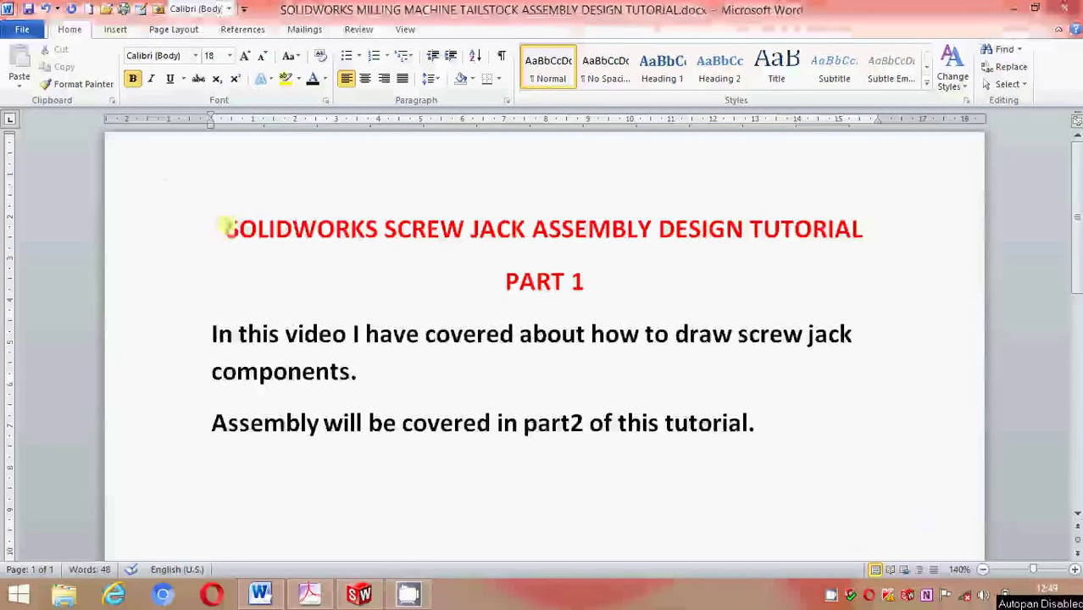
Highlight the tutorial title and the opening body sentences in the Word screw jack notes
{"action": "mouse_move", "coordinate": [227, 230]}
{"action": "left_mouse_down"}
{"action": "mouse_move", "coordinate": [855, 242]}
{"action": "mouse_move", "coordinate": [866, 292]}
{"action": "left_mouse_up"}
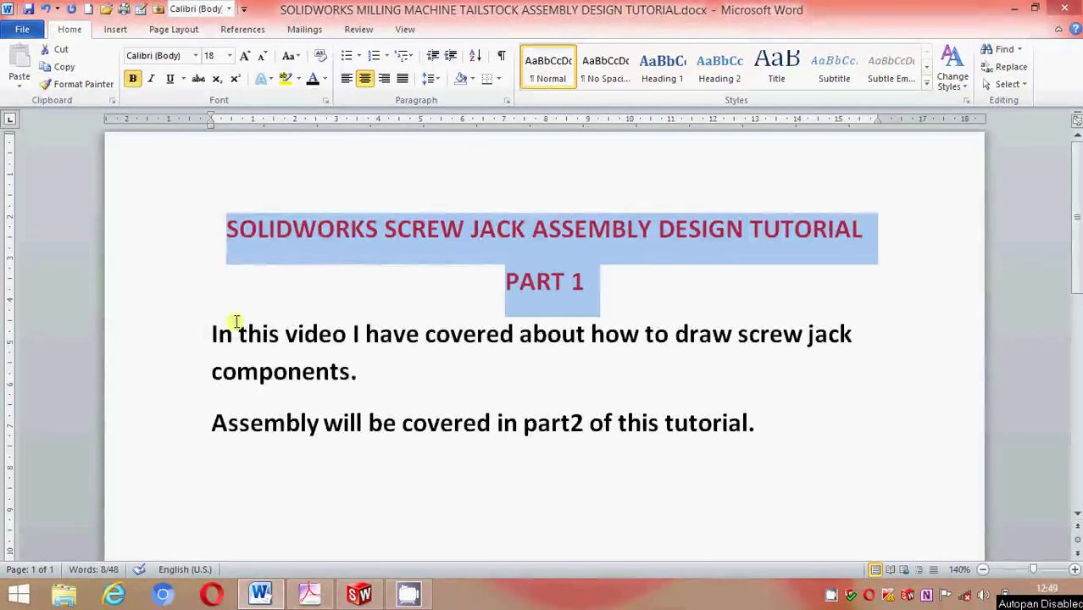
{"action": "mouse_move", "coordinate": [210, 335]}
{"action": "left_mouse_down"}
{"action": "mouse_move", "coordinate": [817, 339]}
{"action": "mouse_move", "coordinate": [855, 346]}
{"action": "mouse_move", "coordinate": [888, 371]}
{"action": "left_mouse_up"}
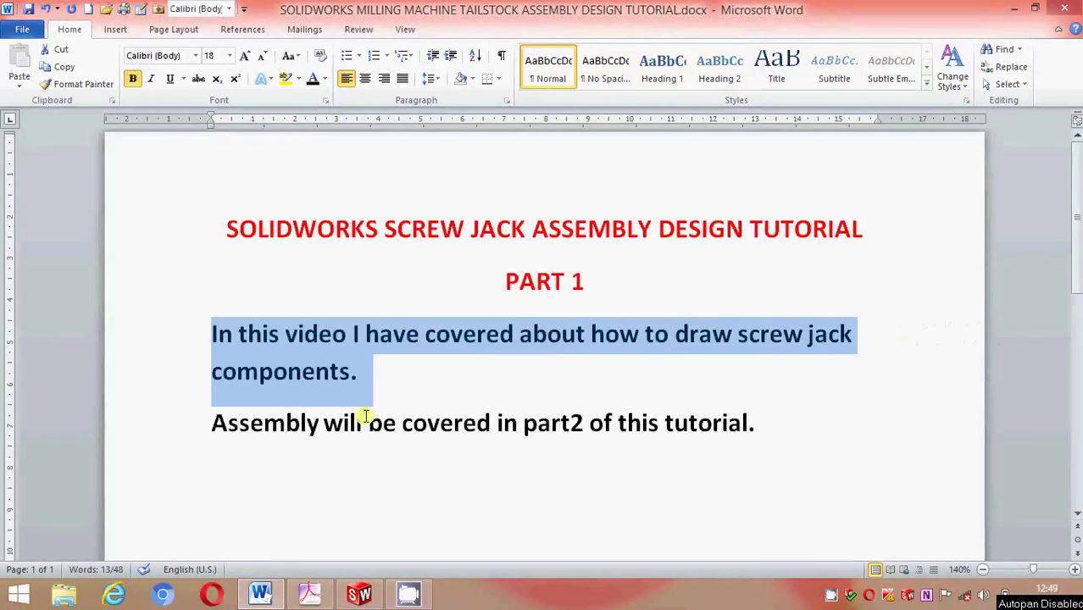
{"action": "left_click_drag", "start_coordinate": [205, 424], "coordinate": [778, 417]}
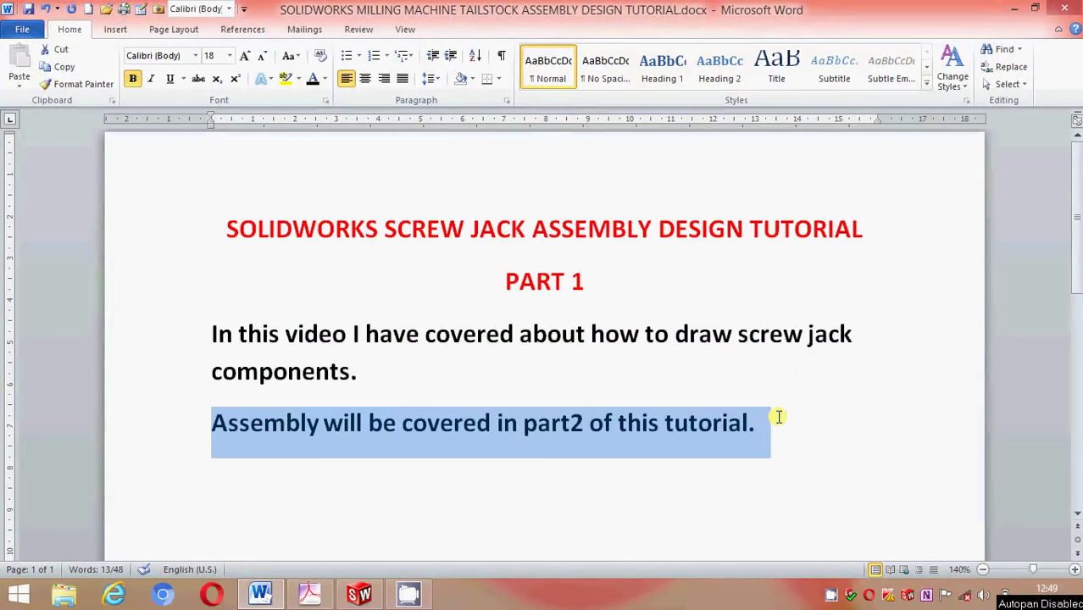
Glance at the screw jack drawing in Capture.pdf, then bring up body.SLDPRT in SolidWorks
{"action": "left_click", "coordinate": [798, 447]}
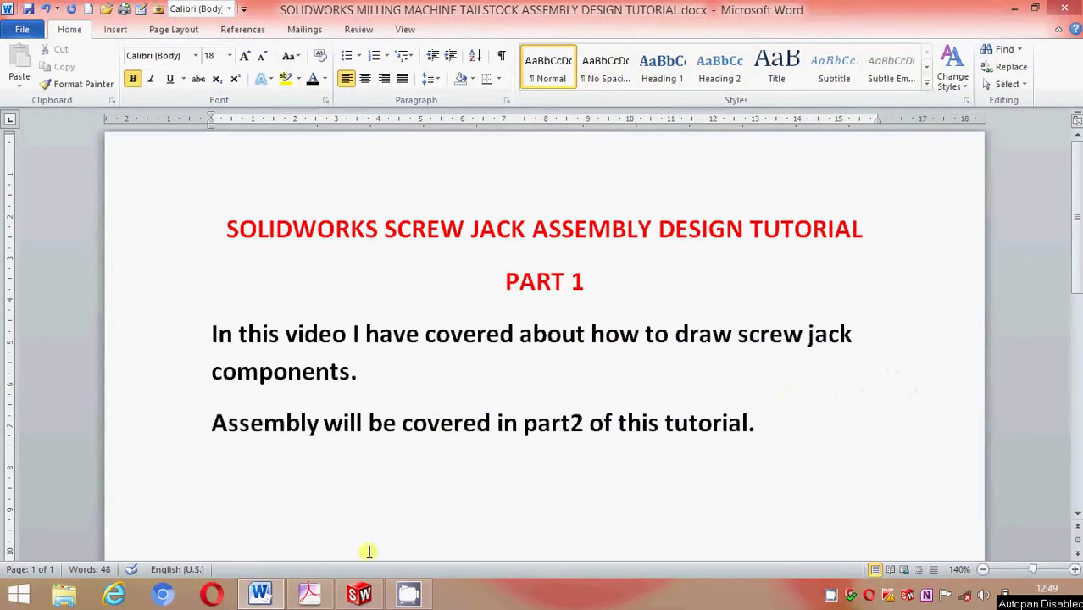
{"action": "left_click", "coordinate": [311, 595]}
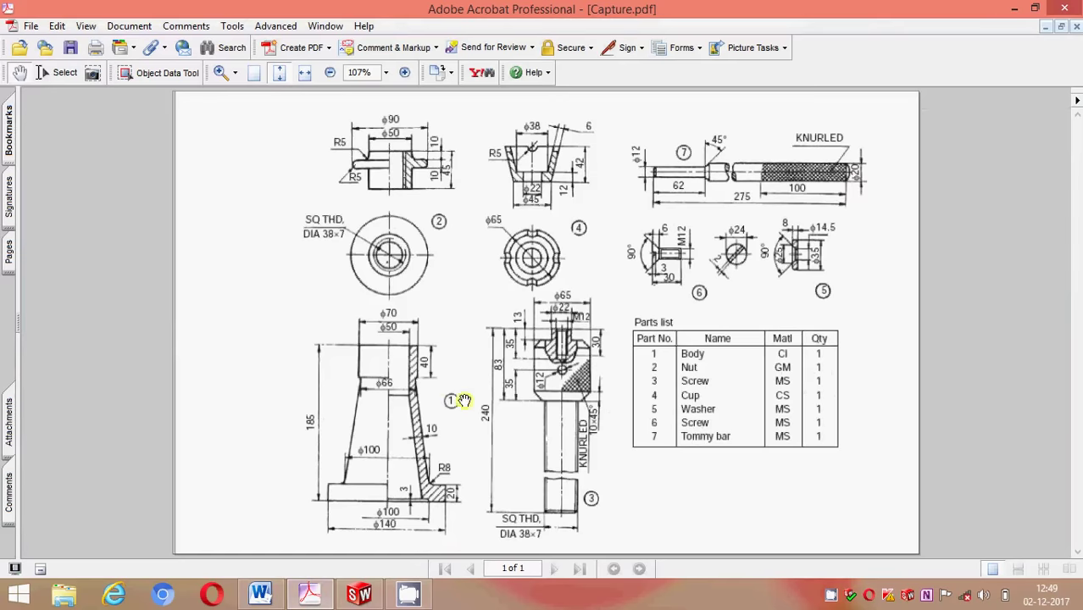
{"action": "left_click", "coordinate": [359, 593]}
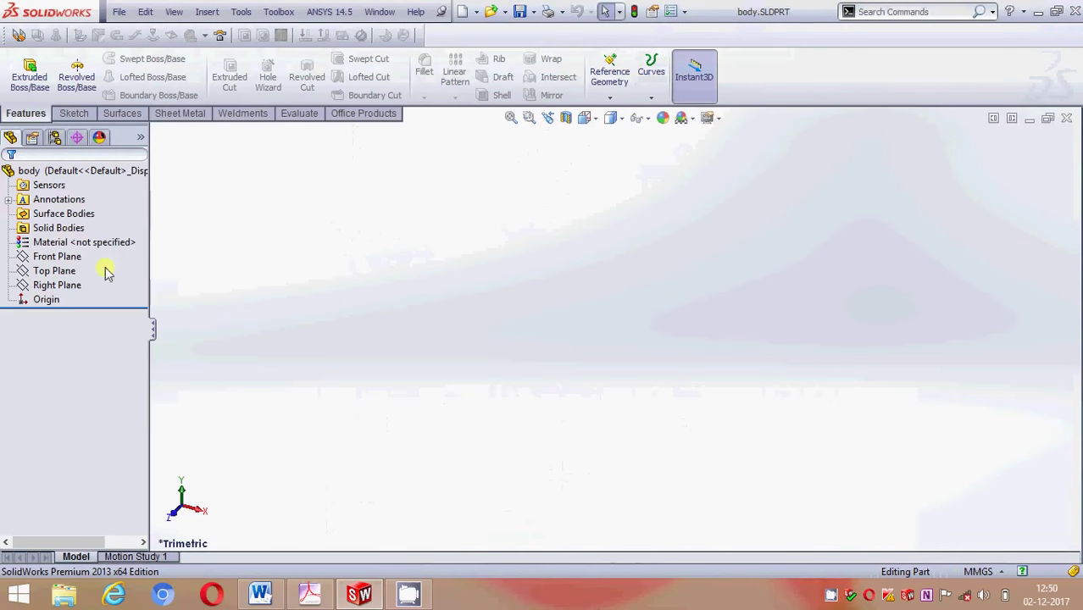
Start a Front Plane sketch and draw a vertical centerline up from the origin
{"action": "left_click", "coordinate": [59, 256]}
{"action": "left_click", "coordinate": [91, 226]}
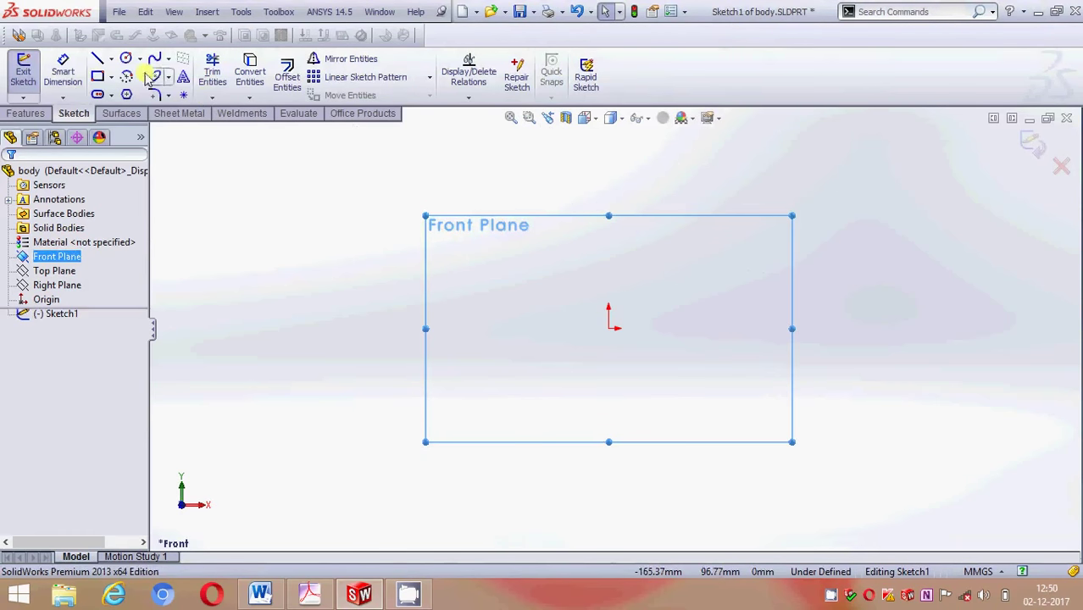
{"action": "left_click", "coordinate": [111, 59]}
{"action": "left_click", "coordinate": [127, 89]}
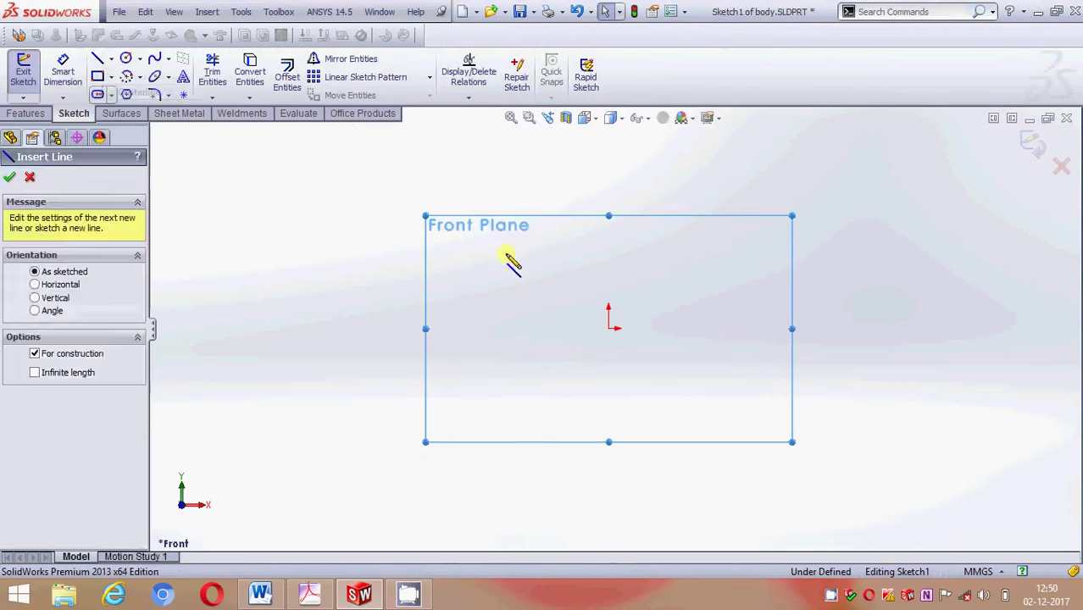
{"action": "left_click", "coordinate": [609, 327]}
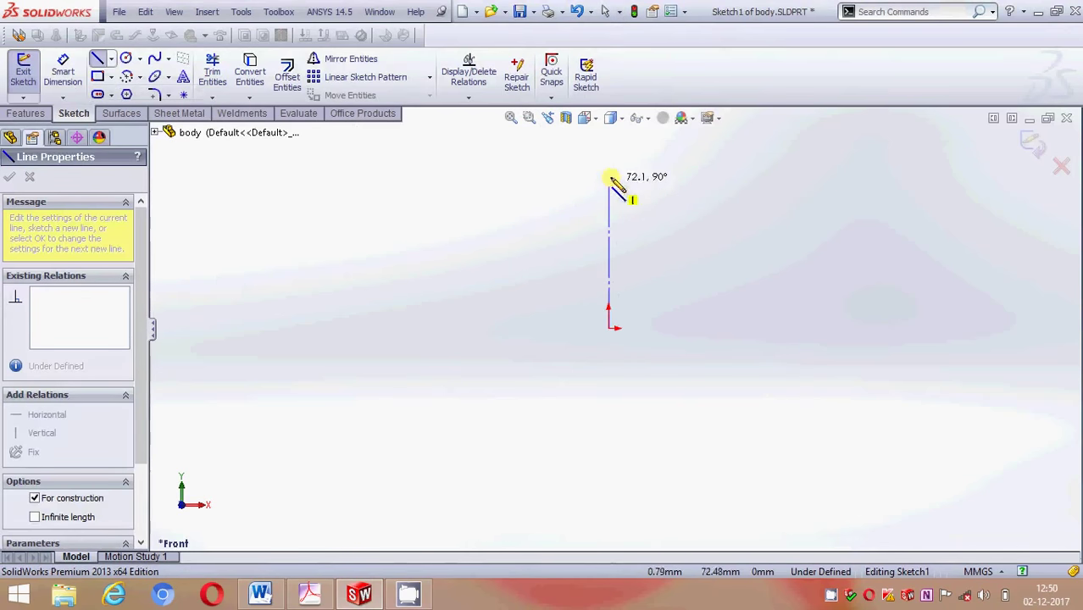
{"action": "left_click", "coordinate": [609, 149]}
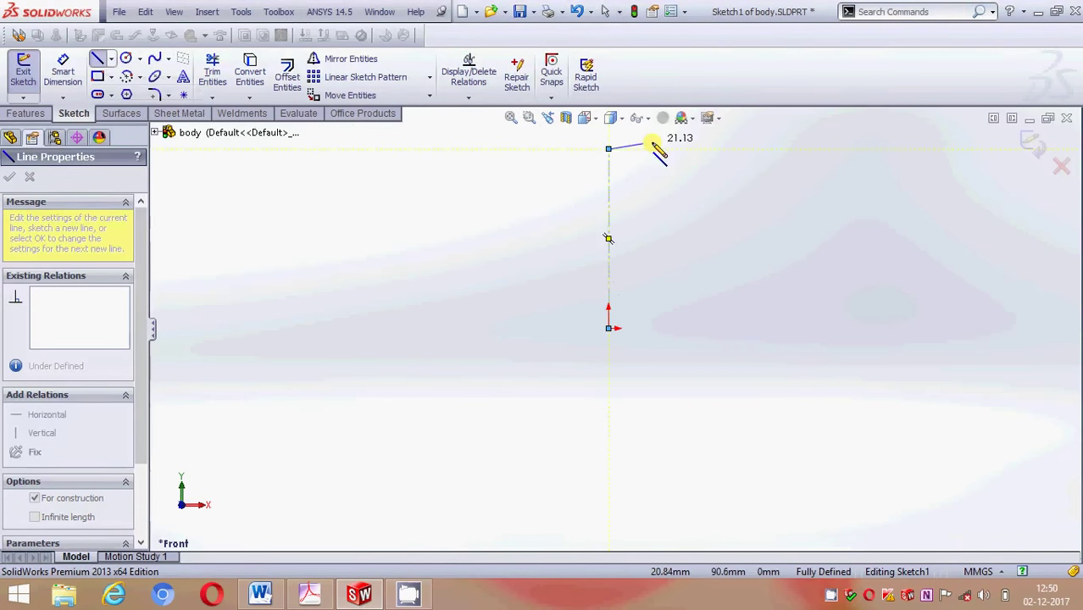
{"action": "key", "text": "Escape"}
Lengthen the vertical centerline by dragging its top end higher
{"action": "scroll", "coordinate": [615, 225], "scroll_direction": "up", "scroll_amount": 2}
{"action": "scroll", "coordinate": [628, 290], "scroll_direction": "down", "scroll_amount": 3}
{"action": "scroll", "coordinate": [606, 356], "scroll_direction": "down", "scroll_amount": 1}
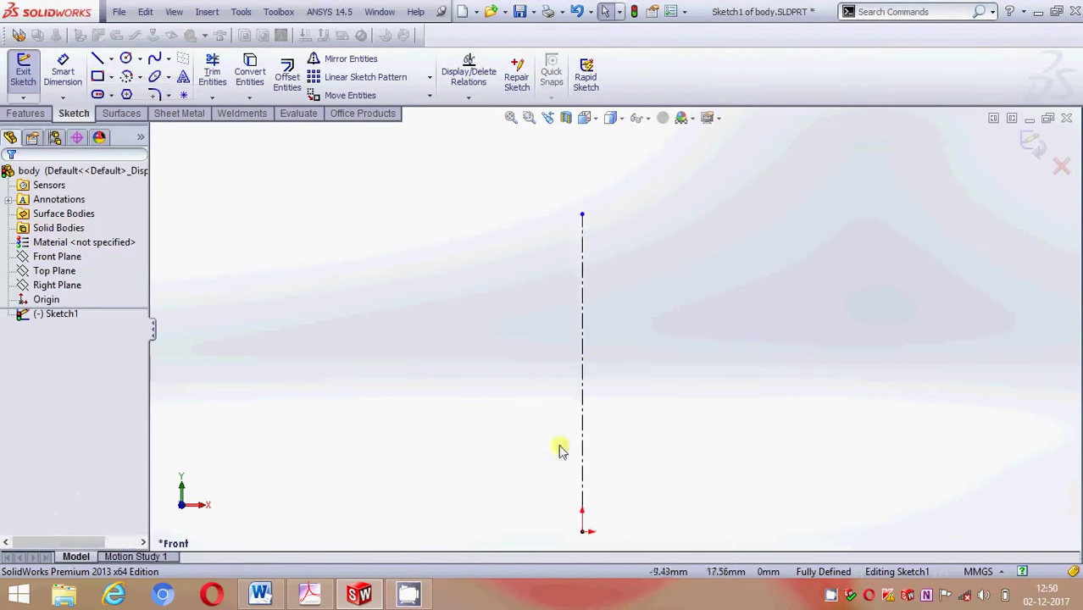
{"action": "scroll", "coordinate": [576, 356], "scroll_direction": "up", "scroll_amount": 2}
{"action": "scroll", "coordinate": [593, 303], "scroll_direction": "down", "scroll_amount": 1}
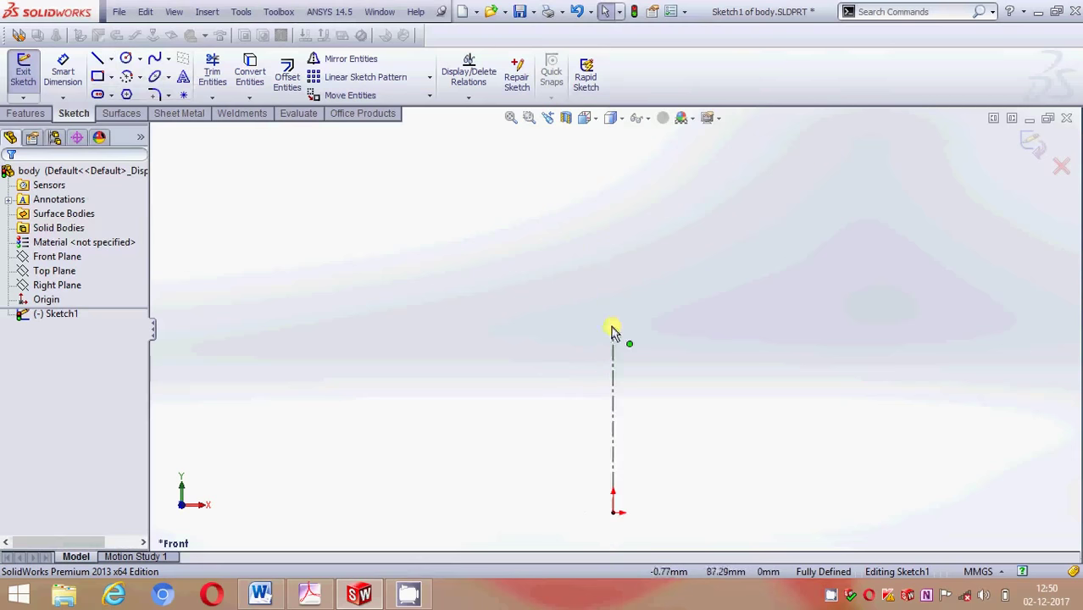
{"action": "left_click_drag", "start_coordinate": [613, 331], "coordinate": [609, 153]}
{"action": "left_click", "coordinate": [658, 212]}
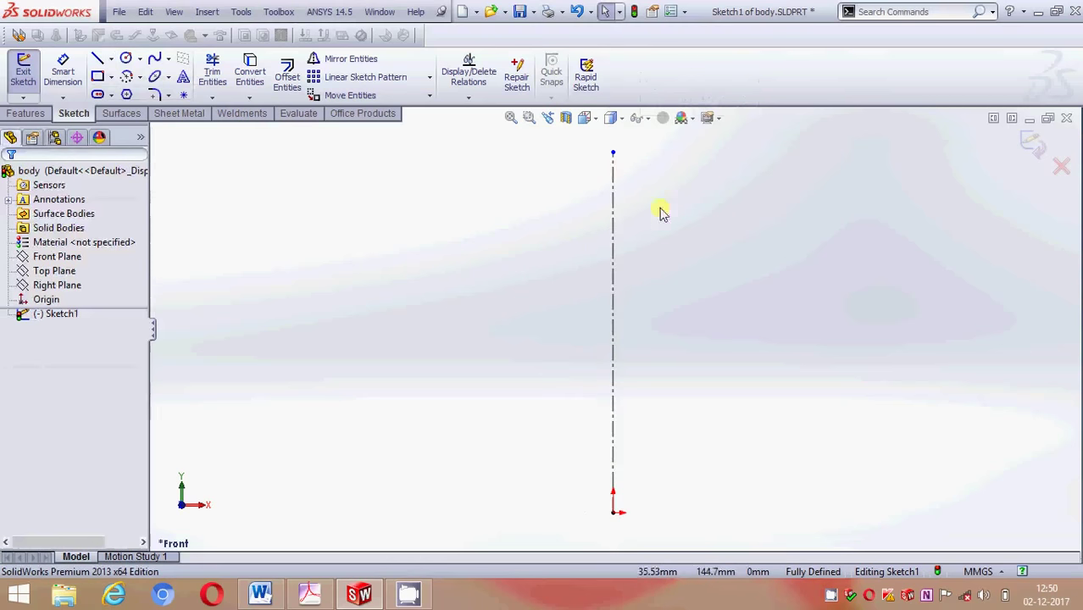
Draw an open horizontal-vertical-horizontal line profile to the right of the centerline
{"action": "left_click", "coordinate": [98, 59]}
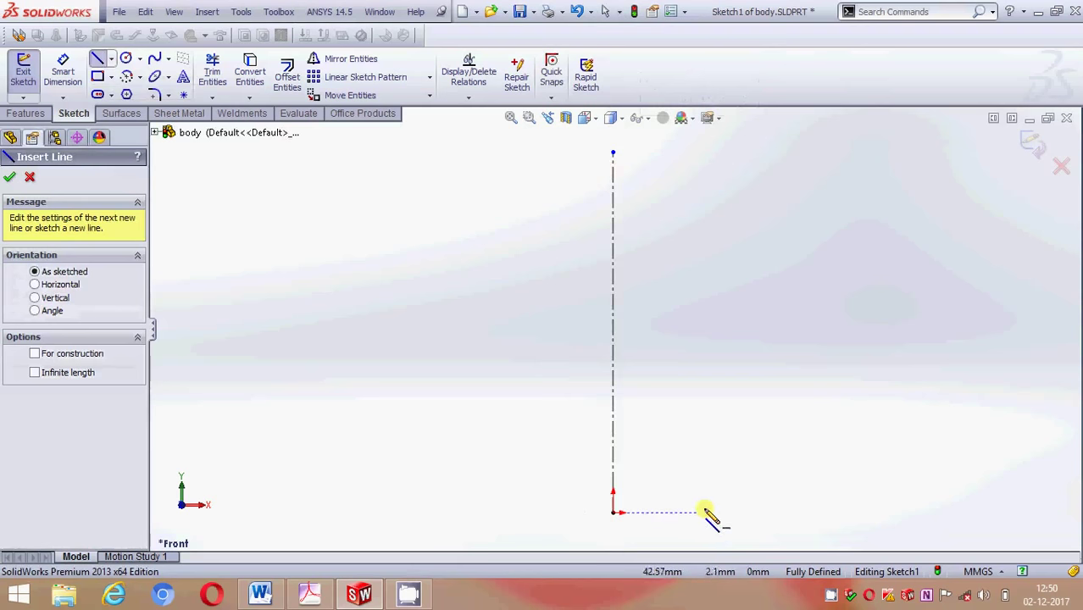
{"action": "left_click", "coordinate": [766, 514]}
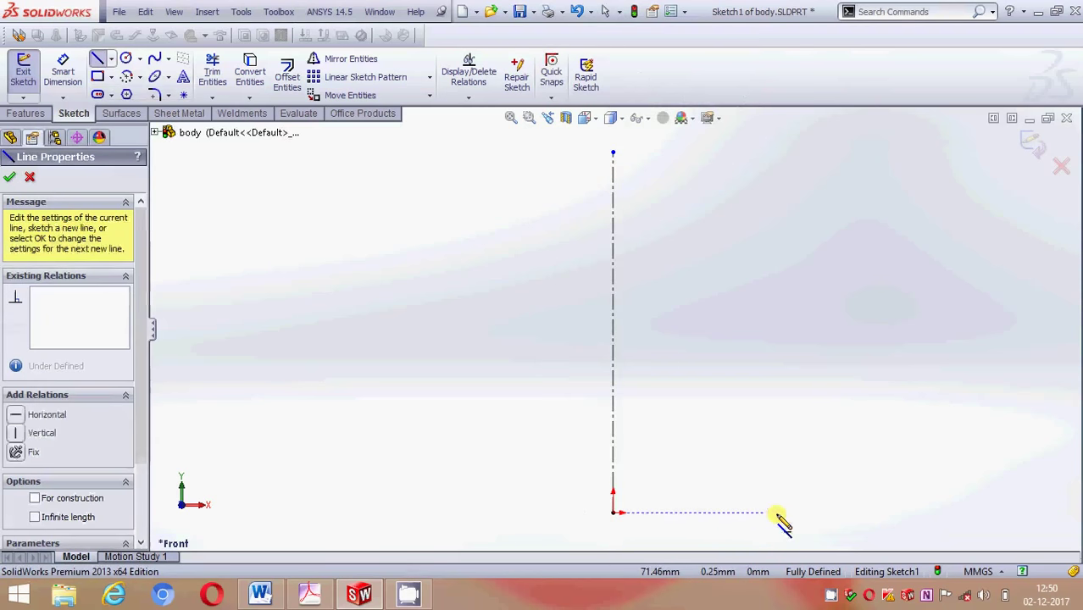
{"action": "left_click", "coordinate": [827, 512]}
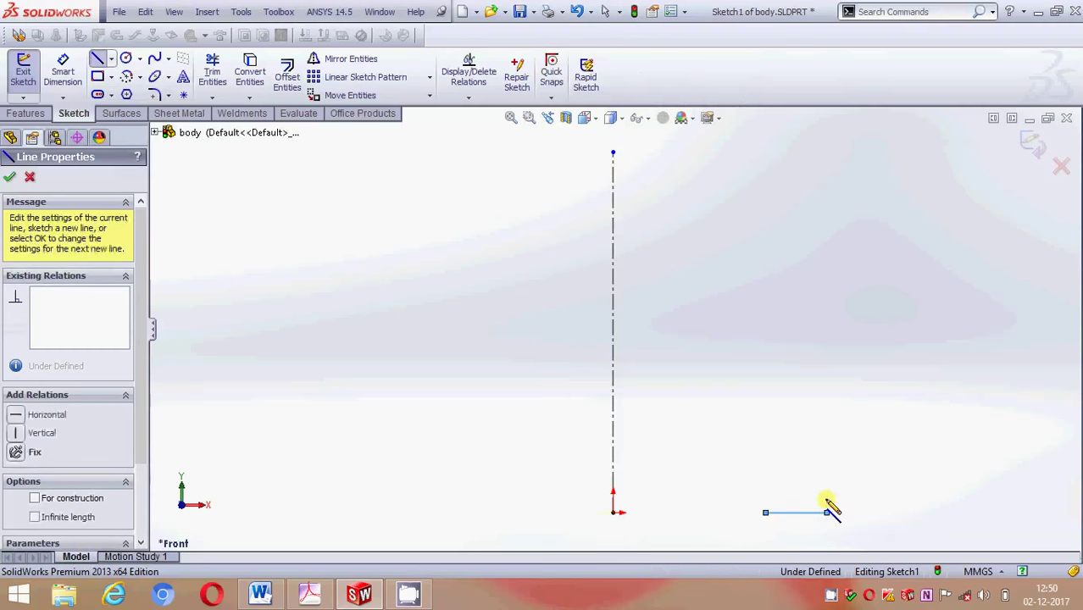
{"action": "left_click", "coordinate": [822, 468]}
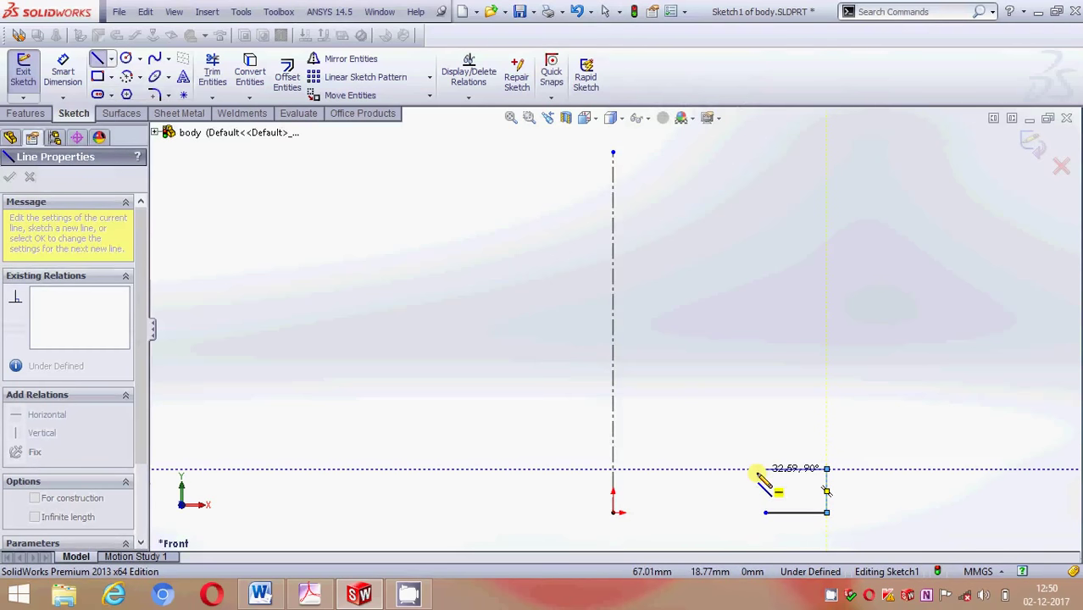
{"action": "left_click", "coordinate": [757, 468]}
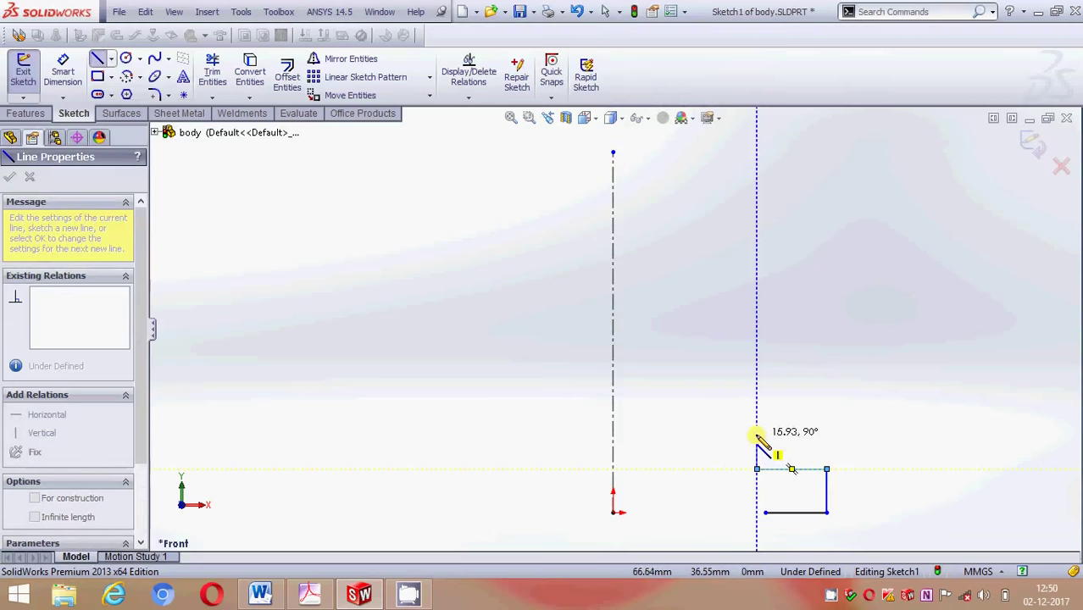
{"action": "key", "text": "Escape"}
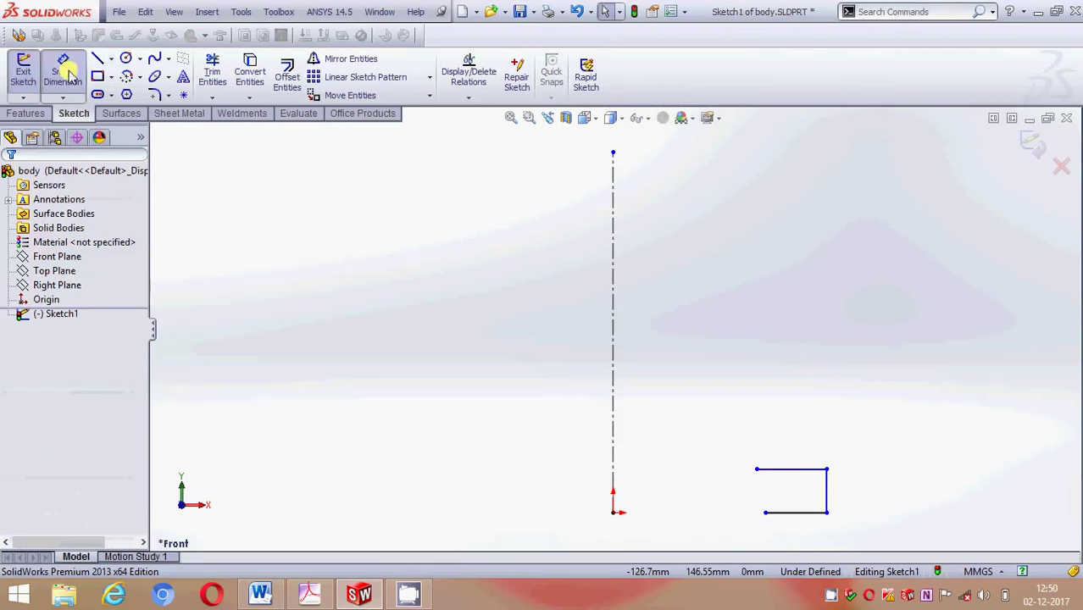
Dimension the centerline-to-right-edge distance as 70, discarding a redundant duplicate dimension
{"action": "left_click", "coordinate": [62, 72]}
{"action": "left_click", "coordinate": [612, 483]}
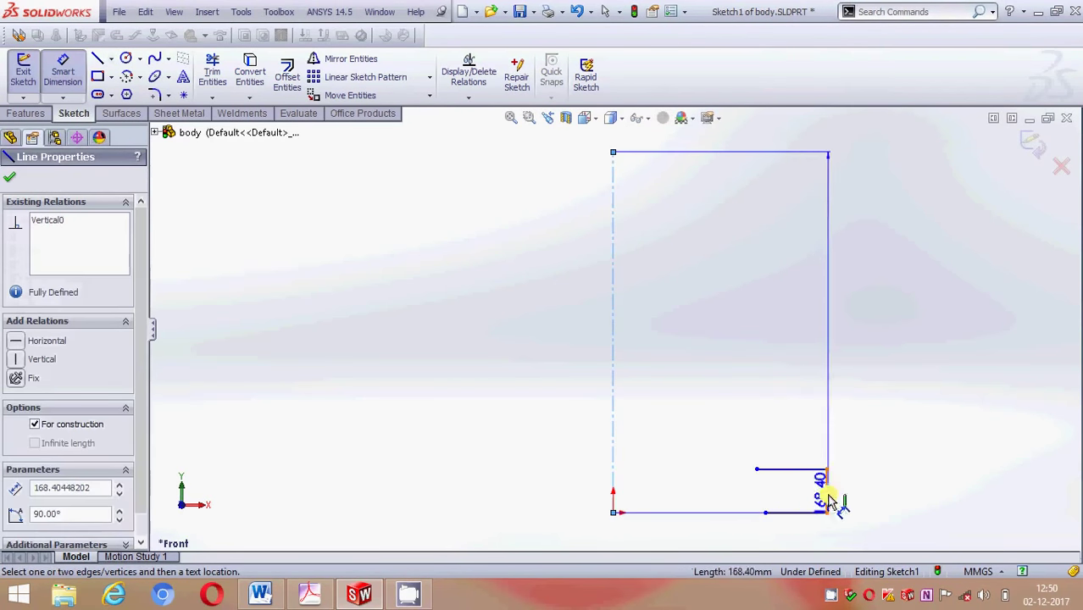
{"action": "left_click", "coordinate": [826, 491]}
{"action": "left_click", "coordinate": [726, 543]}
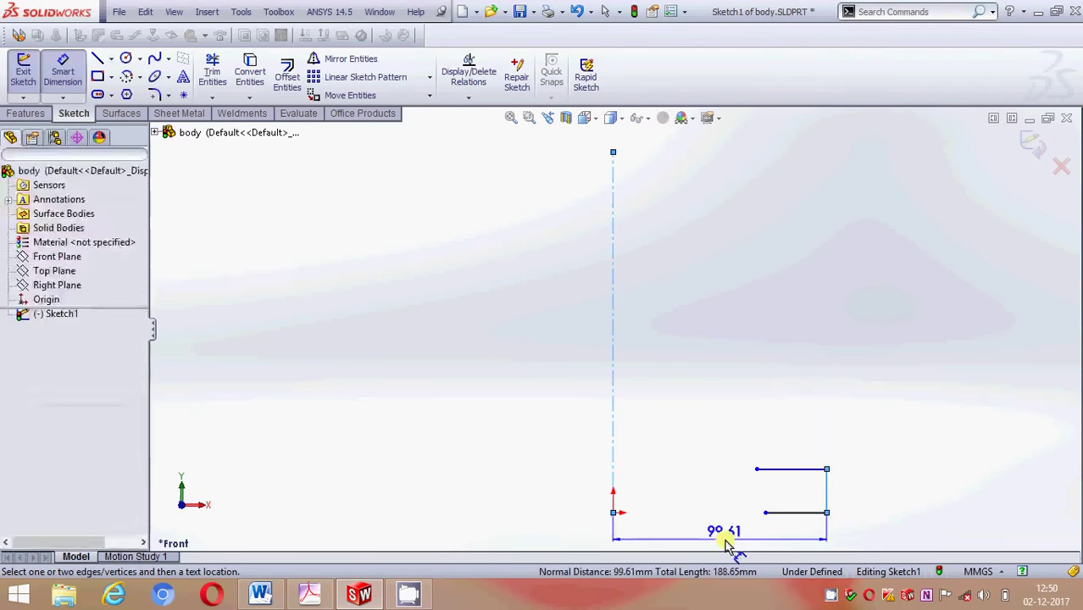
{"action": "type", "text": "70"}
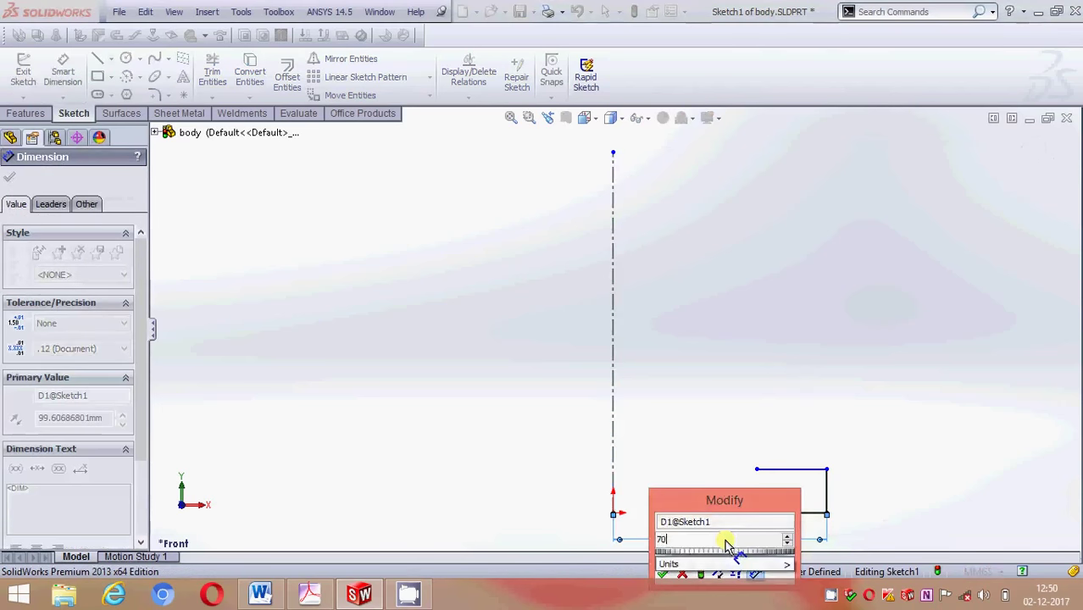
{"action": "key", "text": "Return"}
{"action": "scroll", "coordinate": [684, 542], "scroll_direction": "up", "scroll_amount": 1}
{"action": "scroll", "coordinate": [670, 534], "scroll_direction": "up", "scroll_amount": 1}
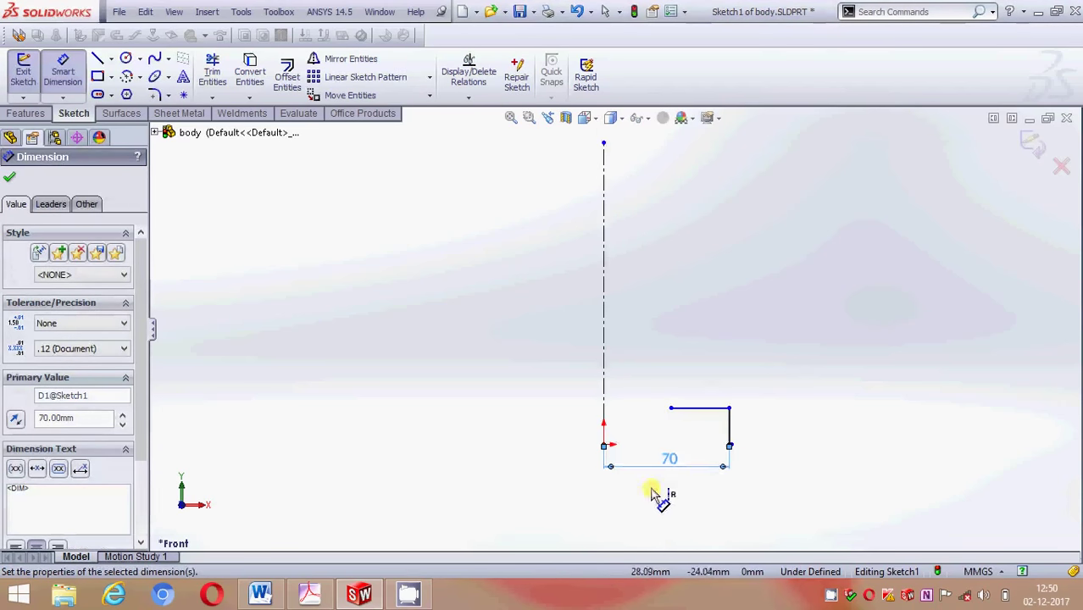
{"action": "scroll", "coordinate": [708, 481], "scroll_direction": "down", "scroll_amount": 1}
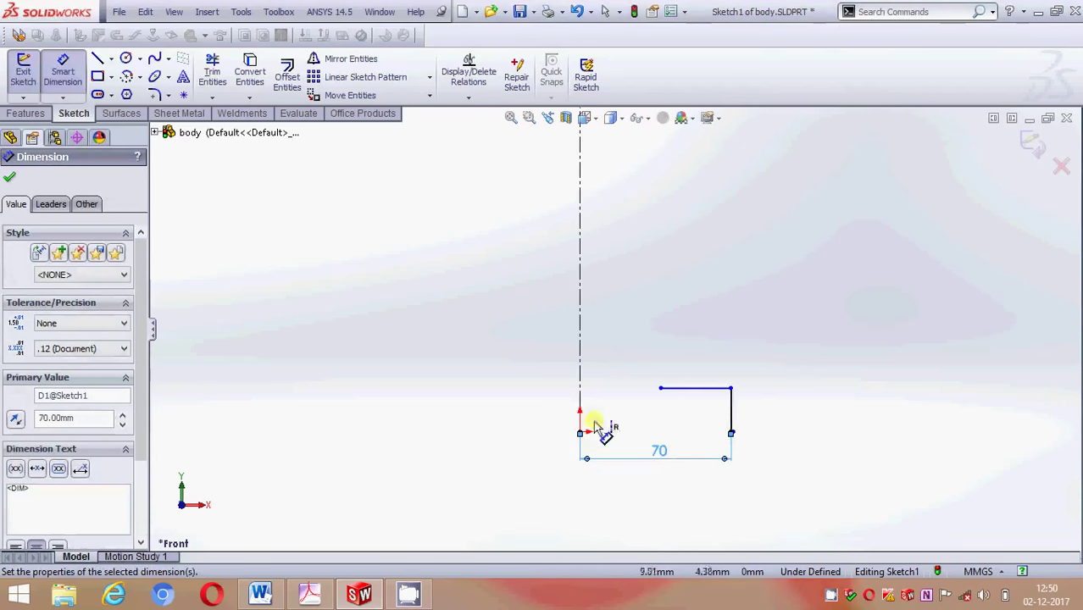
{"action": "left_click", "coordinate": [733, 414]}
{"action": "left_click", "coordinate": [801, 419]}
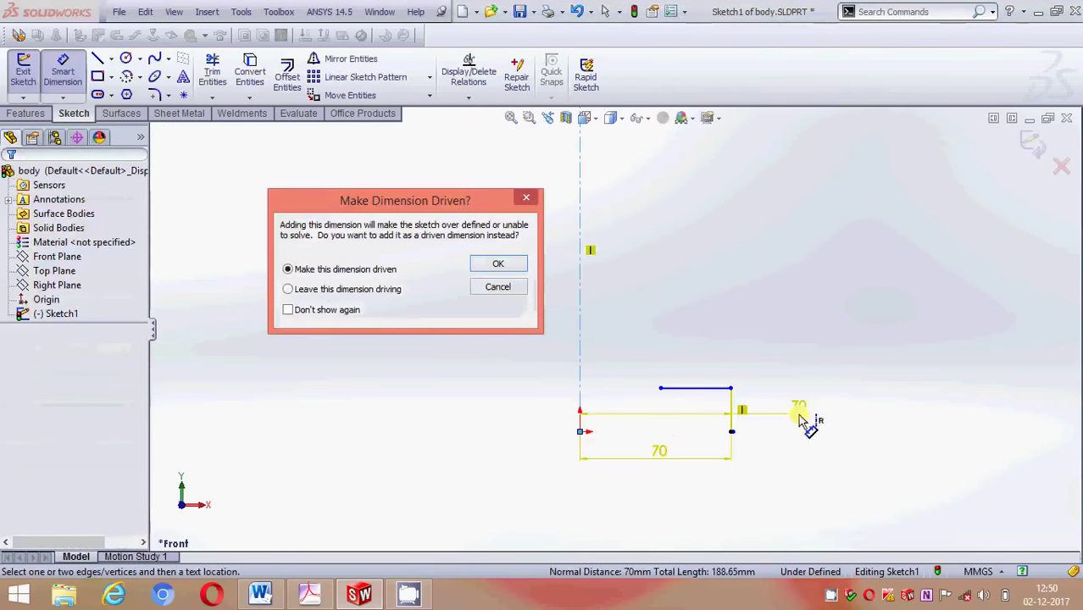
{"action": "left_click", "coordinate": [525, 201]}
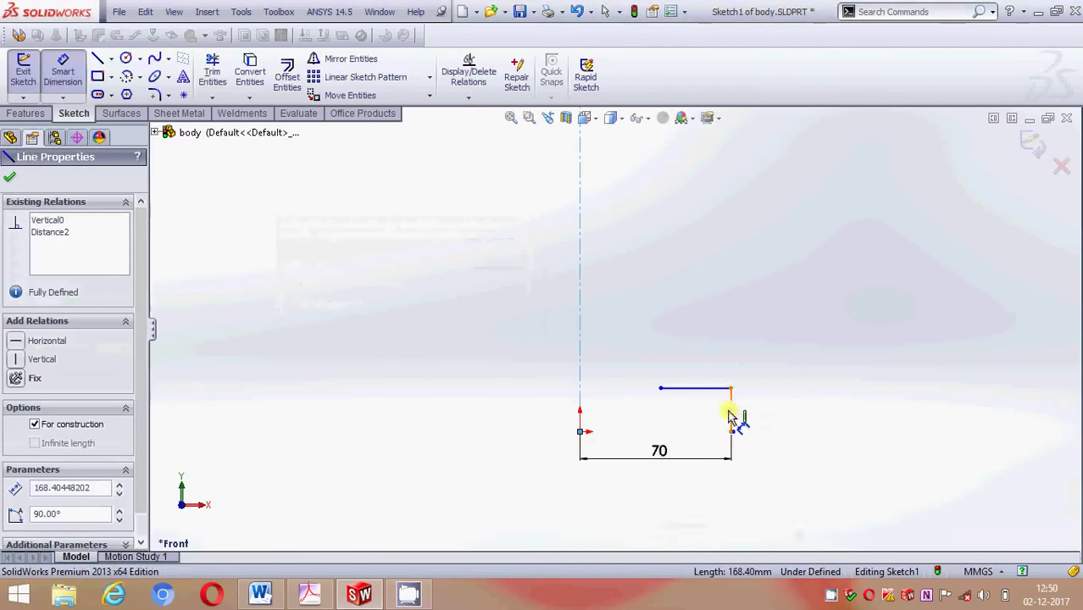
Set both the right vertical edge height and the top line length to 20
{"action": "left_click", "coordinate": [731, 417]}
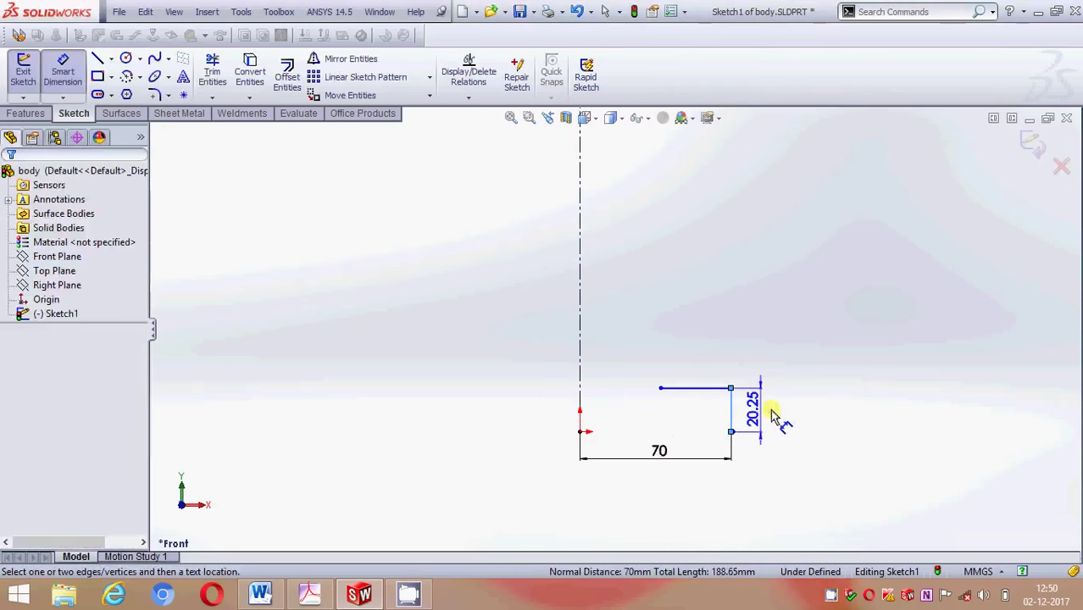
{"action": "left_click", "coordinate": [785, 414]}
{"action": "type", "text": "20"}
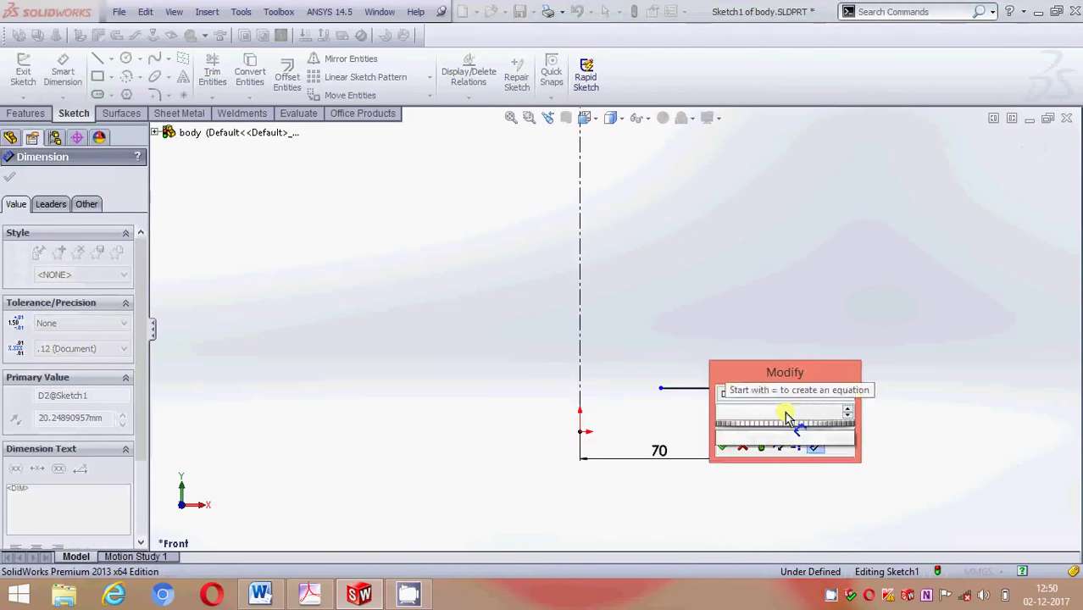
{"action": "key", "text": "Return"}
{"action": "left_click", "coordinate": [686, 389]}
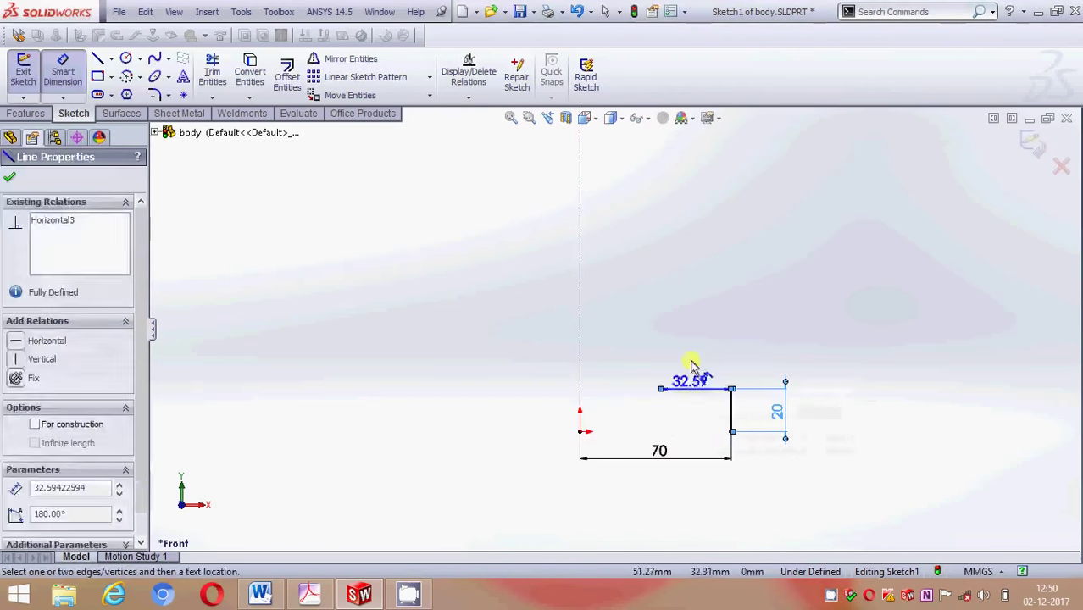
{"action": "left_click", "coordinate": [695, 356]}
{"action": "type", "text": "20"}
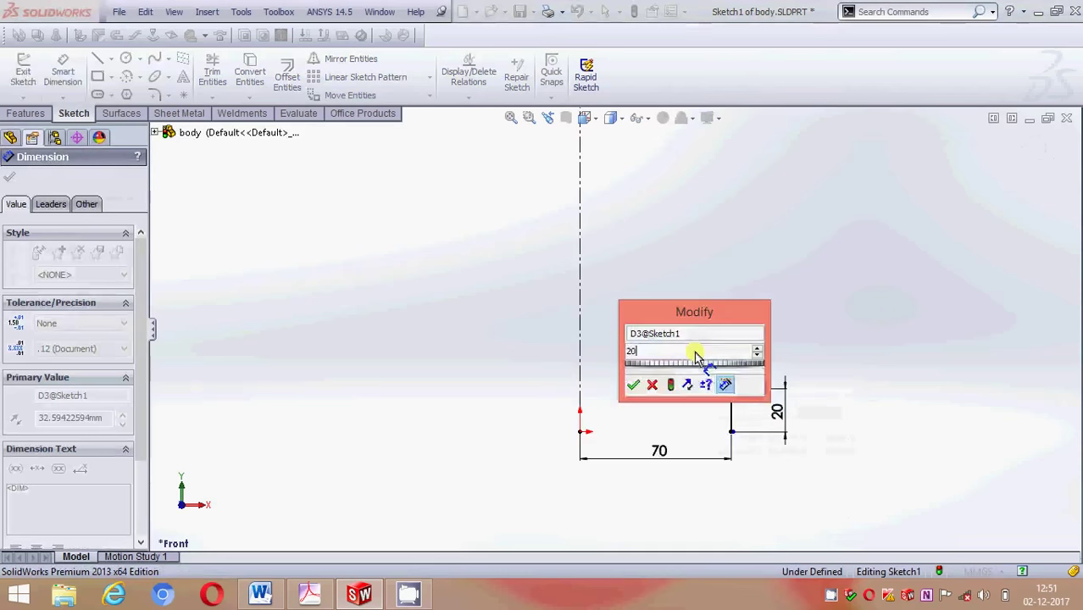
{"action": "key", "text": "Return"}
Delete the tiny stray line at the profile's step corner
{"action": "left_click", "coordinate": [10, 177]}
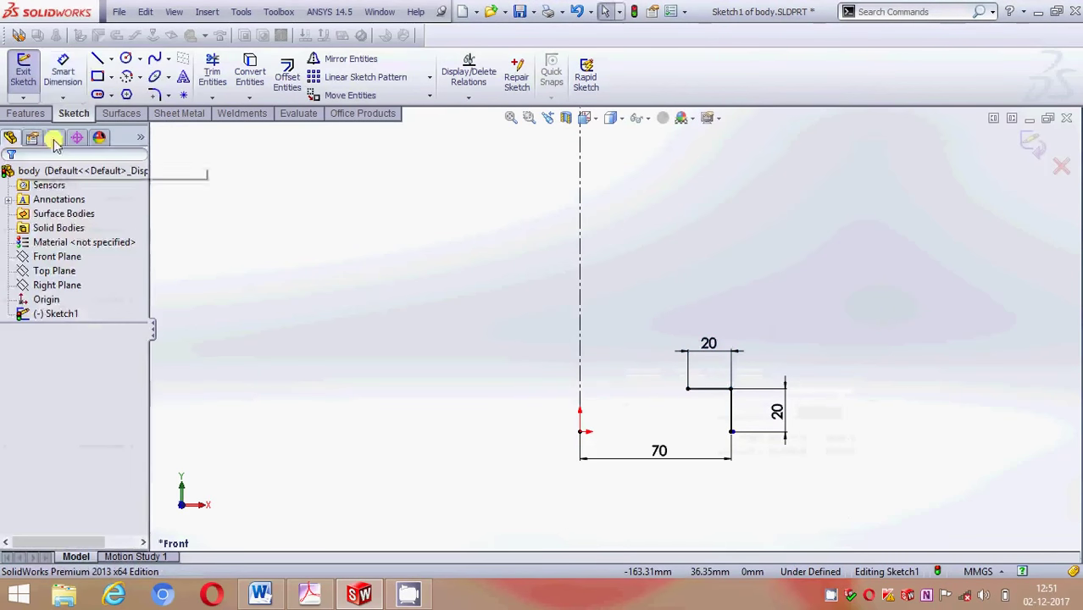
{"action": "left_click", "coordinate": [100, 59]}
{"action": "scroll", "coordinate": [731, 453], "scroll_direction": "down", "scroll_amount": 3}
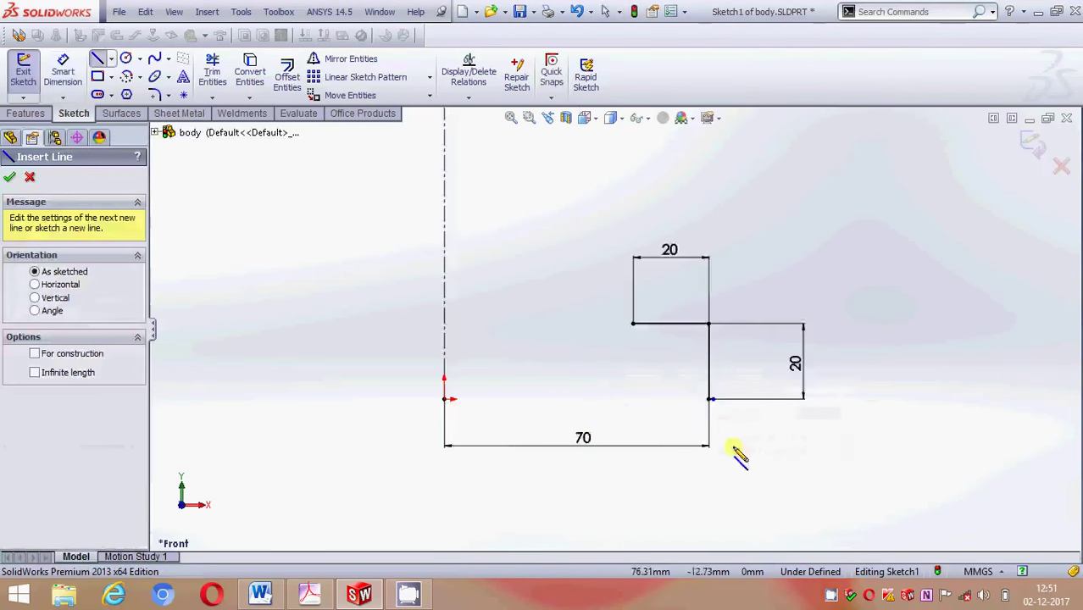
{"action": "scroll", "coordinate": [714, 416], "scroll_direction": "down", "scroll_amount": 2}
{"action": "key", "text": "Escape"}
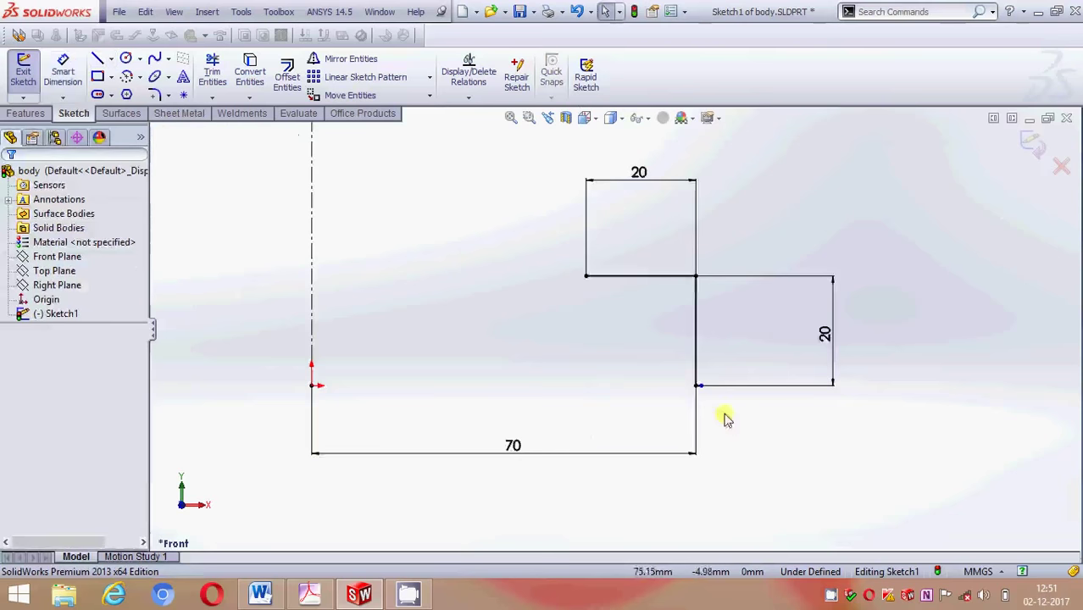
{"action": "scroll", "coordinate": [712, 399], "scroll_direction": "down", "scroll_amount": 1}
{"action": "scroll", "coordinate": [678, 383], "scroll_direction": "down", "scroll_amount": 5}
{"action": "scroll", "coordinate": [678, 383], "scroll_direction": "down", "scroll_amount": 3}
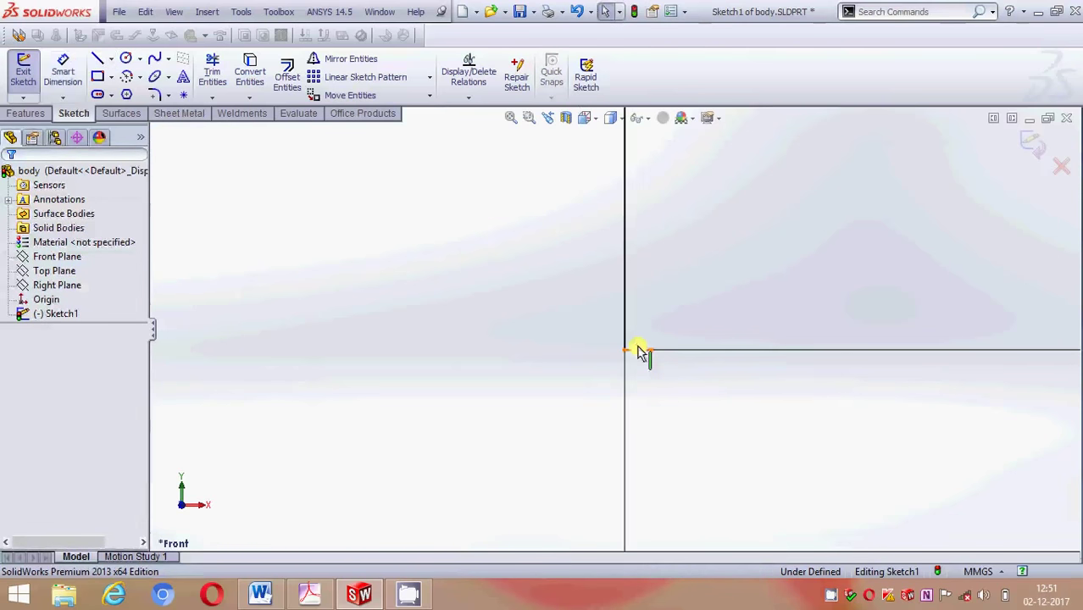
{"action": "left_click", "coordinate": [637, 349]}
{"action": "scroll", "coordinate": [677, 407], "scroll_direction": "up", "scroll_amount": 1}
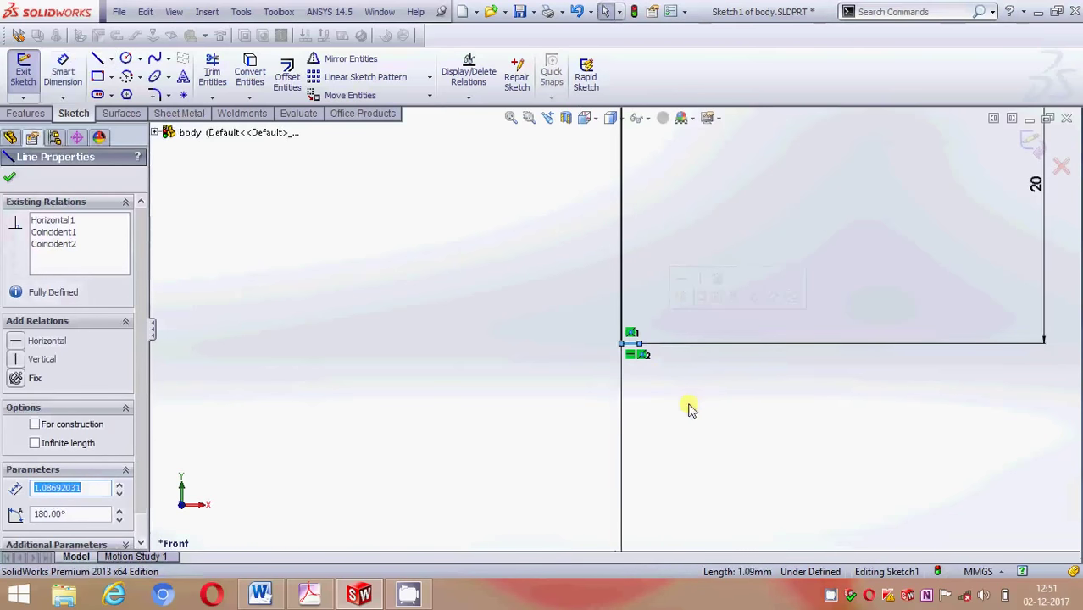
{"action": "right_click", "coordinate": [638, 349]}
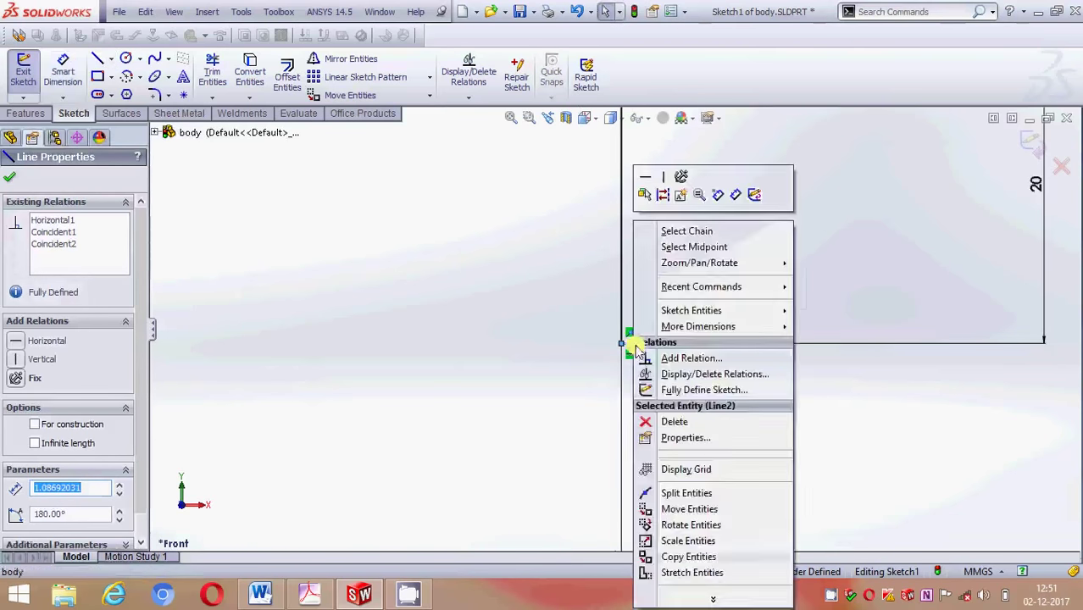
{"action": "left_click", "coordinate": [680, 420]}
{"action": "scroll", "coordinate": [771, 437], "scroll_direction": "up", "scroll_amount": 5}
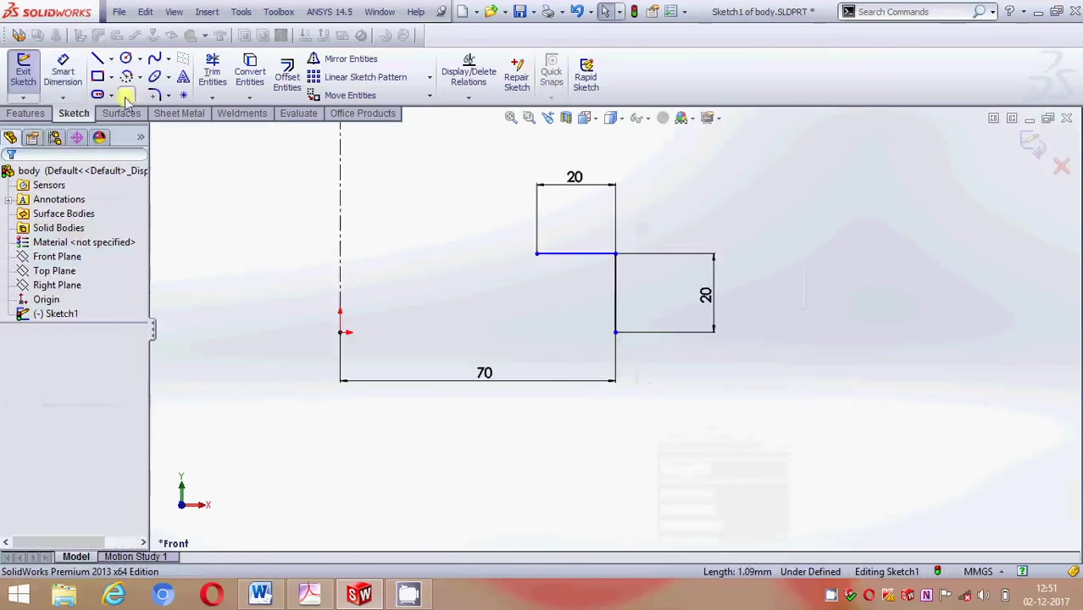
Draw a horizontal line leftward from the lower step corner
{"action": "left_click", "coordinate": [98, 58]}
{"action": "scroll", "coordinate": [163, 178], "scroll_direction": "down", "scroll_amount": 1}
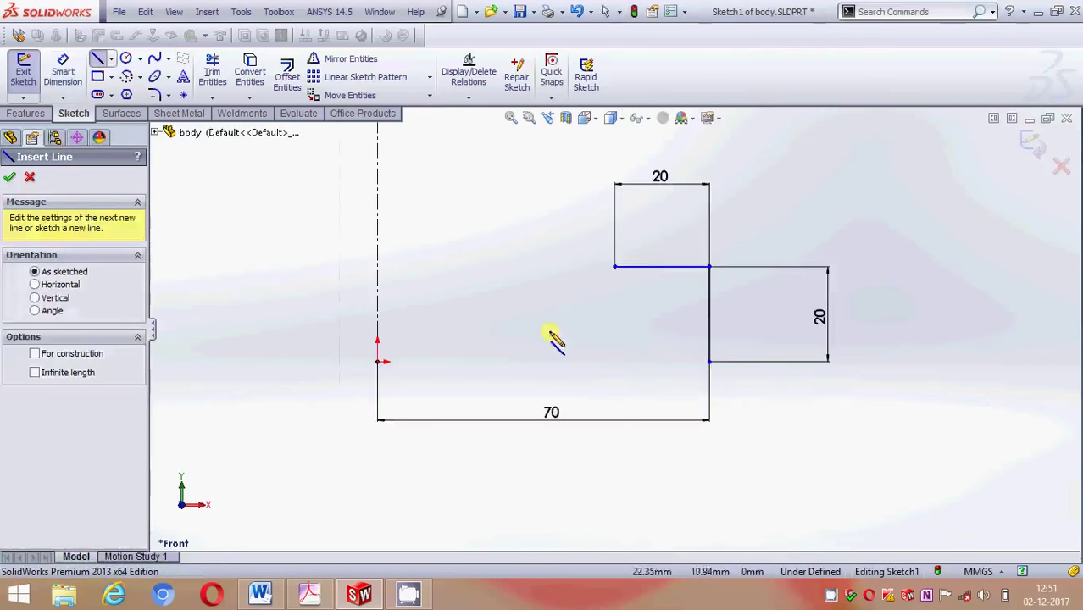
{"action": "left_click", "coordinate": [710, 362]}
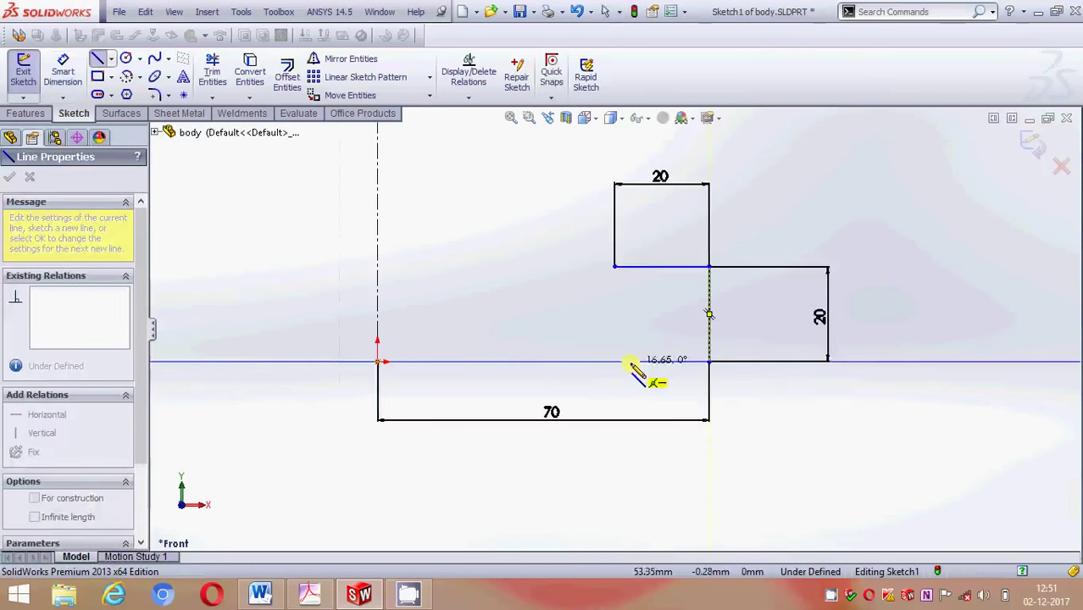
{"action": "key", "text": "Escape"}
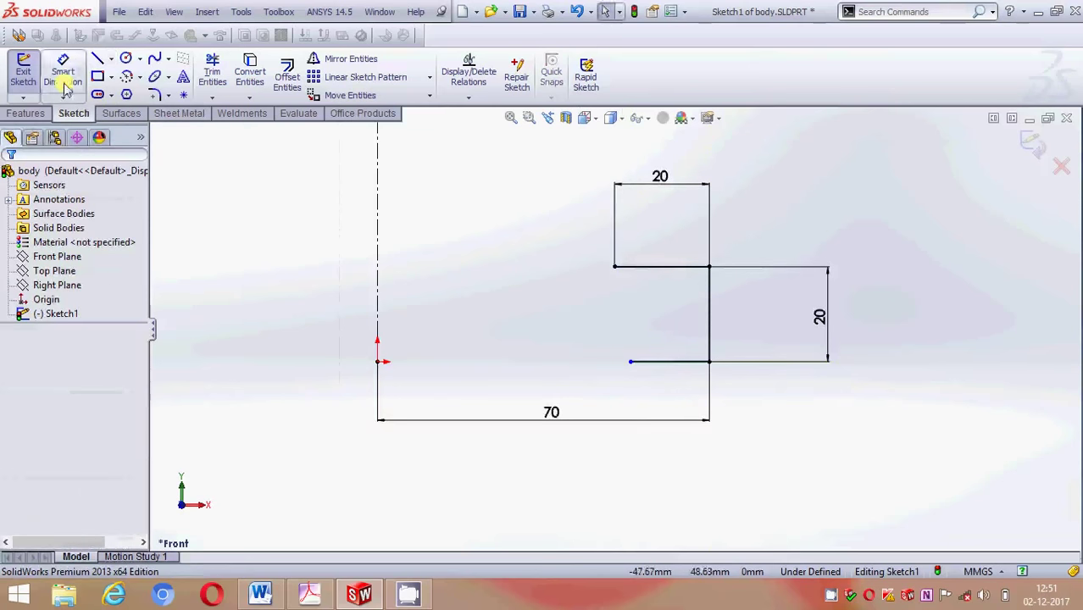
Dimension the new line's left end 50 from the origin
{"action": "left_click", "coordinate": [63, 72]}
{"action": "left_click", "coordinate": [378, 363]}
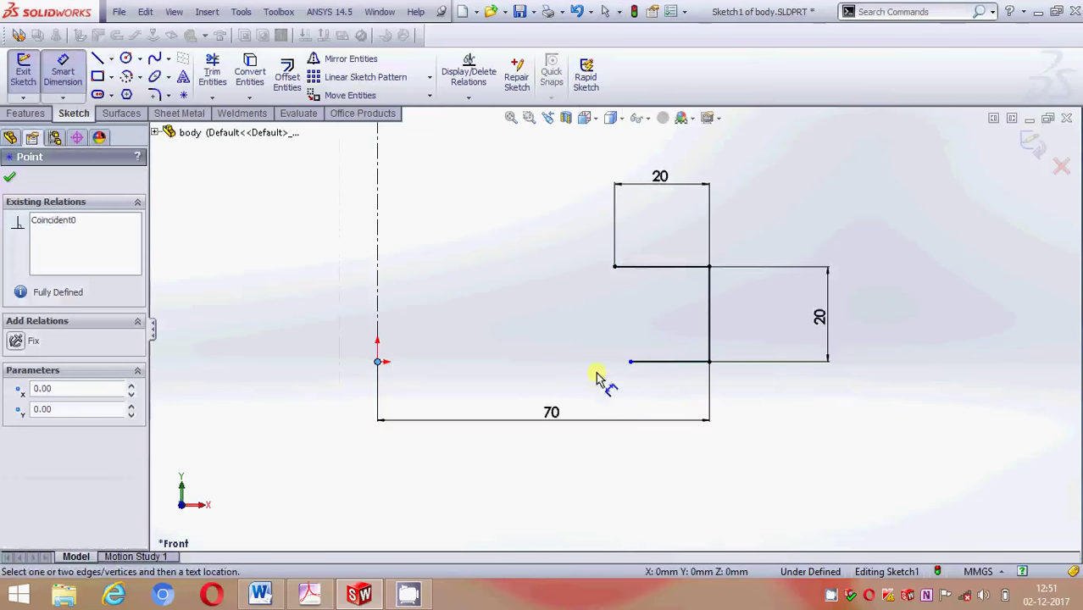
{"action": "left_click", "coordinate": [631, 365]}
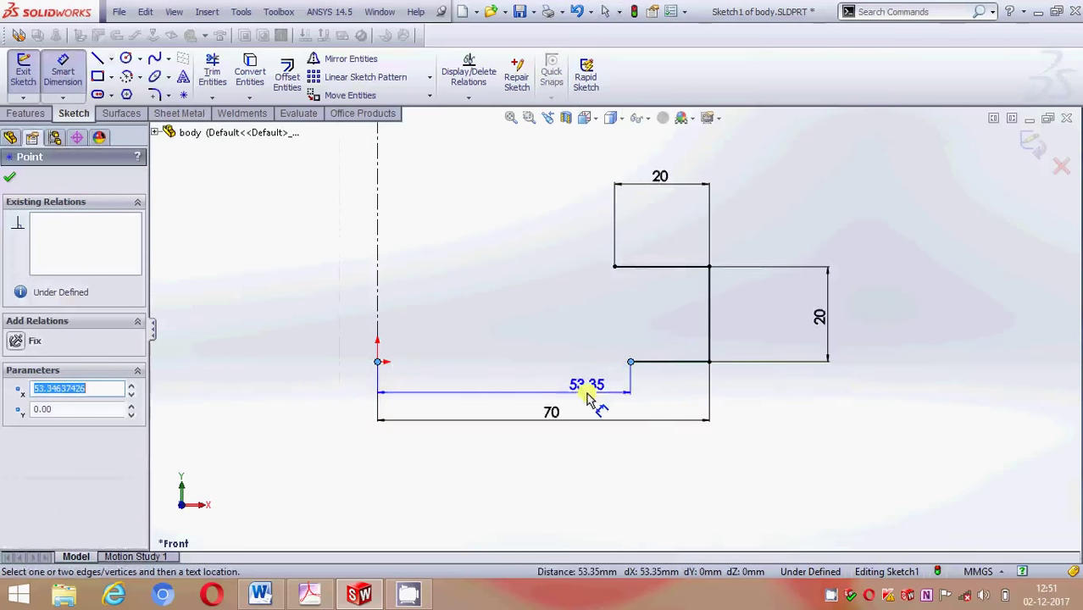
{"action": "left_click", "coordinate": [587, 400]}
{"action": "key", "text": "BackSpace"}
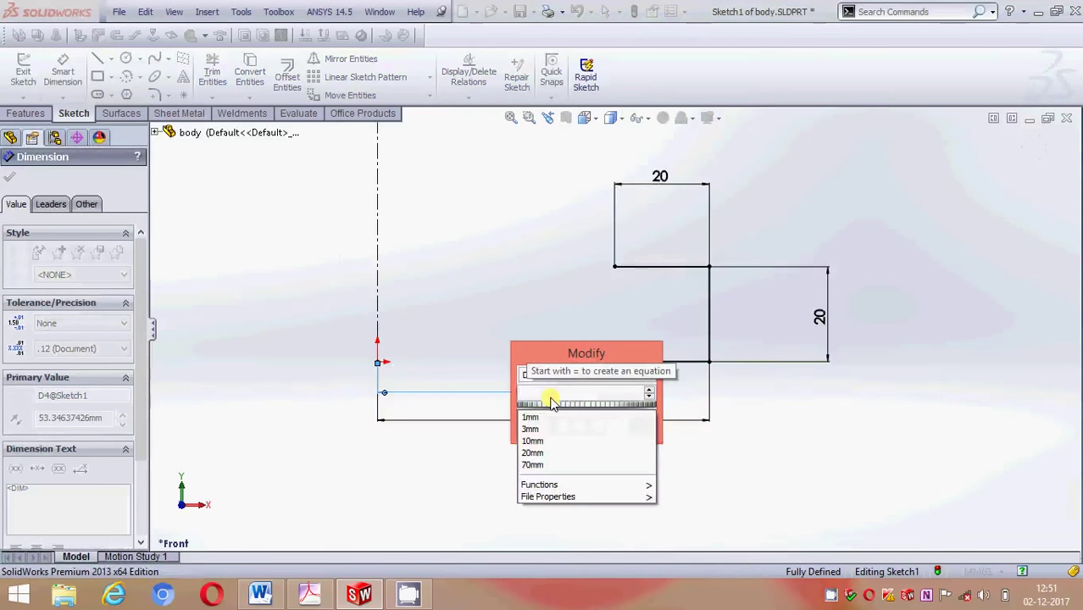
{"action": "type", "text": "50"}
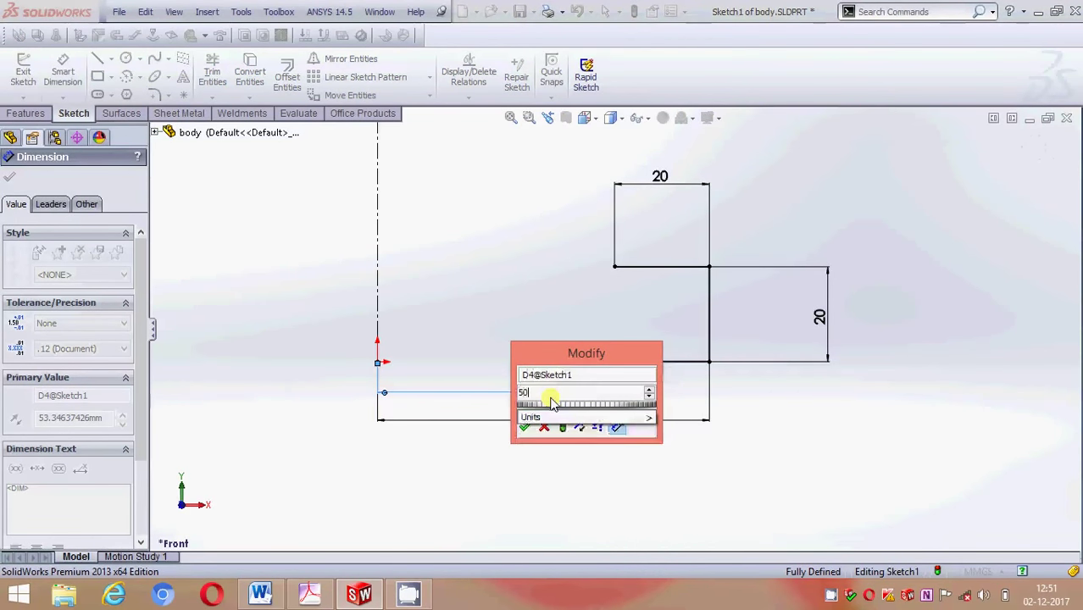
{"action": "key", "text": "Return"}
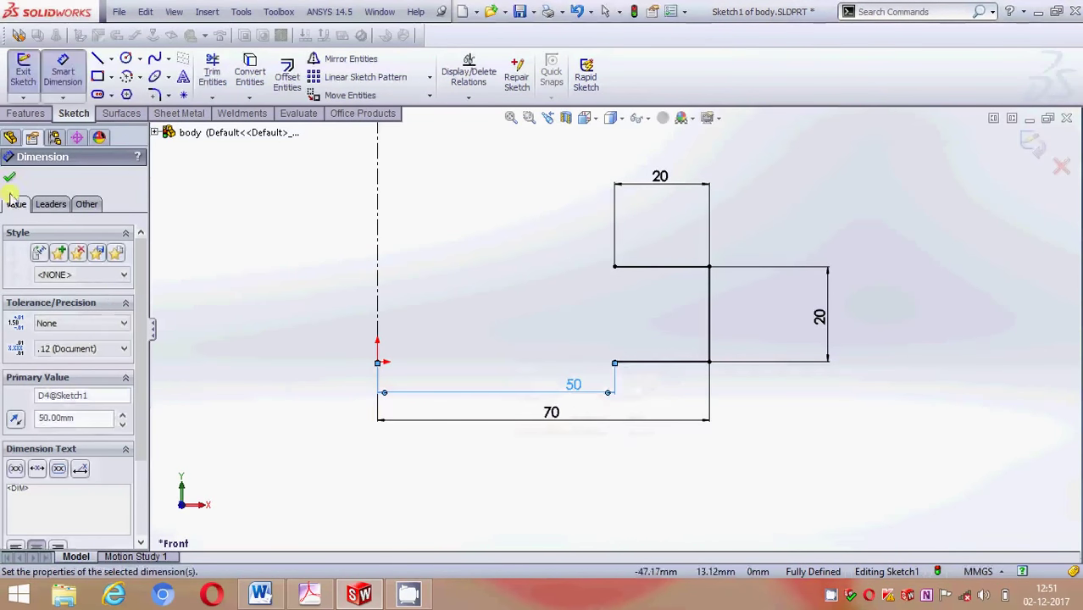
{"action": "left_click", "coordinate": [10, 177]}
Begin a horizontal centerline starting left of the vertical axis
{"action": "scroll", "coordinate": [541, 490], "scroll_direction": "up", "scroll_amount": 3}
{"action": "scroll", "coordinate": [545, 445], "scroll_direction": "up", "scroll_amount": 2}
{"action": "scroll", "coordinate": [594, 339], "scroll_direction": "up", "scroll_amount": 1}
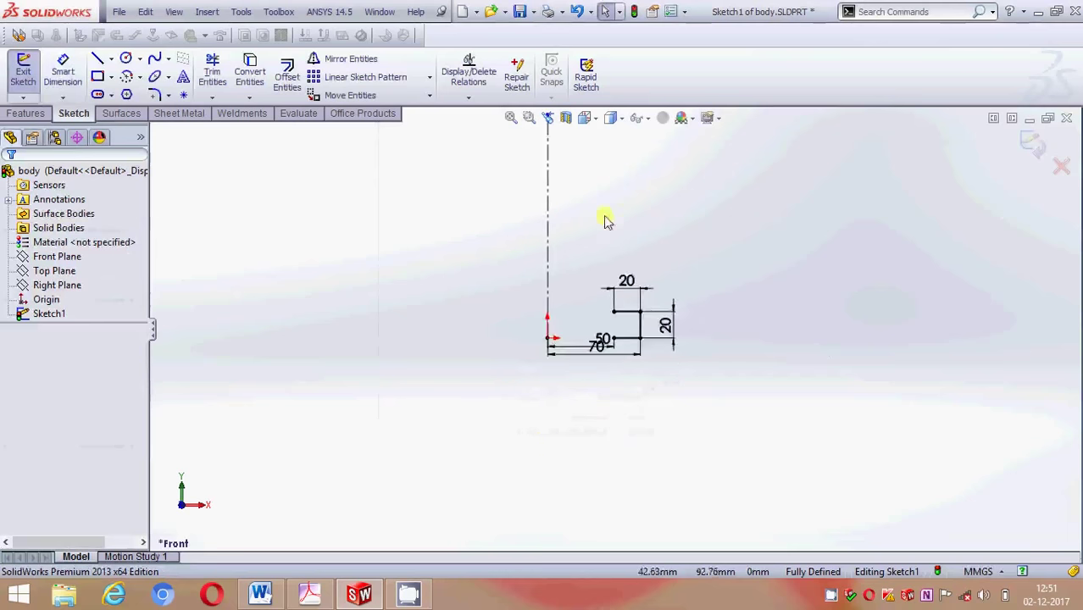
{"action": "scroll", "coordinate": [605, 220], "scroll_direction": "down", "scroll_amount": 3}
{"action": "left_click", "coordinate": [111, 59]}
{"action": "left_click", "coordinate": [121, 93]}
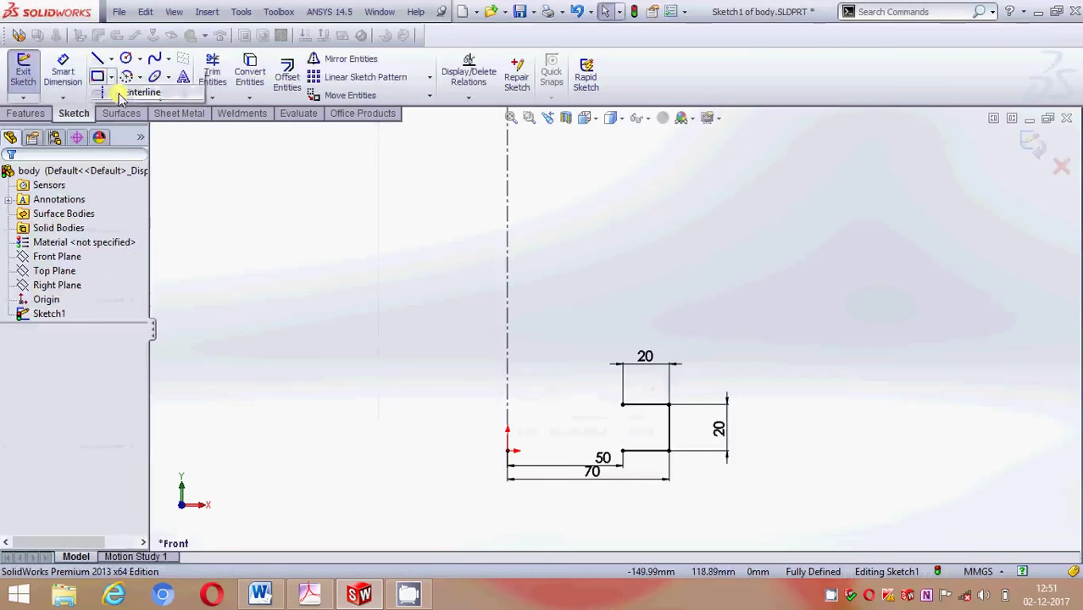
{"action": "left_click", "coordinate": [391, 224]}
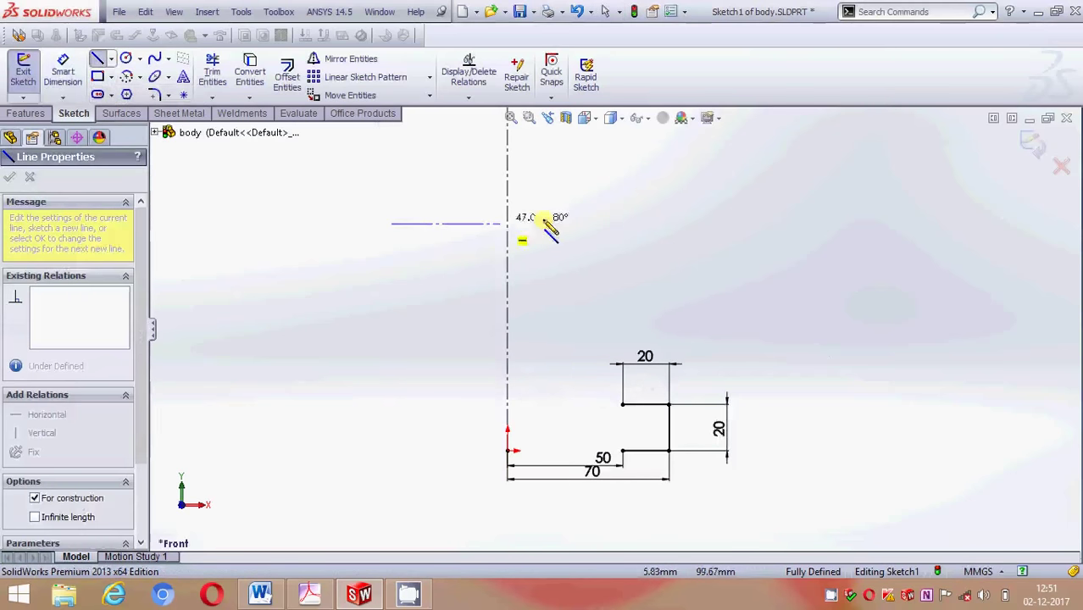
Finish the horizontal centerline across the vertical axis, dismissing a dimension warning
{"action": "left_click", "coordinate": [694, 224]}
{"action": "key", "text": "Escape"}
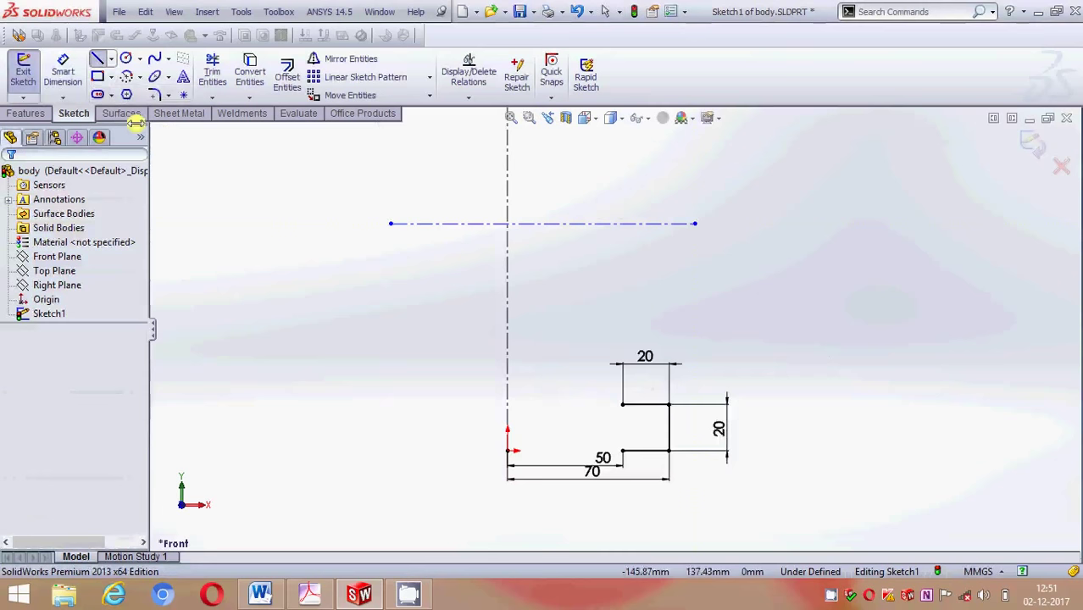
{"action": "left_click", "coordinate": [63, 70]}
{"action": "left_click", "coordinate": [507, 451]}
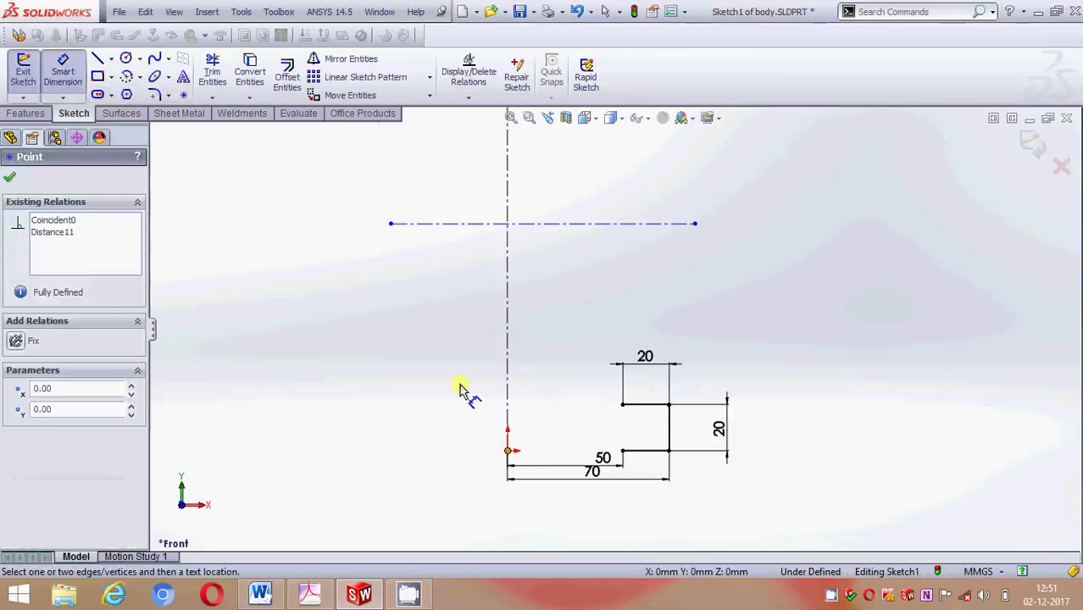
{"action": "left_click", "coordinate": [438, 227]}
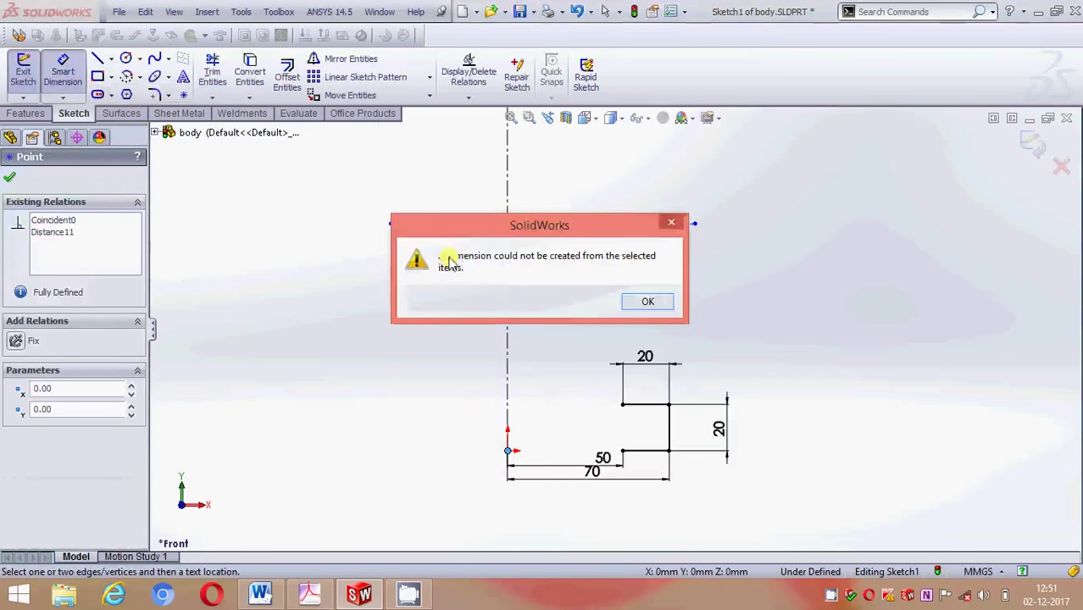
{"action": "left_click", "coordinate": [680, 224]}
Set the horizontal centerline's vertical distance from the origin to 145
{"action": "left_click", "coordinate": [464, 223]}
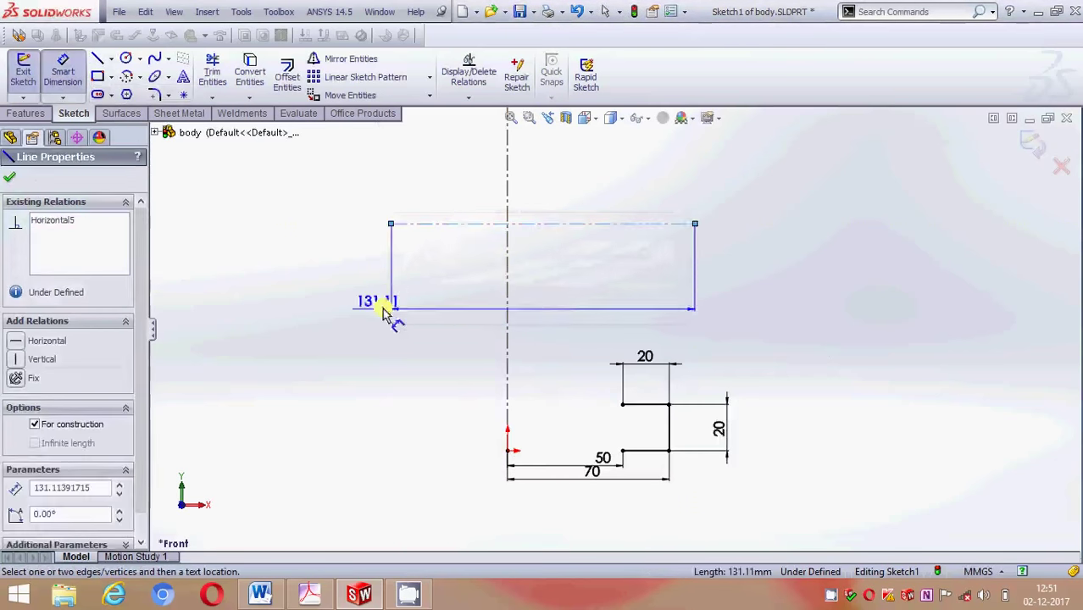
{"action": "left_click_drag", "start_coordinate": [383, 312], "coordinate": [504, 450]}
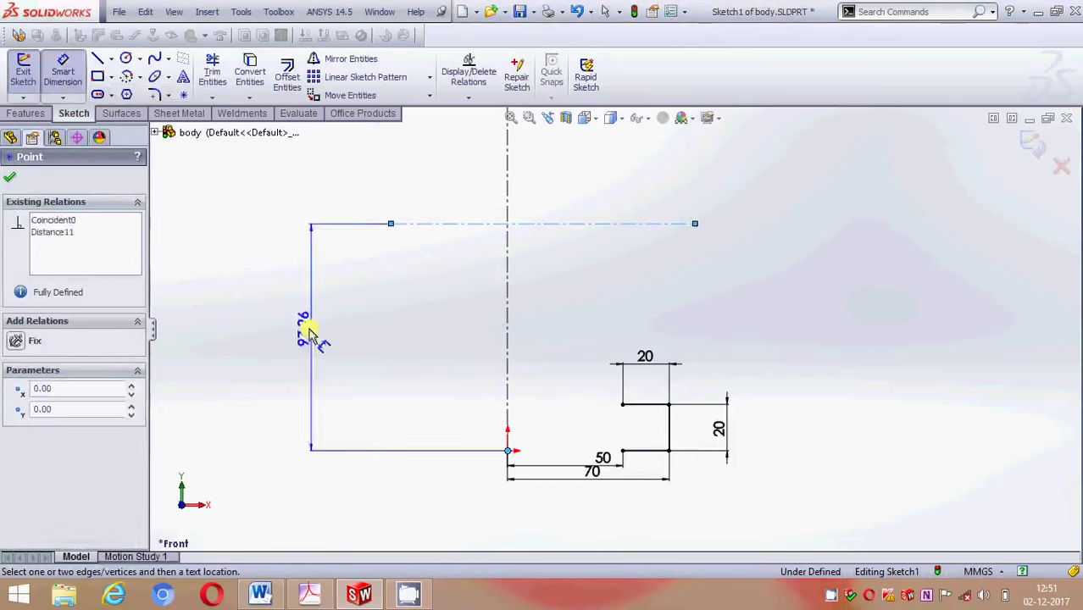
{"action": "left_click", "coordinate": [311, 333]}
{"action": "key", "text": "BackSpace"}
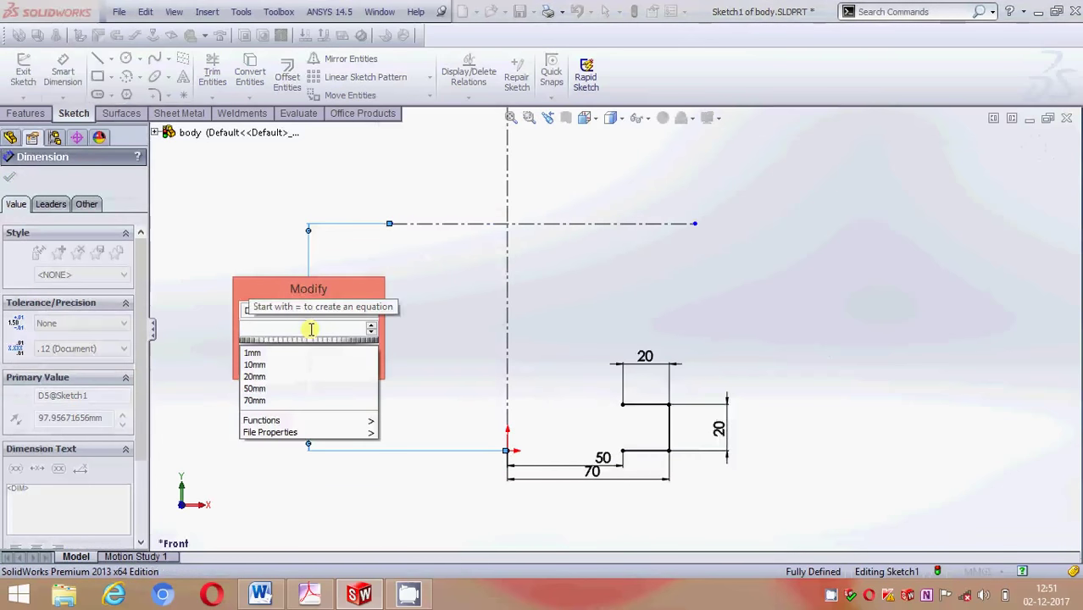
{"action": "type", "text": "145"}
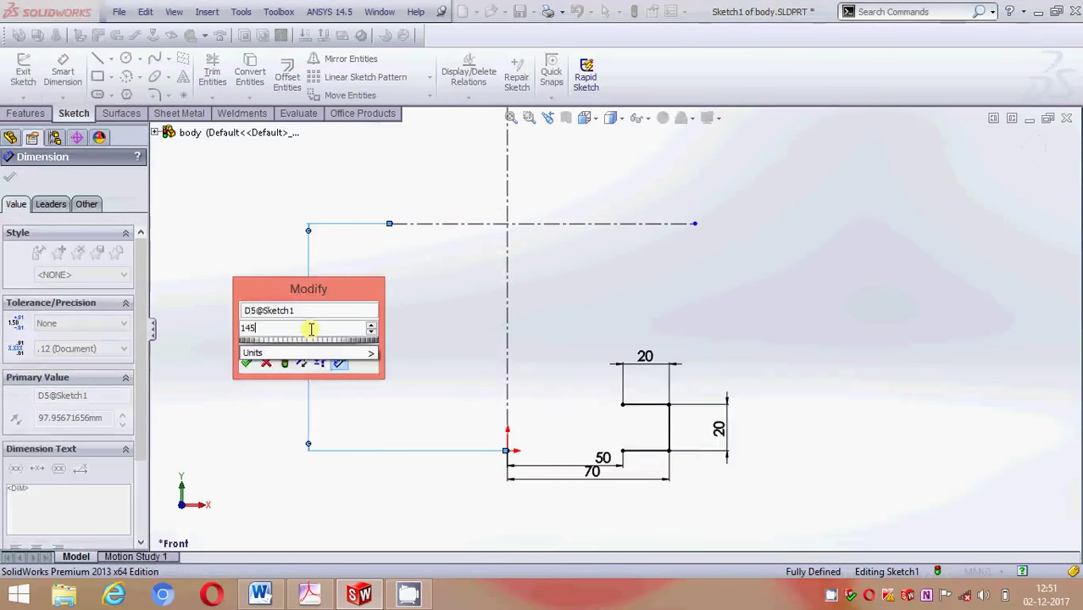
{"action": "key", "text": "Return"}
{"action": "scroll", "coordinate": [416, 369], "scroll_direction": "up", "scroll_amount": 3}
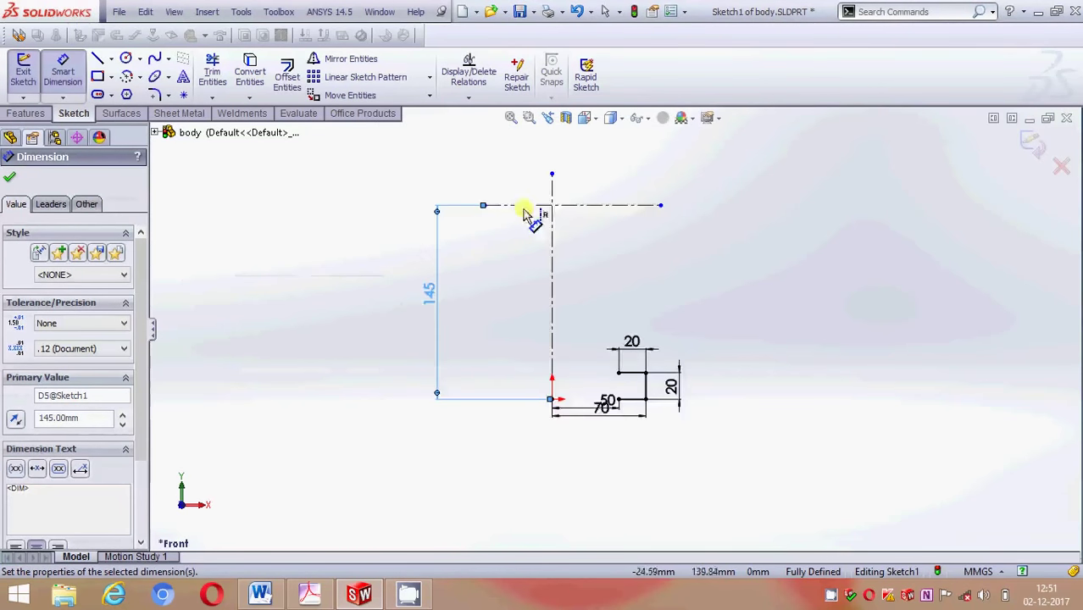
{"action": "scroll", "coordinate": [526, 213], "scroll_direction": "down", "scroll_amount": 1}
{"action": "left_click", "coordinate": [11, 182]}
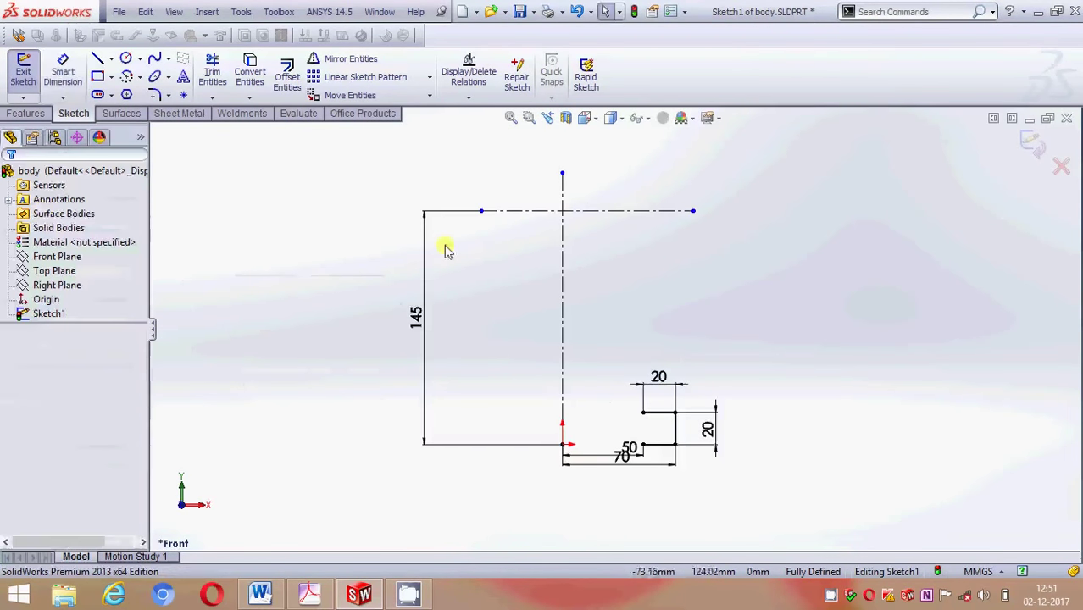
Draw a slanted line from the top step corner to the 145 centerline, then a vertical line above it
{"action": "left_click", "coordinate": [97, 58]}
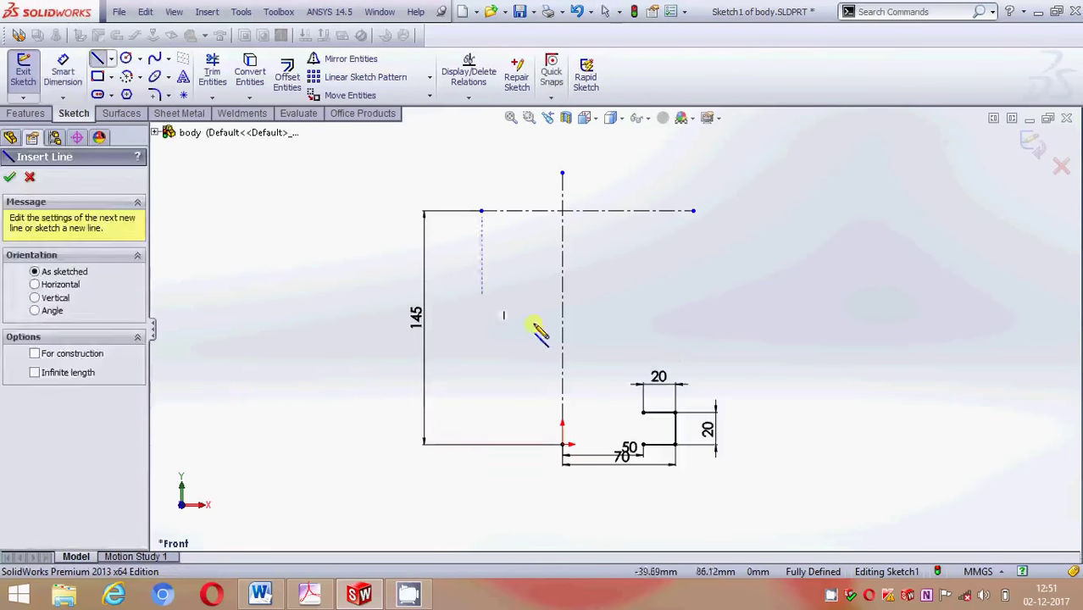
{"action": "left_click", "coordinate": [643, 412]}
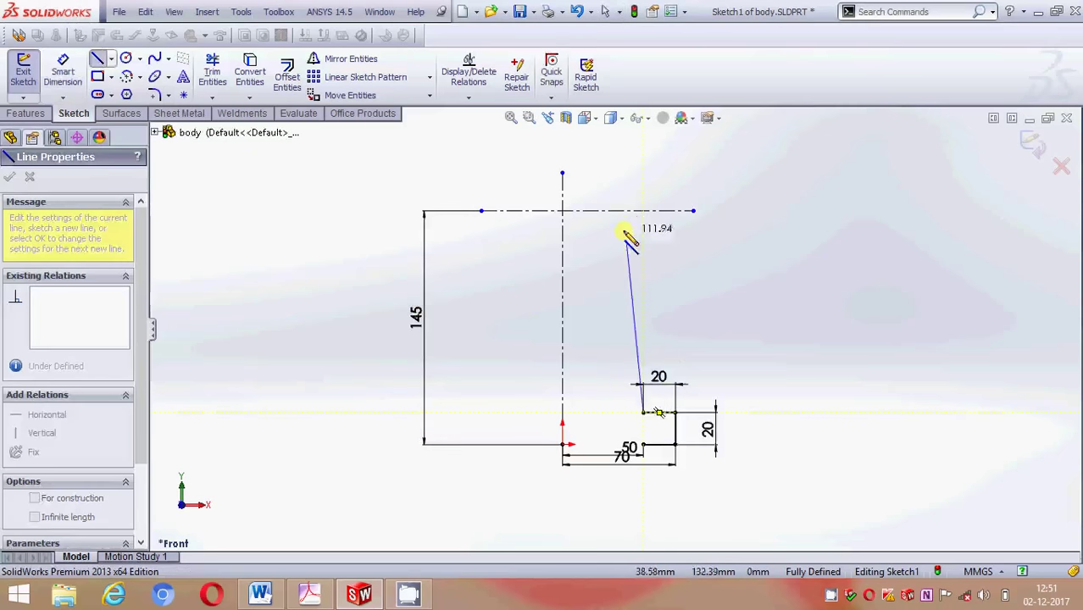
{"action": "left_click", "coordinate": [617, 210]}
{"action": "key", "text": "Escape"}
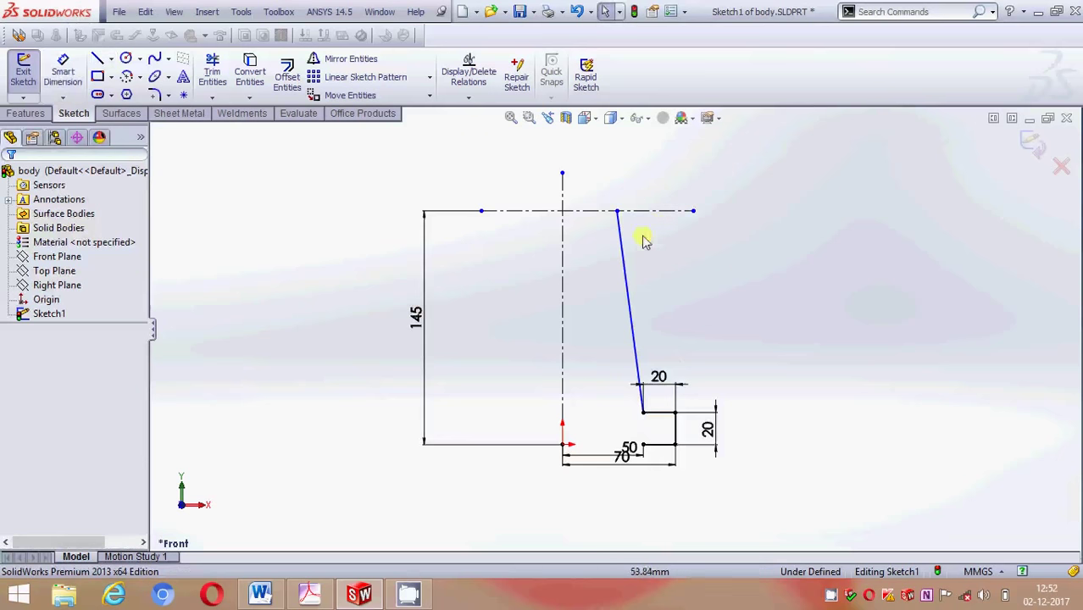
{"action": "scroll", "coordinate": [623, 199], "scroll_direction": "down", "scroll_amount": 1}
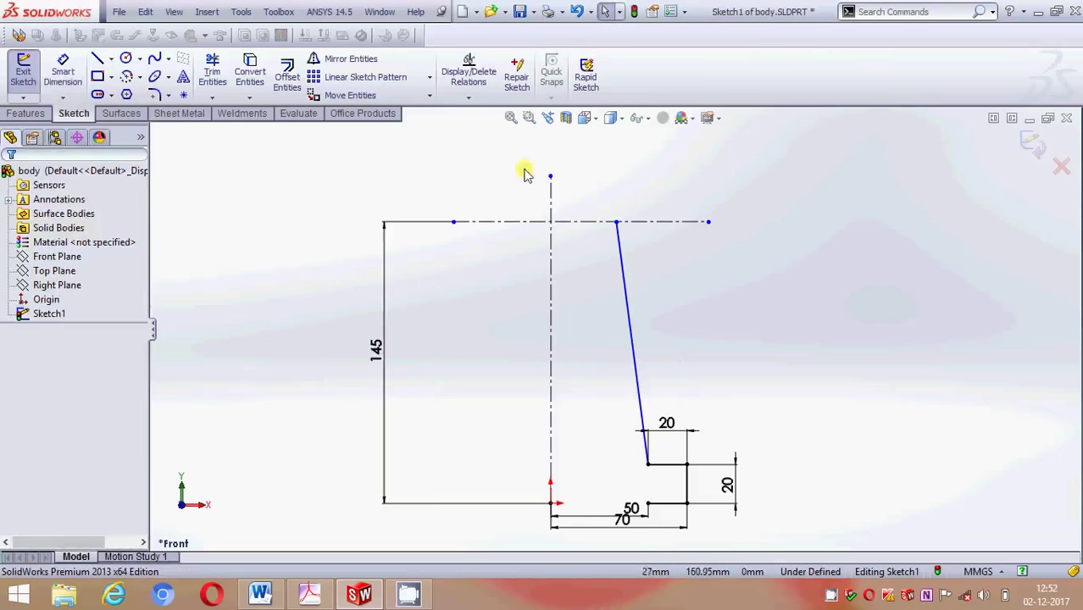
{"action": "left_click", "coordinate": [97, 59]}
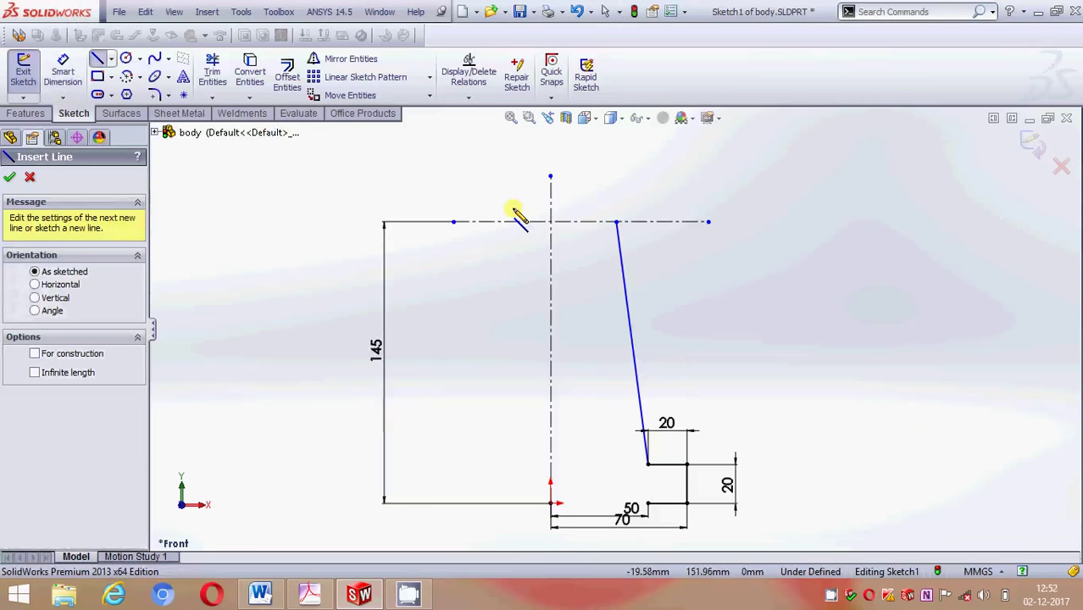
{"action": "left_click", "coordinate": [617, 222]}
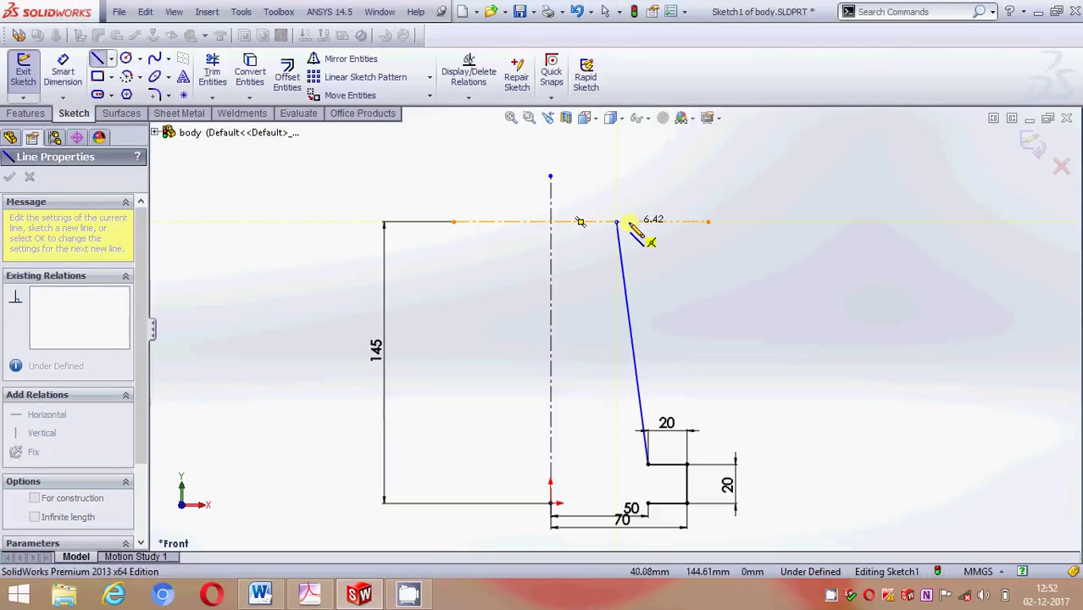
{"action": "left_click", "coordinate": [627, 222]}
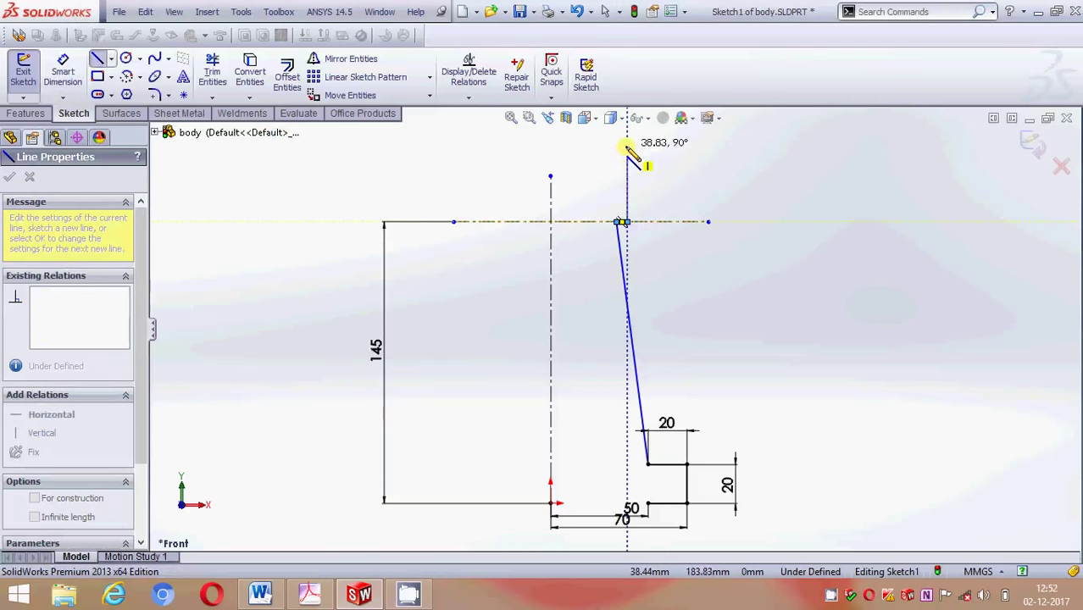
{"action": "left_click", "coordinate": [627, 146]}
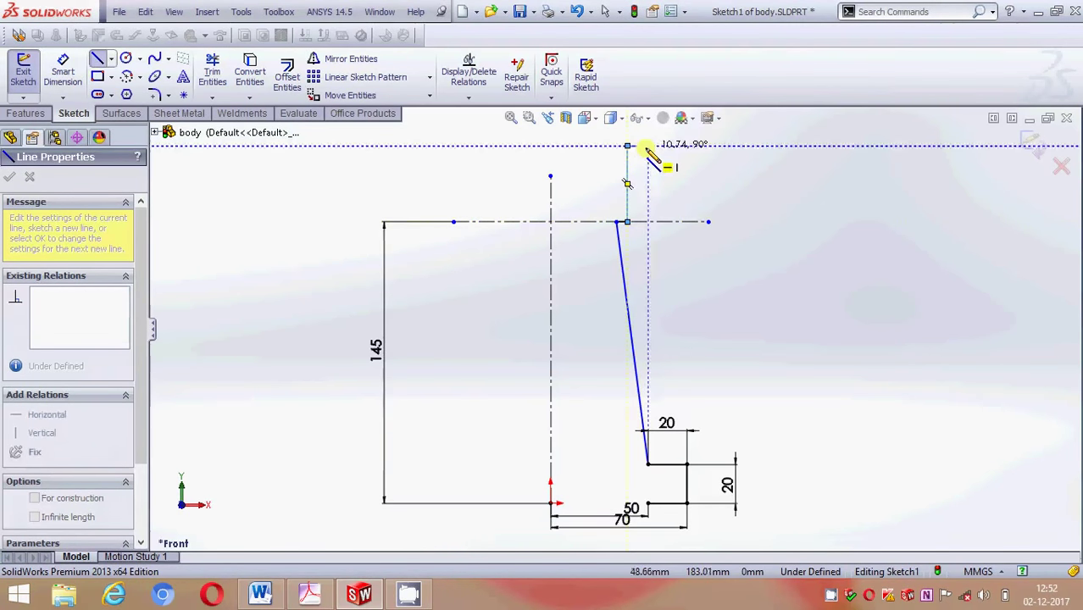
{"action": "key", "text": "Escape"}
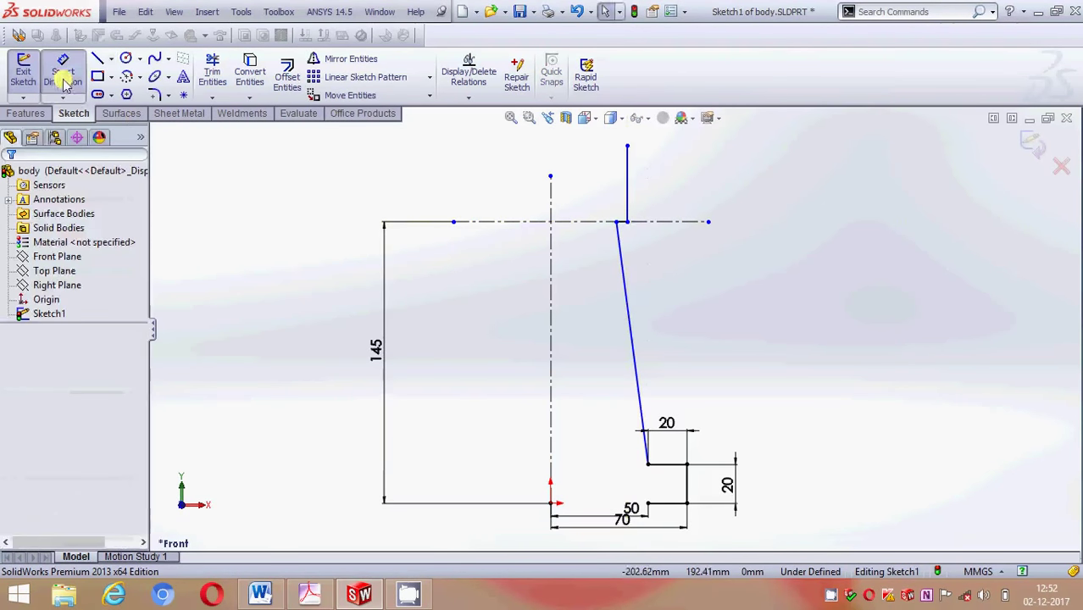
Dimension the new vertical line 35 from the vertical centerline
{"action": "left_click", "coordinate": [63, 71]}
{"action": "left_click", "coordinate": [551, 246]}
{"action": "left_click", "coordinate": [627, 206]}
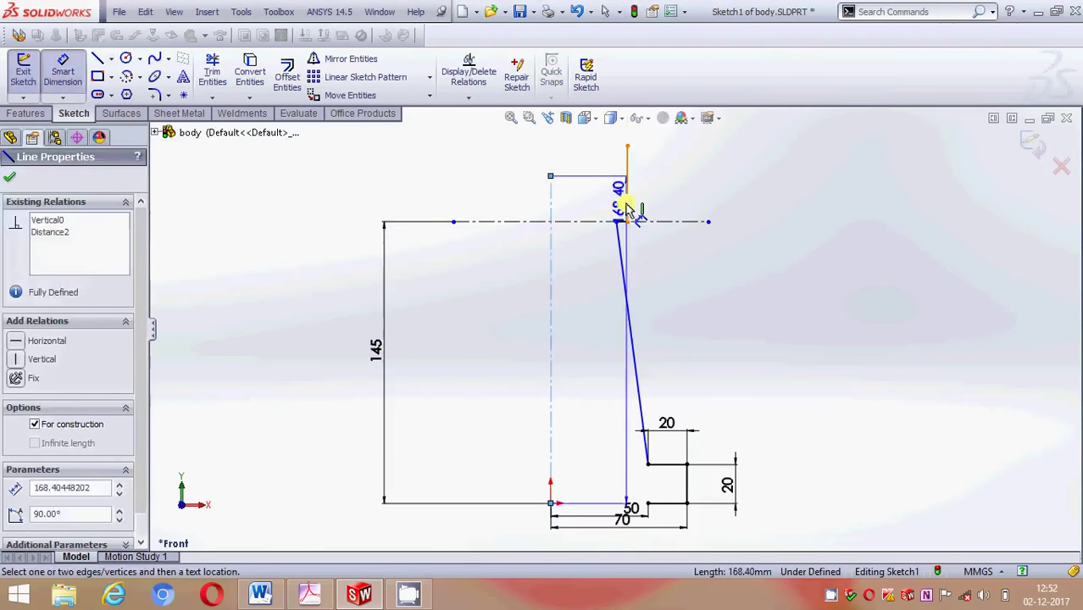
{"action": "scroll", "coordinate": [599, 218], "scroll_direction": "up", "scroll_amount": 2}
{"action": "left_click", "coordinate": [599, 169]}
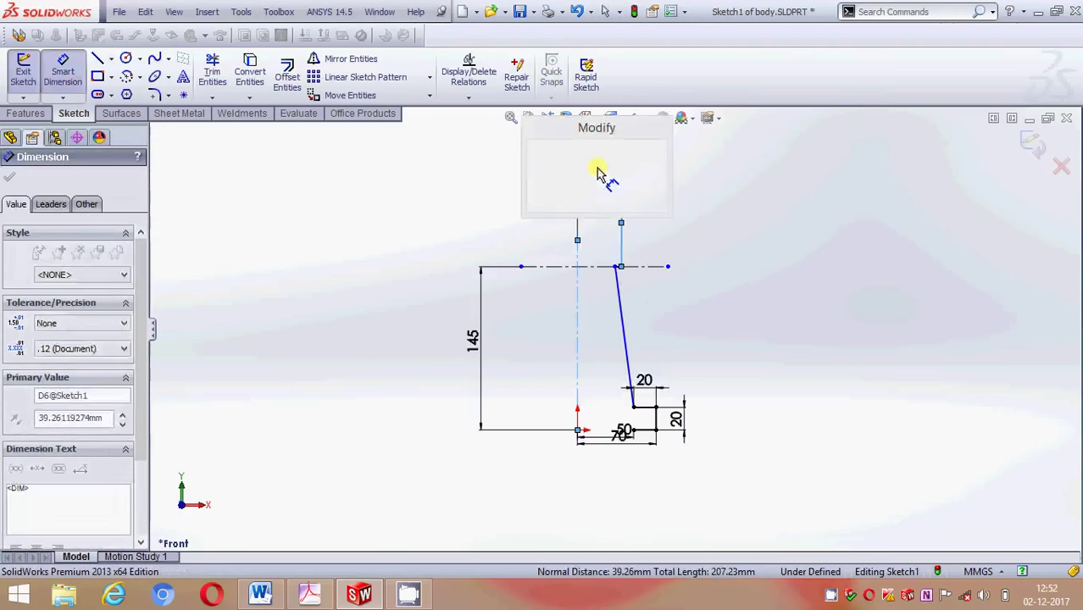
{"action": "key", "text": "BackSpace"}
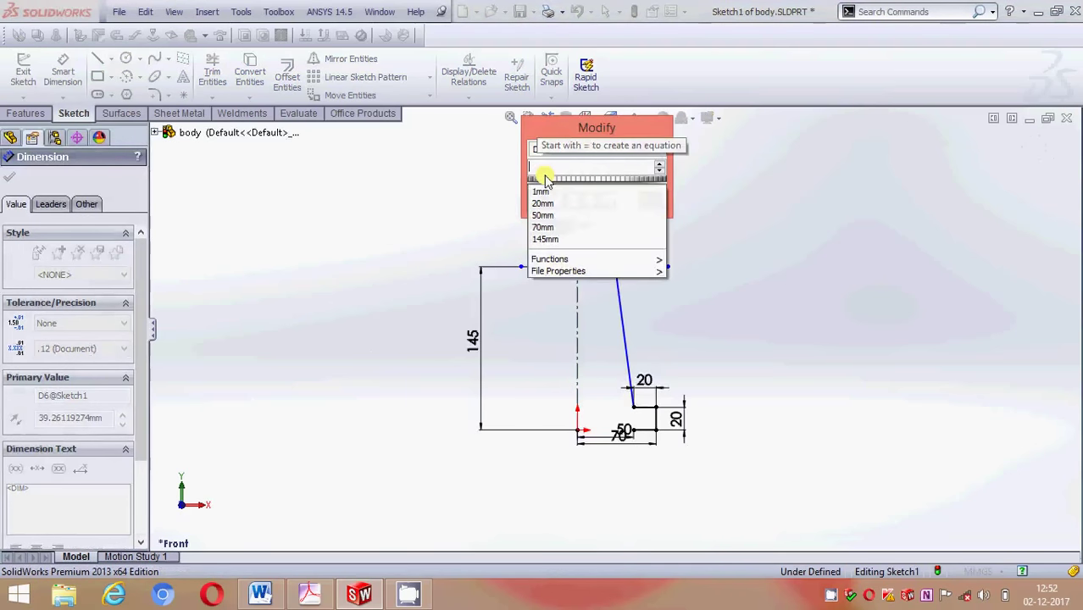
{"action": "type", "text": "35"}
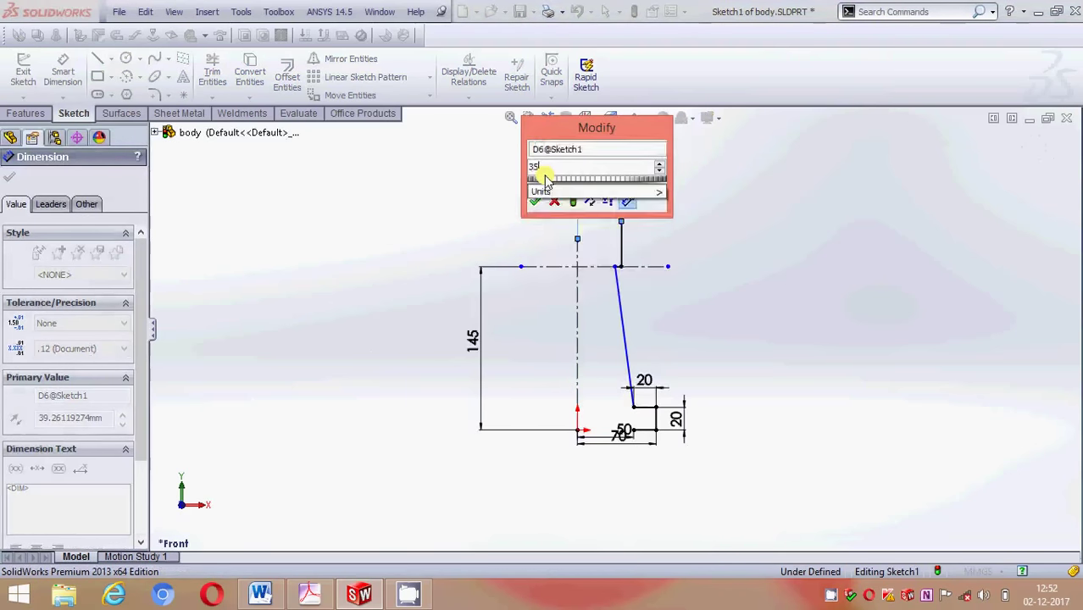
{"action": "key", "text": "Return"}
Add a second horizontal distance from the vertical centerline set to =33
{"action": "scroll", "coordinate": [612, 252], "scroll_direction": "down", "scroll_amount": 2}
{"action": "scroll", "coordinate": [636, 301], "scroll_direction": "down", "scroll_amount": 2}
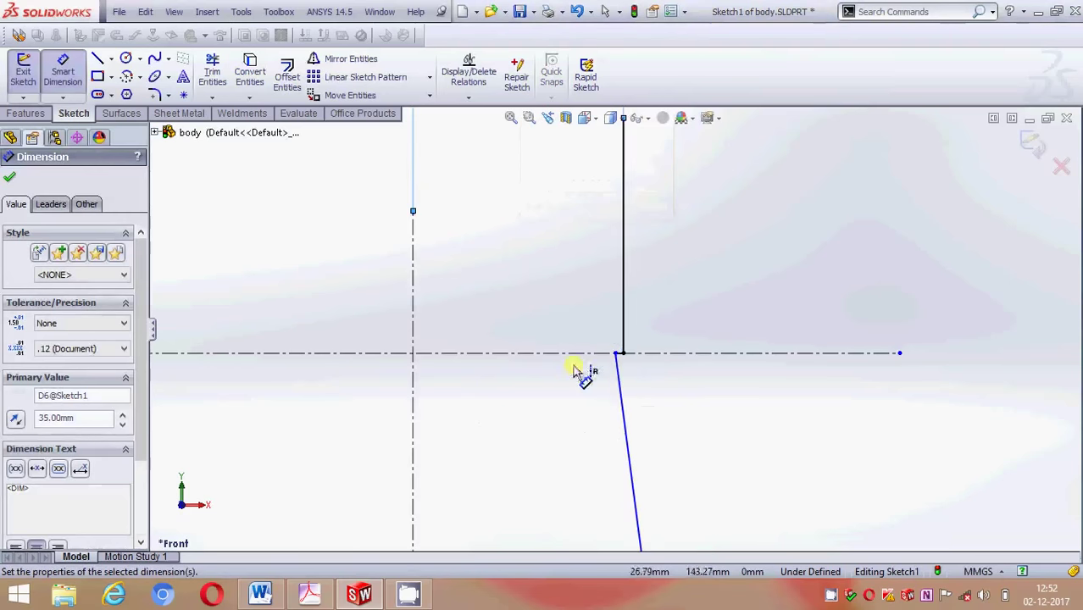
{"action": "left_click", "coordinate": [558, 390]}
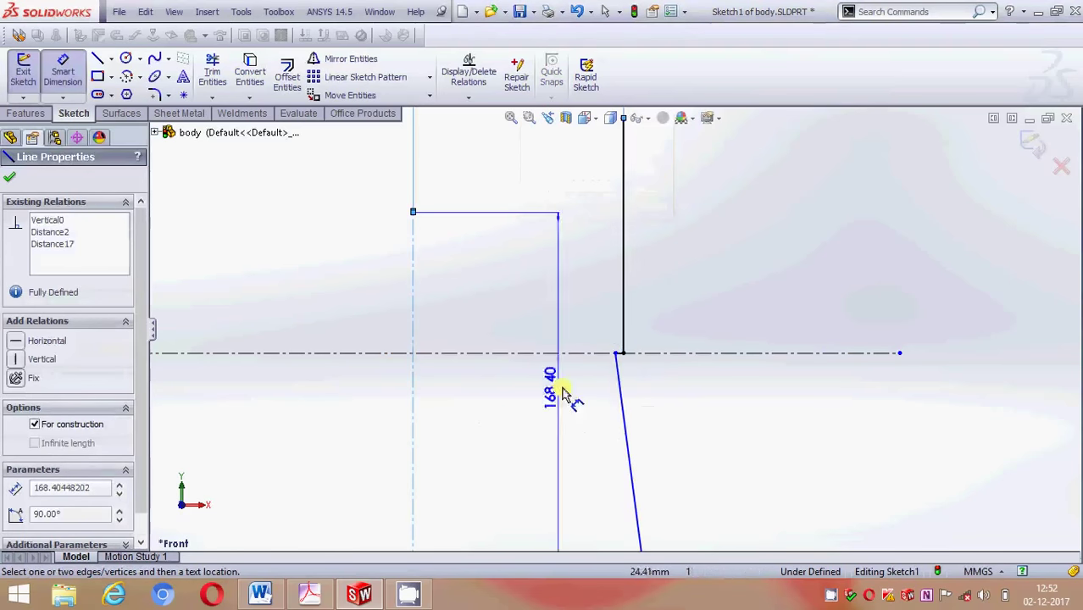
{"action": "left_click", "coordinate": [617, 355]}
{"action": "scroll", "coordinate": [551, 305], "scroll_direction": "down", "scroll_amount": 2}
{"action": "scroll", "coordinate": [536, 287], "scroll_direction": "up", "scroll_amount": 1}
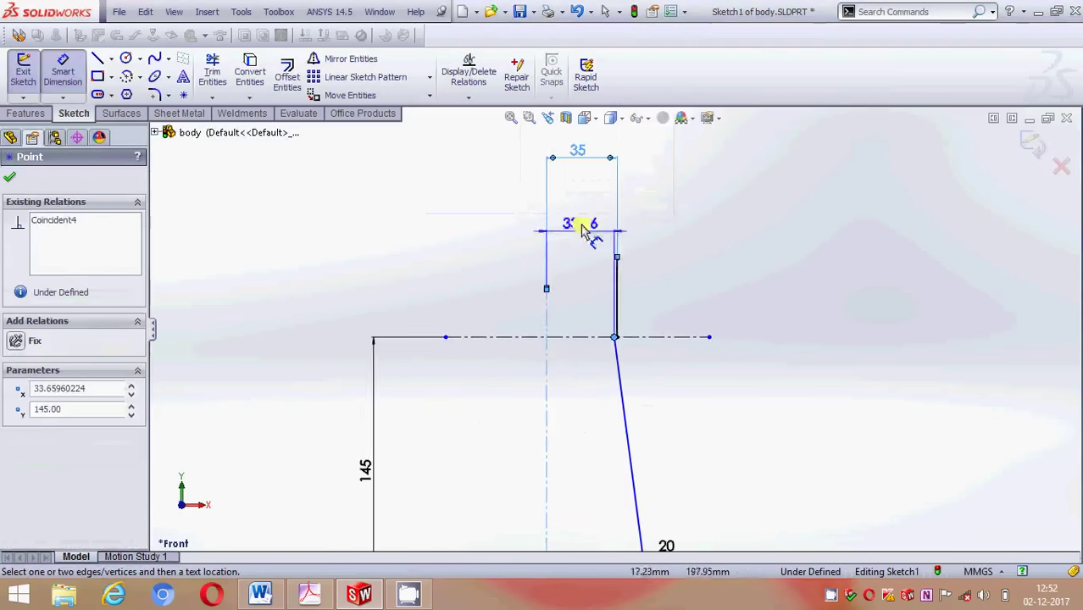
{"action": "left_click", "coordinate": [581, 209]}
{"action": "type", "text": "=33"}
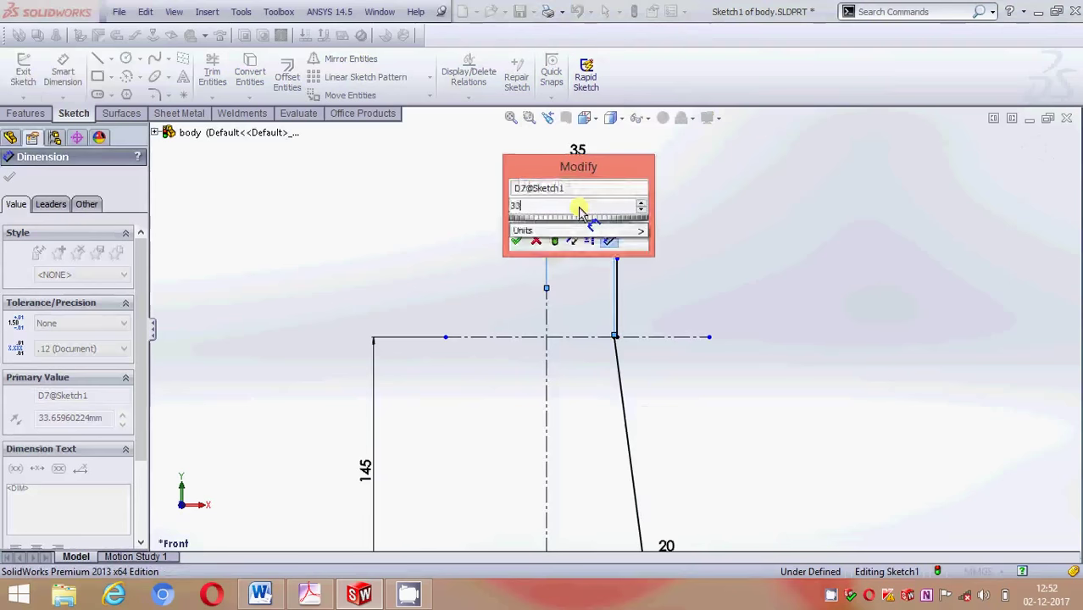
{"action": "key", "text": "Return"}
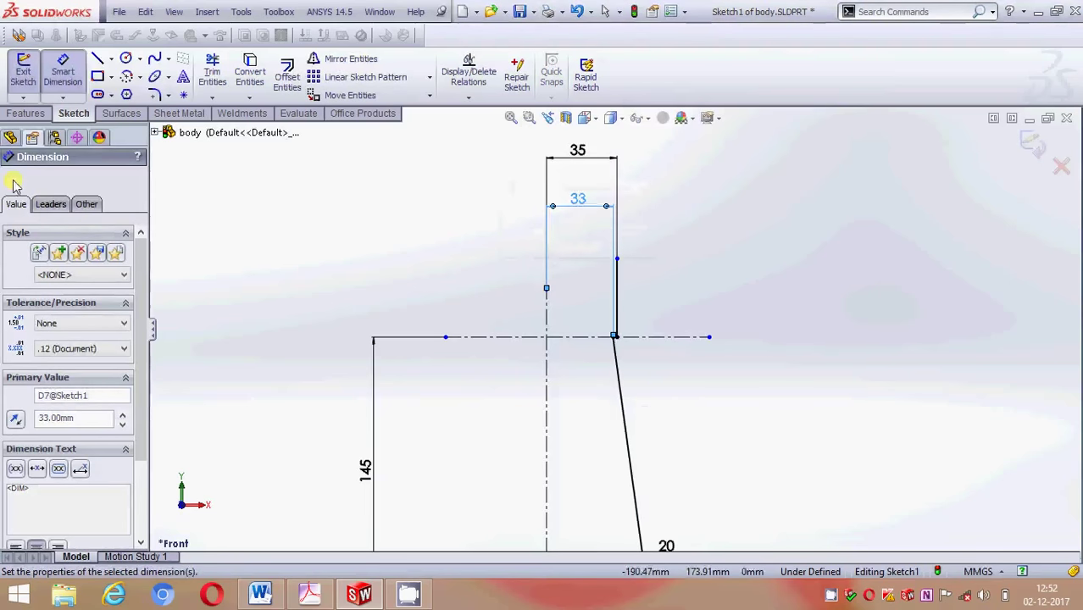
{"action": "left_click", "coordinate": [13, 185]}
{"action": "scroll", "coordinate": [657, 366], "scroll_direction": "down", "scroll_amount": 1}
{"action": "scroll", "coordinate": [636, 279], "scroll_direction": "up", "scroll_amount": 1}
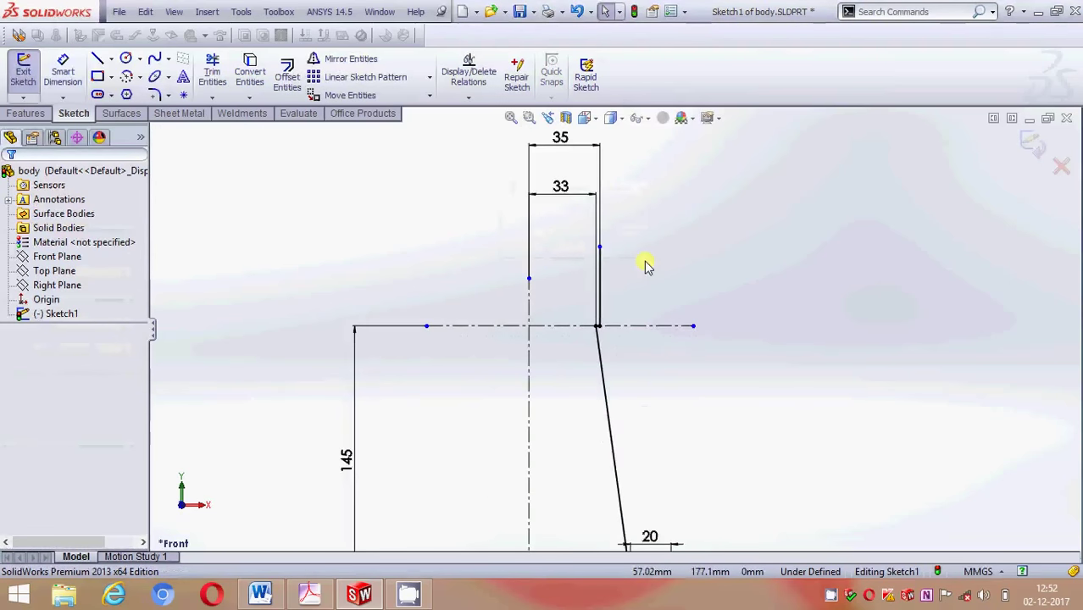
{"action": "scroll", "coordinate": [624, 376], "scroll_direction": "up", "scroll_amount": 2}
{"action": "scroll", "coordinate": [617, 428], "scroll_direction": "down", "scroll_amount": 1}
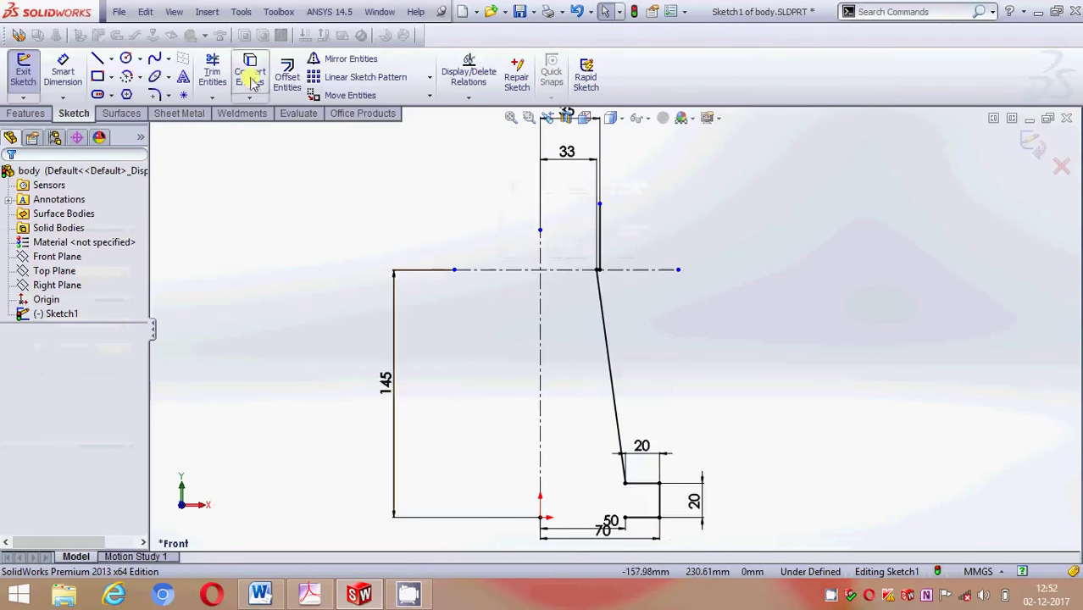
Offset the slanted edge 10 mm toward the inside, limited to that single line
{"action": "left_click", "coordinate": [286, 75]}
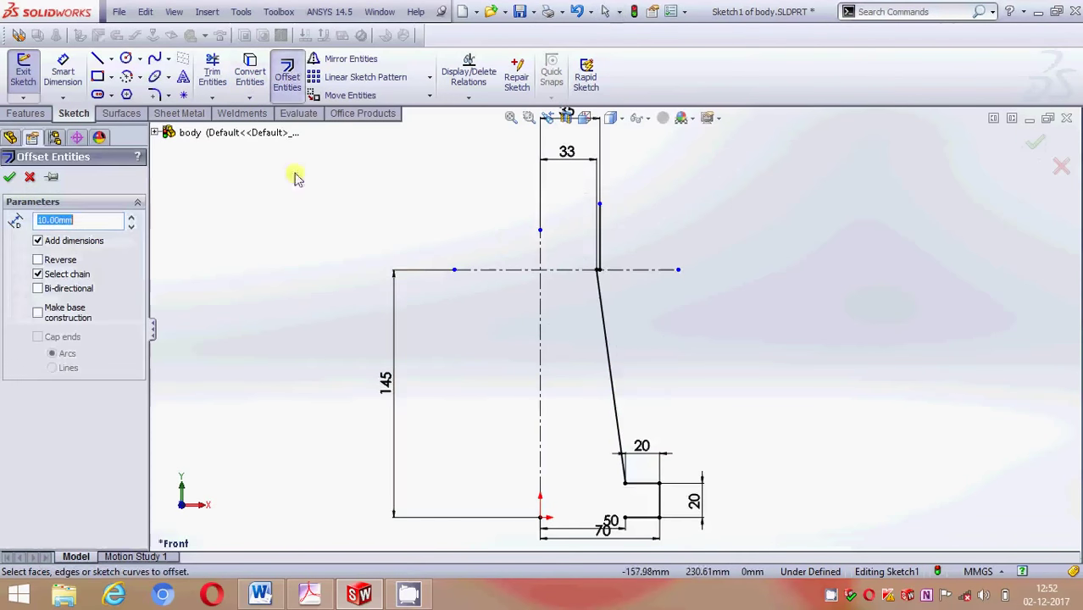
{"action": "left_click", "coordinate": [610, 364]}
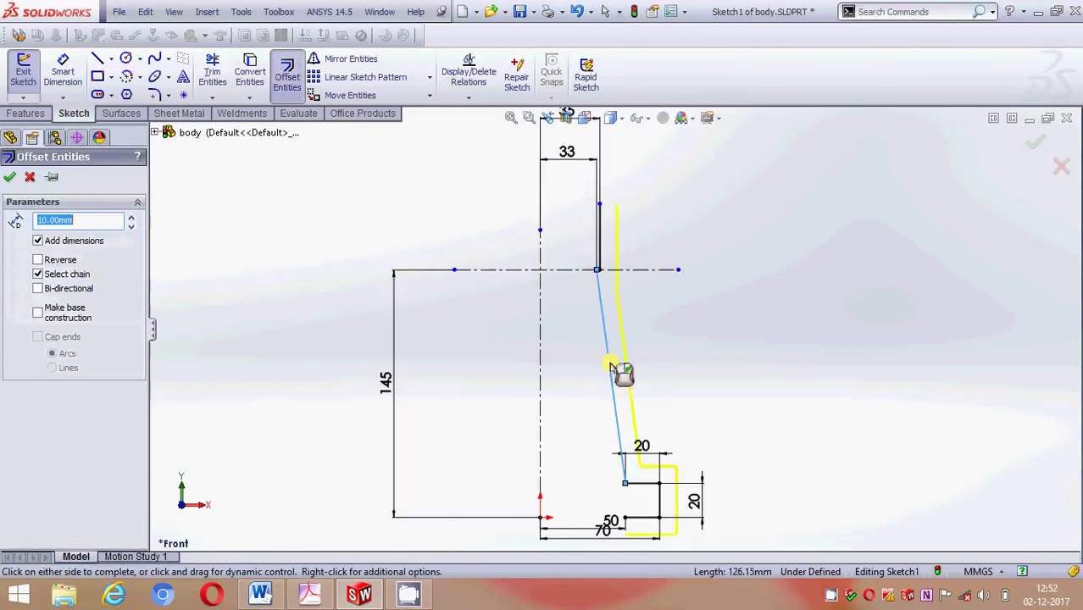
{"action": "left_click", "coordinate": [42, 274]}
{"action": "left_click", "coordinate": [37, 261]}
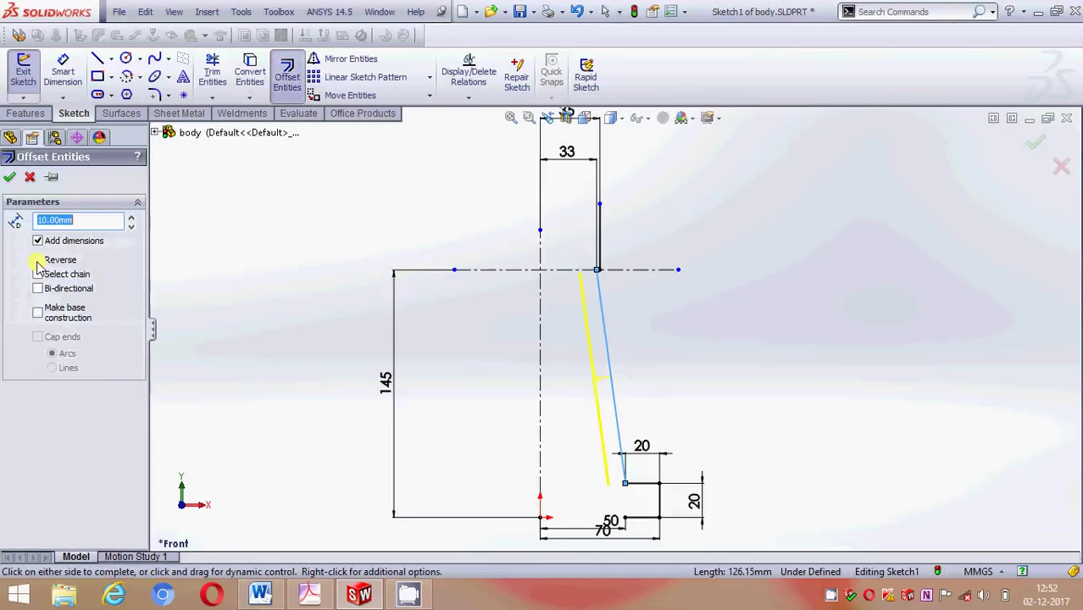
{"action": "left_click", "coordinate": [11, 178]}
{"action": "scroll", "coordinate": [569, 212], "scroll_direction": "down", "scroll_amount": 2}
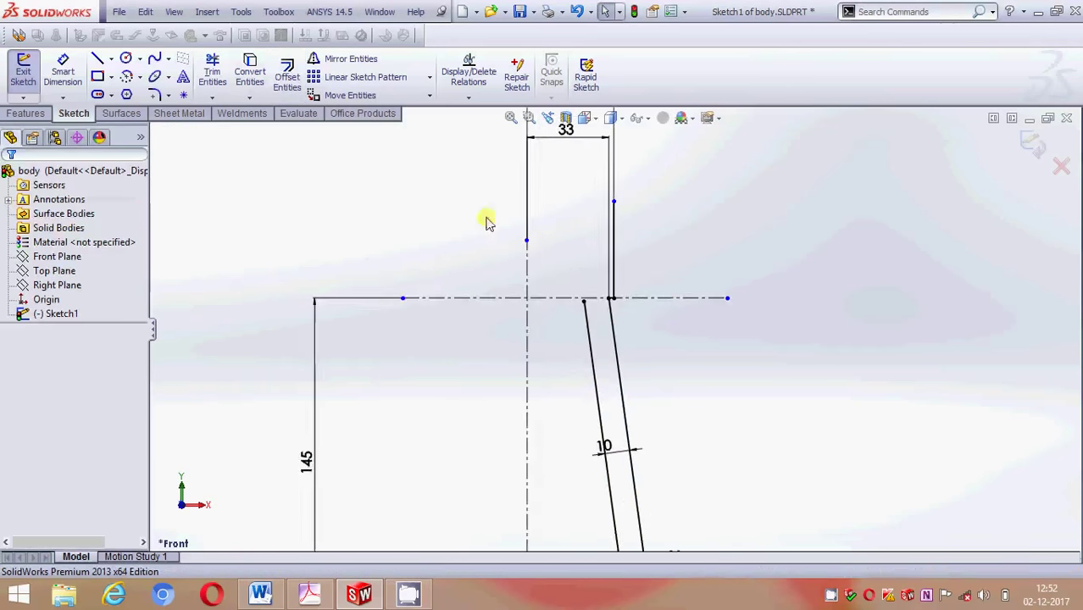
Offset the upper vertical line 10 mm inward, extend it downward and make it vertical
{"action": "left_click", "coordinate": [97, 59]}
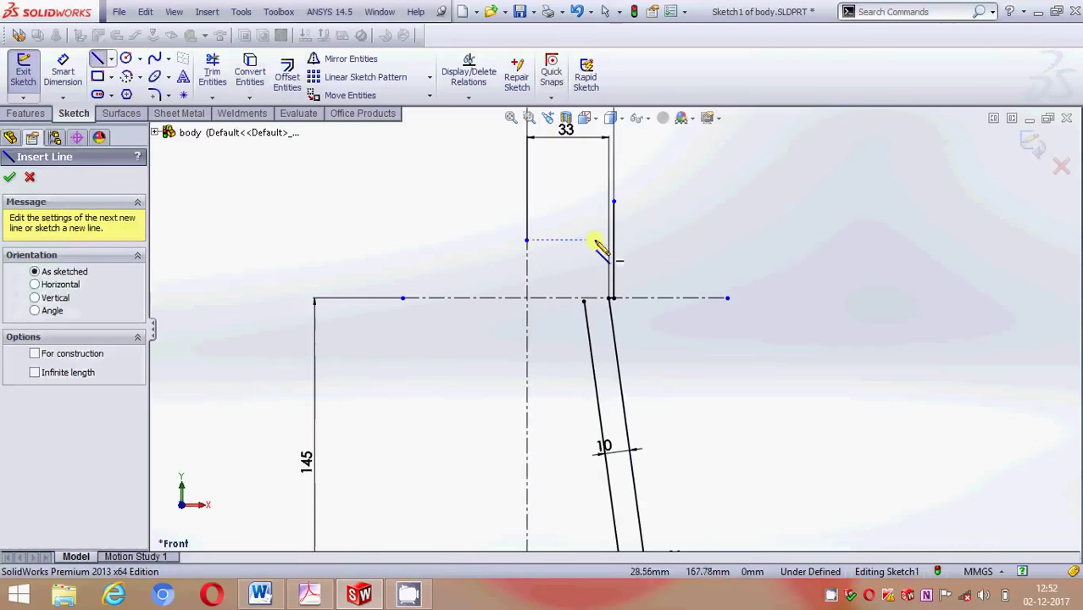
{"action": "left_click", "coordinate": [9, 177]}
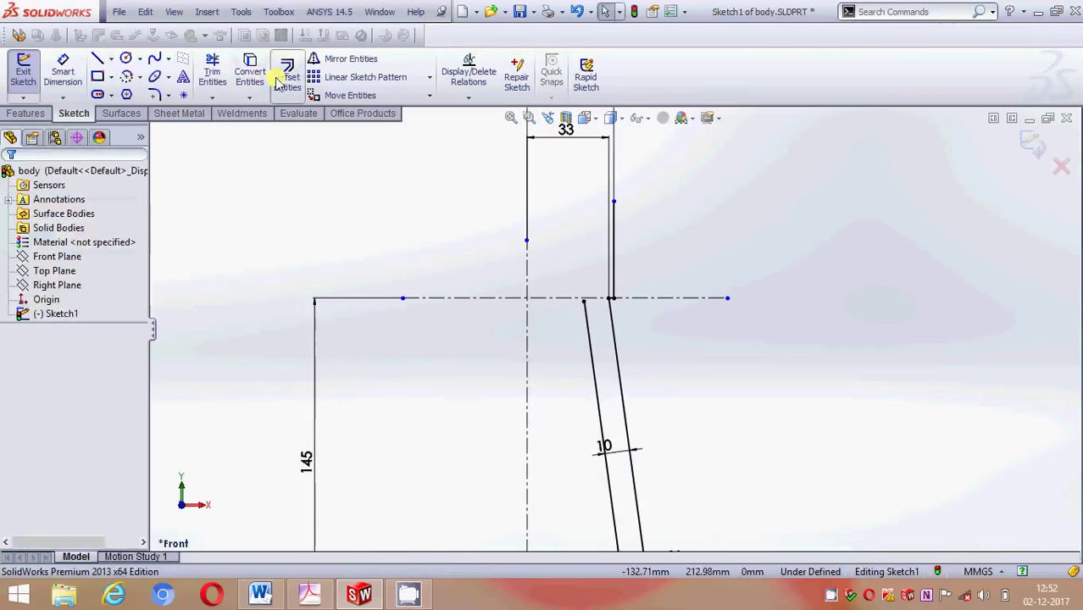
{"action": "left_click", "coordinate": [283, 76]}
{"action": "left_click", "coordinate": [612, 250]}
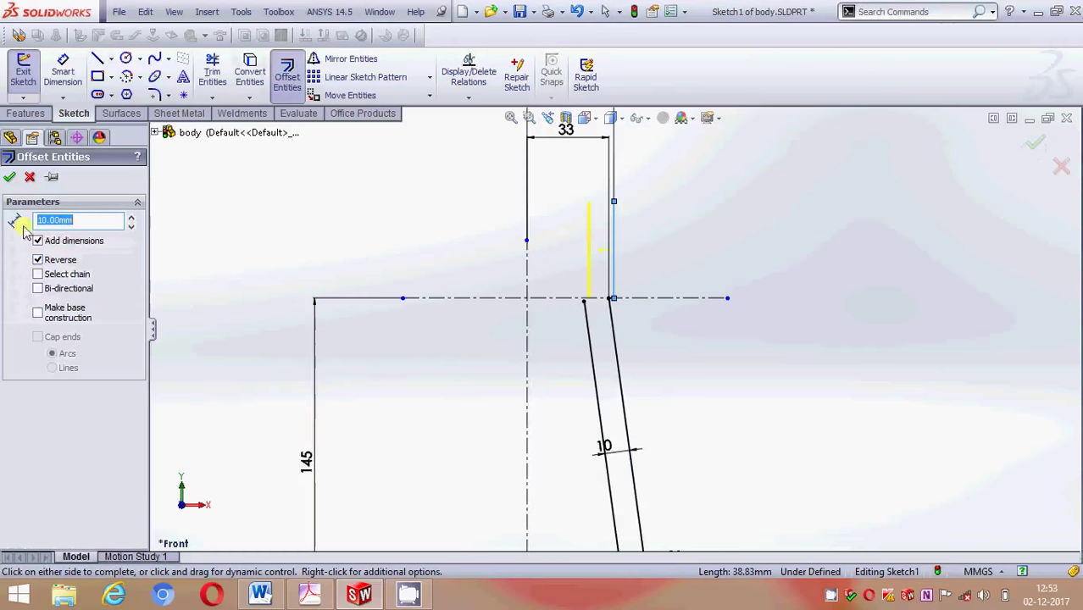
{"action": "left_click", "coordinate": [10, 177]}
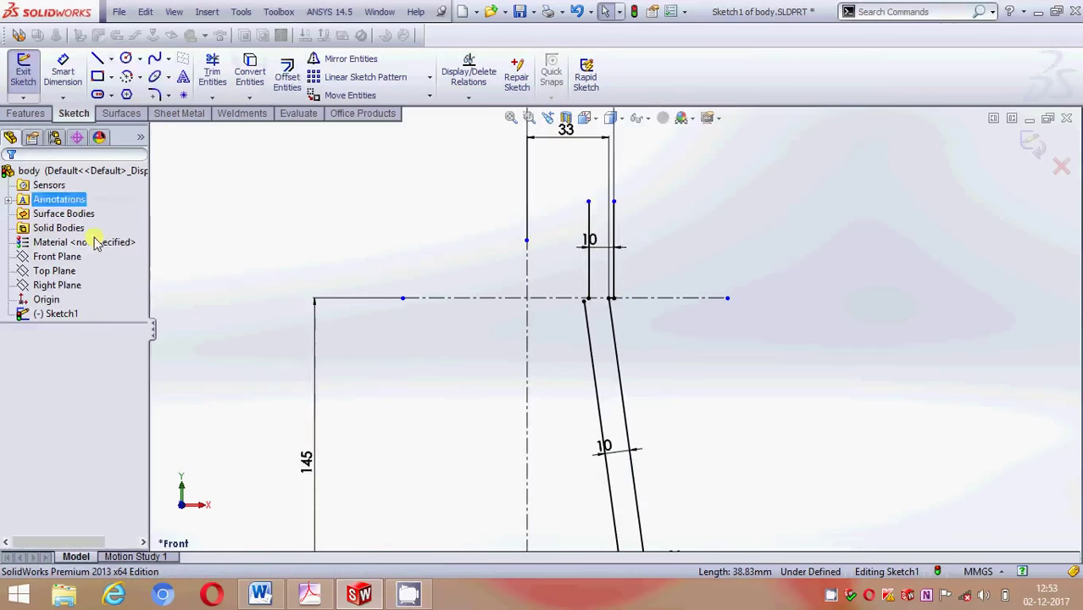
{"action": "scroll", "coordinate": [551, 301], "scroll_direction": "down", "scroll_amount": 2}
{"action": "scroll", "coordinate": [559, 303], "scroll_direction": "down", "scroll_amount": 2}
{"action": "left_click_drag", "start_coordinate": [613, 309], "coordinate": [617, 478]}
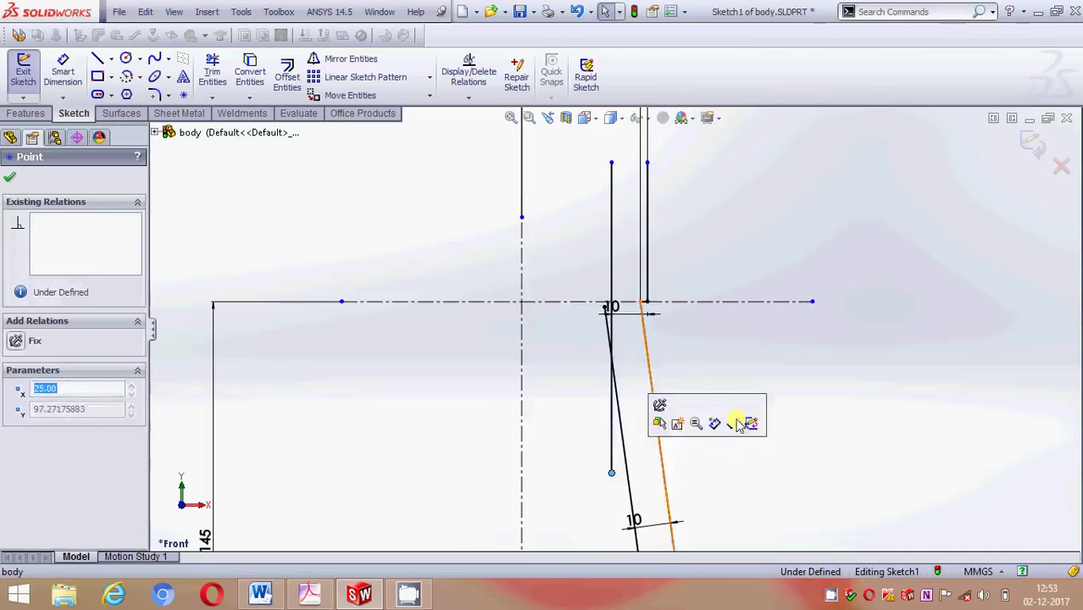
{"action": "left_click", "coordinate": [875, 368]}
{"action": "scroll", "coordinate": [748, 363], "scroll_direction": "up", "scroll_amount": 1}
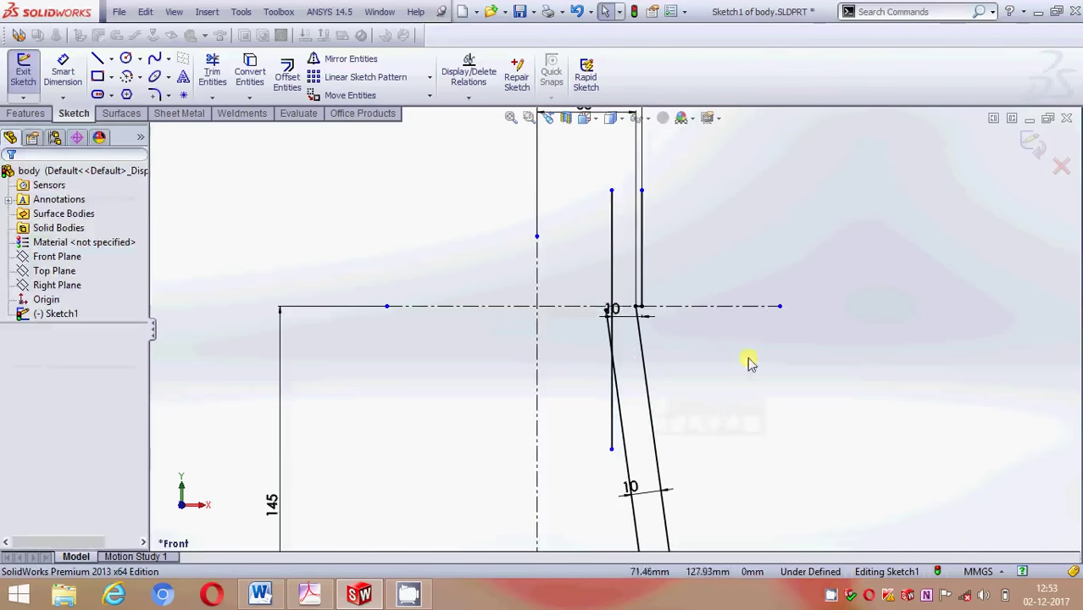
{"action": "left_click", "coordinate": [611, 255]}
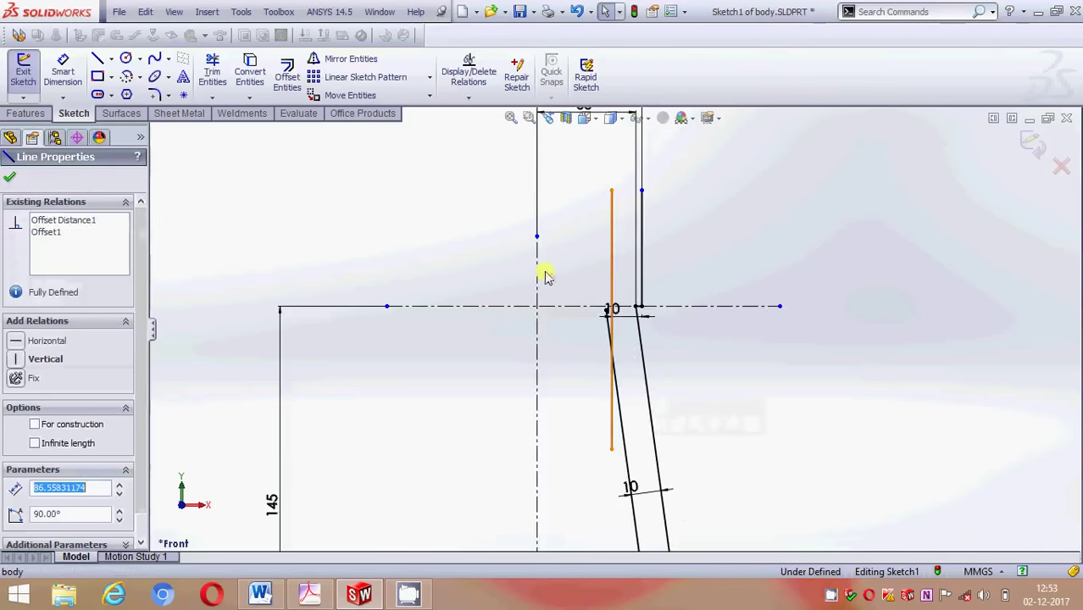
{"action": "left_click", "coordinate": [16, 359]}
{"action": "left_click", "coordinate": [256, 230]}
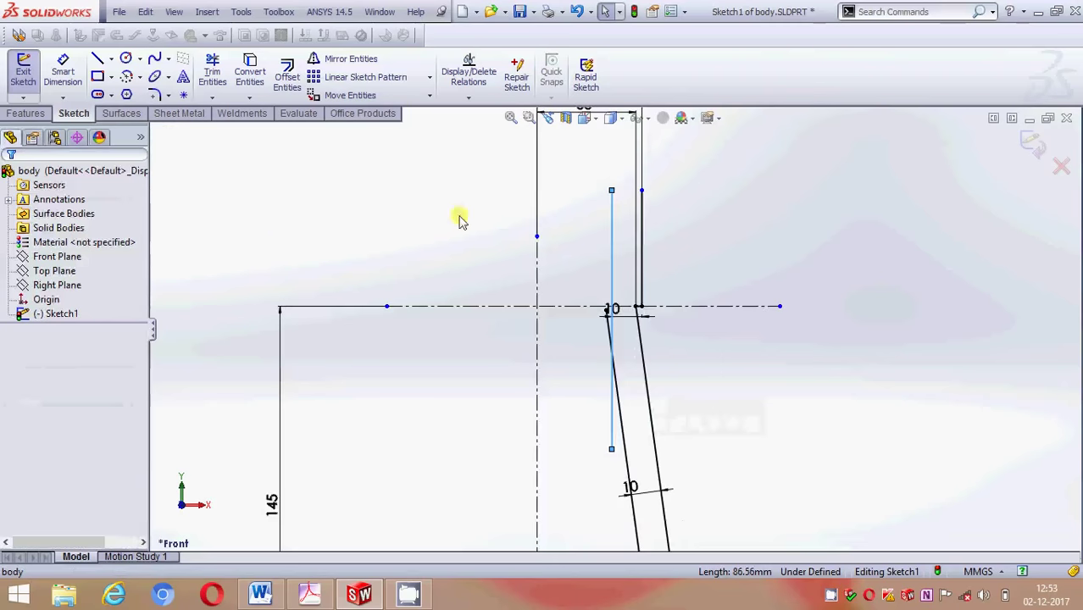
Draw a short horizontal line joining the tops of the inner and outer vertical lines
{"action": "left_click", "coordinate": [98, 58]}
{"action": "scroll", "coordinate": [642, 204], "scroll_direction": "down", "scroll_amount": 1}
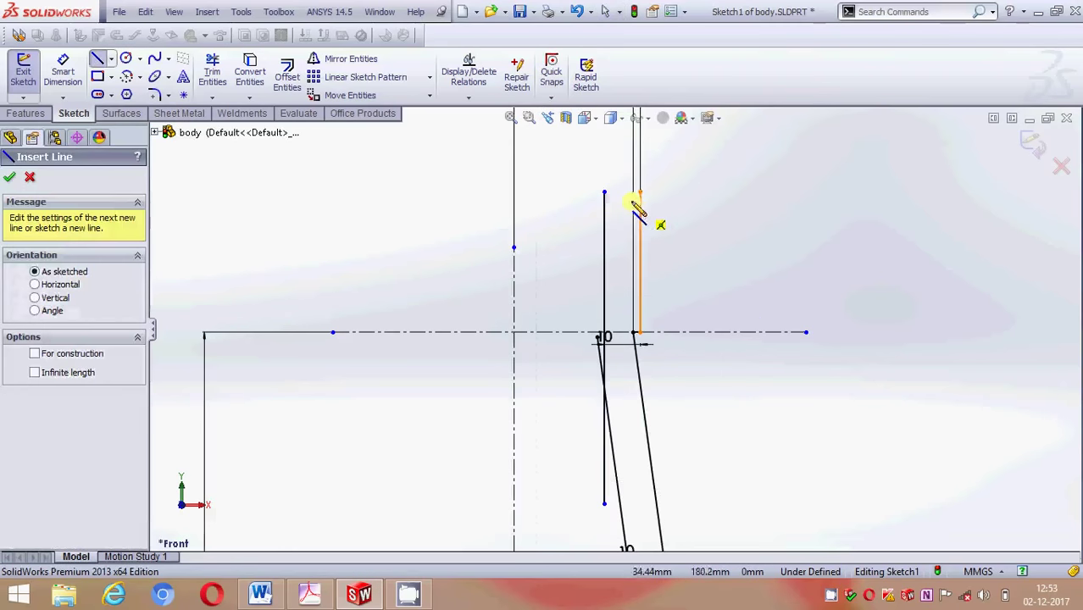
{"action": "left_click", "coordinate": [604, 192]}
{"action": "left_click", "coordinate": [640, 192]}
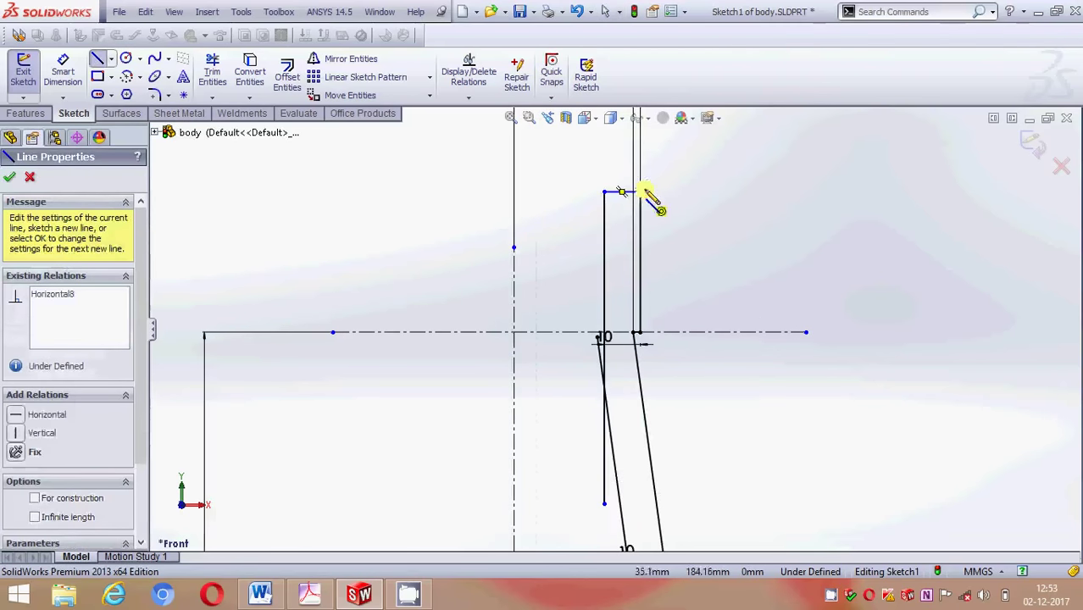
{"action": "key", "text": "Escape"}
{"action": "scroll", "coordinate": [685, 181], "scroll_direction": "up", "scroll_amount": 1}
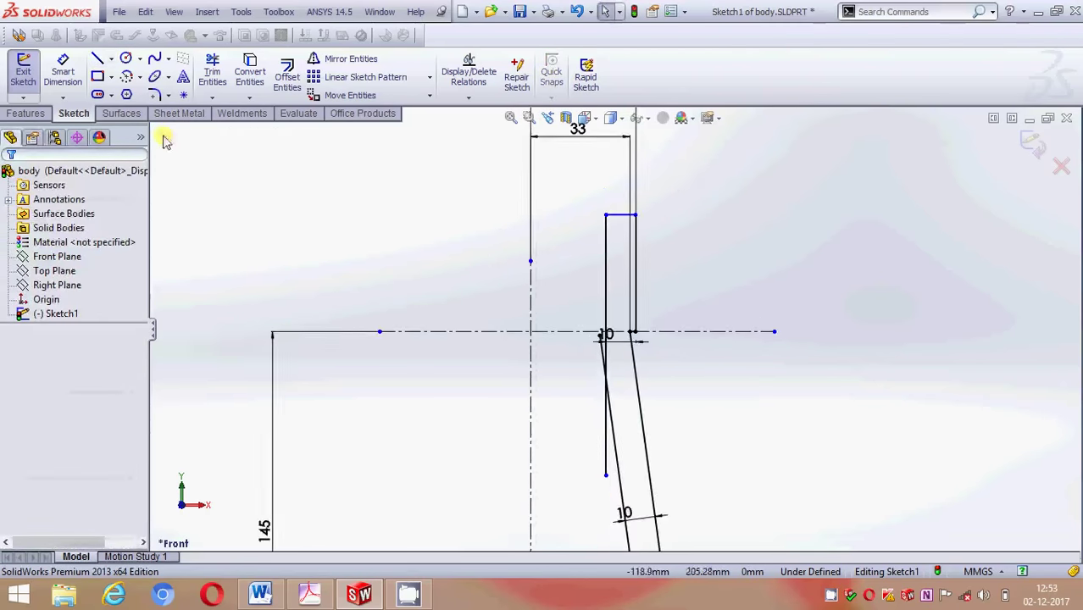
Trim away the vertical piece below the centerline and the short leftover slanted piece
{"action": "left_click", "coordinate": [212, 72]}
{"action": "left_click", "coordinate": [606, 428]}
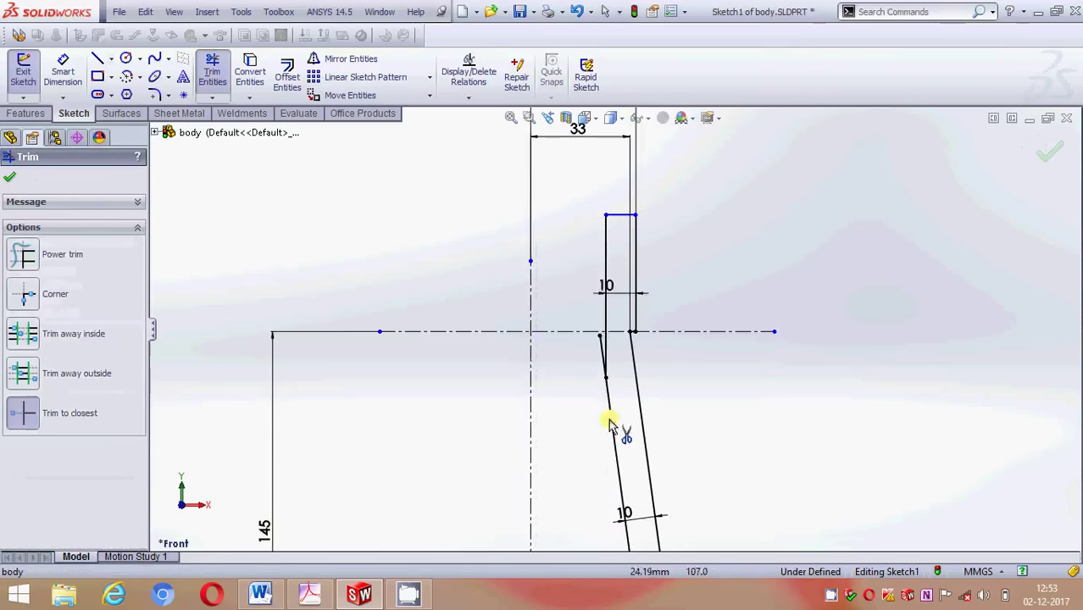
{"action": "scroll", "coordinate": [621, 351], "scroll_direction": "down", "scroll_amount": 1}
{"action": "scroll", "coordinate": [618, 353], "scroll_direction": "down", "scroll_amount": 2}
{"action": "left_click", "coordinate": [584, 356]}
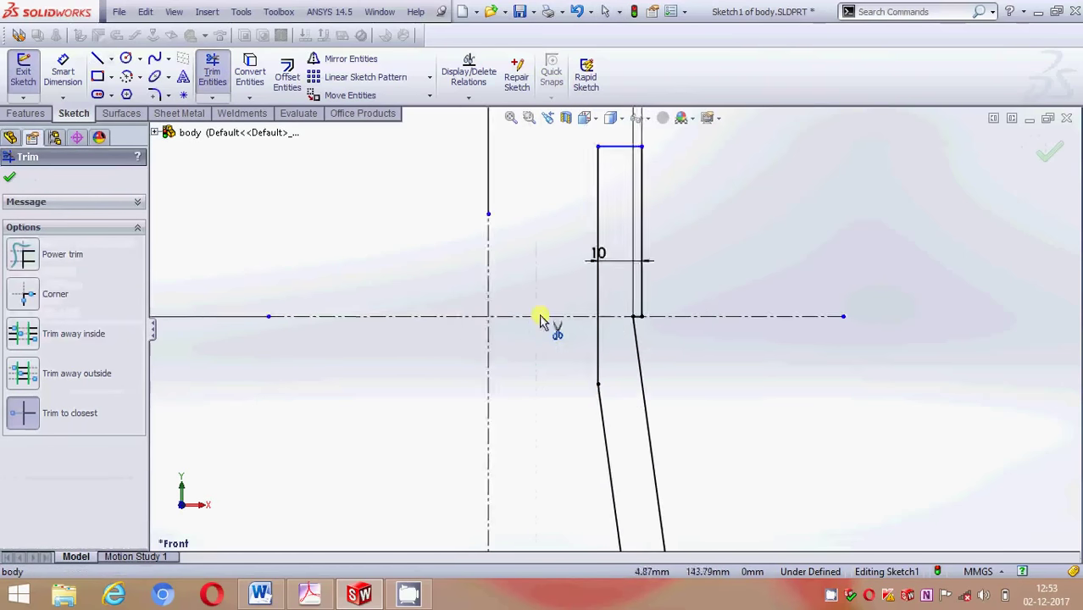
{"action": "scroll", "coordinate": [546, 317], "scroll_direction": "up", "scroll_amount": 5}
{"action": "scroll", "coordinate": [635, 504], "scroll_direction": "down", "scroll_amount": 3}
{"action": "scroll", "coordinate": [601, 415], "scroll_direction": "up", "scroll_amount": 2}
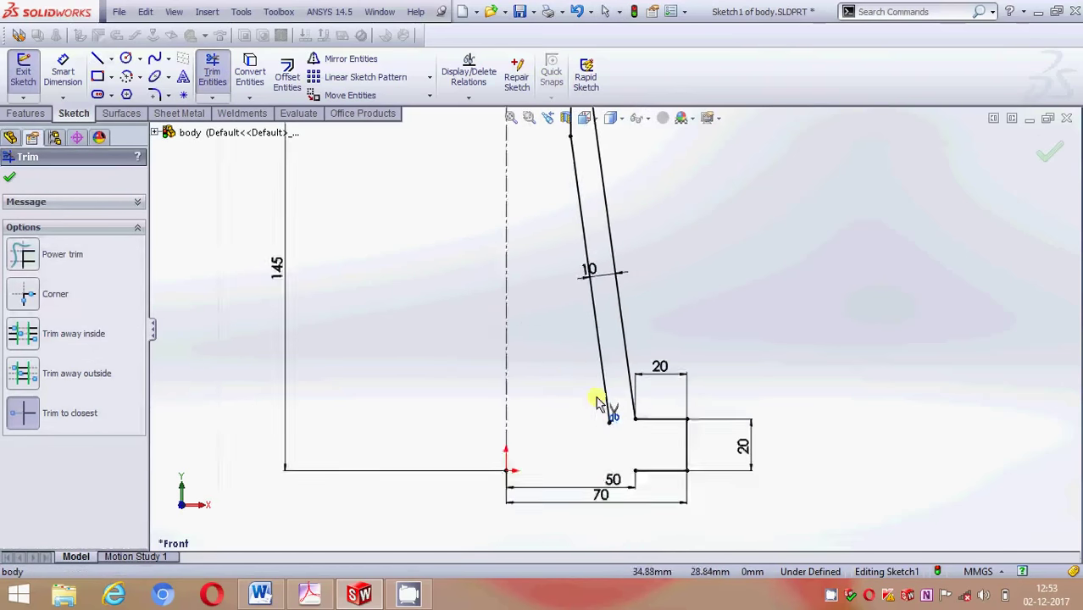
{"action": "left_click", "coordinate": [10, 181]}
{"action": "scroll", "coordinate": [599, 427], "scroll_direction": "down", "scroll_amount": 1}
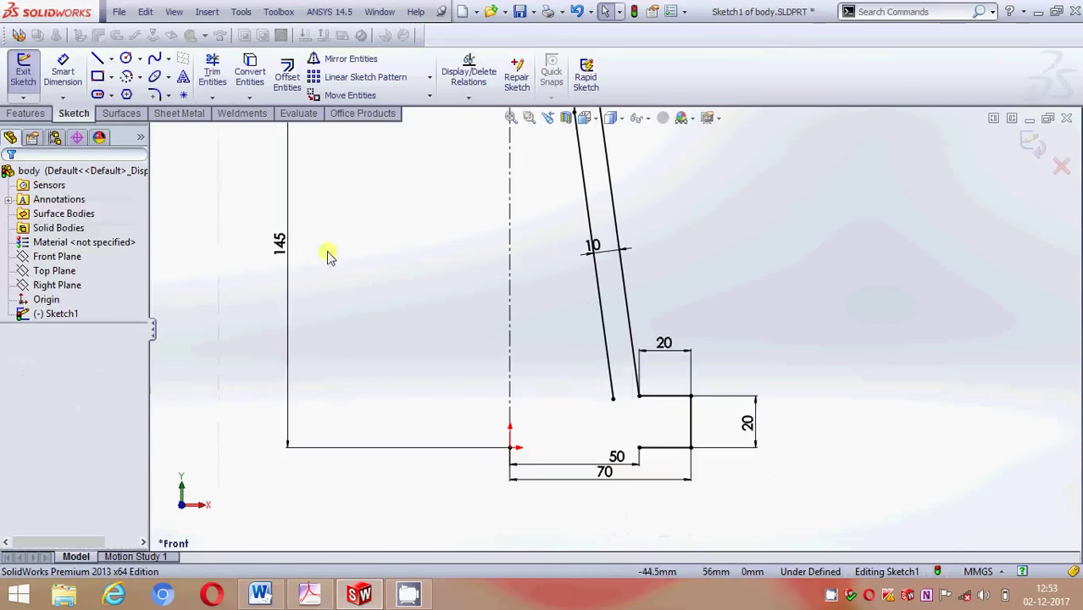
Draw a short vertical segment up from the base step corner, then a horizontal segment leftward
{"action": "left_click", "coordinate": [96, 59]}
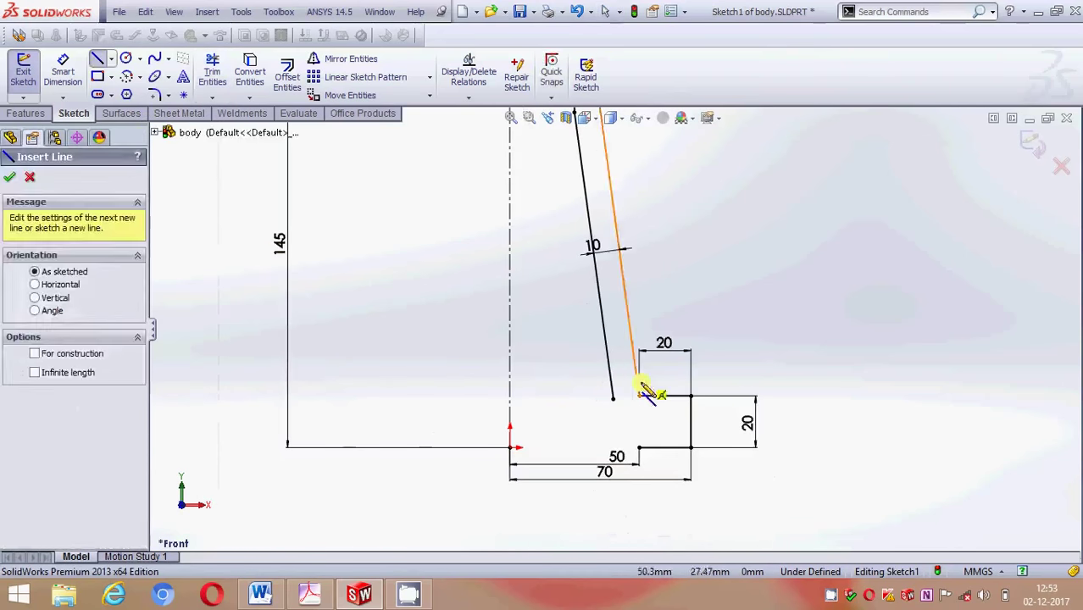
{"action": "left_click", "coordinate": [640, 447]}
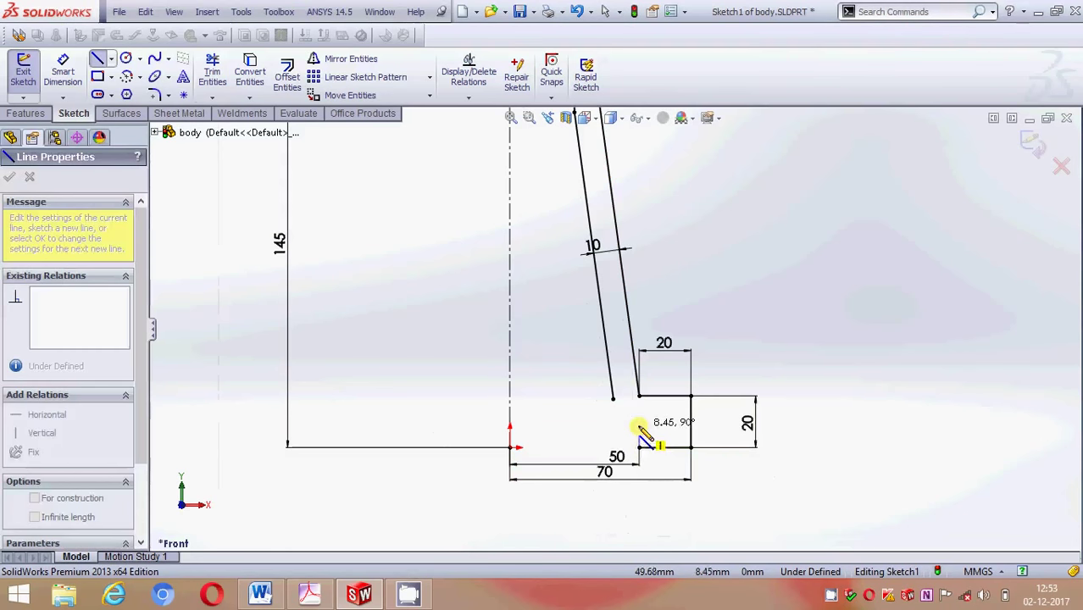
{"action": "left_click", "coordinate": [640, 425]}
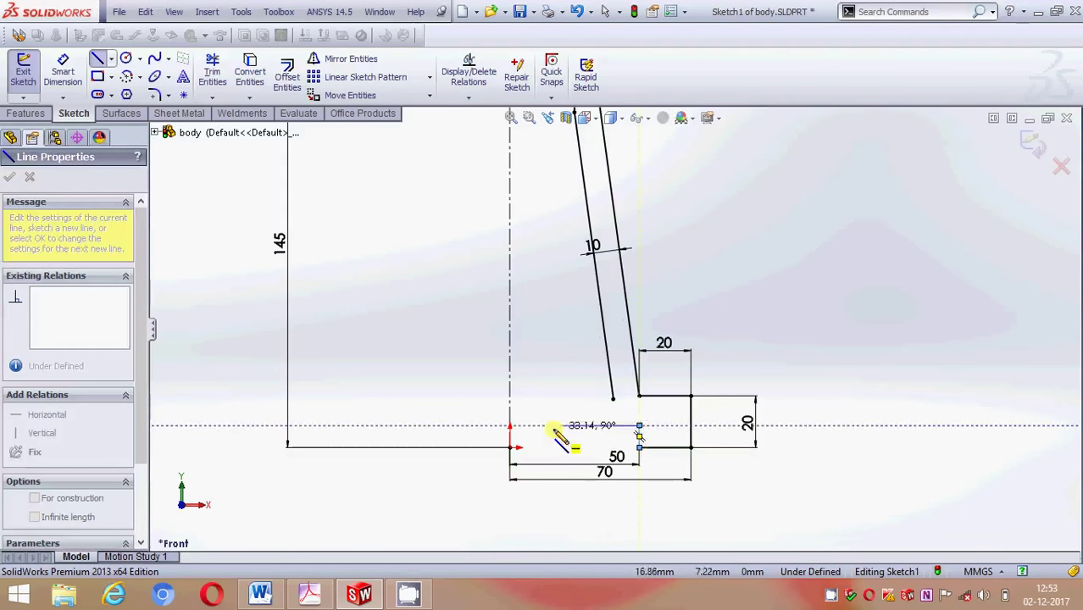
{"action": "left_click", "coordinate": [574, 426]}
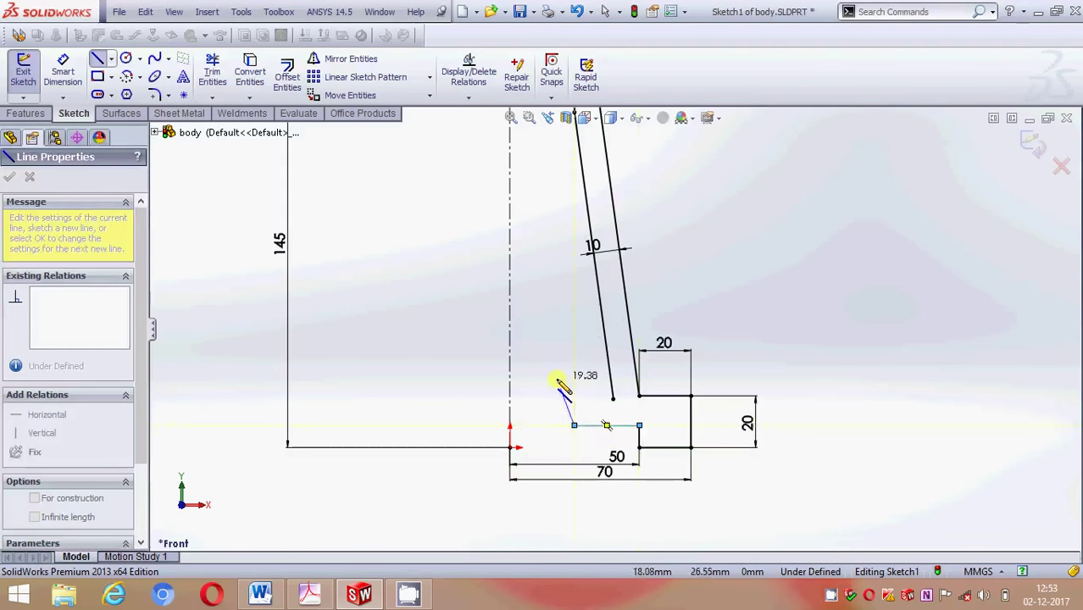
{"action": "key", "text": "Escape"}
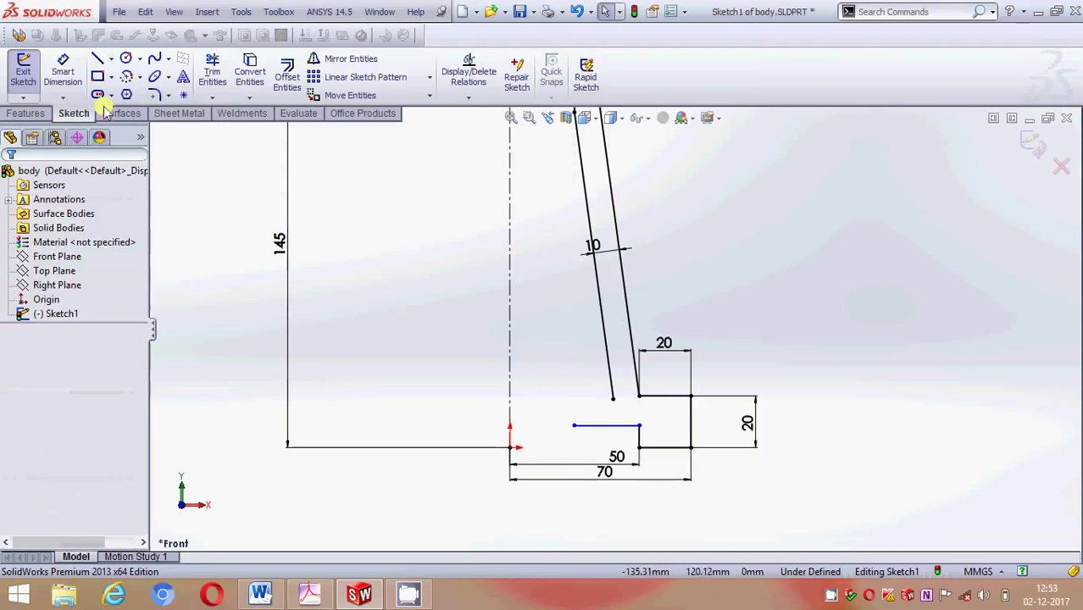
Dimension the new horizontal line 3 mm above the bottom edge
{"action": "left_click", "coordinate": [63, 72]}
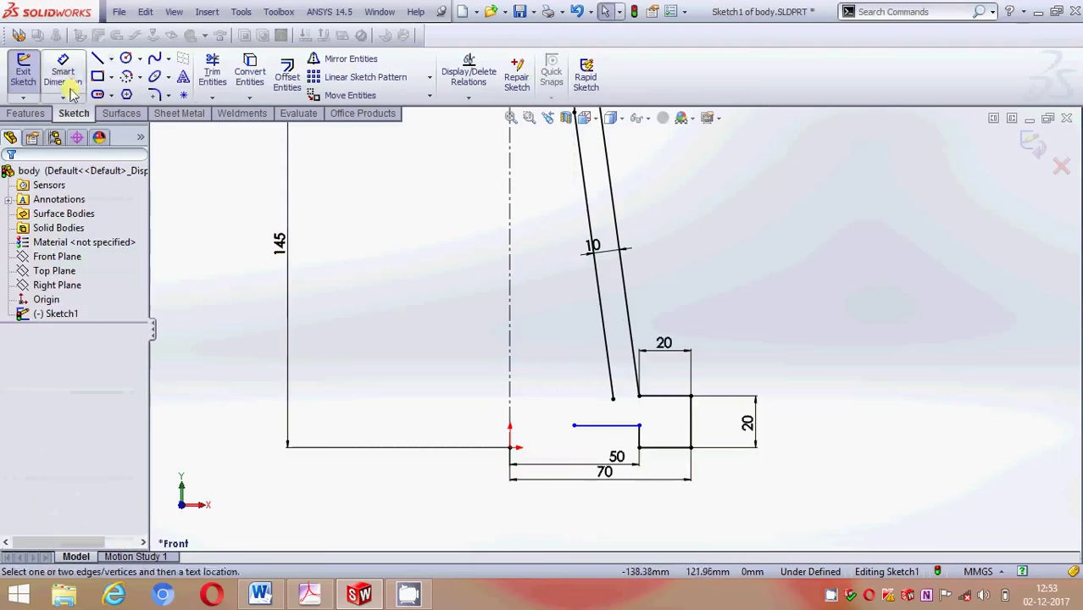
{"action": "left_click", "coordinate": [640, 426]}
{"action": "left_click", "coordinate": [657, 447]}
{"action": "left_click", "coordinate": [826, 441]}
{"action": "type", "text": "3"}
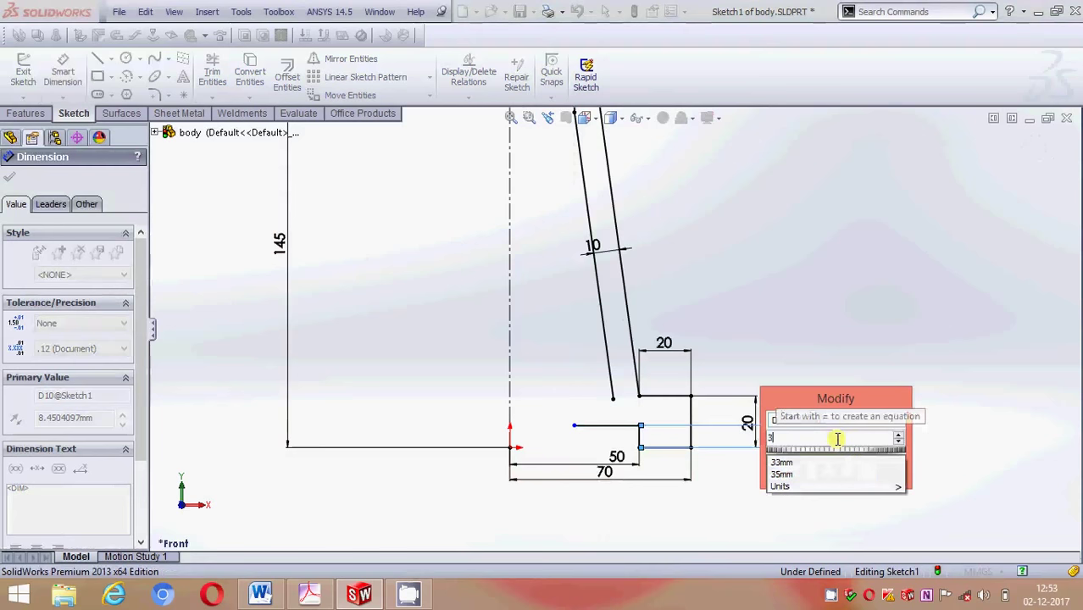
{"action": "key", "text": "Return"}
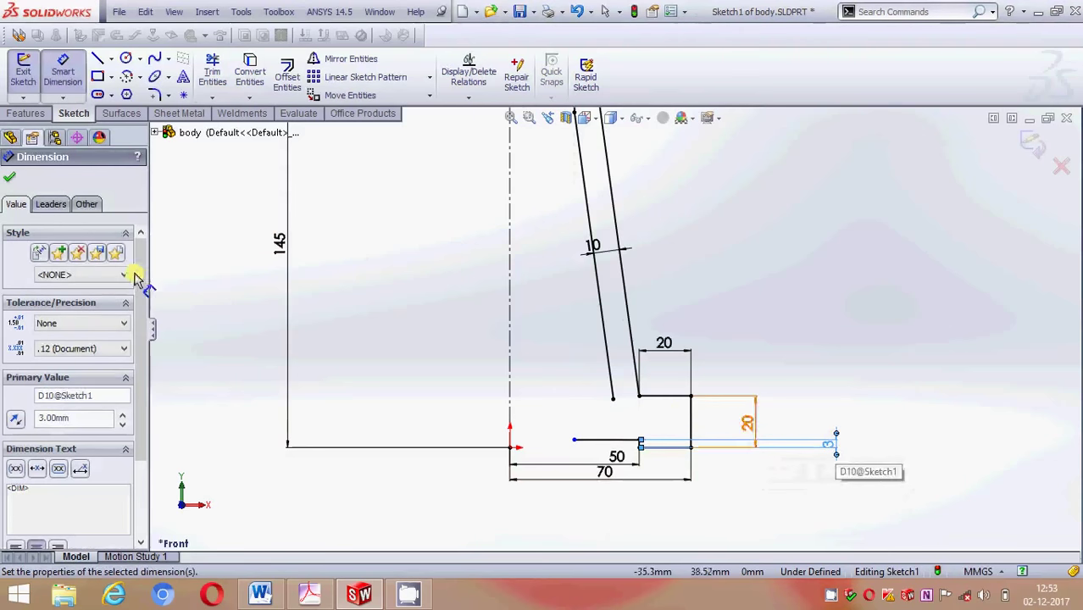
{"action": "left_click", "coordinate": [13, 178]}
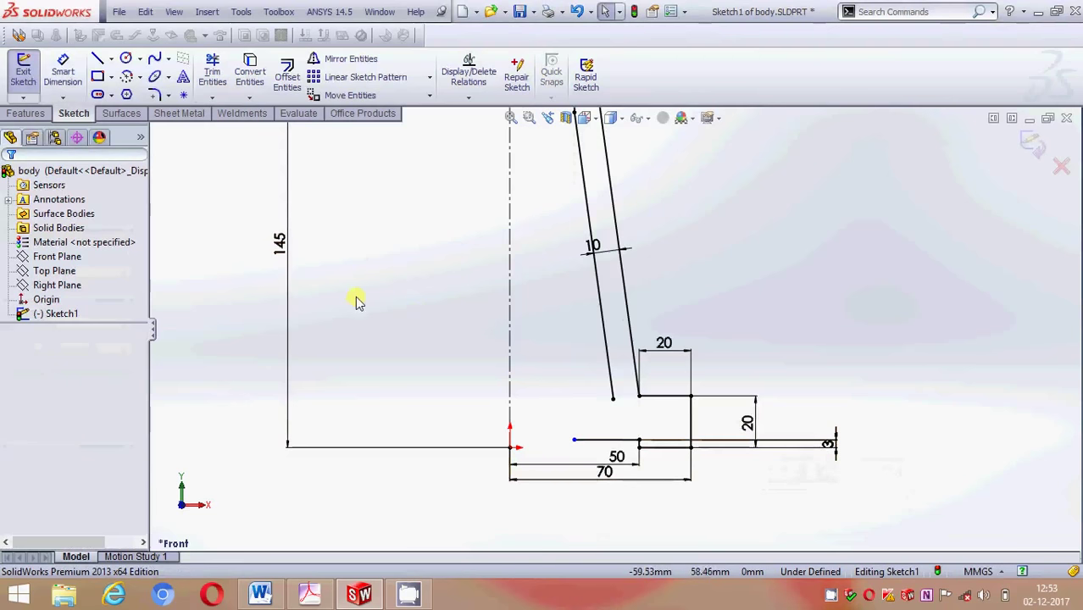
Give the top vertical stub a 40 mm height dimension
{"action": "scroll", "coordinate": [496, 292], "scroll_direction": "up", "scroll_amount": 3}
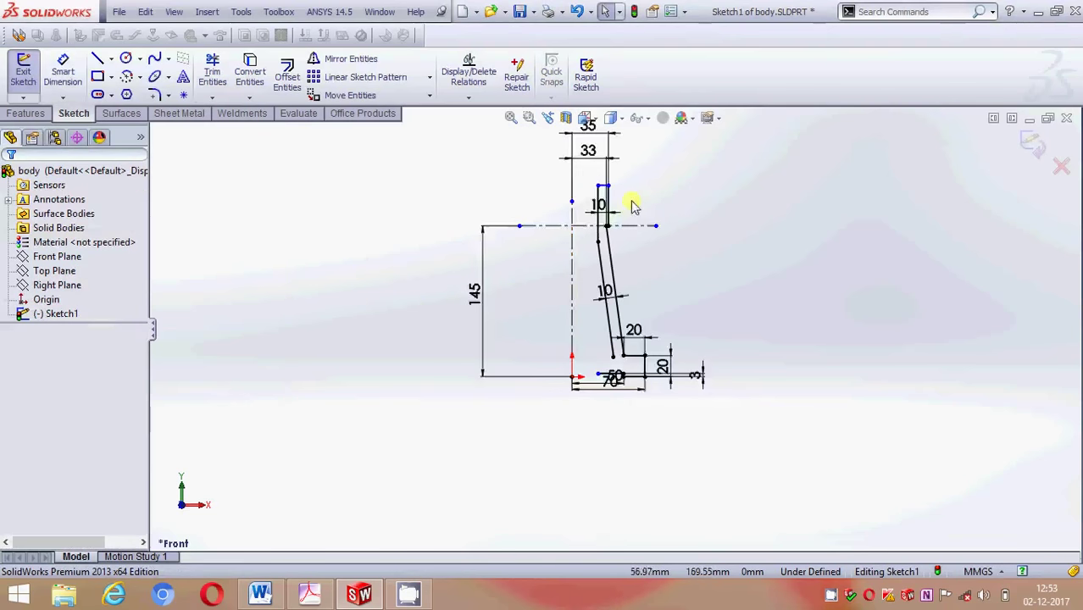
{"action": "scroll", "coordinate": [502, 193], "scroll_direction": "down", "scroll_amount": 2}
{"action": "left_click", "coordinate": [64, 74]}
{"action": "scroll", "coordinate": [583, 263], "scroll_direction": "down", "scroll_amount": 2}
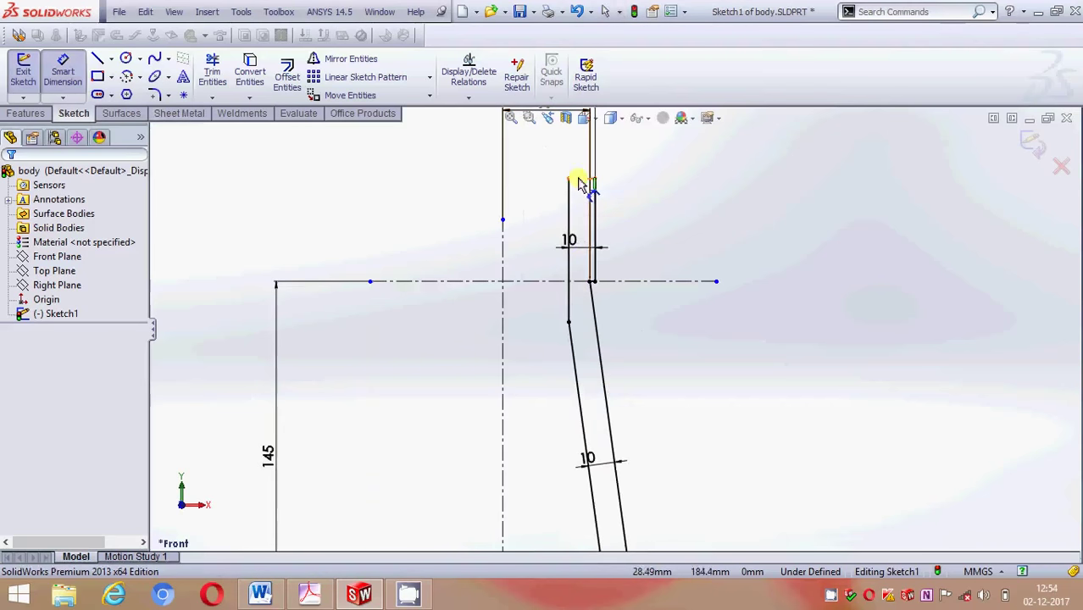
{"action": "left_click", "coordinate": [599, 229]}
{"action": "left_click", "coordinate": [678, 227]}
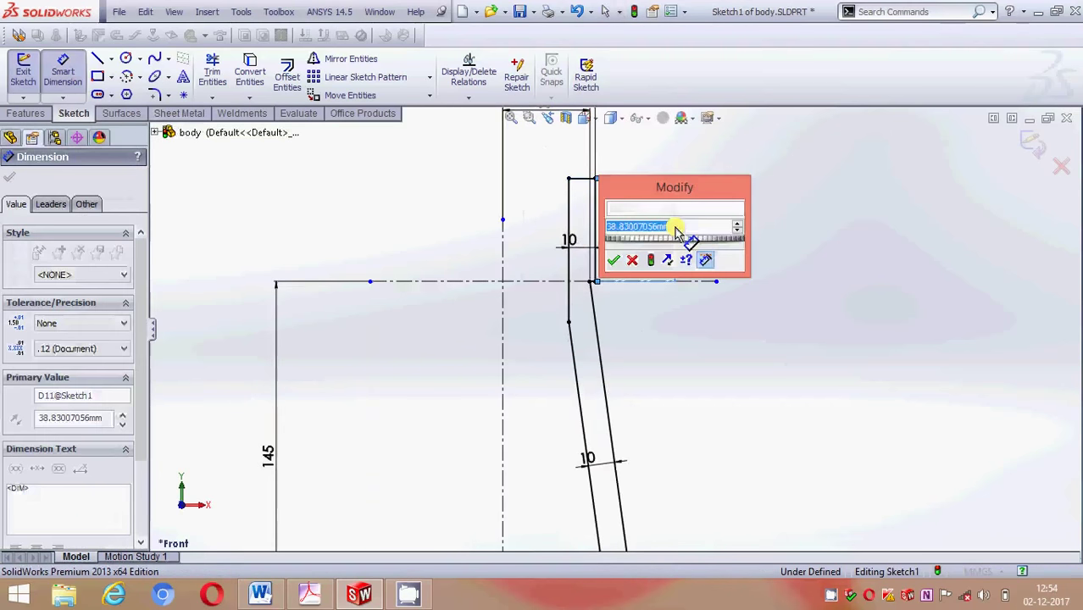
{"action": "type", "text": "40"}
{"action": "key", "text": "Return"}
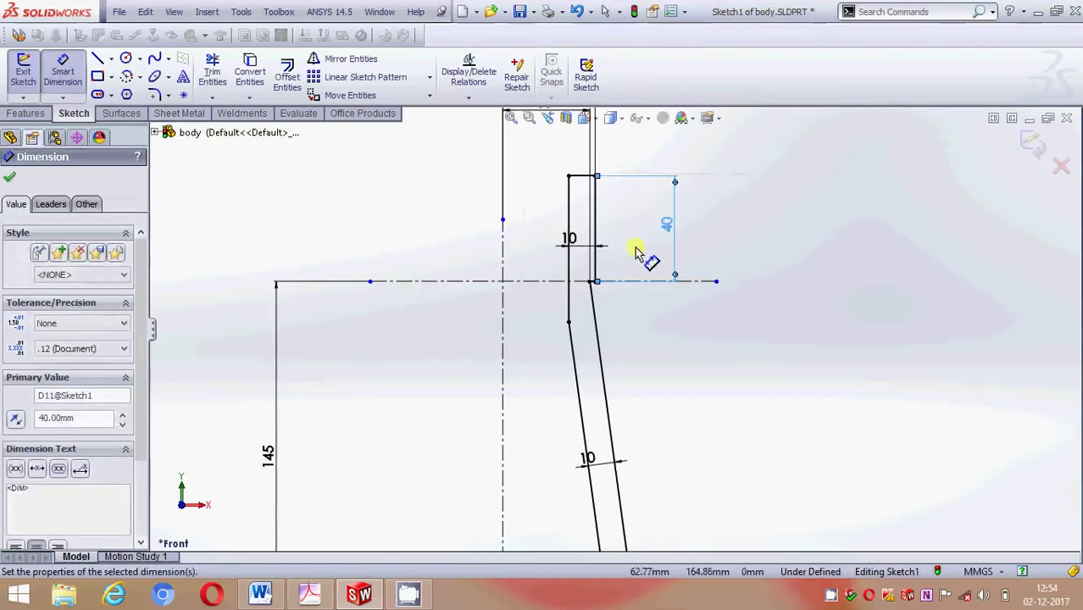
{"action": "scroll", "coordinate": [505, 199], "scroll_direction": "up", "scroll_amount": 3}
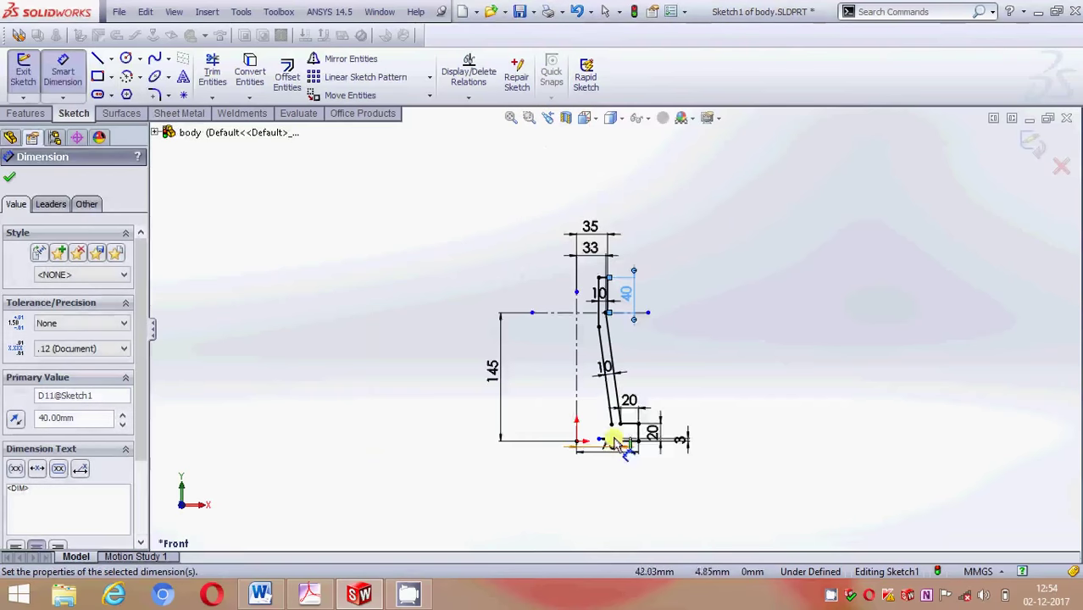
{"action": "scroll", "coordinate": [617, 441], "scroll_direction": "down", "scroll_amount": 2}
{"action": "left_click", "coordinate": [8, 179]}
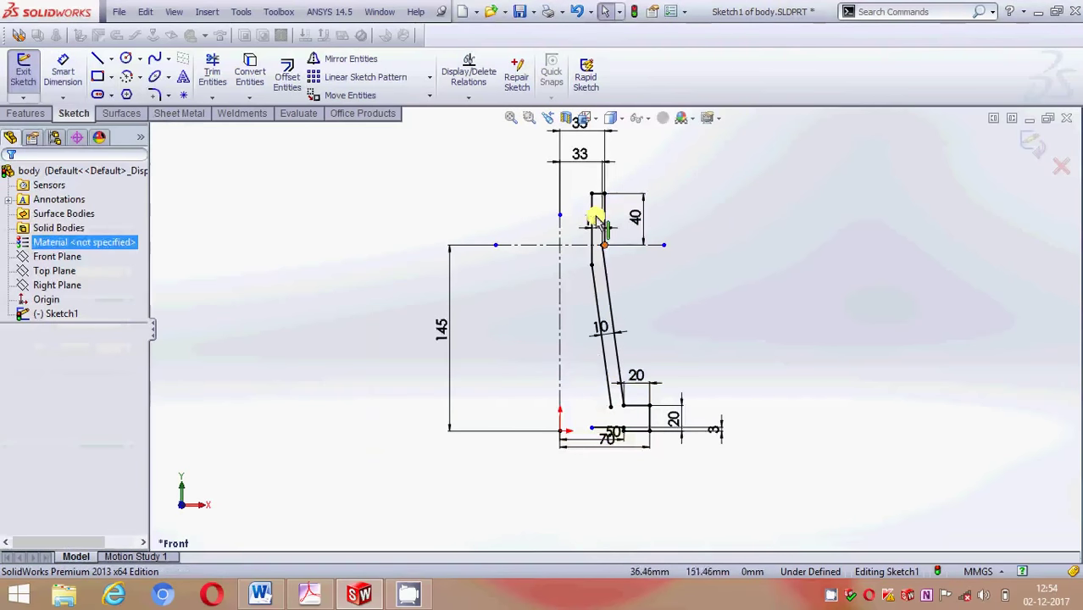
{"action": "scroll", "coordinate": [589, 188], "scroll_direction": "down", "scroll_amount": 2}
{"action": "scroll", "coordinate": [583, 188], "scroll_direction": "up", "scroll_amount": 1}
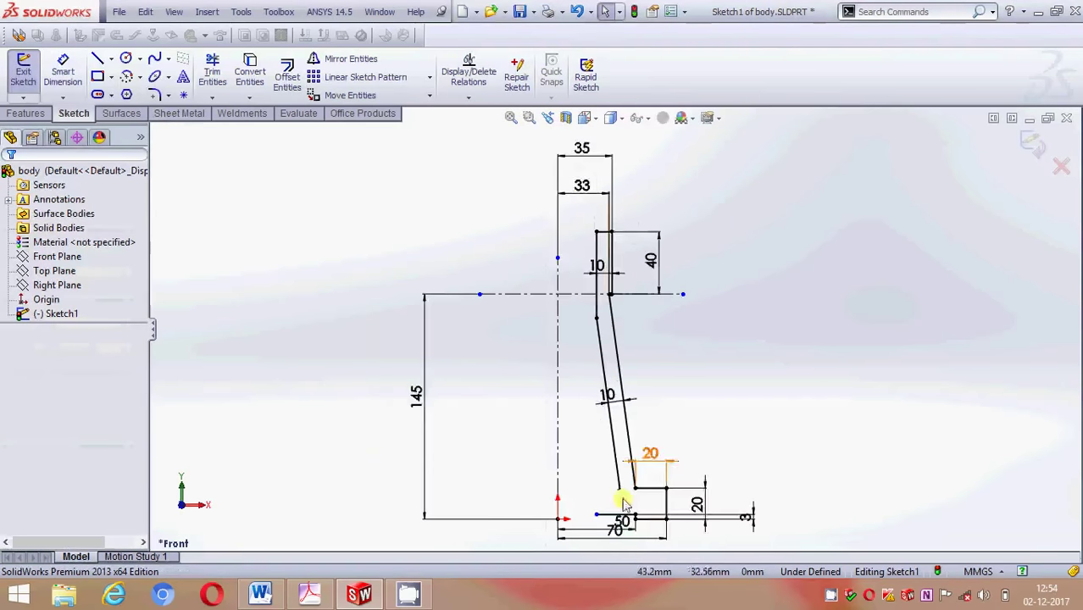
{"action": "scroll", "coordinate": [621, 514], "scroll_direction": "down", "scroll_amount": 3}
{"action": "scroll", "coordinate": [607, 398], "scroll_direction": "up", "scroll_amount": 2}
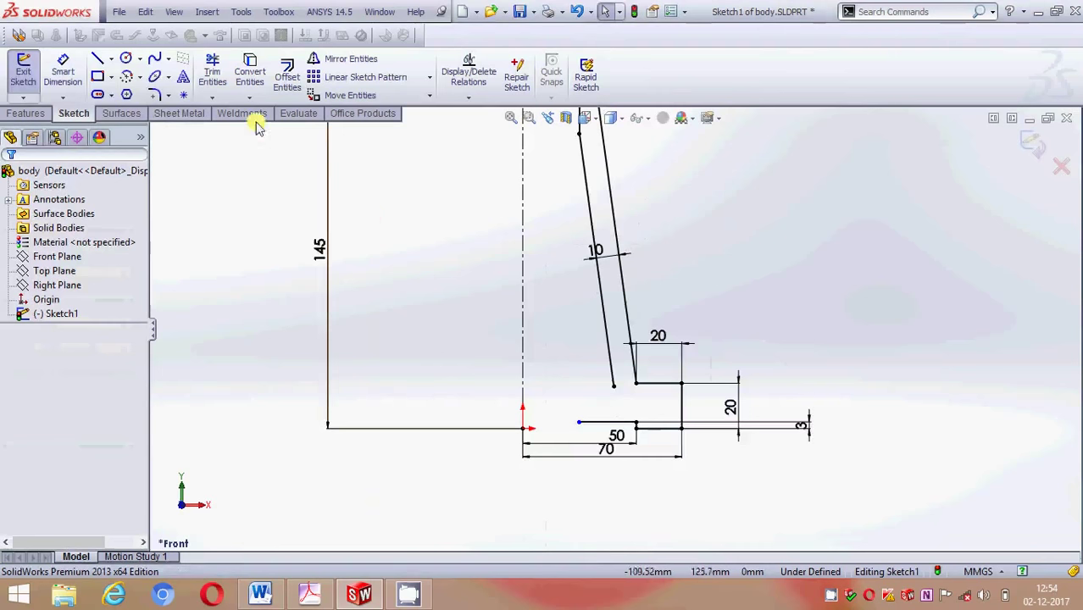
Extend the inner slanted line down to the short bottom line
{"action": "left_click", "coordinate": [213, 96]}
{"action": "left_click", "coordinate": [230, 112]}
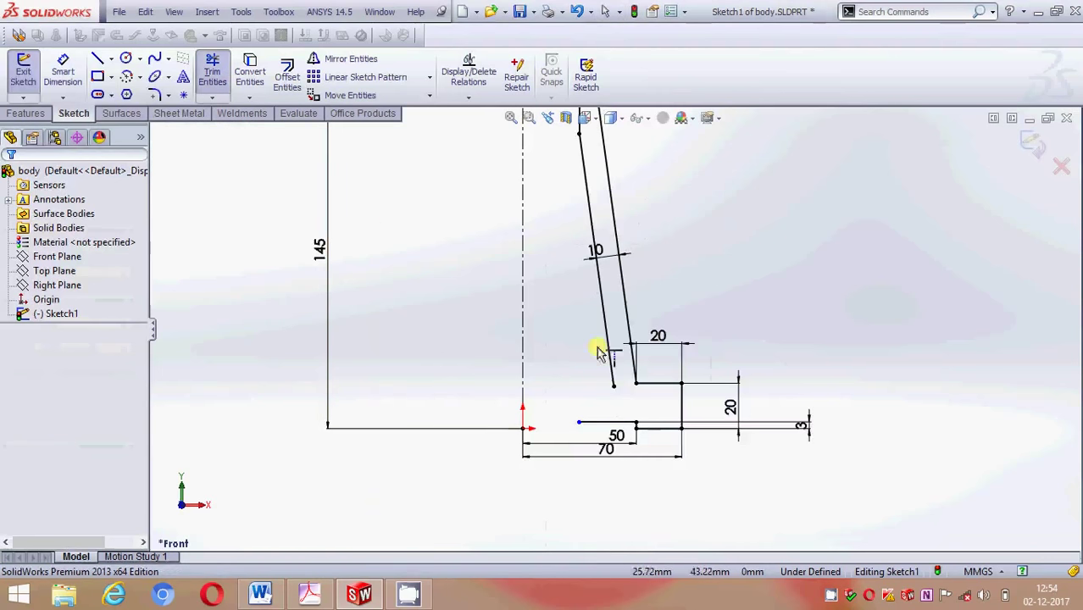
{"action": "left_click", "coordinate": [600, 376]}
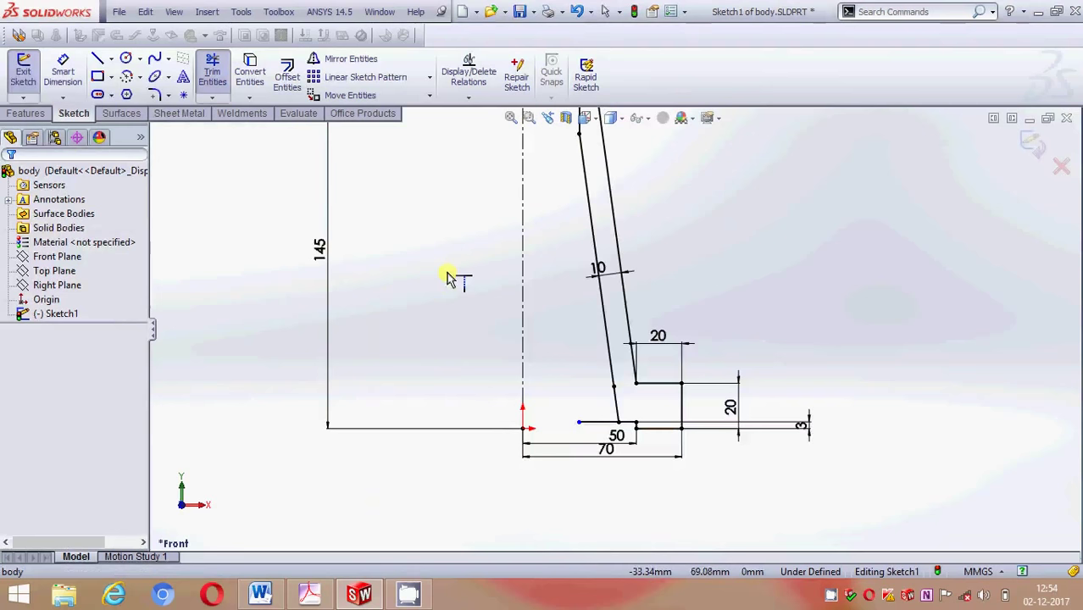
{"action": "key", "text": "Escape"}
Trim the leftover line segment at the lower step
{"action": "left_click", "coordinate": [213, 72]}
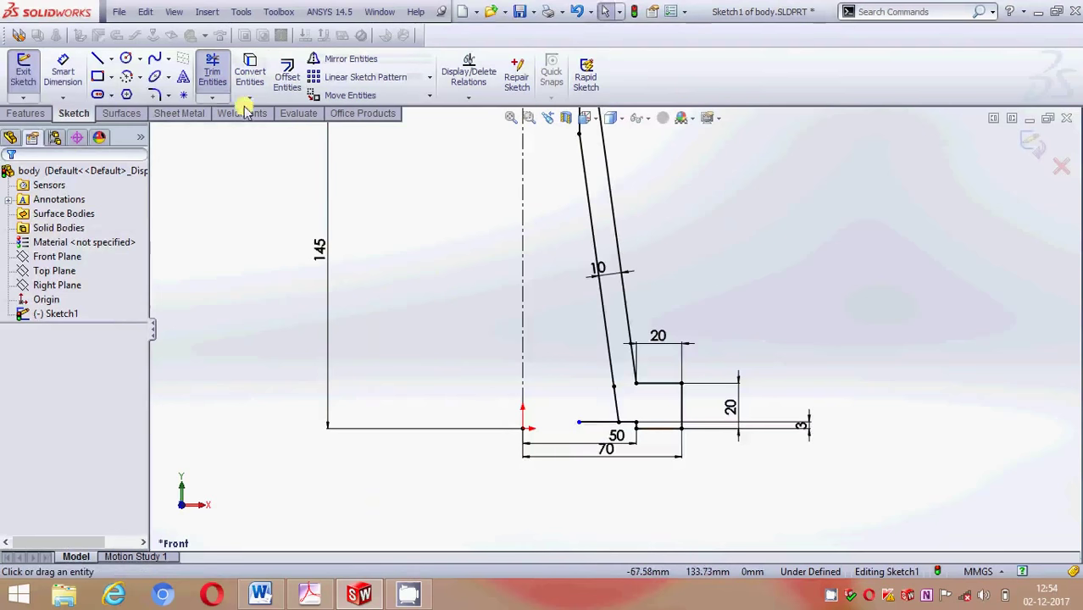
{"action": "left_click", "coordinate": [600, 424]}
{"action": "scroll", "coordinate": [564, 386], "scroll_direction": "up", "scroll_amount": 2}
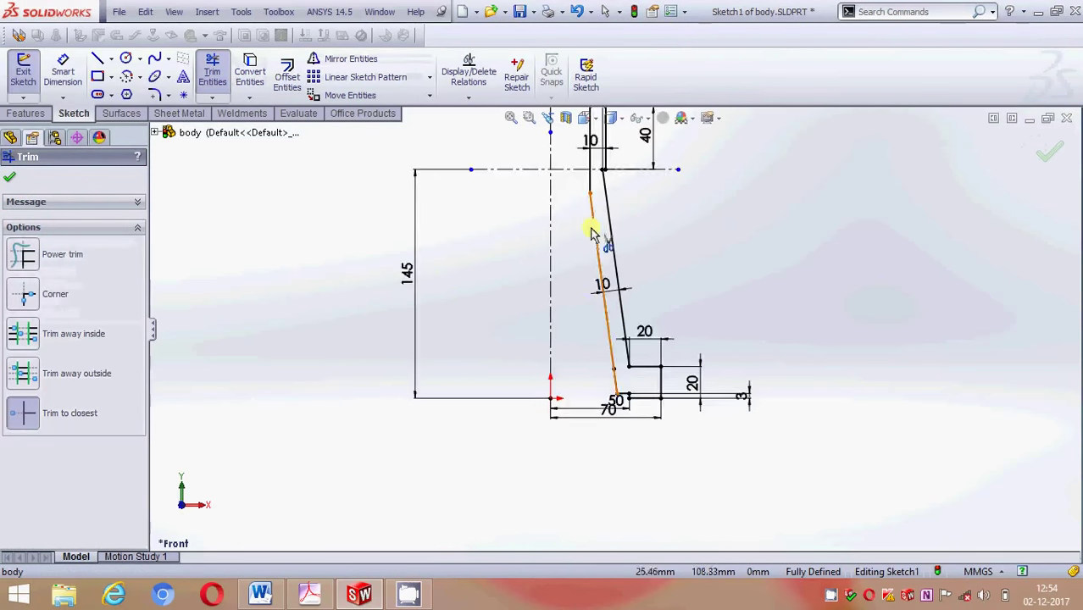
{"action": "scroll", "coordinate": [594, 225], "scroll_direction": "up", "scroll_amount": 2}
{"action": "scroll", "coordinate": [614, 224], "scroll_direction": "down", "scroll_amount": 1}
{"action": "scroll", "coordinate": [627, 241], "scroll_direction": "down", "scroll_amount": 1}
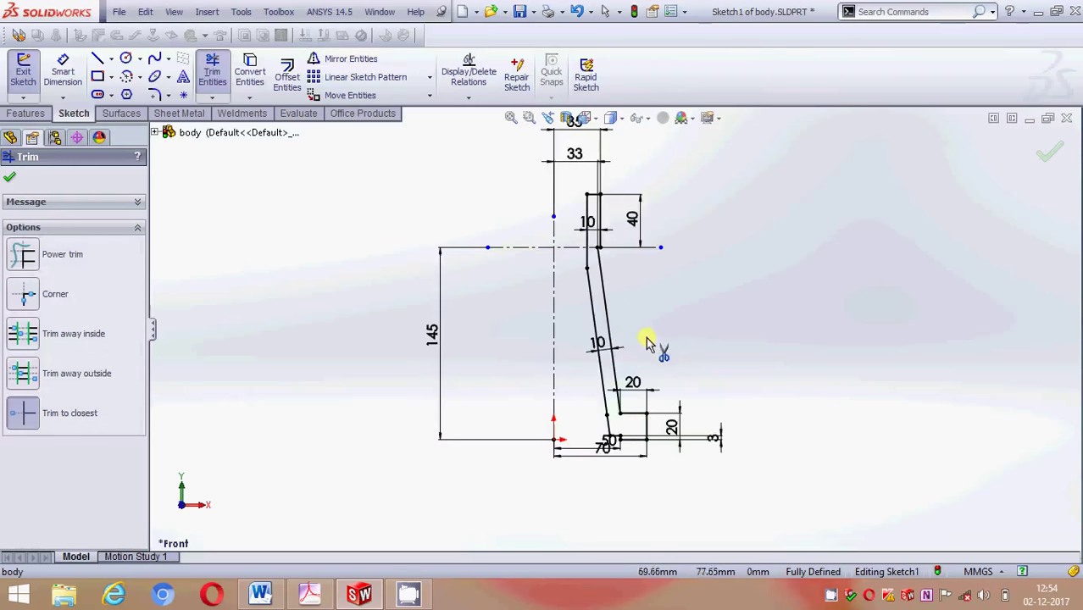
{"action": "left_click", "coordinate": [10, 177]}
{"action": "left_click", "coordinate": [170, 96]}
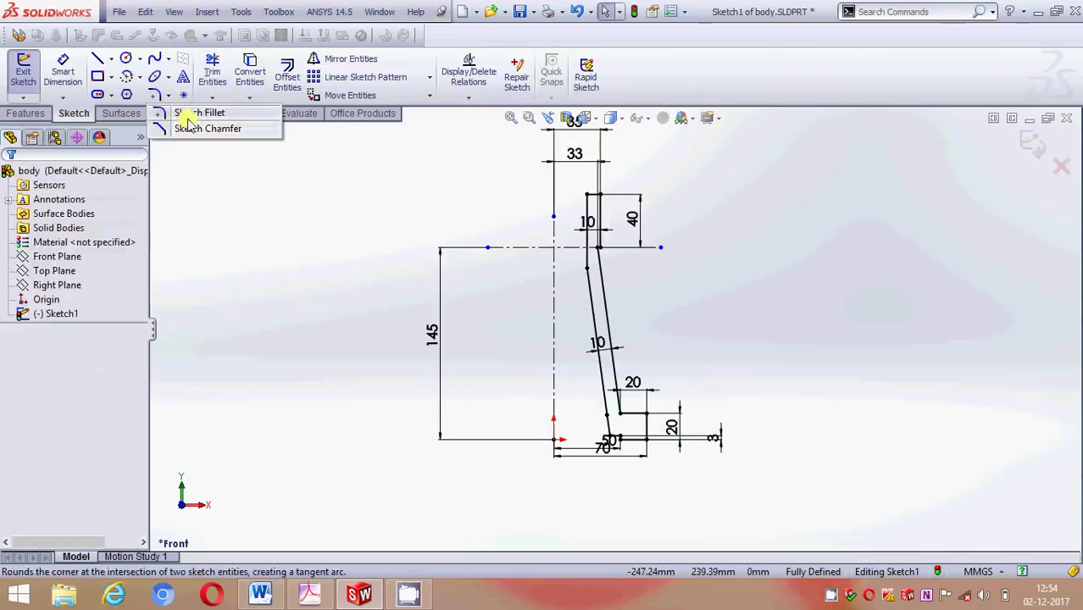
Round the lower inner corner where the slanted line meets the step with an R8 sketch fillet
{"action": "left_click", "coordinate": [197, 113]}
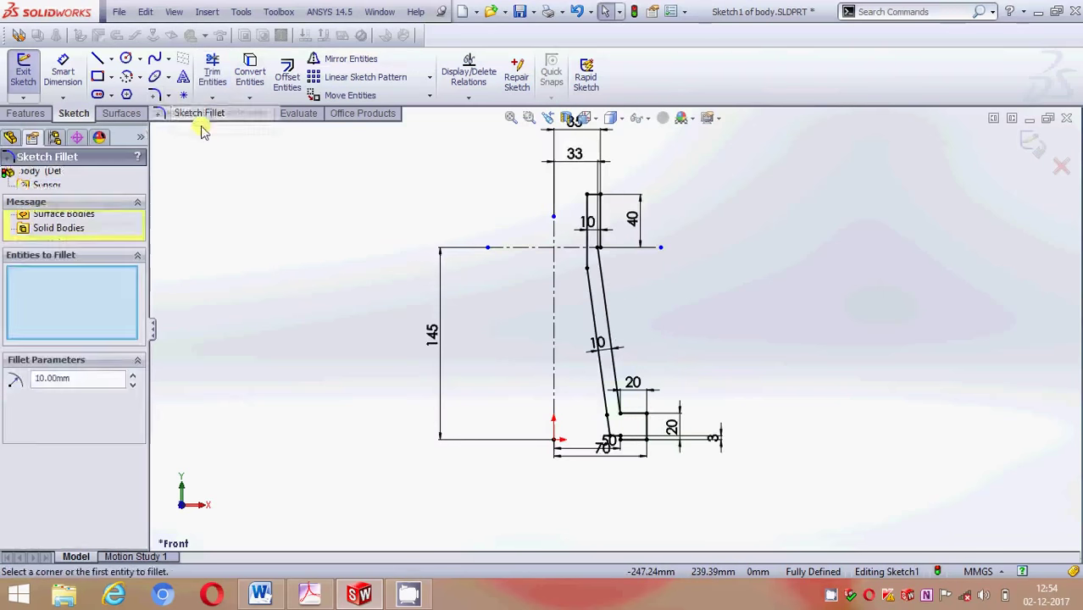
{"action": "left_click", "coordinate": [624, 415]}
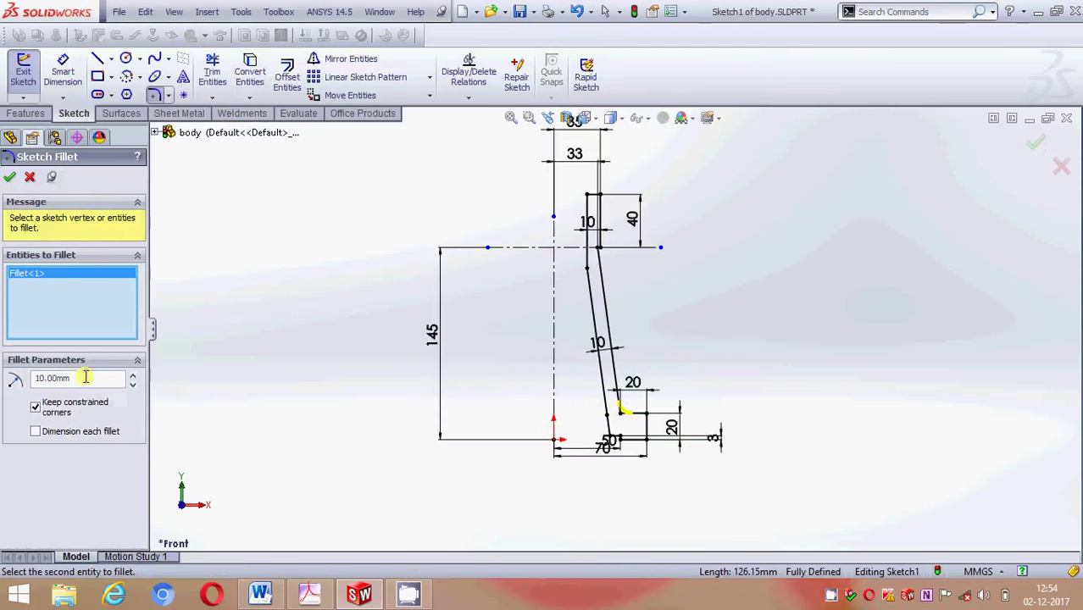
{"action": "left_click_drag", "start_coordinate": [85, 378], "coordinate": [3, 386]}
{"action": "type", "text": "3"}
{"action": "key", "text": "Return"}
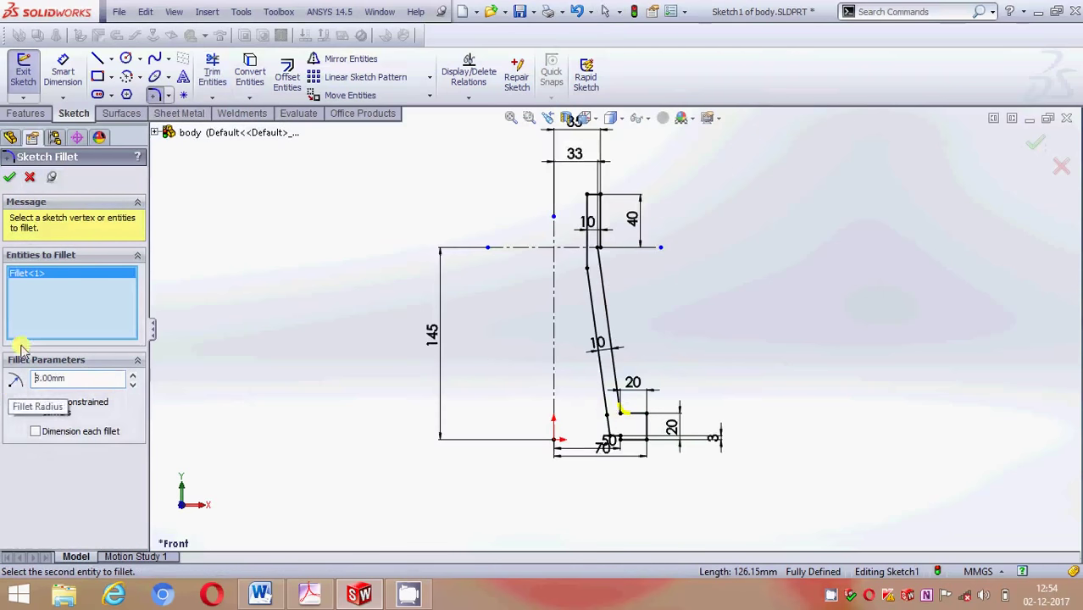
{"action": "left_click", "coordinate": [10, 176]}
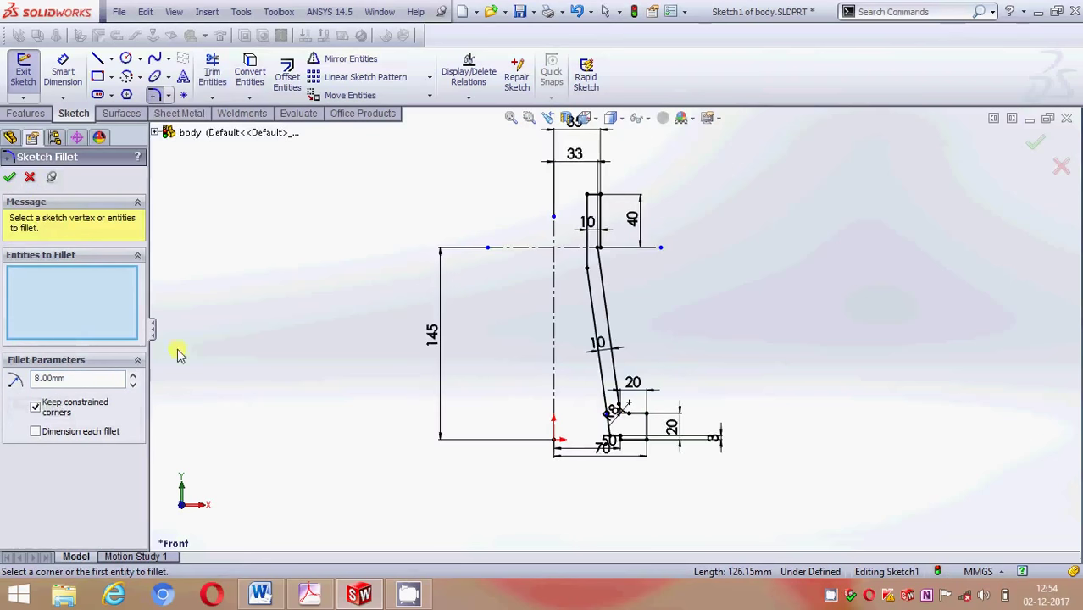
{"action": "left_click", "coordinate": [11, 178]}
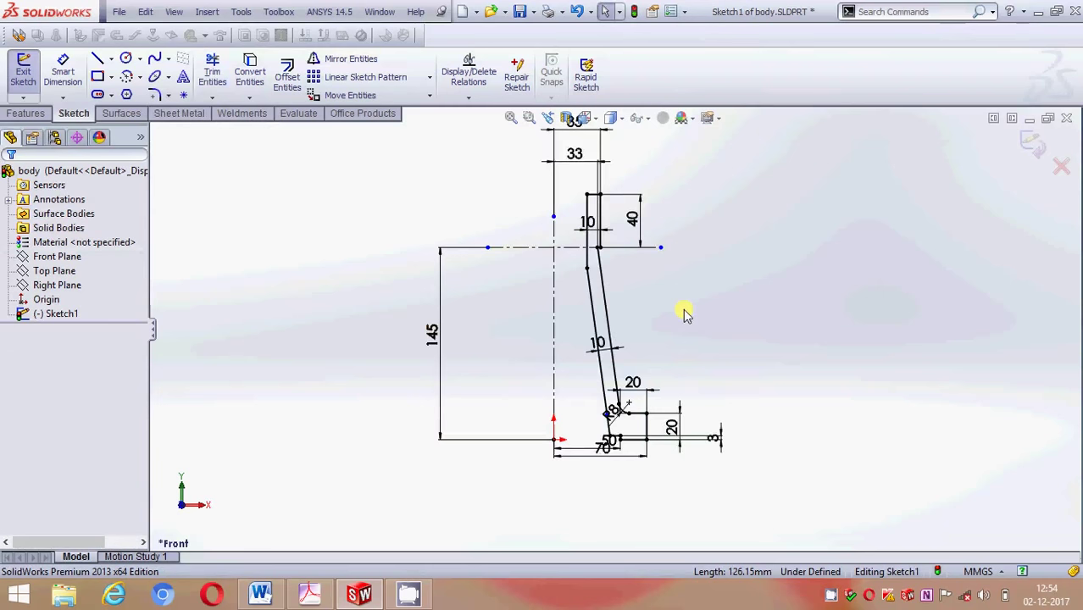
{"action": "scroll", "coordinate": [593, 403], "scroll_direction": "down", "scroll_amount": 3}
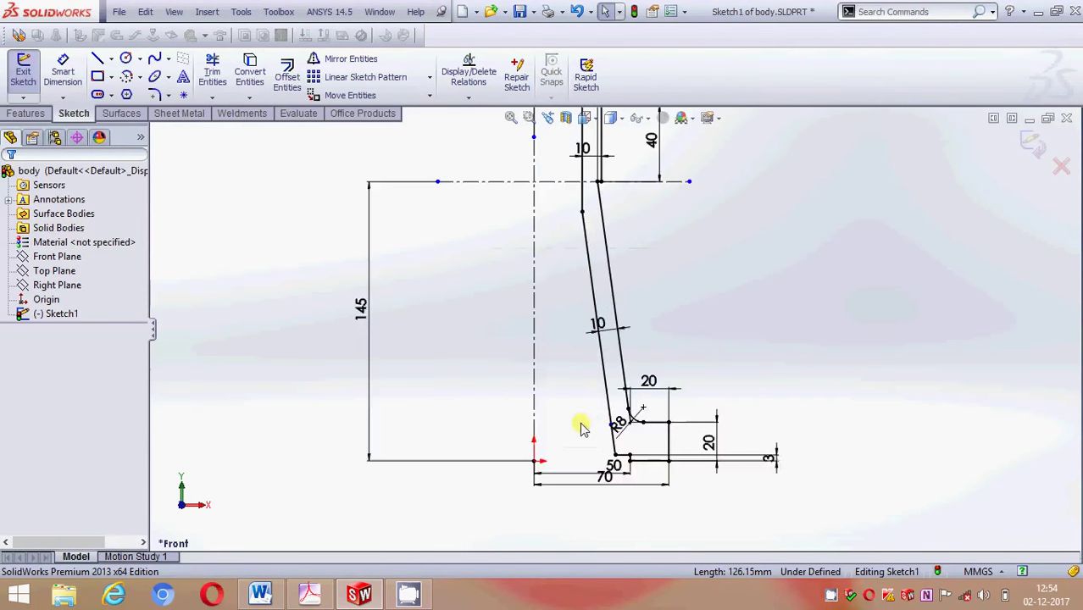
{"action": "scroll", "coordinate": [577, 415], "scroll_direction": "up", "scroll_amount": 3}
{"action": "scroll", "coordinate": [563, 373], "scroll_direction": "up", "scroll_amount": 1}
{"action": "scroll", "coordinate": [557, 352], "scroll_direction": "up", "scroll_amount": 1}
{"action": "scroll", "coordinate": [562, 243], "scroll_direction": "down", "scroll_amount": 2}
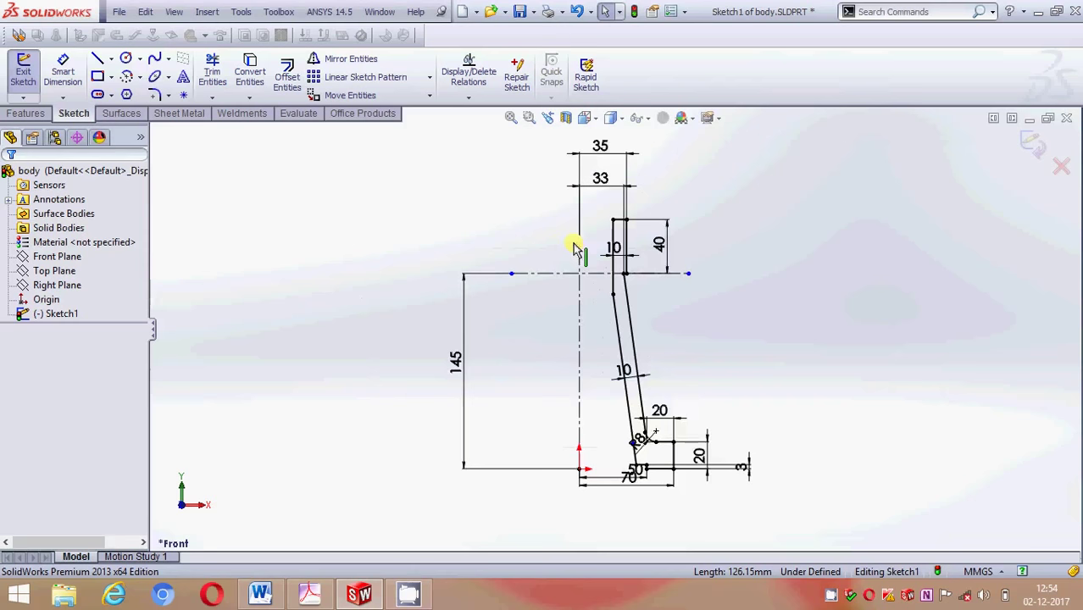
Revolve the profile 360° about the vertical centerline (Line1) into a solid body
{"action": "left_click", "coordinate": [26, 113]}
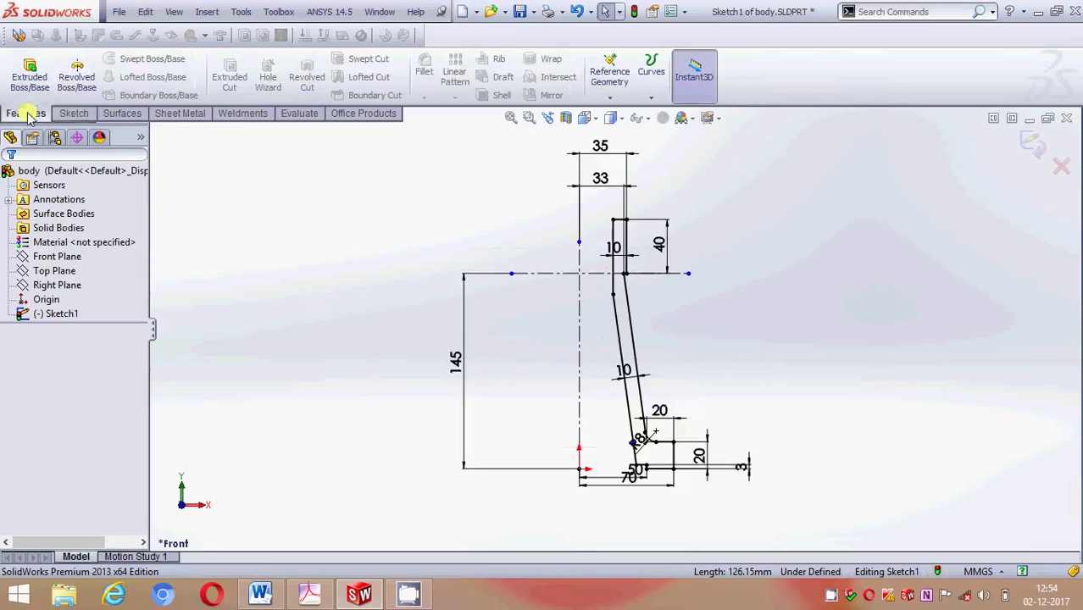
{"action": "left_click", "coordinate": [76, 78]}
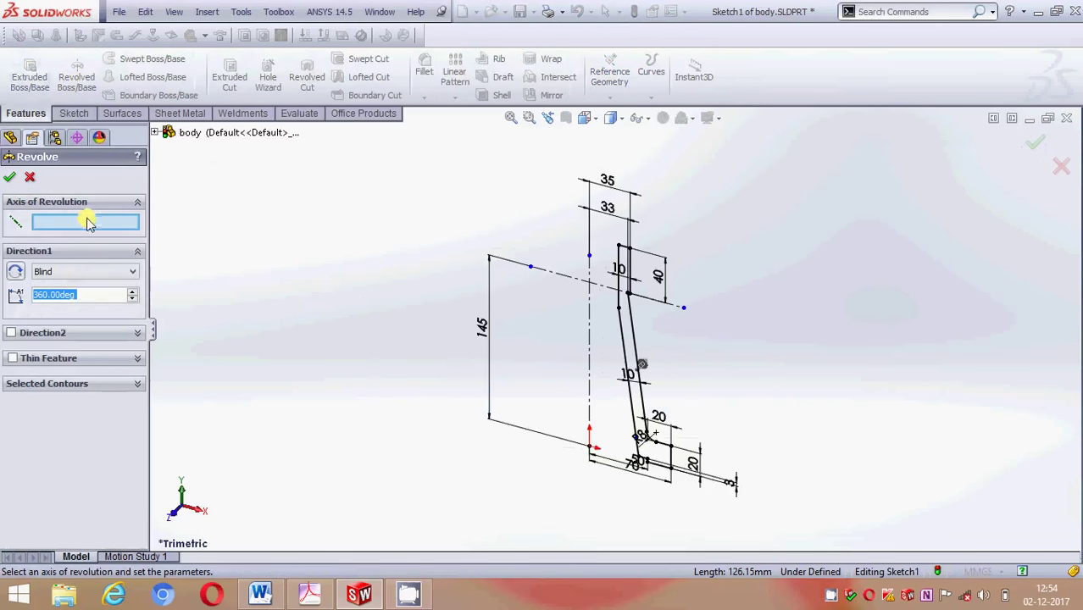
{"action": "left_click", "coordinate": [593, 325]}
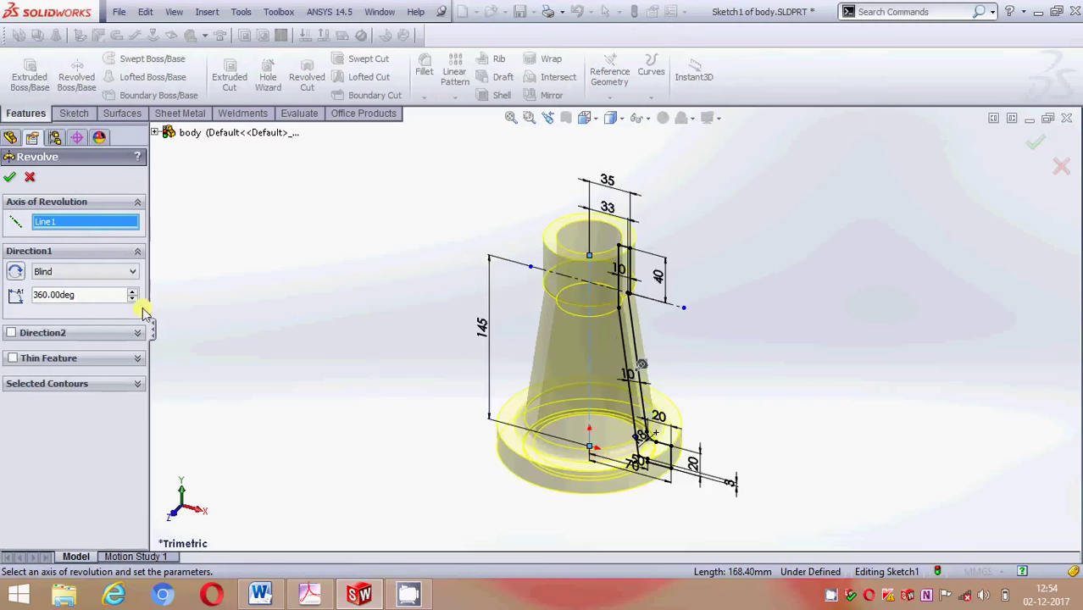
{"action": "left_click", "coordinate": [10, 180]}
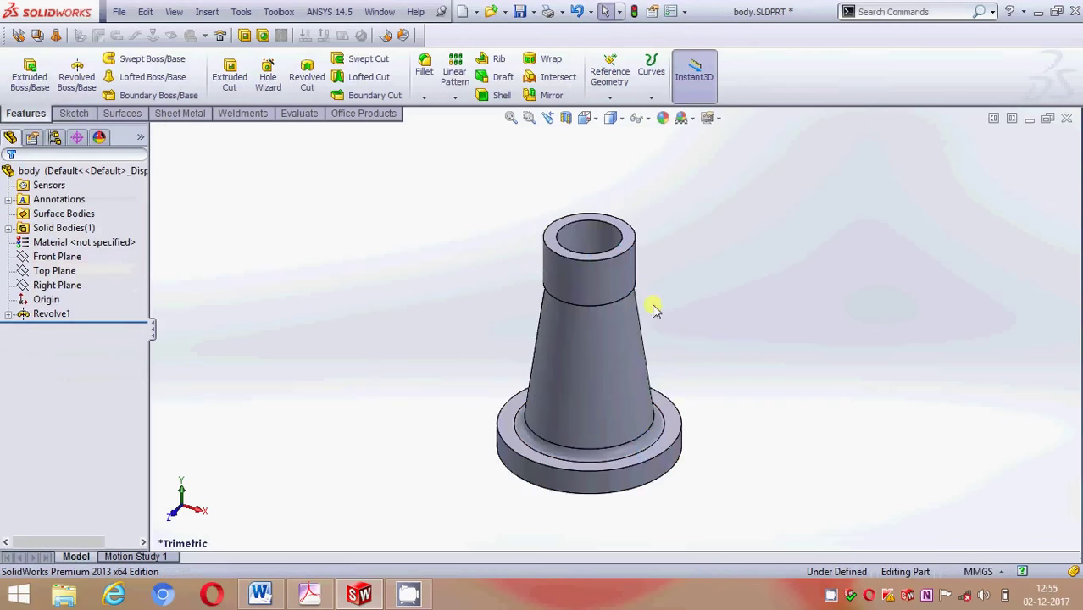
Orbit and zoom in on the revolved part to view the top collar edge
{"action": "scroll", "coordinate": [652, 307], "scroll_direction": "down", "scroll_amount": 2}
{"action": "mouse_move", "coordinate": [653, 306]}
{"action": "middle_mouse_down"}
{"action": "mouse_move", "coordinate": [640, 290]}
{"action": "mouse_move", "coordinate": [640, 230]}
{"action": "mouse_move", "coordinate": [640, 258]}
{"action": "middle_mouse_up"}
{"action": "scroll", "coordinate": [646, 296], "scroll_direction": "down", "scroll_amount": 2}
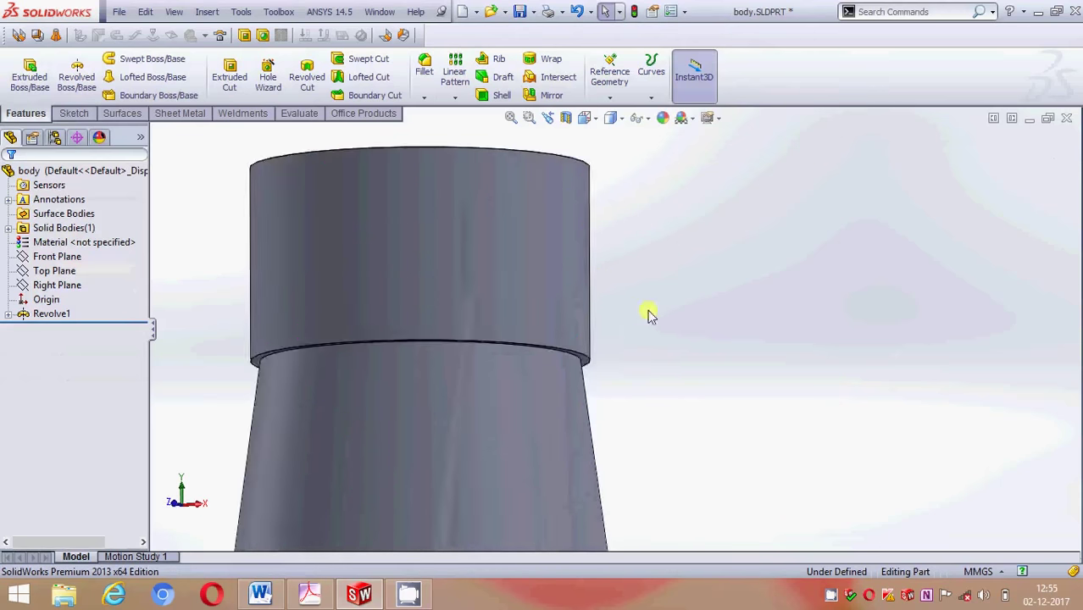
{"action": "mouse_move", "coordinate": [648, 312]}
{"action": "middle_mouse_down"}
{"action": "mouse_move", "coordinate": [621, 293]}
{"action": "mouse_move", "coordinate": [622, 268]}
{"action": "mouse_move", "coordinate": [634, 289]}
{"action": "middle_mouse_up"}
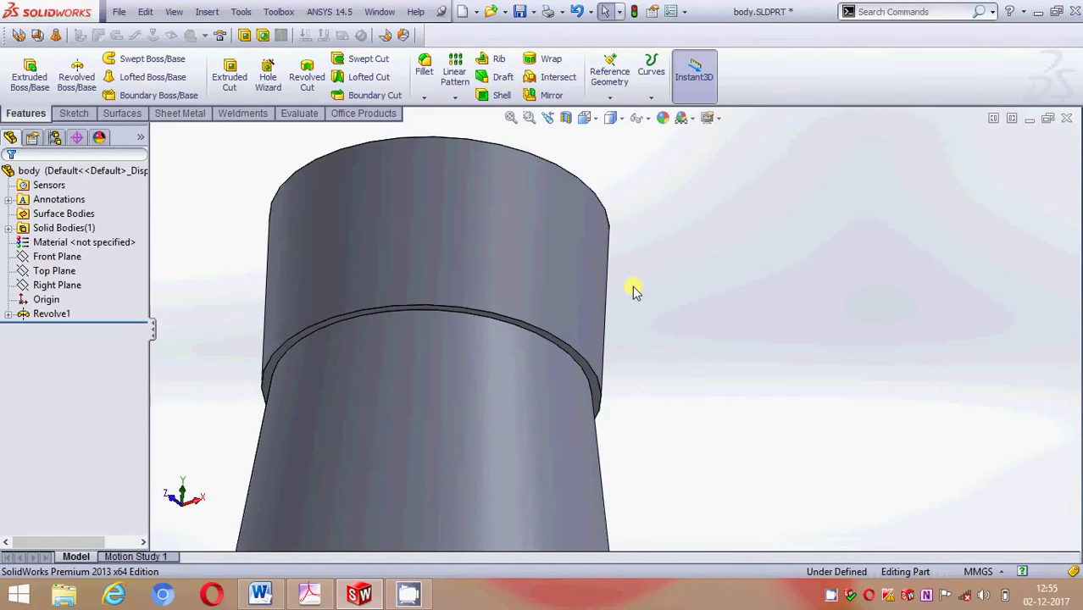
{"action": "scroll", "coordinate": [593, 298], "scroll_direction": "down", "scroll_amount": 2}
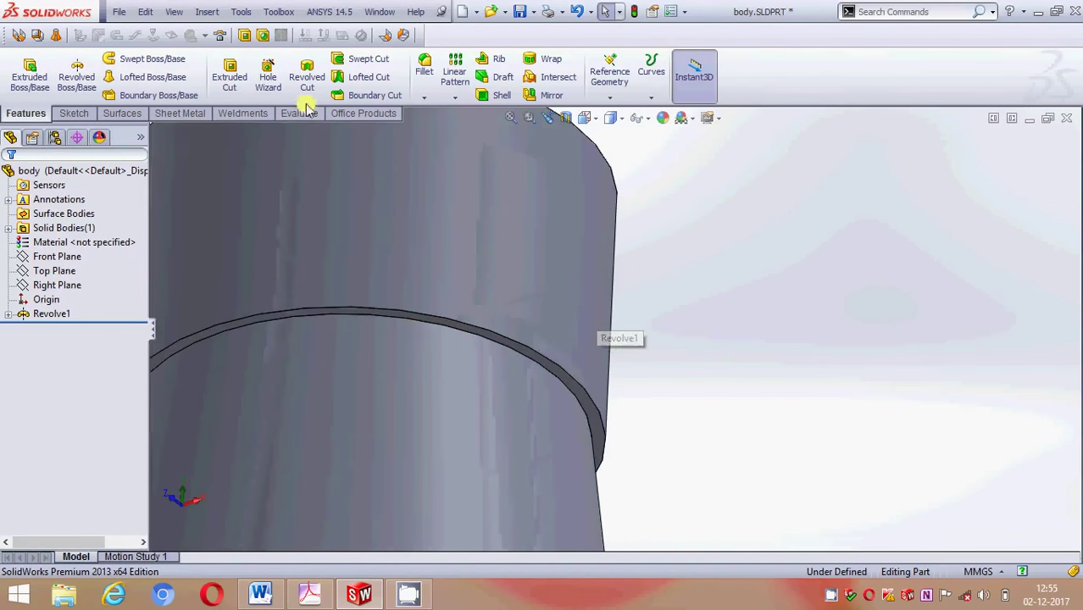
Chamfer the circular edge below the top collar at 3 mm × 45°
{"action": "left_click", "coordinate": [424, 97]}
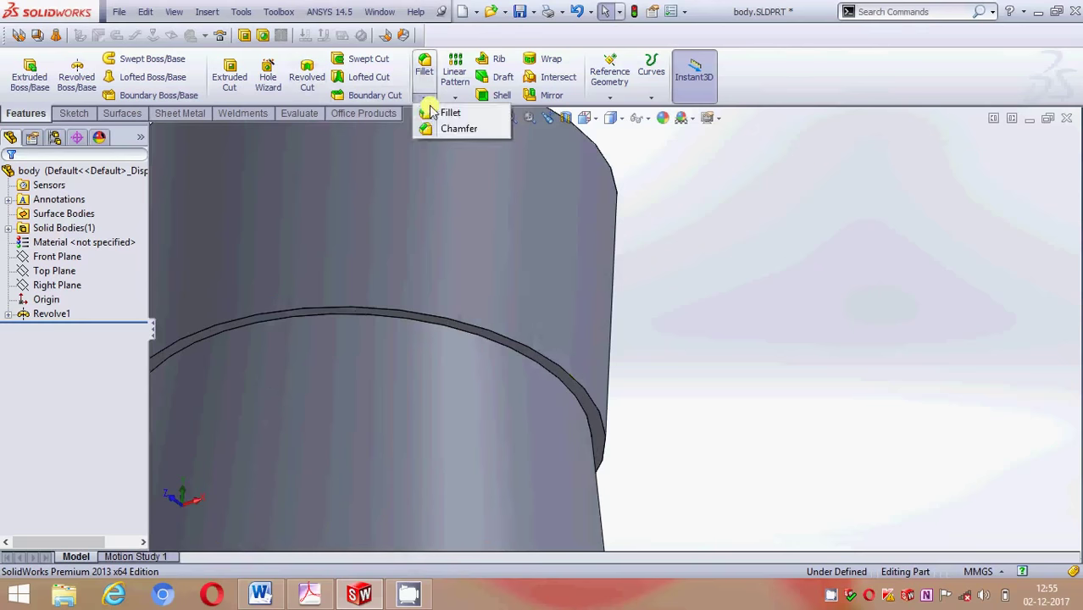
{"action": "left_click", "coordinate": [434, 125]}
{"action": "left_click", "coordinate": [549, 355]}
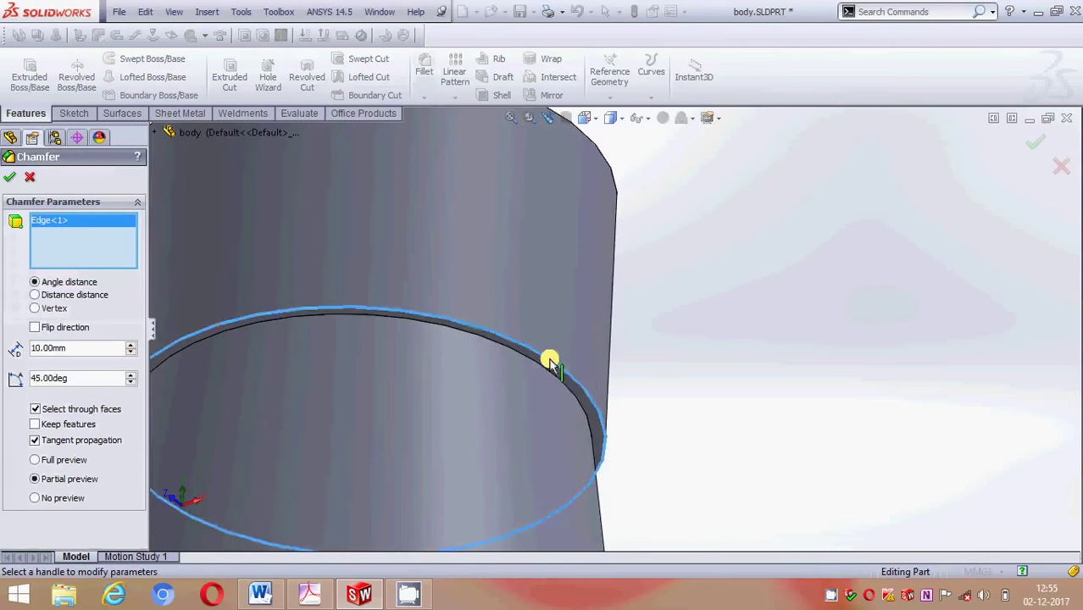
{"action": "double_click", "coordinate": [80, 355]}
{"action": "type", "text": "3"}
{"action": "key", "text": "Return"}
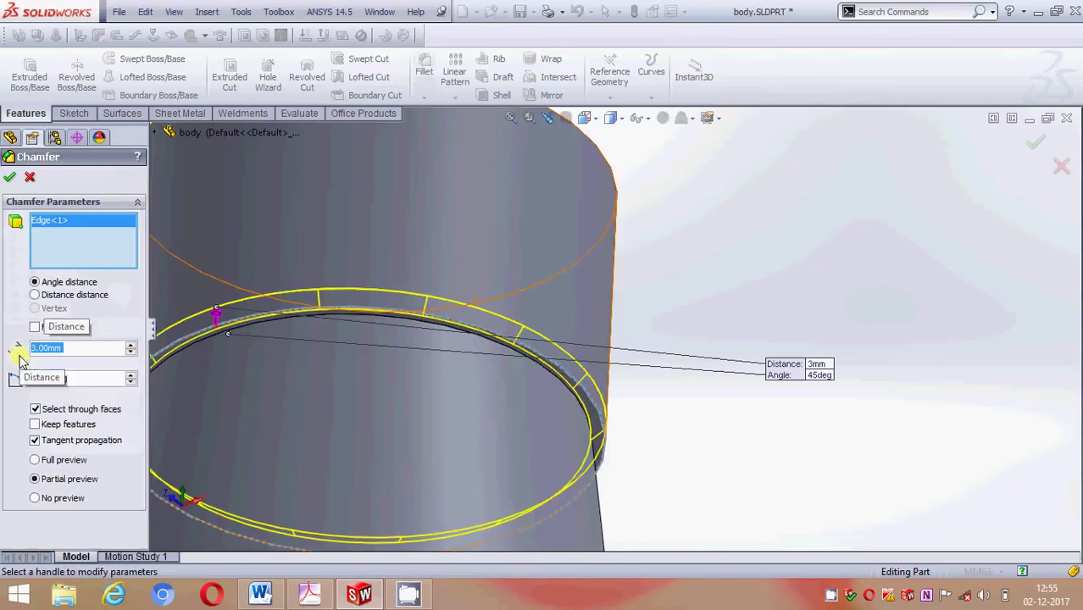
{"action": "left_click", "coordinate": [9, 176]}
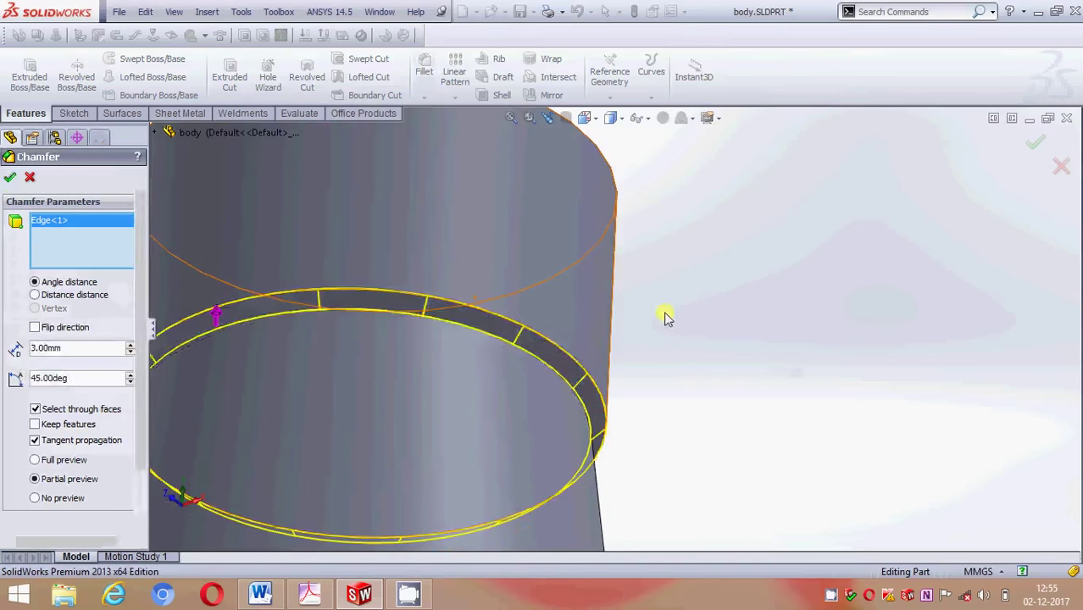
{"action": "scroll", "coordinate": [796, 273], "scroll_direction": "up", "scroll_amount": 3}
{"action": "scroll", "coordinate": [782, 254], "scroll_direction": "up", "scroll_amount": 2}
{"action": "mouse_move", "coordinate": [719, 283]}
{"action": "middle_mouse_down"}
{"action": "mouse_move", "coordinate": [764, 334]}
{"action": "mouse_move", "coordinate": [798, 302]}
{"action": "mouse_move", "coordinate": [791, 324]}
{"action": "middle_mouse_up"}
{"action": "scroll", "coordinate": [649, 283], "scroll_direction": "up", "scroll_amount": 2}
Inspect the finished part, including the flange underside and bore, then start a new document
{"action": "scroll", "coordinate": [636, 303], "scroll_direction": "up", "scroll_amount": 3}
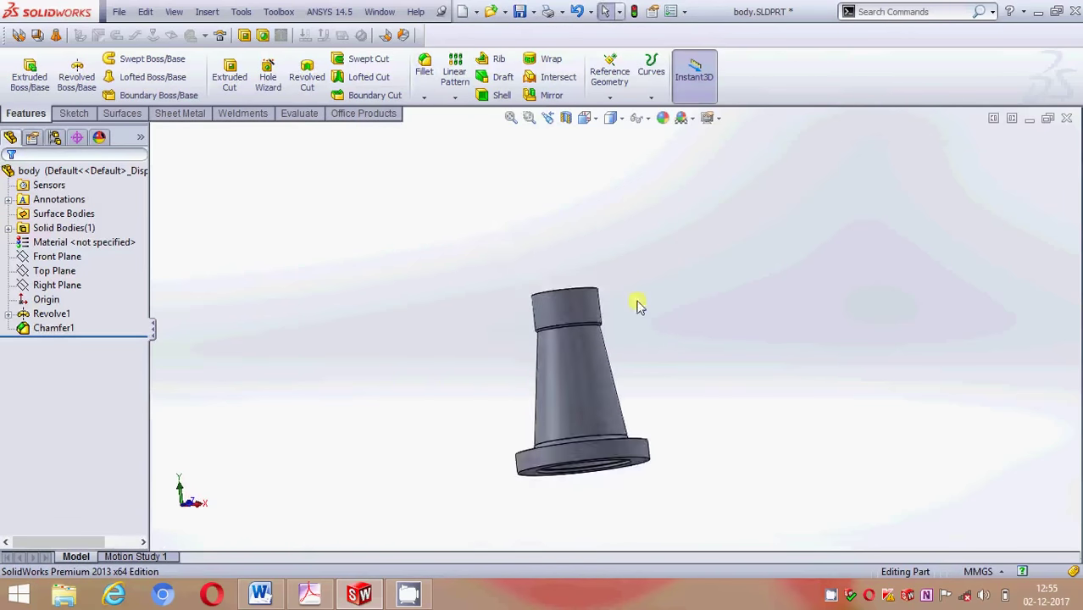
{"action": "mouse_move", "coordinate": [636, 303]}
{"action": "middle_mouse_down"}
{"action": "mouse_move", "coordinate": [691, 420]}
{"action": "mouse_move", "coordinate": [672, 431]}
{"action": "mouse_move", "coordinate": [672, 399]}
{"action": "middle_mouse_up"}
{"action": "scroll", "coordinate": [599, 450], "scroll_direction": "down", "scroll_amount": 2}
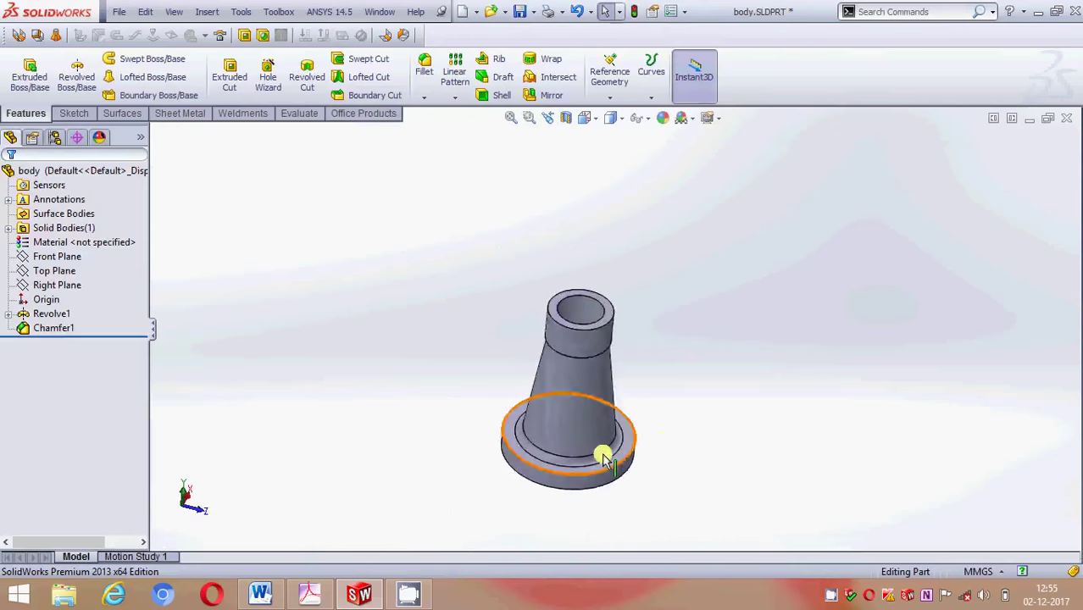
{"action": "scroll", "coordinate": [668, 447], "scroll_direction": "down", "scroll_amount": 1}
{"action": "mouse_move", "coordinate": [668, 447]}
{"action": "middle_mouse_down"}
{"action": "mouse_move", "coordinate": [610, 286]}
{"action": "mouse_move", "coordinate": [658, 241]}
{"action": "mouse_move", "coordinate": [683, 375]}
{"action": "mouse_move", "coordinate": [711, 428]}
{"action": "mouse_move", "coordinate": [704, 443]}
{"action": "mouse_move", "coordinate": [670, 352]}
{"action": "mouse_move", "coordinate": [679, 203]}
{"action": "mouse_move", "coordinate": [689, 424]}
{"action": "mouse_move", "coordinate": [617, 383]}
{"action": "mouse_move", "coordinate": [593, 333]}
{"action": "mouse_move", "coordinate": [580, 437]}
{"action": "mouse_move", "coordinate": [597, 486]}
{"action": "mouse_move", "coordinate": [597, 289]}
{"action": "mouse_move", "coordinate": [600, 365]}
{"action": "middle_mouse_up"}
{"action": "scroll", "coordinate": [600, 366], "scroll_direction": "down", "scroll_amount": 2}
{"action": "scroll", "coordinate": [592, 362], "scroll_direction": "up", "scroll_amount": 3}
{"action": "scroll", "coordinate": [581, 435], "scroll_direction": "down", "scroll_amount": 3}
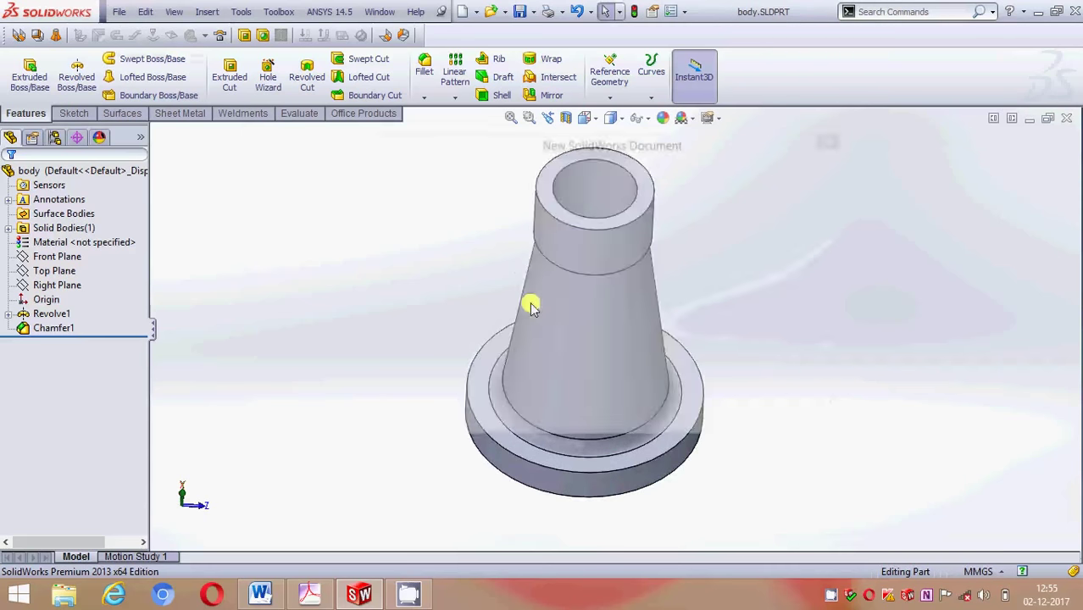
{"action": "key", "text": "ctrl+n"}
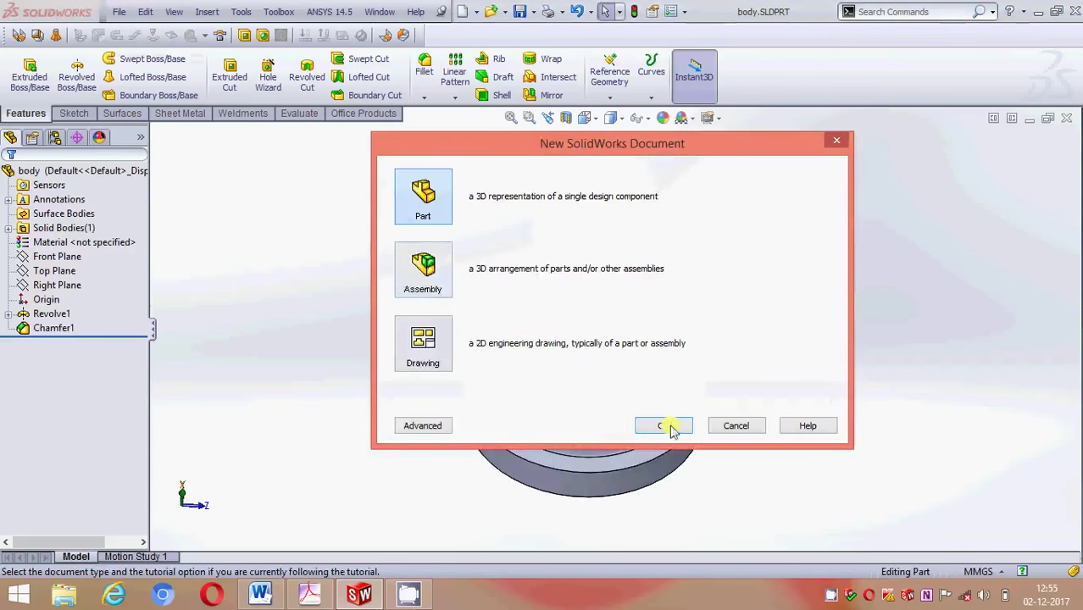
Create a new part in MMGS units, then bring the Capture.pdf reference drawing to the front
{"action": "left_click", "coordinate": [664, 426]}
{"action": "left_click", "coordinate": [979, 572]}
{"action": "left_click", "coordinate": [948, 512]}
{"action": "mouse_move", "coordinate": [309, 595]}
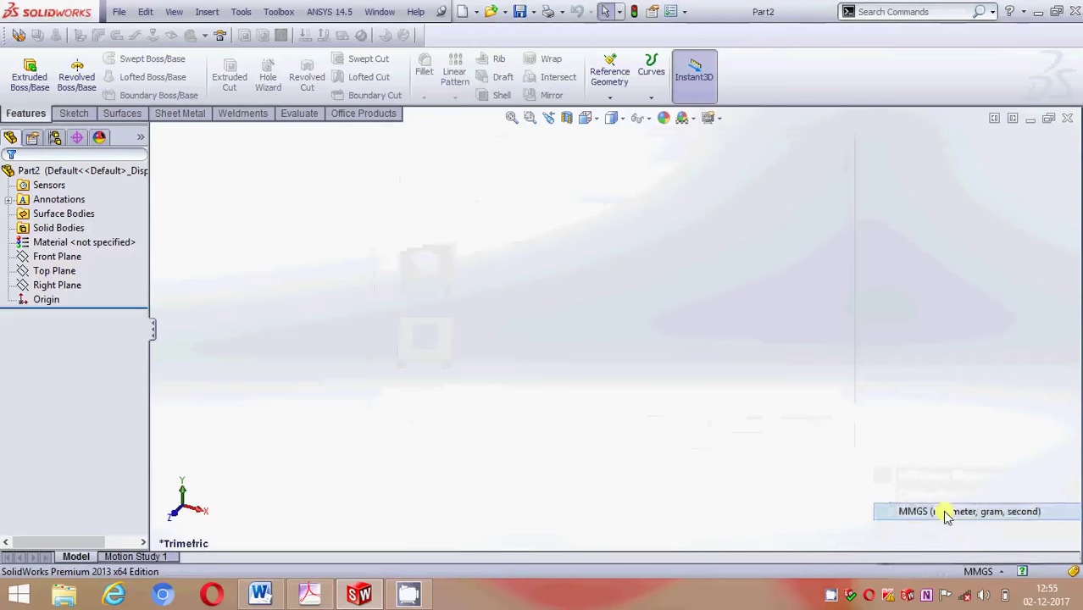
{"action": "left_click", "coordinate": [308, 596]}
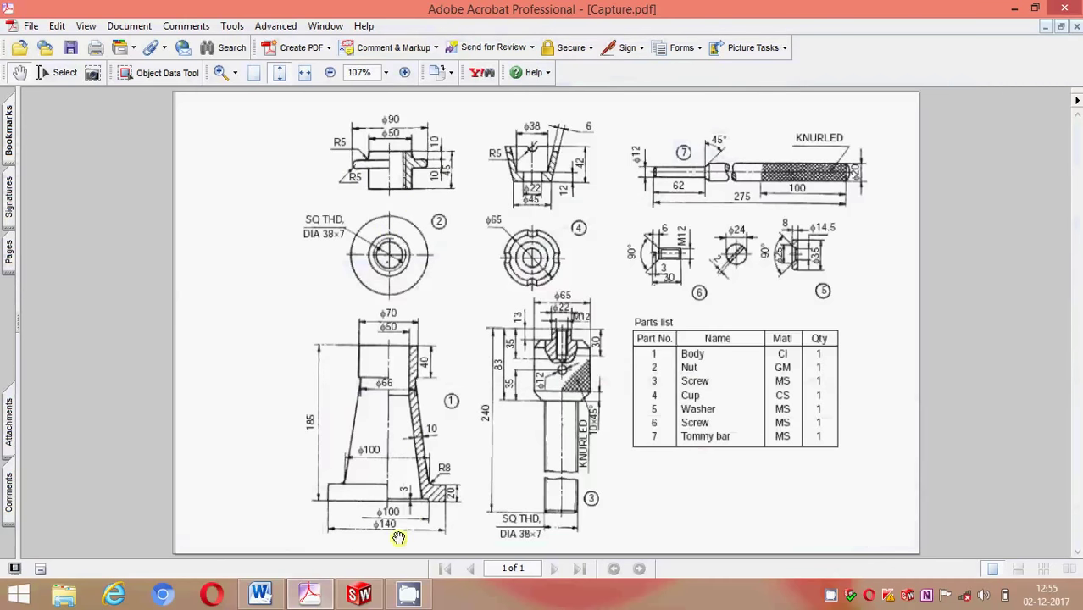
Switch back from the screw jack drawing to the empty Part2 in SolidWorks
{"action": "left_click", "coordinate": [359, 596]}
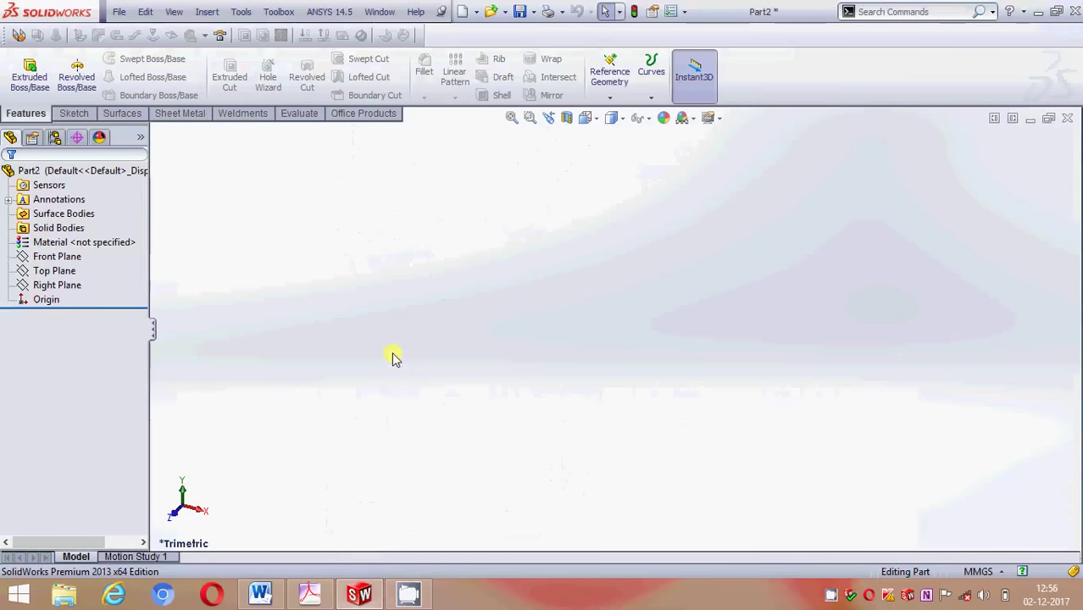
Start a Front Plane sketch and draw a vertical centerline upward from the origin
{"action": "left_click", "coordinate": [85, 257]}
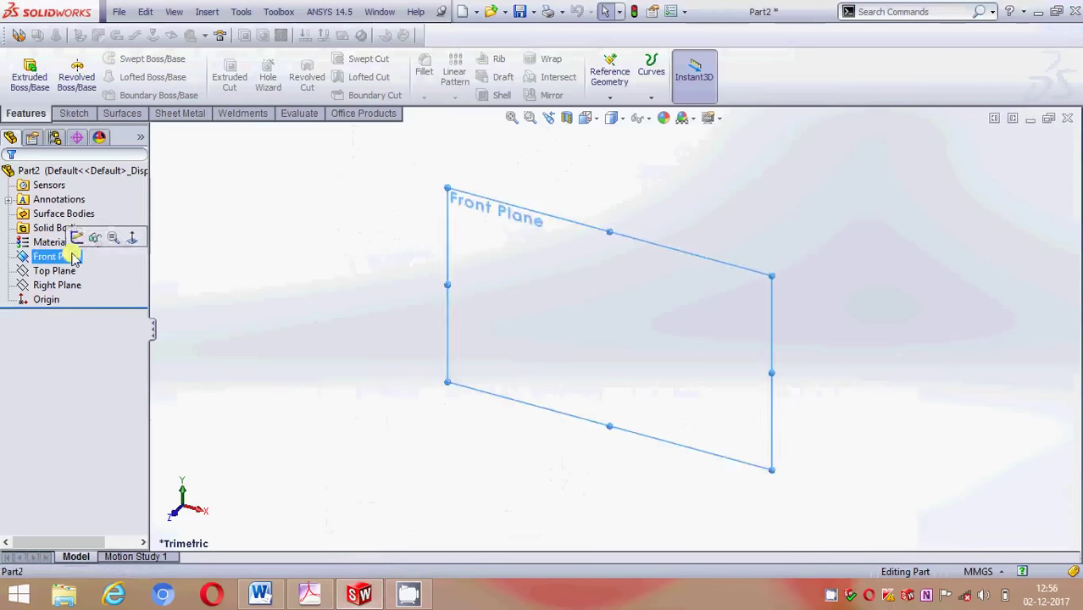
{"action": "left_click", "coordinate": [73, 237]}
{"action": "left_click", "coordinate": [111, 58]}
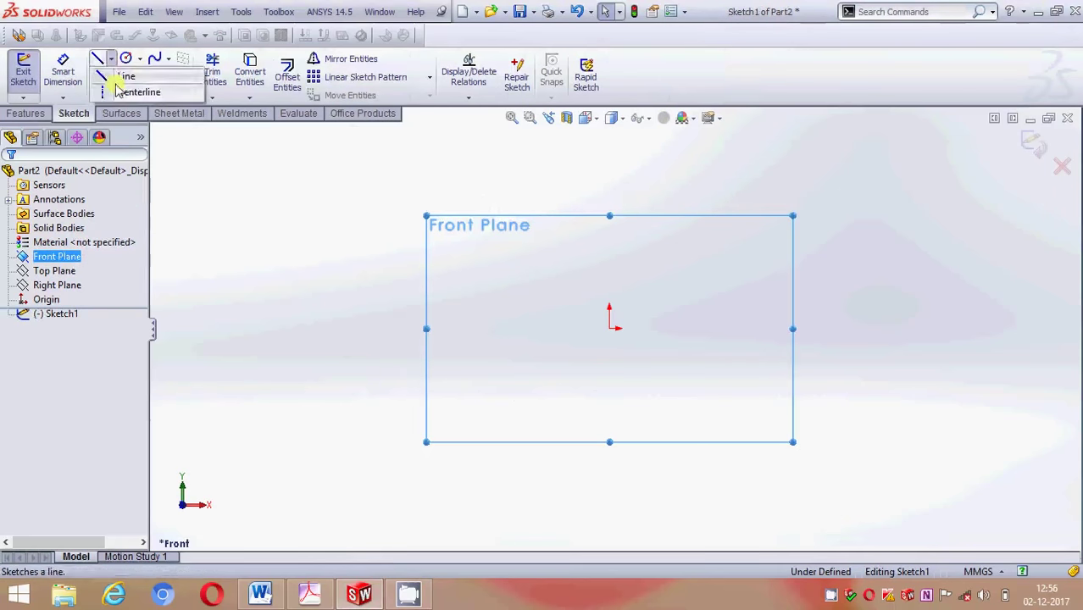
{"action": "left_click", "coordinate": [128, 88]}
{"action": "left_click", "coordinate": [609, 330]}
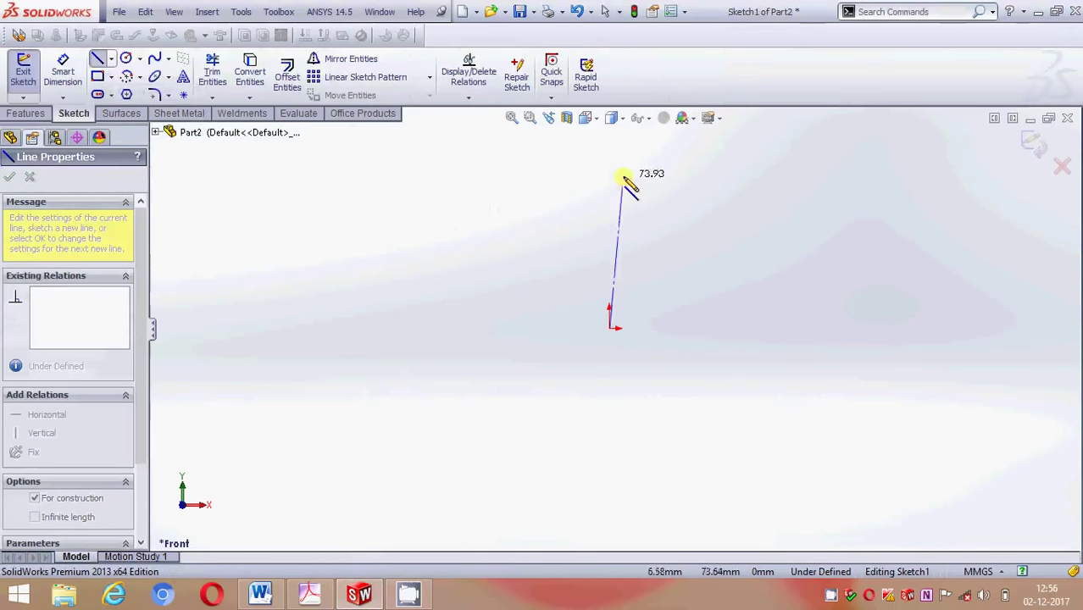
{"action": "left_click", "coordinate": [610, 173]}
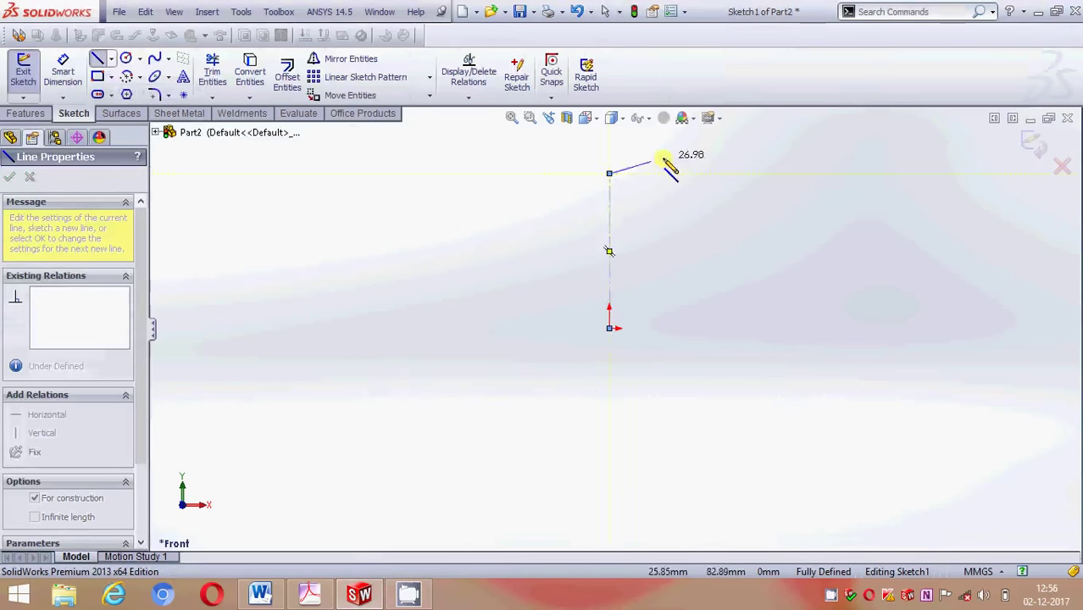
{"action": "key", "text": "Escape"}
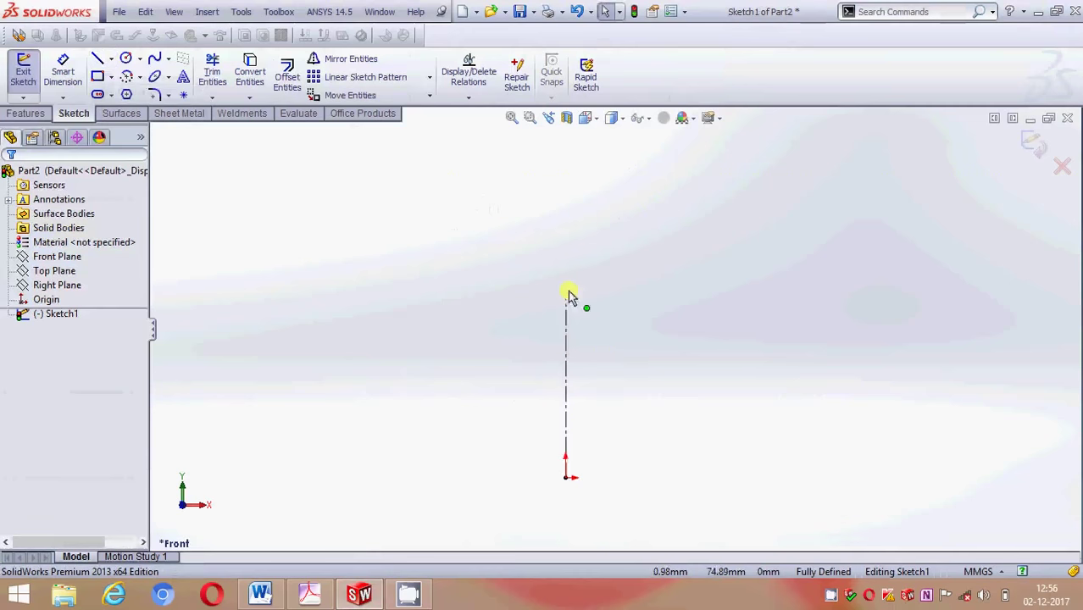
{"action": "left_click_drag", "start_coordinate": [568, 289], "coordinate": [566, 192]}
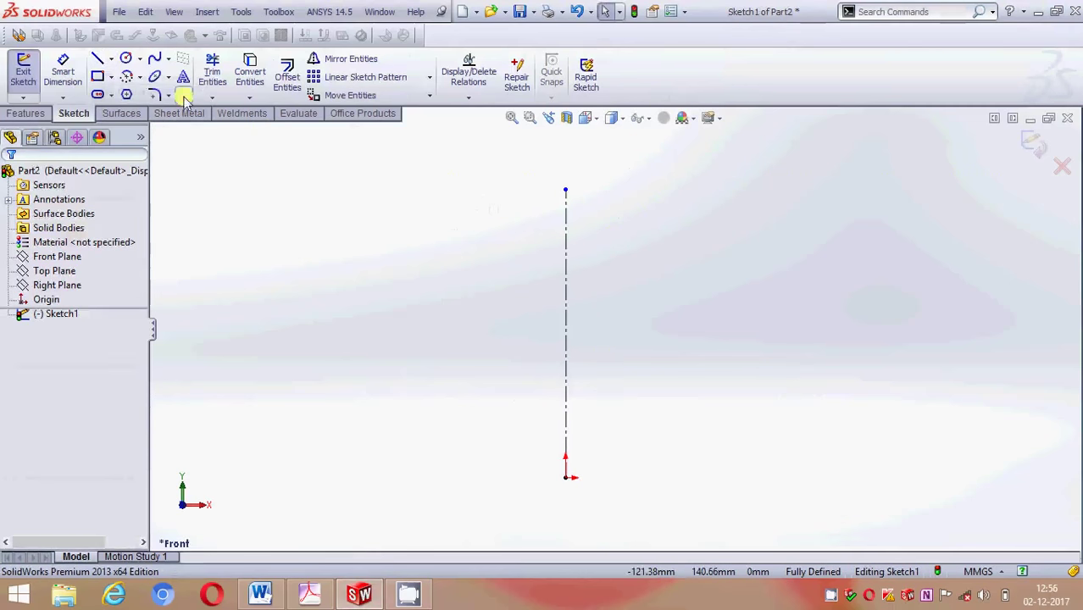
Draw a closed stepped flange profile of lines to the right of the centerline
{"action": "left_click", "coordinate": [97, 57]}
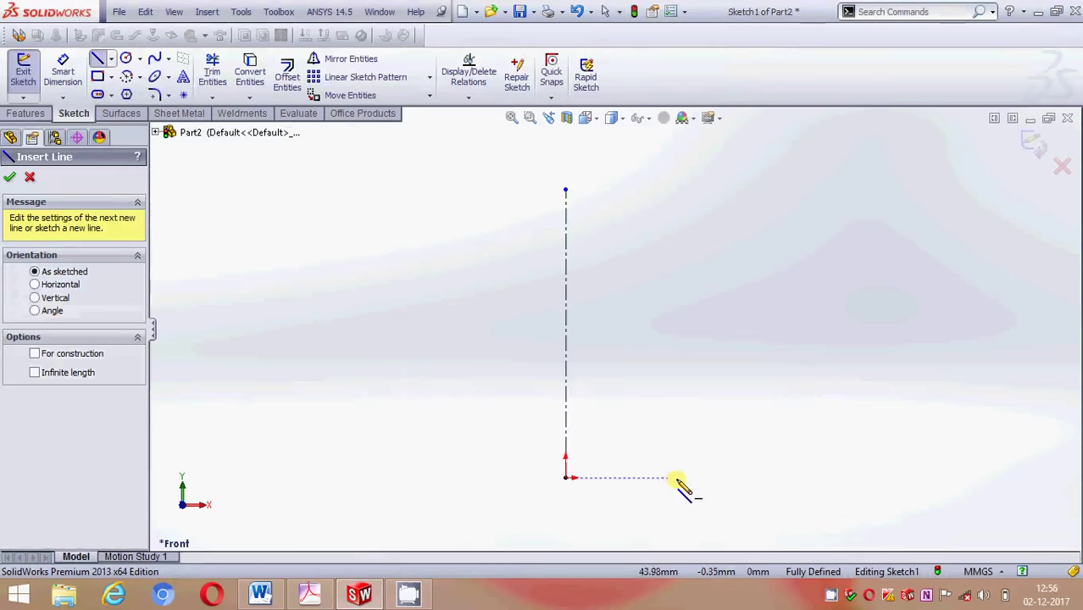
{"action": "left_click", "coordinate": [676, 478]}
{"action": "left_click", "coordinate": [712, 478]}
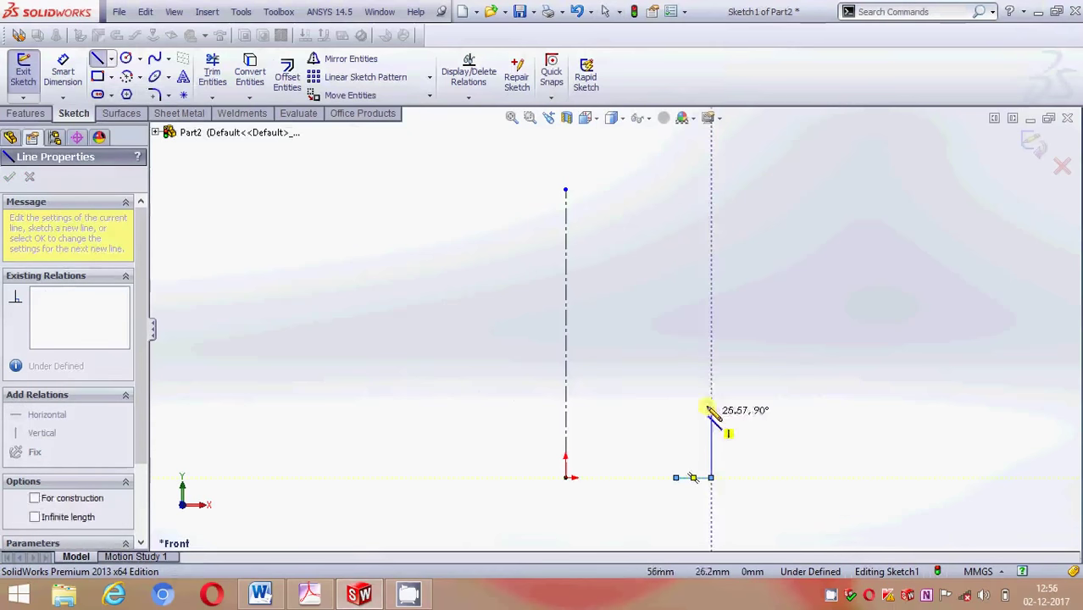
{"action": "left_click", "coordinate": [712, 372]}
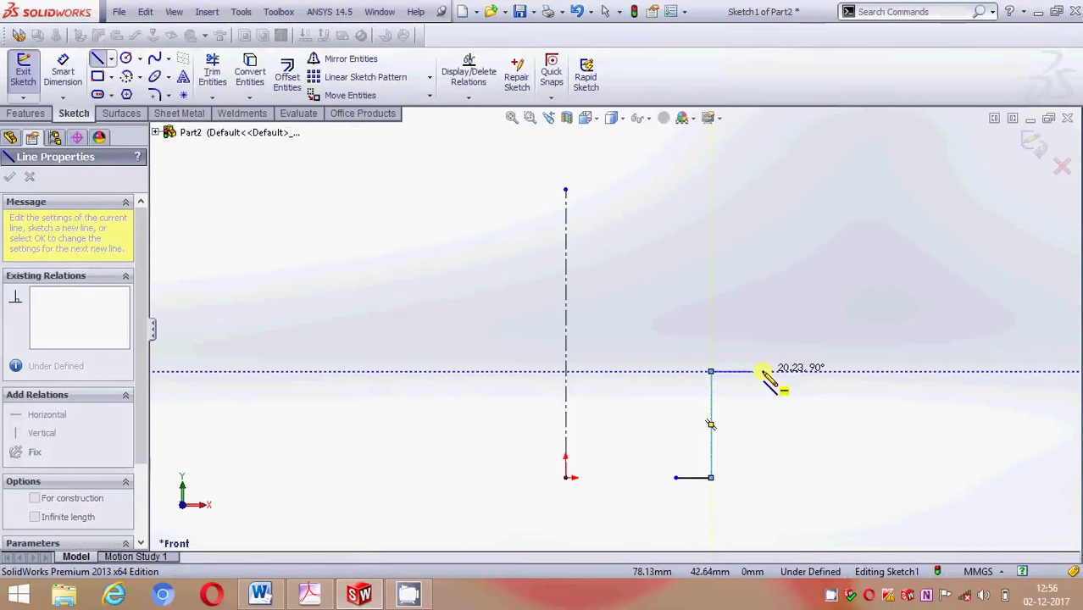
{"action": "left_click", "coordinate": [762, 371]}
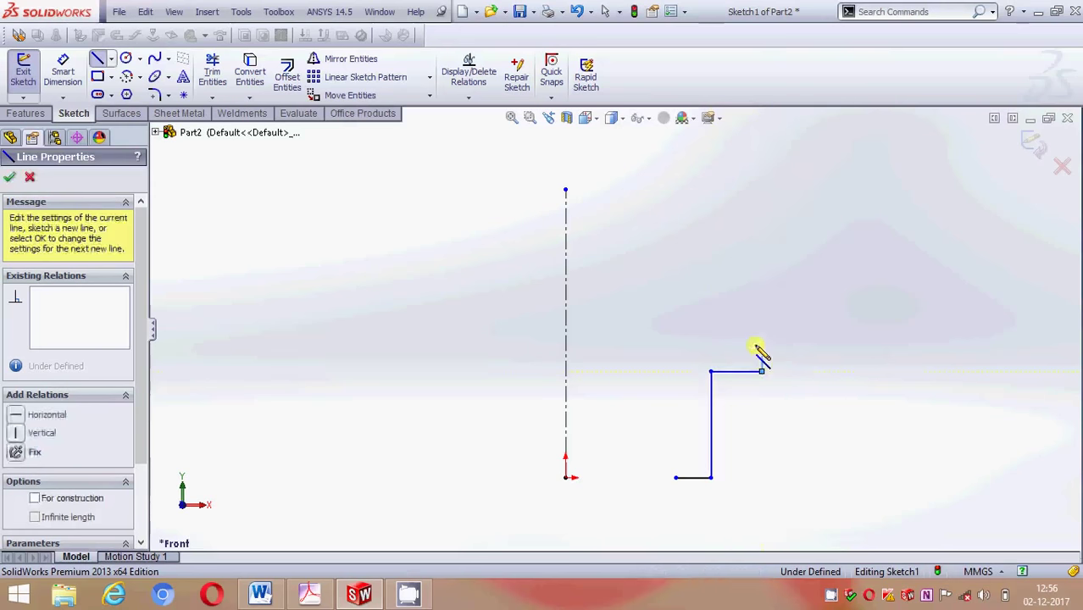
{"action": "left_click", "coordinate": [711, 345]}
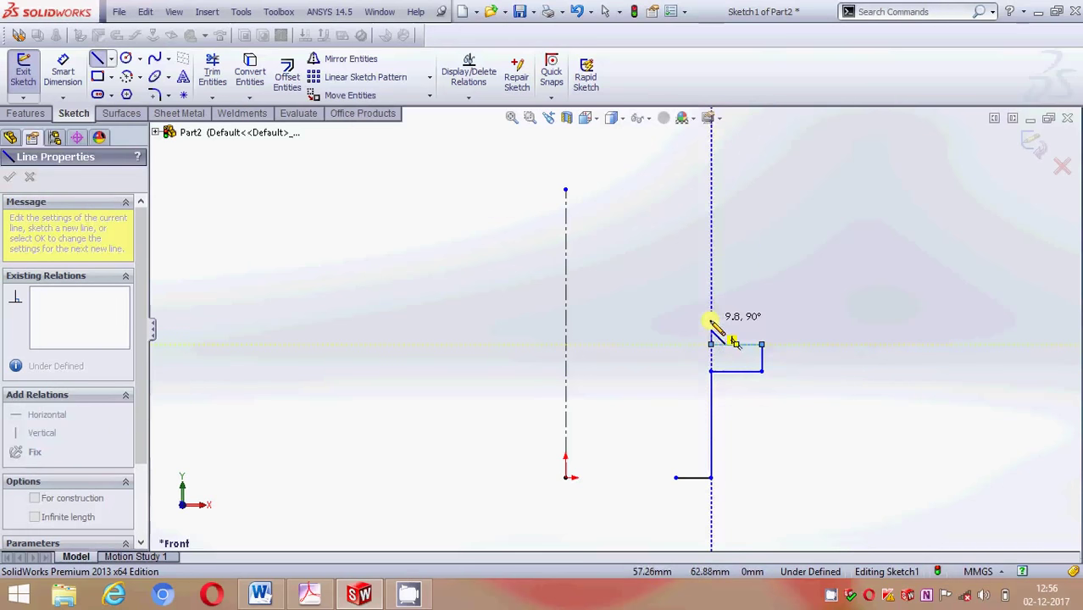
{"action": "left_click", "coordinate": [711, 320]}
{"action": "left_click", "coordinate": [677, 319]}
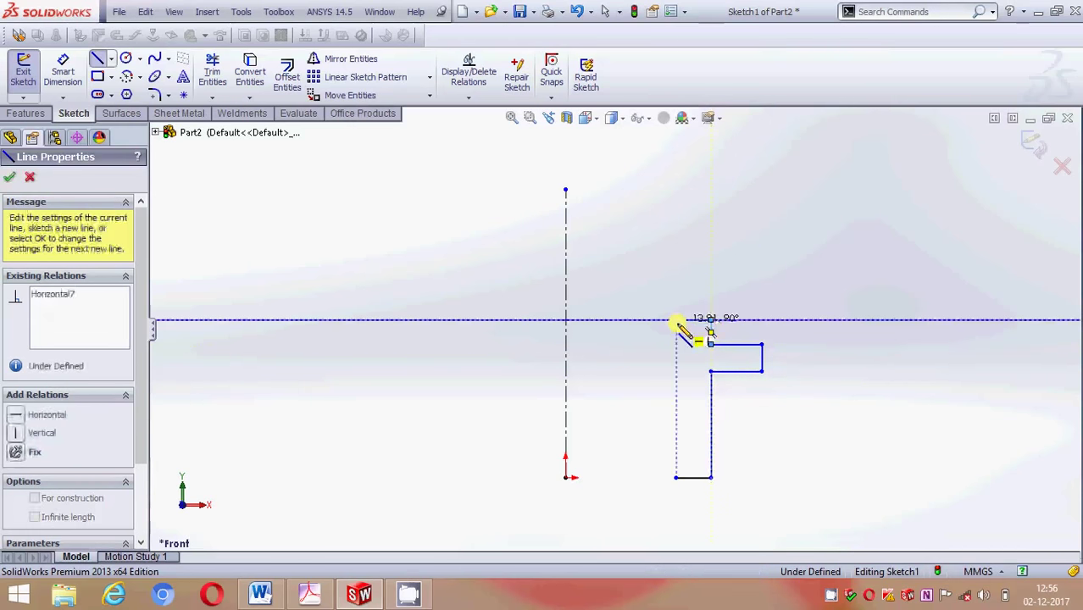
{"action": "left_click", "coordinate": [677, 477]}
{"action": "left_click", "coordinate": [711, 476]}
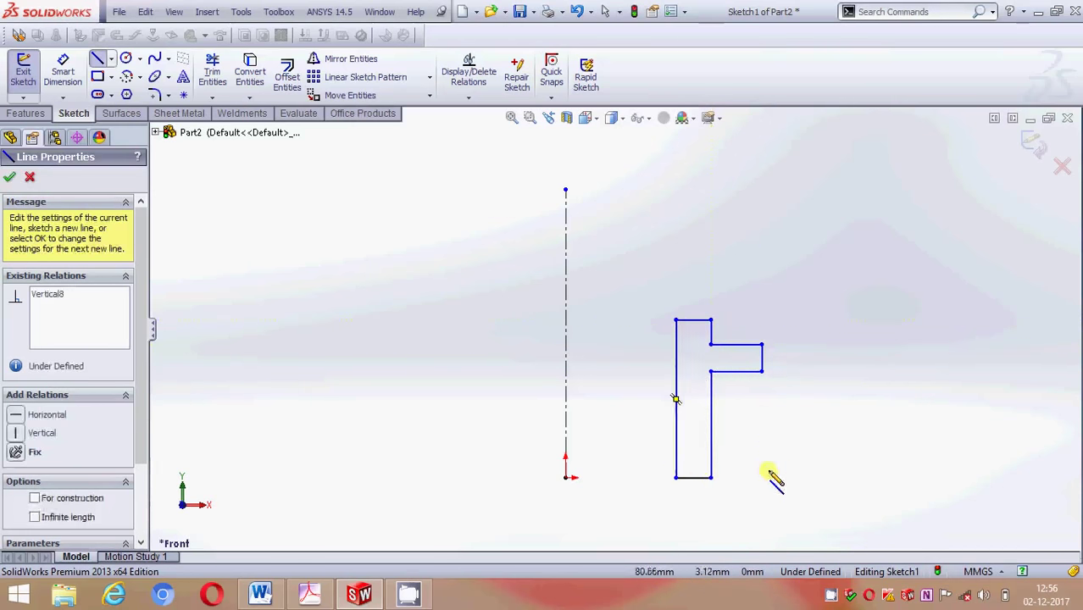
{"action": "key", "text": "Escape"}
{"action": "left_click", "coordinate": [63, 71]}
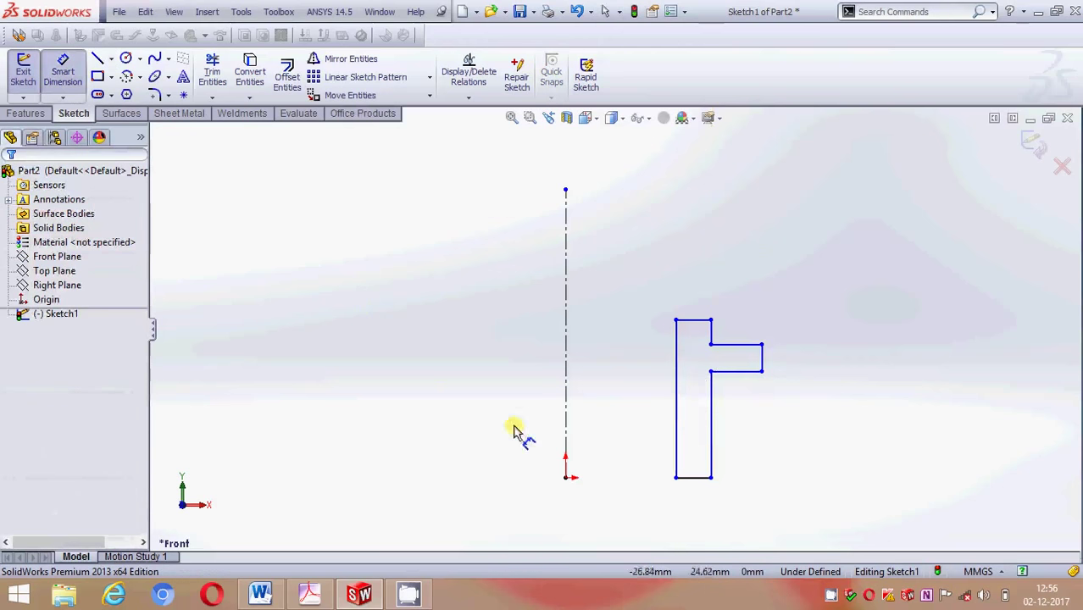
Dimension the profile's left edge 17 mm and the step 40 mm from the centerline
{"action": "left_click", "coordinate": [567, 449]}
{"action": "left_click", "coordinate": [676, 460]}
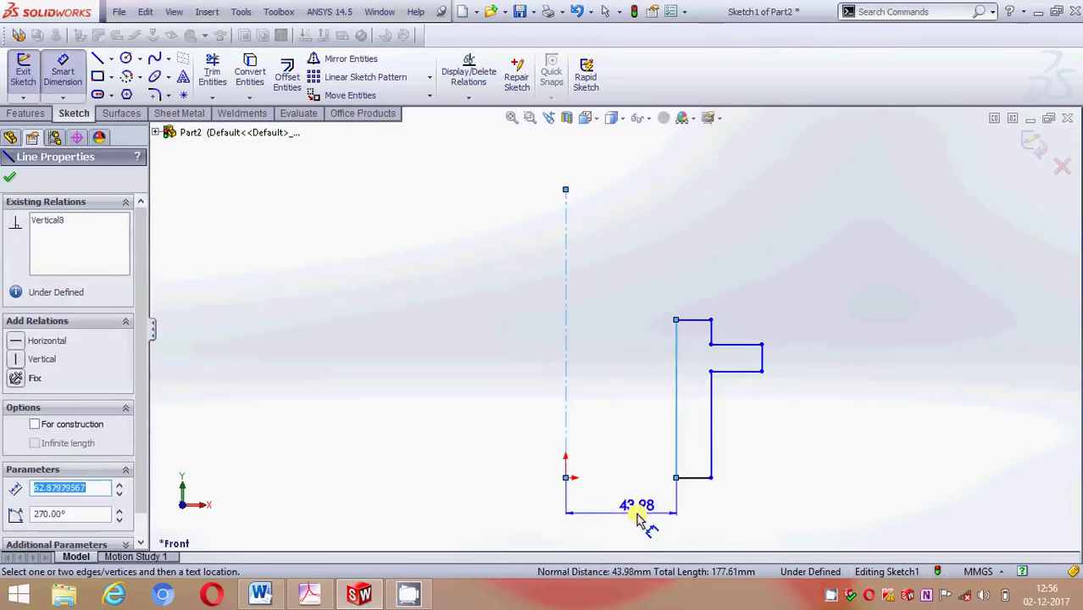
{"action": "left_click", "coordinate": [640, 517]}
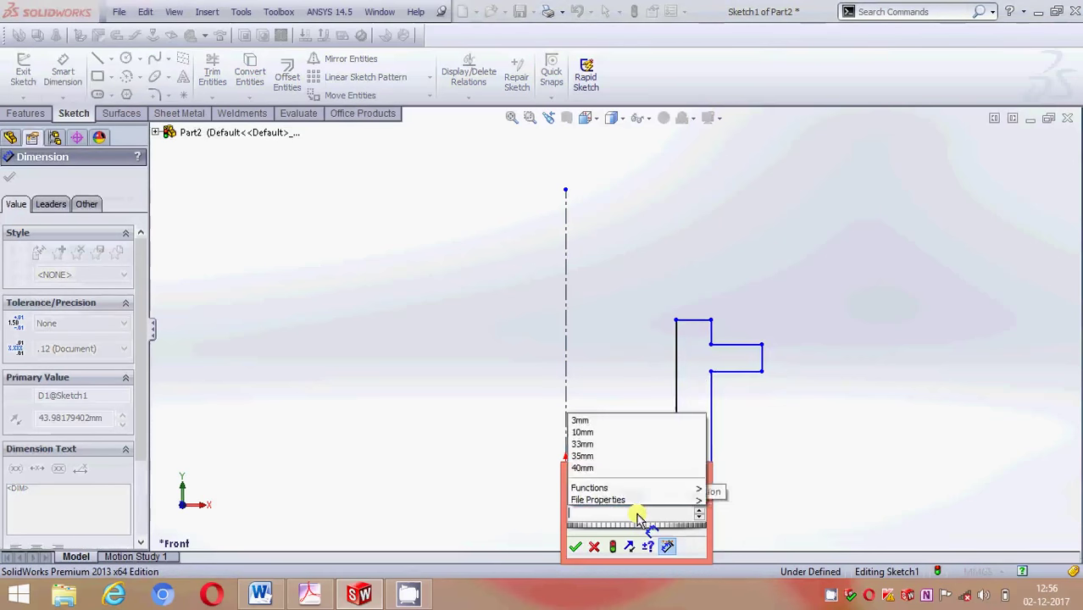
{"action": "type", "text": "17"}
{"action": "key", "text": "Return"}
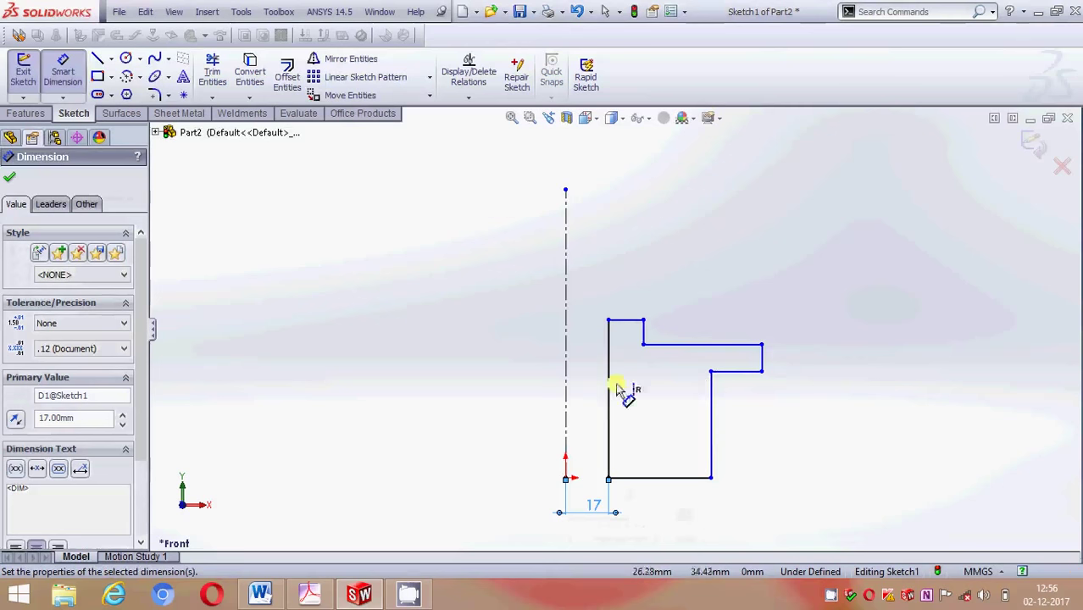
{"action": "left_click", "coordinate": [567, 381]}
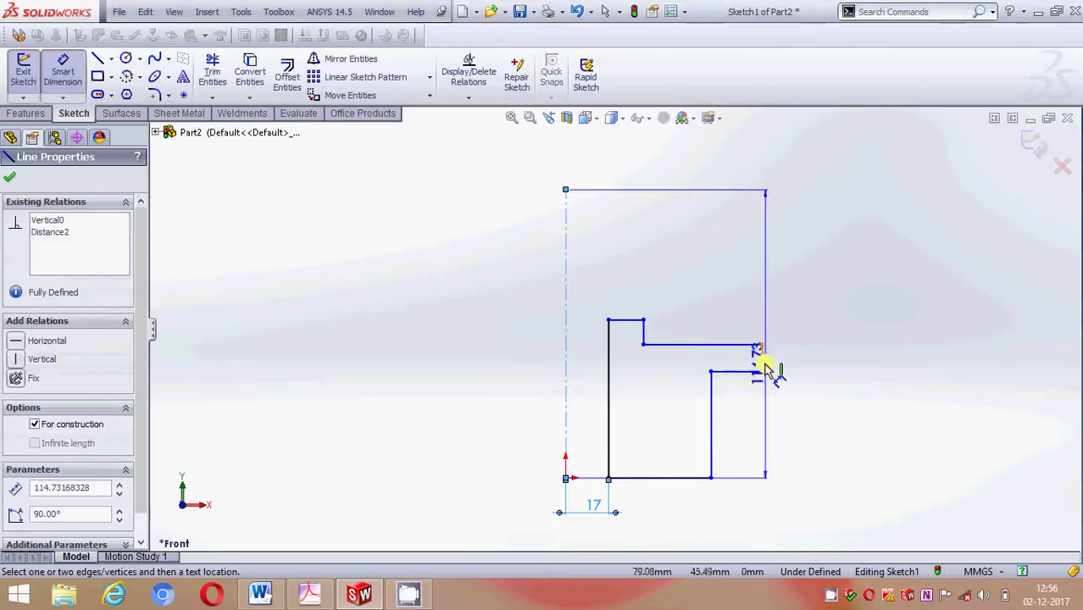
{"action": "left_click", "coordinate": [761, 360]}
{"action": "left_click", "coordinate": [660, 224]}
{"action": "type", "text": "4"}
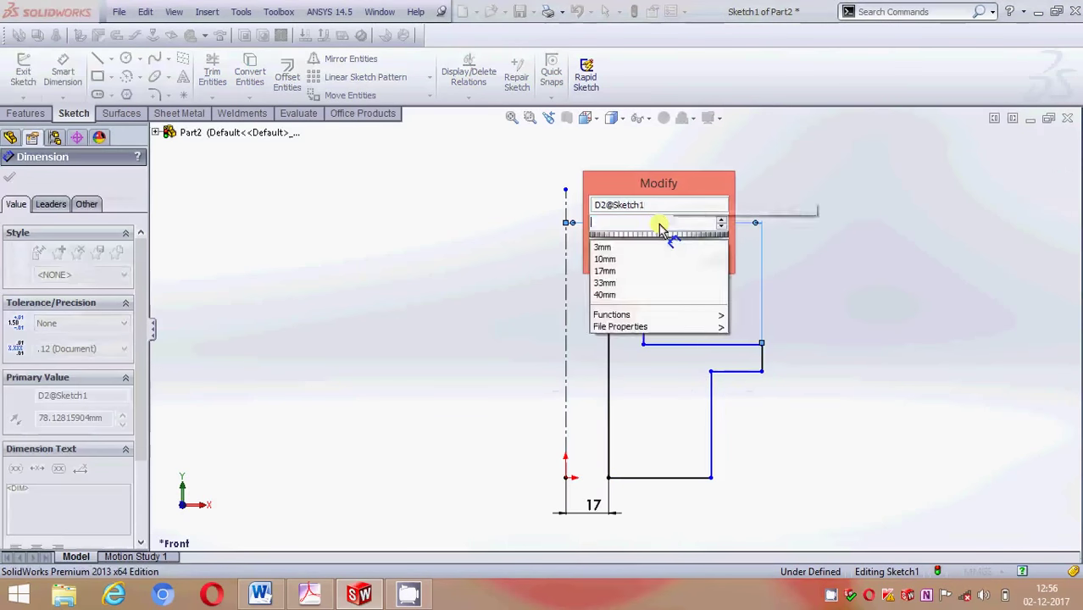
{"action": "type", "text": "0"}
{"action": "key", "text": "Escape"}
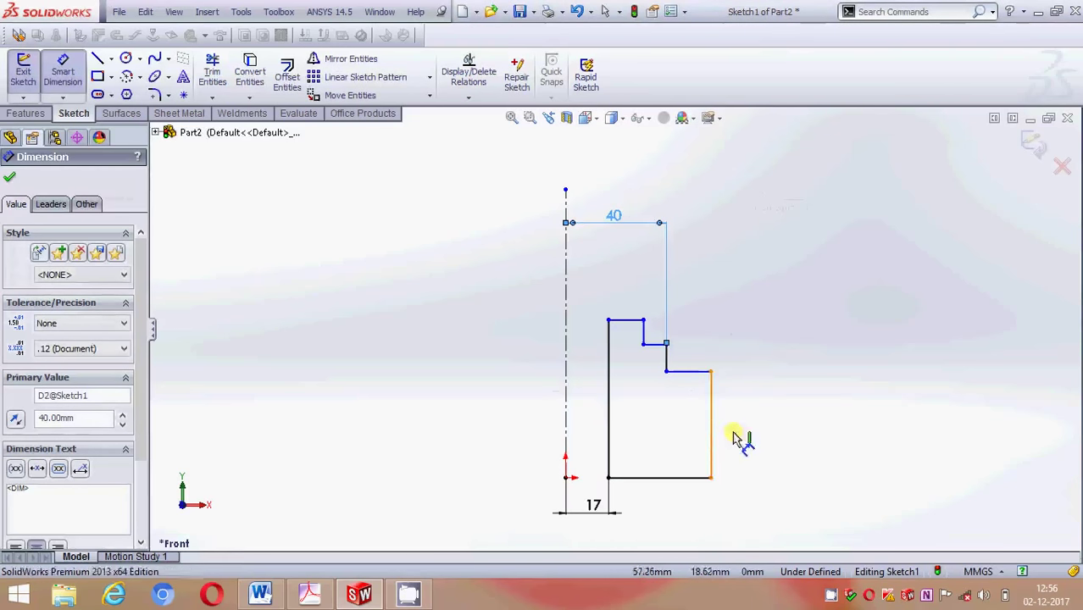
Set the height of the profile's right vertical edge to 25 mm
{"action": "left_click", "coordinate": [727, 435]}
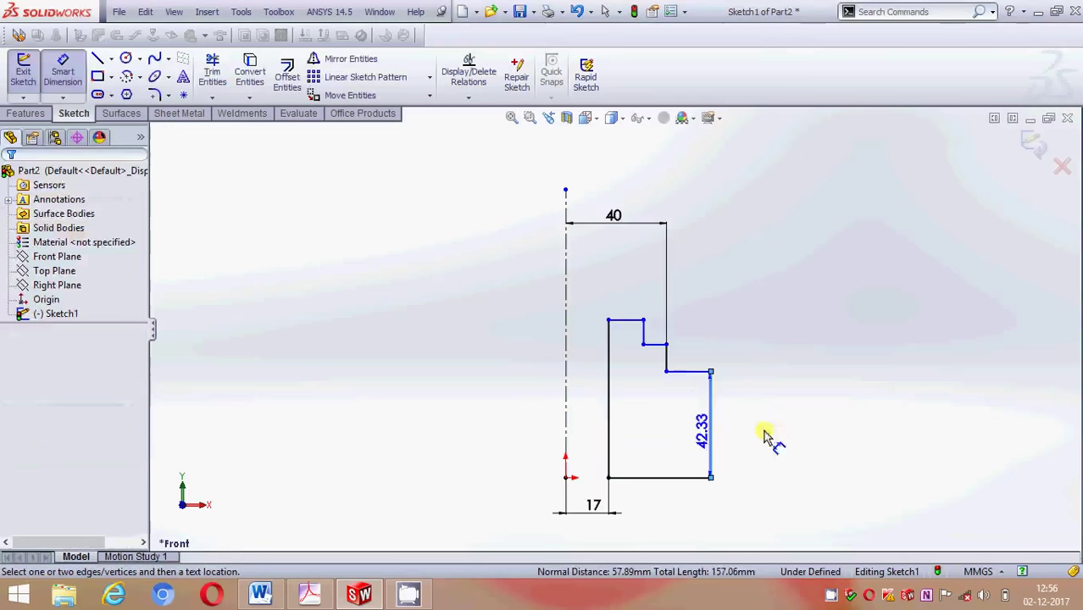
{"action": "left_click", "coordinate": [821, 419]}
{"action": "key", "text": "BackSpace"}
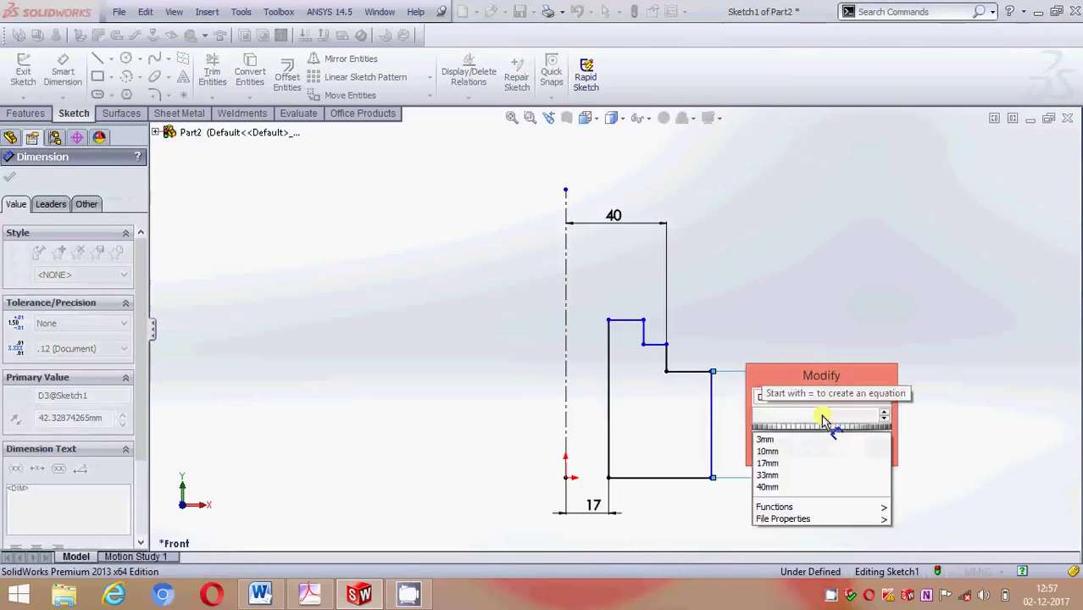
{"action": "type", "text": "25"}
{"action": "key", "text": "Return"}
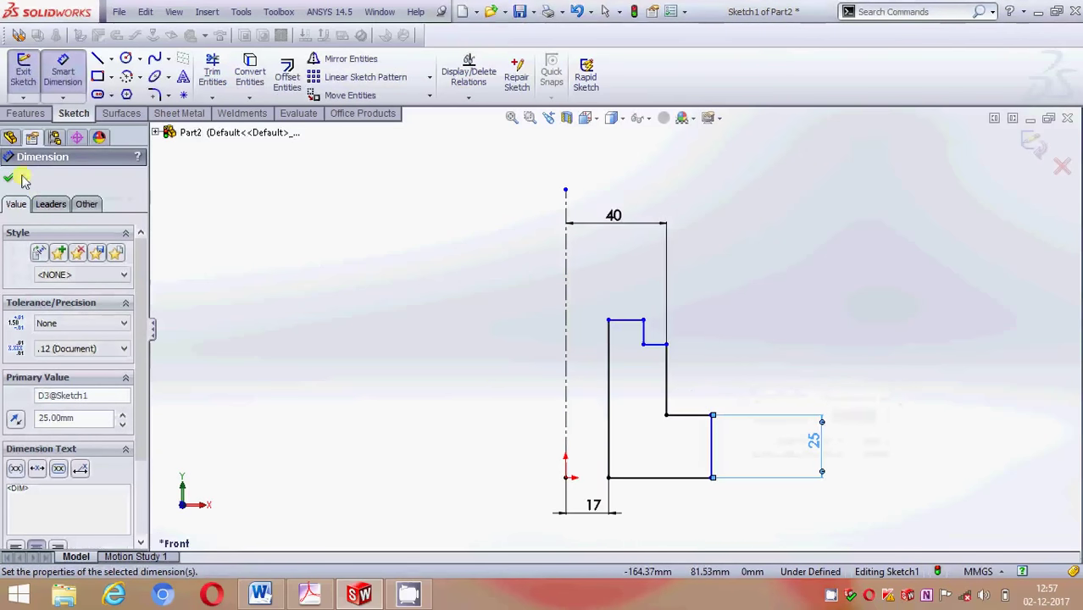
{"action": "left_click", "coordinate": [10, 178]}
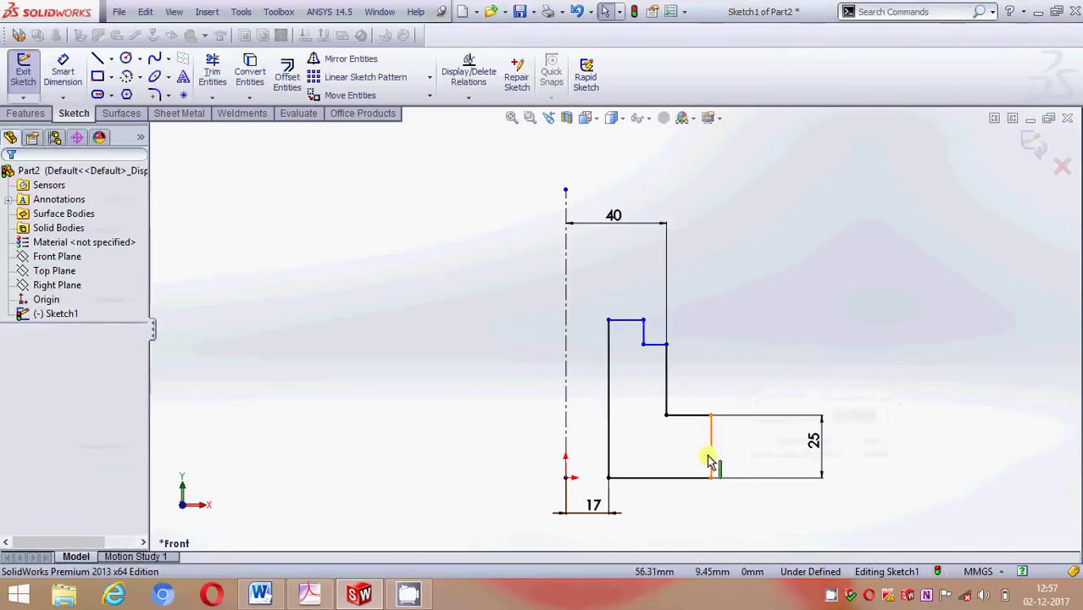
Move the inner line left and make its two corner points vertical to each other
{"action": "left_click_drag", "start_coordinate": [710, 460], "coordinate": [646, 458]}
{"action": "left_click", "coordinate": [843, 284]}
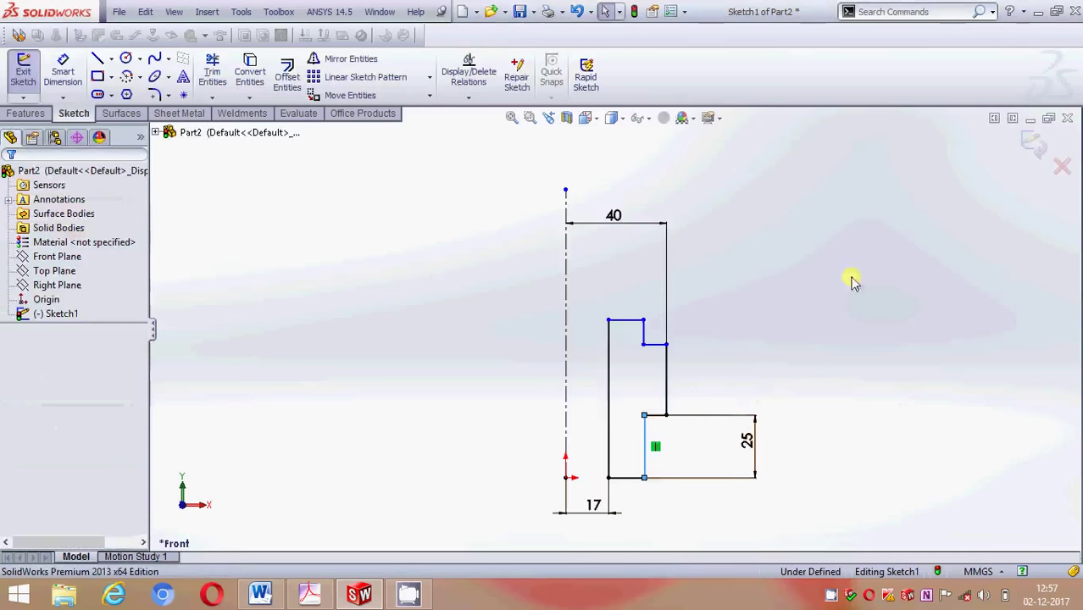
{"action": "left_click", "coordinate": [644, 346]}
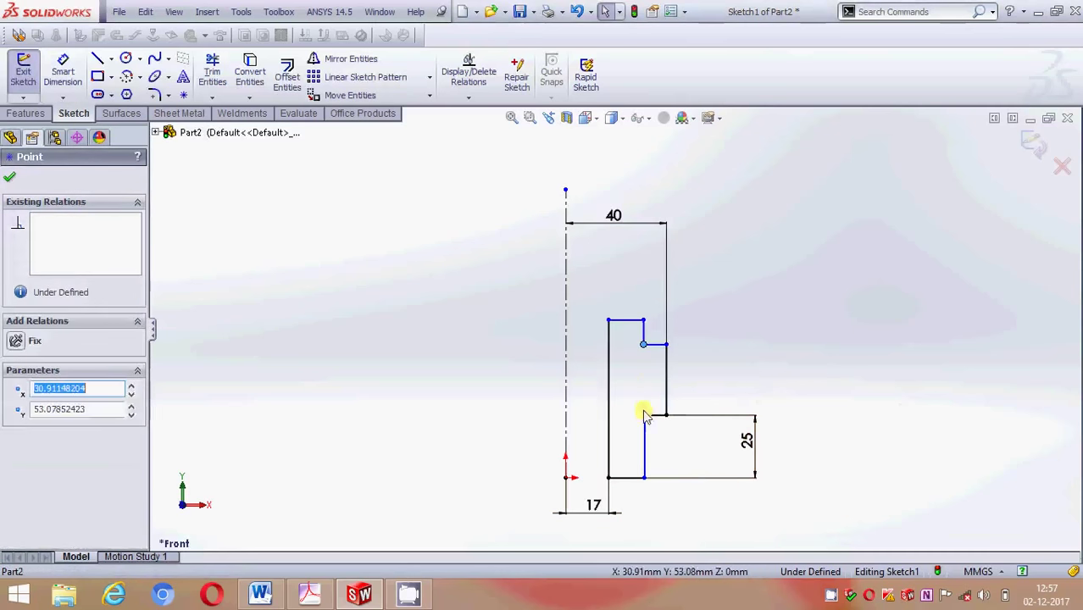
{"action": "left_click", "coordinate": [644, 415], "text": "ctrl"}
{"action": "left_click", "coordinate": [26, 452]}
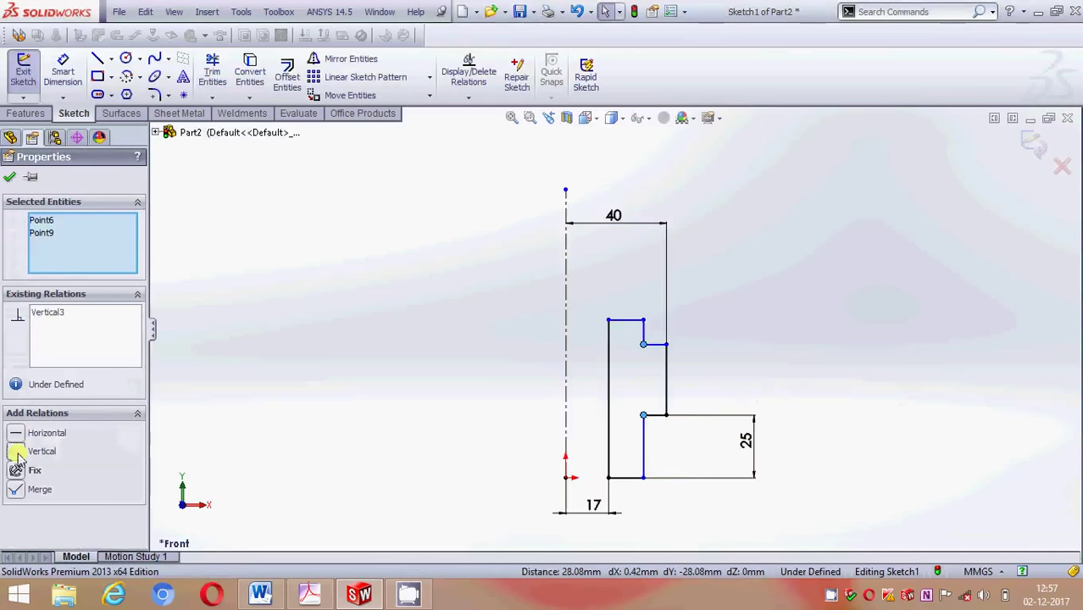
{"action": "left_click", "coordinate": [9, 177]}
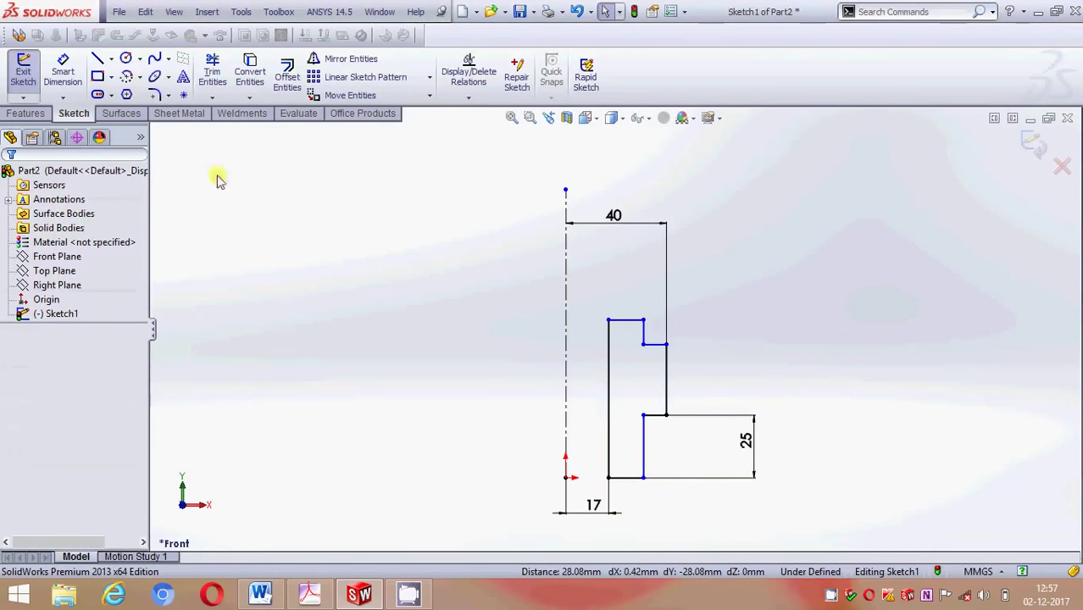
Dimension the step height and the flange thickness at 10 mm each
{"action": "left_click", "coordinate": [63, 72]}
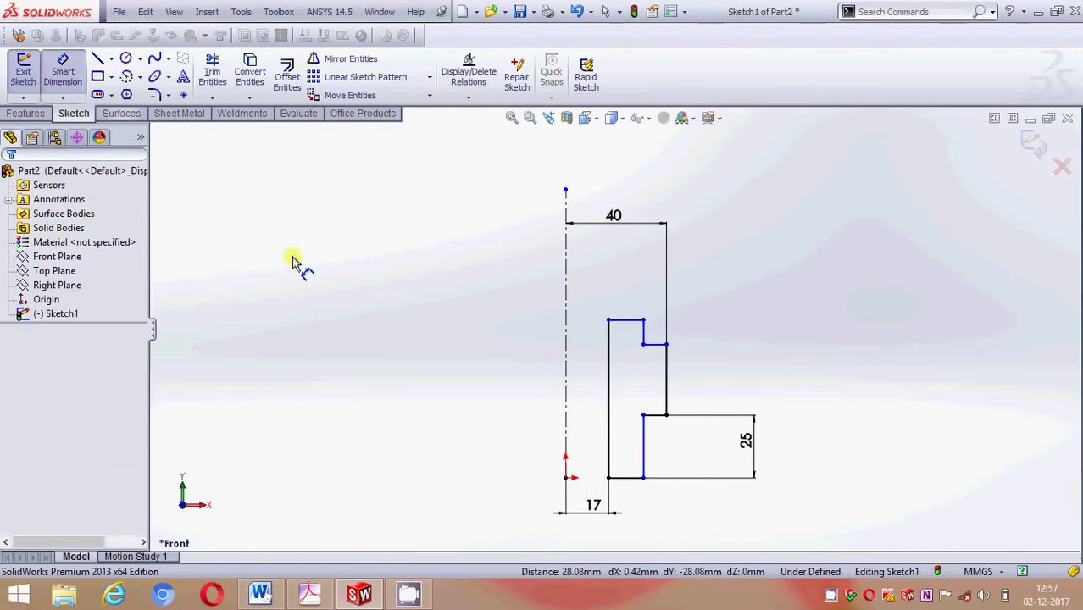
{"action": "left_click", "coordinate": [665, 390]}
{"action": "left_click", "coordinate": [734, 390]}
{"action": "type", "text": "10"}
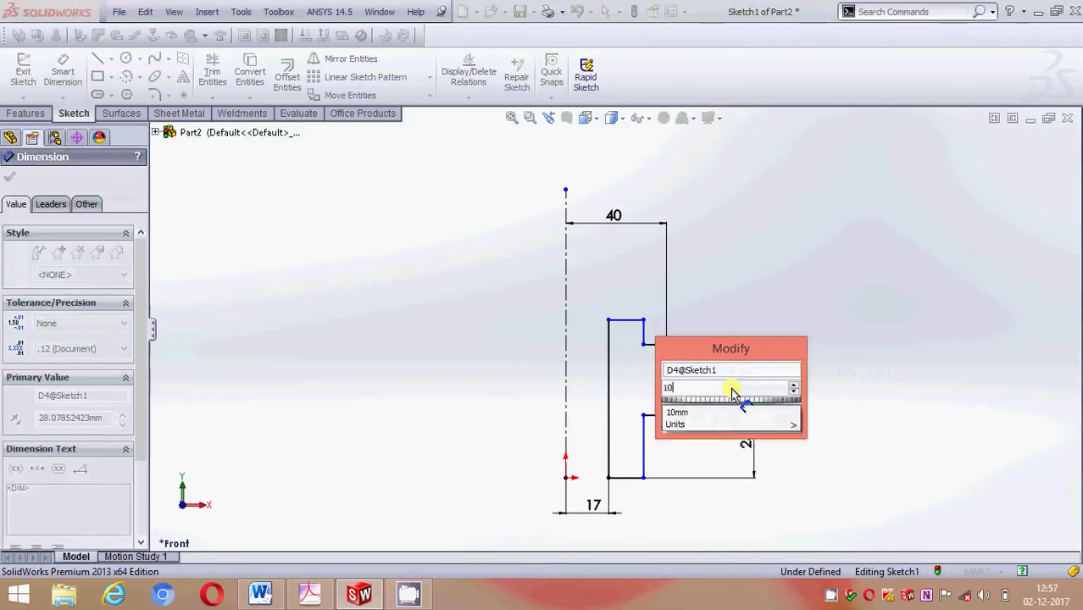
{"action": "key", "text": "Return"}
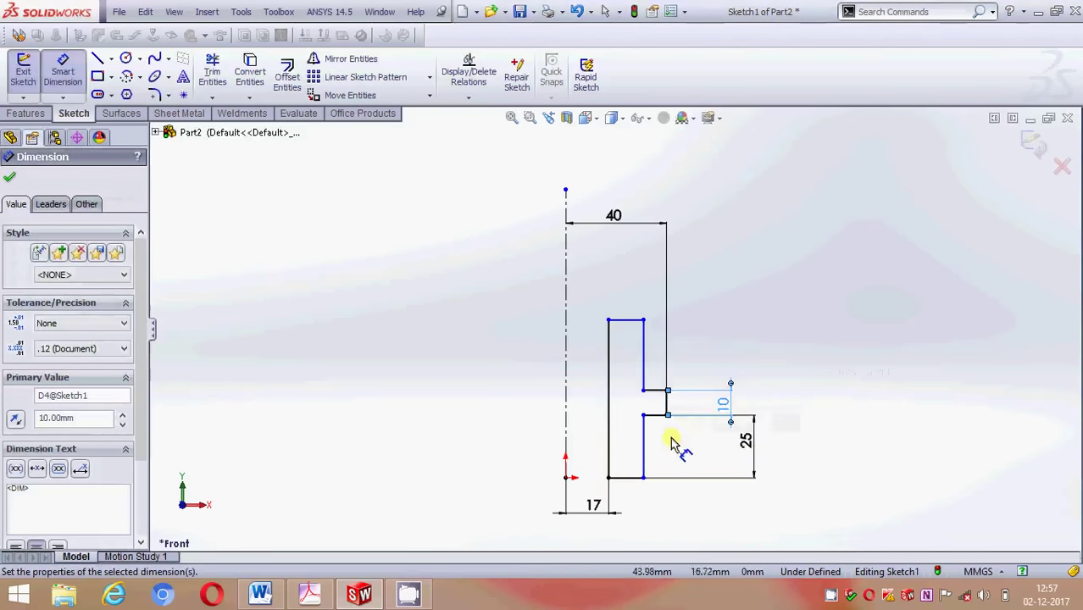
{"action": "scroll", "coordinate": [670, 442], "scroll_direction": "down", "scroll_amount": 2}
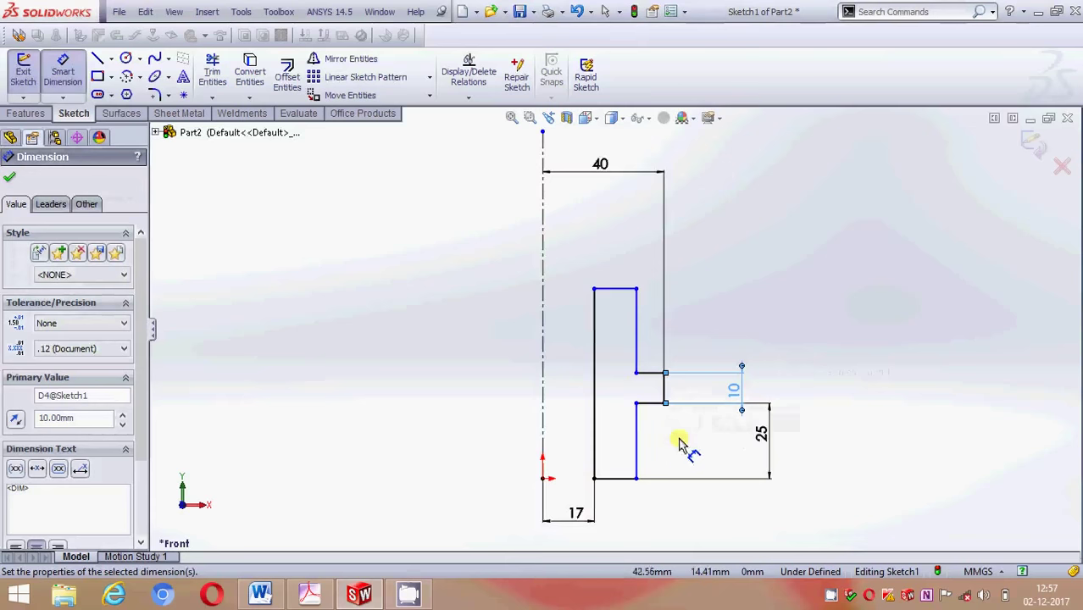
{"action": "left_click", "coordinate": [641, 346]}
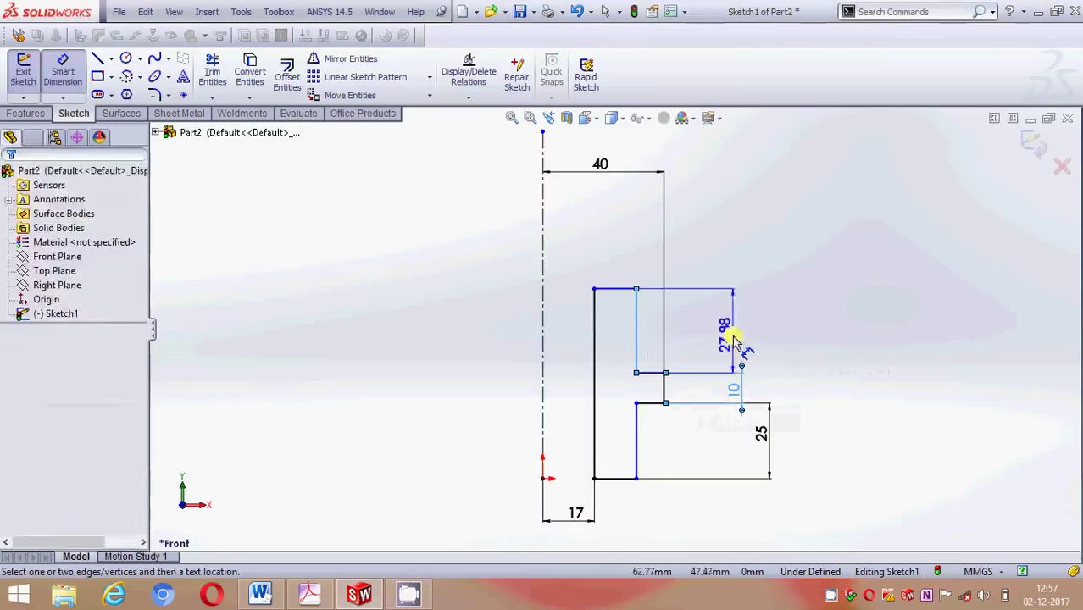
{"action": "left_click", "coordinate": [731, 349]}
{"action": "type", "text": "10"}
{"action": "key", "text": "Return"}
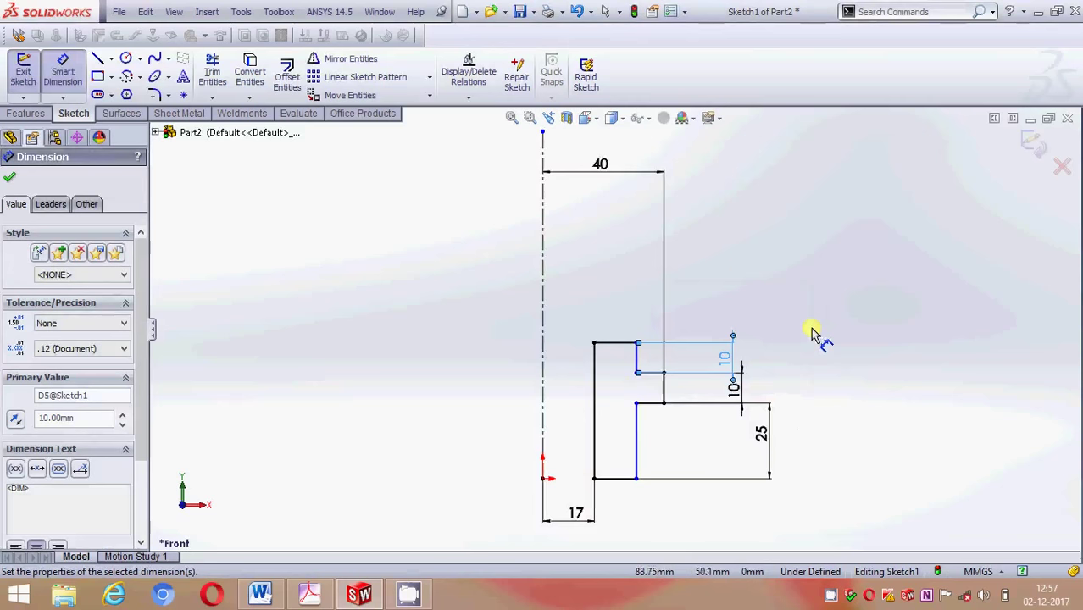
Dimension the inner vertical line 25 mm from the centerline
{"action": "left_click", "coordinate": [543, 438]}
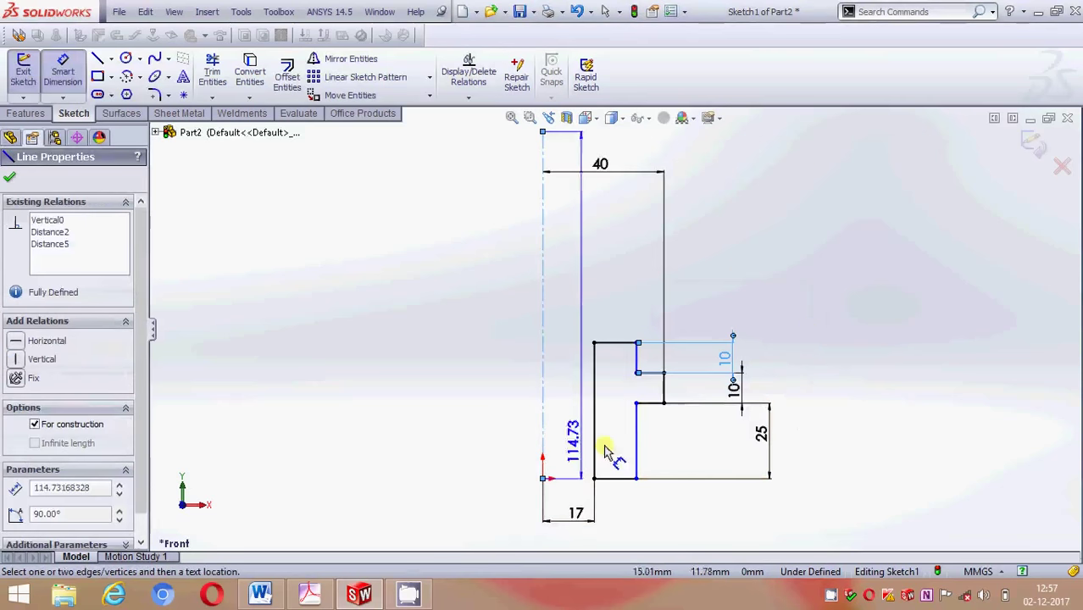
{"action": "left_click", "coordinate": [637, 445]}
{"action": "left_click", "coordinate": [620, 537]}
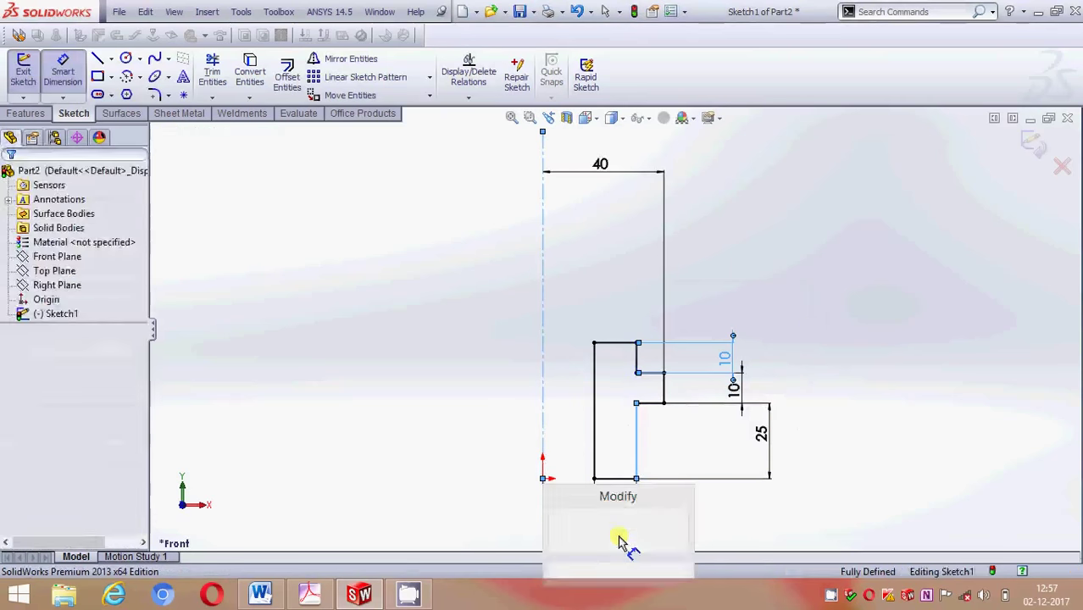
{"action": "type", "text": "2"}
{"action": "key", "text": "Return"}
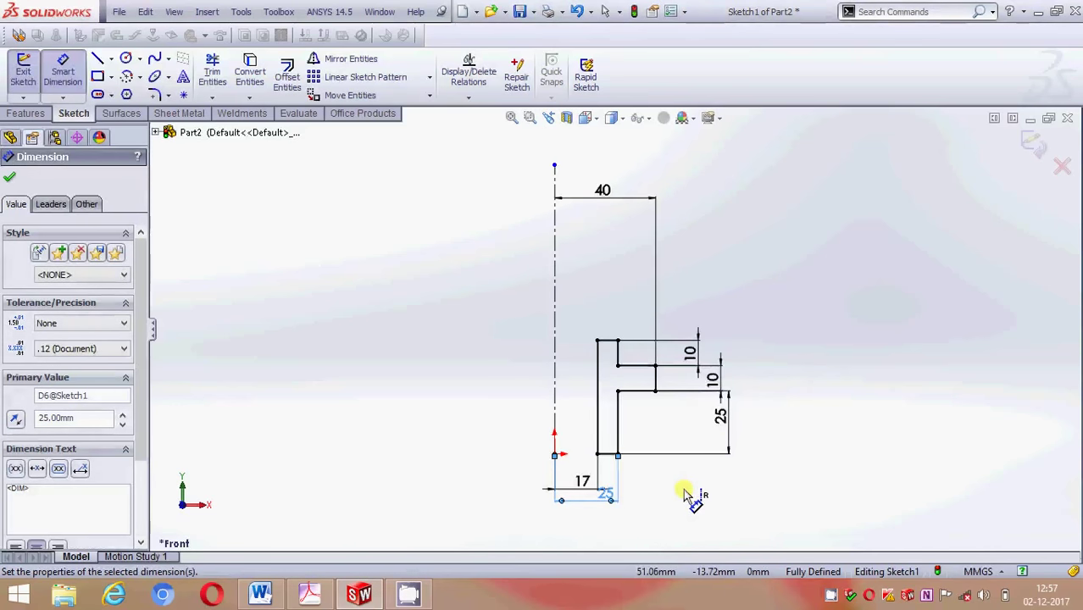
{"action": "scroll", "coordinate": [683, 496], "scroll_direction": "up", "scroll_amount": 2}
{"action": "scroll", "coordinate": [534, 318], "scroll_direction": "down", "scroll_amount": 1}
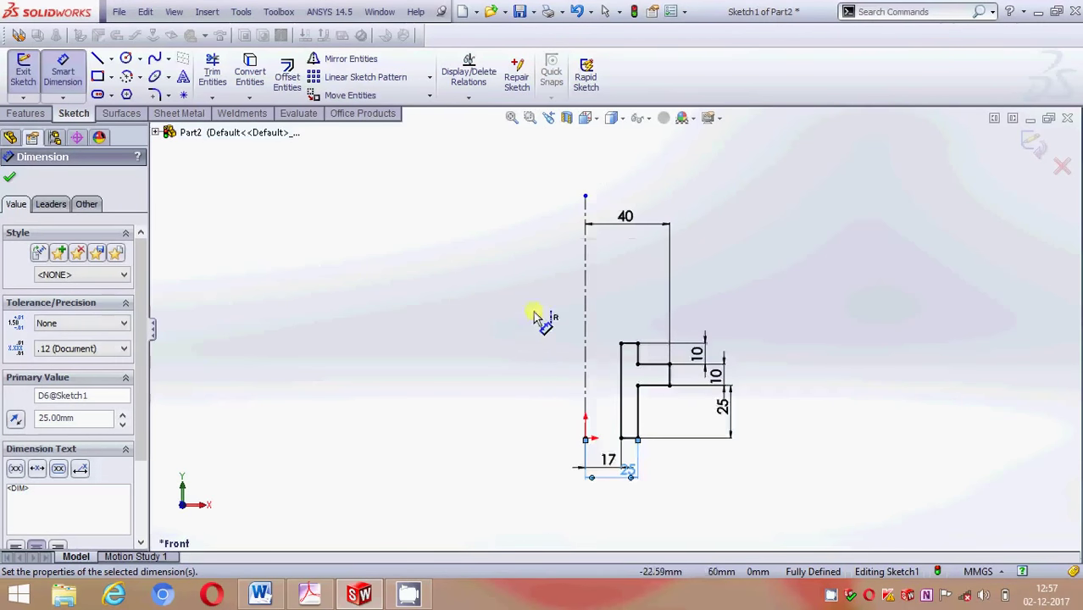
{"action": "scroll", "coordinate": [495, 331], "scroll_direction": "down", "scroll_amount": 1}
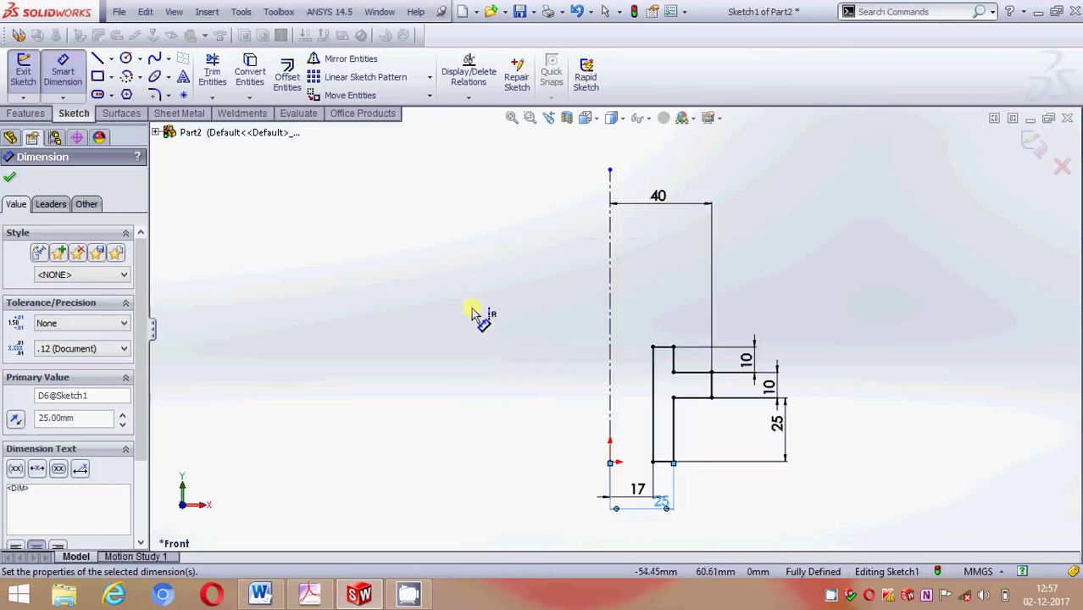
{"action": "left_click", "coordinate": [10, 177]}
Revolve the sketch a full 360° about the centerline into a solid
{"action": "left_click", "coordinate": [32, 115]}
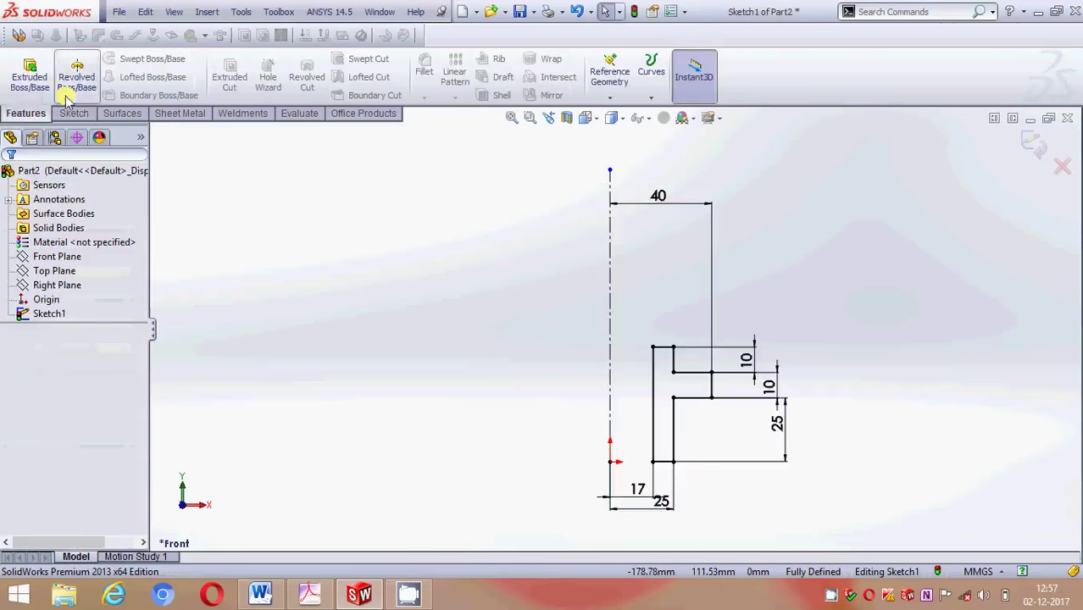
{"action": "left_click", "coordinate": [77, 77]}
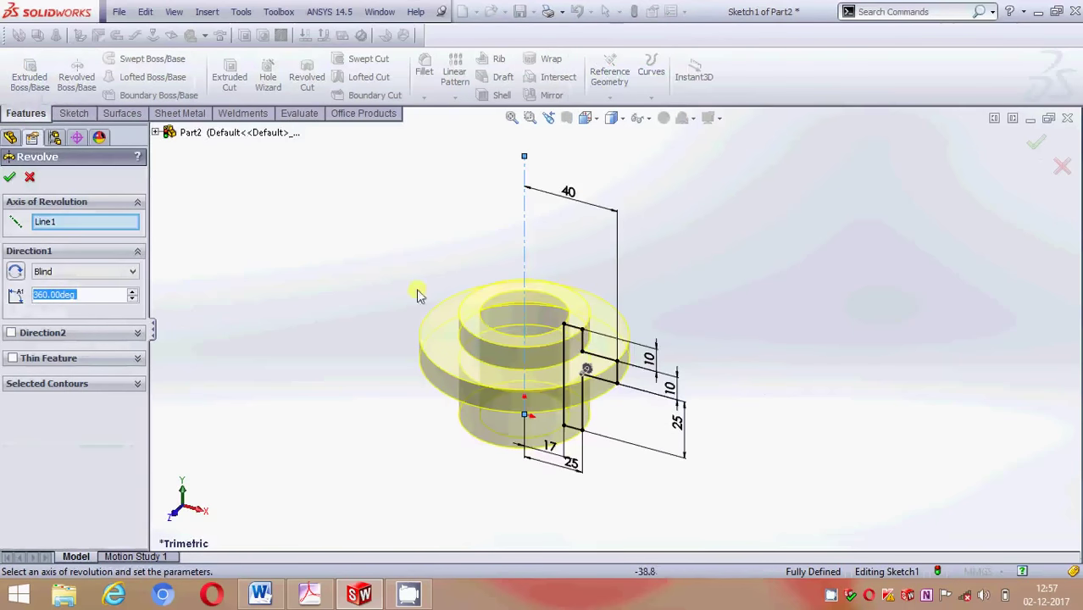
{"action": "left_click", "coordinate": [9, 176]}
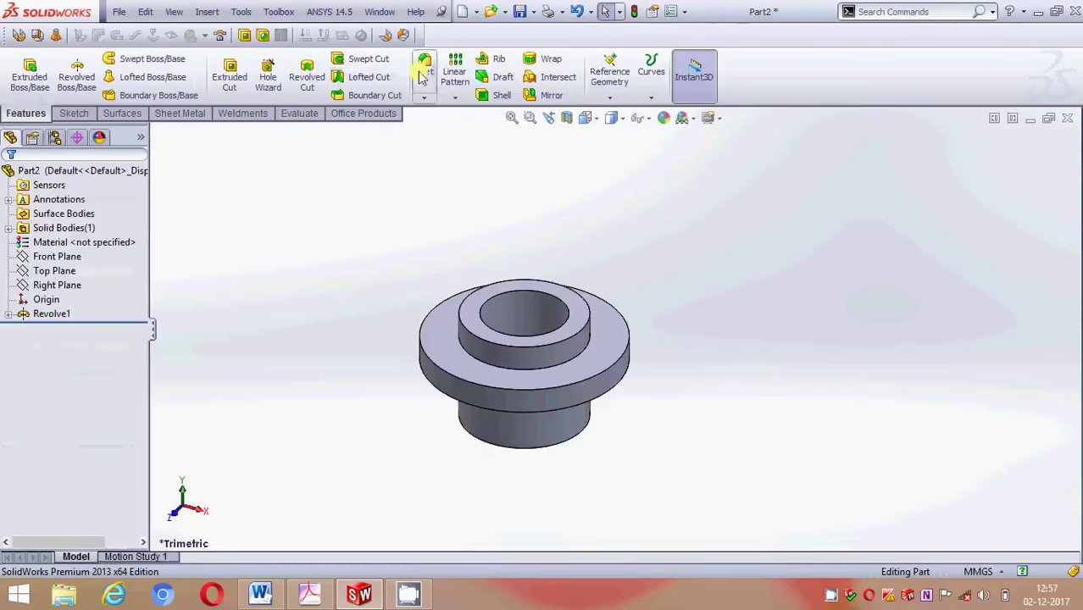
{"action": "left_click", "coordinate": [424, 66]}
Round the flange's top and lower outer edges with a 5 mm fillet
{"action": "scroll", "coordinate": [589, 381], "scroll_direction": "down", "scroll_amount": 3}
{"action": "left_click", "coordinate": [609, 378]}
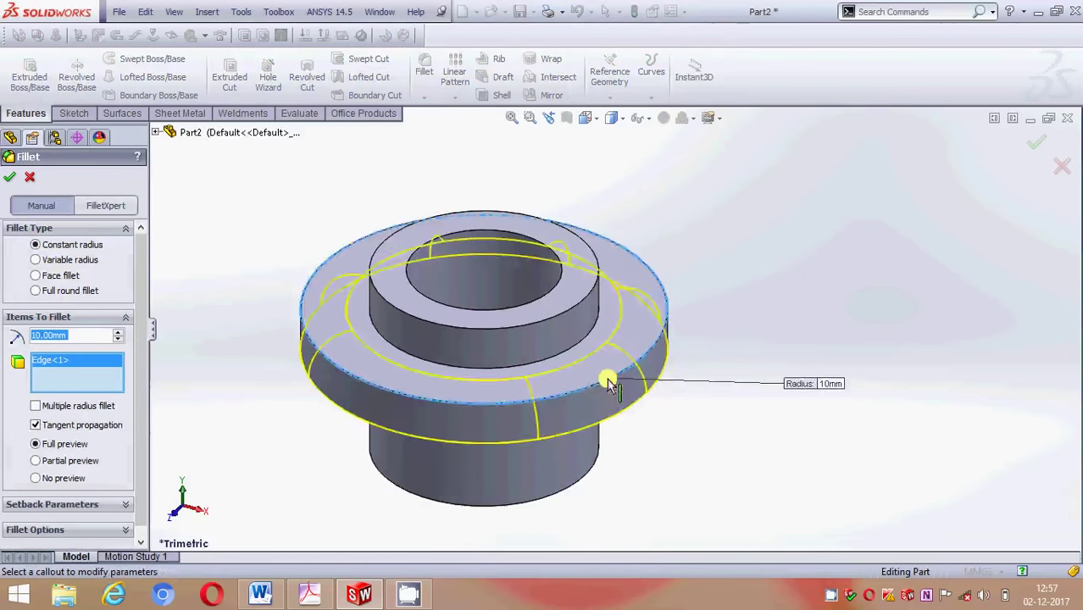
{"action": "middle_click_drag", "start_coordinate": [621, 429], "coordinate": [634, 355]}
{"action": "left_click", "coordinate": [635, 351]}
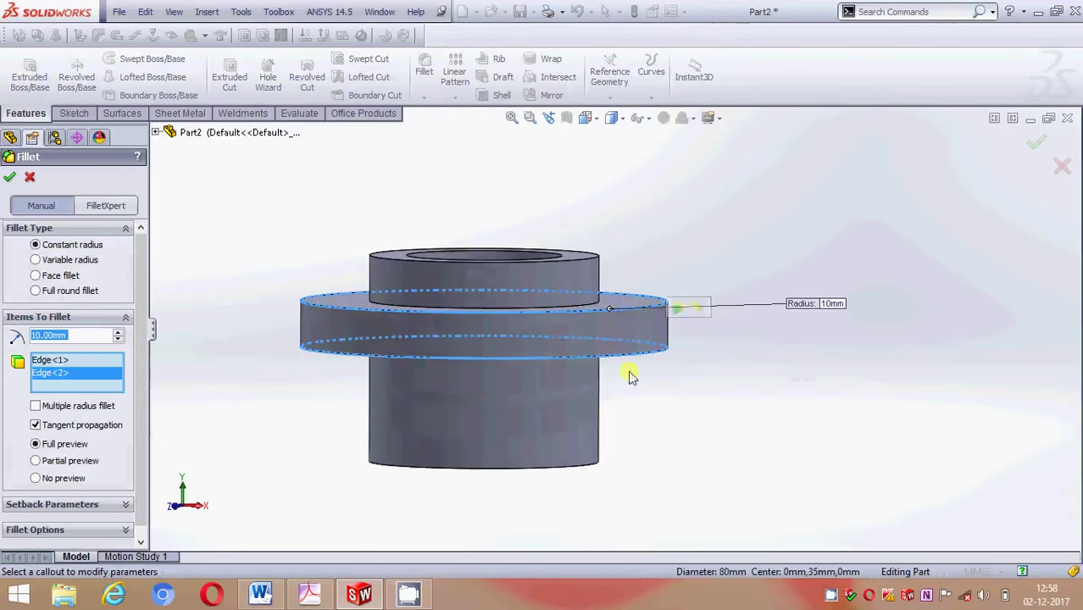
{"action": "type", "text": "5"}
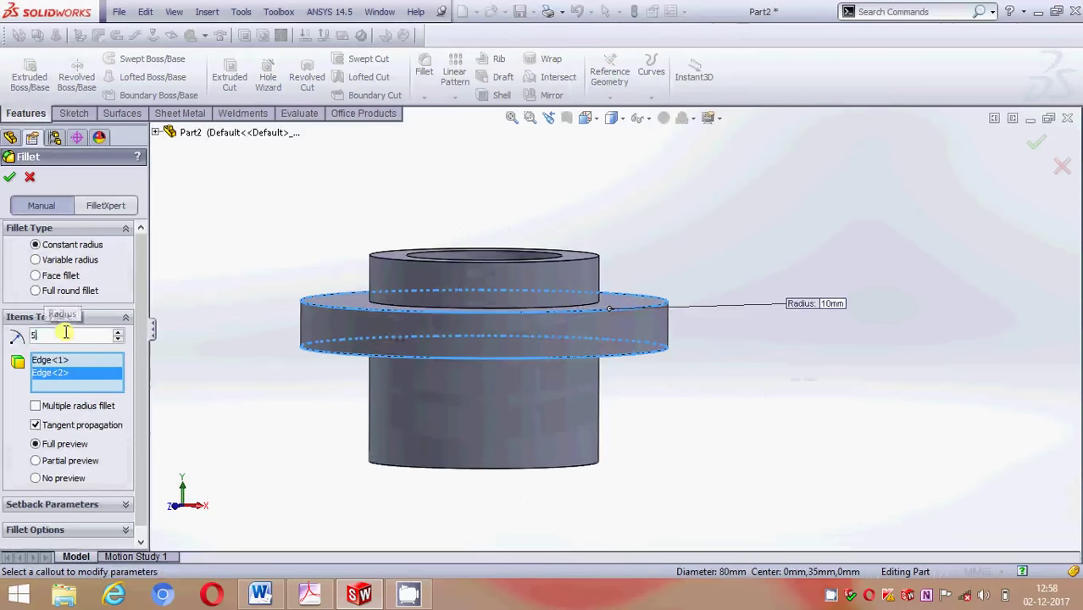
{"action": "key", "text": "Return"}
{"action": "left_click", "coordinate": [11, 179]}
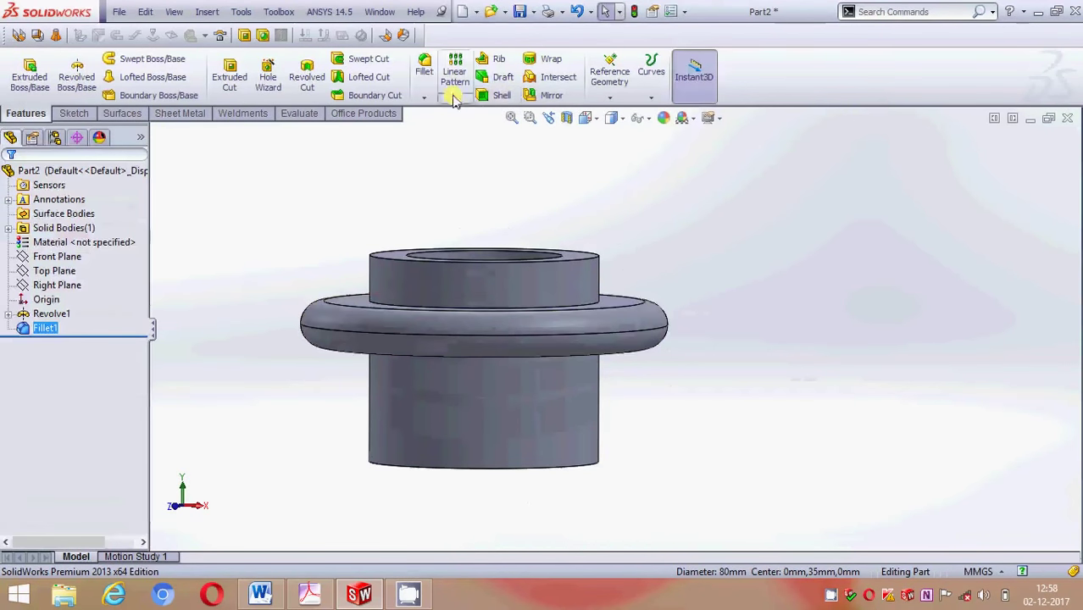
Add a 5 mm fillet to the collar's top edge, then orbit to view the underside
{"action": "left_click", "coordinate": [424, 68]}
{"action": "middle_click_drag", "start_coordinate": [605, 240], "coordinate": [606, 317]}
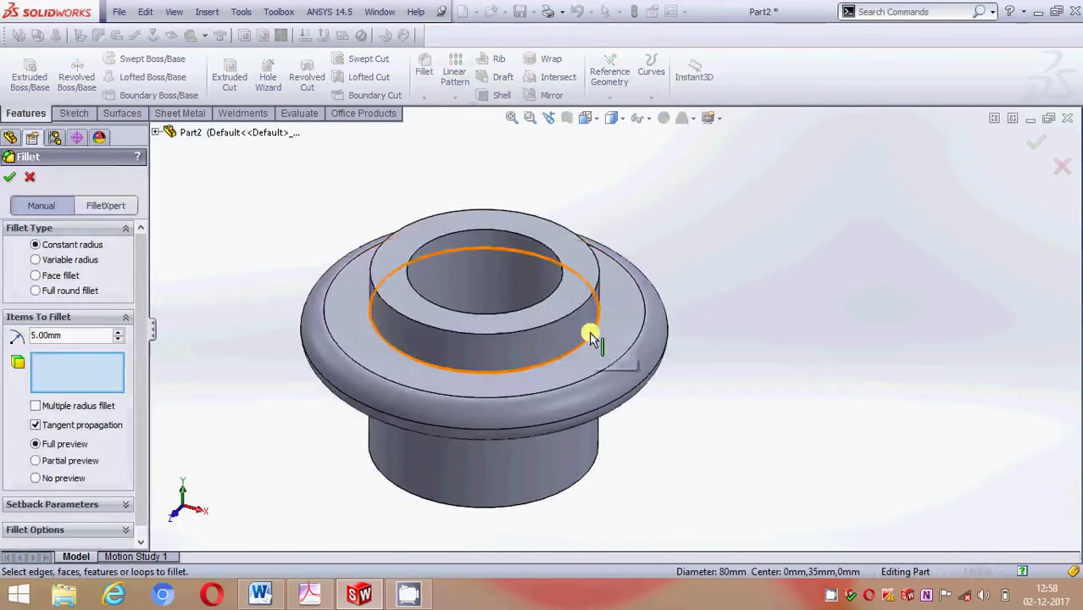
{"action": "left_click", "coordinate": [589, 333]}
{"action": "left_click", "coordinate": [9, 178]}
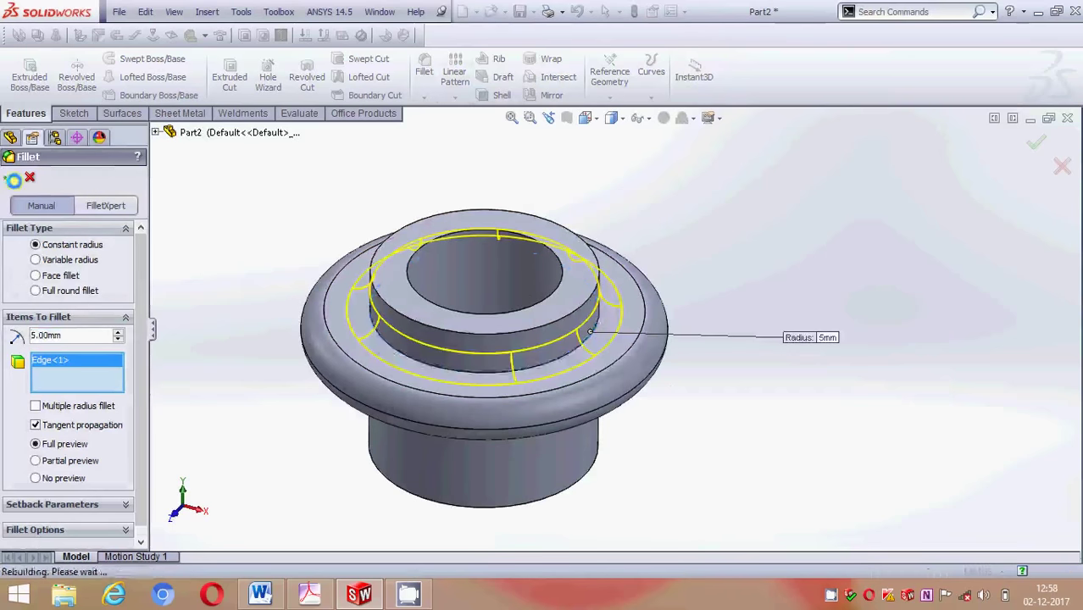
{"action": "middle_click_drag", "start_coordinate": [850, 263], "coordinate": [767, 329]}
{"action": "middle_click_drag", "start_coordinate": [667, 463], "coordinate": [669, 218]}
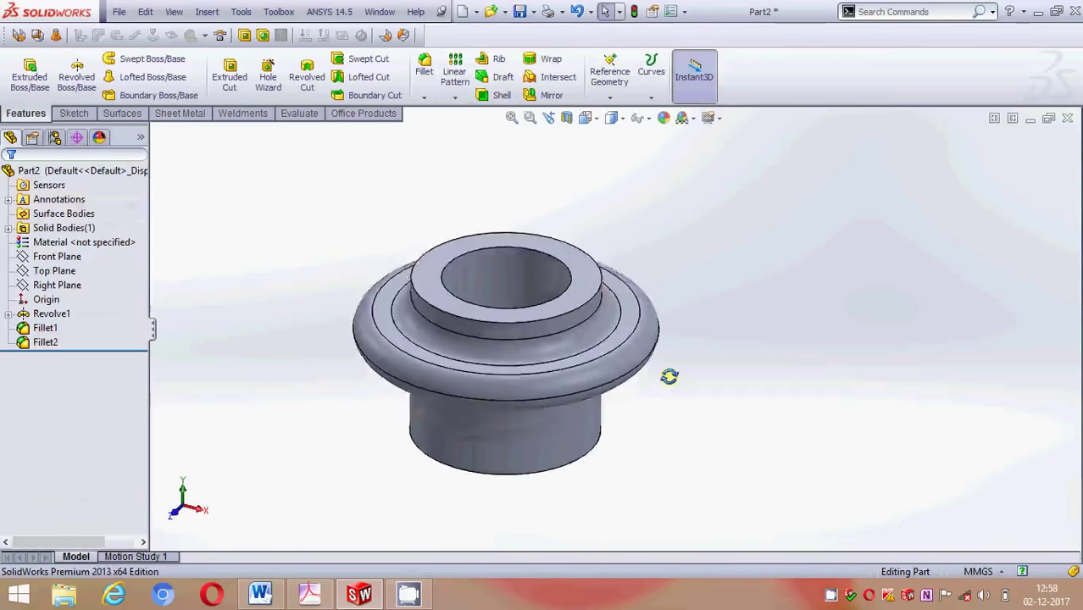
{"action": "scroll", "coordinate": [593, 424], "scroll_direction": "down", "scroll_amount": 2}
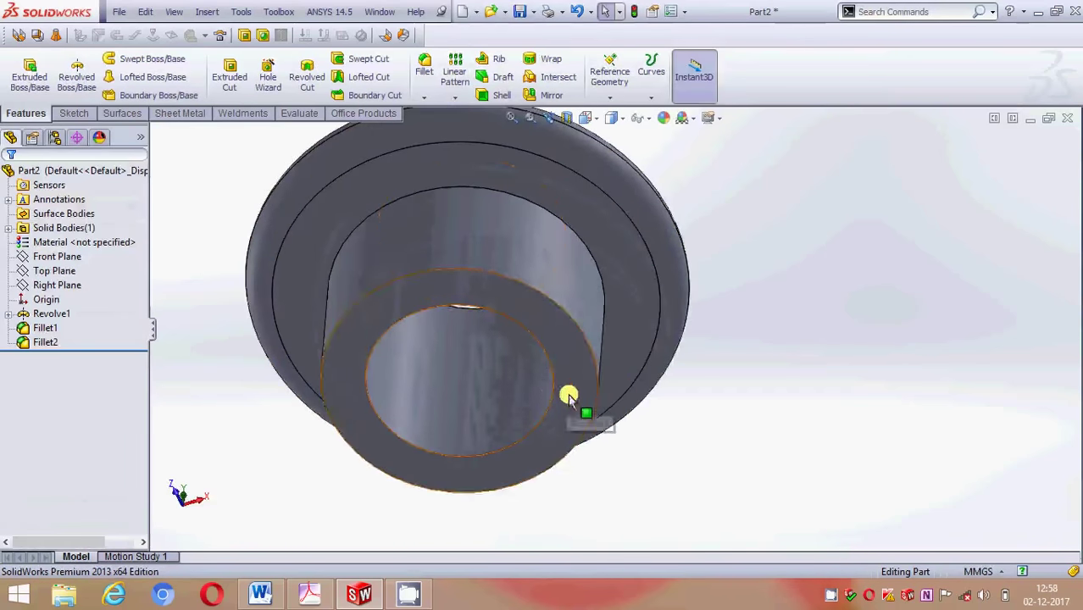
Sketch on the bottom ring face and convert the bore's inner edge into a circle
{"action": "left_click", "coordinate": [568, 392]}
{"action": "left_click", "coordinate": [640, 353]}
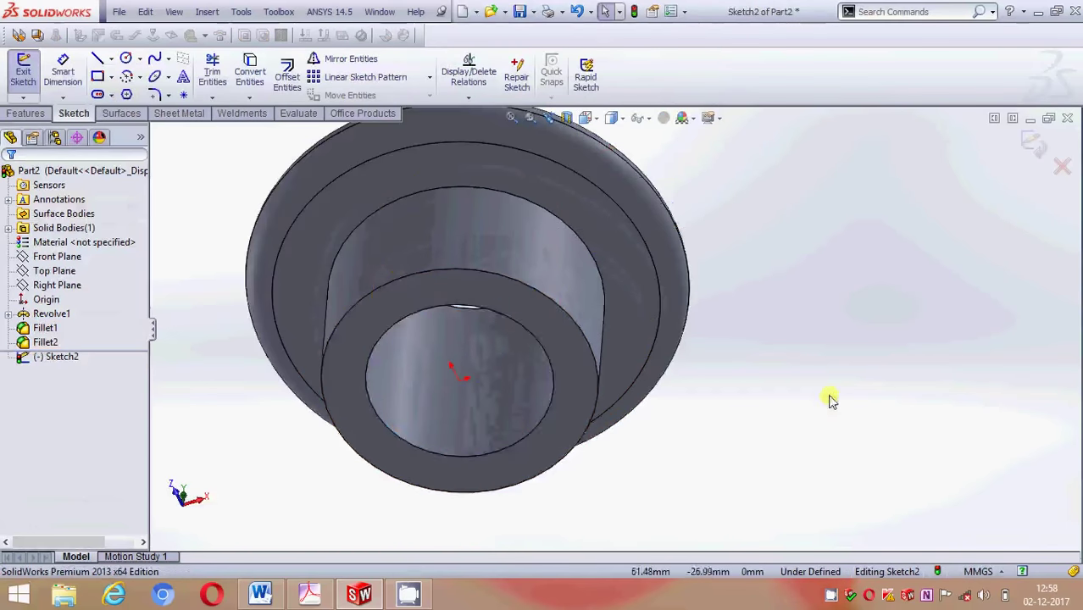
{"action": "left_click", "coordinate": [531, 432]}
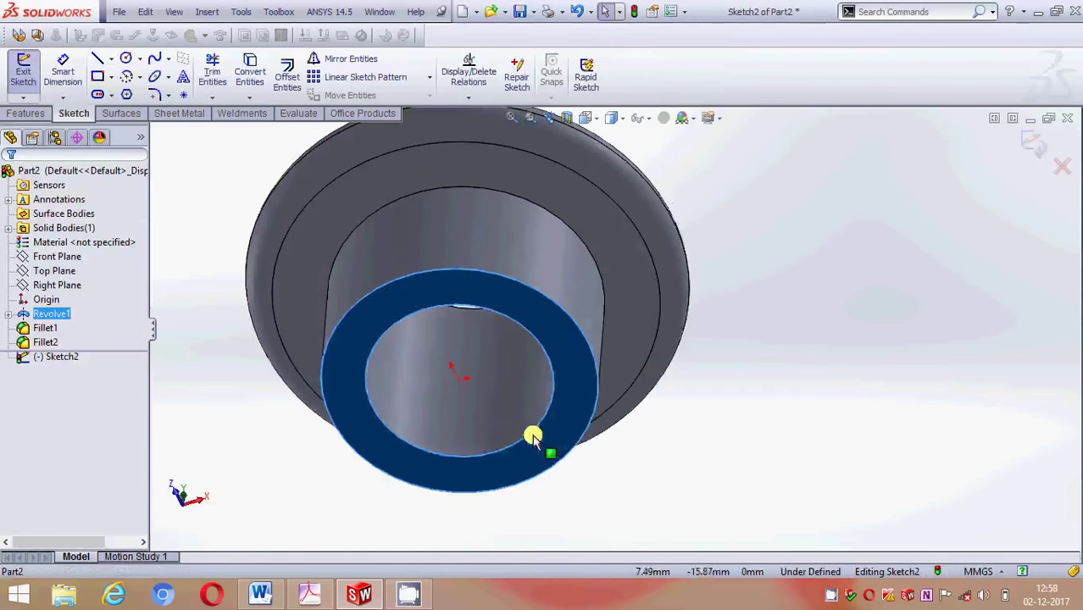
{"action": "left_click", "coordinate": [864, 408]}
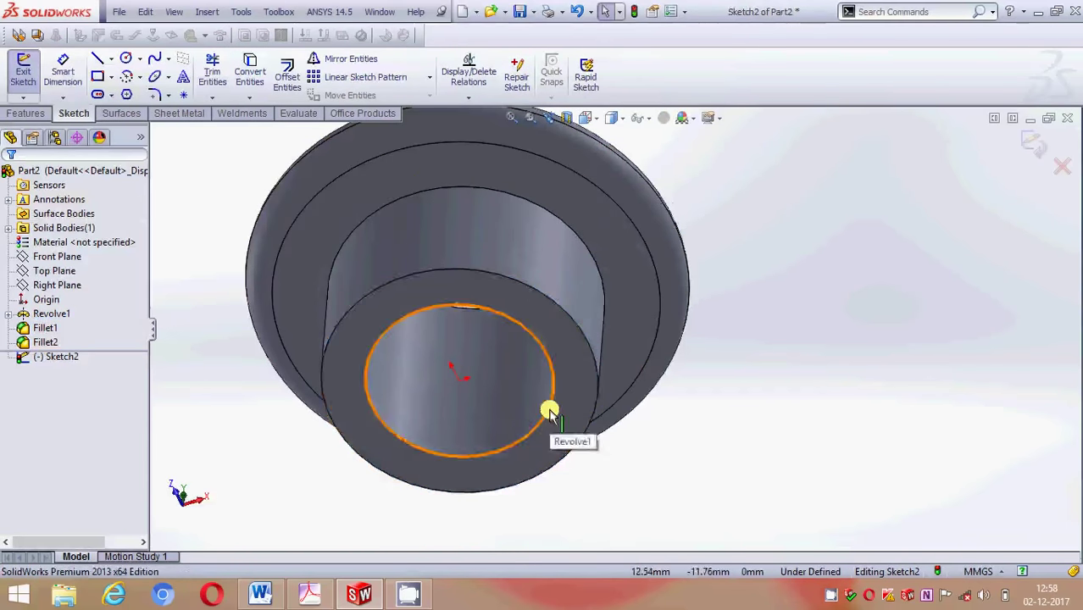
{"action": "left_click", "coordinate": [553, 411]}
{"action": "left_click", "coordinate": [254, 72]}
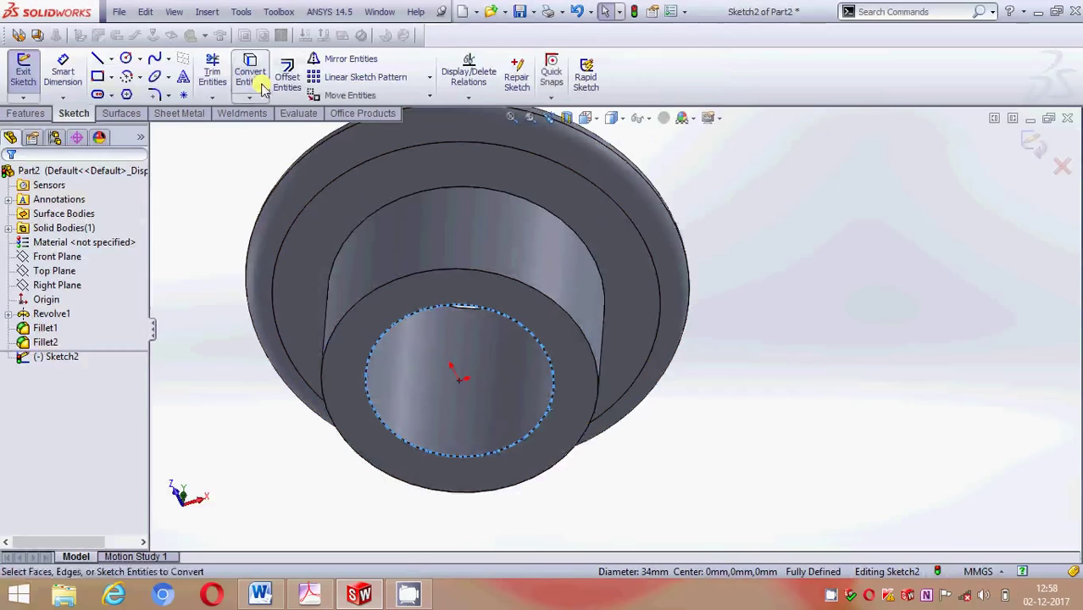
Create a height-and-pitch helix on the circle with 7 mm pitch and 0° start angle
{"action": "left_click", "coordinate": [26, 113]}
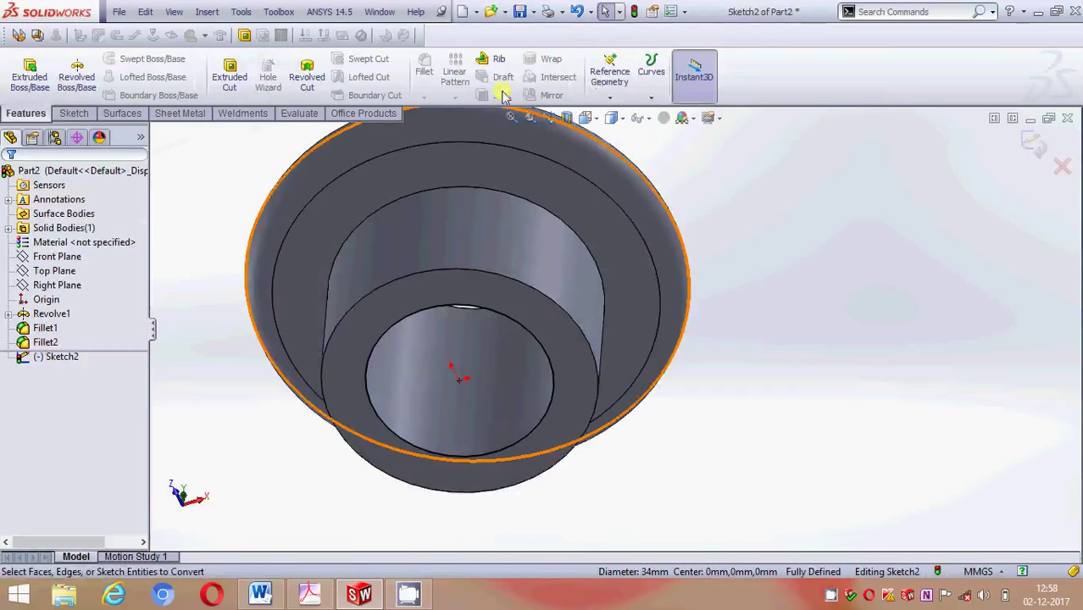
{"action": "left_click", "coordinate": [645, 95]}
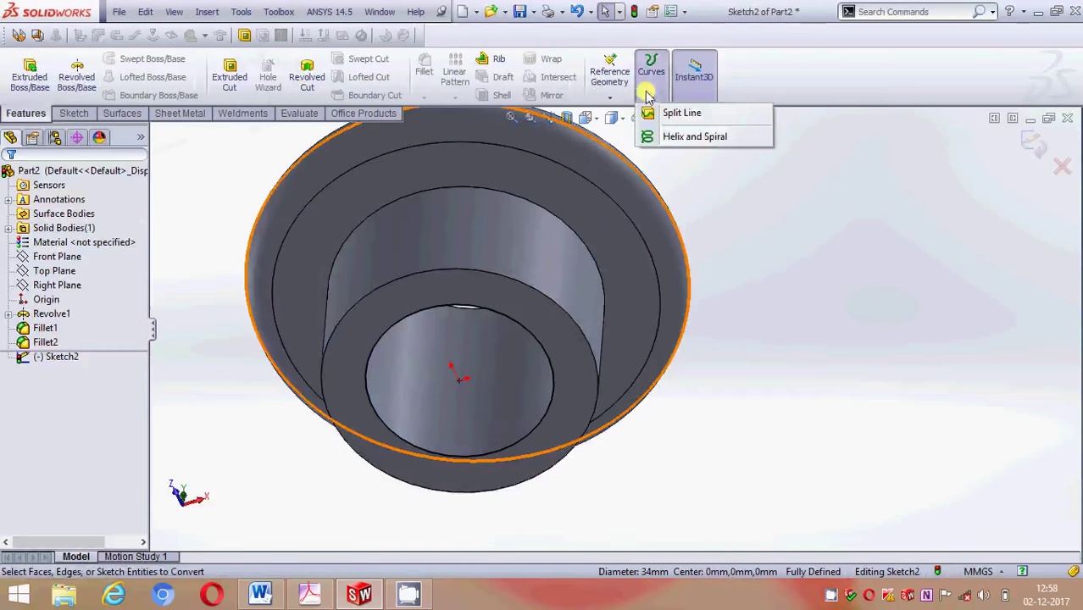
{"action": "left_click", "coordinate": [694, 136]}
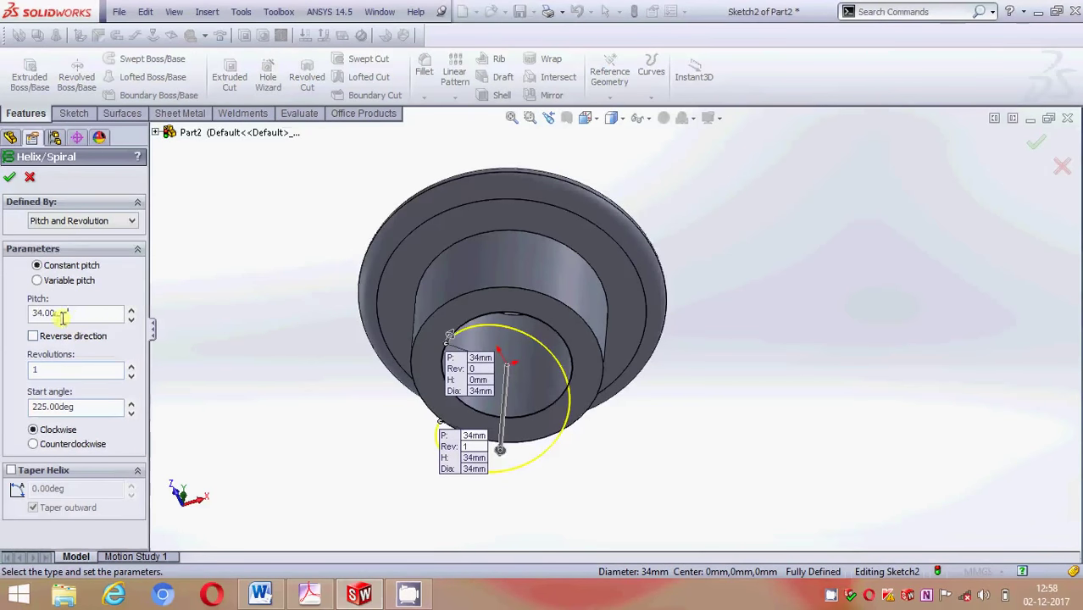
{"action": "left_click", "coordinate": [71, 226]}
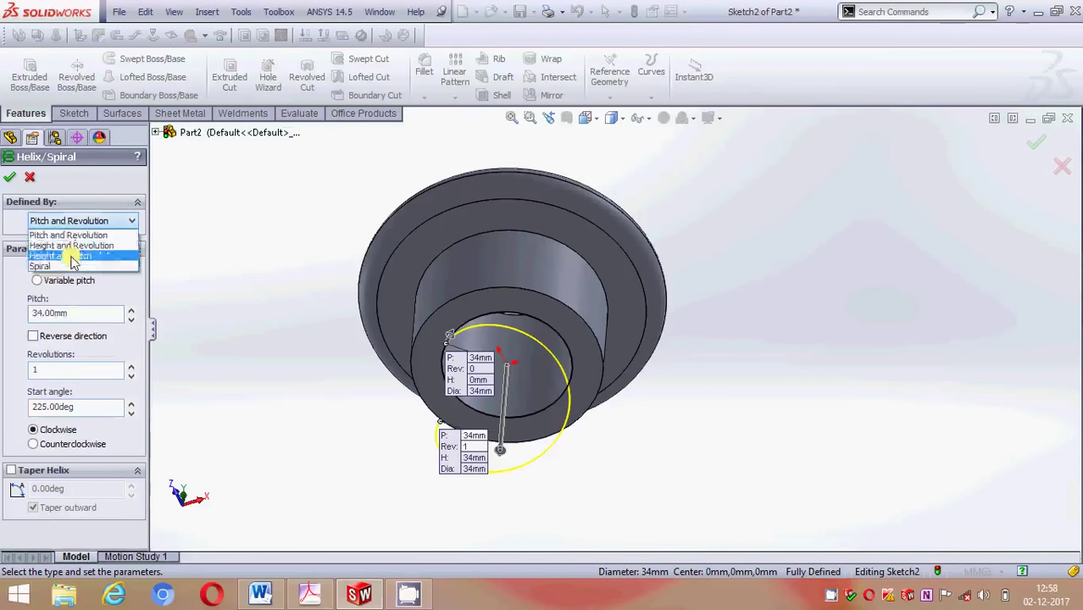
{"action": "left_click", "coordinate": [59, 252]}
{"action": "type", "text": "44"}
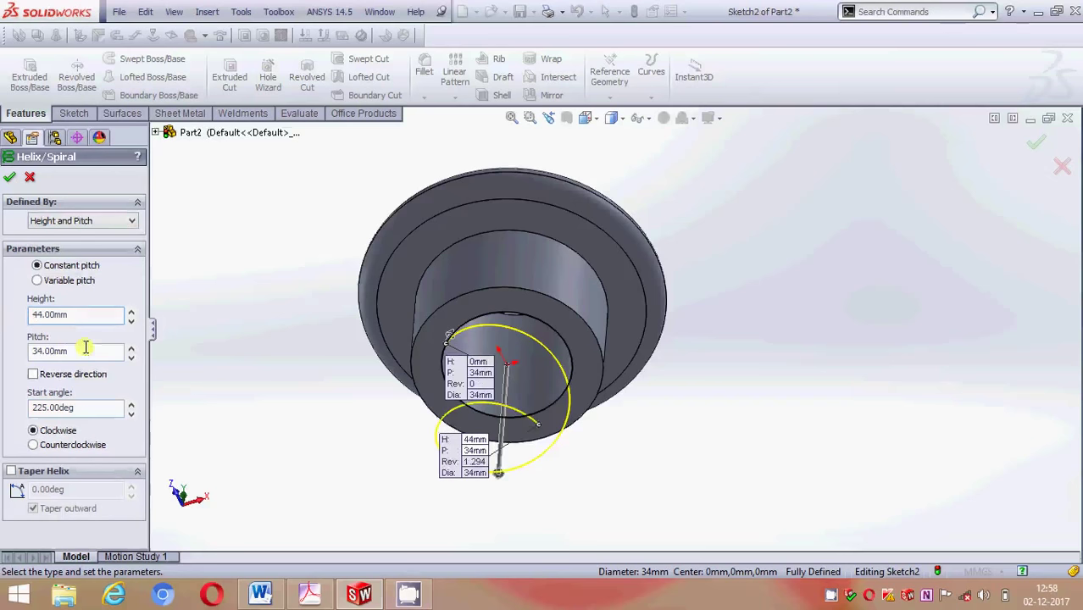
{"action": "type", "text": "7"}
{"action": "key", "text": "Return"}
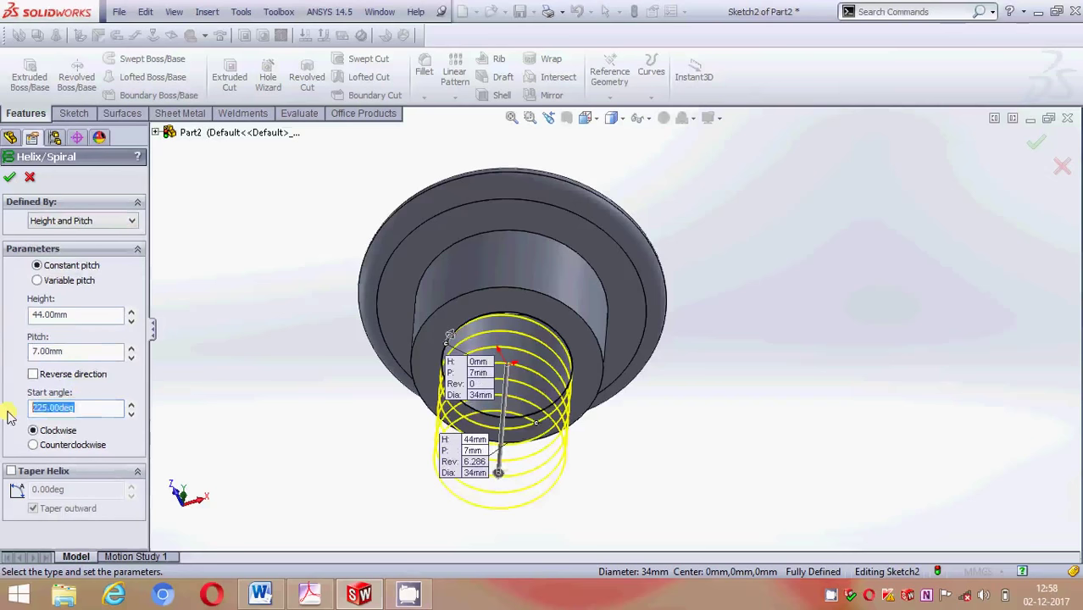
{"action": "type", "text": "0"}
{"action": "key", "text": "Return"}
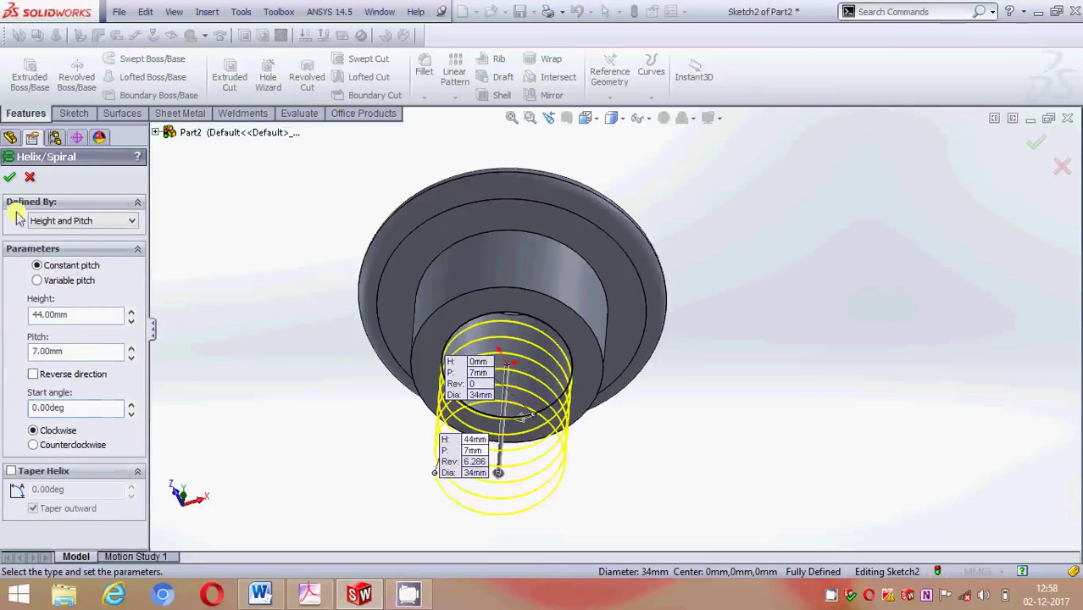
{"action": "left_click", "coordinate": [11, 177]}
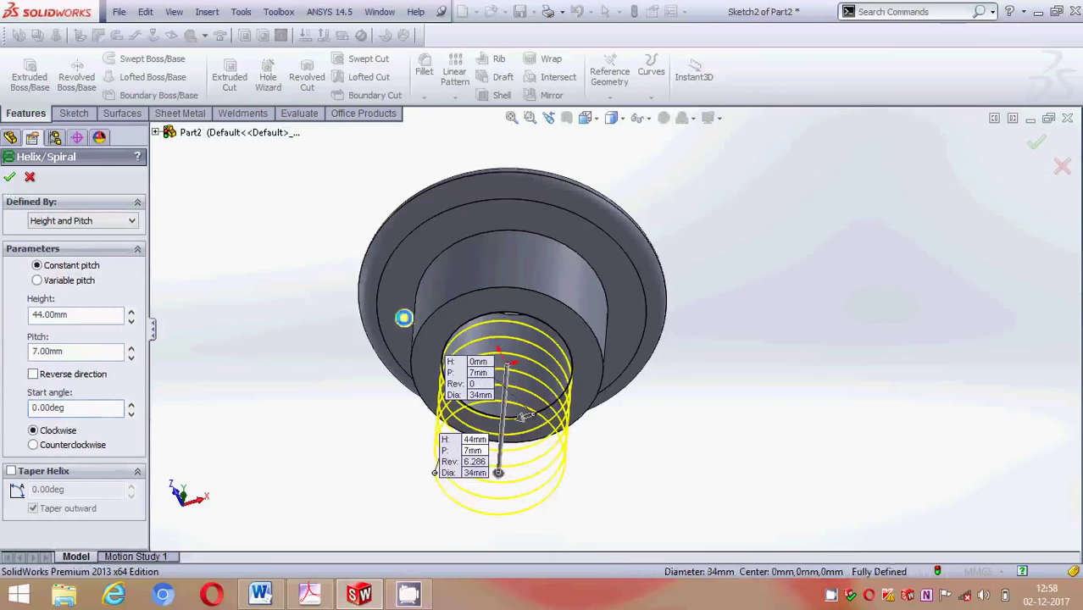
Edit the helix to reverse its direction so it runs up inside the part
{"action": "right_click", "coordinate": [48, 362]}
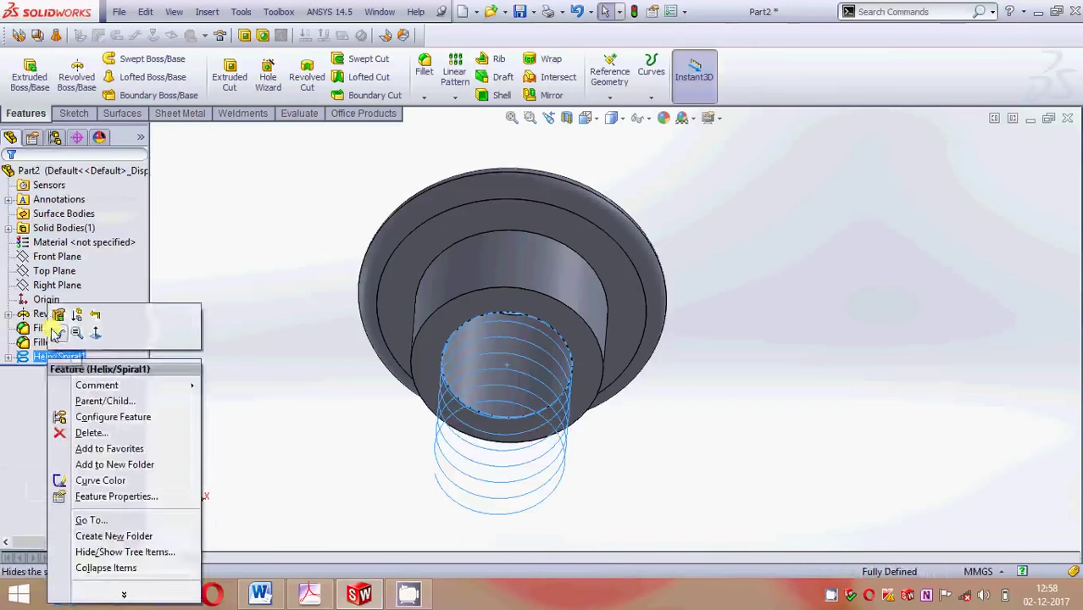
{"action": "left_click", "coordinate": [42, 314]}
{"action": "left_click", "coordinate": [34, 375]}
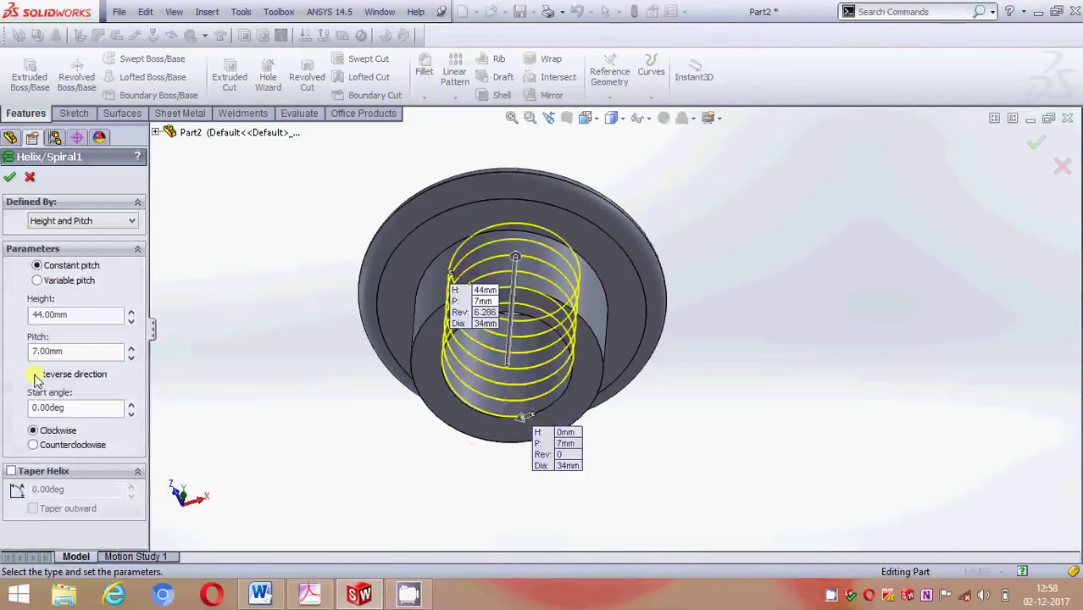
{"action": "left_click", "coordinate": [10, 177]}
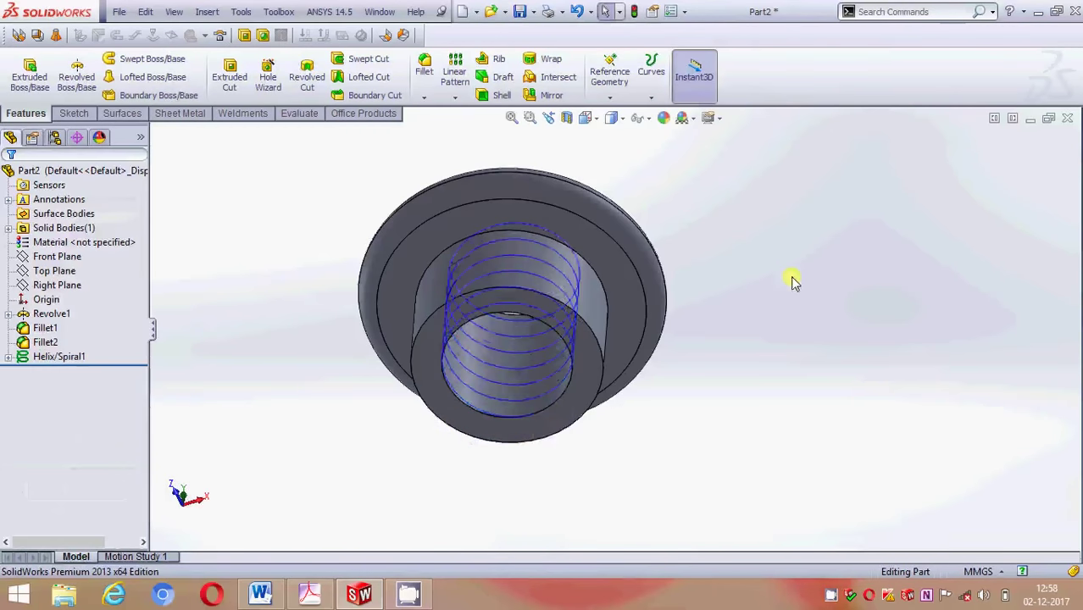
{"action": "scroll", "coordinate": [790, 283], "scroll_direction": "up", "scroll_amount": 2}
Start a sketch on the Right Plane and view it Normal To
{"action": "middle_click_drag", "start_coordinate": [667, 208], "coordinate": [689, 390]}
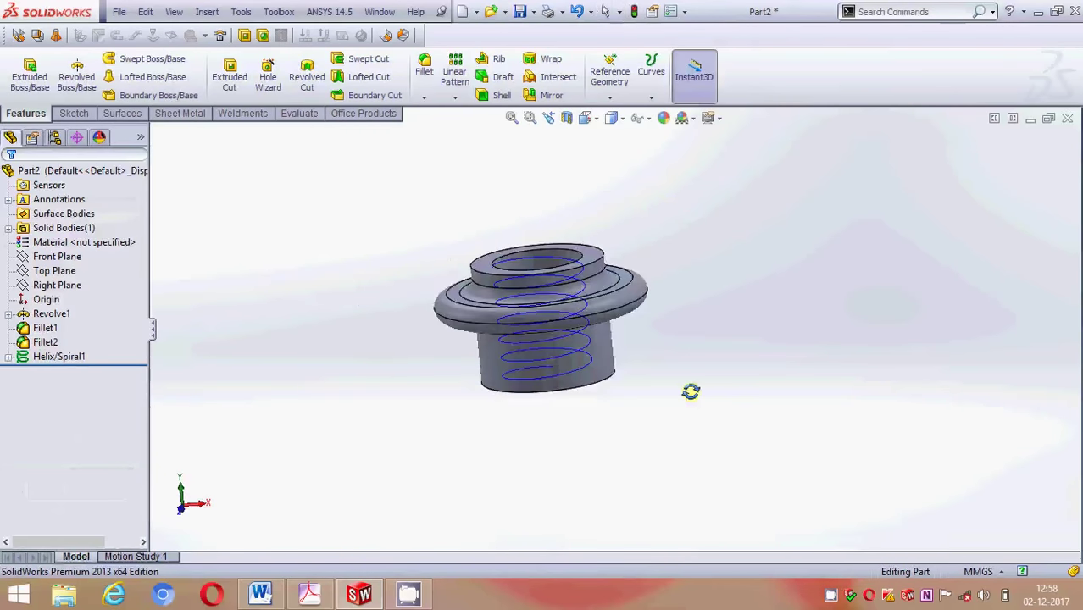
{"action": "left_click", "coordinate": [85, 285]}
{"action": "left_click", "coordinate": [89, 265]}
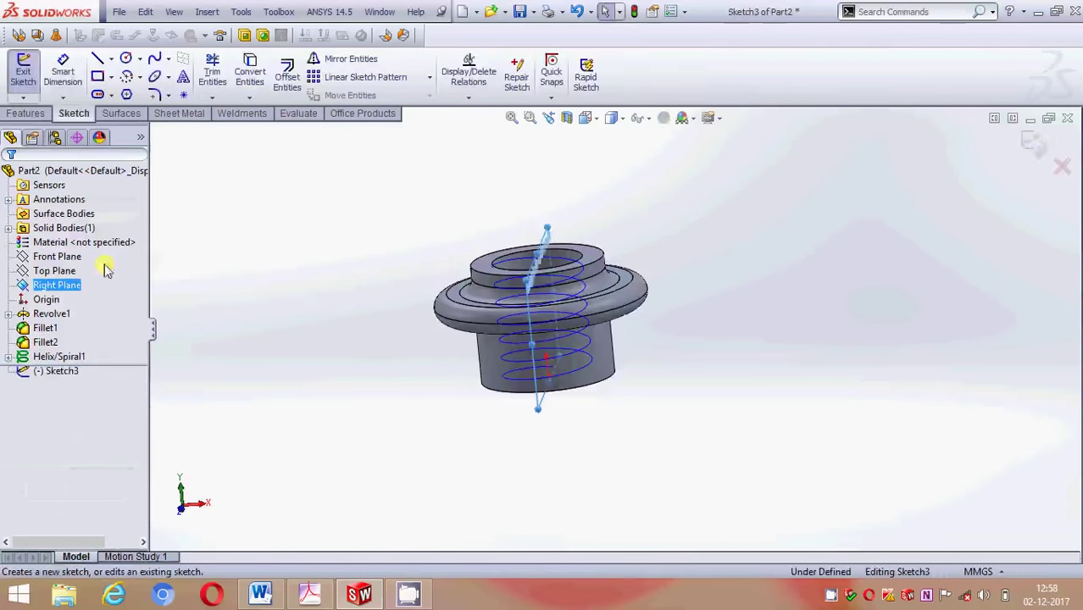
{"action": "left_click", "coordinate": [585, 118]}
{"action": "left_click", "coordinate": [666, 199]}
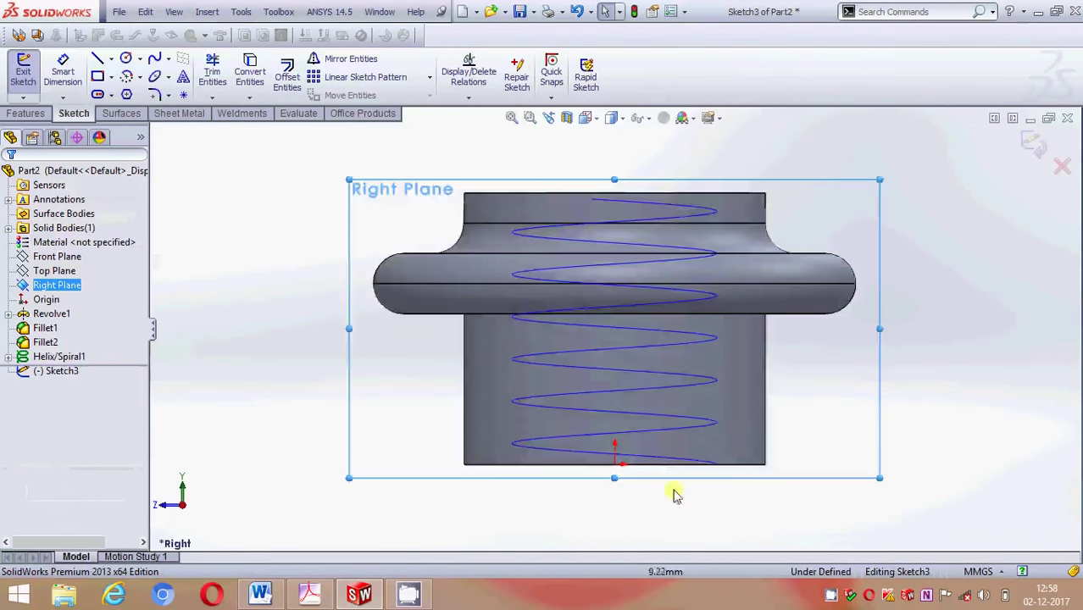
{"action": "scroll", "coordinate": [708, 481], "scroll_direction": "down", "scroll_amount": 3}
{"action": "scroll", "coordinate": [708, 481], "scroll_direction": "down", "scroll_amount": 2}
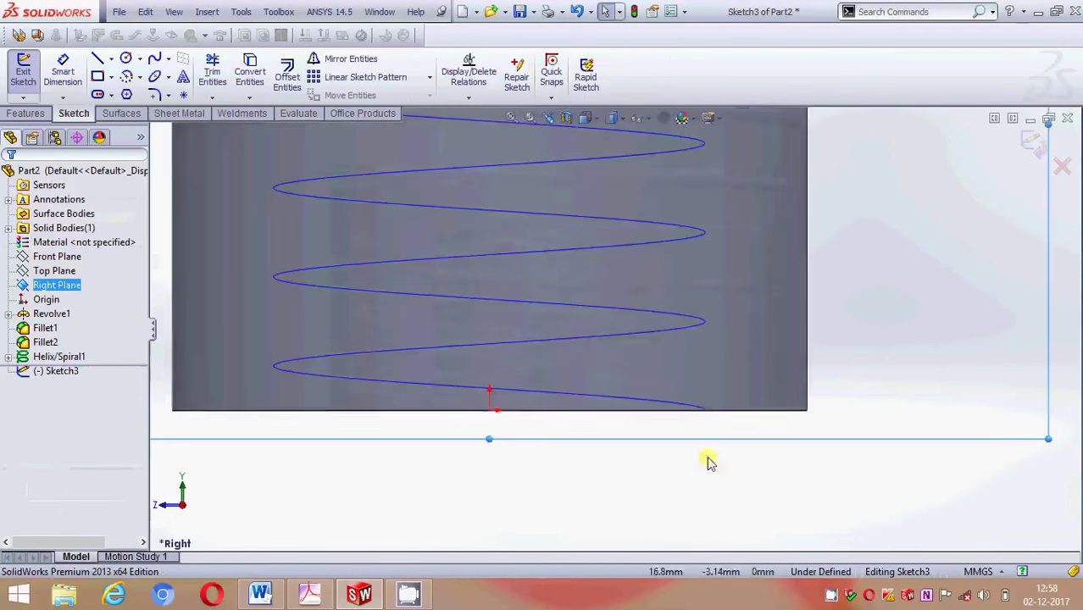
Draw a small corner rectangle anchored at the helix's lower end
{"action": "left_click", "coordinate": [113, 78]}
{"action": "left_click", "coordinate": [163, 95]}
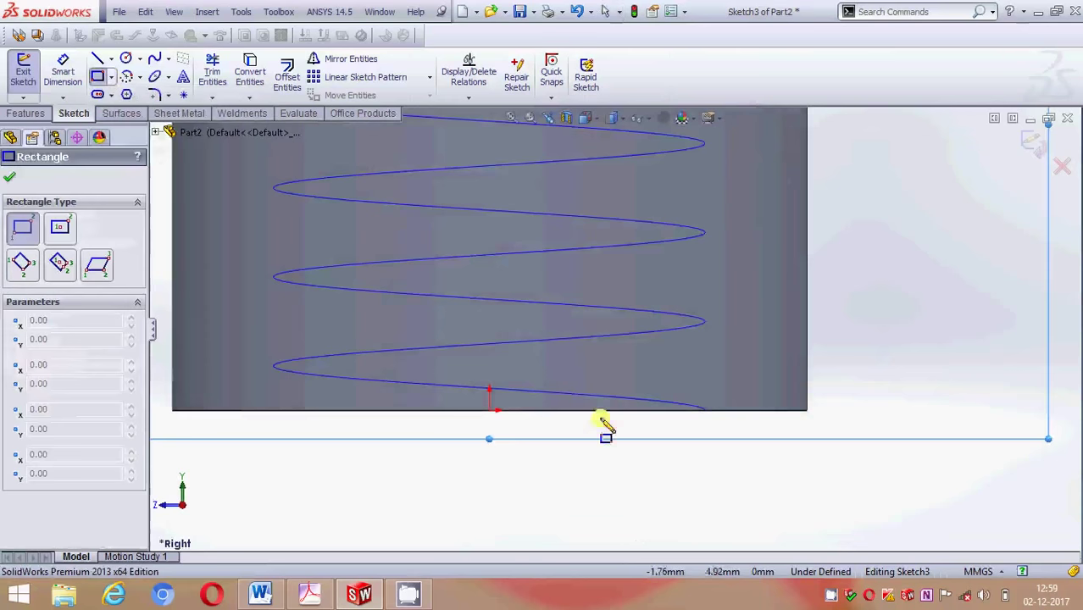
{"action": "left_click", "coordinate": [704, 411]}
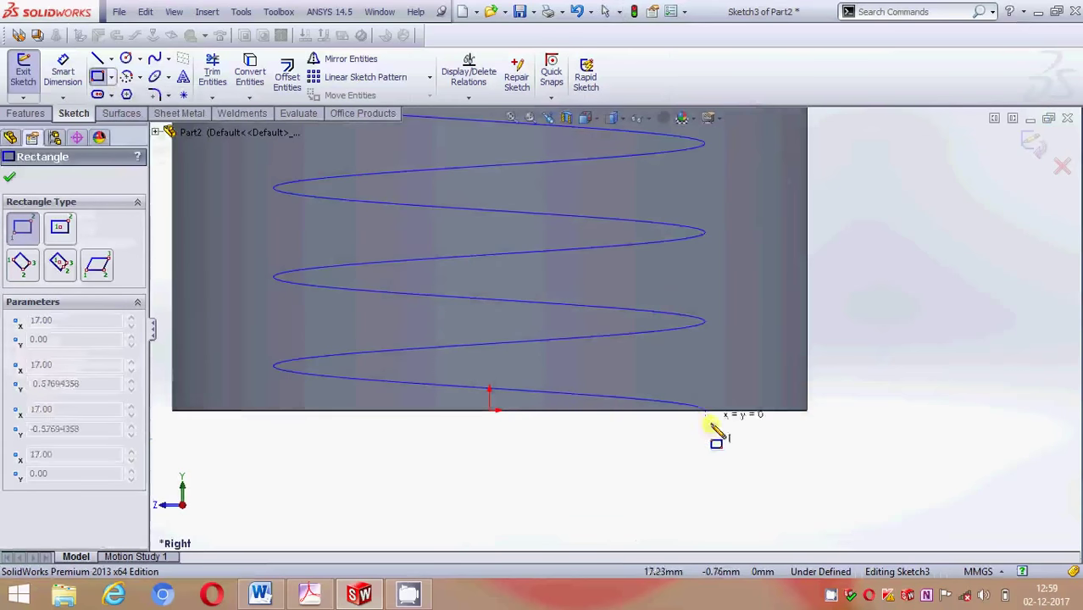
{"action": "left_click", "coordinate": [755, 458]}
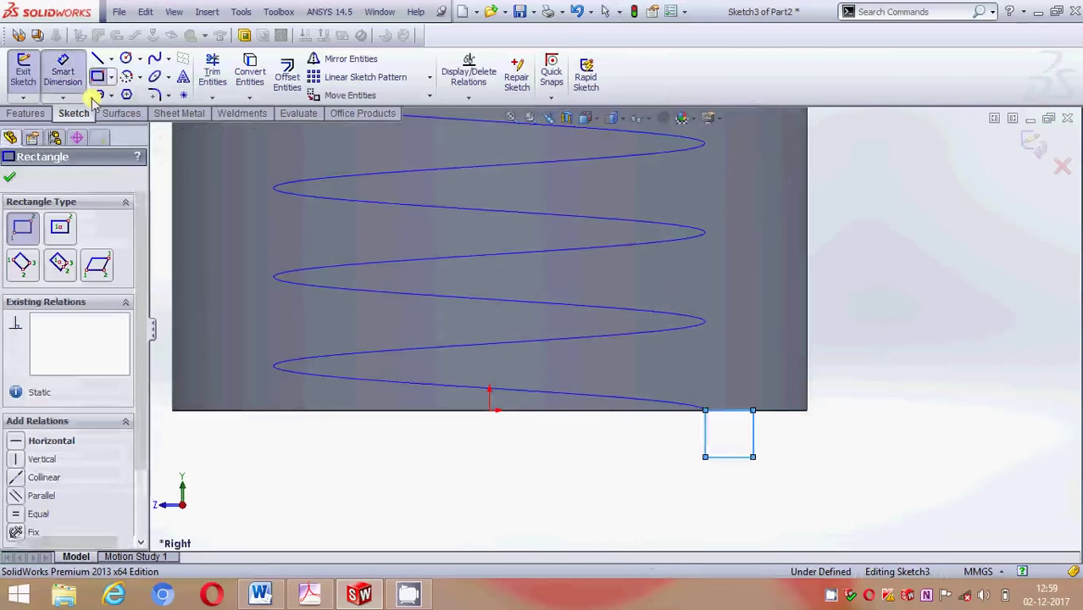
Dimension the square's vertical and bottom sides to 4 mm each
{"action": "left_click", "coordinate": [63, 71]}
{"action": "left_click", "coordinate": [757, 449]}
{"action": "left_click", "coordinate": [792, 448]}
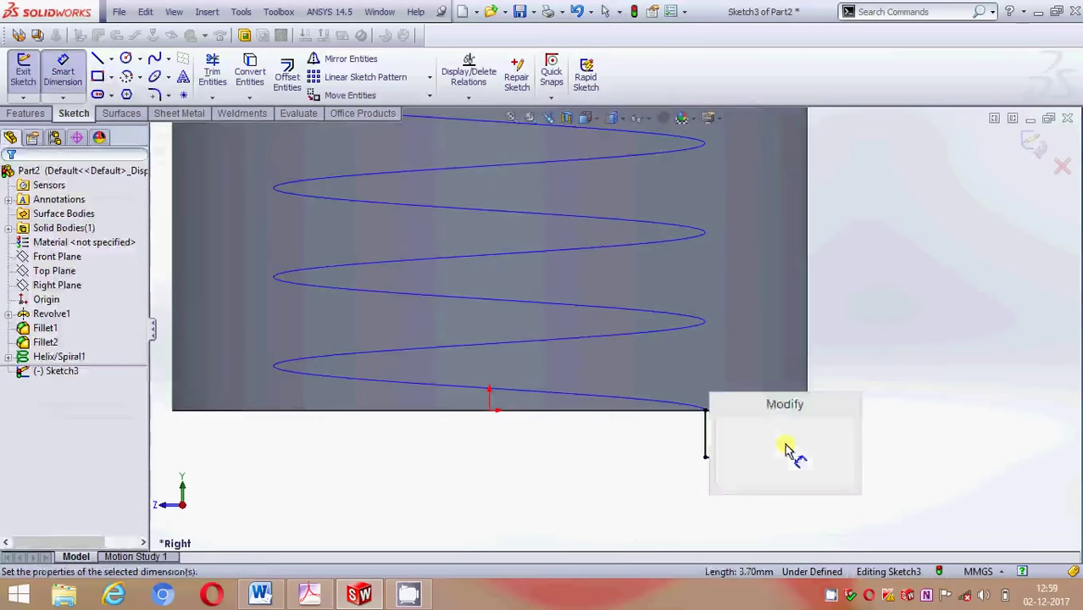
{"action": "type", "text": "4"}
{"action": "key", "text": "Return"}
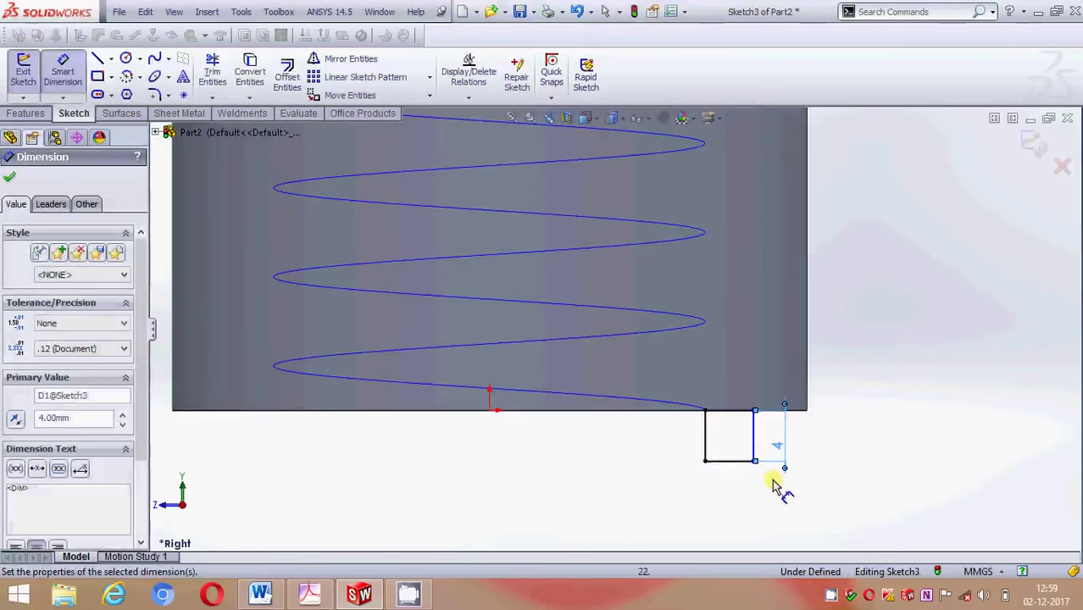
{"action": "left_click", "coordinate": [739, 462]}
{"action": "left_click", "coordinate": [733, 492]}
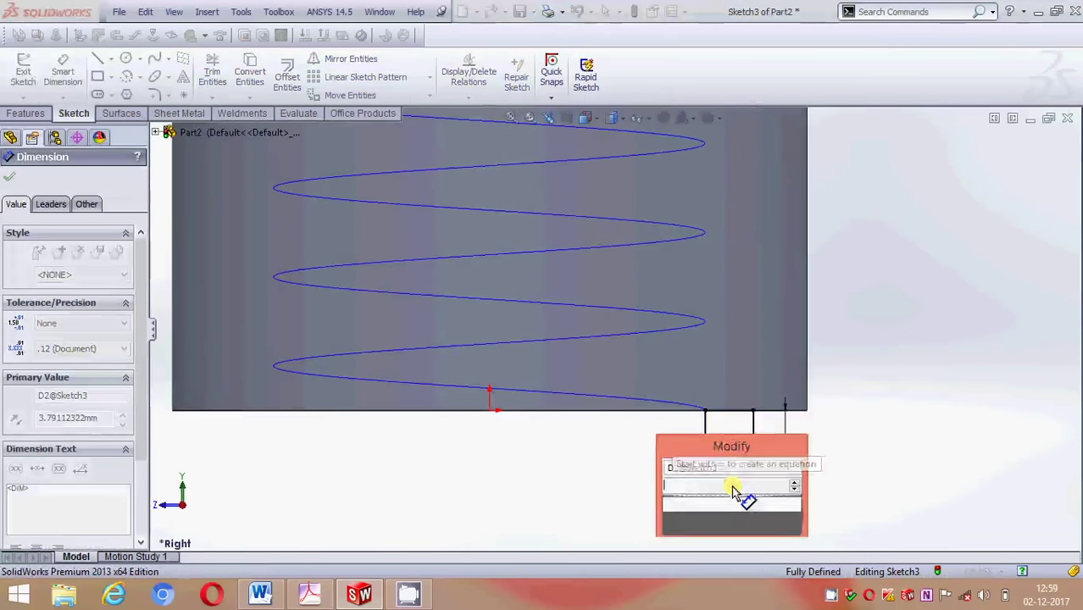
{"action": "type", "text": "4"}
{"action": "key", "text": "Return"}
{"action": "scroll", "coordinate": [734, 491], "scroll_direction": "up", "scroll_amount": 2}
{"action": "scroll", "coordinate": [736, 489], "scroll_direction": "up", "scroll_amount": 2}
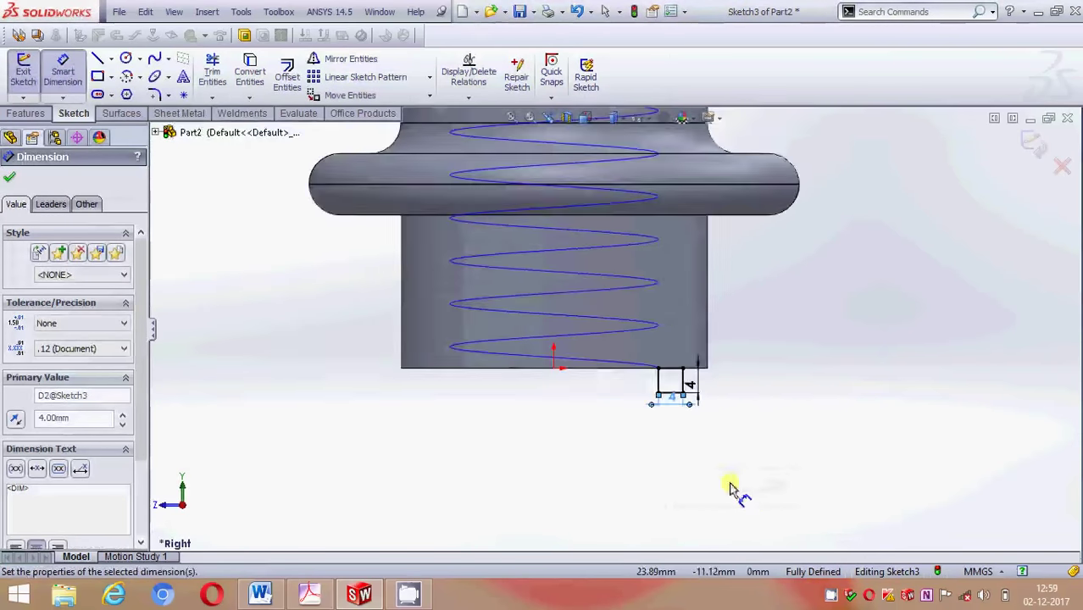
{"action": "left_click", "coordinate": [11, 185]}
{"action": "left_click", "coordinate": [25, 112]}
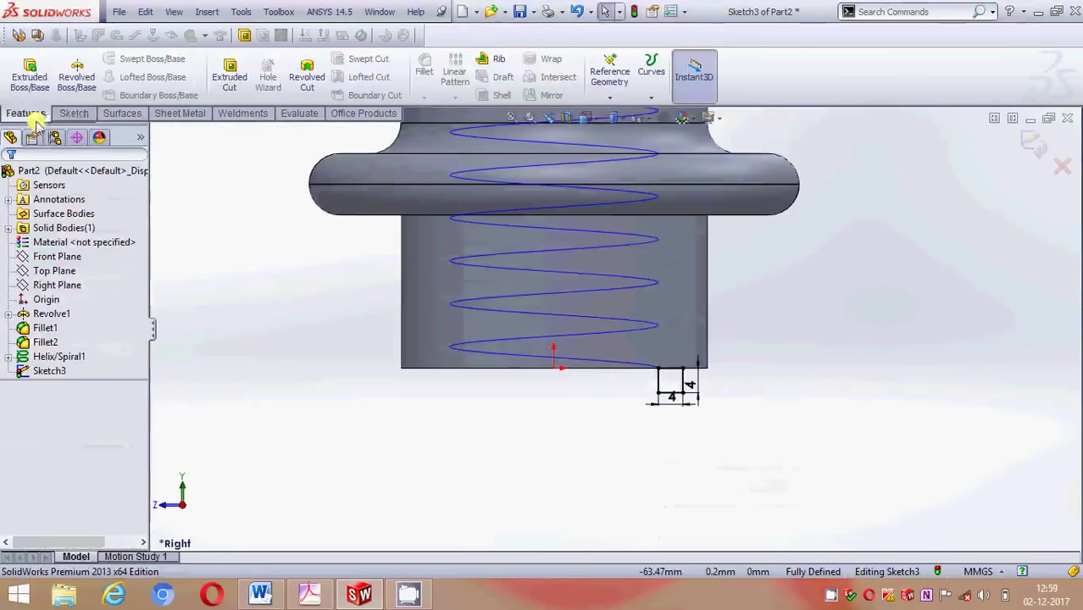
Create a swept cut with Sketch3 as the profile and the helix as the path to thread the bore
{"action": "left_click", "coordinate": [1034, 144]}
{"action": "left_click", "coordinate": [368, 59]}
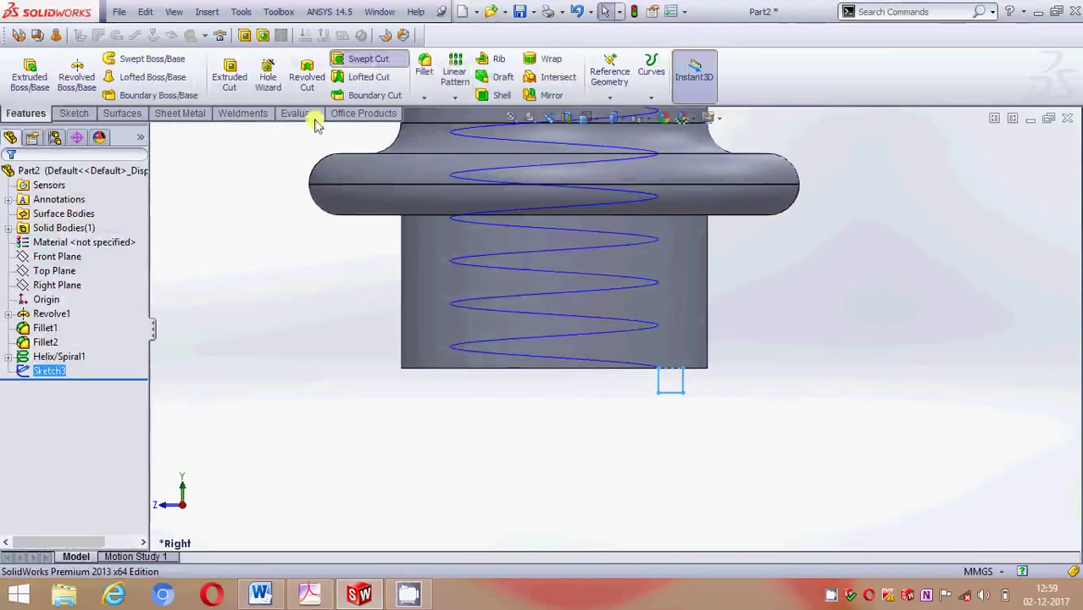
{"action": "left_click", "coordinate": [85, 245]}
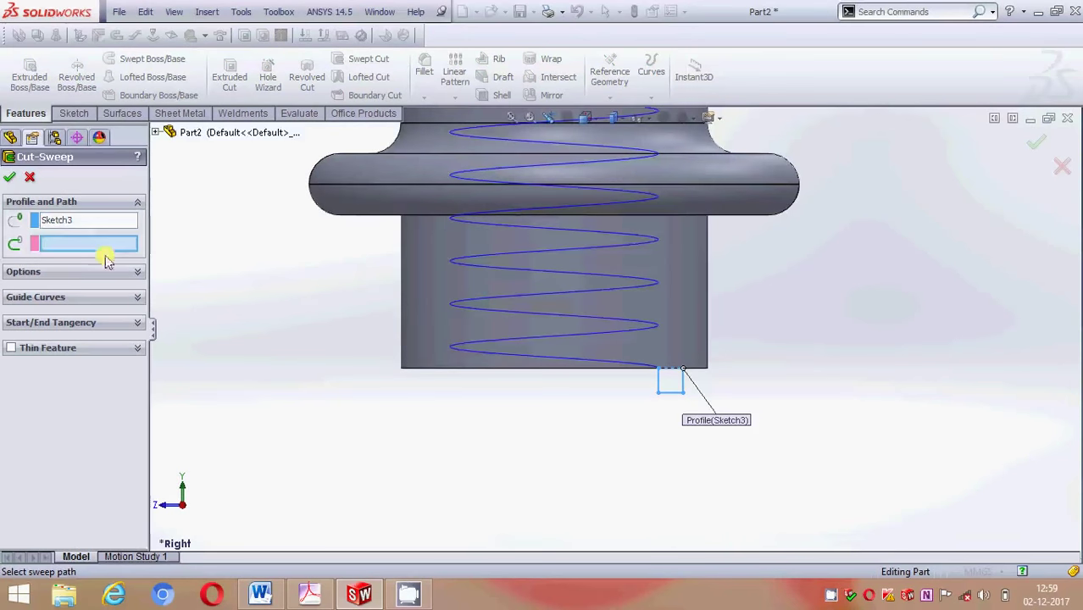
{"action": "left_click", "coordinate": [456, 349]}
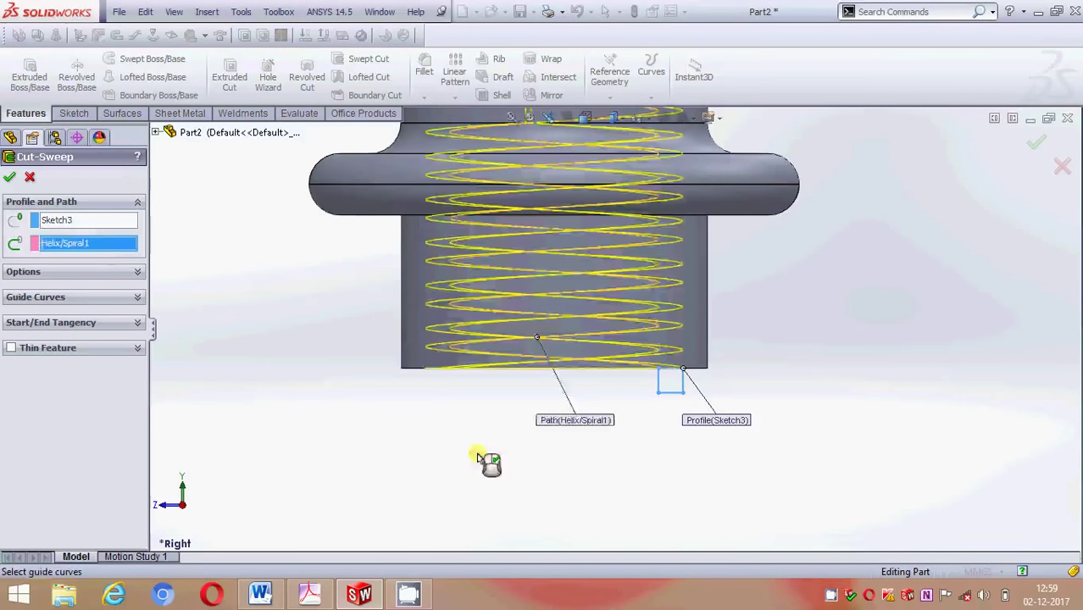
{"action": "left_click", "coordinate": [8, 175]}
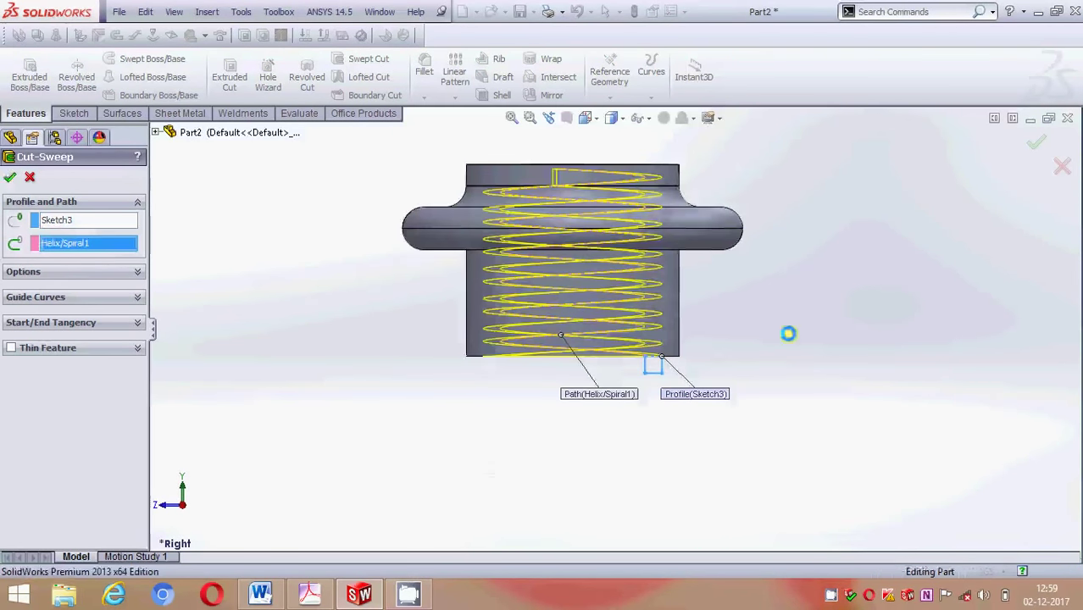
Orbit and zoom around the part to inspect the square thread in the bore and top face
{"action": "scroll", "coordinate": [678, 280], "scroll_direction": "up", "scroll_amount": 2}
{"action": "middle_click_drag", "start_coordinate": [606, 207], "coordinate": [604, 363]}
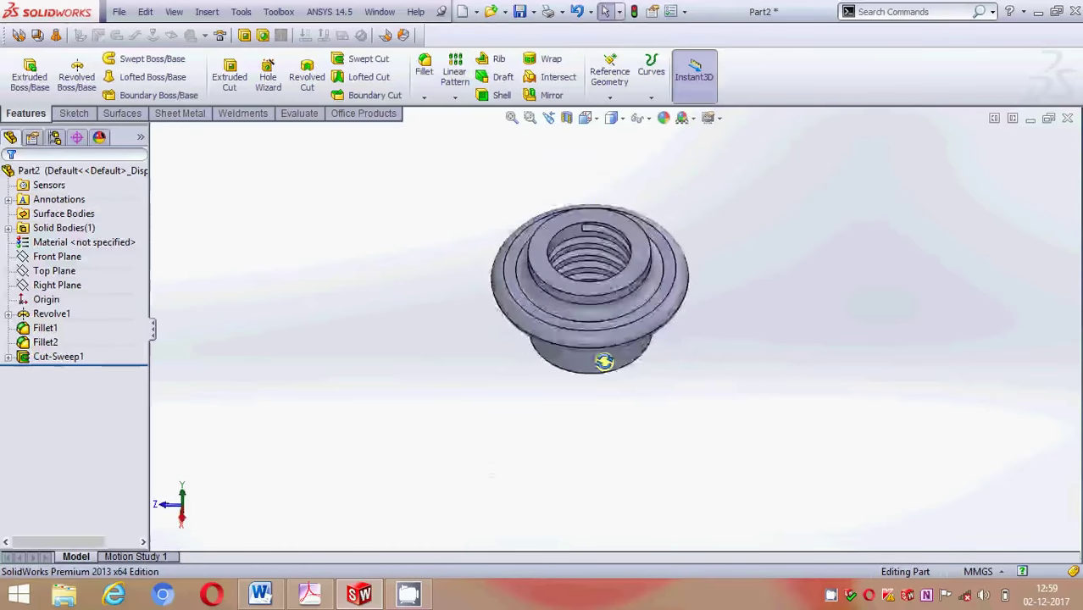
{"action": "scroll", "coordinate": [610, 322], "scroll_direction": "down", "scroll_amount": 4}
{"action": "mouse_move", "coordinate": [617, 278]}
{"action": "middle_mouse_down"}
{"action": "mouse_move", "coordinate": [584, 217]}
{"action": "mouse_move", "coordinate": [581, 261]}
{"action": "middle_mouse_up"}
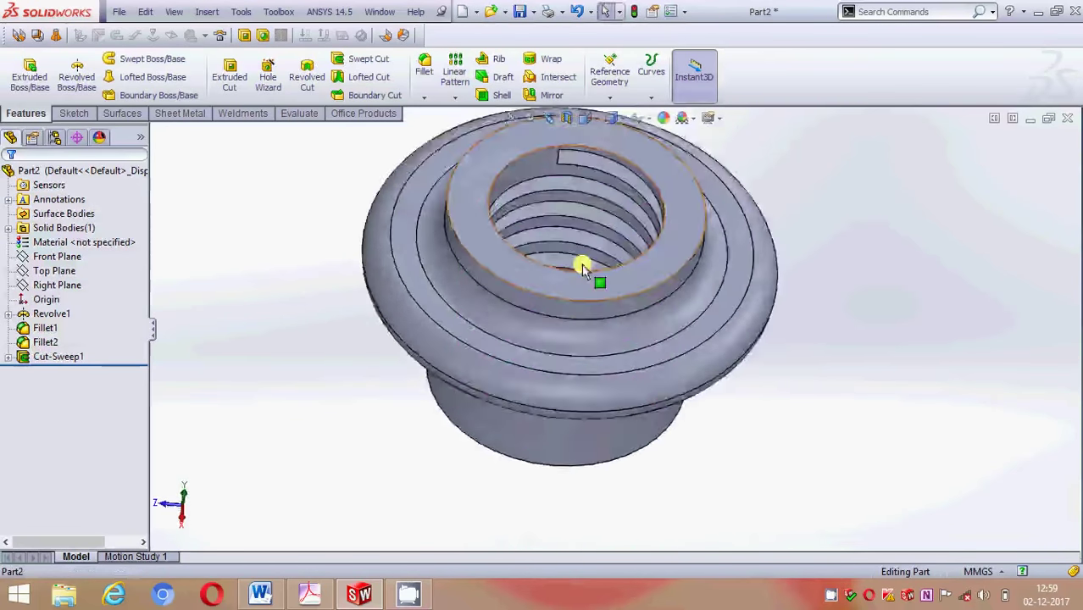
{"action": "scroll", "coordinate": [568, 430], "scroll_direction": "up", "scroll_amount": 3}
{"action": "mouse_move", "coordinate": [568, 431]}
{"action": "middle_mouse_down"}
{"action": "mouse_move", "coordinate": [595, 157]}
{"action": "mouse_move", "coordinate": [575, 375]}
{"action": "middle_mouse_up"}
{"action": "scroll", "coordinate": [573, 307], "scroll_direction": "down", "scroll_amount": 4}
{"action": "scroll", "coordinate": [575, 374], "scroll_direction": "up", "scroll_amount": 3}
{"action": "scroll", "coordinate": [570, 399], "scroll_direction": "up", "scroll_amount": 2}
{"action": "mouse_move", "coordinate": [599, 166]}
{"action": "middle_mouse_down"}
{"action": "mouse_move", "coordinate": [590, 374]}
{"action": "mouse_move", "coordinate": [610, 273]}
{"action": "middle_mouse_up"}
{"action": "scroll", "coordinate": [609, 273], "scroll_direction": "down", "scroll_amount": 2}
{"action": "scroll", "coordinate": [599, 266], "scroll_direction": "down", "scroll_amount": 2}
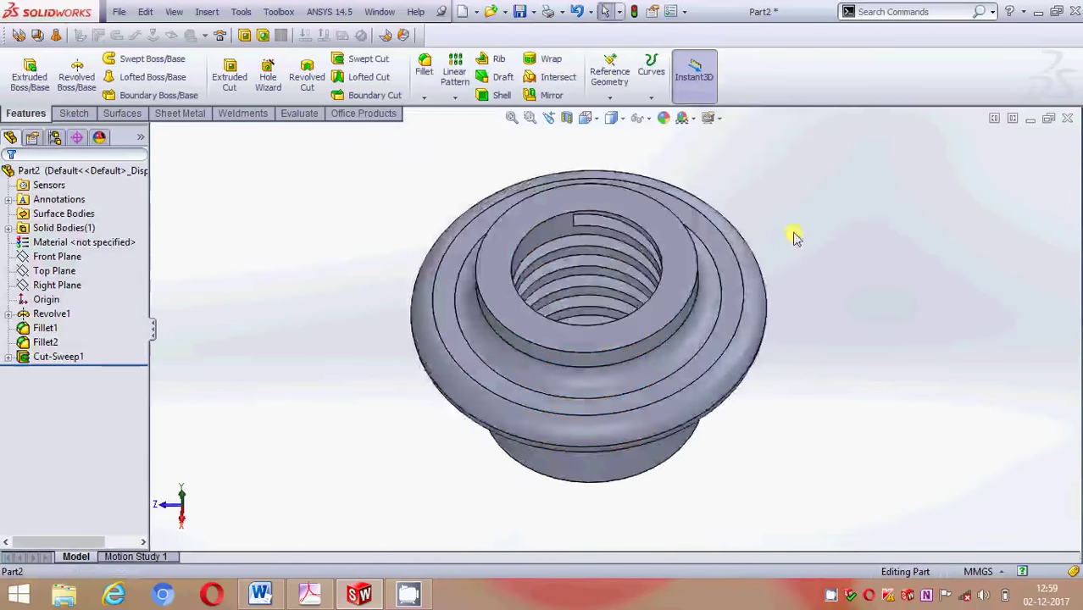
{"action": "scroll", "coordinate": [786, 243], "scroll_direction": "up", "scroll_amount": 2}
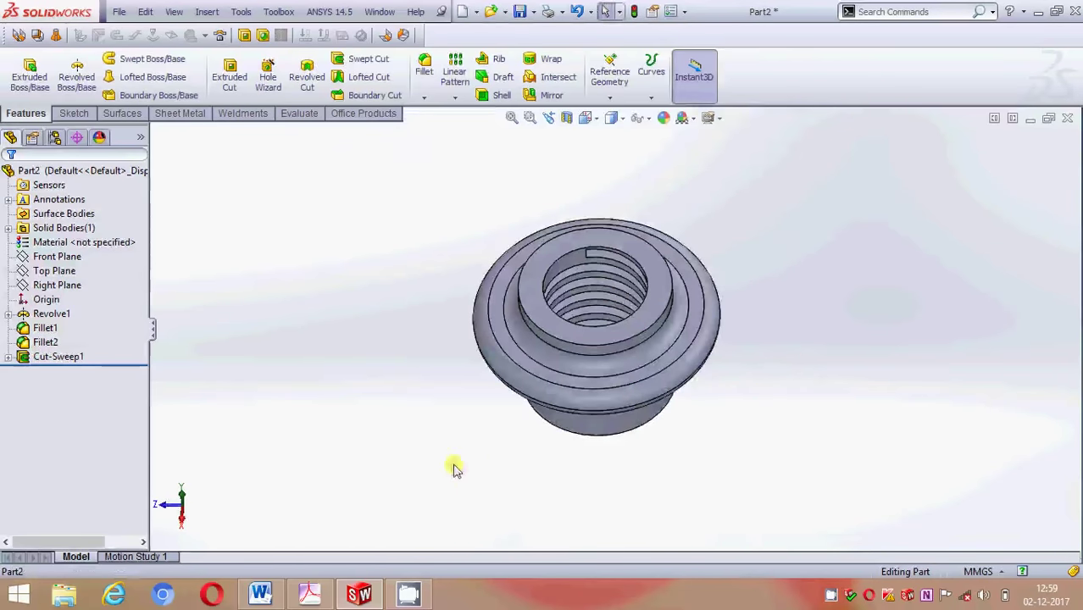
Start saving the part, checking the reference PDF before returning to the Save As dialog
{"action": "key", "text": "ctrl+s"}
{"action": "left_click", "coordinate": [309, 595]}
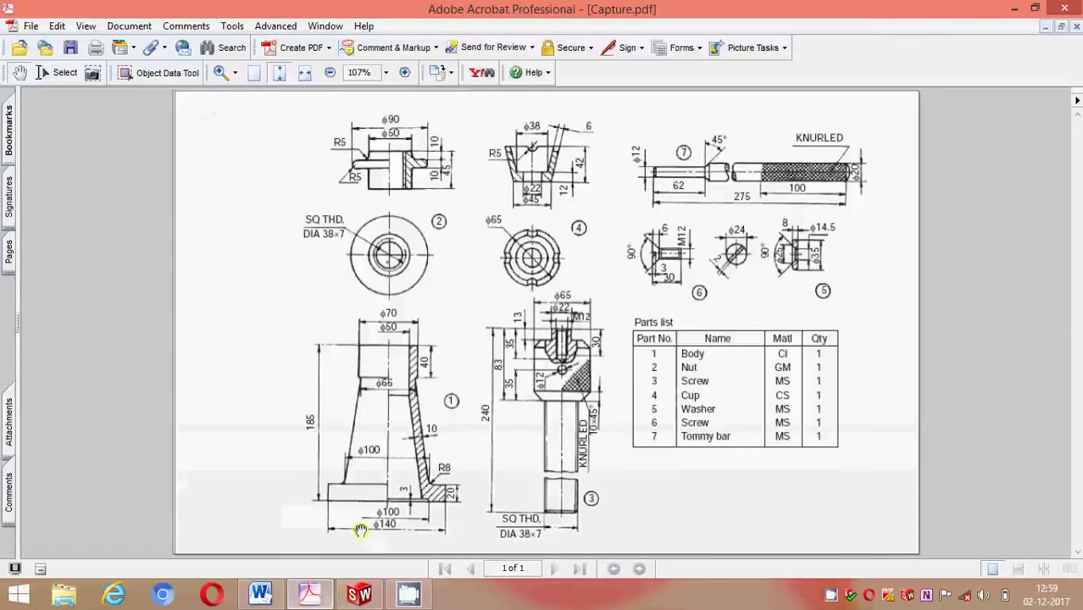
{"action": "left_click", "coordinate": [359, 595]}
Save the part as nut.SLDPRT, then create a new blank part, Part3, set to MMGS units
{"action": "key", "text": "BackSpace"}
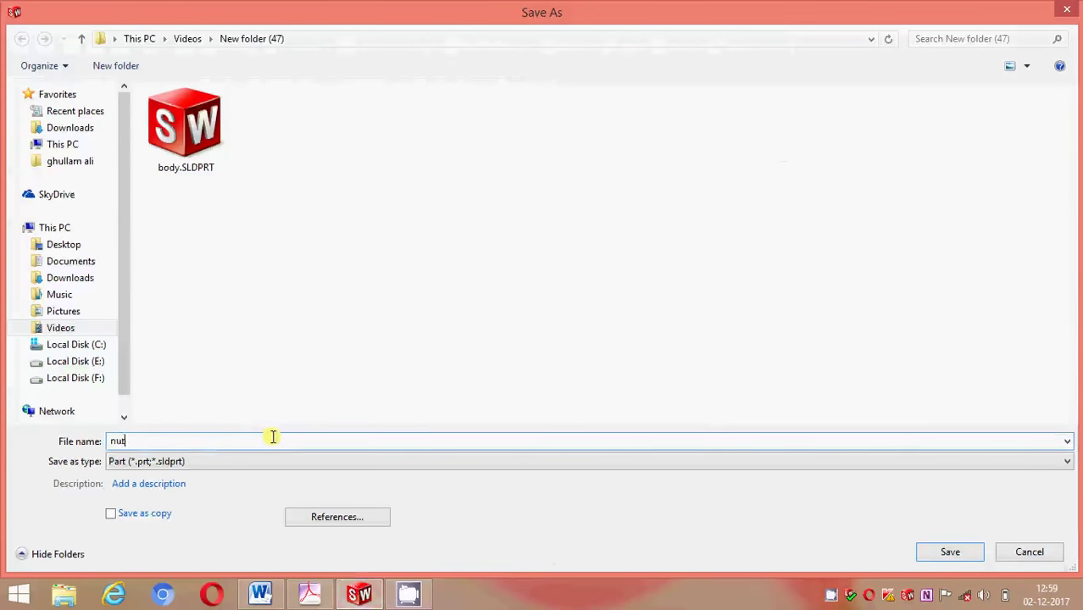
{"action": "key", "text": "Return"}
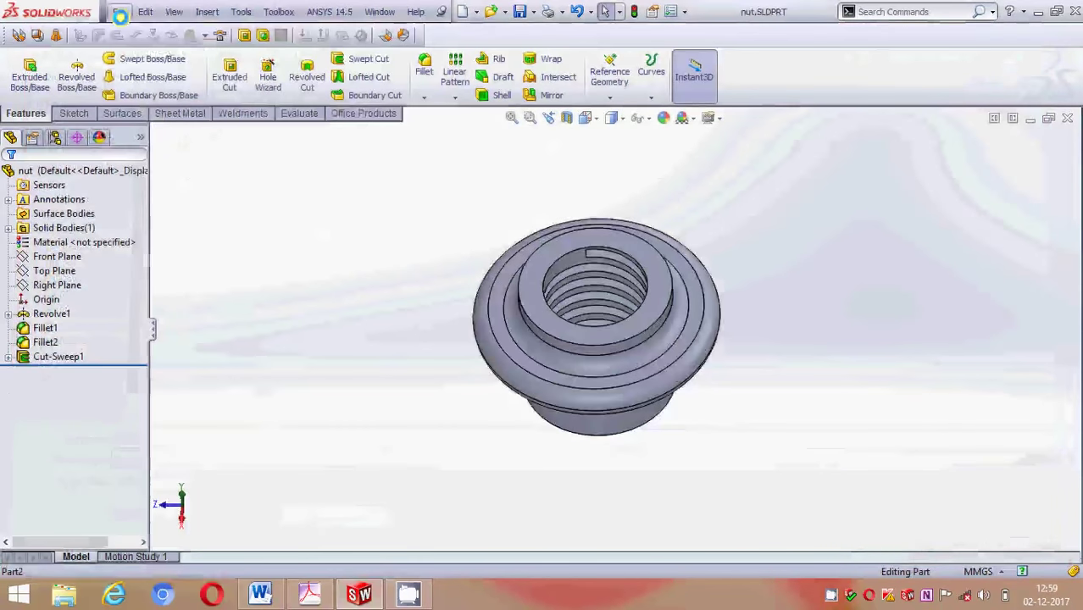
{"action": "left_click", "coordinate": [118, 11]}
{"action": "left_click", "coordinate": [145, 22]}
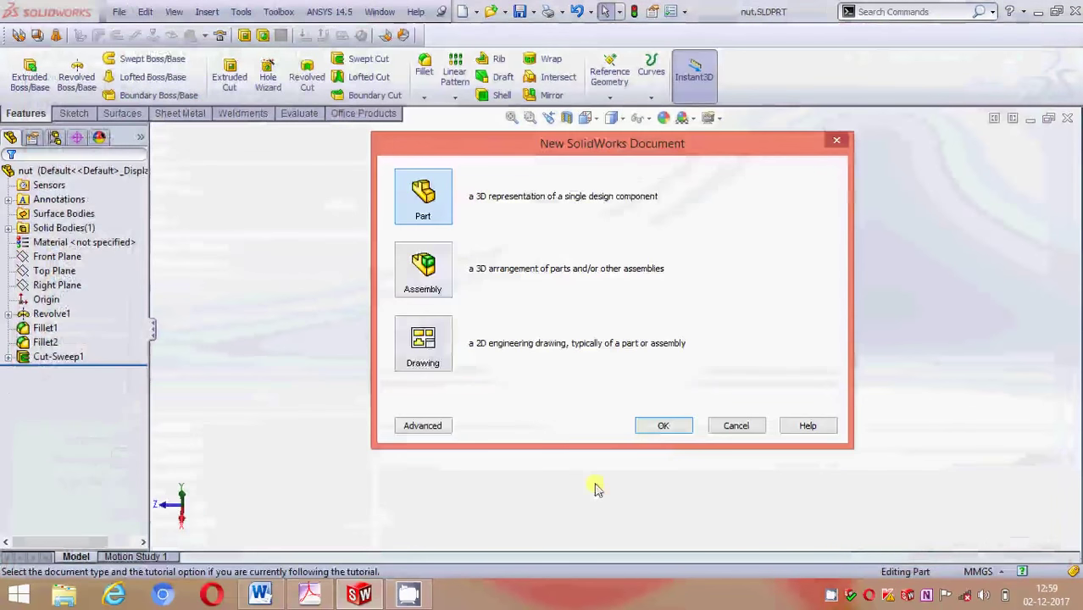
{"action": "left_click", "coordinate": [662, 424]}
{"action": "left_click", "coordinate": [964, 570]}
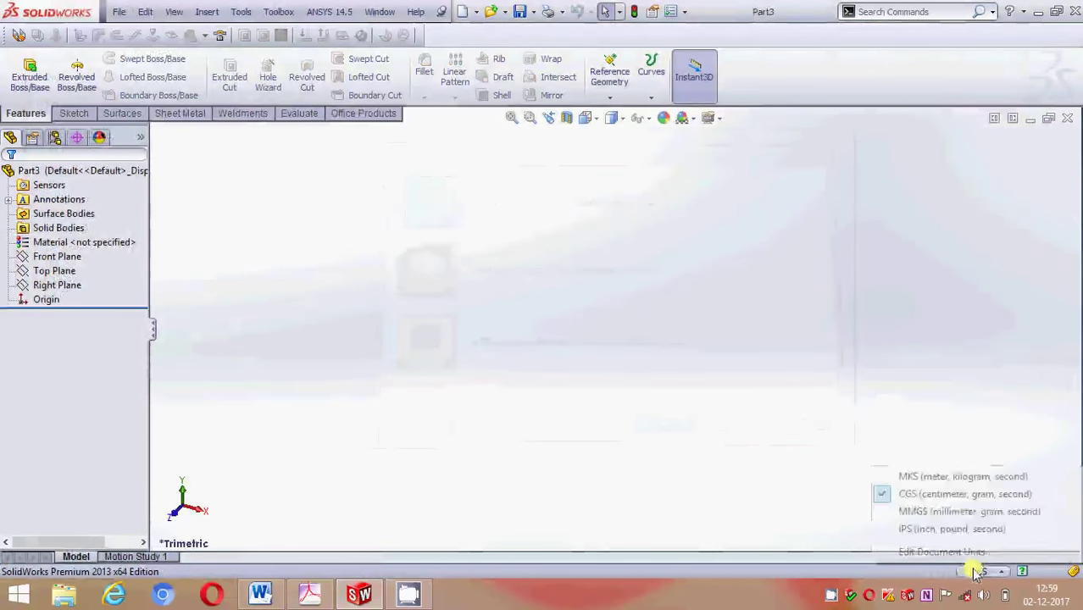
{"action": "left_click", "coordinate": [959, 511]}
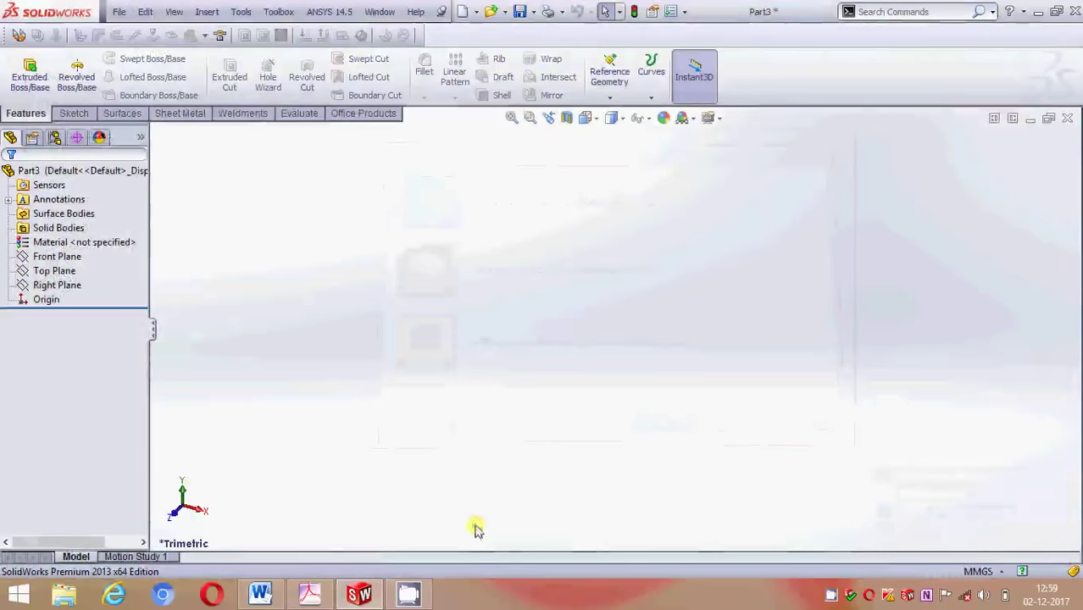
{"action": "left_click", "coordinate": [309, 590]}
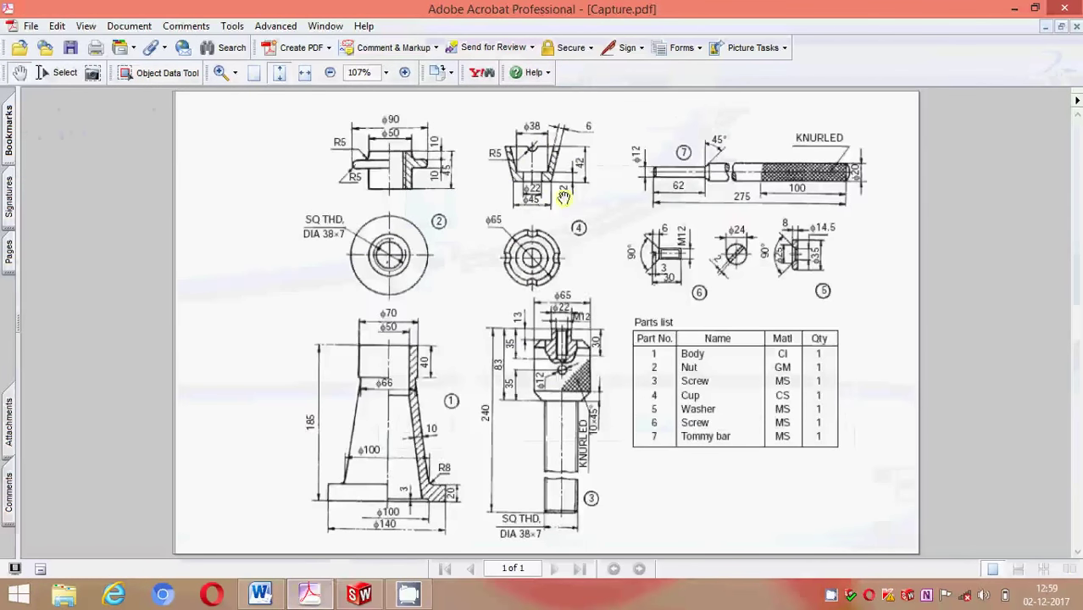
{"action": "left_click", "coordinate": [359, 591]}
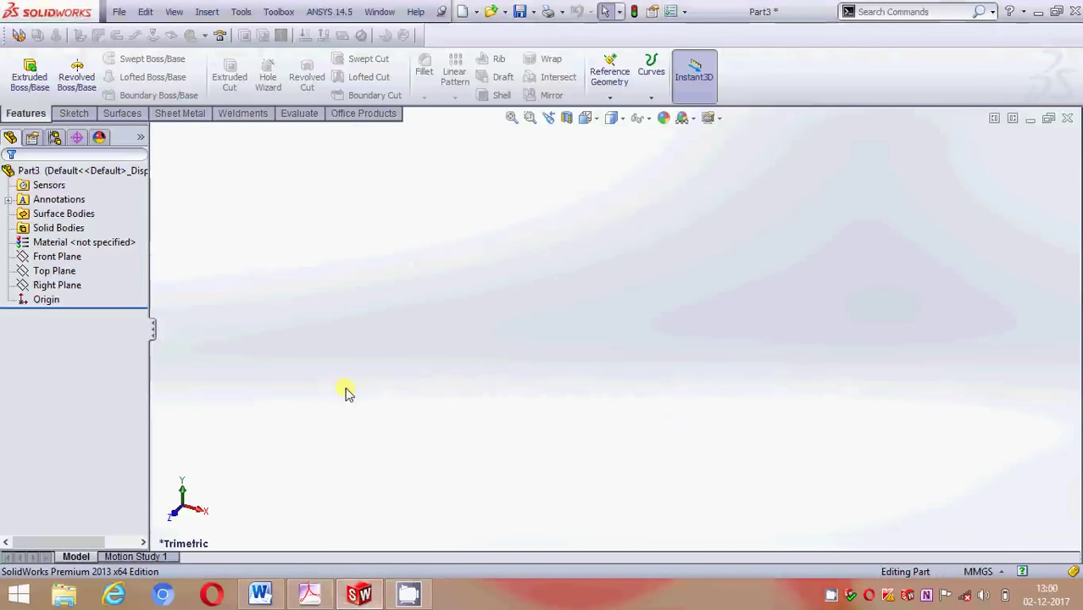
Start a sketch on the Front Plane and draw a vertical centerline straight up from the origin
{"action": "left_click", "coordinate": [59, 256]}
{"action": "left_click", "coordinate": [78, 237]}
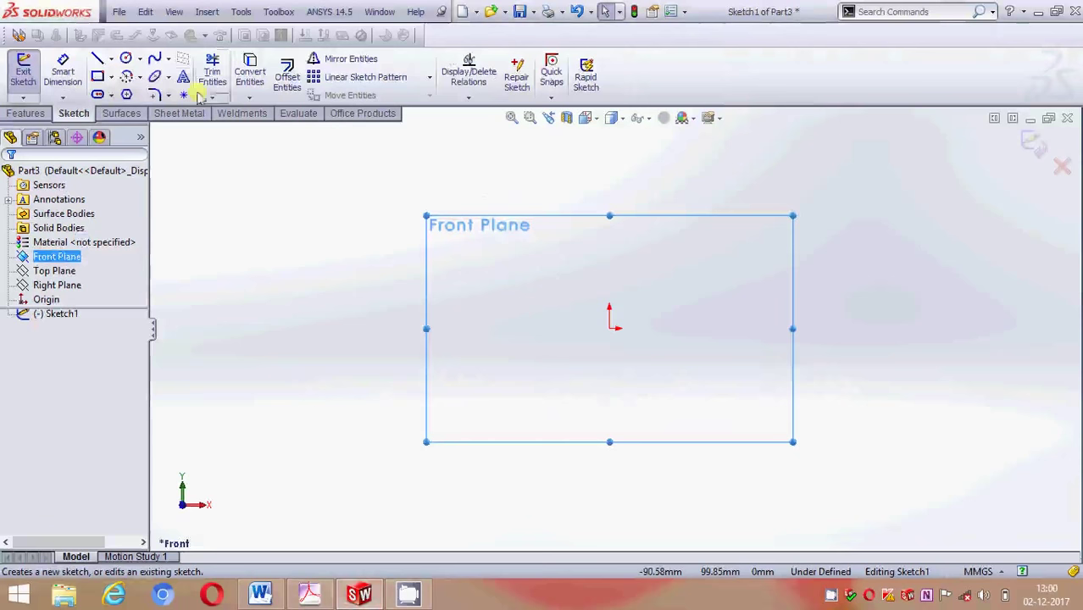
{"action": "left_click", "coordinate": [97, 58]}
{"action": "left_click", "coordinate": [609, 329]}
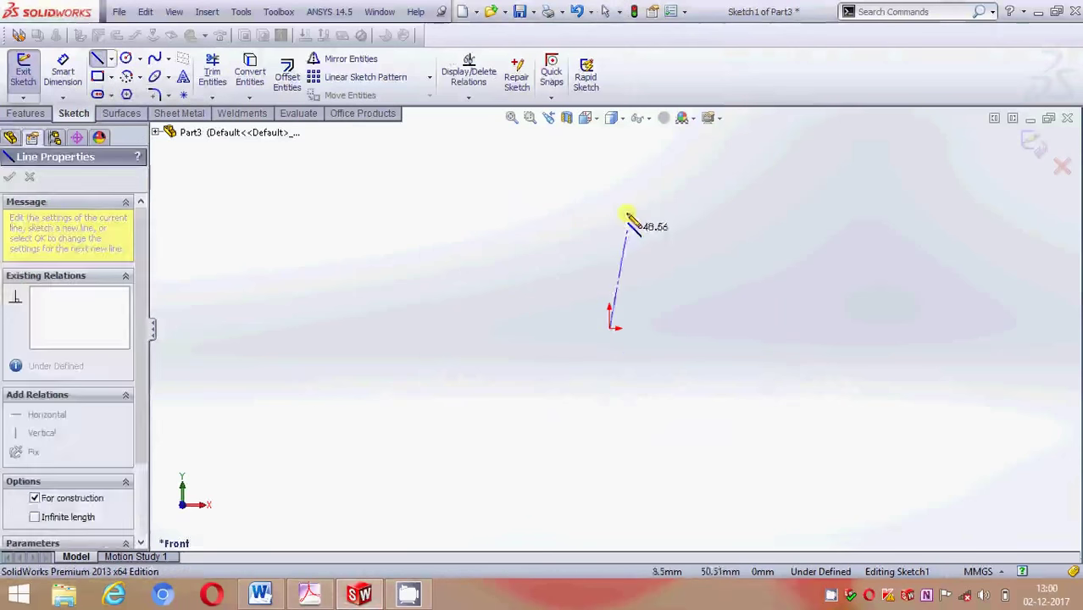
{"action": "left_click", "coordinate": [611, 158]}
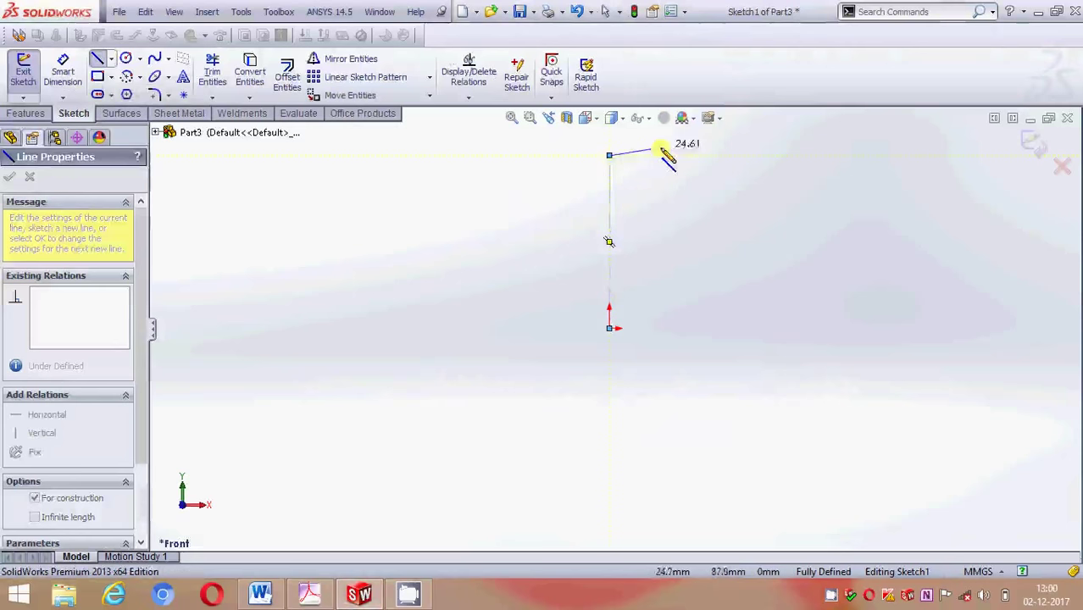
{"action": "key", "text": "Escape"}
Draw the short vertical edge, bottom edge, slanted outer edge, short top edge and slanted inner edge
{"action": "scroll", "coordinate": [645, 207], "scroll_direction": "down", "scroll_amount": 3}
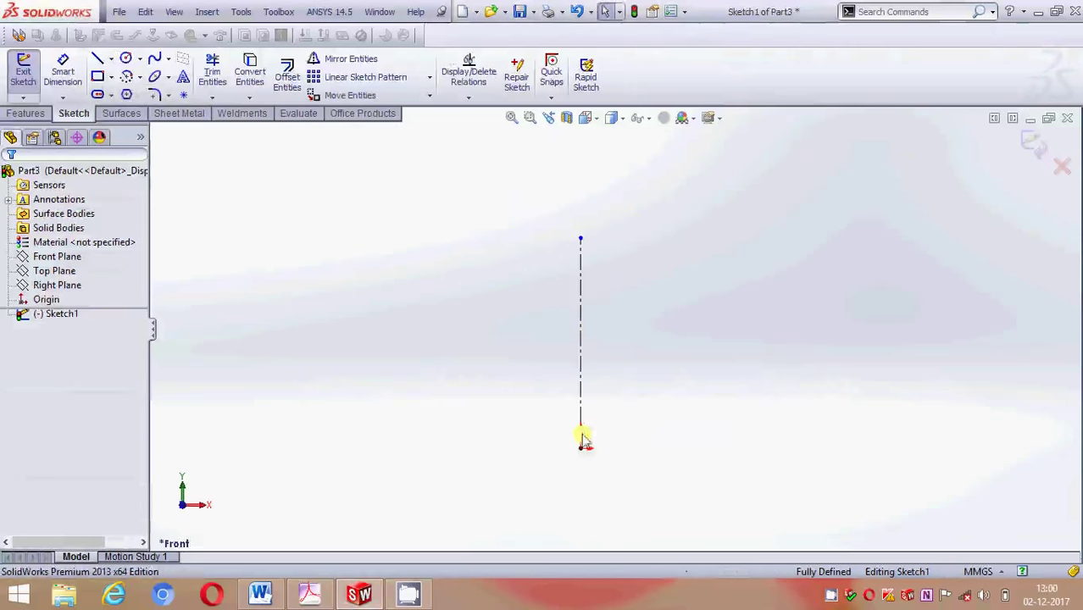
{"action": "scroll", "coordinate": [596, 339], "scroll_direction": "down", "scroll_amount": 1}
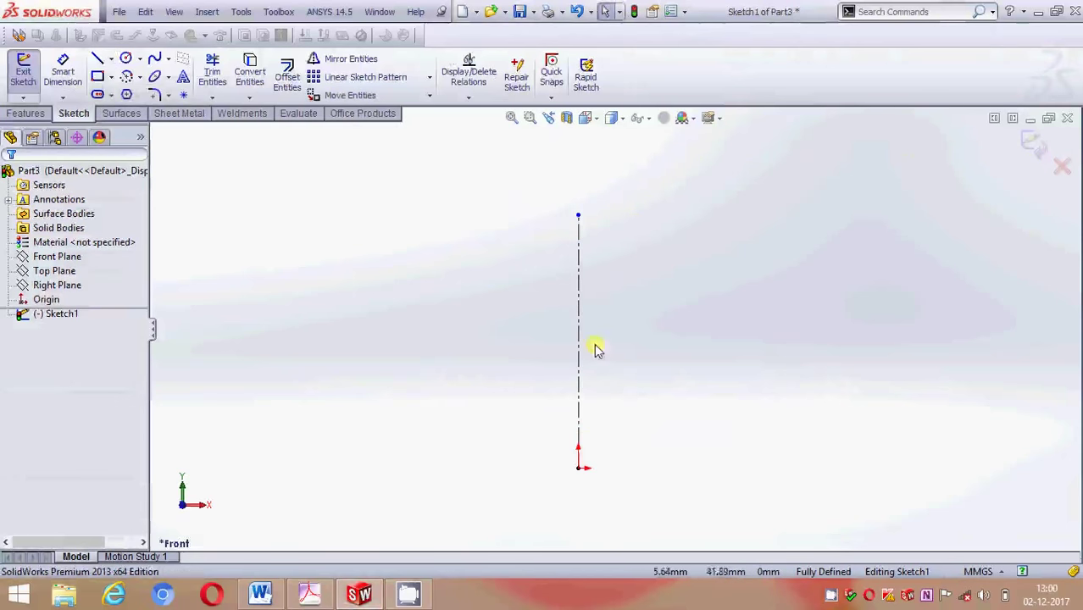
{"action": "left_click", "coordinate": [96, 59]}
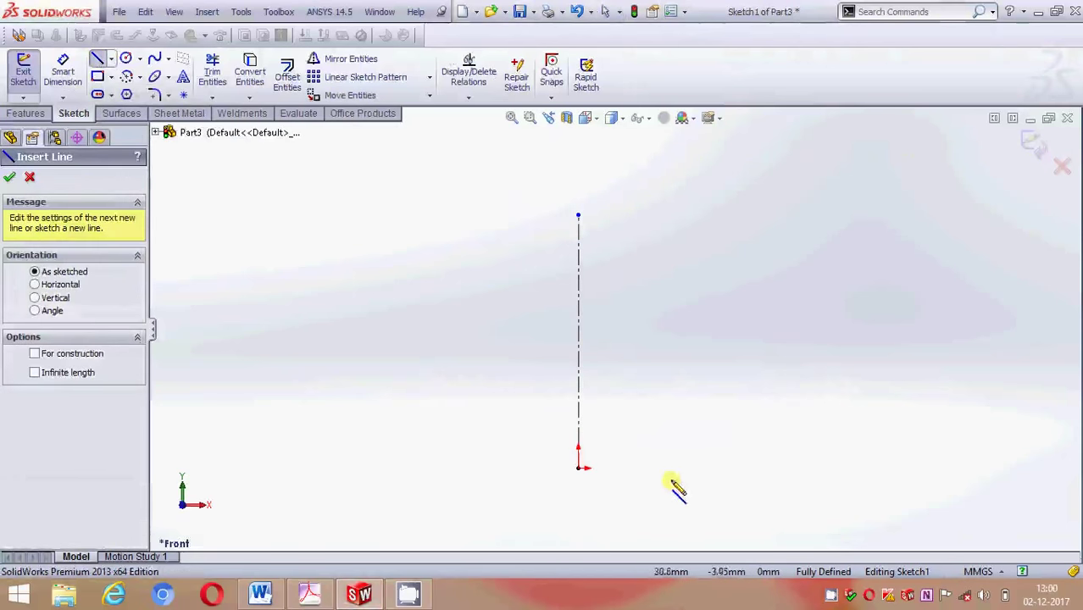
{"action": "left_click", "coordinate": [648, 468]}
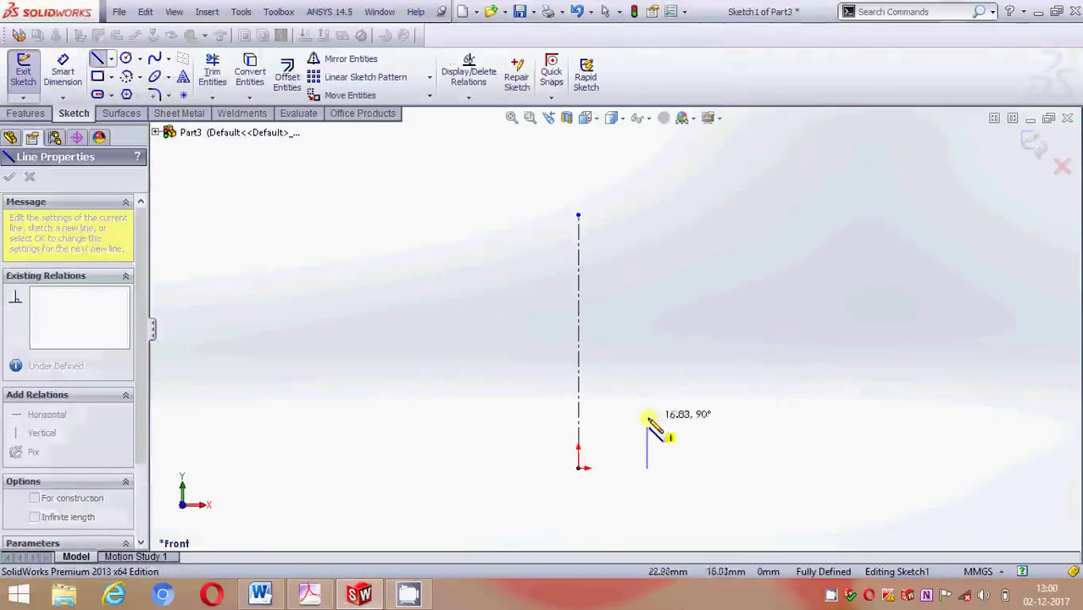
{"action": "left_click", "coordinate": [647, 416]}
{"action": "key", "text": "Escape"}
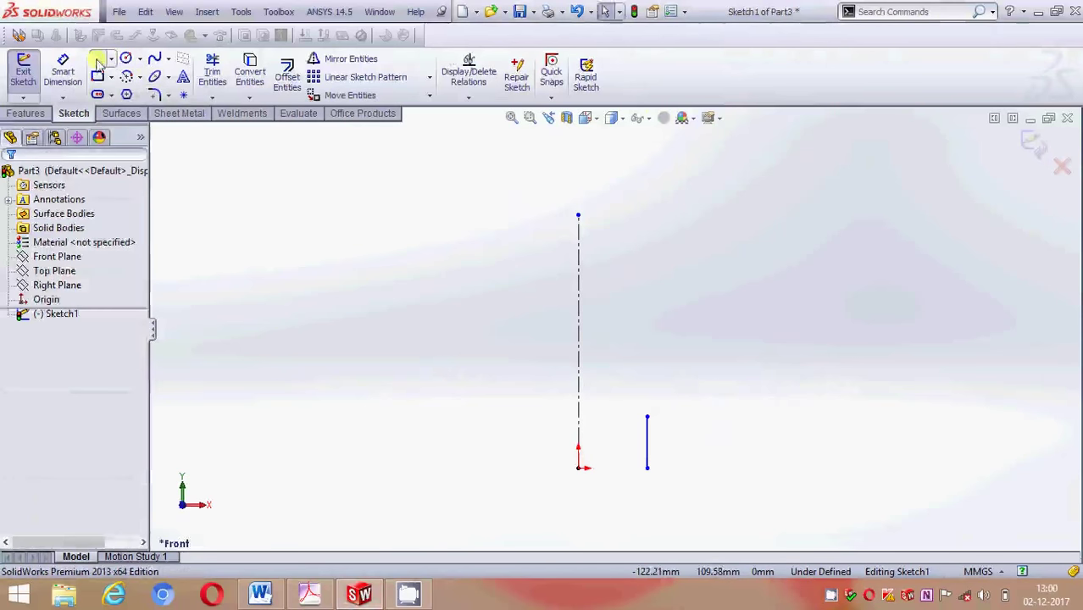
{"action": "left_click", "coordinate": [96, 60]}
{"action": "left_click", "coordinate": [648, 468]}
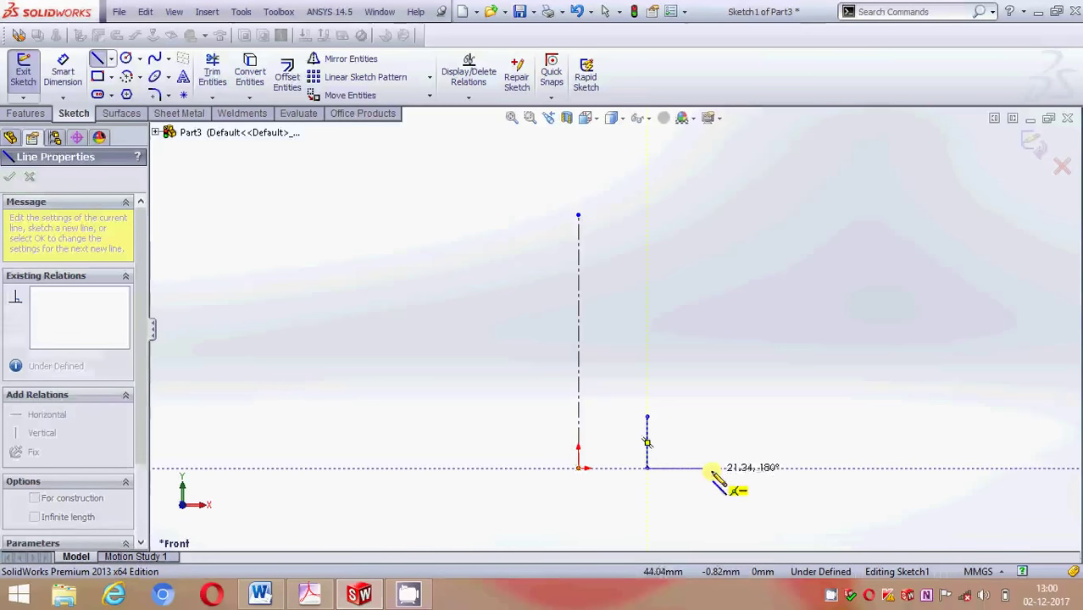
{"action": "left_click", "coordinate": [712, 468]}
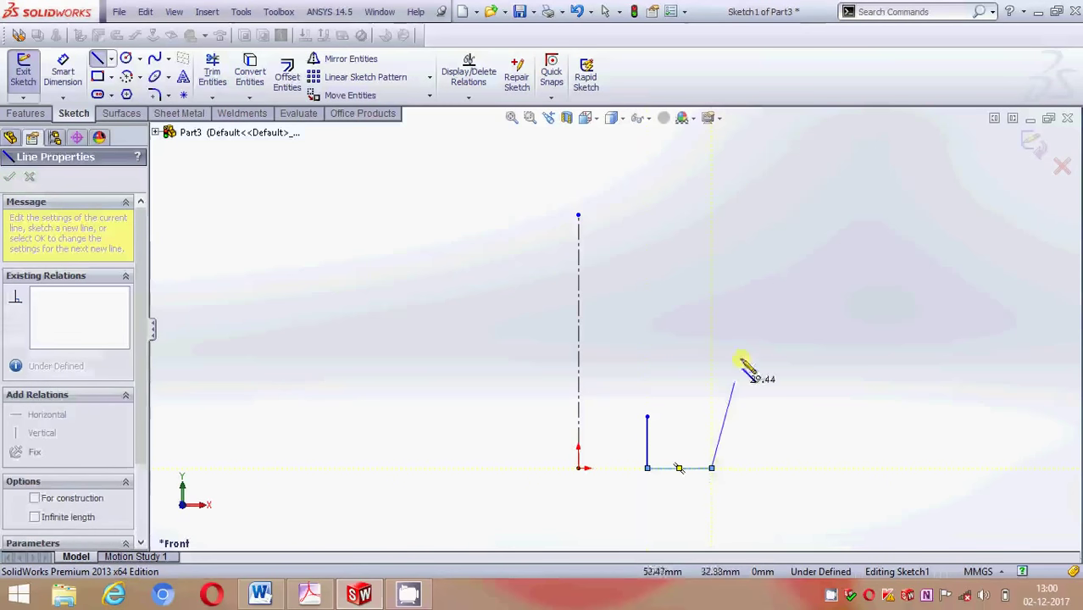
{"action": "left_click", "coordinate": [758, 281]}
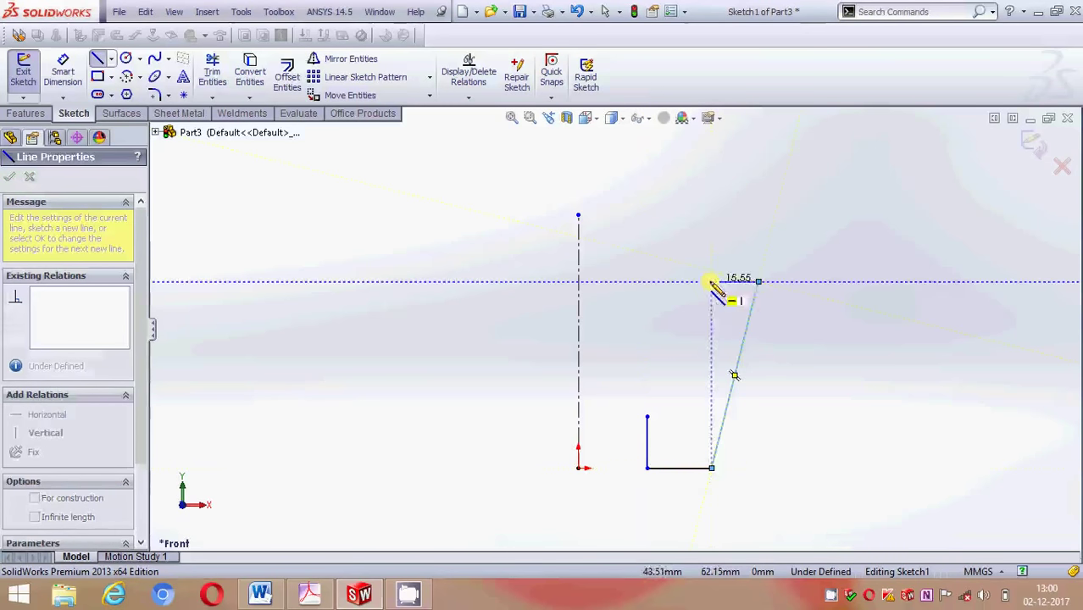
{"action": "left_click", "coordinate": [711, 282]}
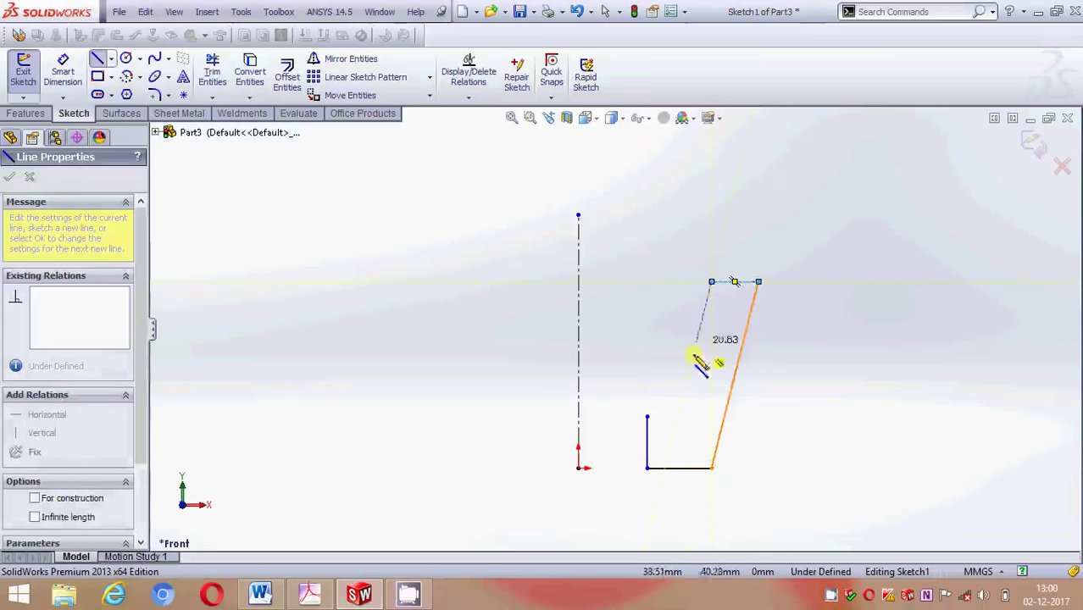
{"action": "left_click", "coordinate": [679, 411]}
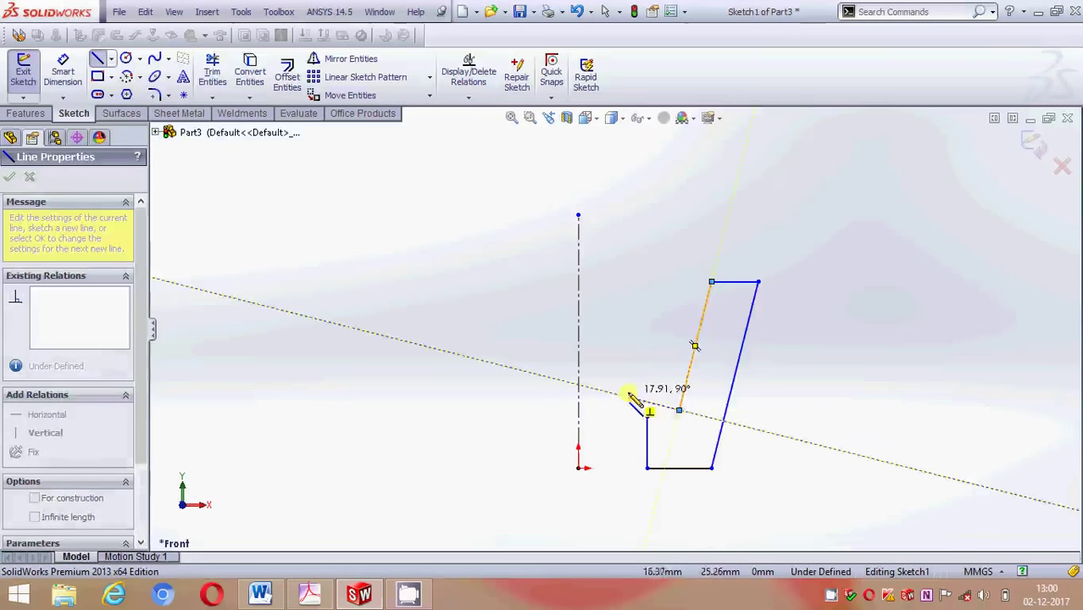
{"action": "key", "text": "Escape"}
Level the inner slant's lower endpoint with the vertical edge's top and close the profile with a short line
{"action": "left_click", "coordinate": [679, 412]}
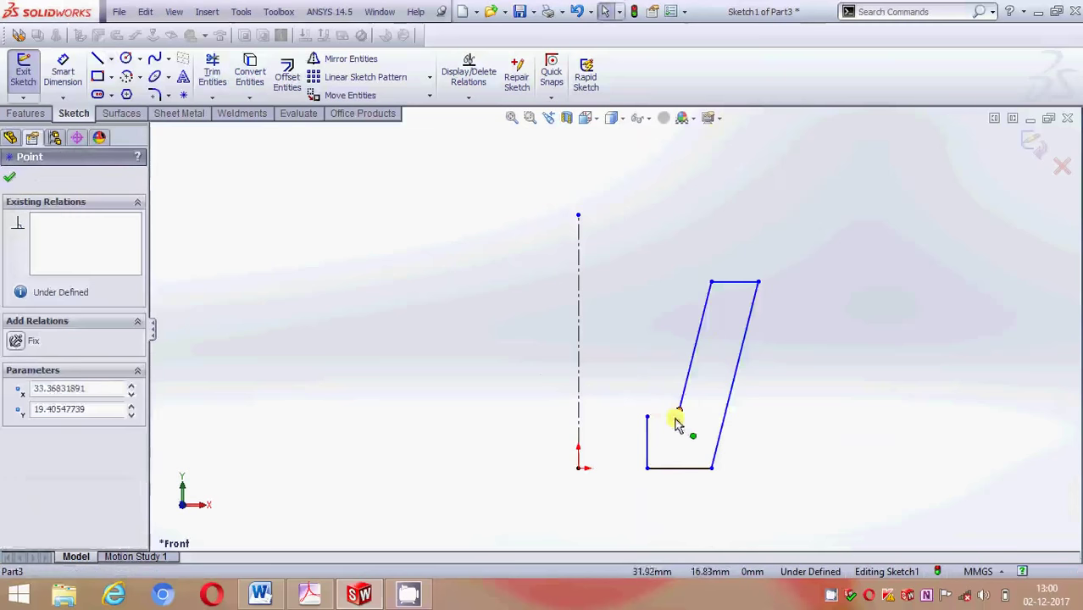
{"action": "mouse_move", "coordinate": [674, 423]}
{"action": "left_mouse_down"}
{"action": "mouse_move", "coordinate": [672, 432]}
{"action": "mouse_move", "coordinate": [678, 416]}
{"action": "left_mouse_up"}
{"action": "left_click", "coordinate": [262, 218]}
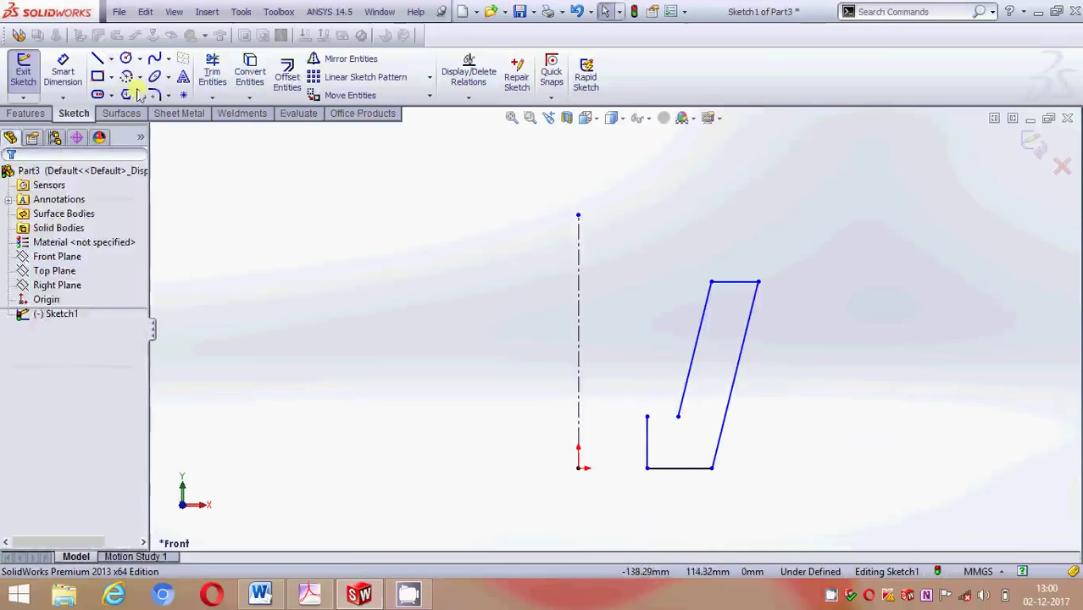
{"action": "left_click", "coordinate": [100, 60]}
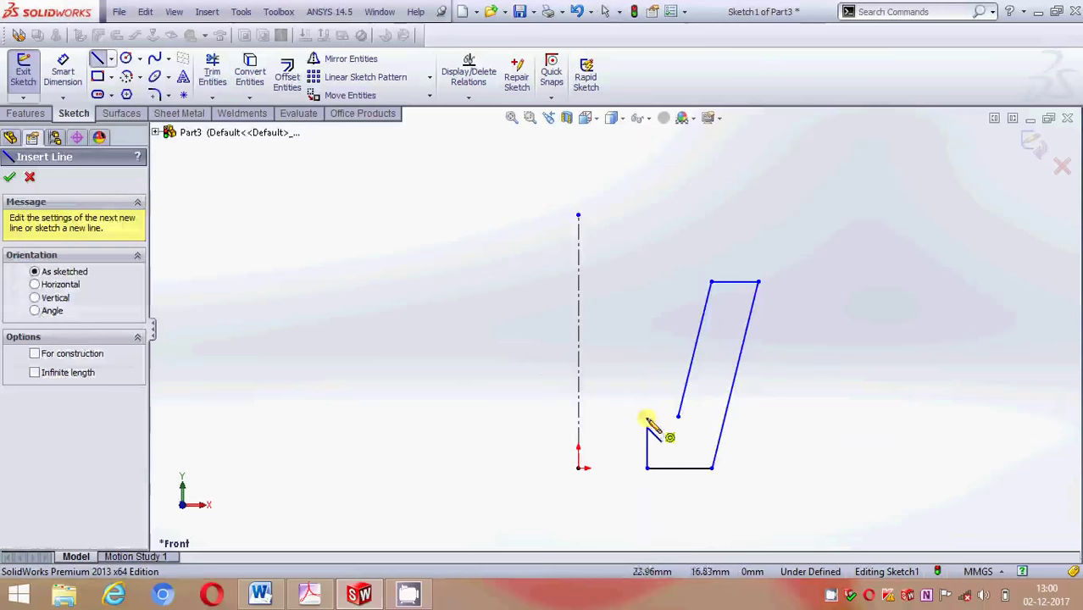
{"action": "left_click", "coordinate": [647, 416]}
{"action": "left_click", "coordinate": [678, 416]}
{"action": "key", "text": "Escape"}
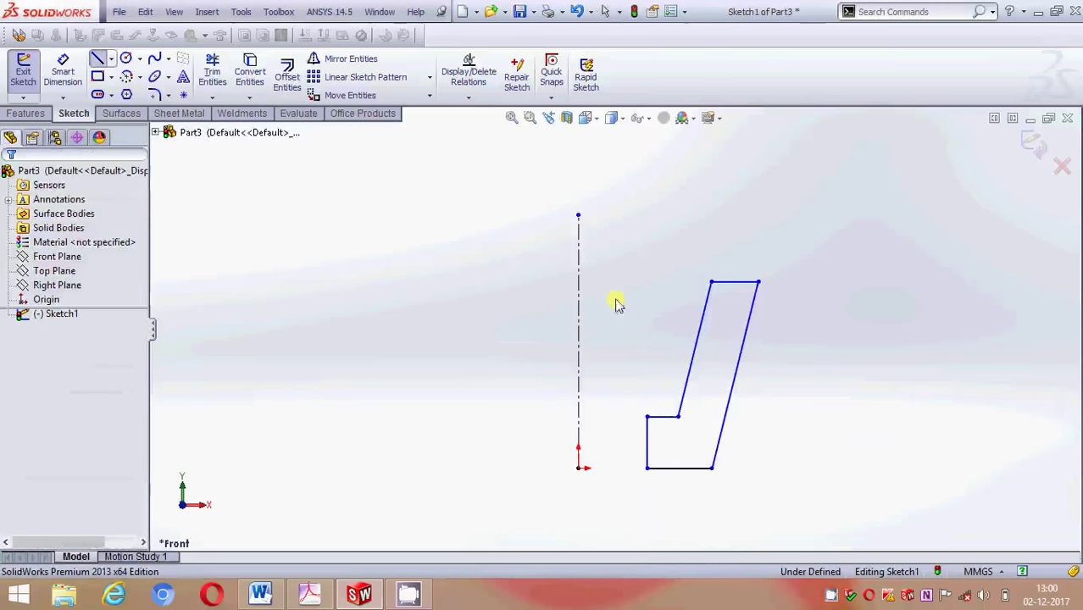
Dimension the short vertical edge's horizontal offset from the centerline
{"action": "left_click", "coordinate": [63, 72]}
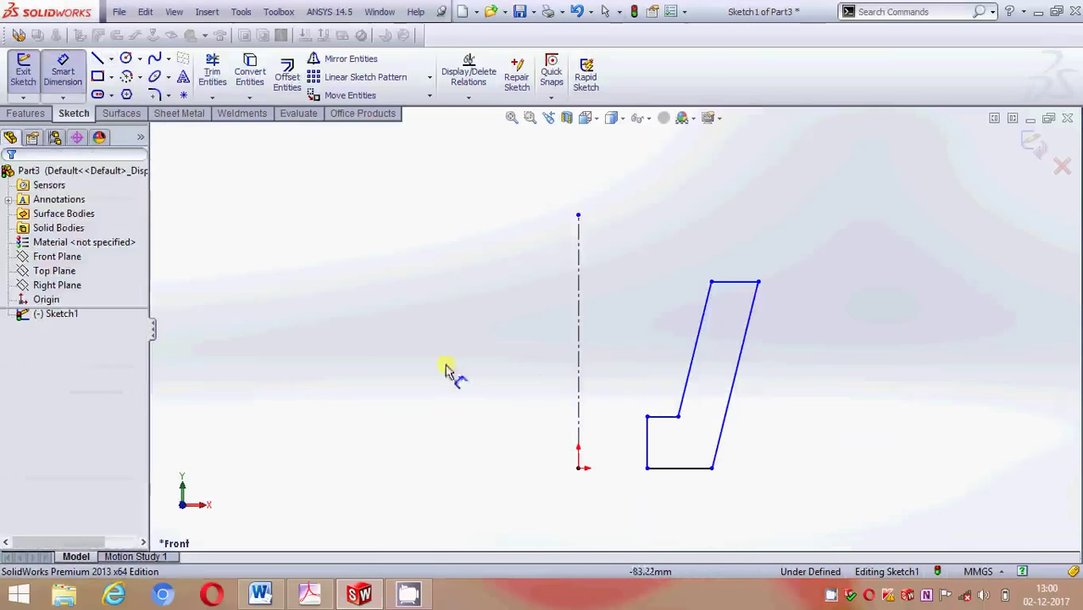
{"action": "left_click", "coordinate": [581, 449]}
{"action": "left_click", "coordinate": [647, 446]}
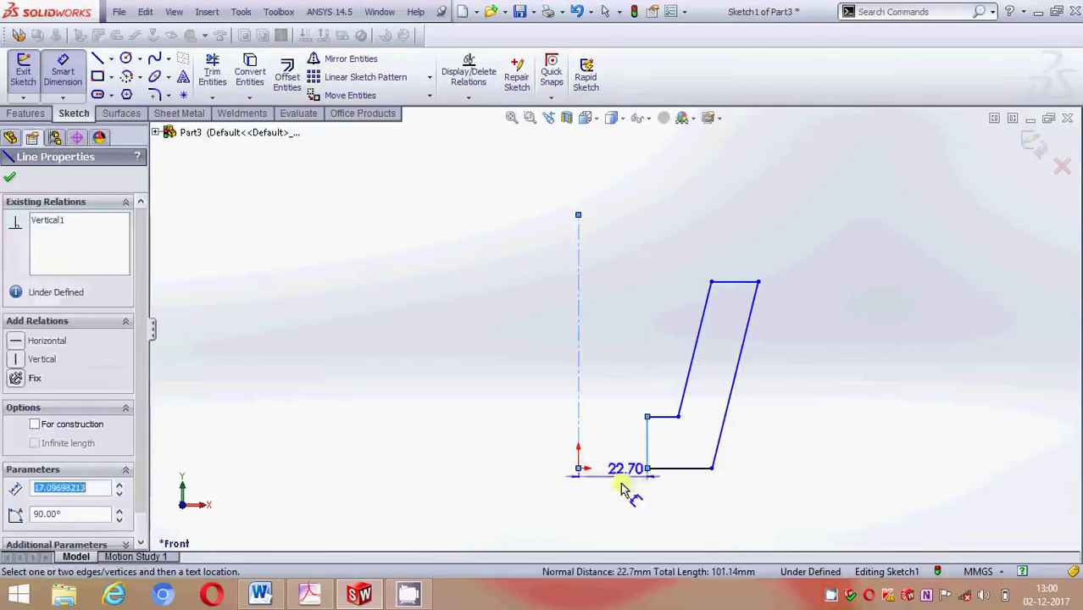
{"action": "left_click", "coordinate": [620, 501]}
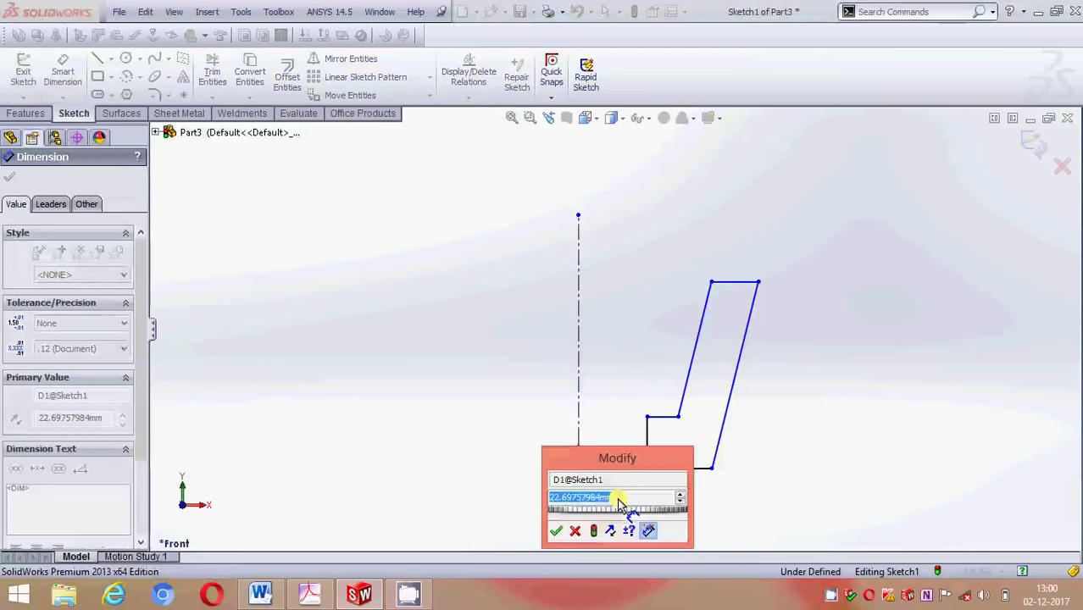
{"action": "type", "text": "14"}
{"action": "key", "text": "Escape"}
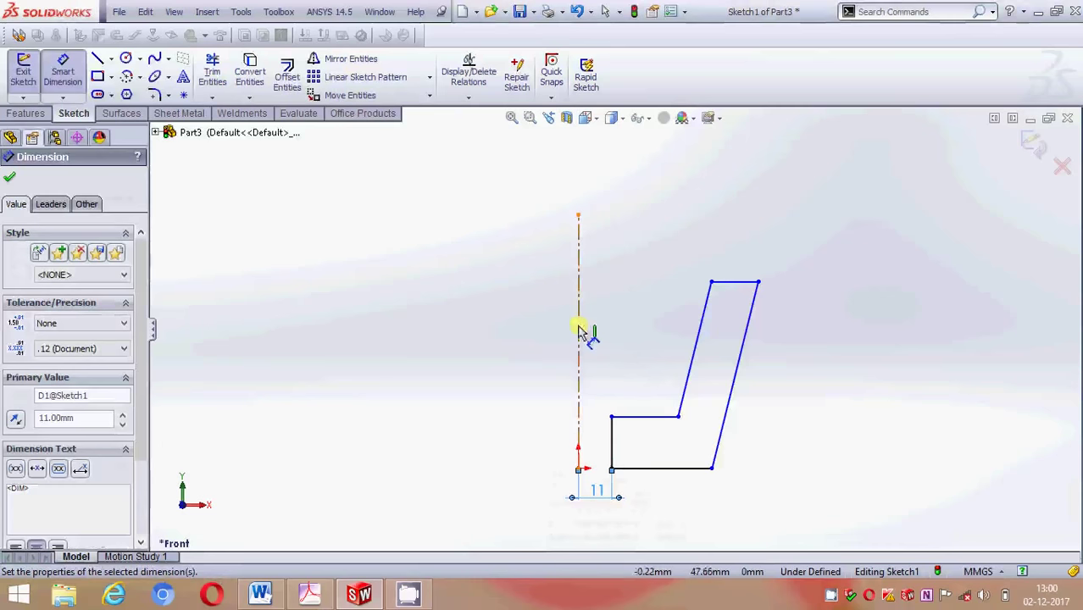
Set the step corner's offset from the centerline to 19 mm and the bottom-right corner's to 22.50 mm
{"action": "left_click", "coordinate": [579, 332]}
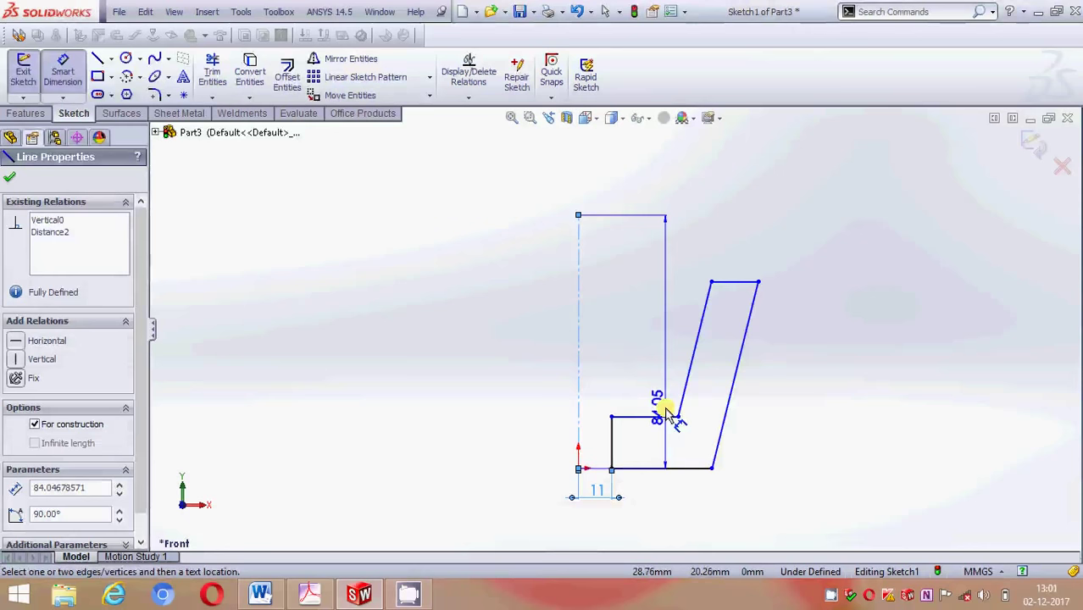
{"action": "left_click", "coordinate": [678, 416]}
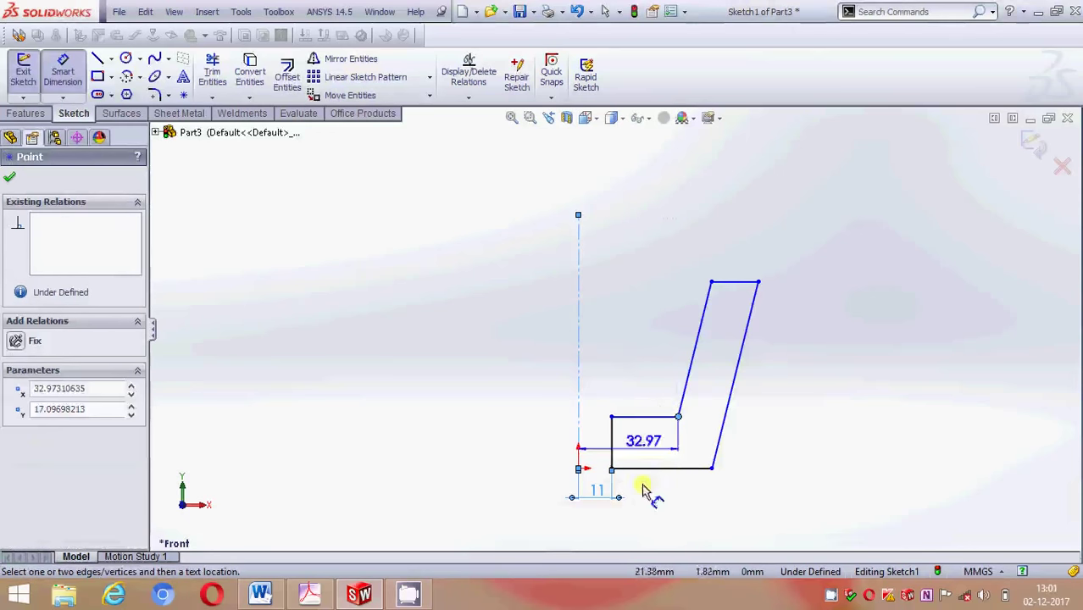
{"action": "left_click", "coordinate": [630, 530]}
{"action": "type", "text": "1"}
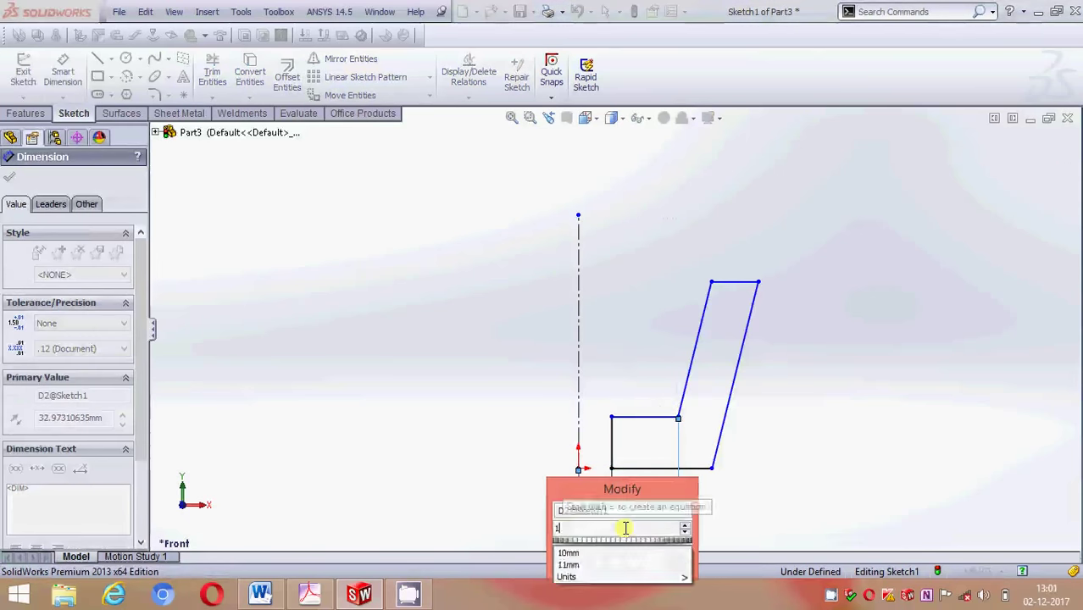
{"action": "type", "text": "9"}
{"action": "key", "text": "Return"}
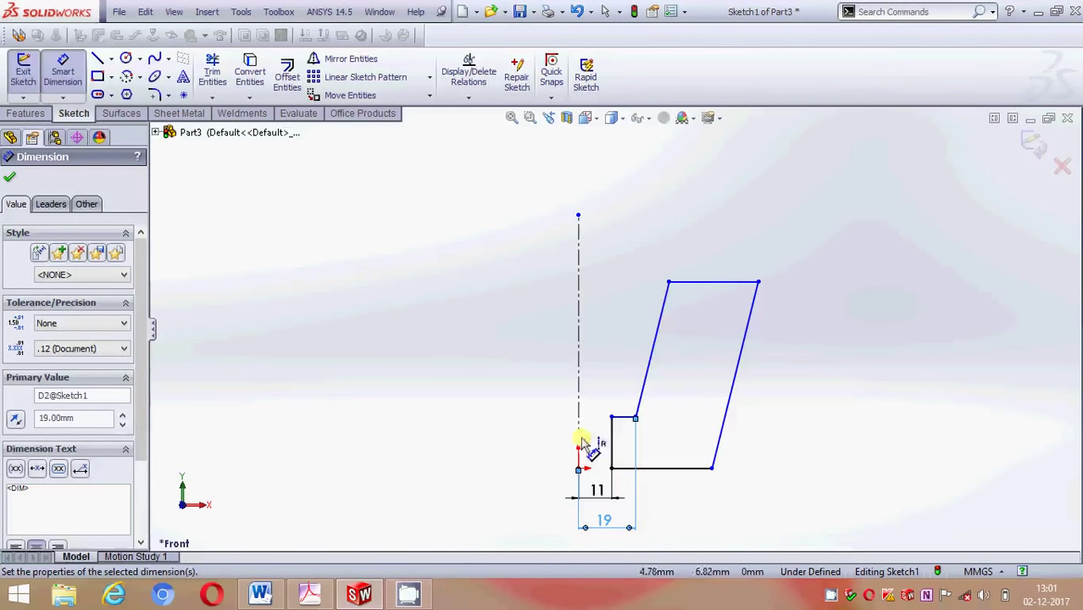
{"action": "left_click", "coordinate": [579, 421]}
{"action": "left_click", "coordinate": [712, 467]}
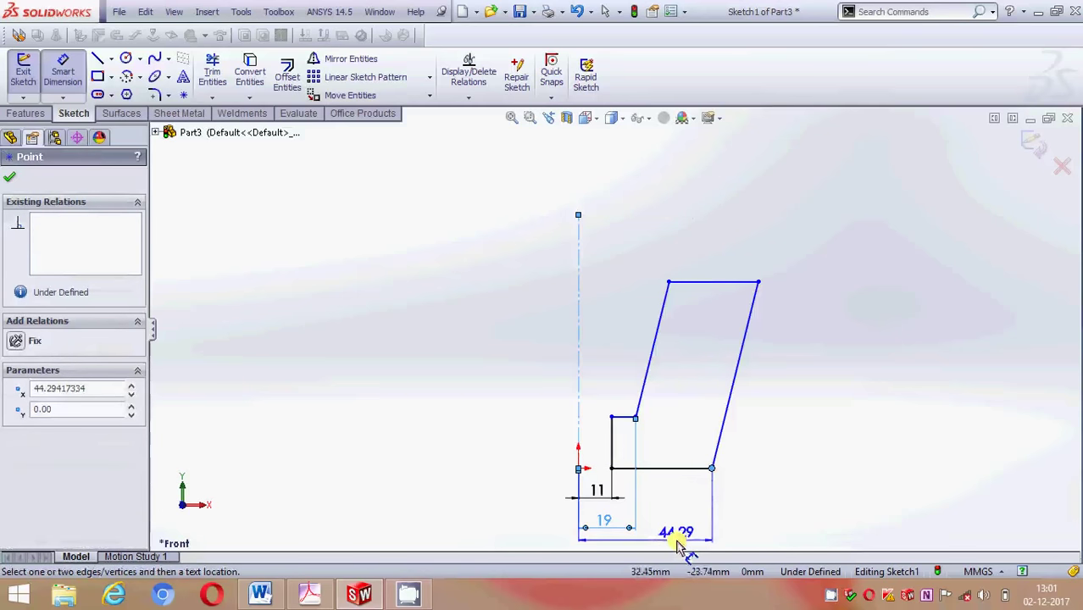
{"action": "left_click", "coordinate": [677, 545]}
{"action": "type", "text": "22"}
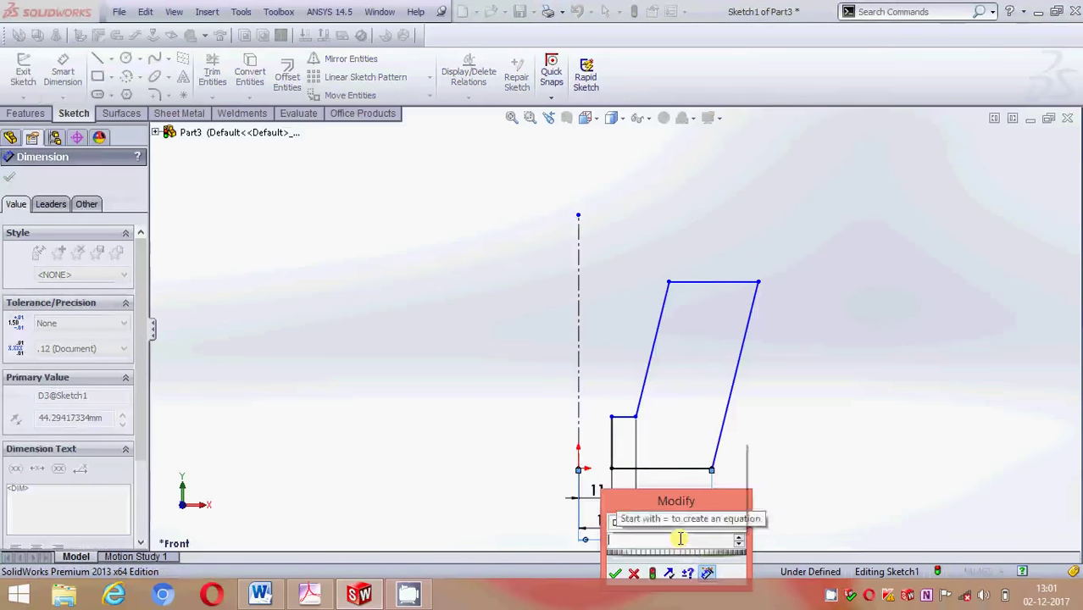
{"action": "type", "text": ".50"}
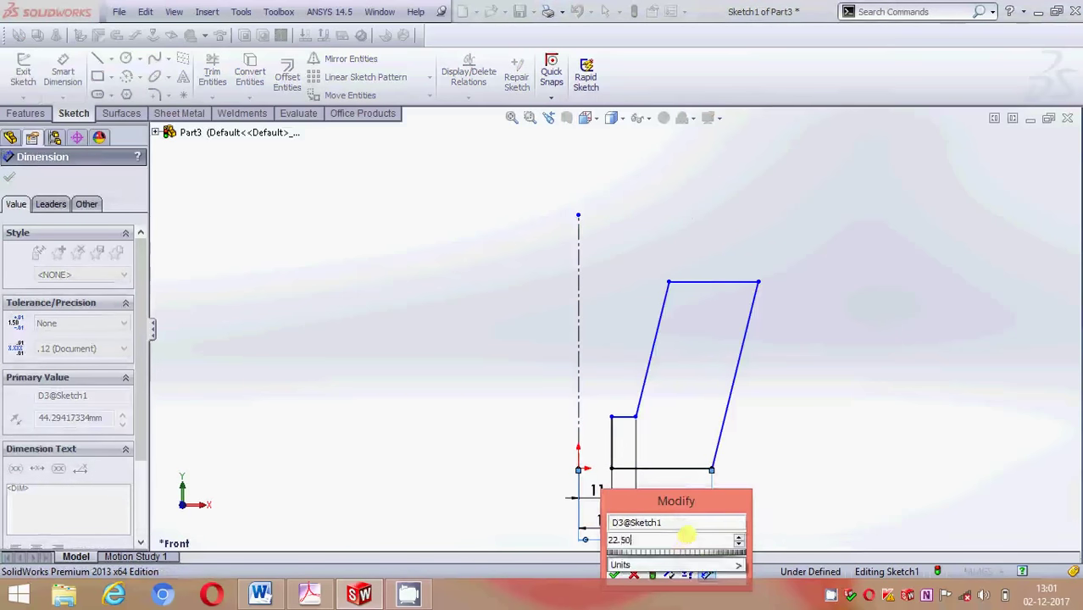
{"action": "key", "text": "Return"}
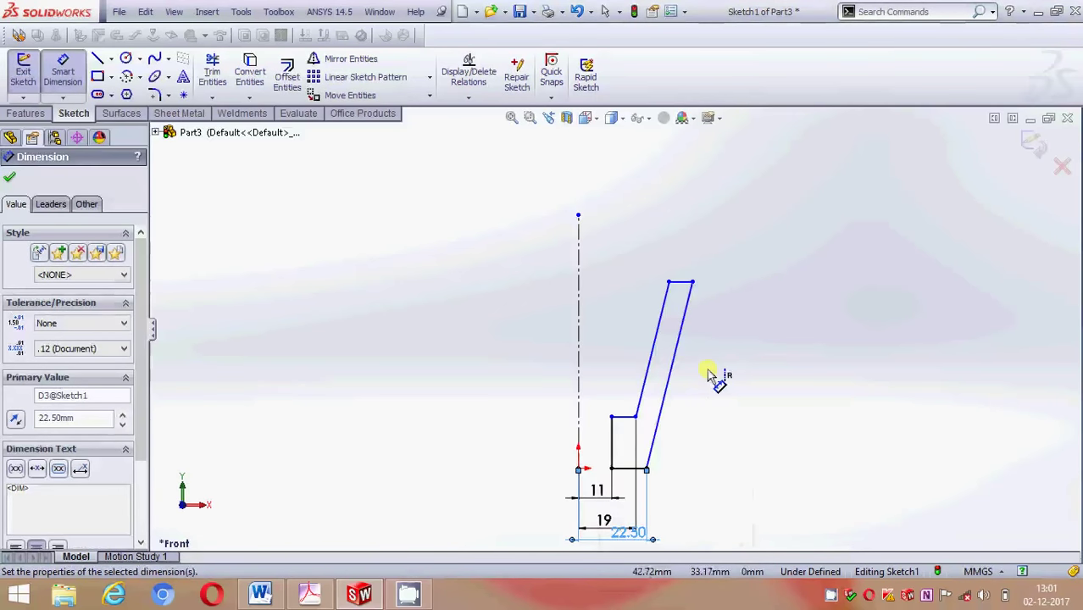
Dimension the short vertical edge's step height and give the slanted line a 42 mm height
{"action": "left_click", "coordinate": [613, 440]}
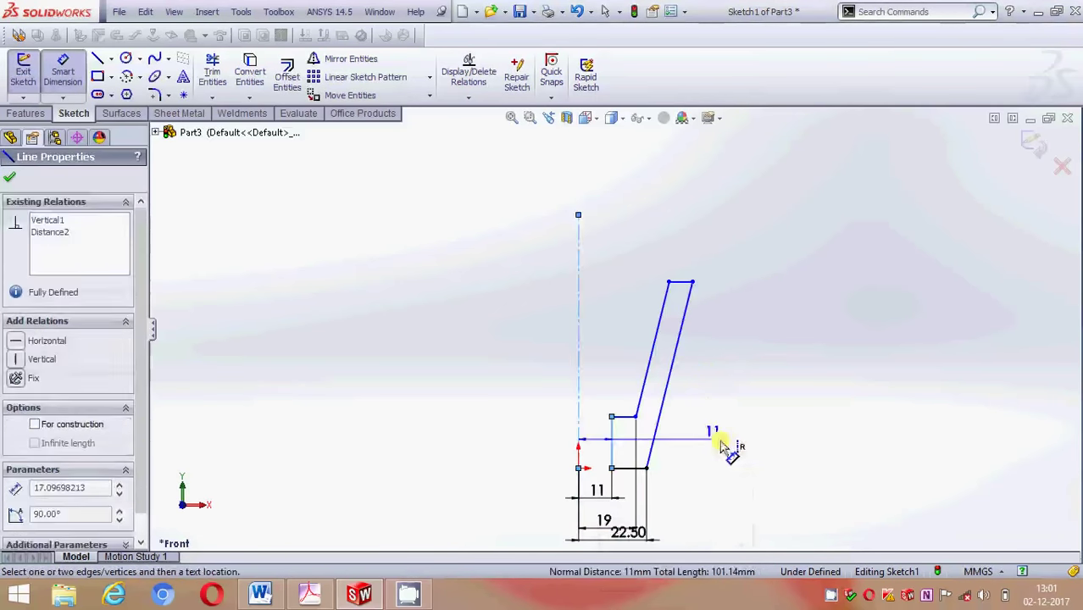
{"action": "left_click", "coordinate": [734, 444]}
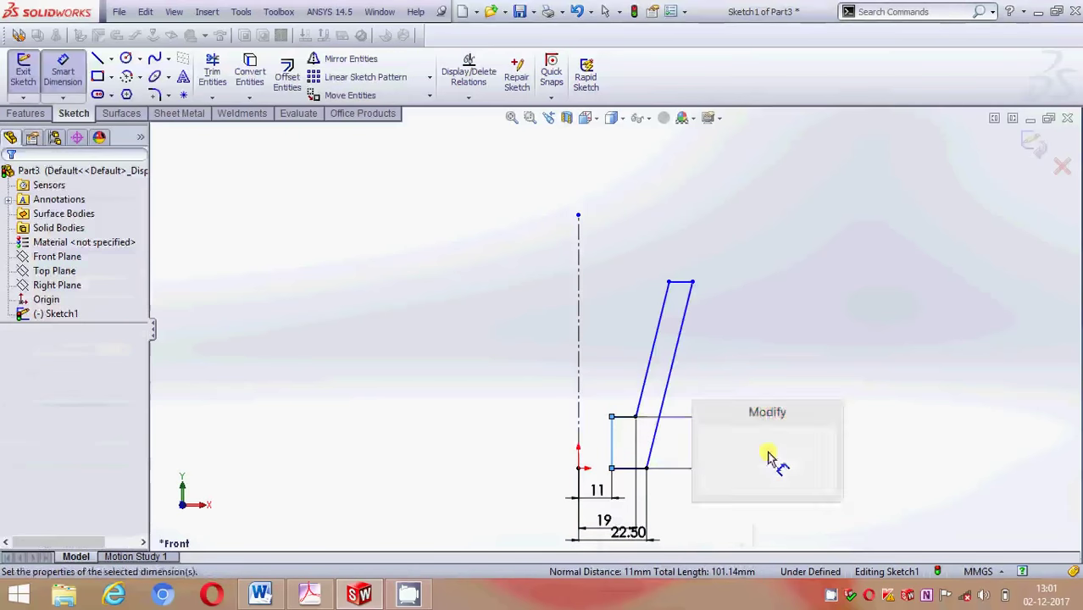
{"action": "type", "text": "11"}
{"action": "key", "text": "Return"}
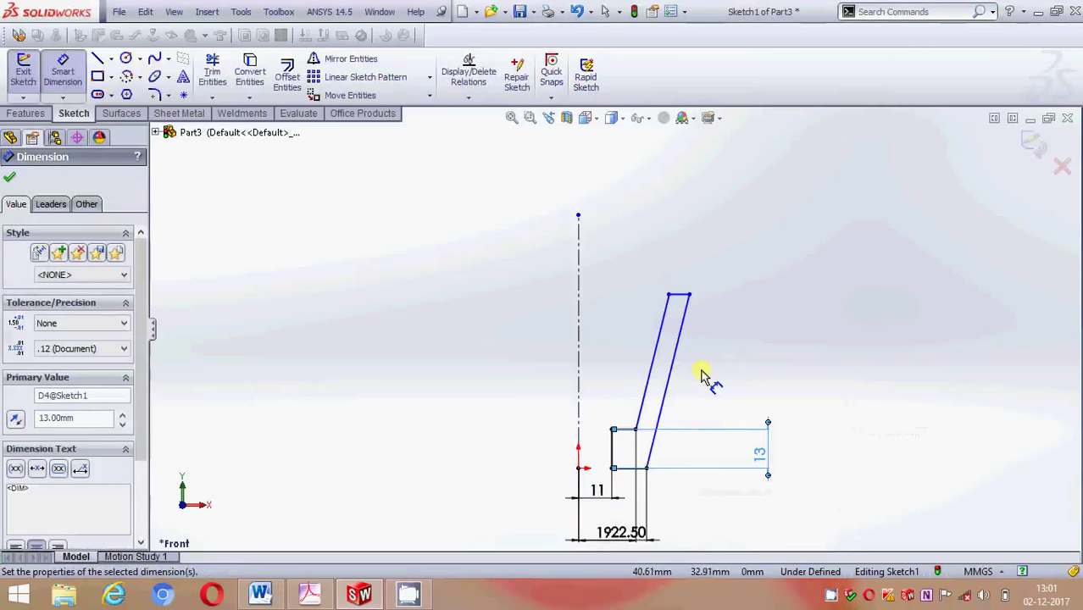
{"action": "left_click", "coordinate": [662, 413]}
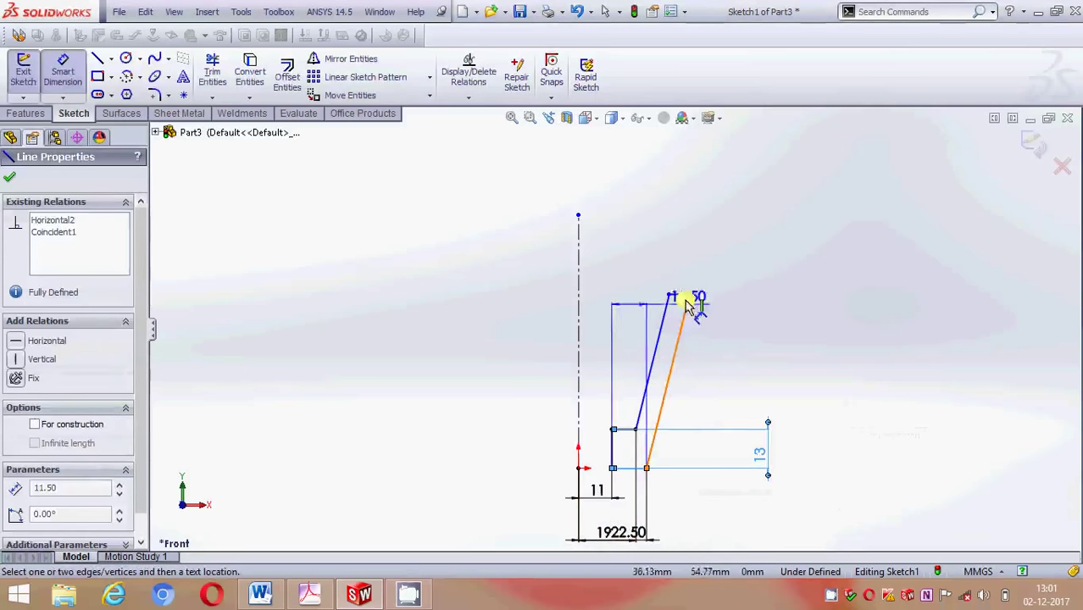
{"action": "left_click", "coordinate": [858, 368]}
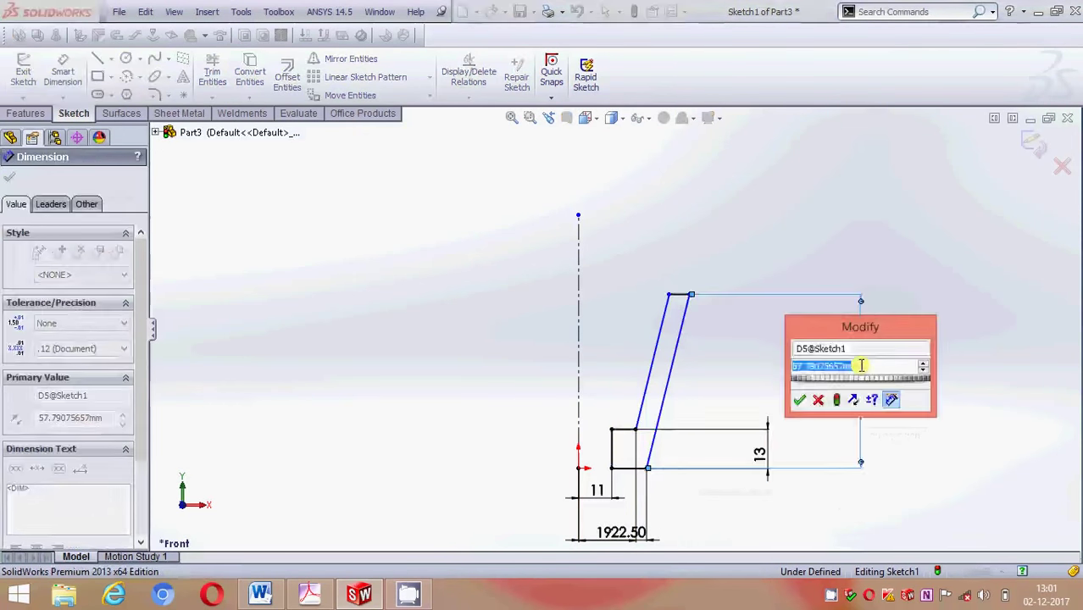
{"action": "type", "text": "42"}
{"action": "key", "text": "Return"}
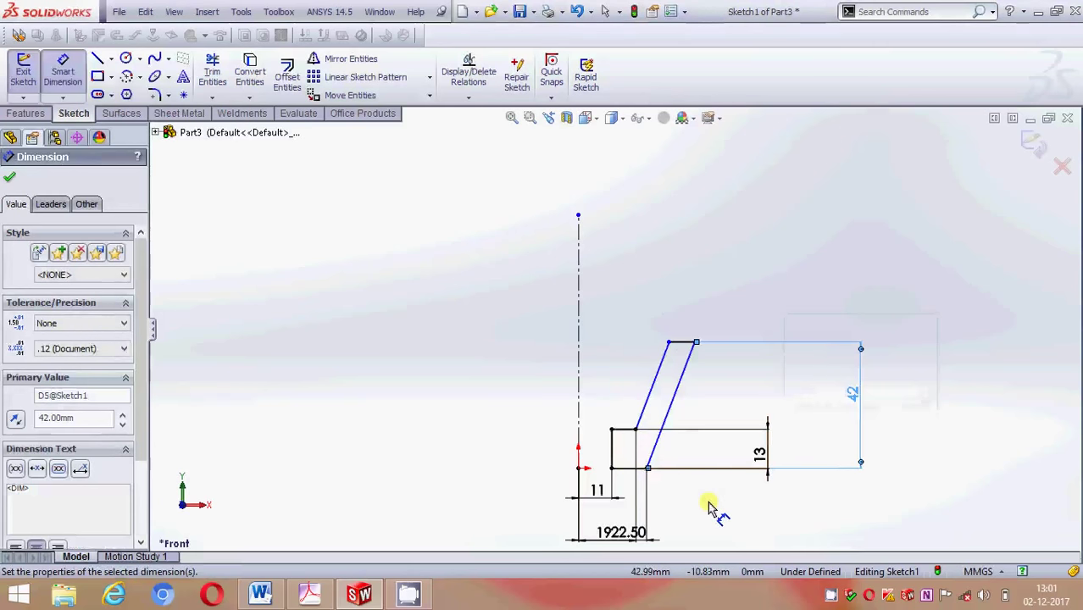
Set the distance between the parallel slanted lines to 6 mm and close the dimension PropertyManager
{"action": "left_click", "coordinate": [671, 406]}
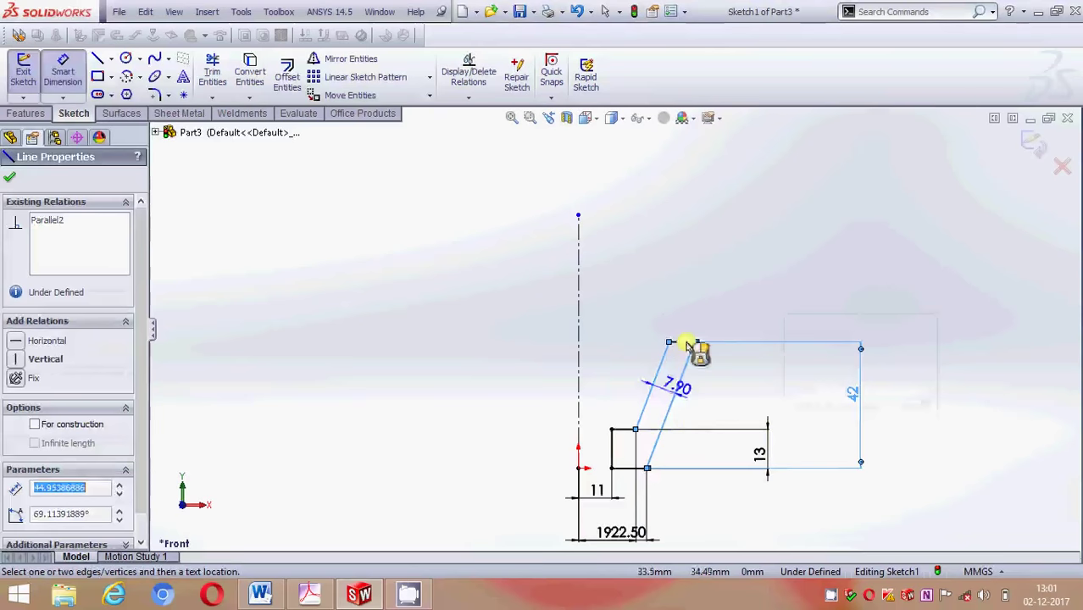
{"action": "left_click", "coordinate": [707, 305]}
{"action": "key", "text": "BackSpace"}
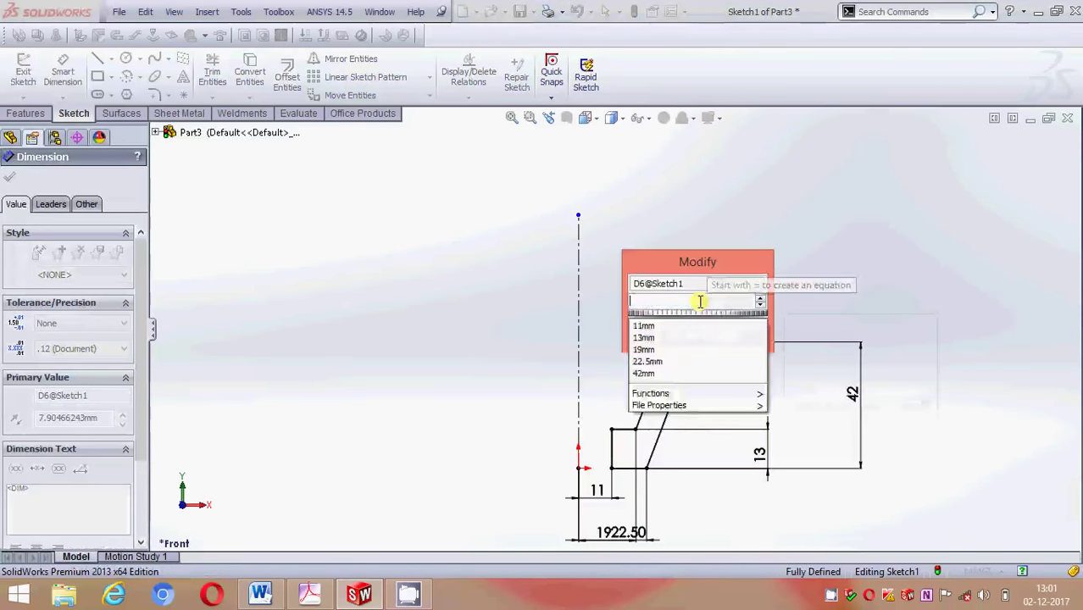
{"action": "type", "text": "6"}
{"action": "key", "text": "Return"}
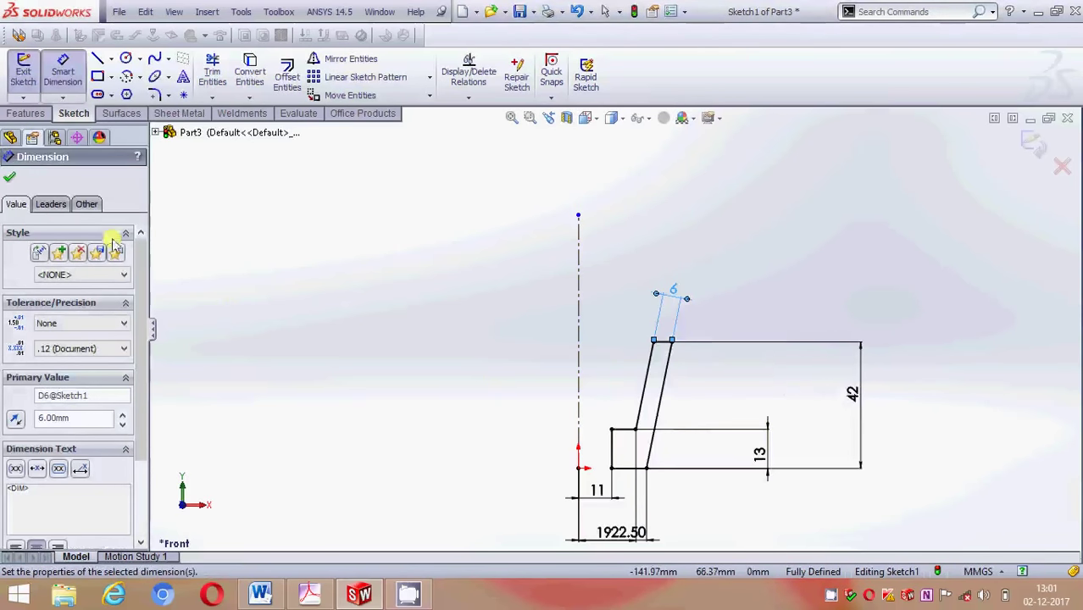
{"action": "left_click", "coordinate": [9, 178]}
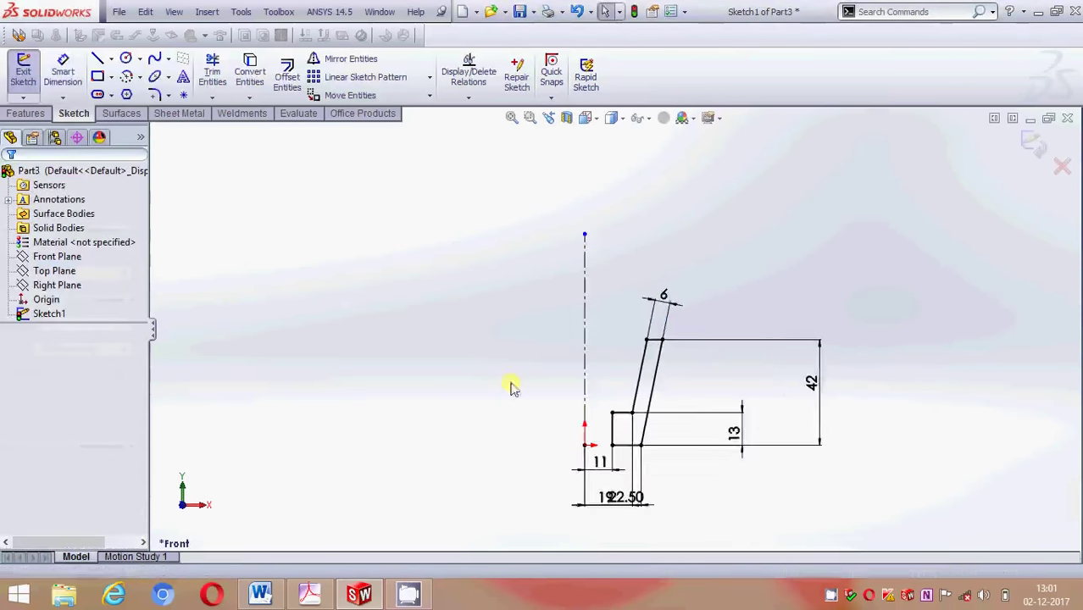
Zoom in and reposition the 19 dimension text beneath the 22.50 dimension, then zoom back out
{"action": "right_click", "coordinate": [830, 596]}
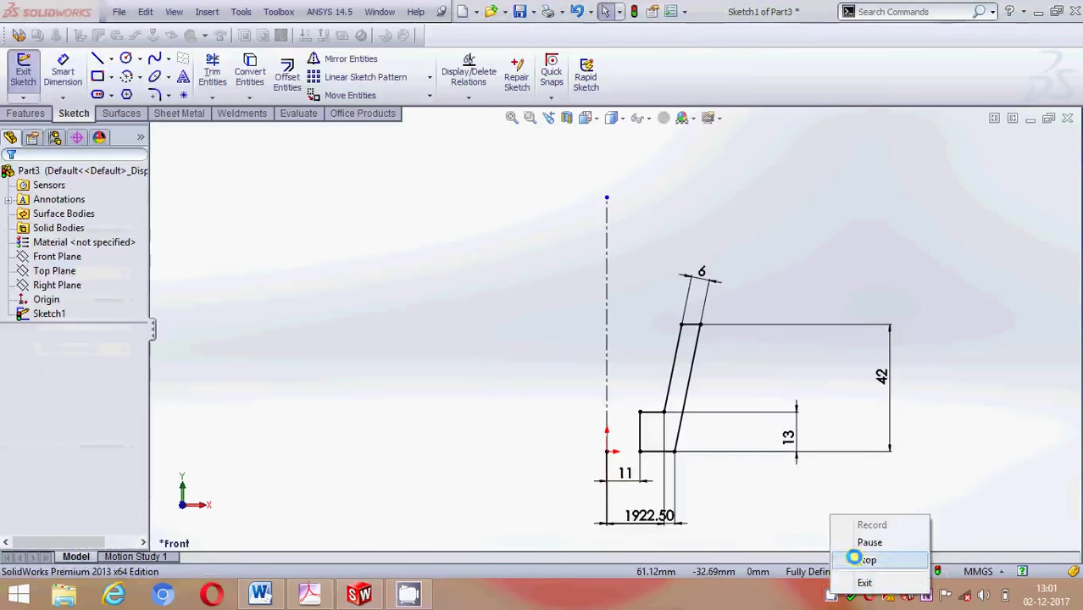
{"action": "left_click", "coordinate": [863, 542]}
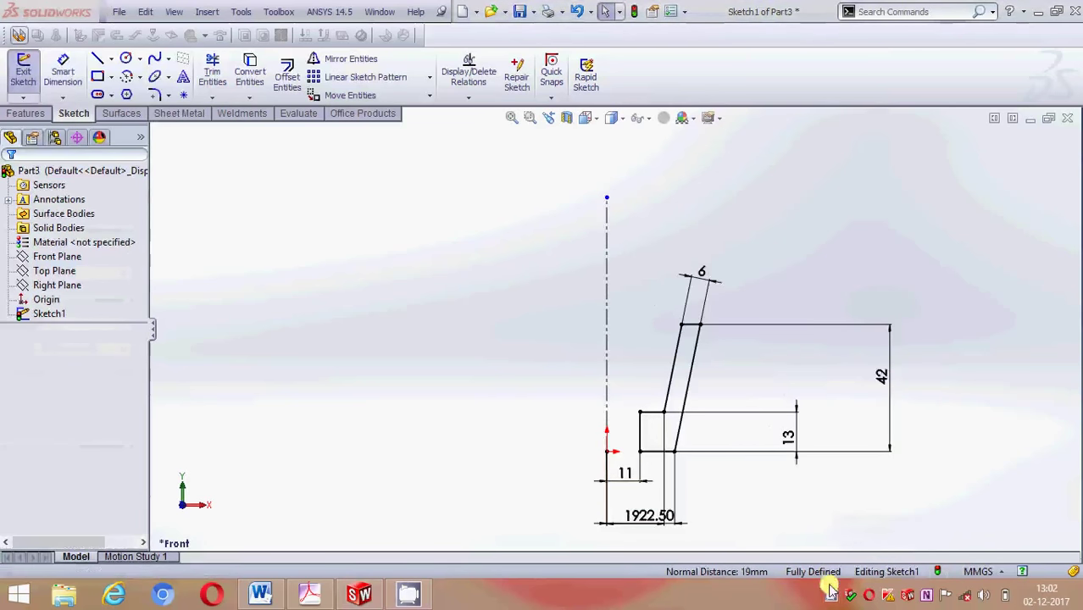
{"action": "right_click", "coordinate": [831, 596]}
{"action": "left_click", "coordinate": [864, 522]}
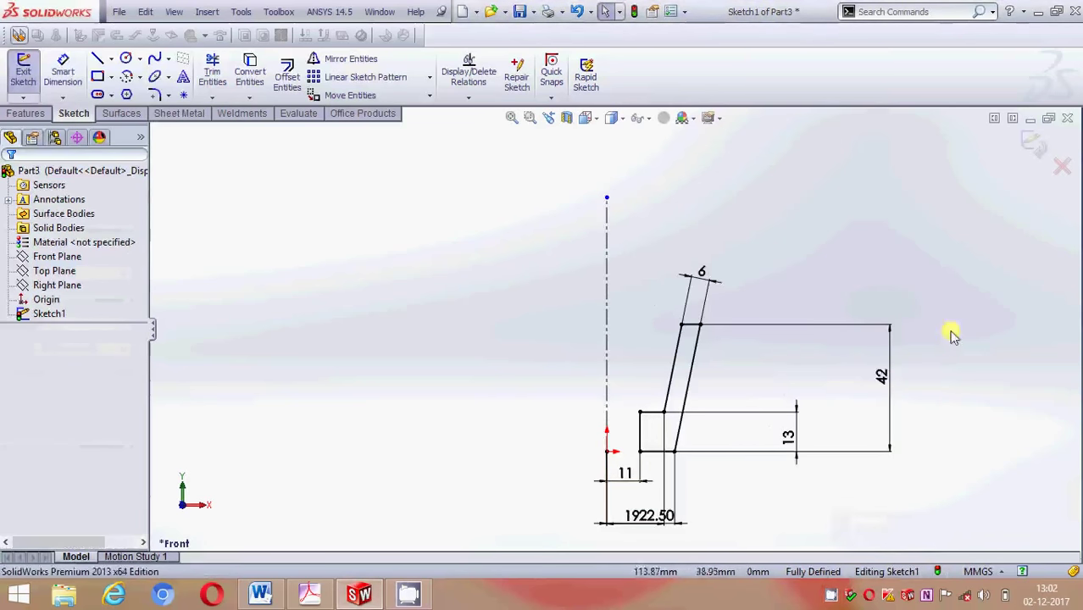
{"action": "scroll", "coordinate": [759, 468], "scroll_direction": "down", "scroll_amount": 2}
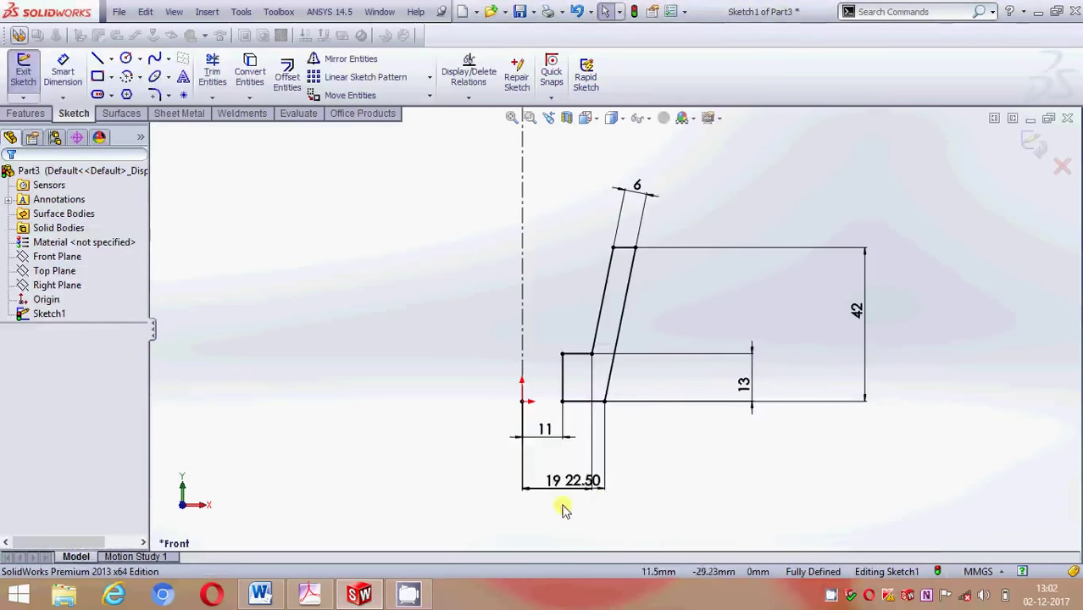
{"action": "left_click_drag", "start_coordinate": [555, 481], "coordinate": [559, 524]}
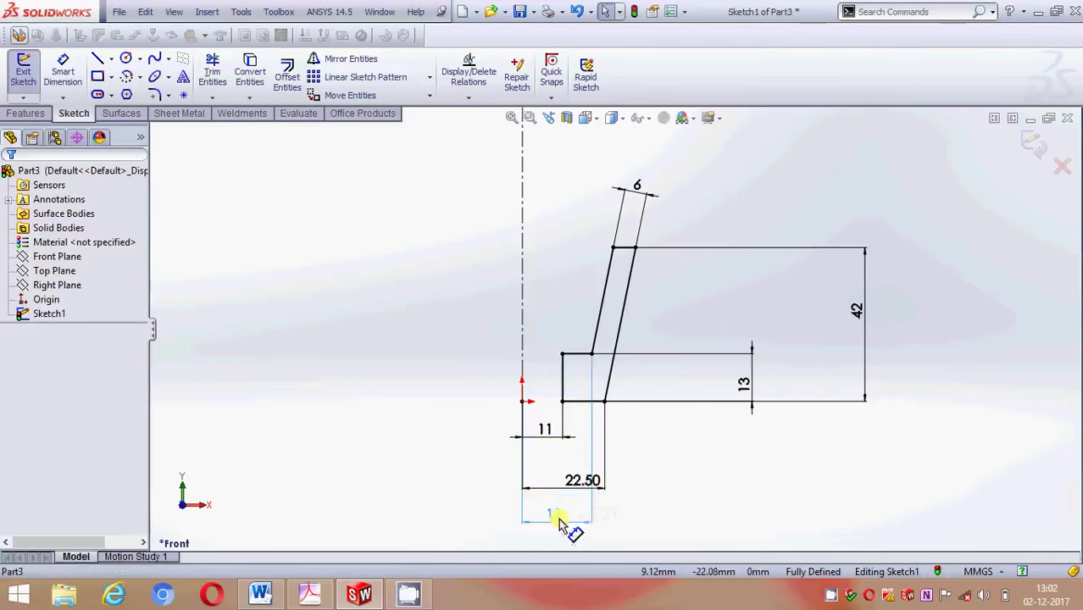
{"action": "left_click", "coordinate": [586, 519]}
{"action": "left_click", "coordinate": [712, 502]}
{"action": "scroll", "coordinate": [726, 498], "scroll_direction": "up", "scroll_amount": 1}
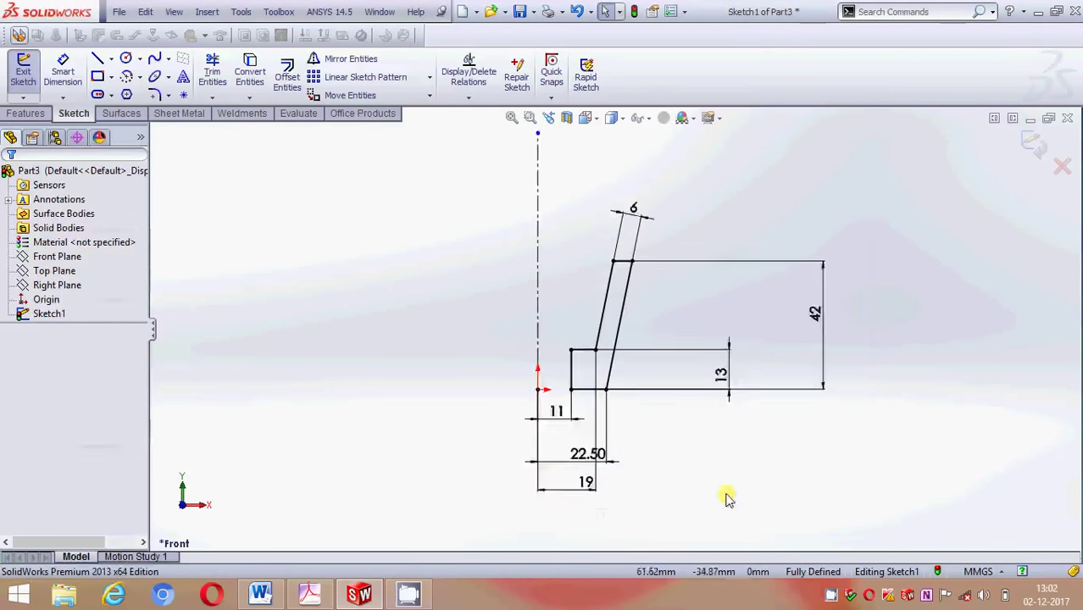
{"action": "scroll", "coordinate": [724, 487], "scroll_direction": "up", "scroll_amount": 1}
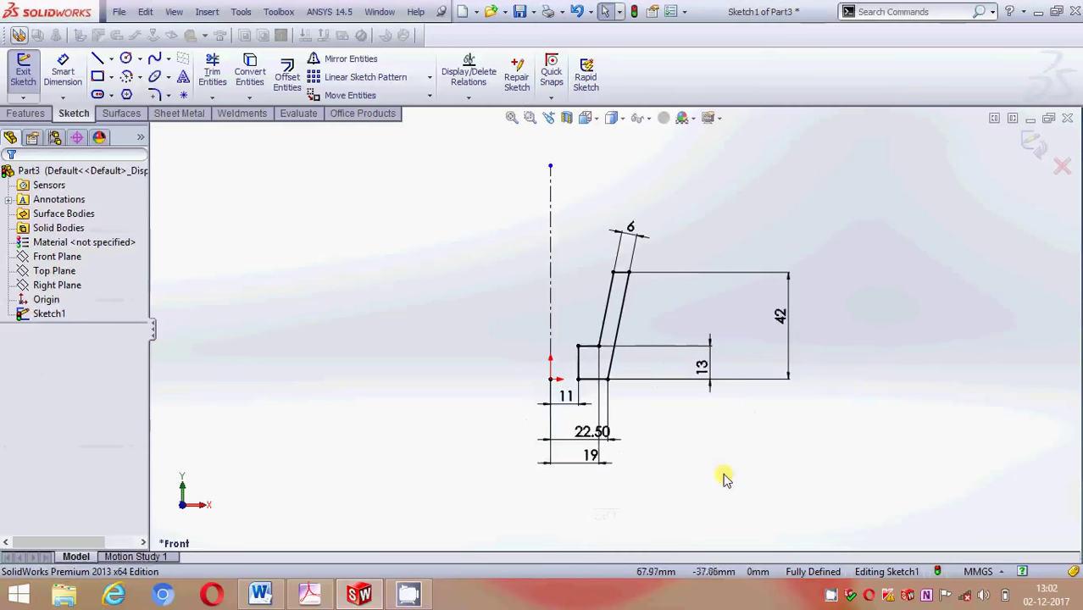
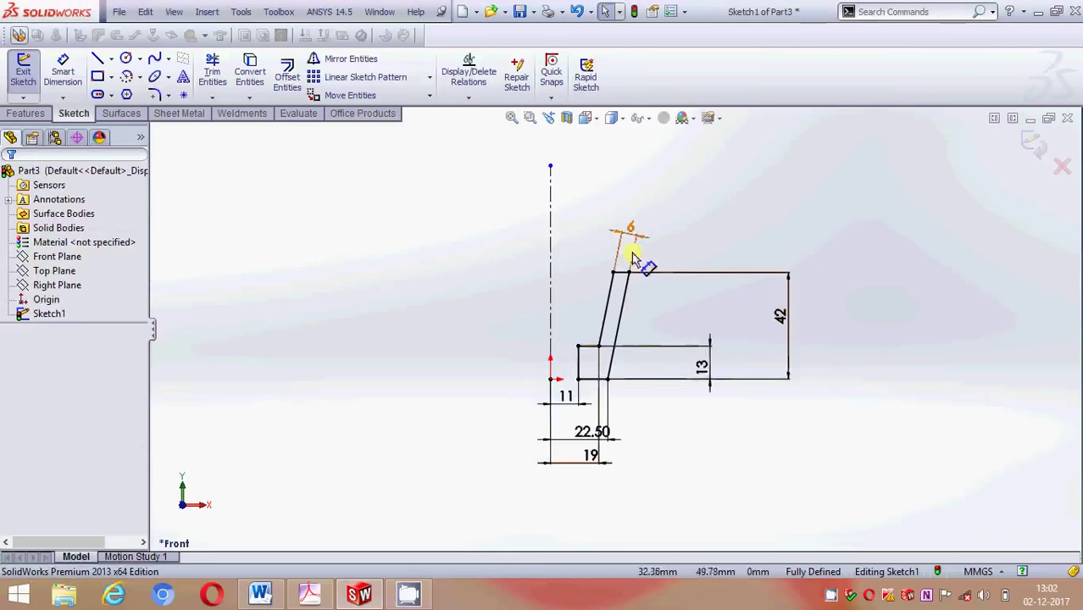
Zoom into the fully defined profile sketch and switch to the Features commands
{"action": "scroll", "coordinate": [633, 239], "scroll_direction": "down", "scroll_amount": 1}
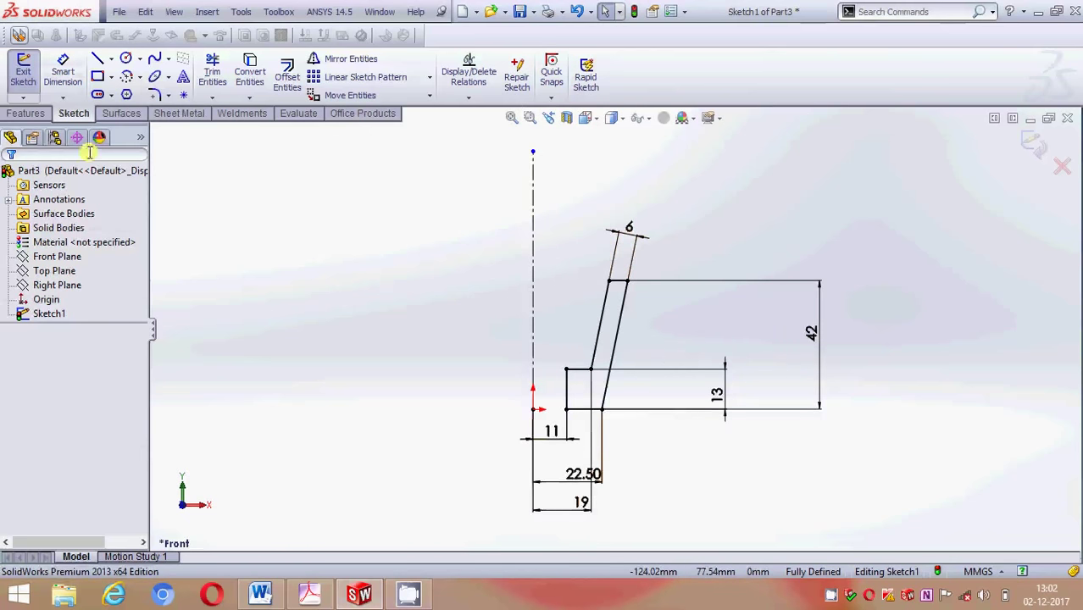
{"action": "left_click", "coordinate": [36, 115]}
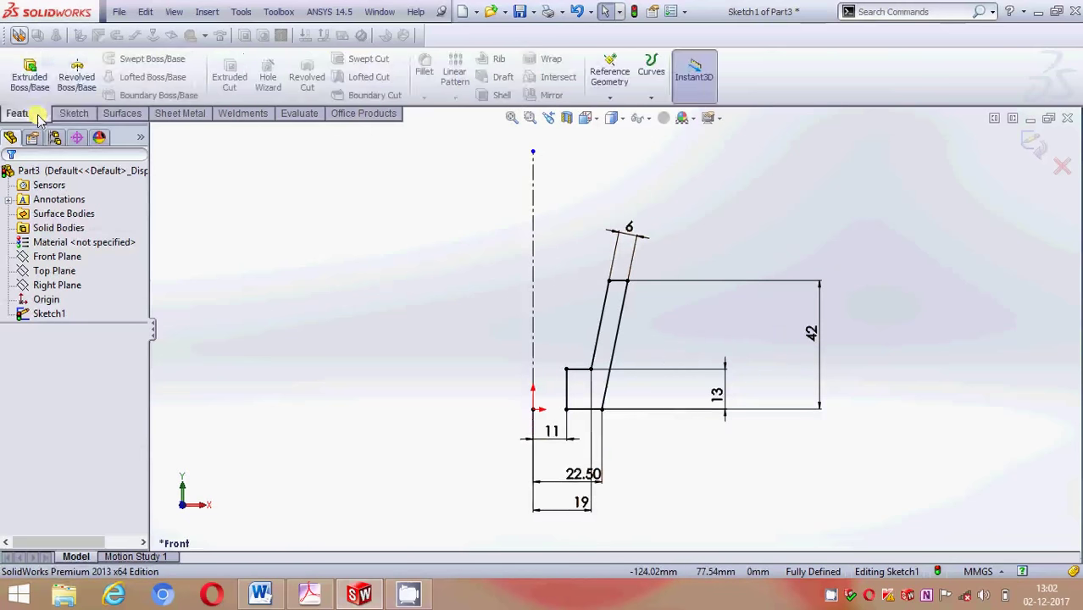
Revolve the profile 360° about Line1 into a tapered hollow cup, then start a fillet
{"action": "left_click", "coordinate": [74, 81]}
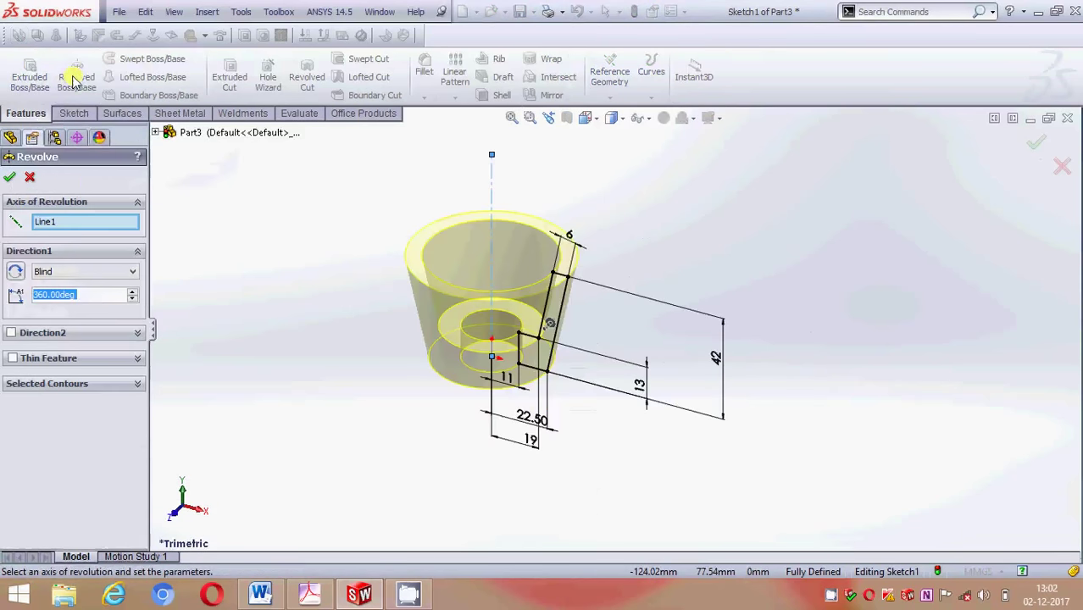
{"action": "left_click", "coordinate": [10, 179]}
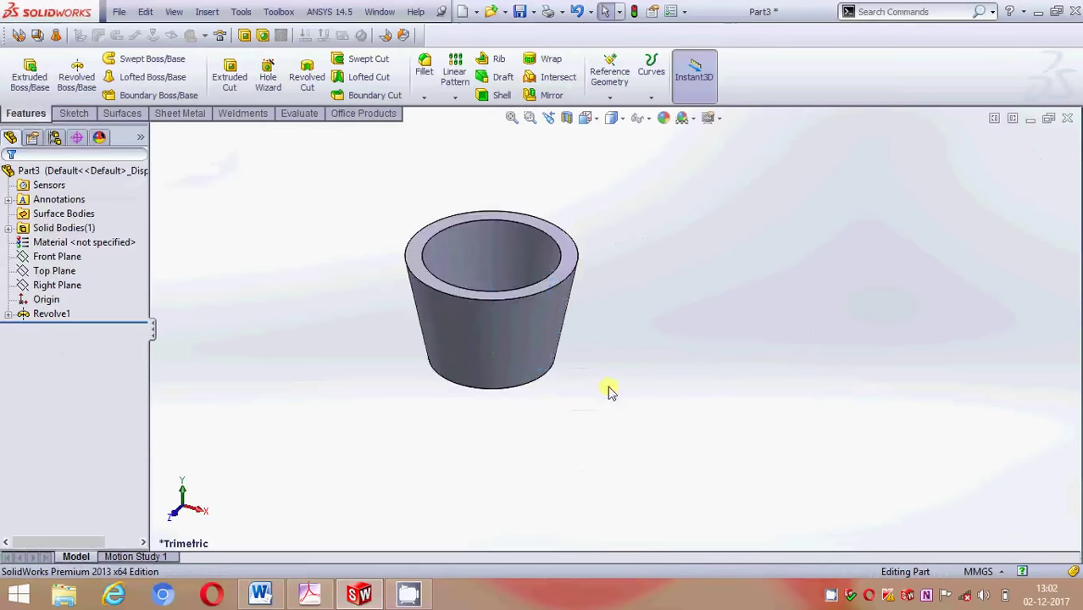
{"action": "left_click", "coordinate": [423, 66]}
Fillet the cup's bottom outer edge and inner bore edge with a 5 mm radius
{"action": "left_click", "coordinate": [553, 347]}
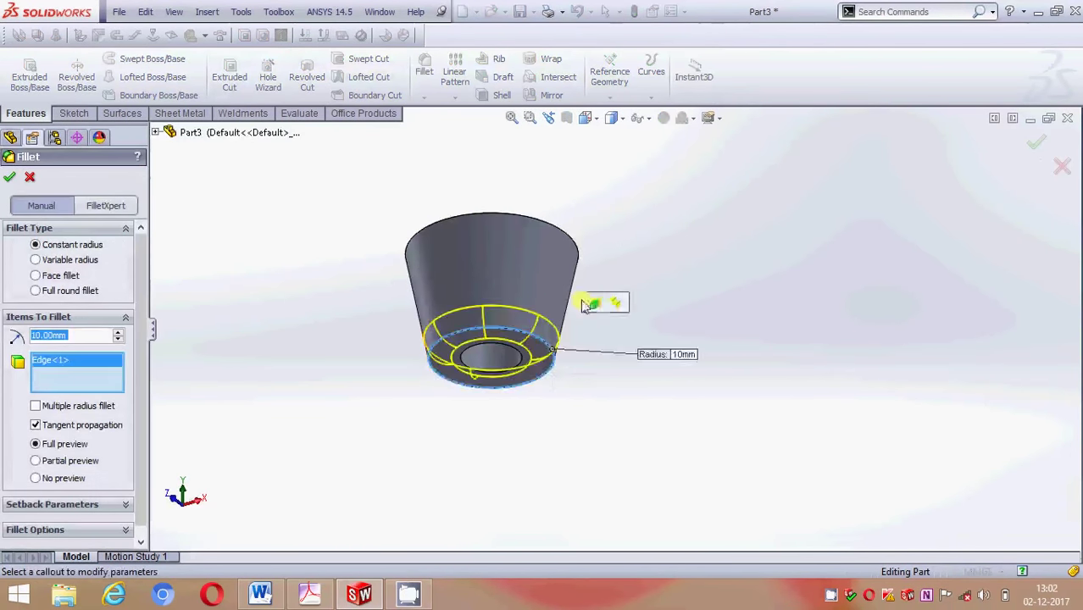
{"action": "middle_click_drag", "start_coordinate": [600, 185], "coordinate": [602, 446]}
{"action": "scroll", "coordinate": [520, 280], "scroll_direction": "down", "scroll_amount": 2}
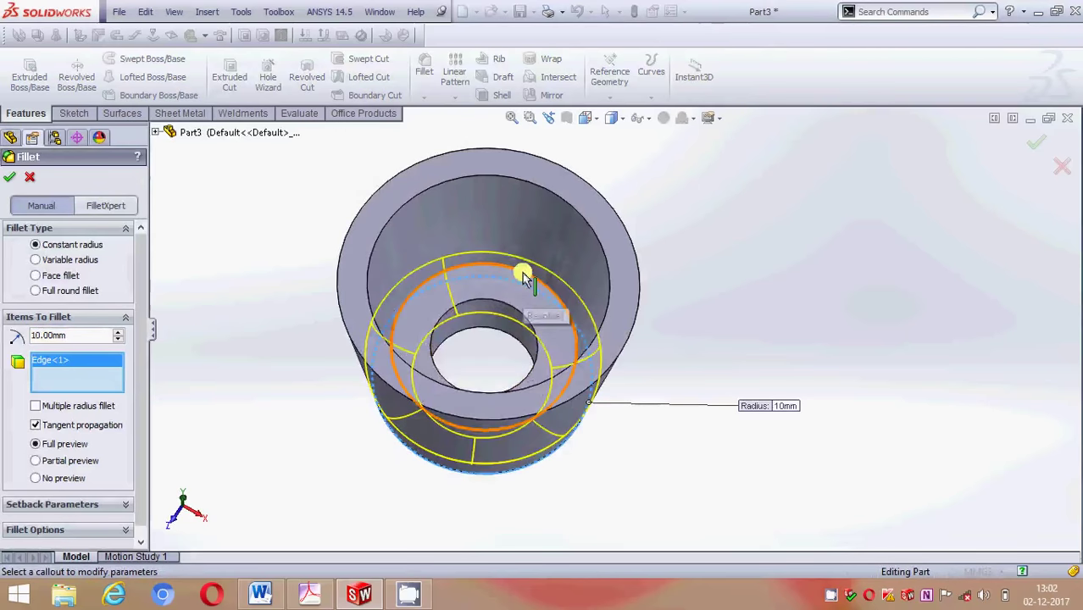
{"action": "left_click", "coordinate": [457, 307]}
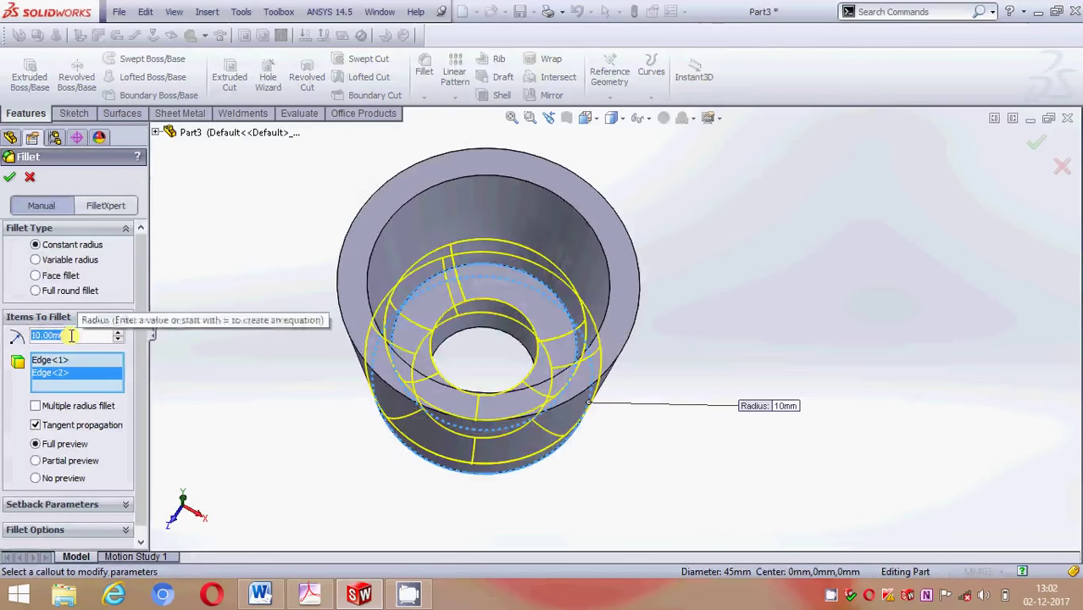
{"action": "type", "text": "5"}
{"action": "key", "text": "Return"}
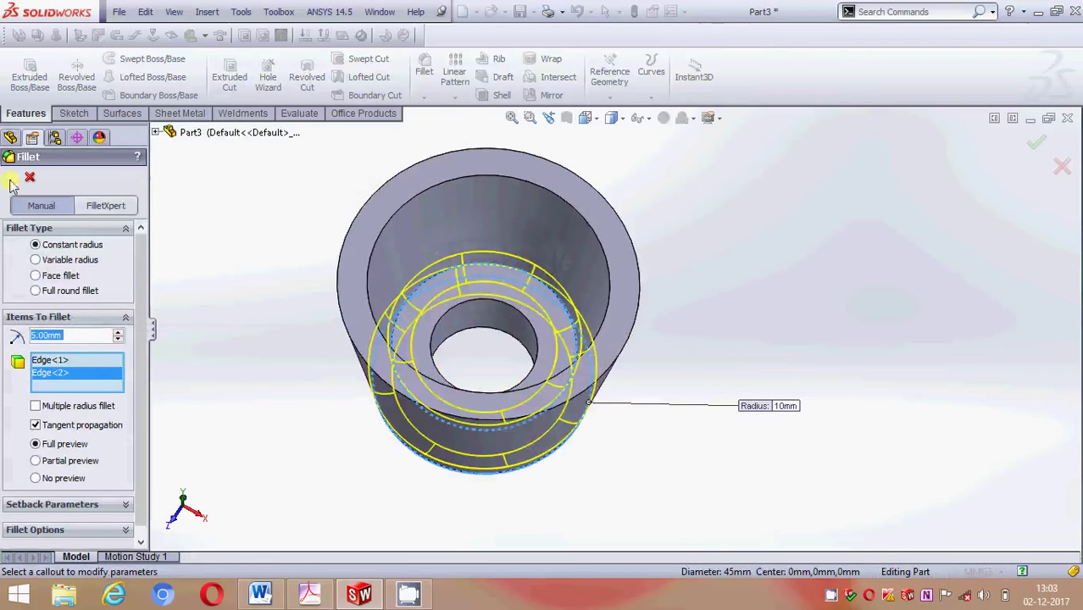
{"action": "left_click", "coordinate": [12, 178]}
{"action": "scroll", "coordinate": [763, 300], "scroll_direction": "up", "scroll_amount": 2}
{"action": "mouse_move", "coordinate": [745, 323]}
{"action": "middle_mouse_down"}
{"action": "mouse_move", "coordinate": [662, 387]}
{"action": "mouse_move", "coordinate": [658, 177]}
{"action": "mouse_move", "coordinate": [658, 374]}
{"action": "middle_mouse_up"}
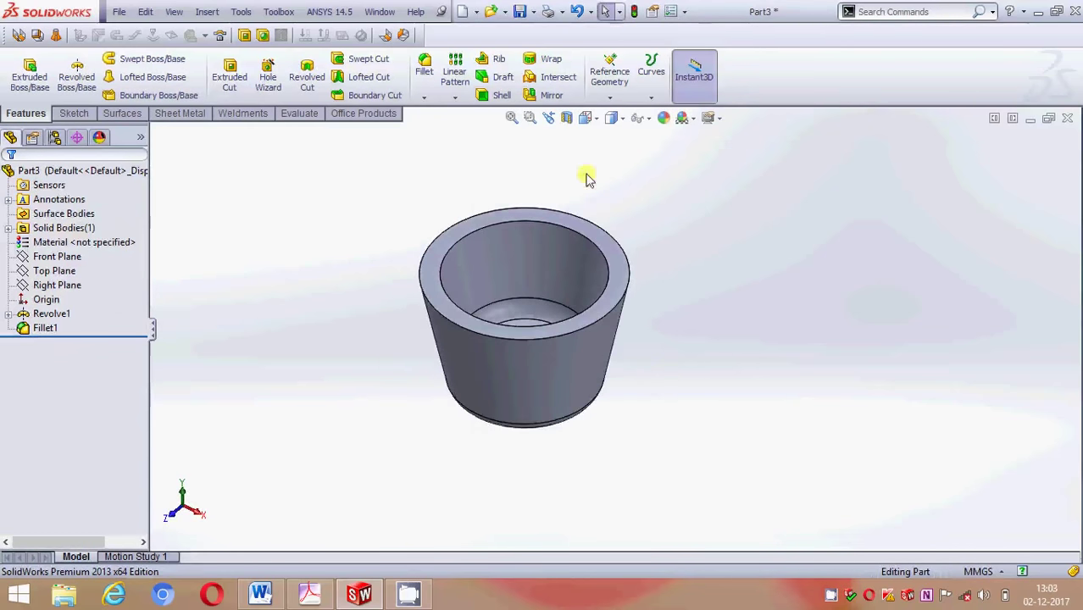
Start a sketch on the Right Plane and view it Normal To
{"action": "left_click", "coordinate": [77, 287]}
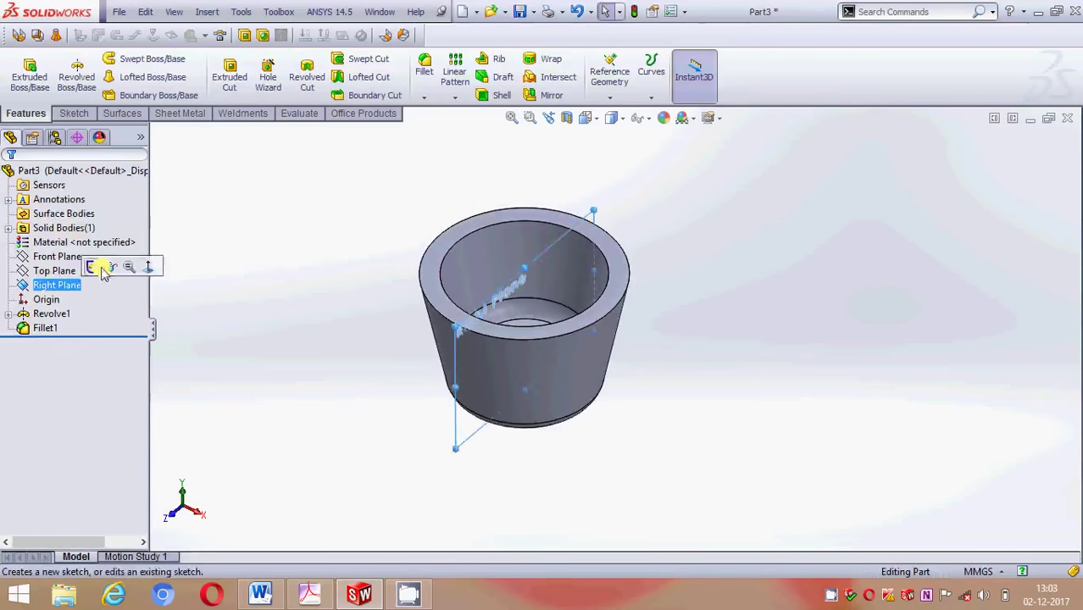
{"action": "left_click", "coordinate": [88, 268]}
{"action": "left_click", "coordinate": [586, 118]}
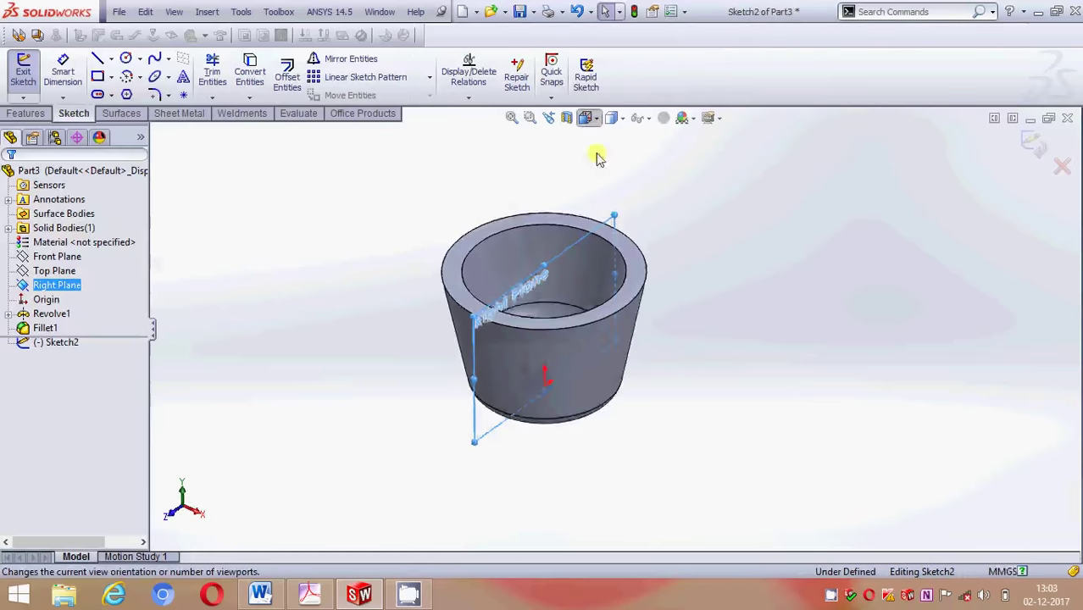
{"action": "left_click", "coordinate": [638, 164]}
{"action": "scroll", "coordinate": [637, 164], "scroll_direction": "down", "scroll_amount": 2}
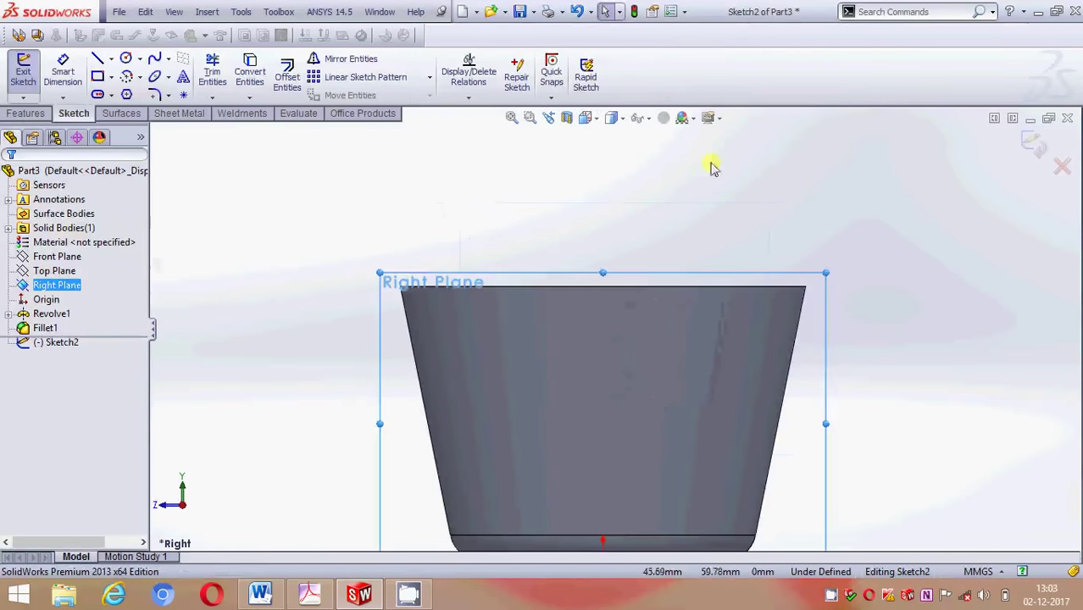
Draw a circle centred on the cup's top rim edge and dimension it Ø10
{"action": "left_click", "coordinate": [126, 58]}
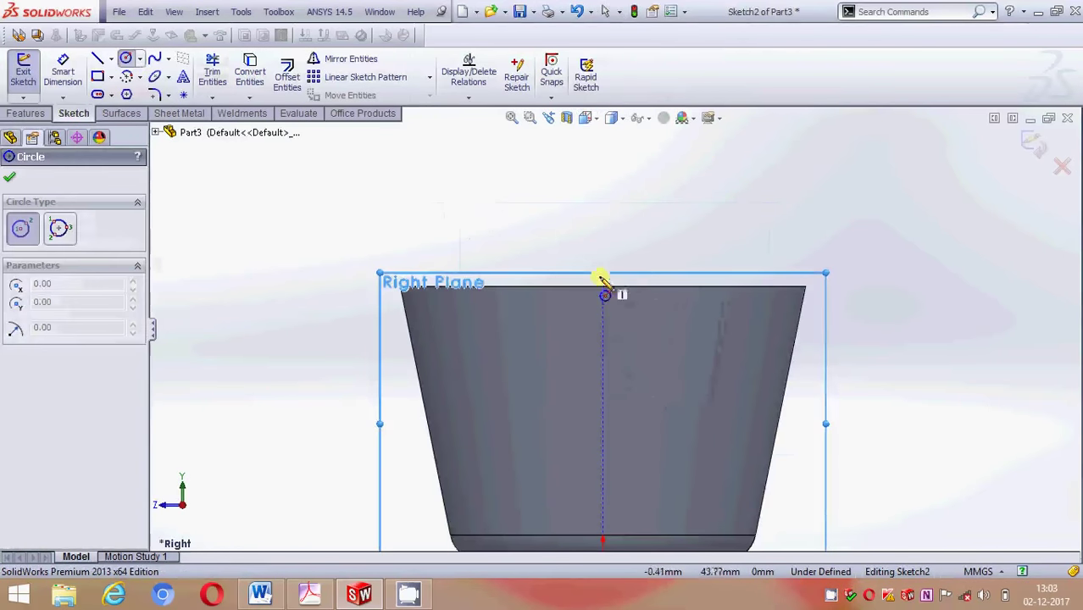
{"action": "left_click_drag", "start_coordinate": [603, 287], "coordinate": [621, 306]}
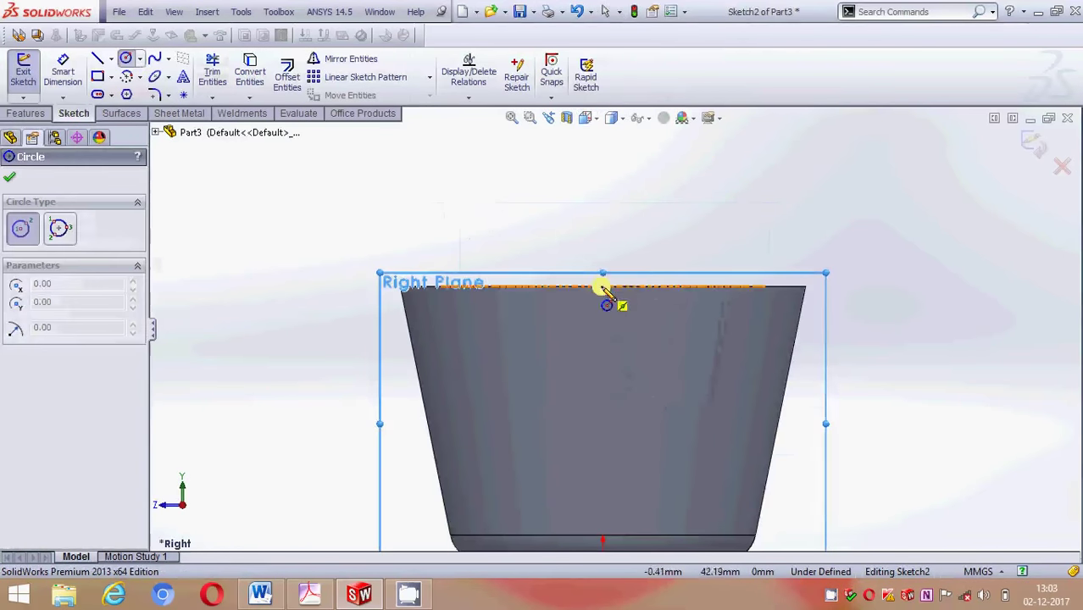
{"action": "left_click", "coordinate": [125, 58]}
{"action": "left_click", "coordinate": [607, 262]}
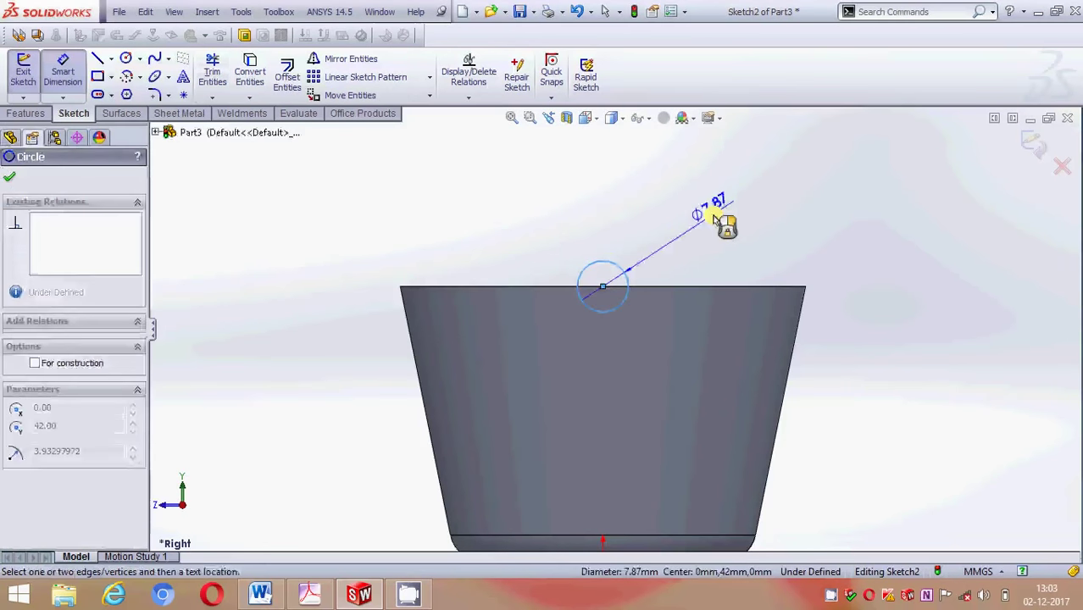
{"action": "left_click", "coordinate": [717, 218]}
{"action": "type", "text": "10"}
{"action": "key", "text": "Return"}
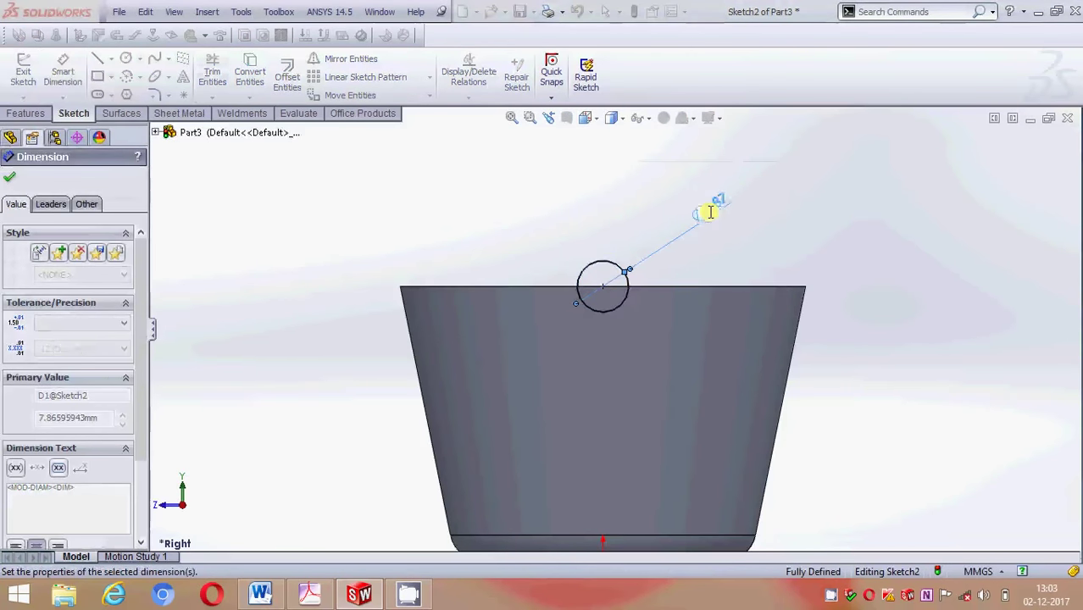
{"action": "left_click", "coordinate": [11, 175]}
{"action": "left_click", "coordinate": [28, 112]}
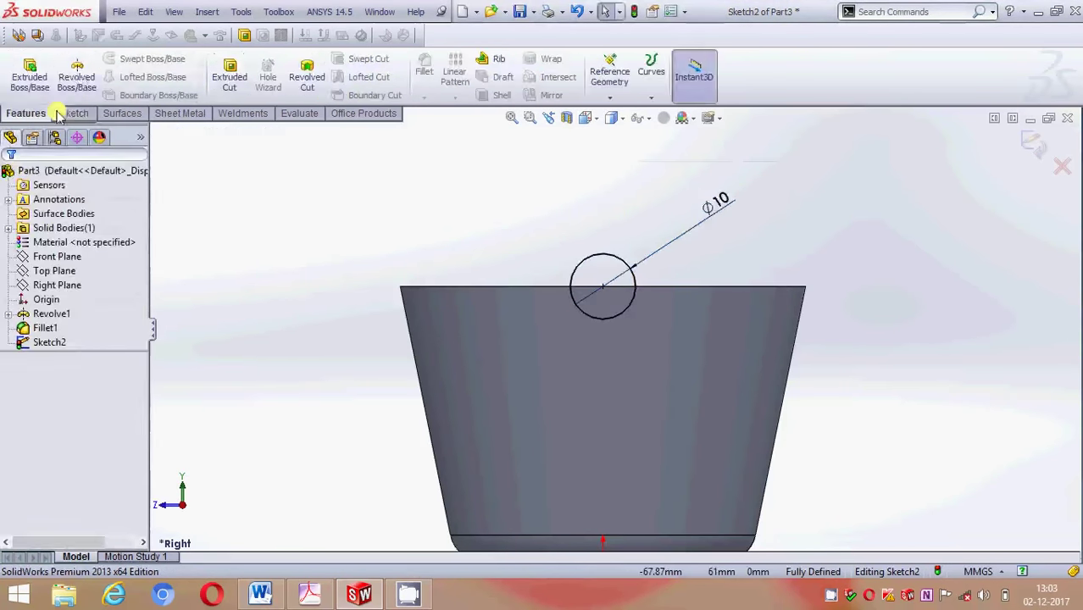
Extrude-cut the Ø10 circle 41 mm blind through the rim, forming a semicircular notch
{"action": "left_click", "coordinate": [227, 80]}
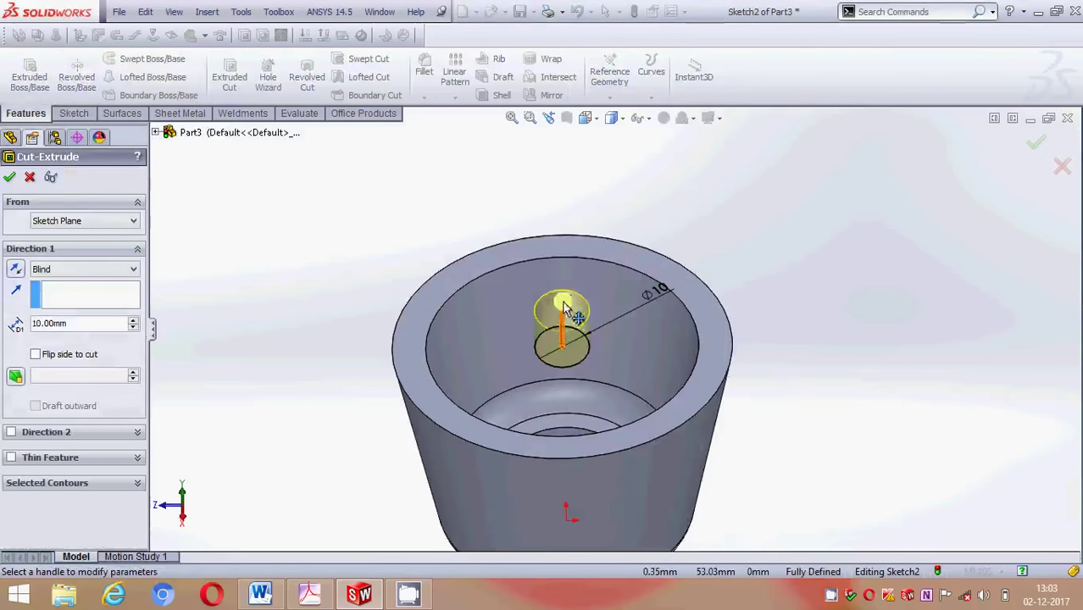
{"action": "left_click_drag", "start_coordinate": [556, 311], "coordinate": [561, 191]}
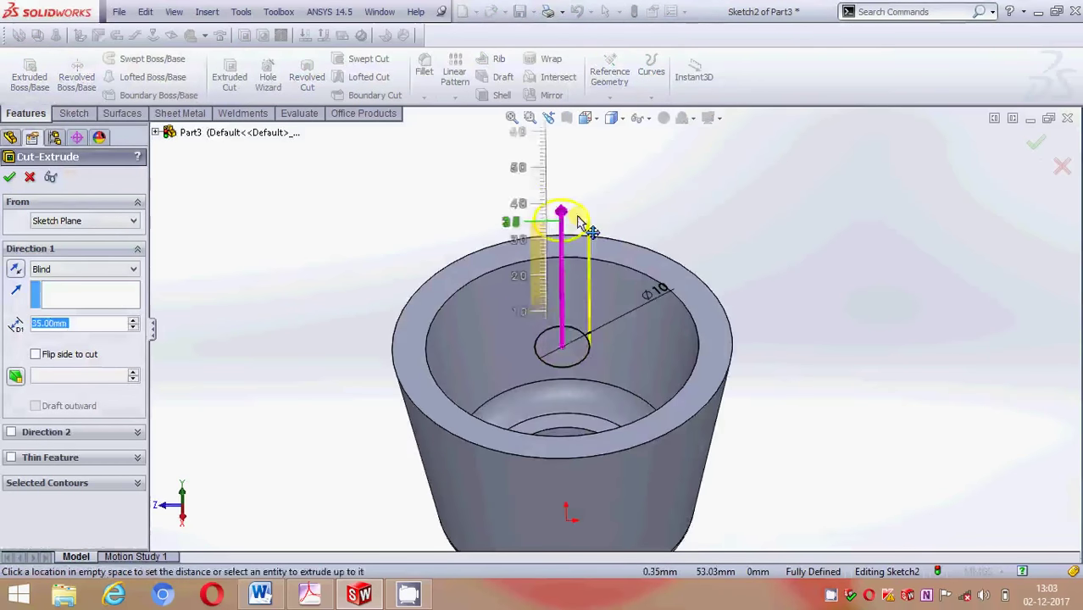
{"action": "left_click", "coordinate": [10, 178]}
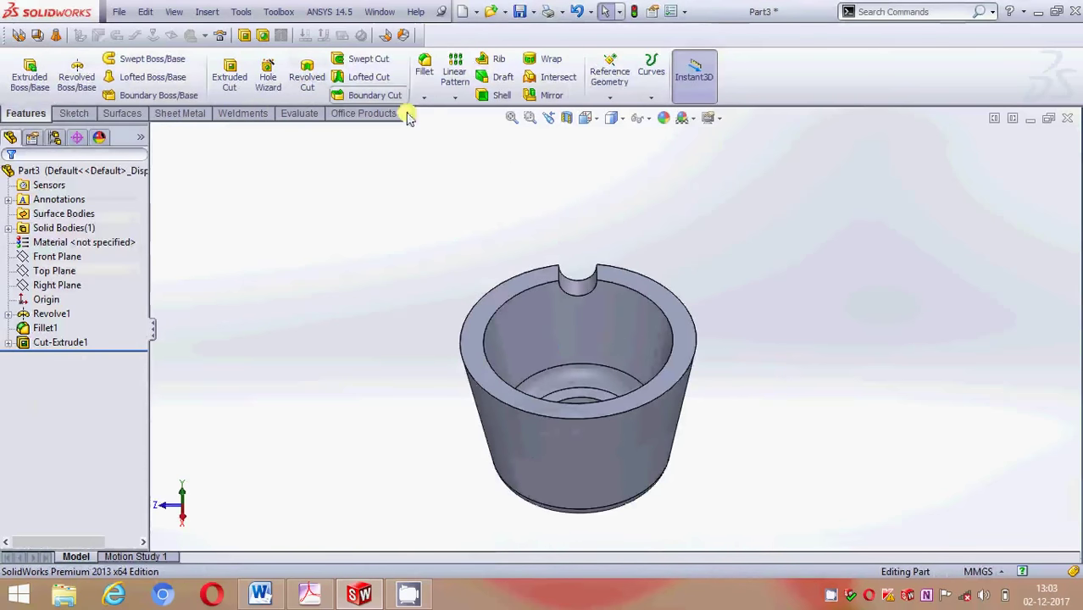
{"action": "left_click", "coordinate": [454, 100]}
{"action": "left_click", "coordinate": [479, 126]}
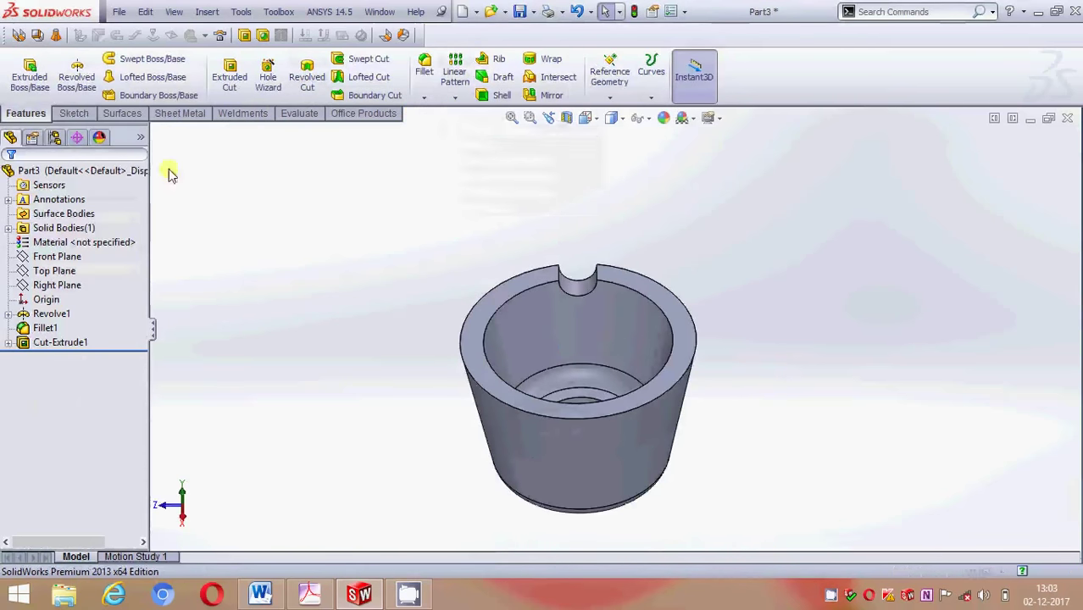
Circular-pattern Cut-Extrude1 around the rim edge with 4 instances
{"action": "left_click", "coordinate": [157, 133]}
{"action": "left_click", "coordinate": [218, 304]}
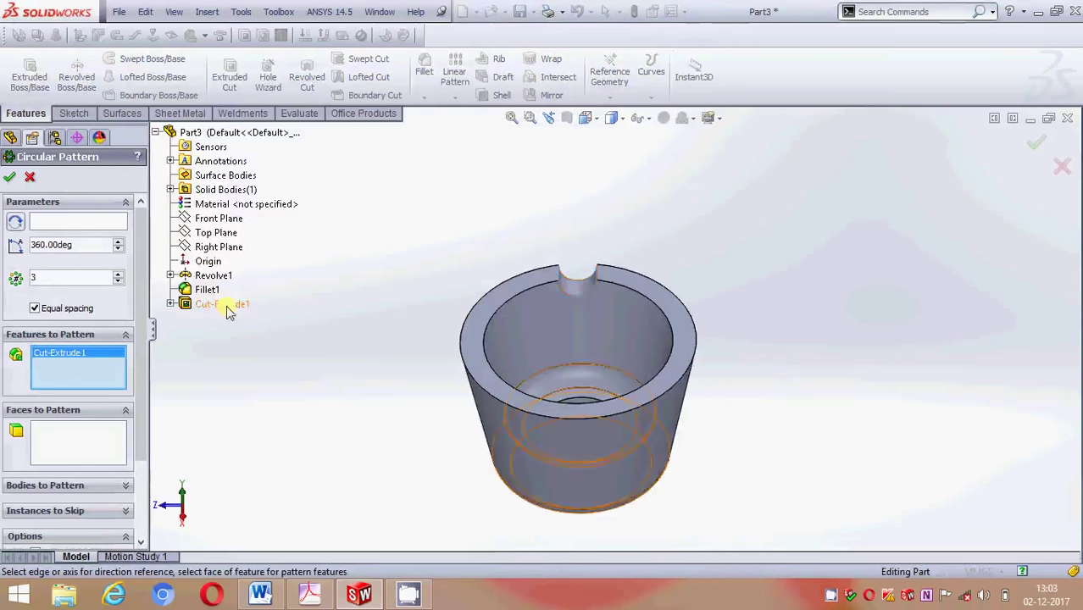
{"action": "left_click", "coordinate": [70, 223]}
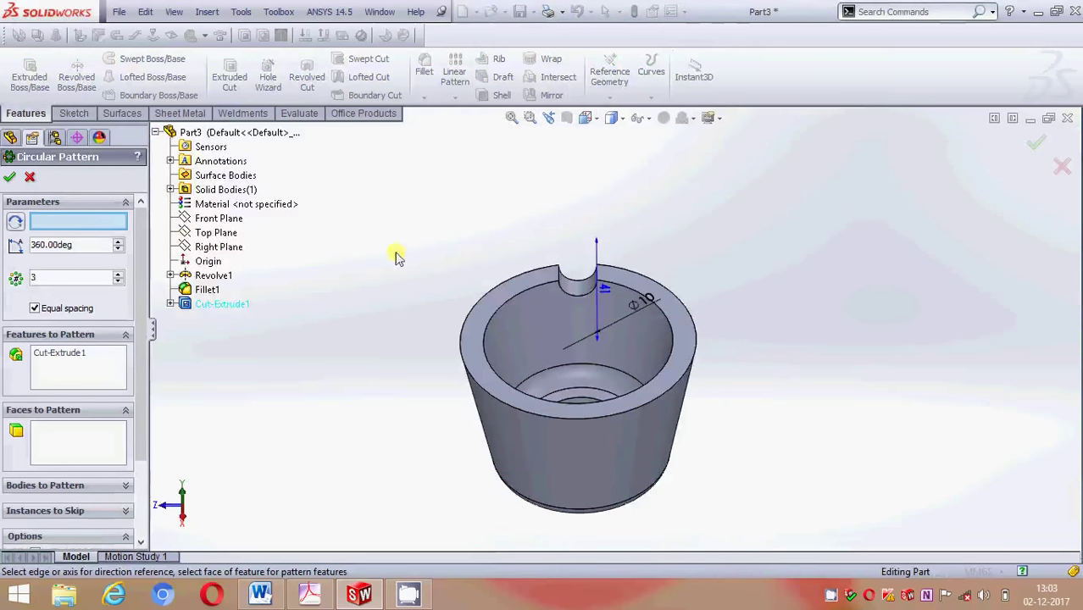
{"action": "left_click", "coordinate": [502, 304]}
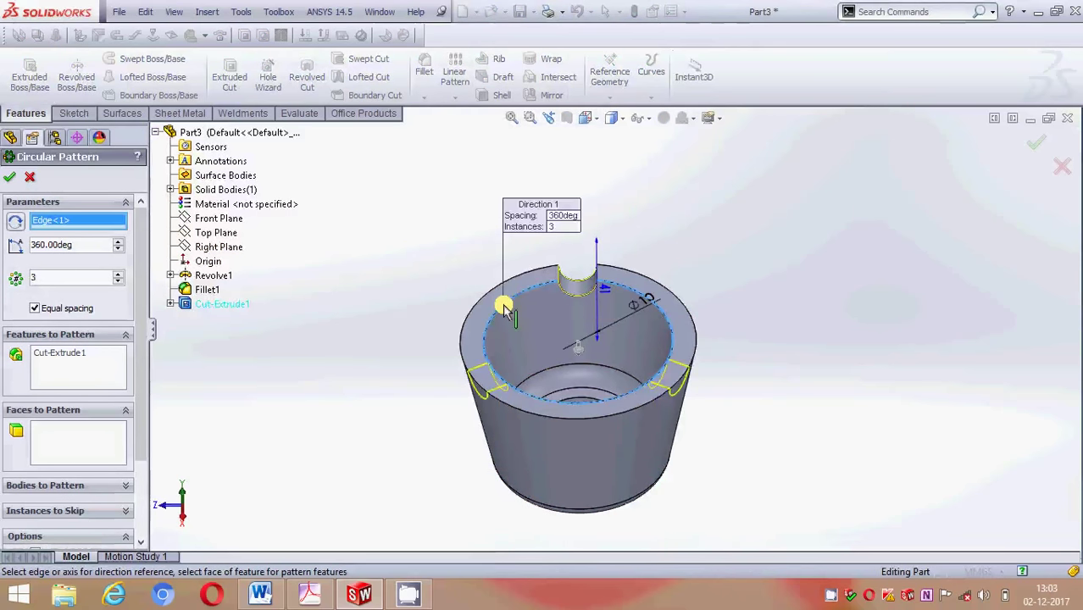
{"action": "double_click", "coordinate": [34, 277]}
{"action": "type", "text": "=4"}
{"action": "key", "text": "Return"}
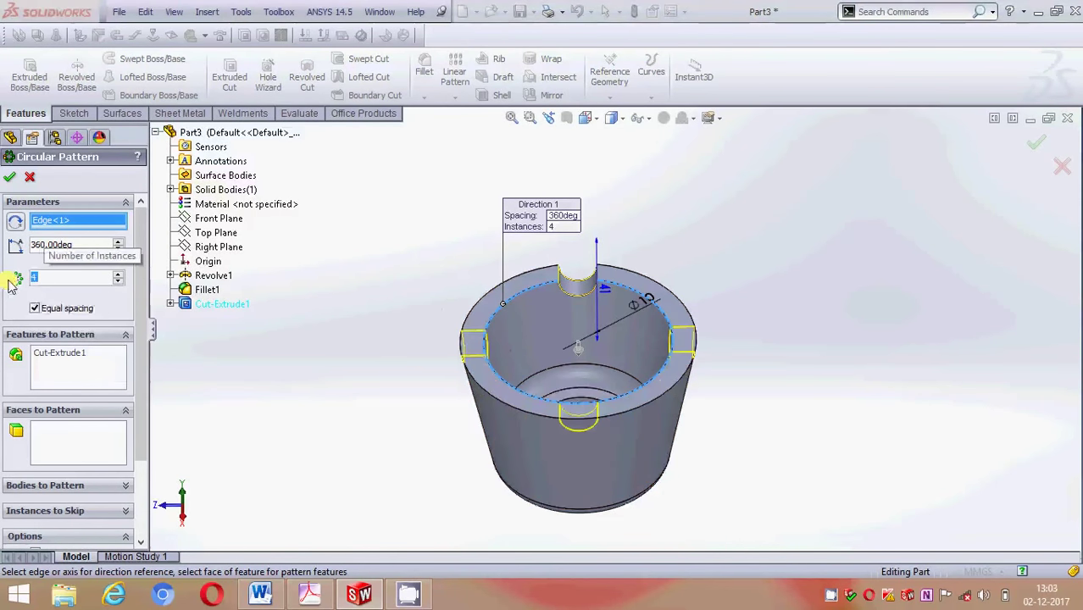
{"action": "left_click", "coordinate": [10, 176]}
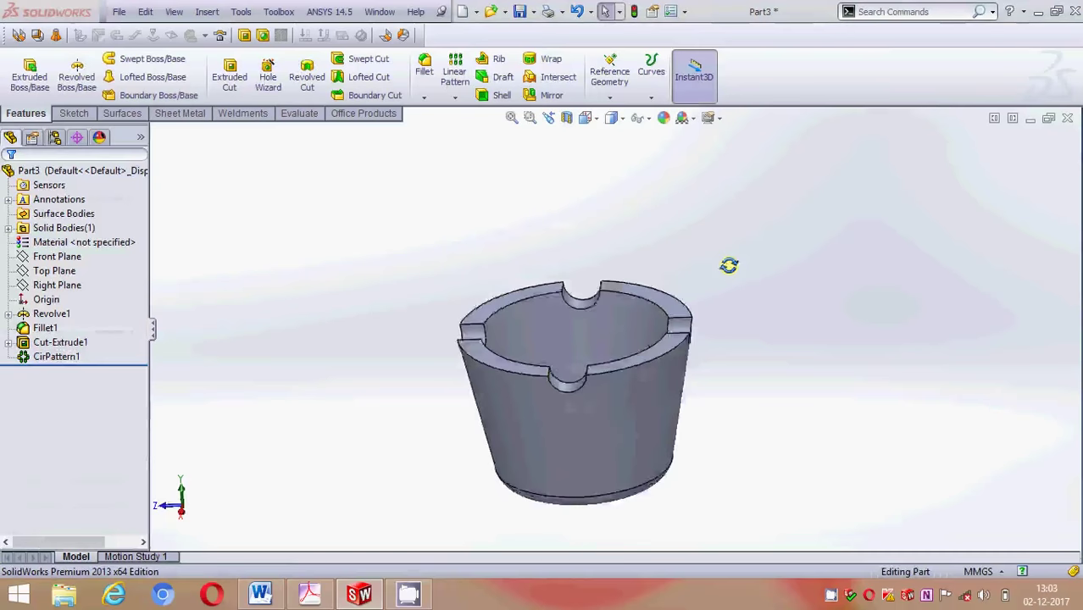
{"action": "mouse_move", "coordinate": [739, 337]}
{"action": "middle_mouse_down"}
{"action": "mouse_move", "coordinate": [531, 265]}
{"action": "mouse_move", "coordinate": [484, 266]}
{"action": "mouse_move", "coordinate": [580, 353]}
{"action": "mouse_move", "coordinate": [745, 286]}
{"action": "mouse_move", "coordinate": [495, 302]}
{"action": "mouse_move", "coordinate": [511, 193]}
{"action": "mouse_move", "coordinate": [559, 196]}
{"action": "mouse_move", "coordinate": [532, 196]}
{"action": "mouse_move", "coordinate": [523, 222]}
{"action": "middle_mouse_up"}
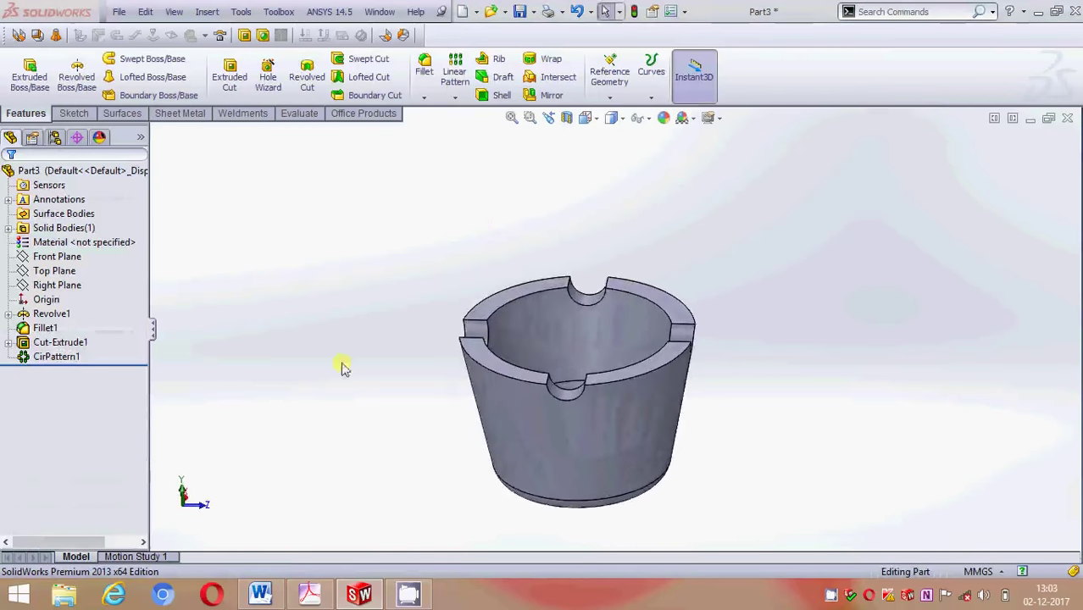
Check the assembly drawing PDF, then return and start saving the part
{"action": "left_click", "coordinate": [322, 599]}
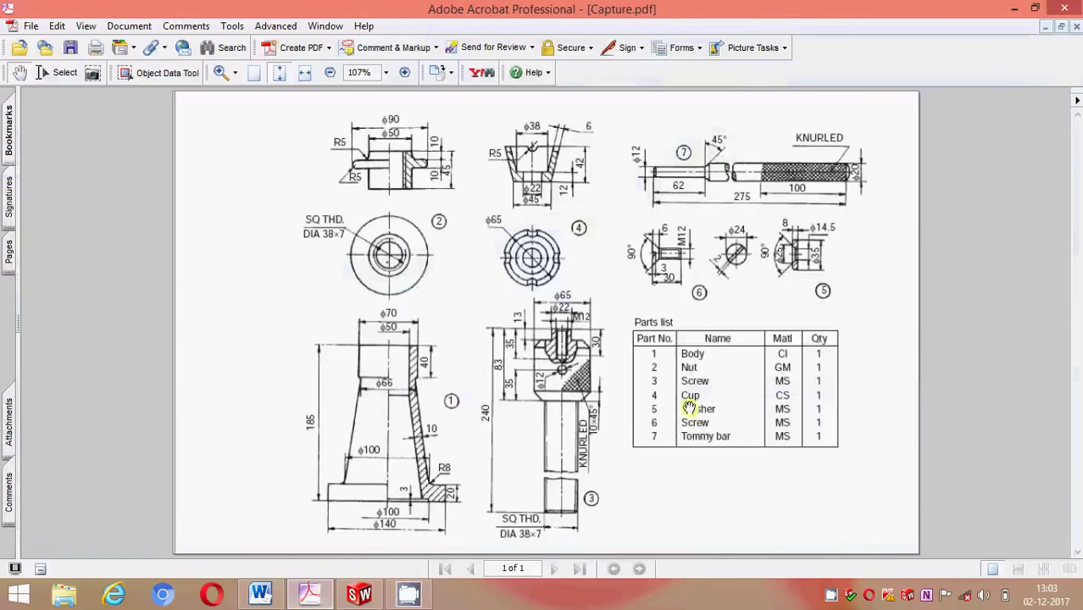
{"action": "left_click", "coordinate": [367, 599]}
{"action": "key", "text": "ctrl+s"}
{"action": "type", "text": "cup"}
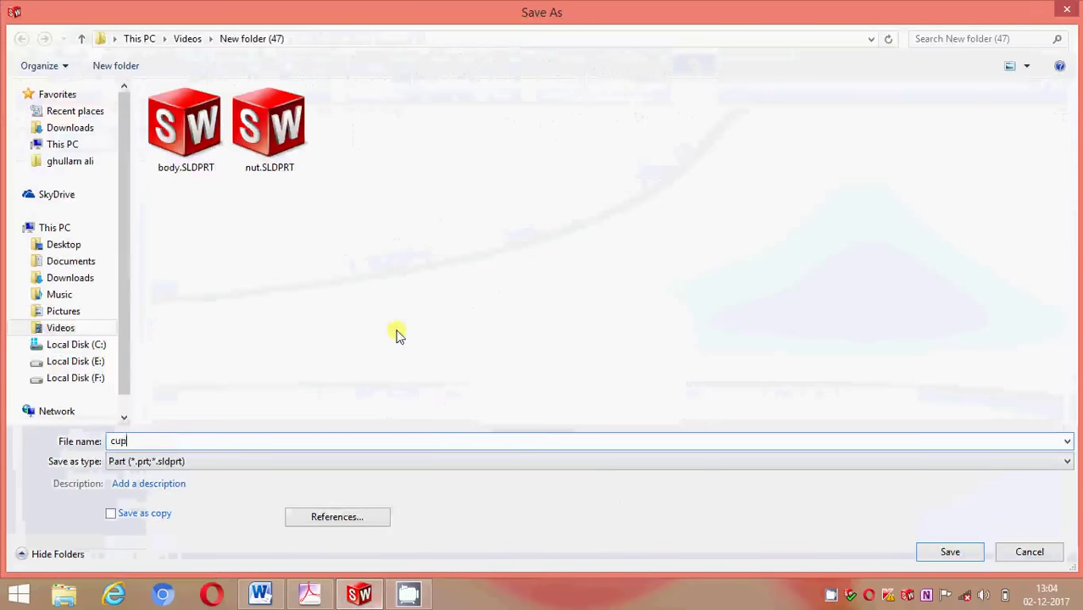
Save the part as cup and create a new blank Part document
{"action": "key", "text": "Return"}
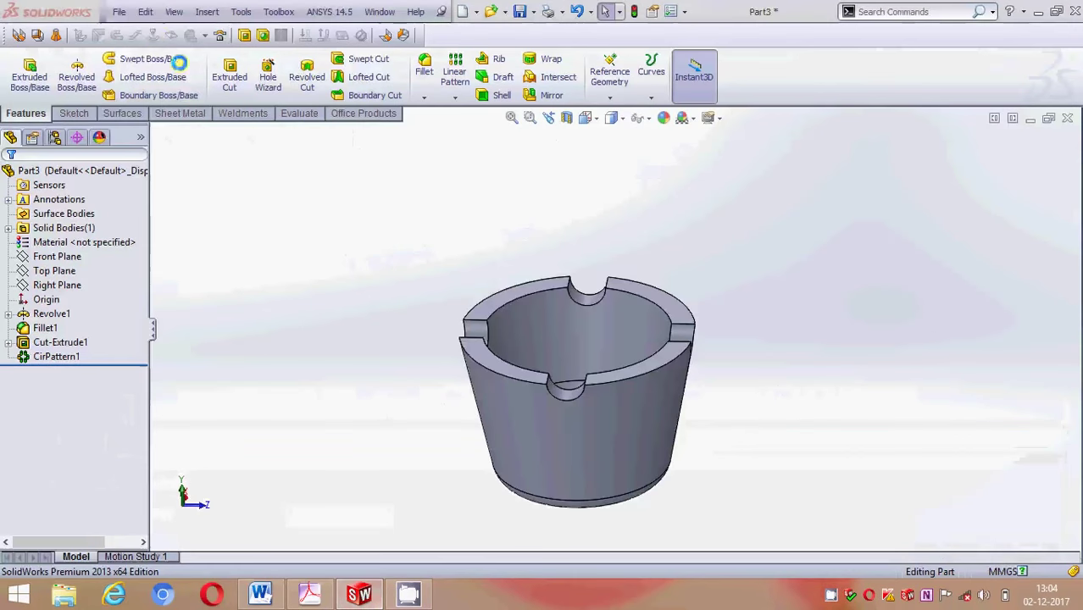
{"action": "left_click", "coordinate": [120, 12]}
{"action": "left_click", "coordinate": [144, 19]}
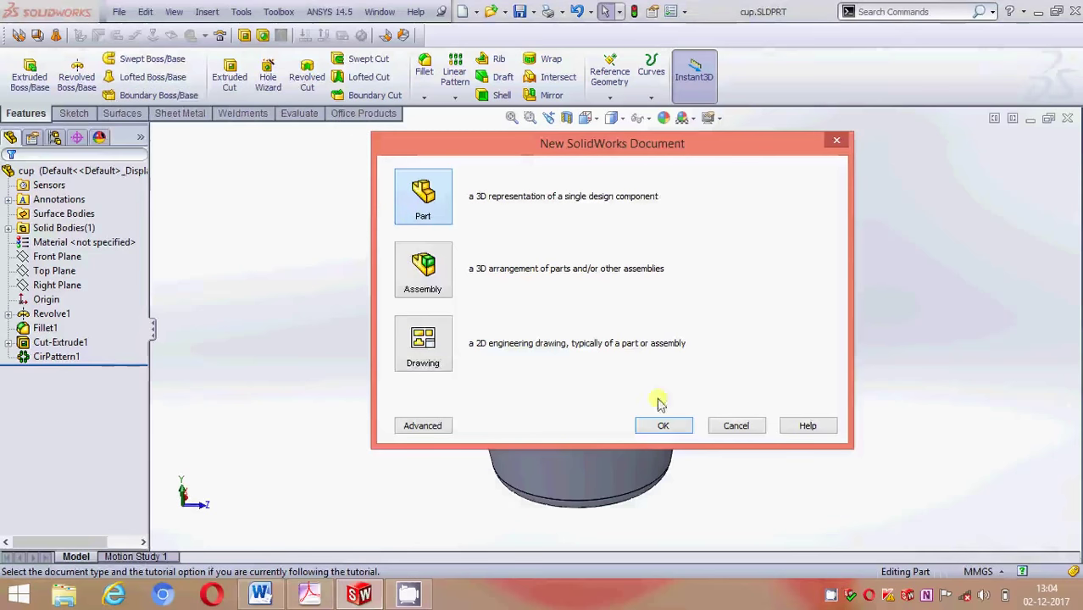
{"action": "left_click", "coordinate": [674, 426]}
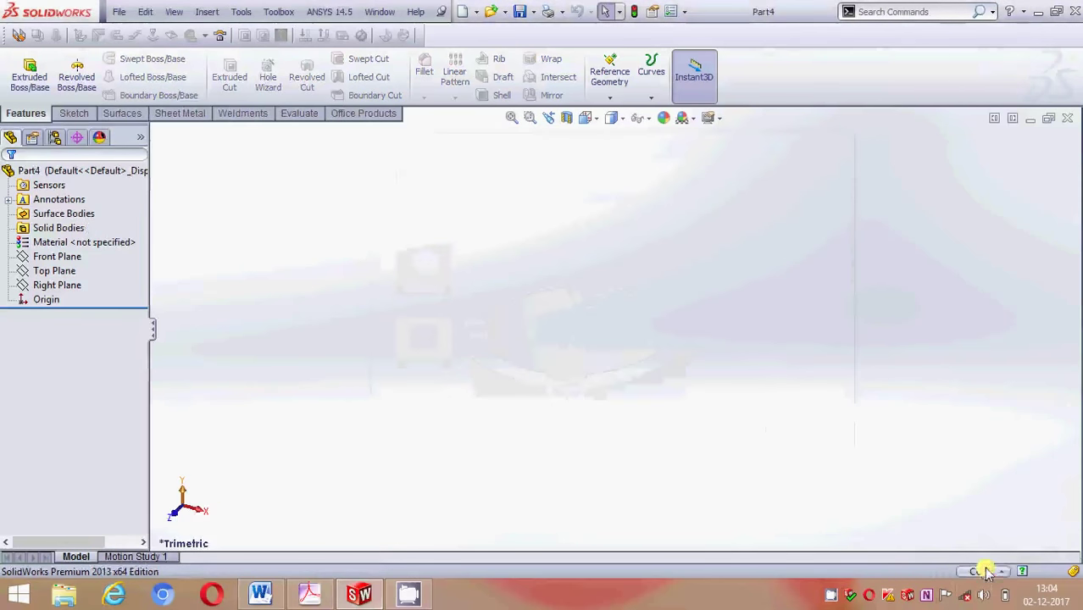
Set the new part's units to MMGS and bring up the Capture.pdf reference drawing
{"action": "left_click", "coordinate": [979, 571]}
{"action": "left_click", "coordinate": [914, 512]}
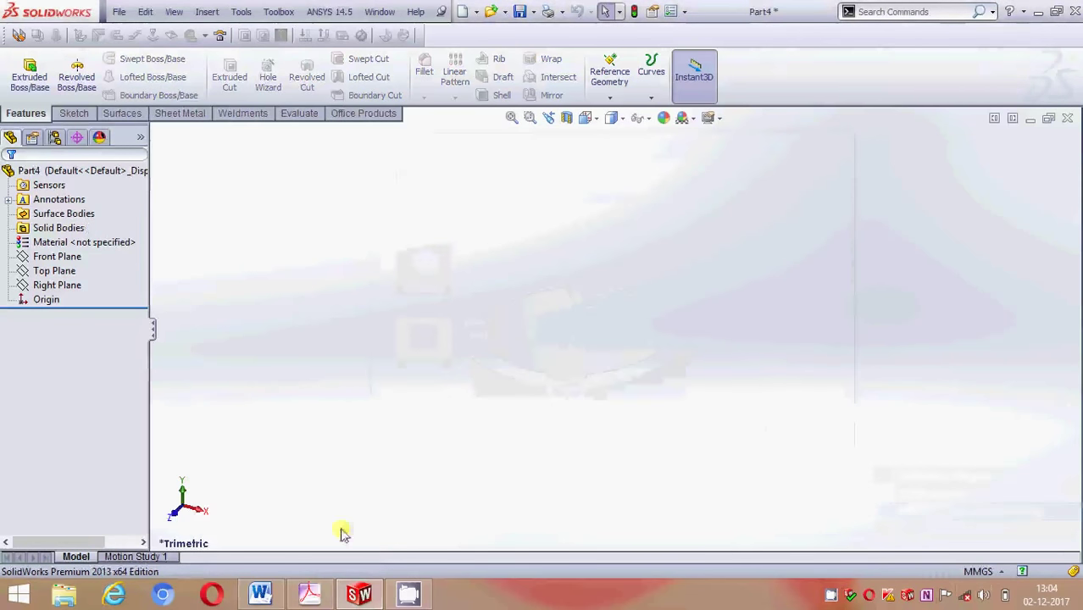
{"action": "left_click", "coordinate": [310, 595]}
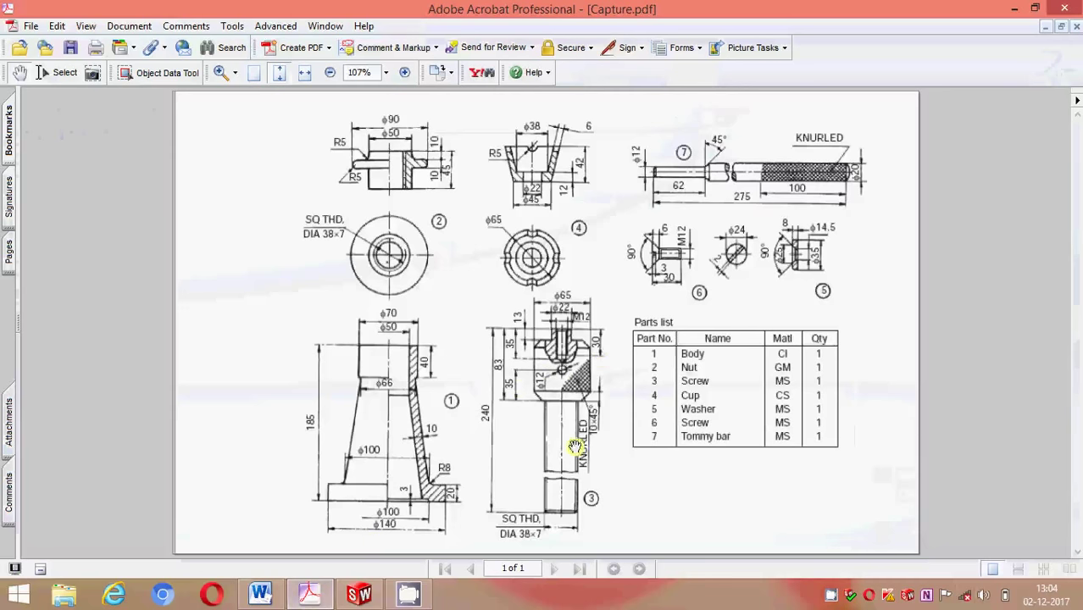
{"action": "left_click", "coordinate": [356, 595]}
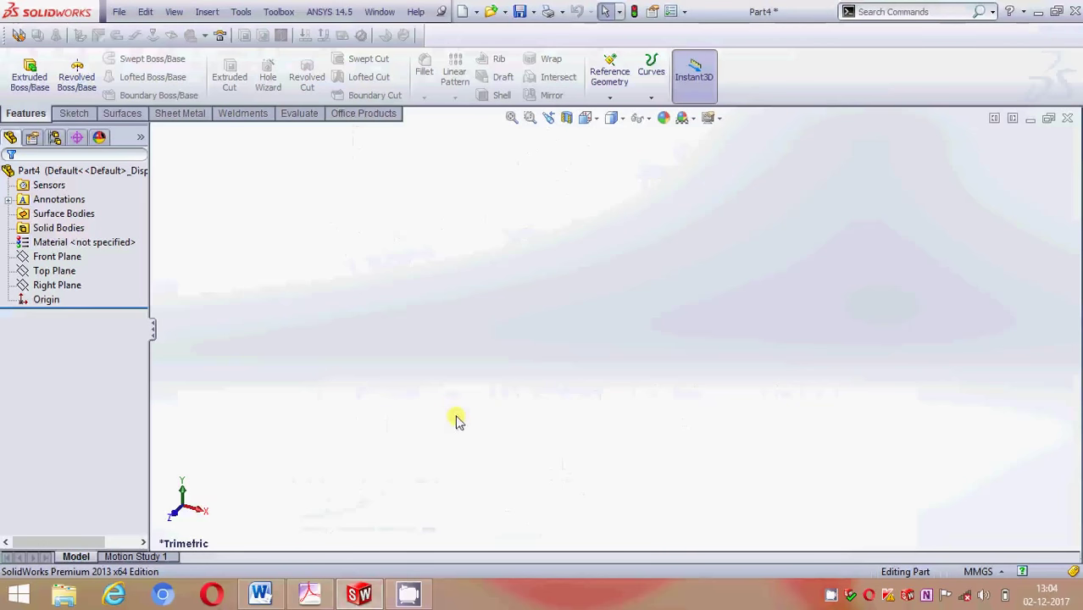
Start a sketch on the Top Plane and draw a circle centred on the origin
{"action": "left_click", "coordinate": [68, 287]}
{"action": "left_click", "coordinate": [272, 338]}
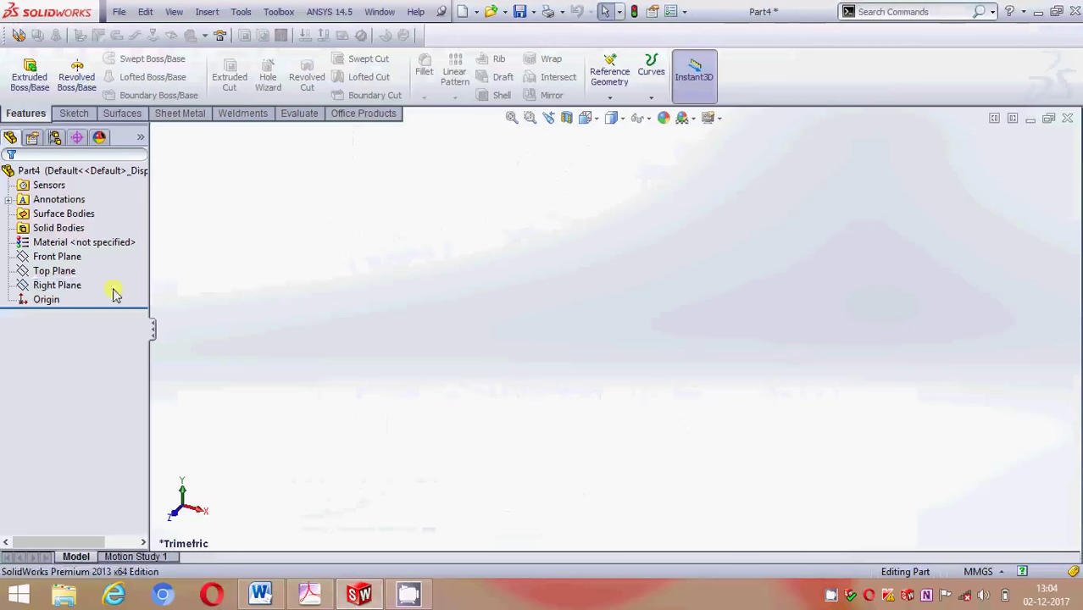
{"action": "left_click", "coordinate": [67, 271]}
{"action": "left_click", "coordinate": [95, 244]}
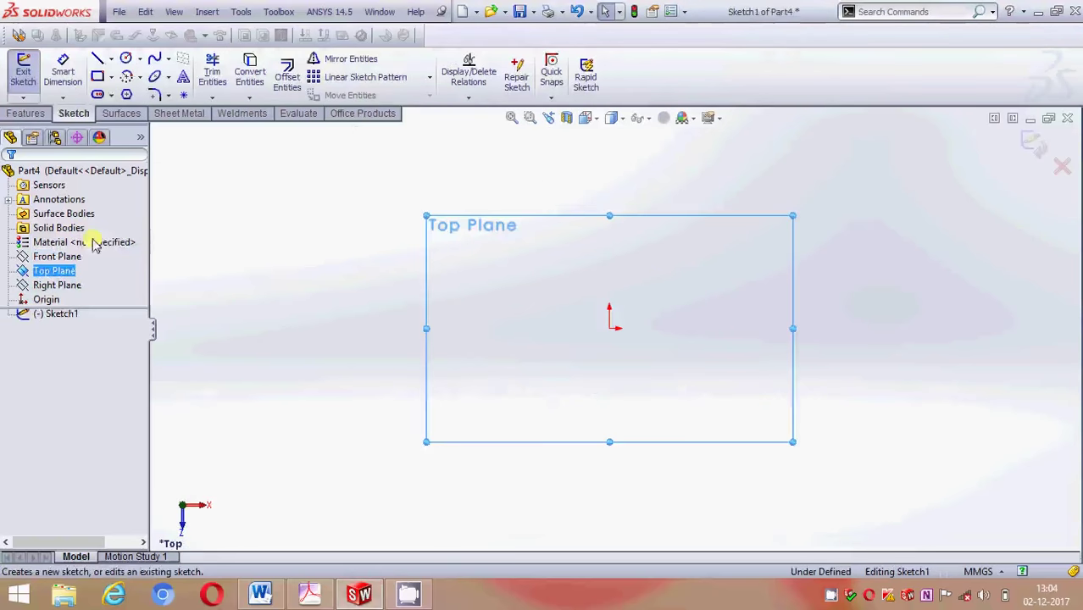
{"action": "left_click", "coordinate": [125, 59]}
{"action": "left_click", "coordinate": [608, 328]}
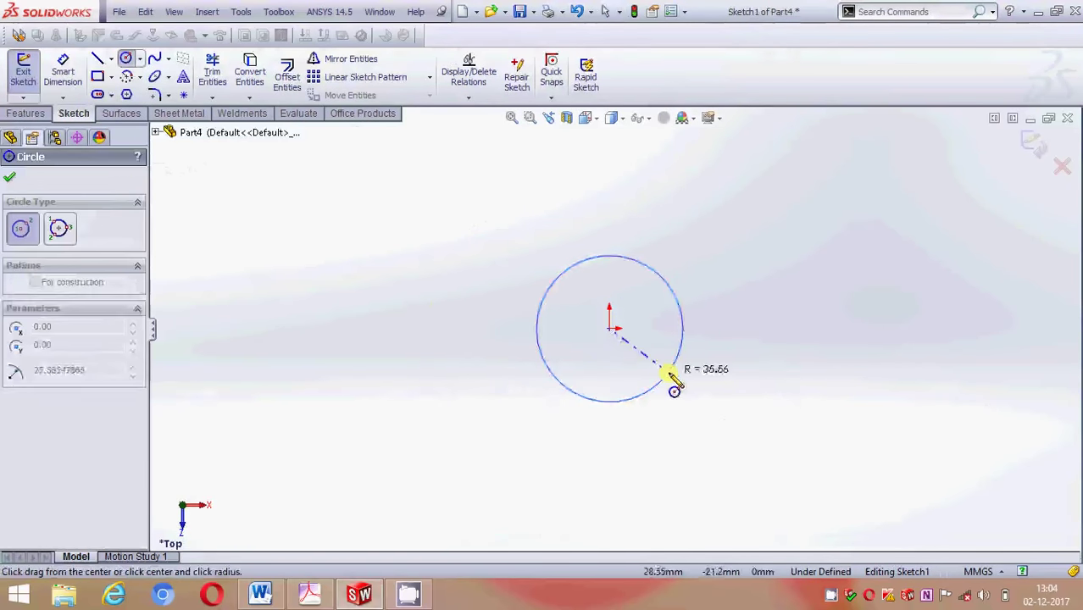
{"action": "left_click", "coordinate": [673, 377]}
{"action": "key", "text": "Escape"}
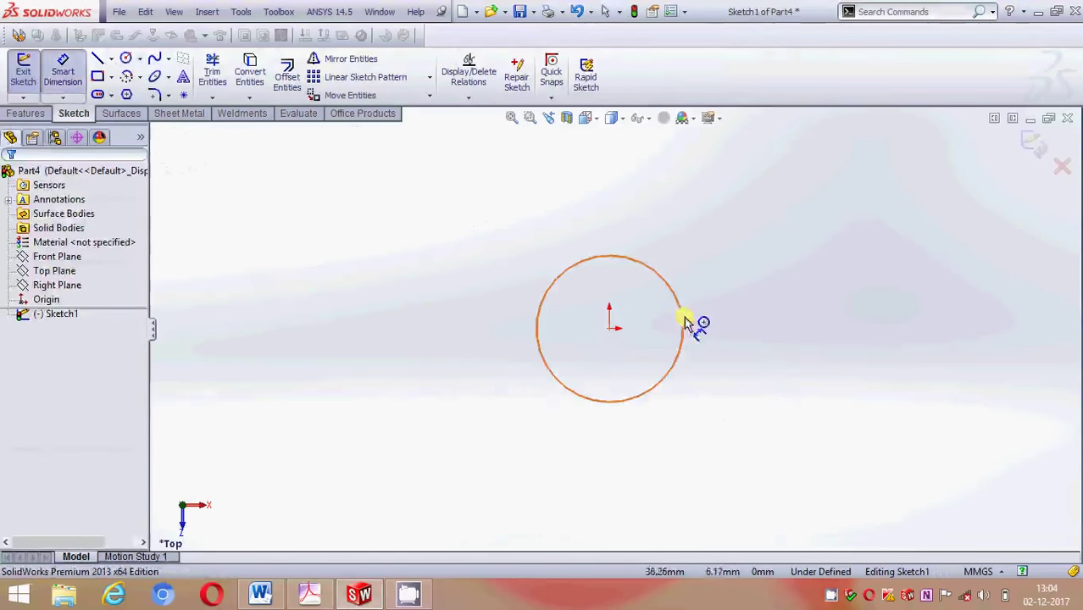
Dimension the circle's diameter to 65 mm and begin an Extruded Boss/Base
{"action": "left_click", "coordinate": [683, 321]}
{"action": "left_click", "coordinate": [766, 332]}
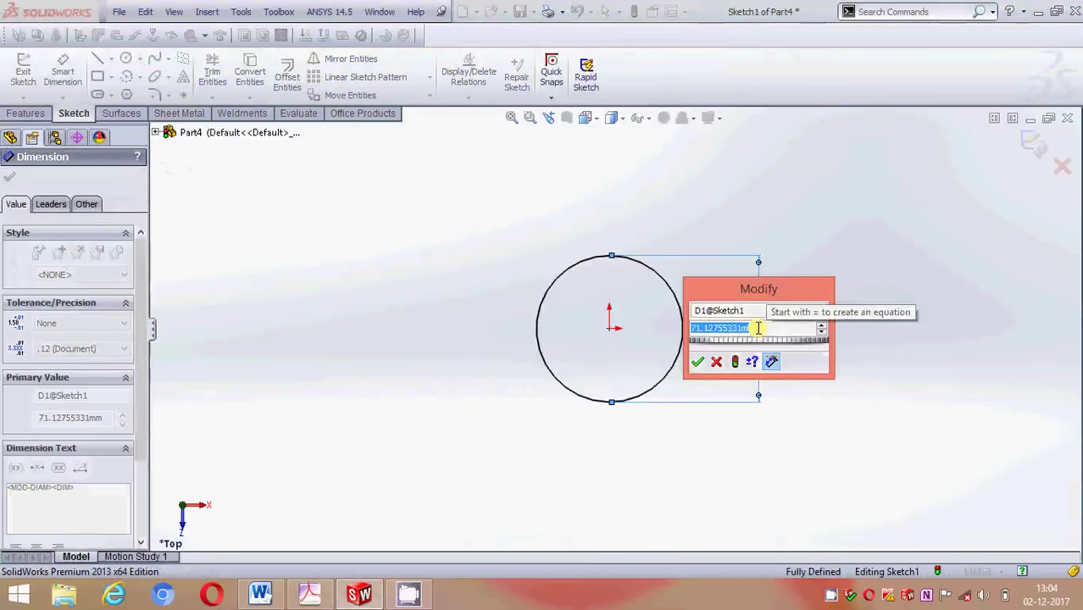
{"action": "type", "text": "65"}
{"action": "key", "text": "Return"}
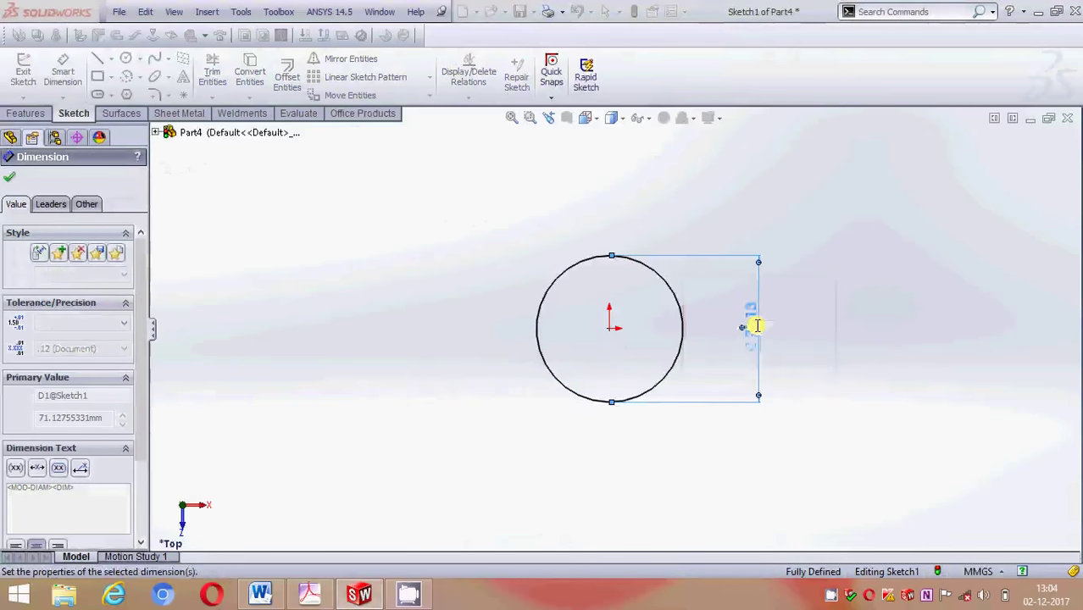
{"action": "key", "text": "Escape"}
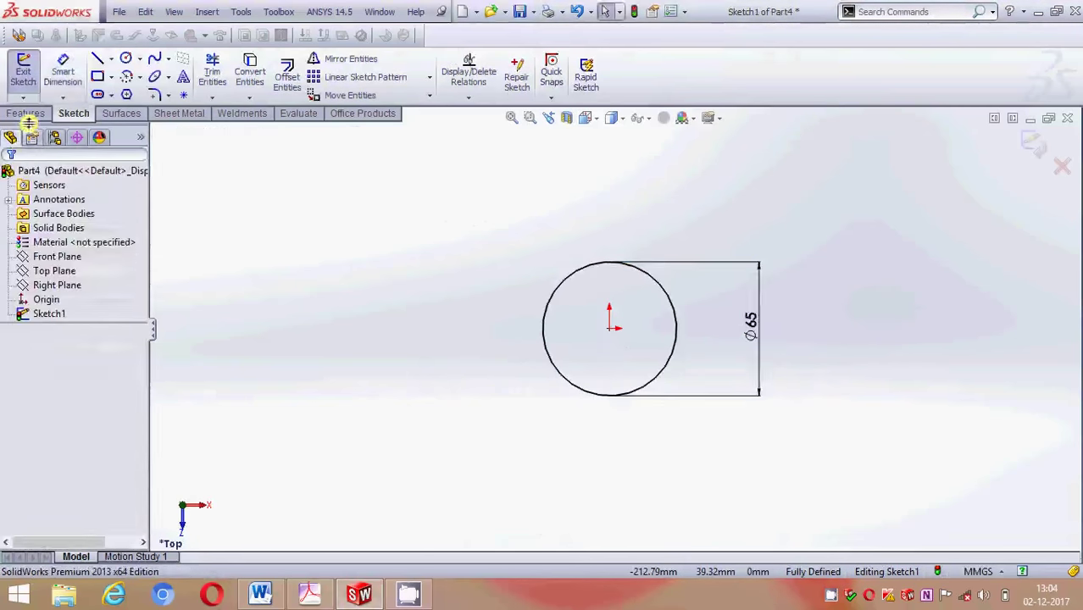
{"action": "left_click", "coordinate": [25, 114]}
{"action": "left_click", "coordinate": [29, 75]}
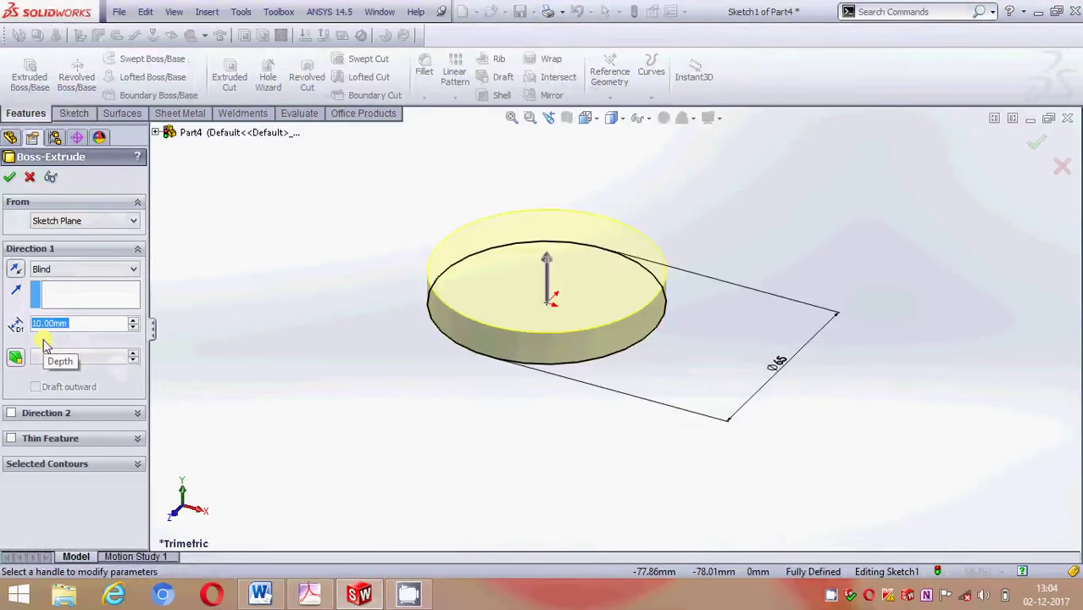
Extrude the Ø65 circle to a 70 mm depth (83-13) into a solid cylinder
{"action": "type", "text": "83-"}
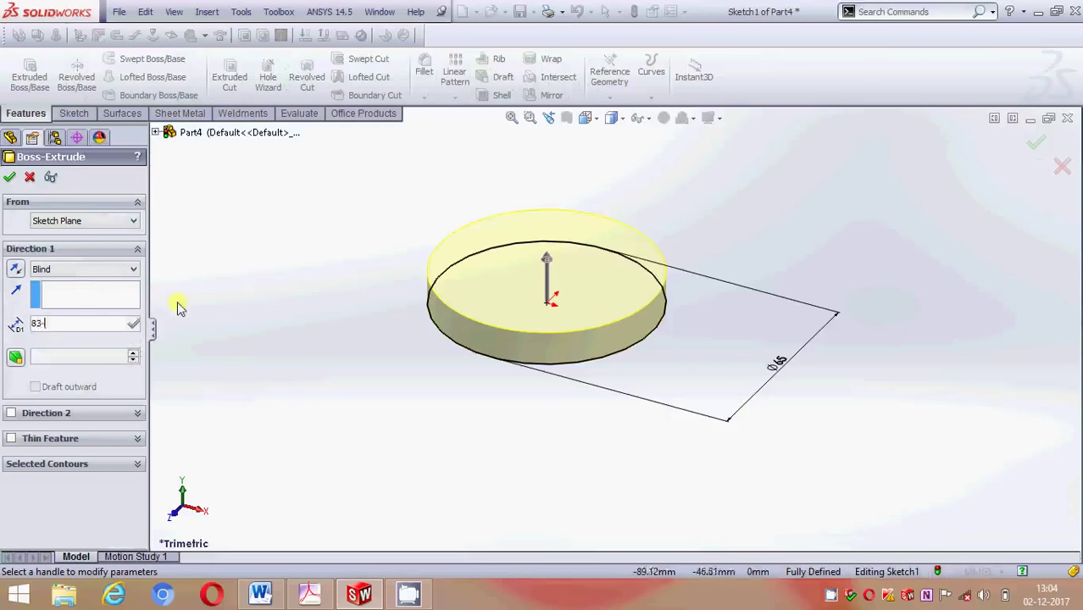
{"action": "type", "text": " 13"}
{"action": "key", "text": "Return"}
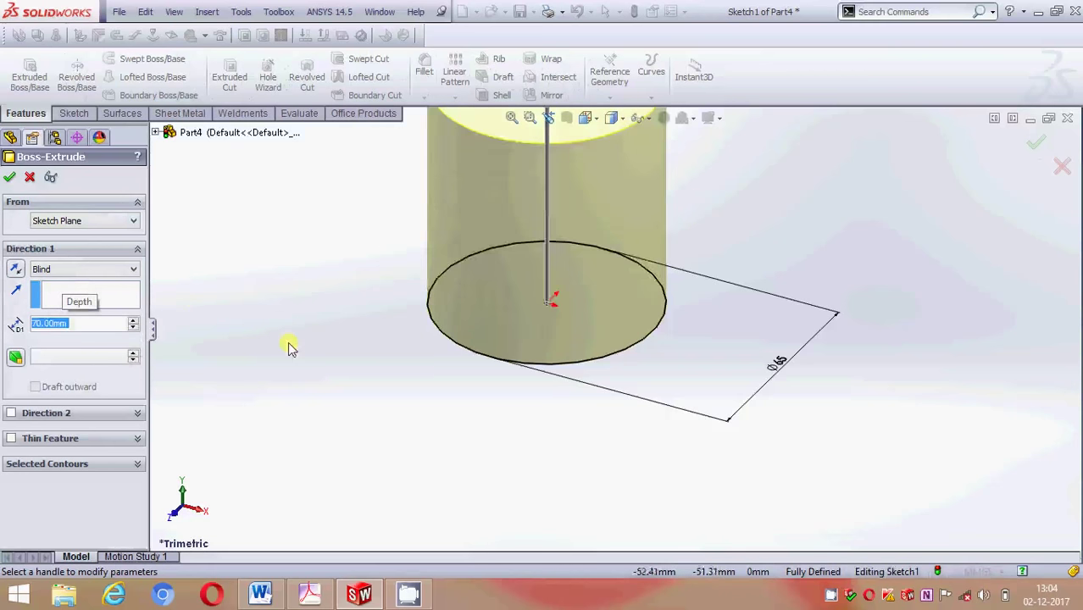
{"action": "key", "text": "z"}
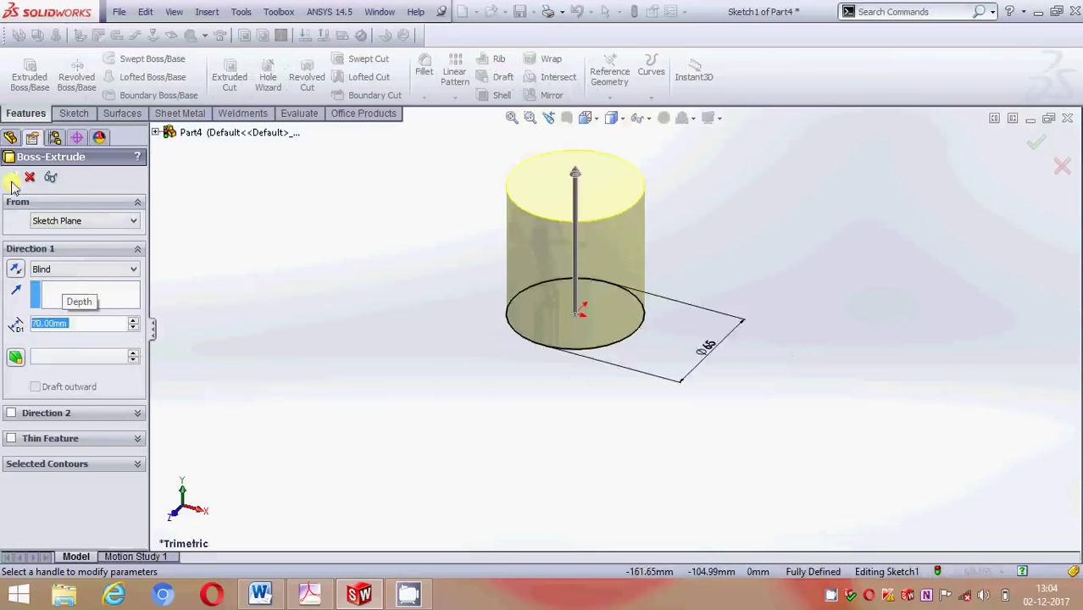
{"action": "left_click", "coordinate": [11, 179]}
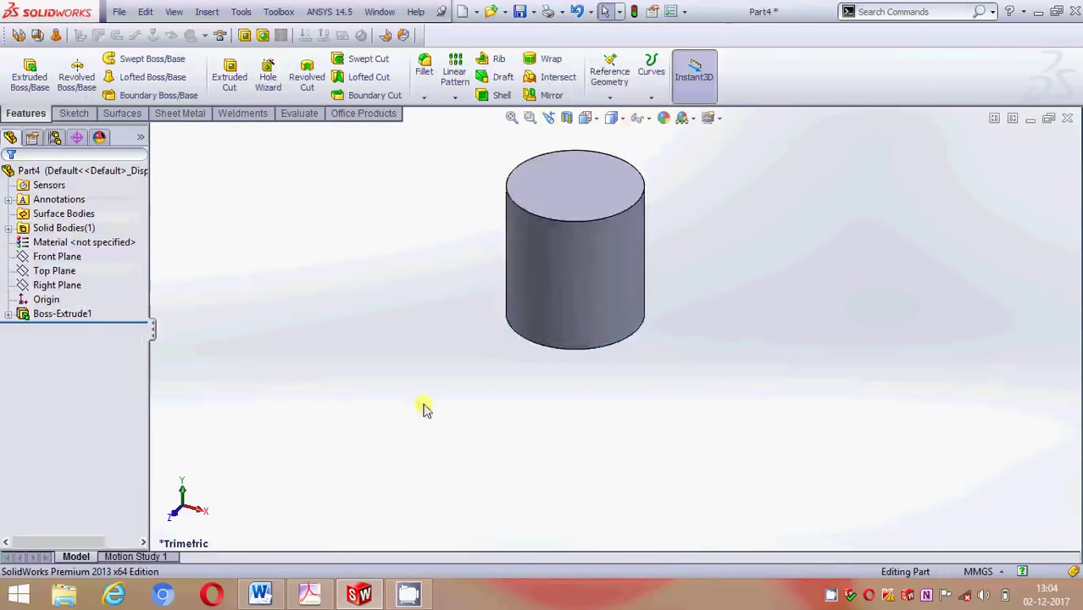
Sketch a Ø22 circle centred on the origin on the cylinder's top face
{"action": "middle_click_drag", "start_coordinate": [563, 239], "coordinate": [582, 342], "text": "ctrl"}
{"action": "left_click", "coordinate": [582, 341]}
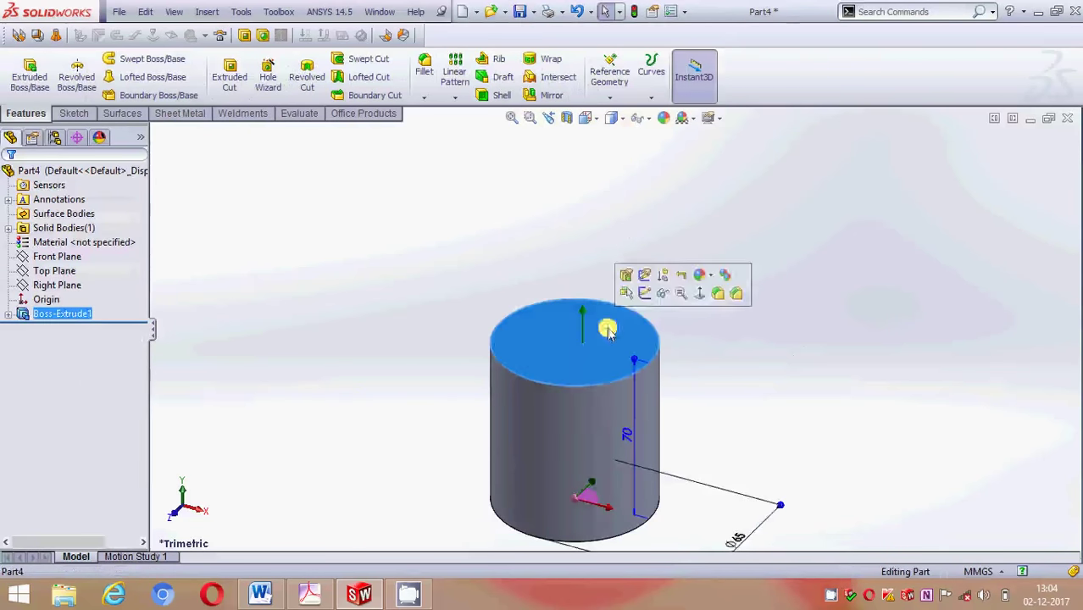
{"action": "left_click", "coordinate": [646, 293]}
{"action": "left_click", "coordinate": [126, 59]}
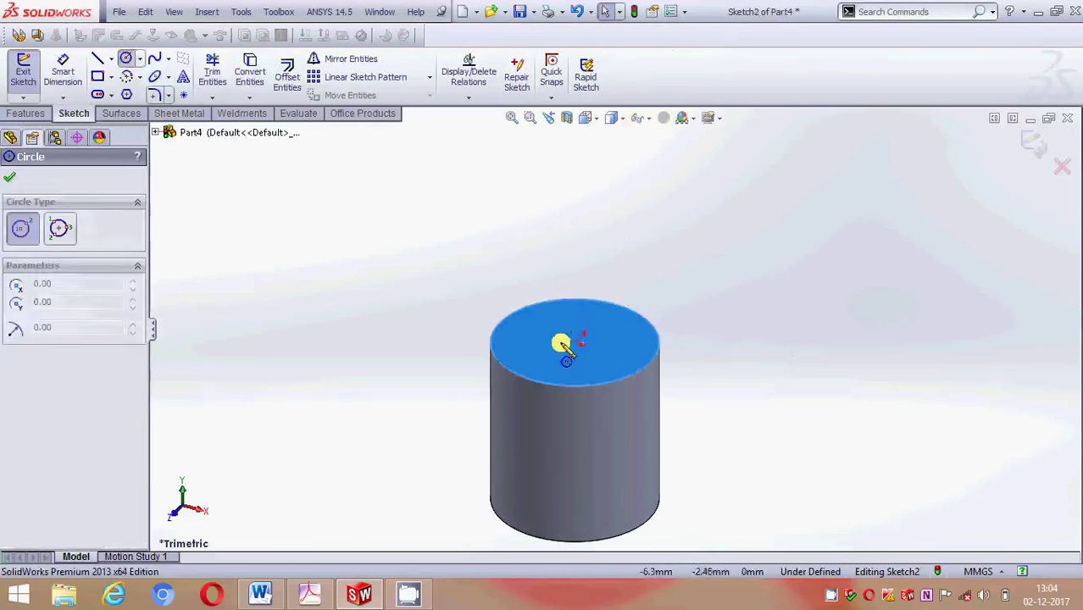
{"action": "left_click", "coordinate": [576, 342]}
{"action": "left_click", "coordinate": [590, 364]}
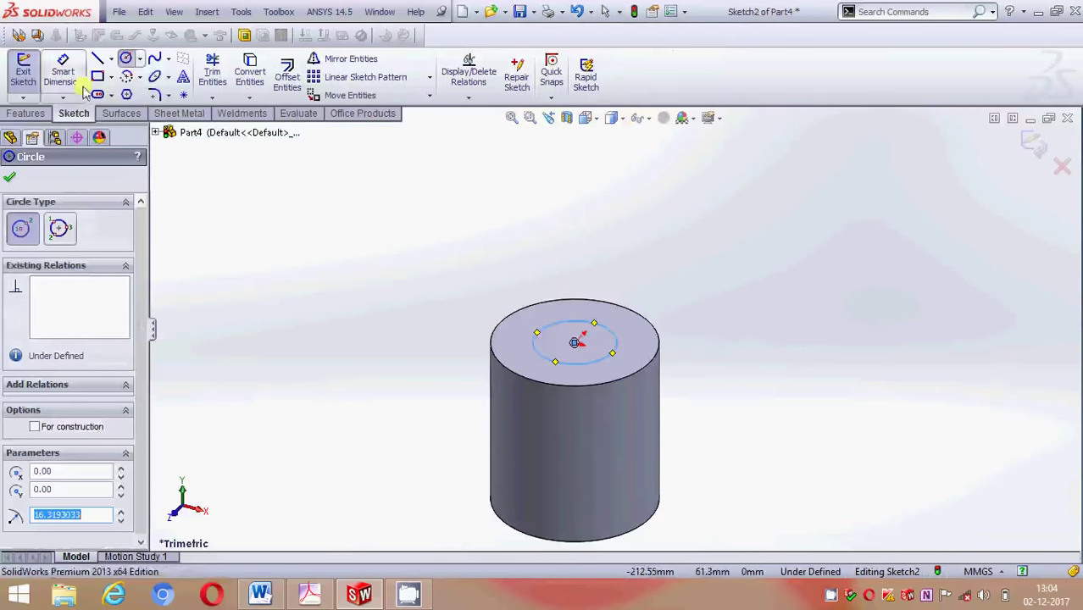
{"action": "left_click", "coordinate": [63, 72]}
{"action": "left_click", "coordinate": [616, 335]}
{"action": "left_click", "coordinate": [678, 244]}
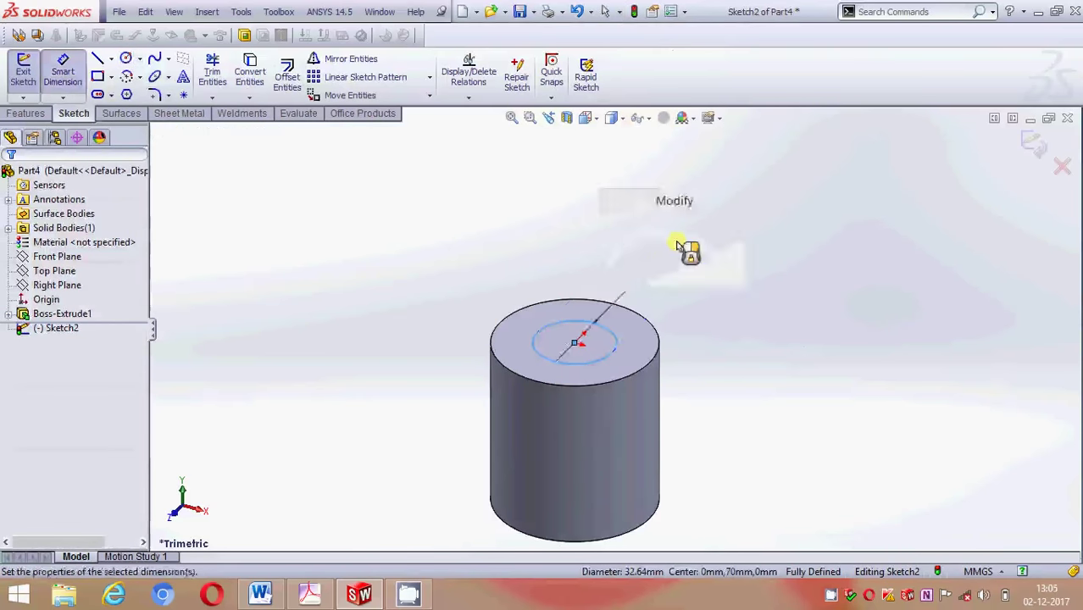
{"action": "type", "text": "2"}
{"action": "key", "text": "Return"}
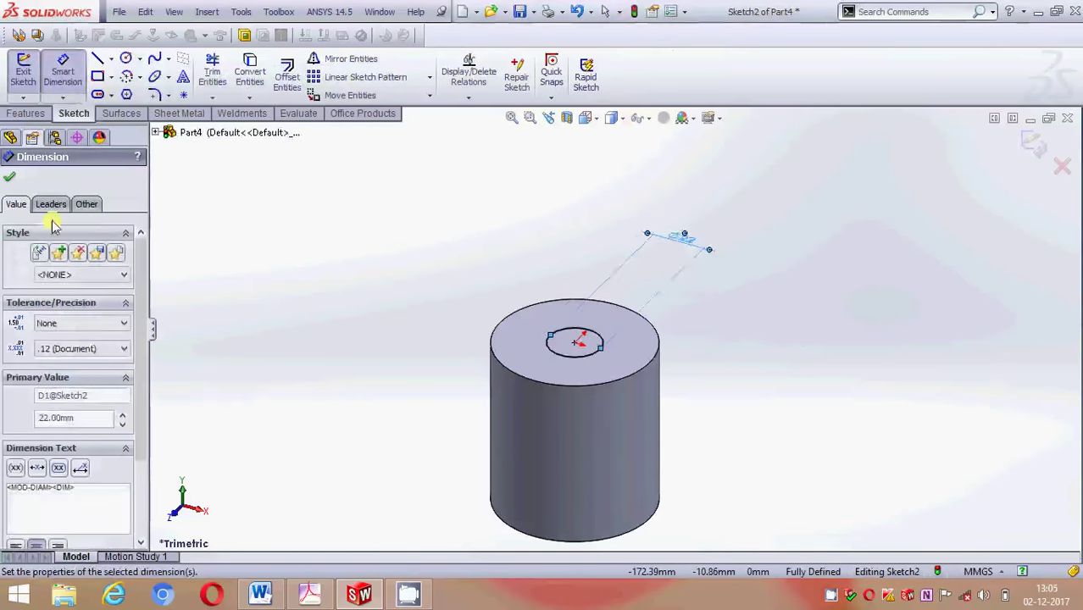
Extrude the Ø22 circle 13 mm up into a boss
{"action": "left_click", "coordinate": [10, 180]}
{"action": "left_click", "coordinate": [25, 113]}
{"action": "left_click", "coordinate": [30, 75]}
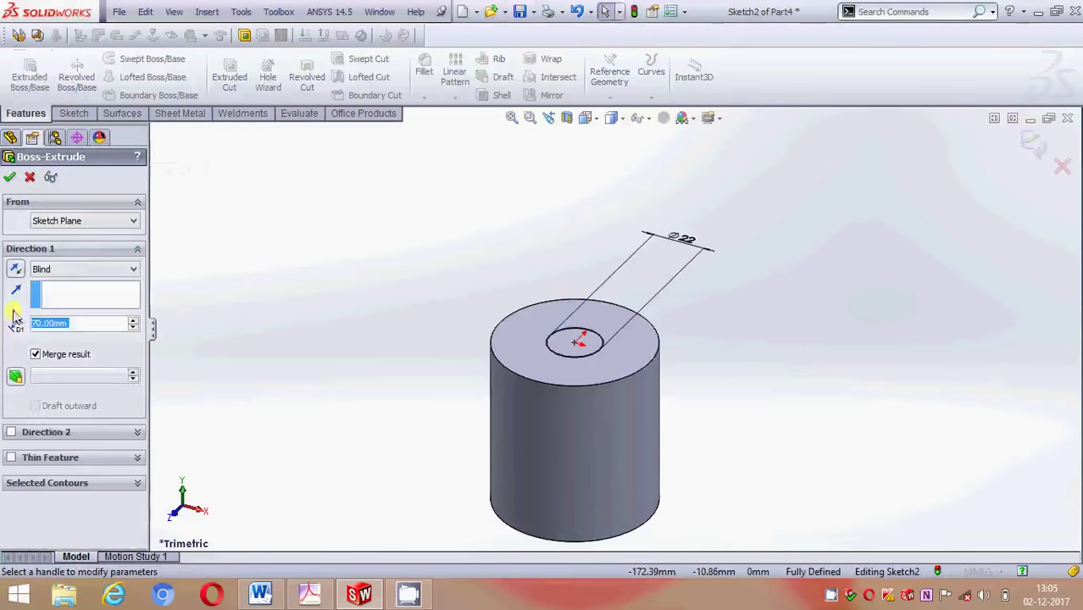
{"action": "type", "text": "13"}
{"action": "key", "text": "Return"}
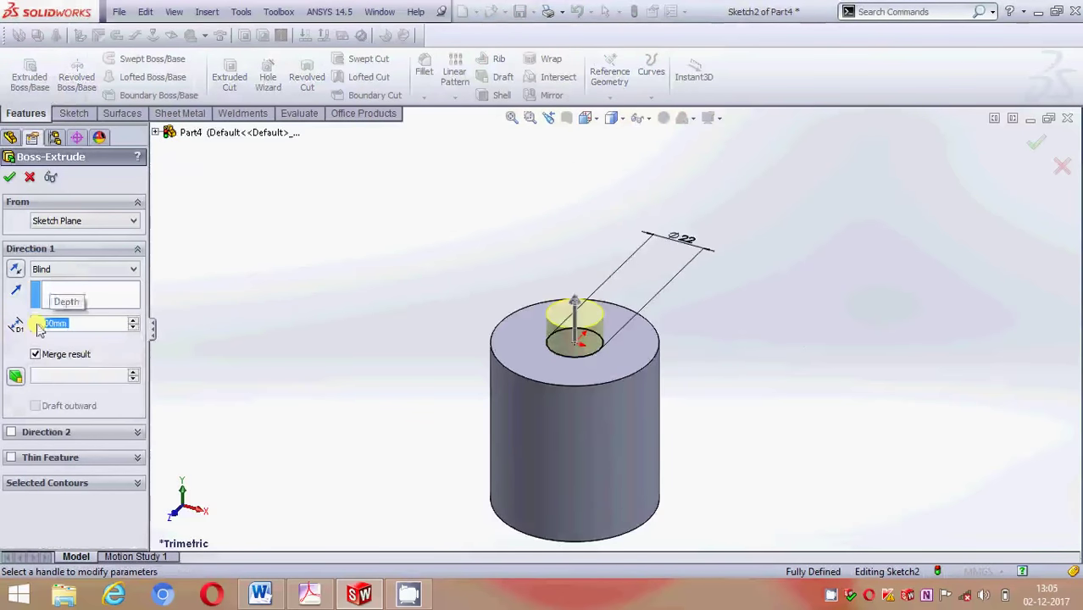
{"action": "left_click", "coordinate": [11, 180]}
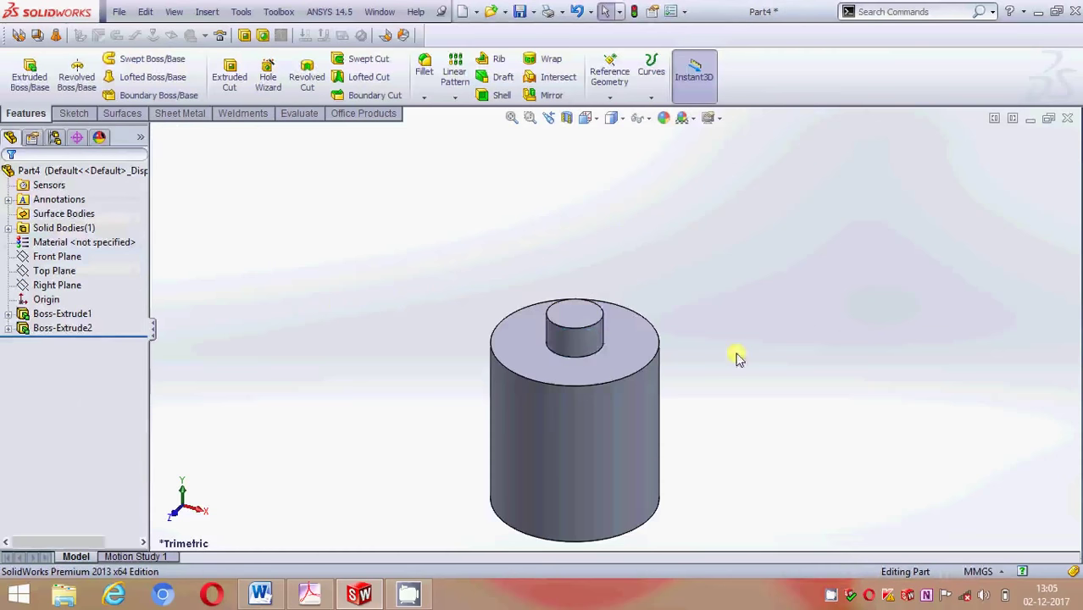
Sketch a circle centred on the small boss's top face and dimension it to Ø12 mm
{"action": "scroll", "coordinate": [628, 368], "scroll_direction": "down", "scroll_amount": 3}
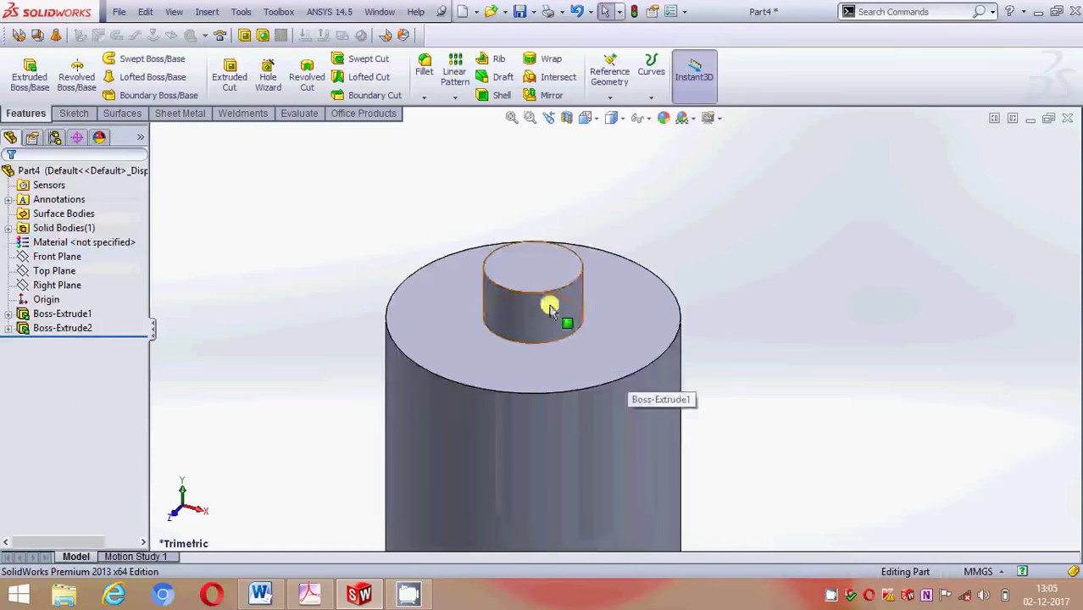
{"action": "mouse_move", "coordinate": [536, 257]}
{"action": "middle_mouse_down"}
{"action": "mouse_move", "coordinate": [554, 270]}
{"action": "mouse_move", "coordinate": [544, 281]}
{"action": "middle_mouse_up"}
{"action": "left_click", "coordinate": [543, 281]}
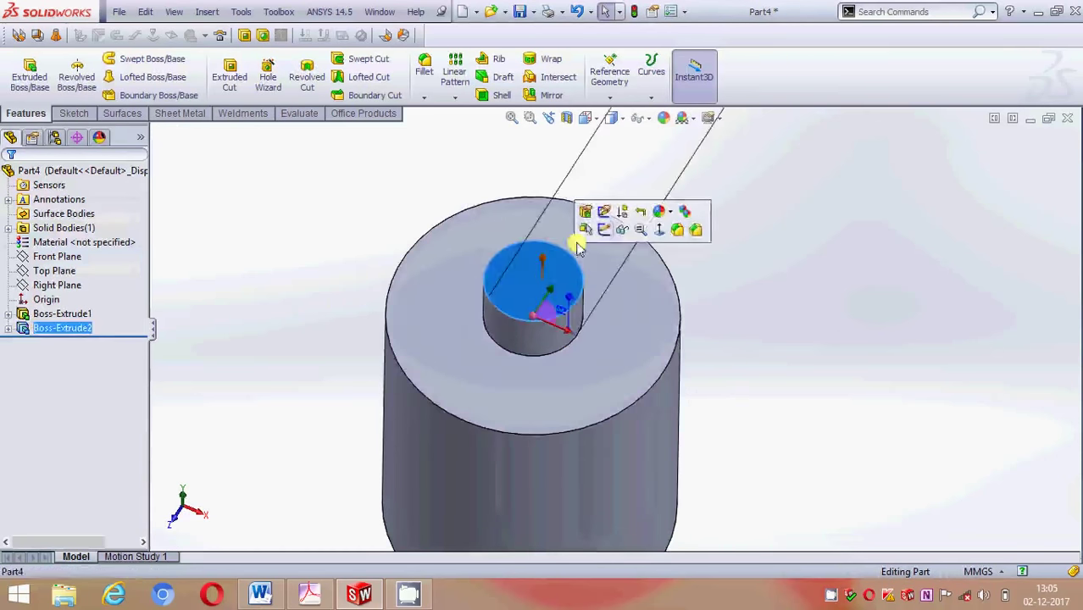
{"action": "left_click", "coordinate": [597, 233]}
{"action": "left_click", "coordinate": [126, 58]}
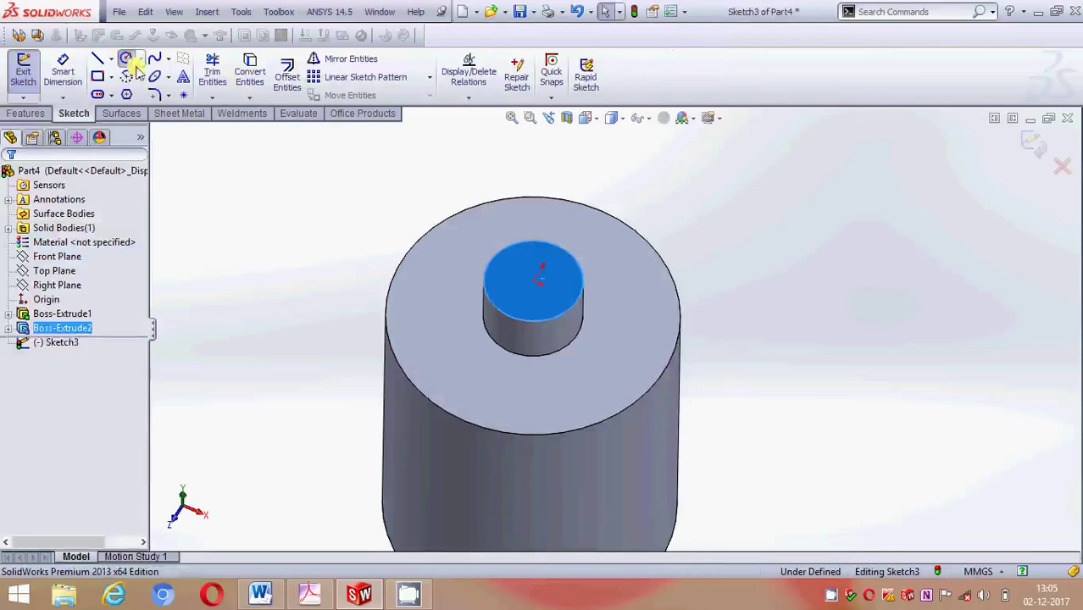
{"action": "left_click", "coordinate": [536, 282]}
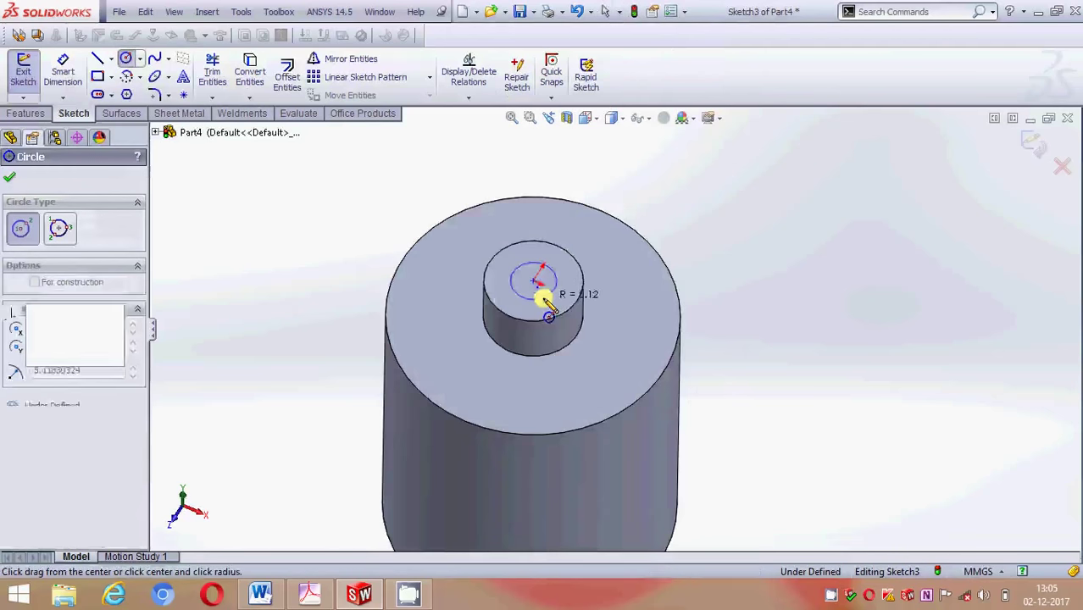
{"action": "left_click", "coordinate": [549, 295]}
{"action": "key", "text": "Escape"}
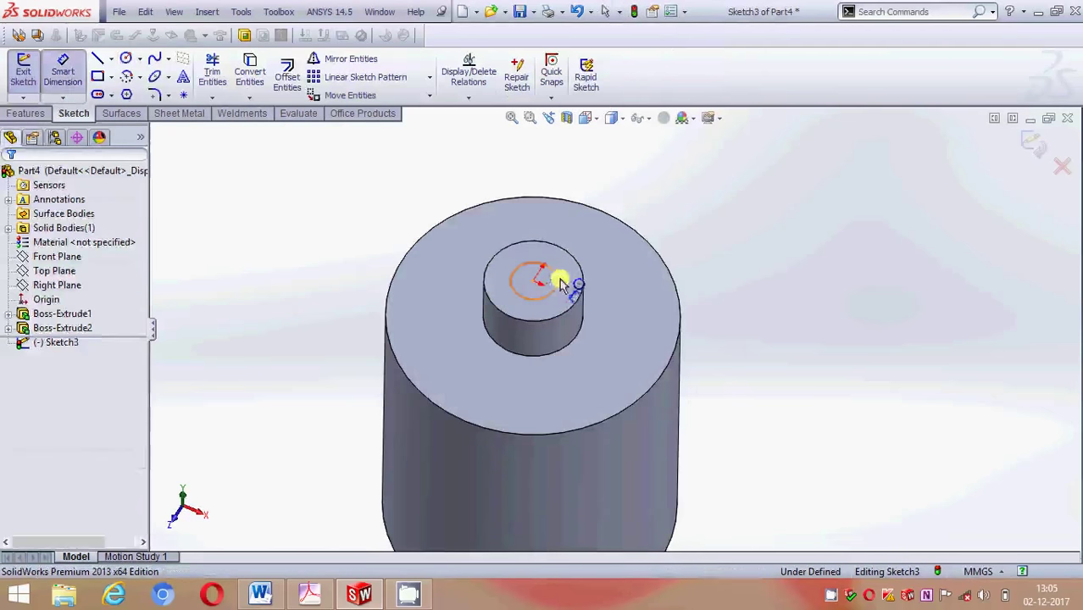
{"action": "left_click", "coordinate": [558, 284]}
{"action": "left_click", "coordinate": [644, 192]}
{"action": "type", "text": "12"}
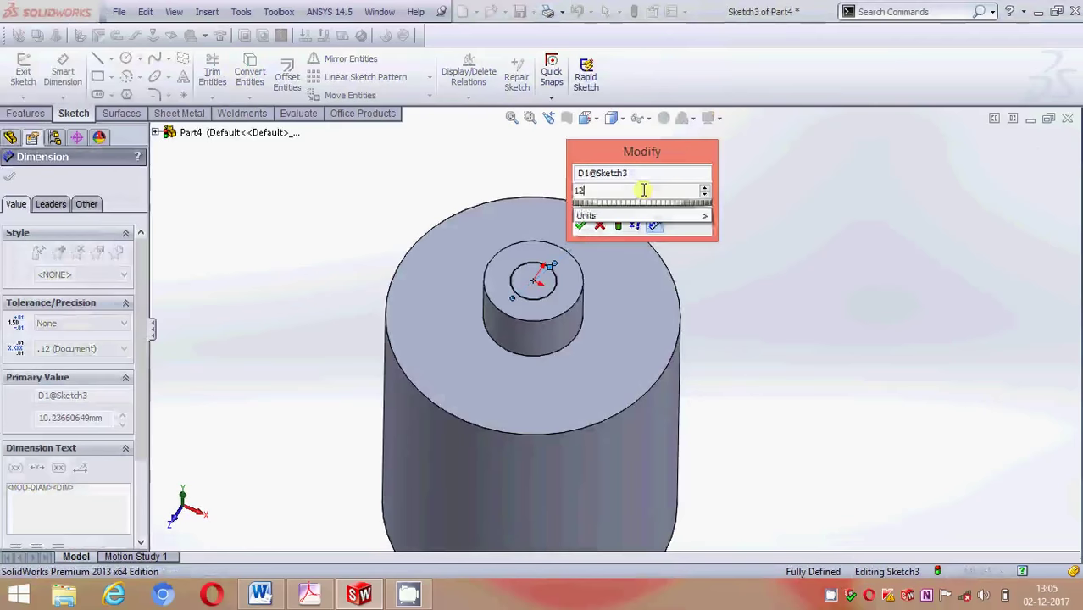
{"action": "key", "text": "Return"}
{"action": "left_click", "coordinate": [9, 175]}
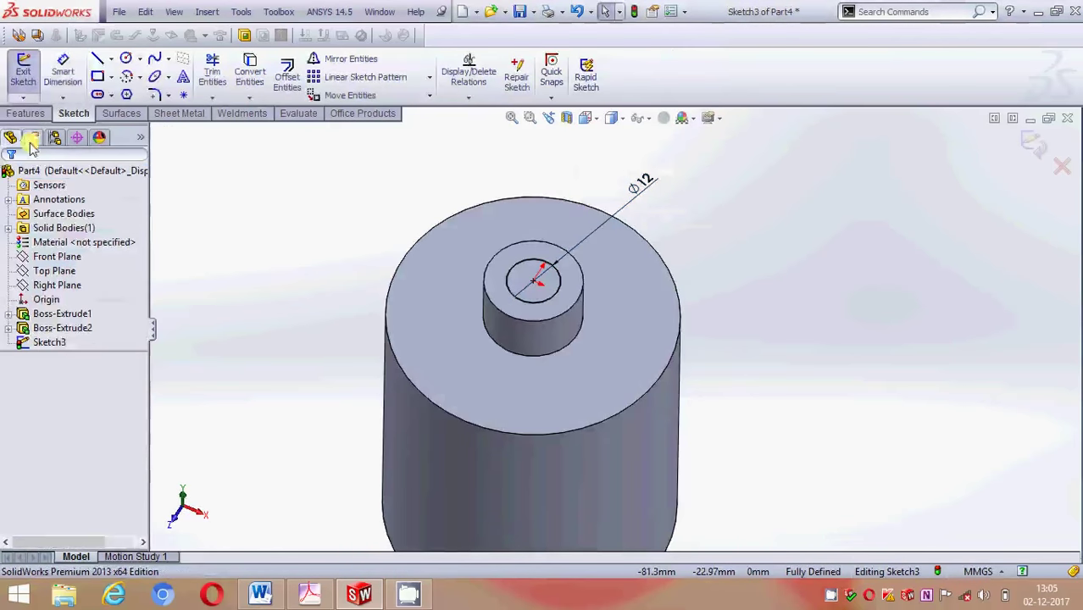
Extruded Cut the circle blind 30 mm deep to bore the boss
{"action": "left_click", "coordinate": [25, 113]}
{"action": "left_click", "coordinate": [230, 74]}
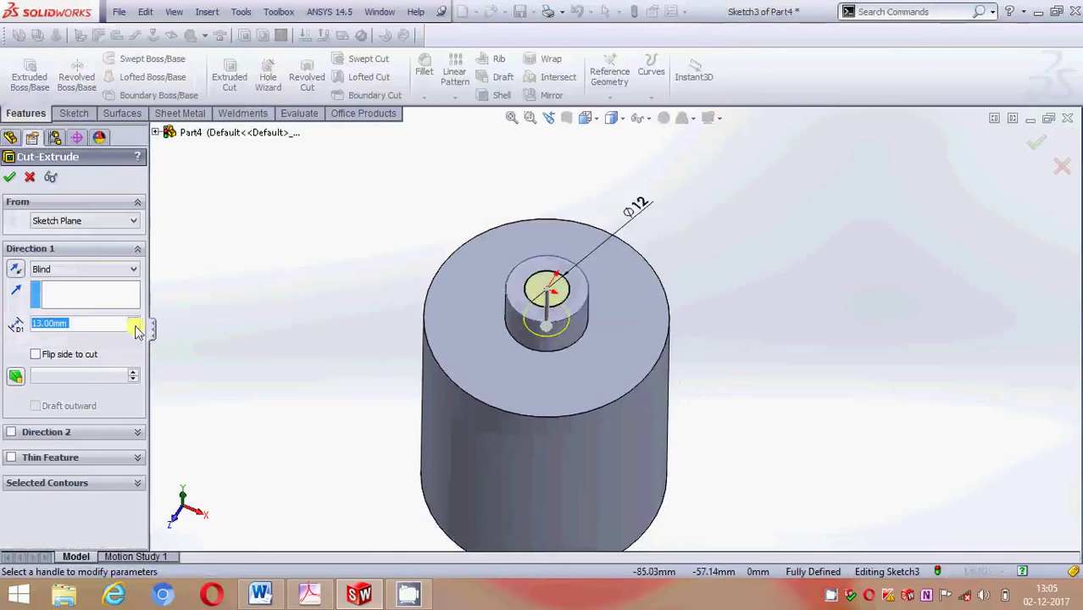
{"action": "type", "text": "30"}
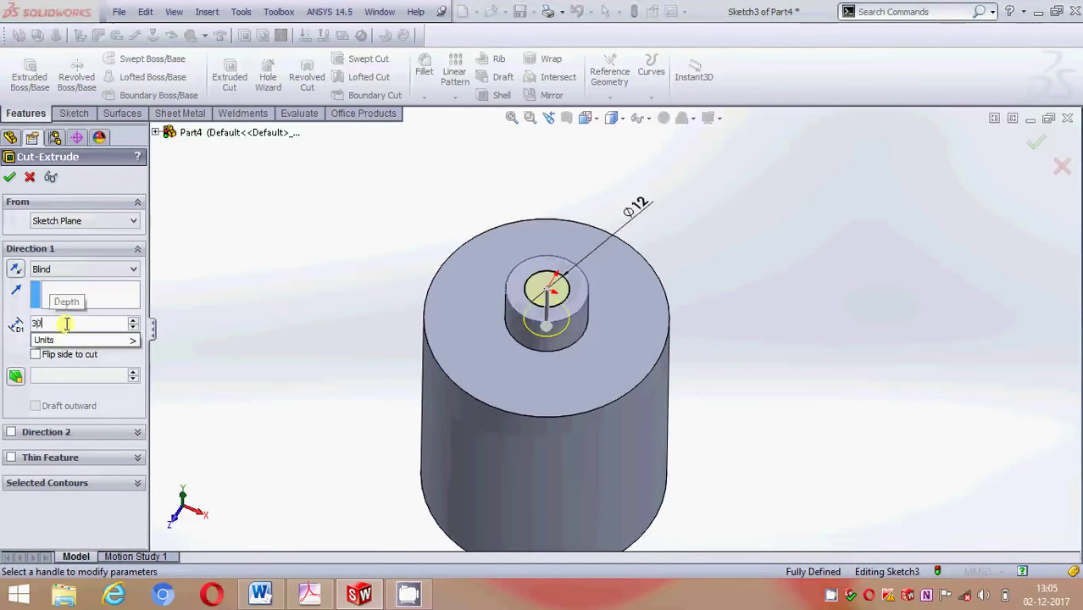
{"action": "key", "text": "Return"}
{"action": "left_click", "coordinate": [9, 176]}
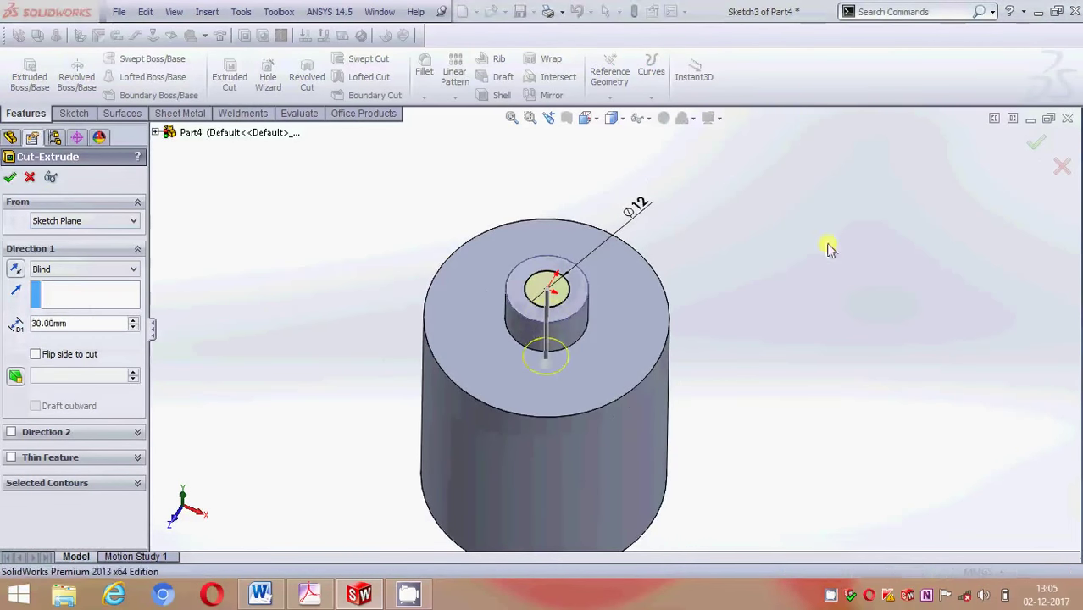
{"action": "scroll", "coordinate": [700, 446], "scroll_direction": "up", "scroll_amount": 2}
{"action": "middle_click_drag", "start_coordinate": [701, 446], "coordinate": [687, 233]}
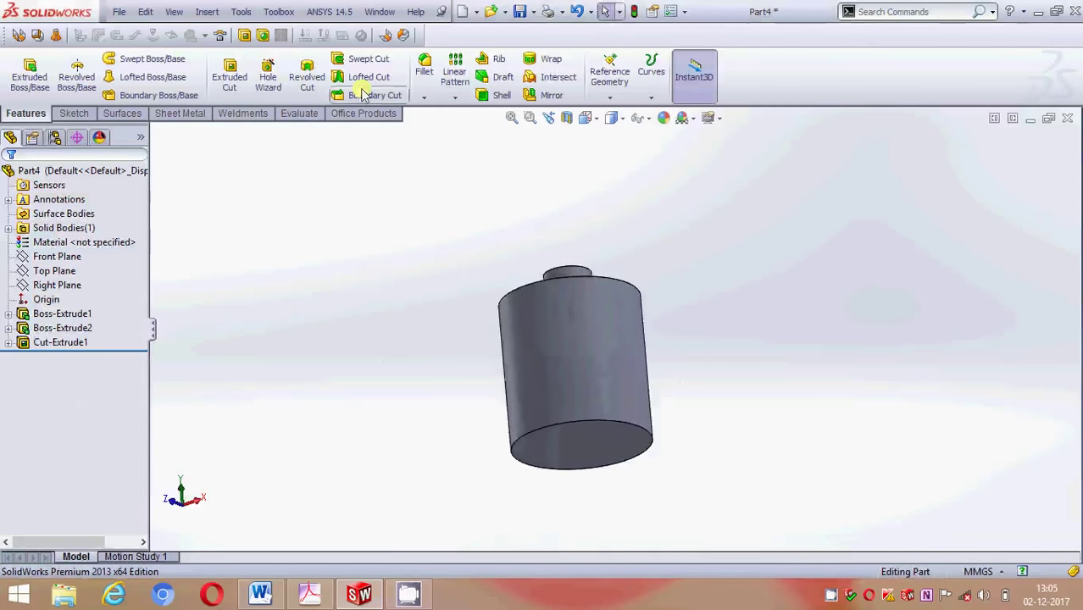
Sketch a circle on the large cylinder's bottom face and dimension it to Ø38 mm
{"action": "middle_click_drag", "start_coordinate": [509, 378], "coordinate": [550, 318]}
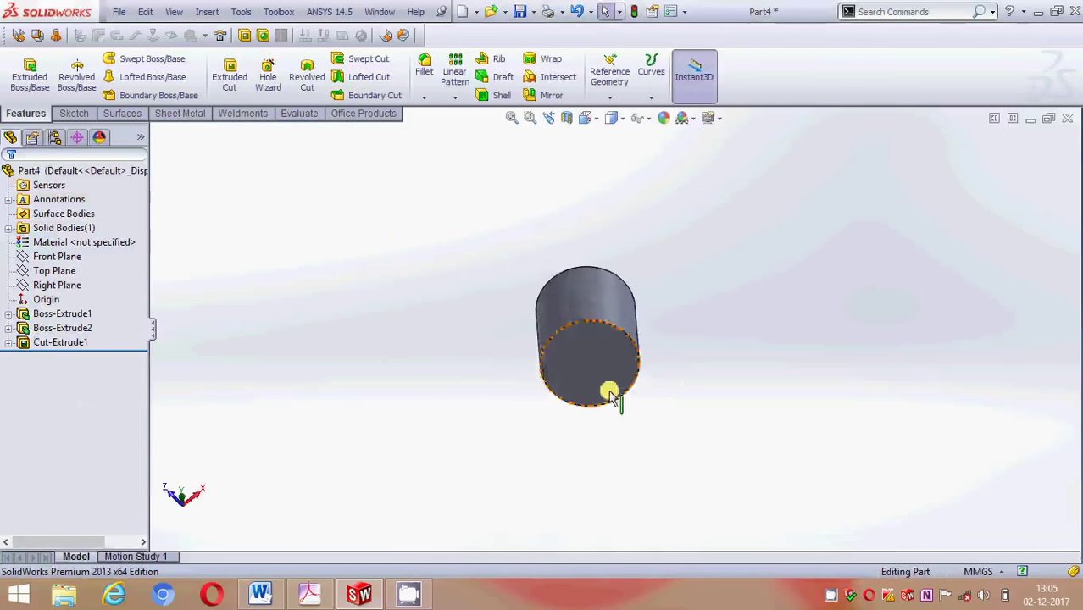
{"action": "left_click", "coordinate": [616, 348]}
{"action": "left_click", "coordinate": [654, 301]}
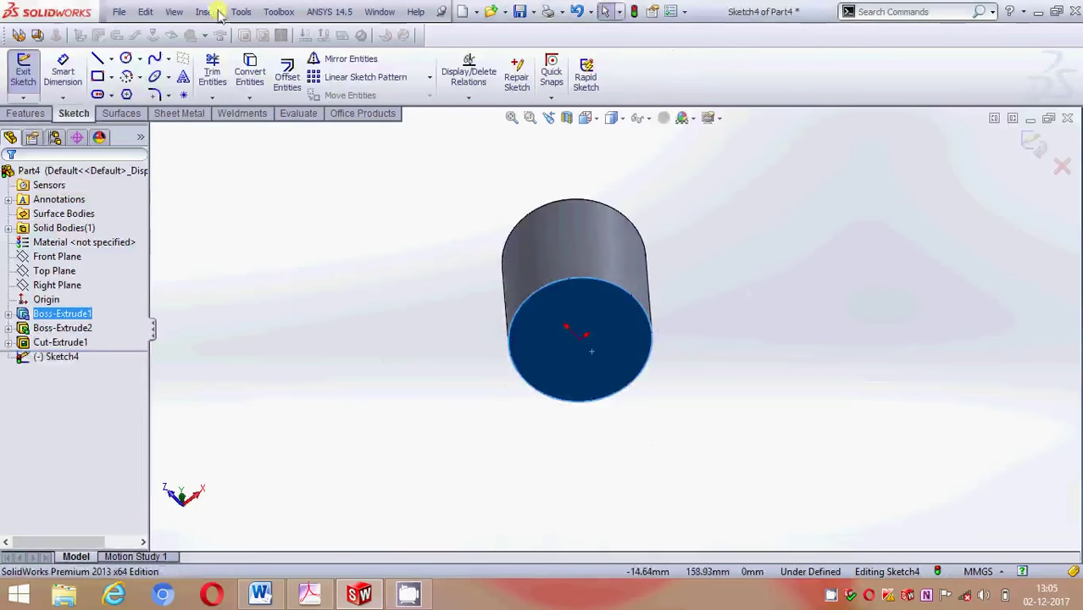
{"action": "left_click", "coordinate": [129, 57]}
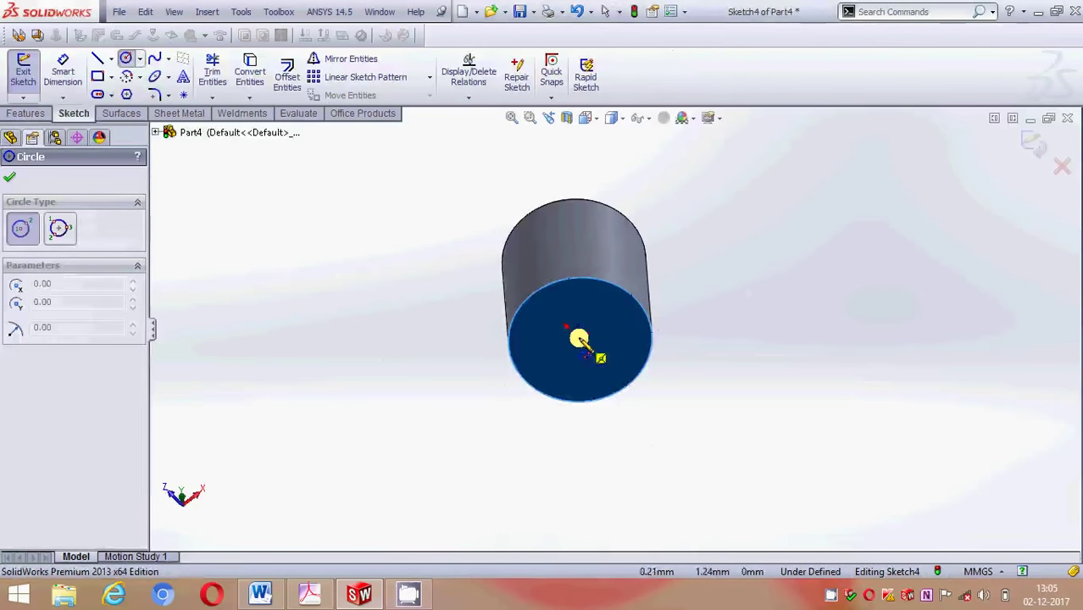
{"action": "left_click", "coordinate": [579, 339]}
{"action": "left_click", "coordinate": [607, 367]}
{"action": "left_click", "coordinate": [81, 85]}
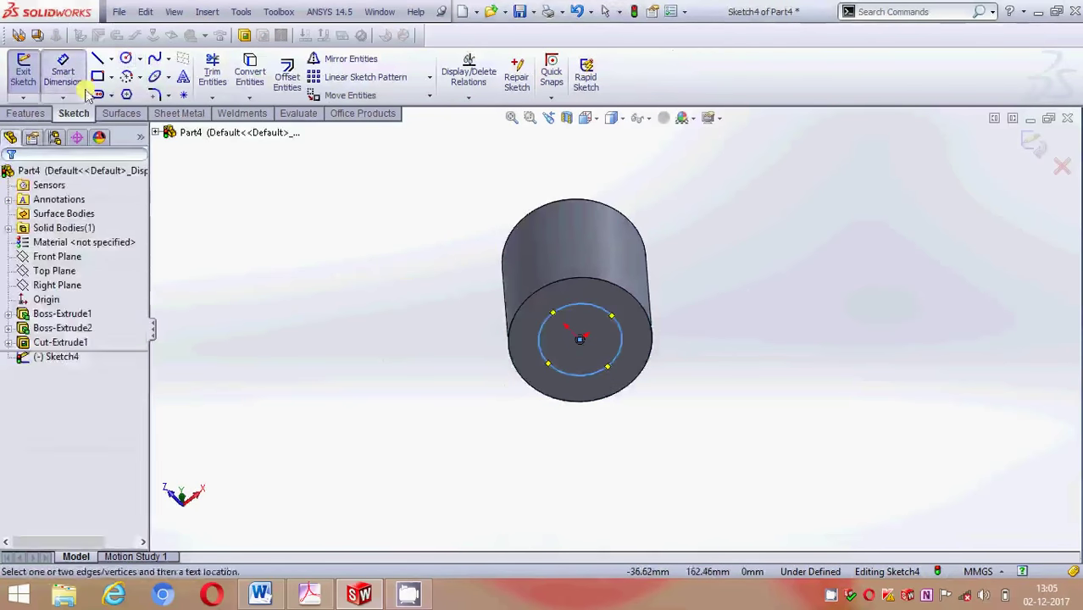
{"action": "left_click", "coordinate": [612, 312]}
{"action": "left_click", "coordinate": [809, 284]}
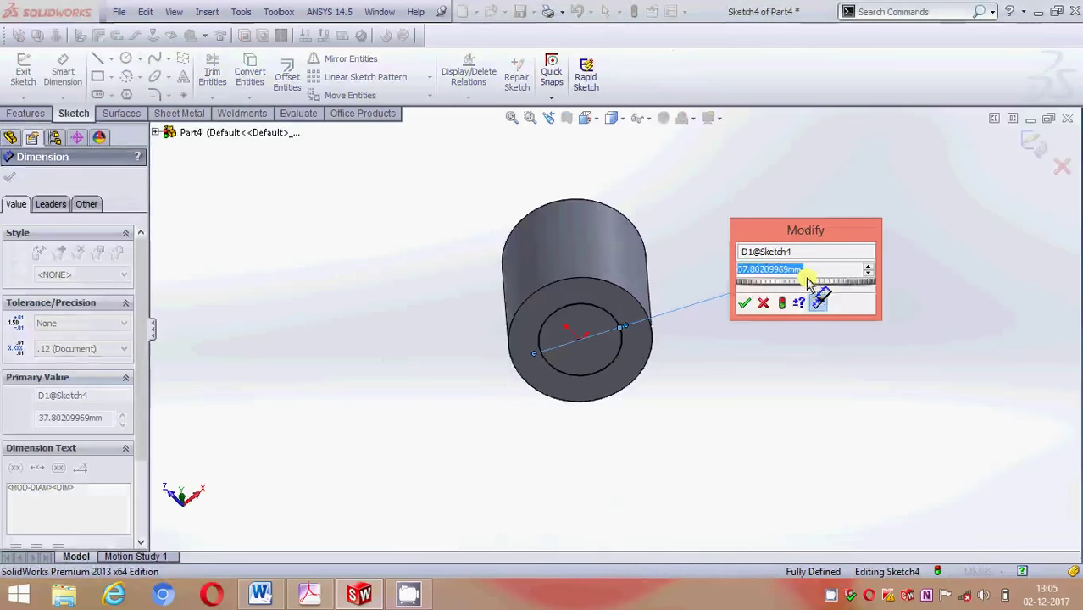
{"action": "key", "text": "BackSpace"}
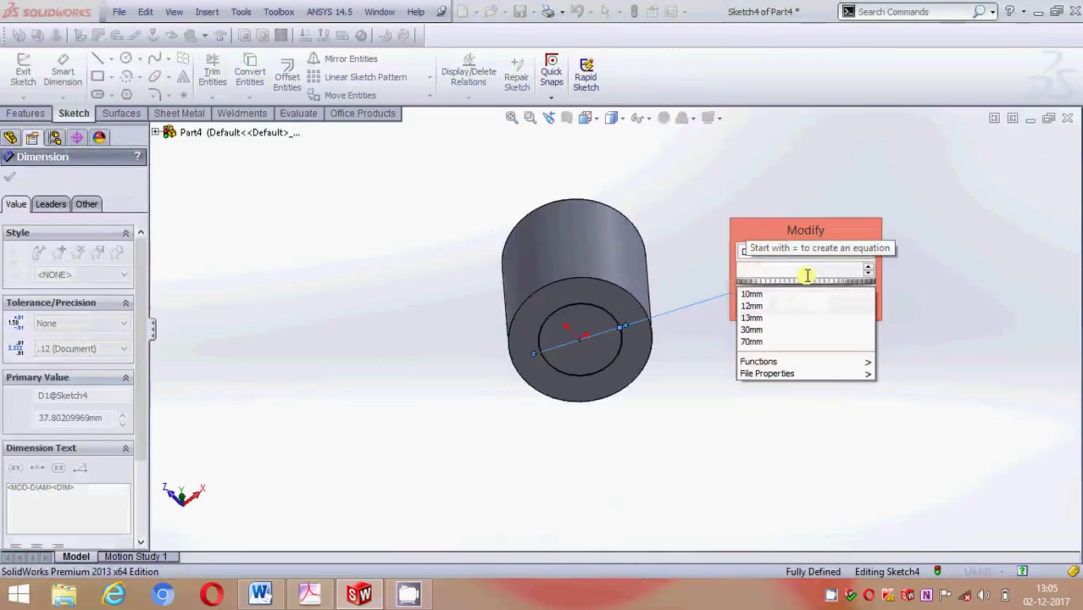
{"action": "type", "text": "38"}
{"action": "key", "text": "Return"}
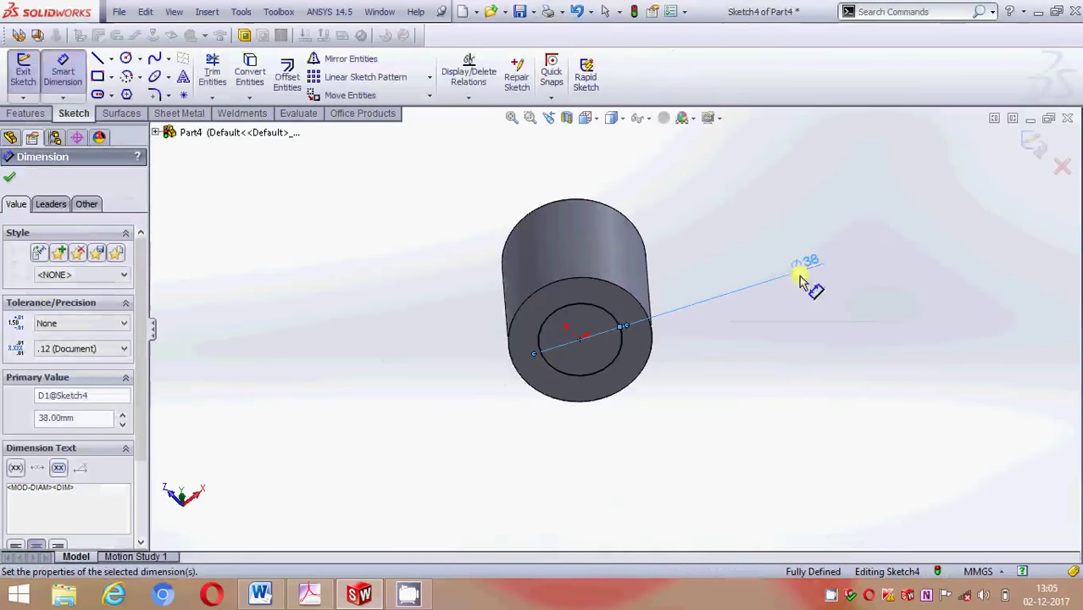
{"action": "left_click", "coordinate": [8, 176]}
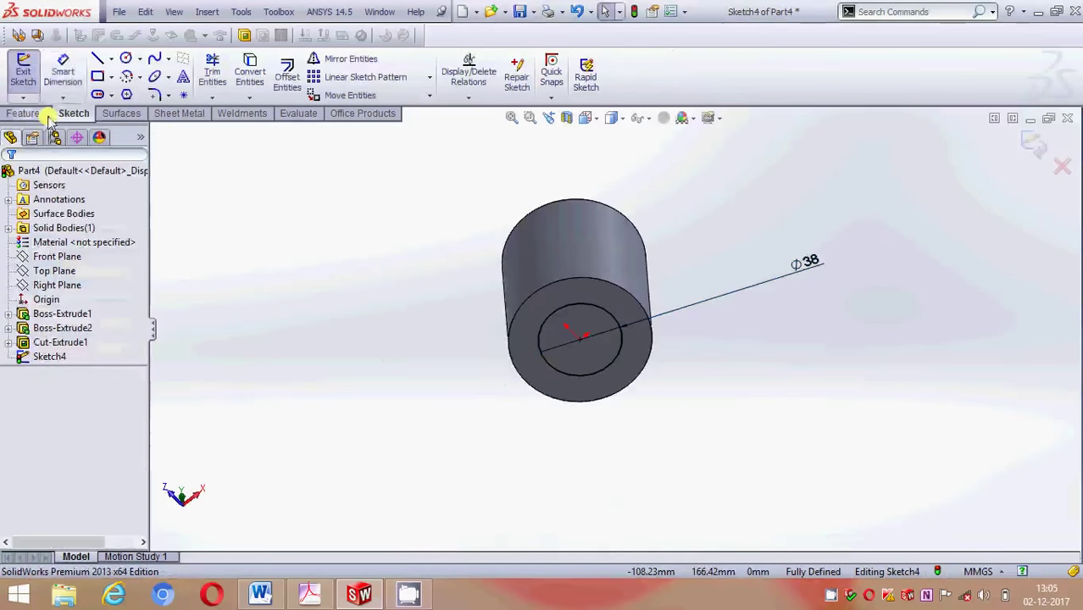
Extrude the Ø38 circle 157 mm (240-83) into a long shaft
{"action": "left_click", "coordinate": [25, 112]}
{"action": "left_click", "coordinate": [29, 76]}
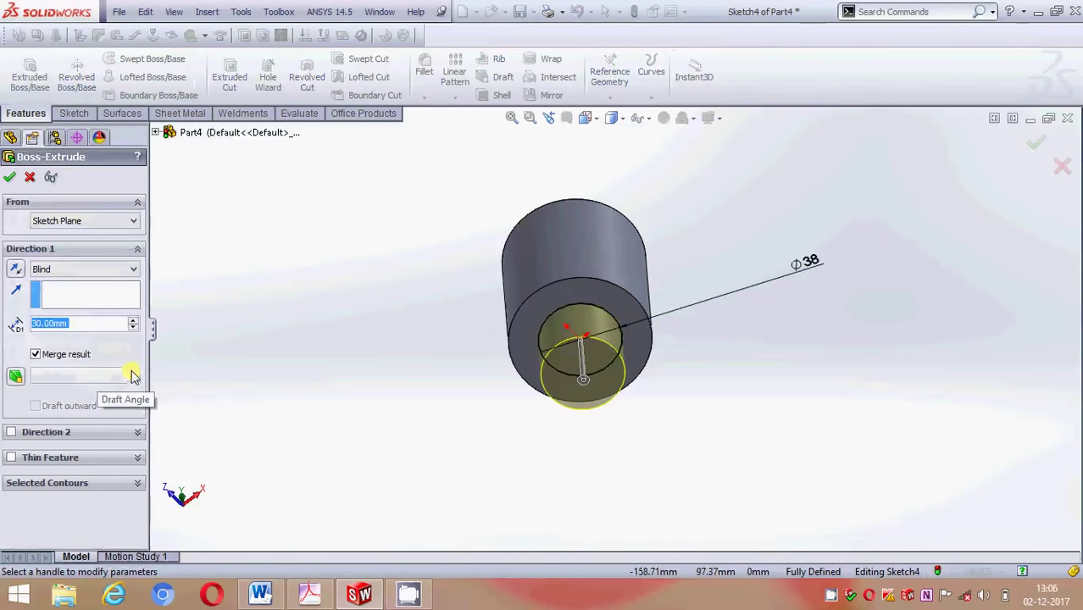
{"action": "type", "text": "240"}
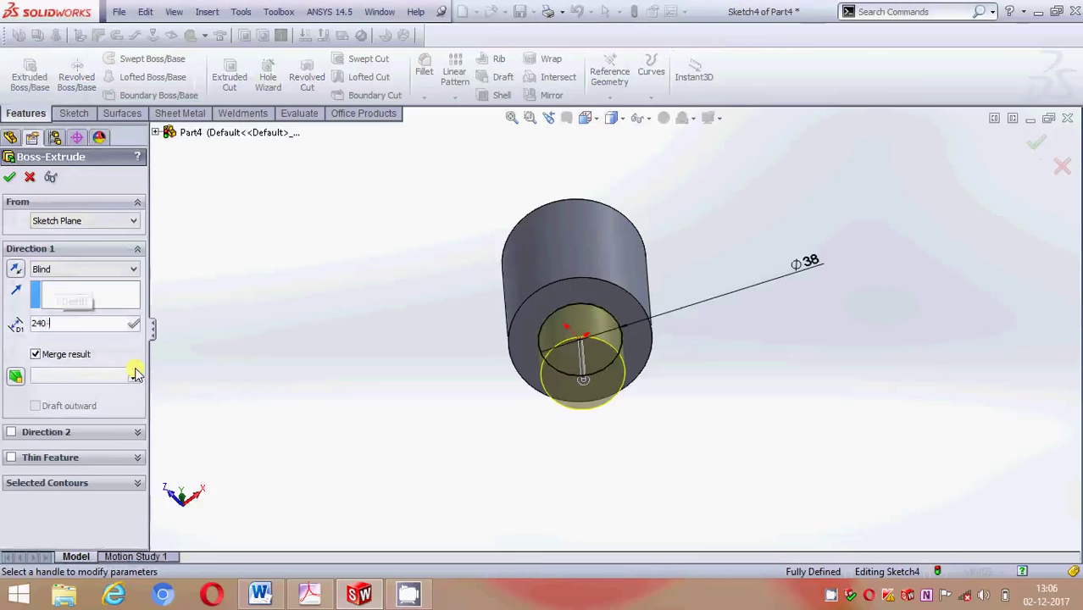
{"action": "type", "text": "-83"}
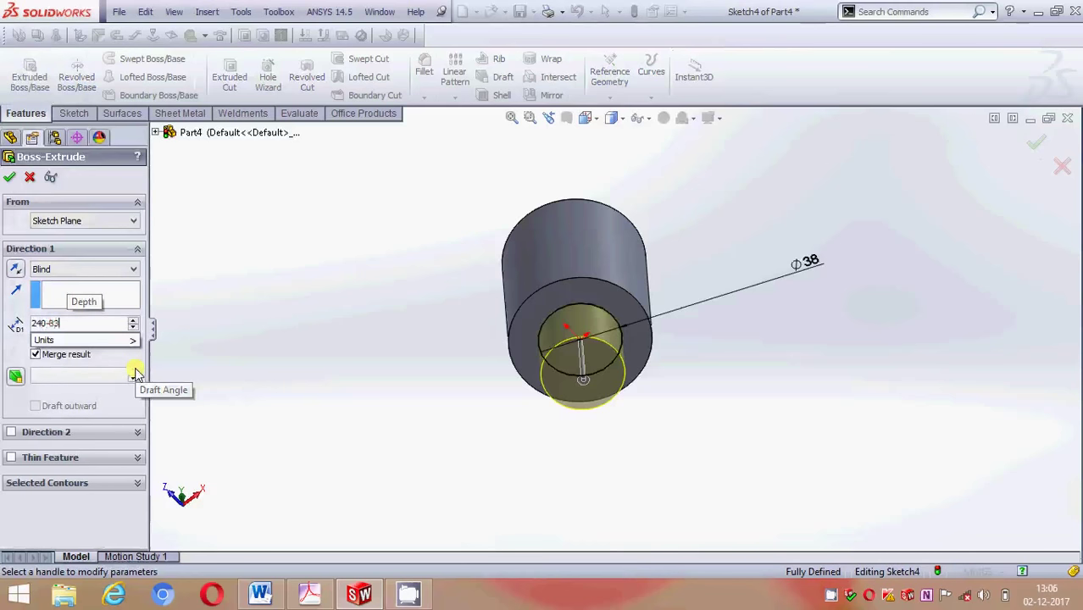
{"action": "key", "text": "Return"}
{"action": "left_click", "coordinate": [15, 177]}
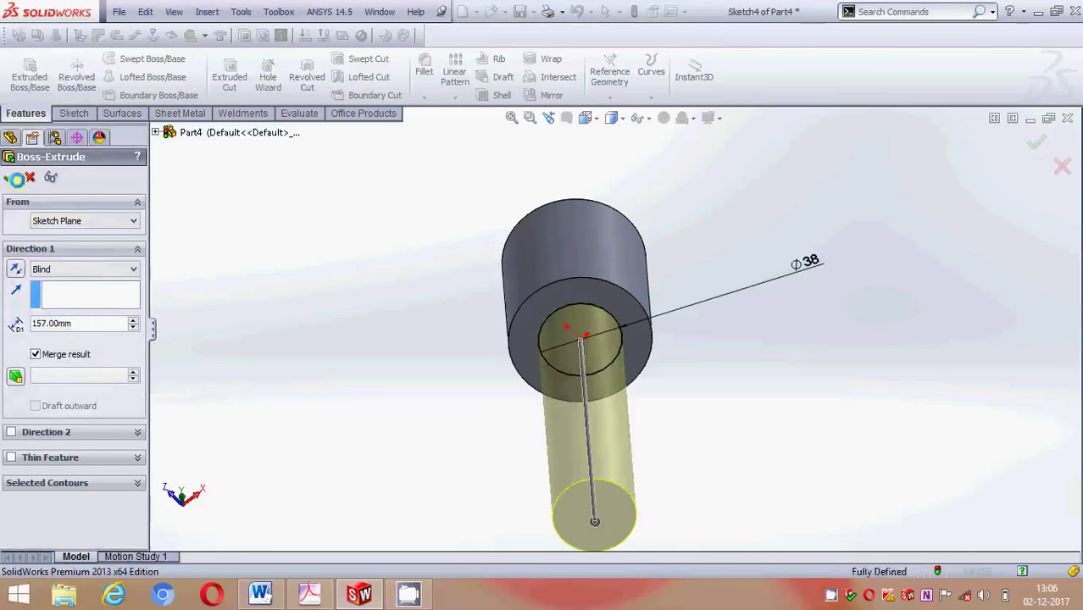
{"action": "mouse_move", "coordinate": [811, 219]}
{"action": "middle_mouse_down"}
{"action": "mouse_move", "coordinate": [677, 314]}
{"action": "mouse_move", "coordinate": [706, 406]}
{"action": "mouse_move", "coordinate": [641, 423]}
{"action": "mouse_move", "coordinate": [687, 369]}
{"action": "middle_mouse_up"}
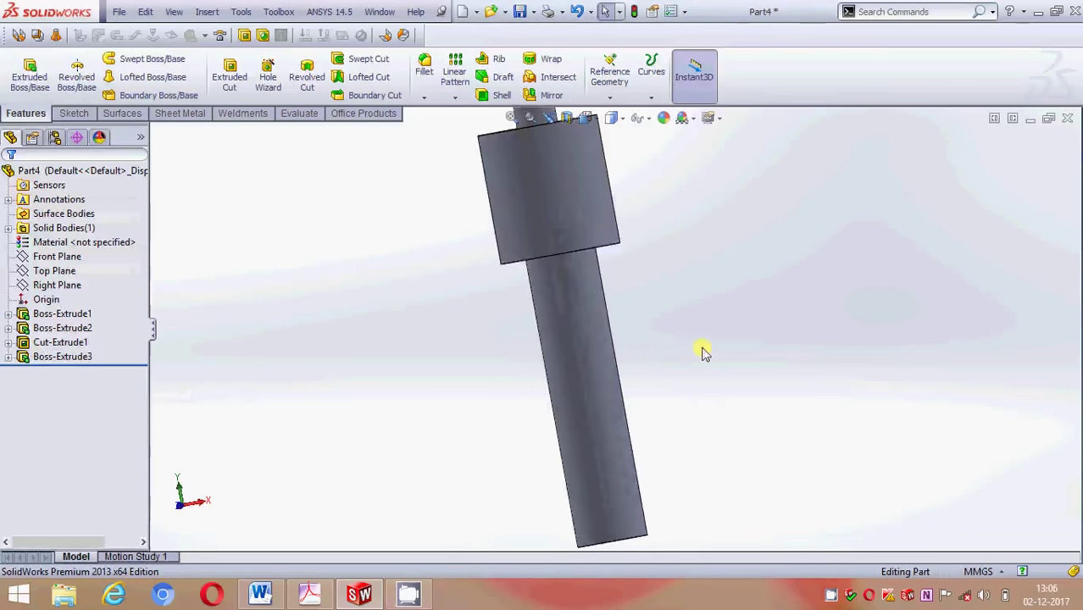
{"action": "scroll", "coordinate": [712, 361], "scroll_direction": "up", "scroll_amount": 2}
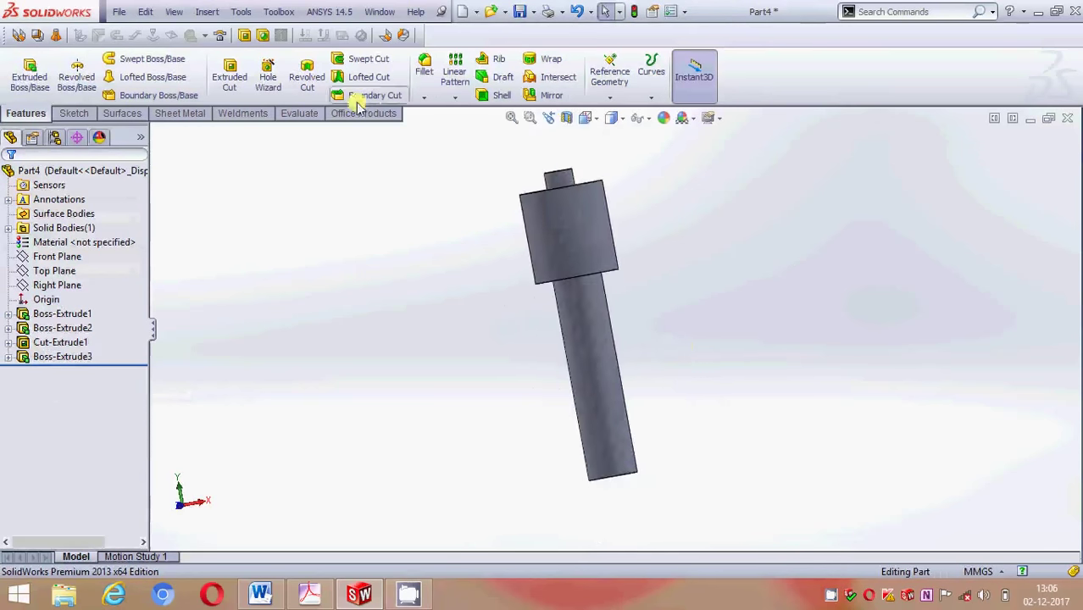
Apply a 10 mm × 45° chamfer to the lower and upper rim edges of the large cylinder
{"action": "left_click", "coordinate": [424, 96]}
{"action": "left_click", "coordinate": [458, 129]}
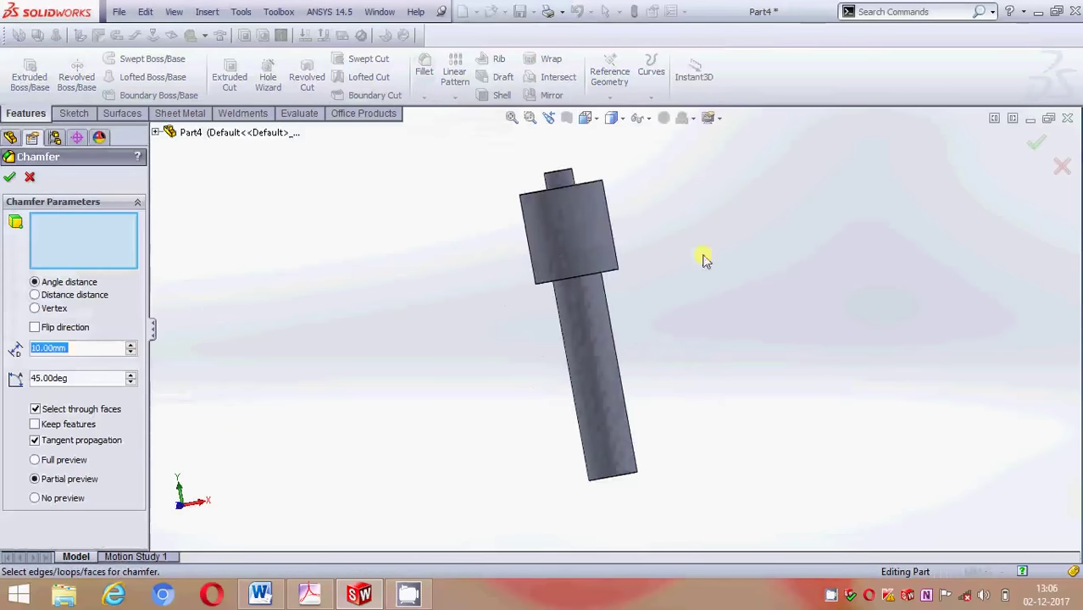
{"action": "scroll", "coordinate": [678, 271], "scroll_direction": "down", "scroll_amount": 4}
{"action": "mouse_move", "coordinate": [649, 283]}
{"action": "middle_mouse_down"}
{"action": "mouse_move", "coordinate": [638, 232]}
{"action": "mouse_move", "coordinate": [559, 290]}
{"action": "mouse_move", "coordinate": [658, 285]}
{"action": "mouse_move", "coordinate": [567, 211]}
{"action": "middle_mouse_up"}
{"action": "left_click", "coordinate": [555, 295]}
{"action": "scroll", "coordinate": [594, 288], "scroll_direction": "up", "scroll_amount": 2}
{"action": "scroll", "coordinate": [566, 220], "scroll_direction": "down", "scroll_amount": 2}
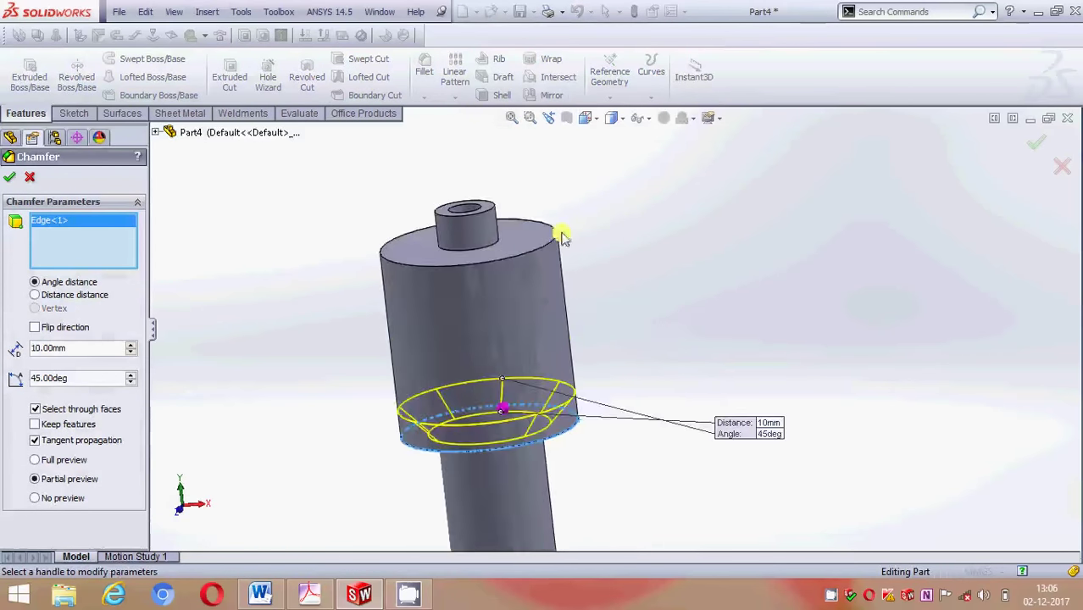
{"action": "left_click", "coordinate": [562, 236]}
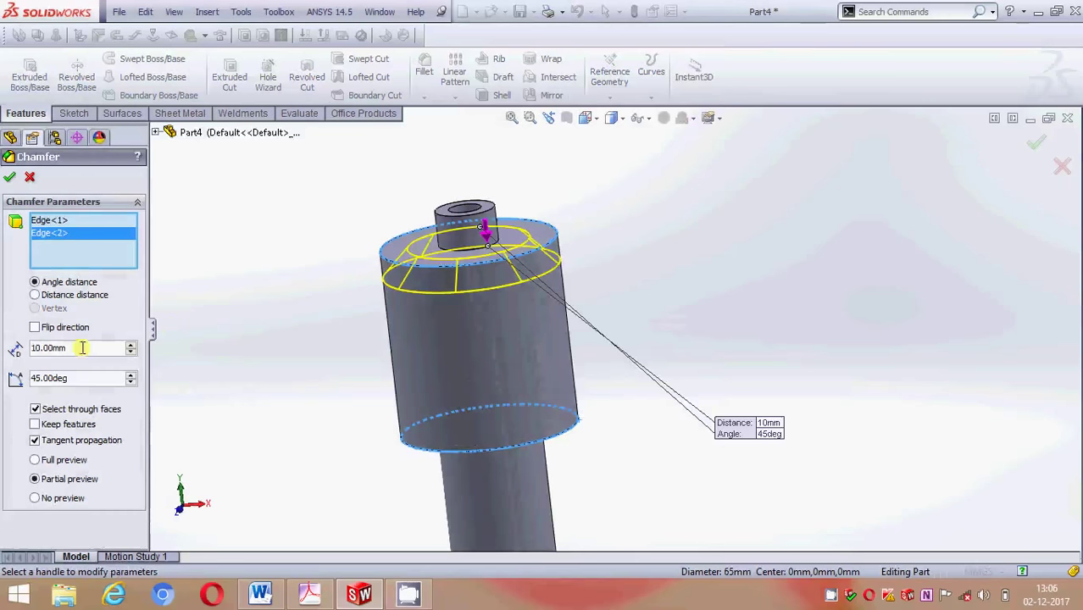
{"action": "left_click", "coordinate": [15, 178]}
{"action": "scroll", "coordinate": [683, 218], "scroll_direction": "up", "scroll_amount": 2}
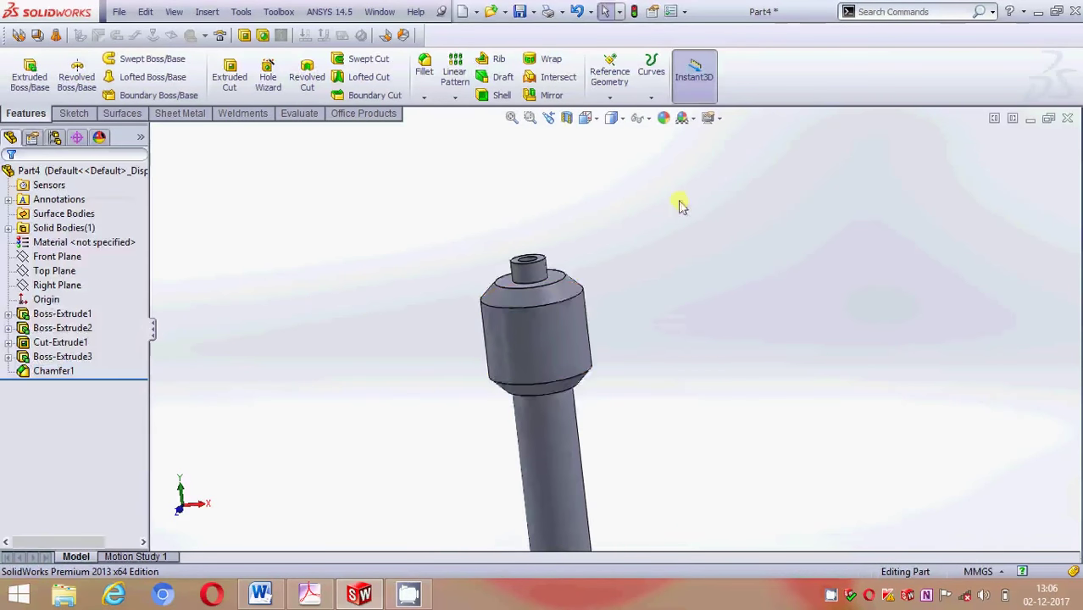
Start a sketch on the Right Plane, view it normal, and draw a circle on the head
{"action": "middle_click_drag", "start_coordinate": [506, 386], "coordinate": [519, 327]}
{"action": "left_click", "coordinate": [68, 285]}
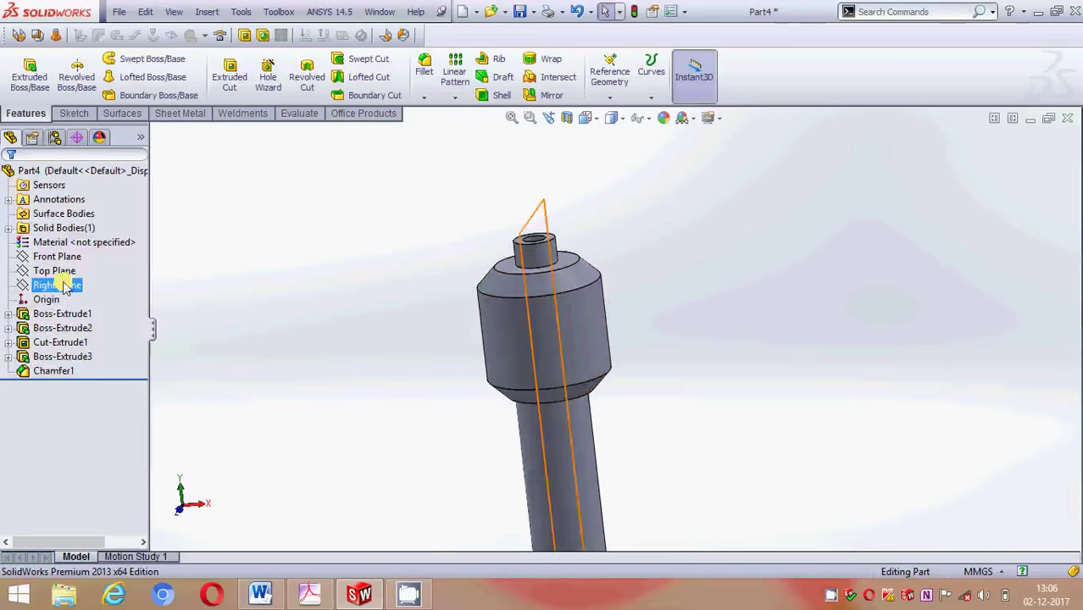
{"action": "left_click", "coordinate": [71, 271], "text": "ctrl"}
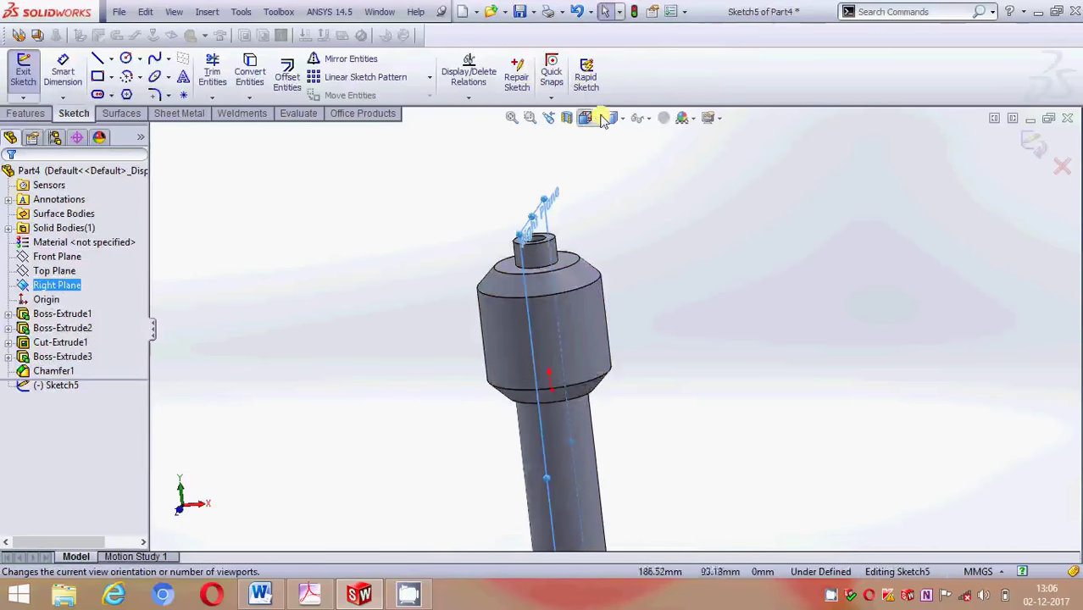
{"action": "left_click", "coordinate": [585, 117]}
{"action": "left_click", "coordinate": [667, 200]}
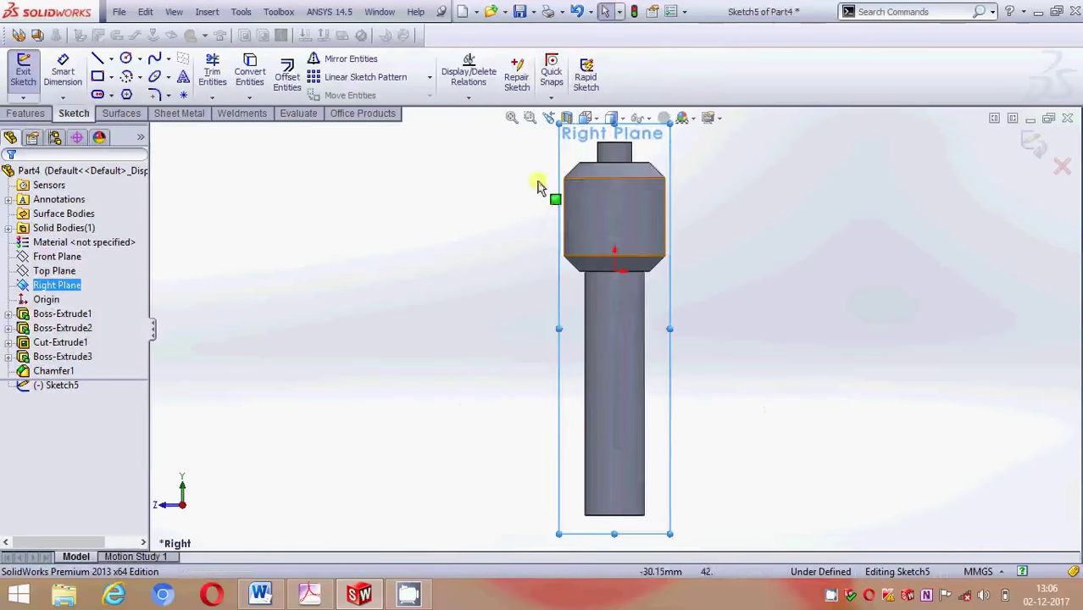
{"action": "left_click", "coordinate": [126, 59]}
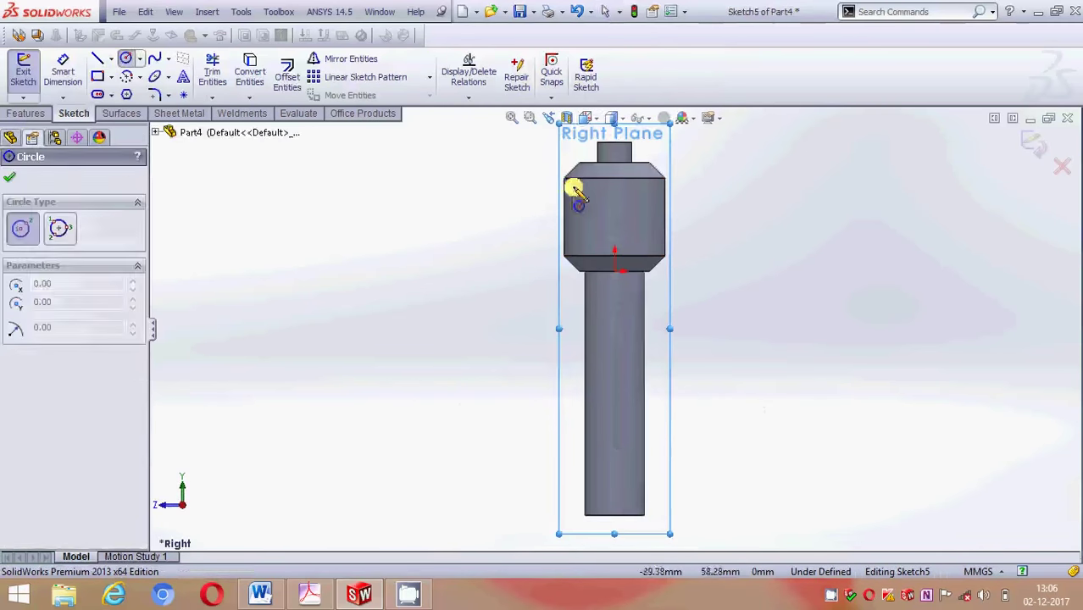
{"action": "scroll", "coordinate": [573, 194], "scroll_direction": "down", "scroll_amount": 2}
{"action": "left_click", "coordinate": [640, 257]}
{"action": "left_click", "coordinate": [621, 254]}
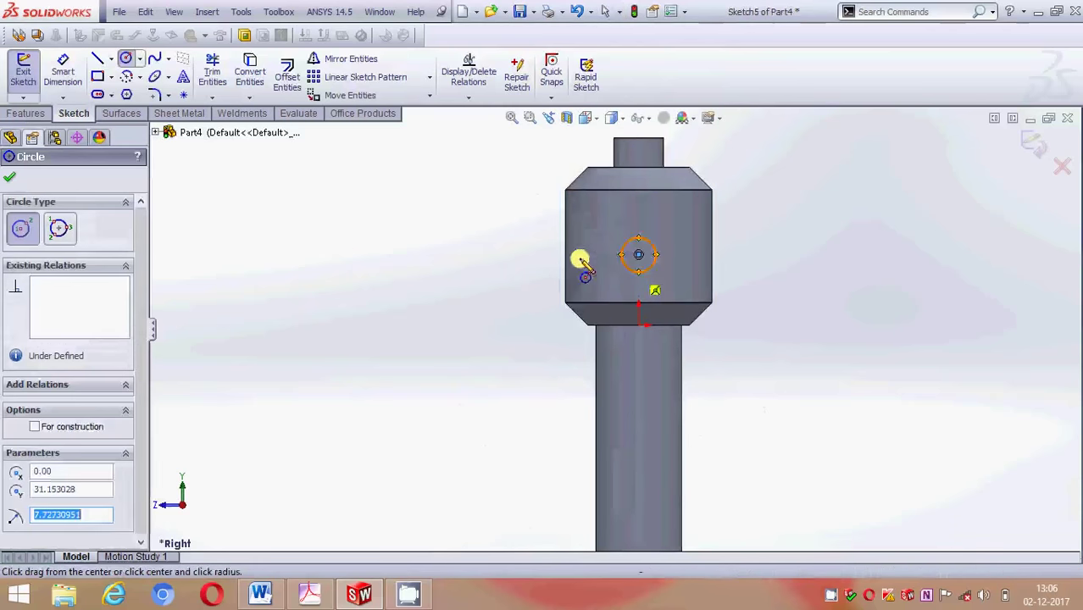
Dimension the circle 35 mm above the shoulder's lower edge and Ø12 mm
{"action": "left_click", "coordinate": [63, 71]}
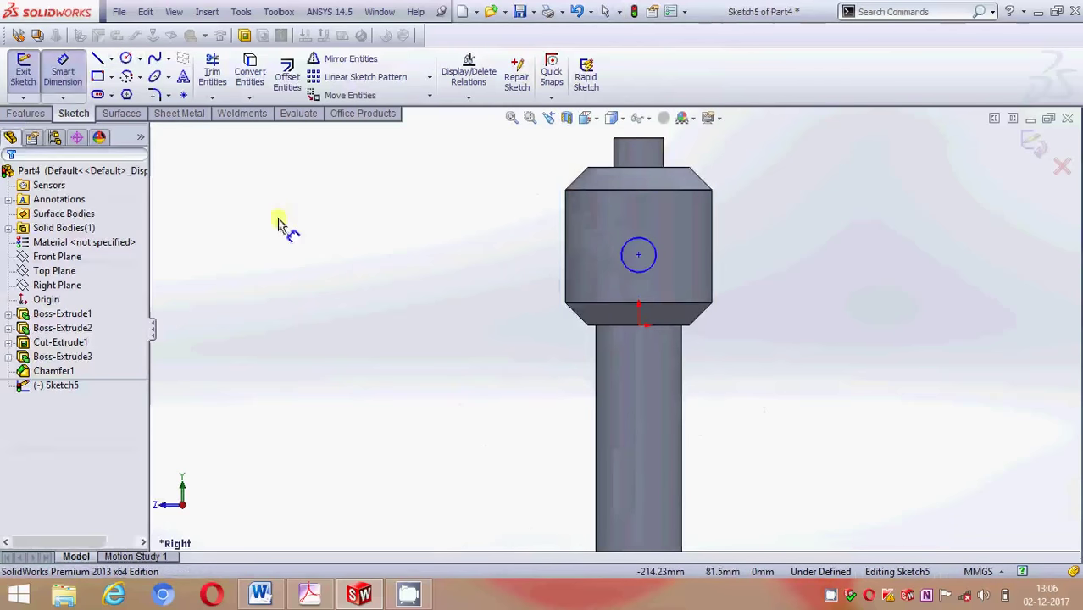
{"action": "left_click", "coordinate": [609, 324]}
{"action": "left_click", "coordinate": [638, 254]}
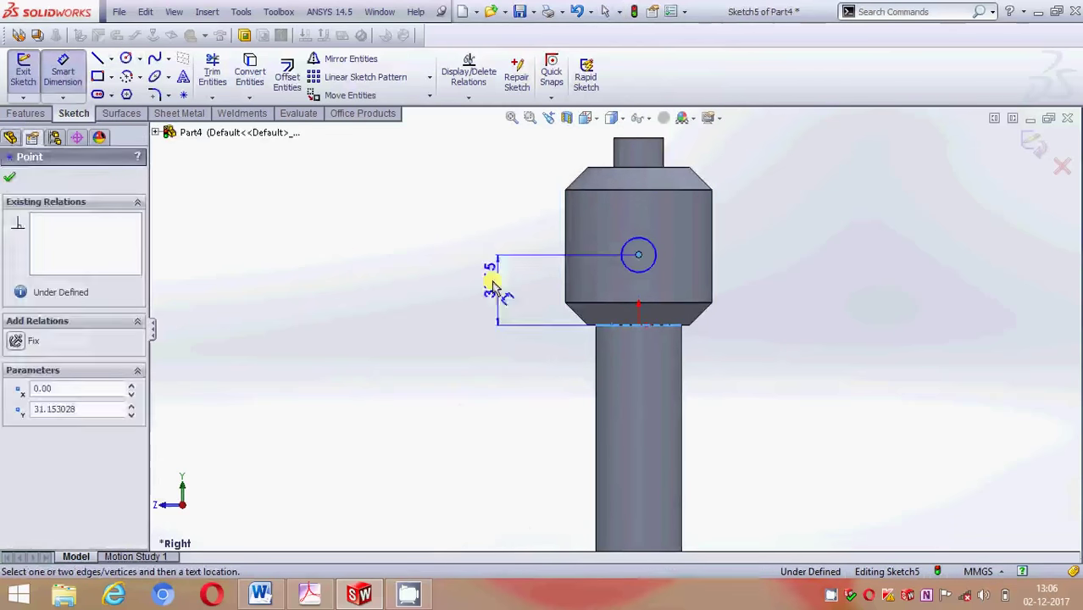
{"action": "left_click", "coordinate": [481, 287]}
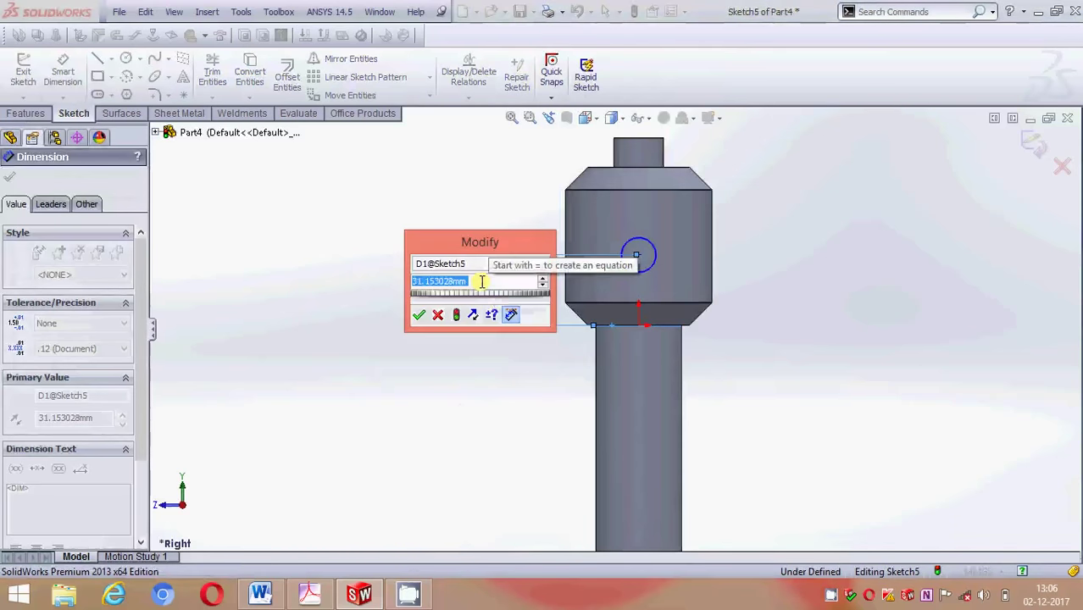
{"action": "type", "text": "35"}
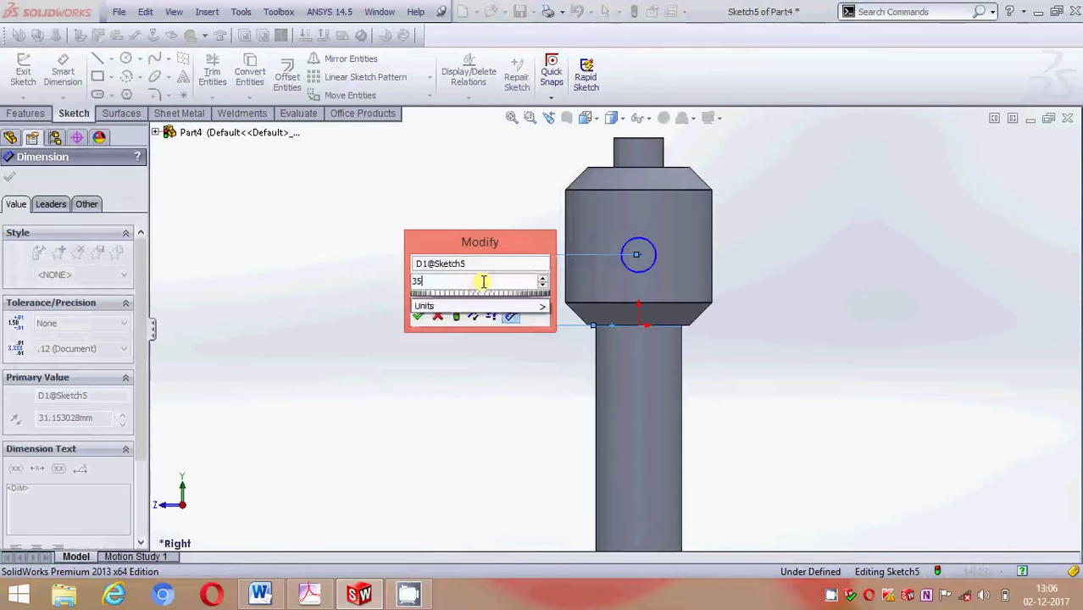
{"action": "key", "text": "Return"}
{"action": "left_click", "coordinate": [656, 247]}
{"action": "left_click", "coordinate": [844, 207]}
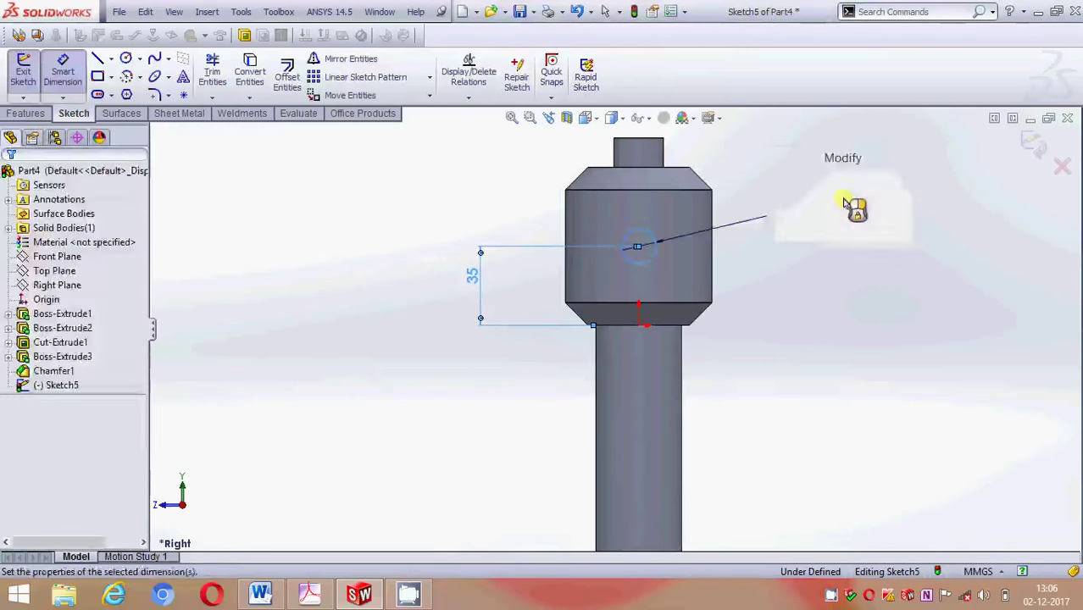
{"action": "type", "text": "12"}
{"action": "key", "text": "Return"}
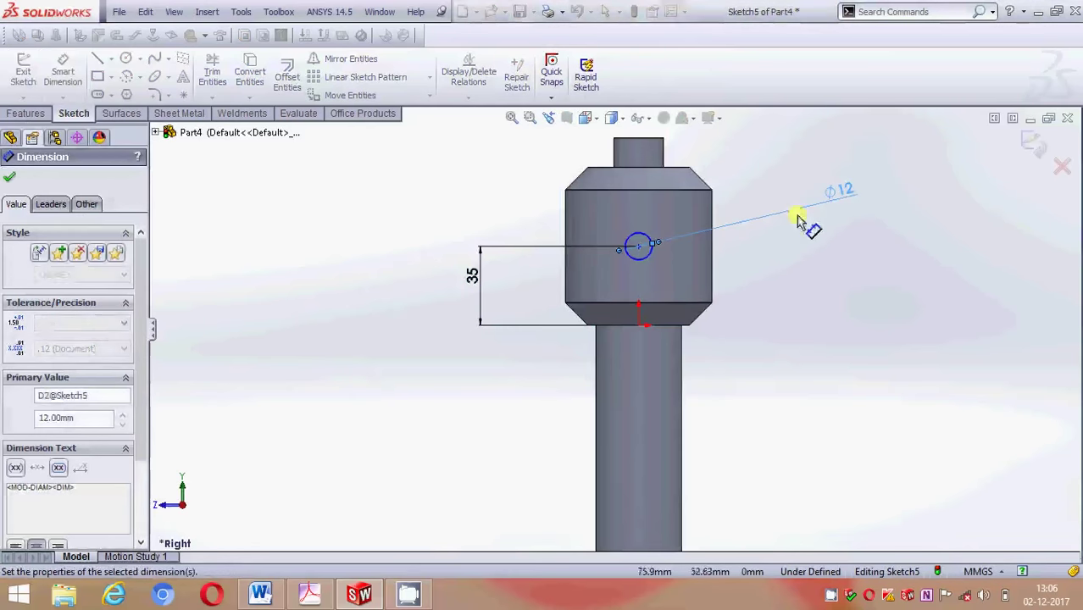
{"action": "left_click", "coordinate": [9, 177]}
{"action": "left_click", "coordinate": [26, 112]}
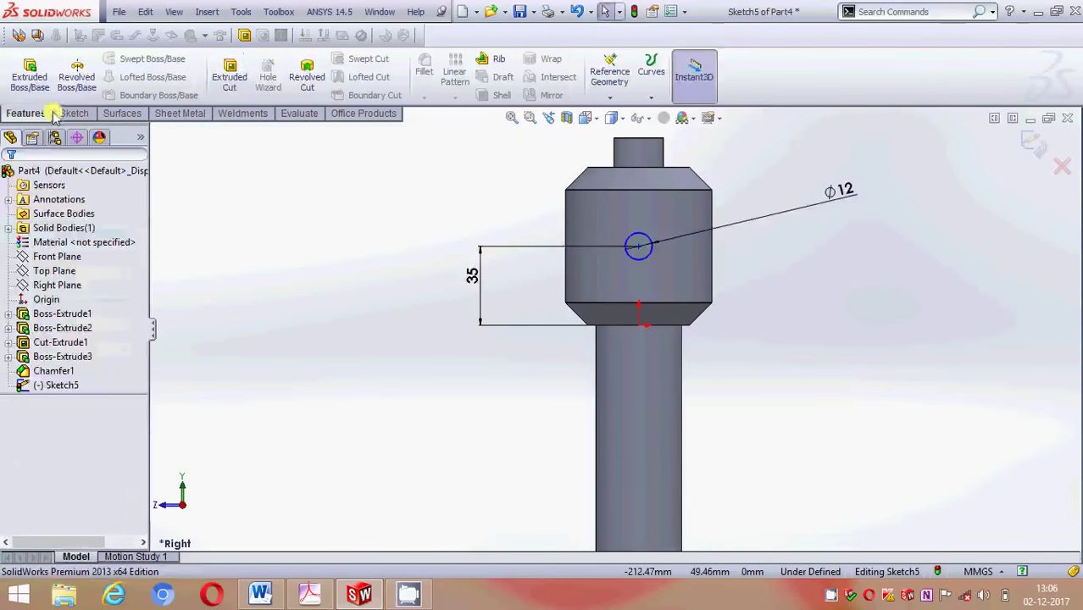
Extruded Cut the Ø12 circle with a Mid Plane end condition through the head
{"action": "left_click", "coordinate": [221, 89]}
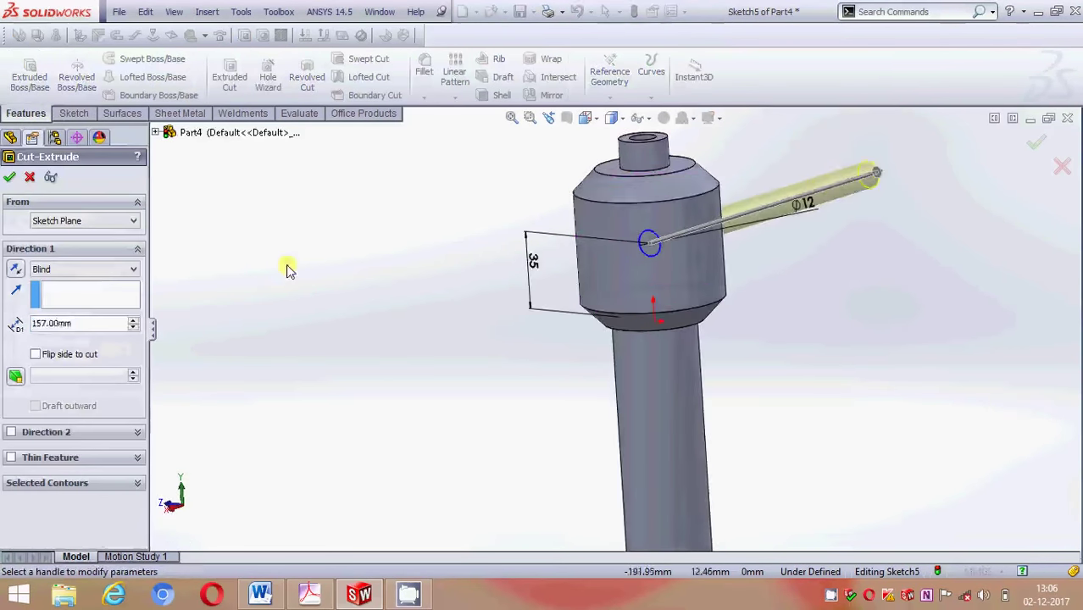
{"action": "left_click", "coordinate": [84, 269]}
{"action": "left_click", "coordinate": [75, 349]}
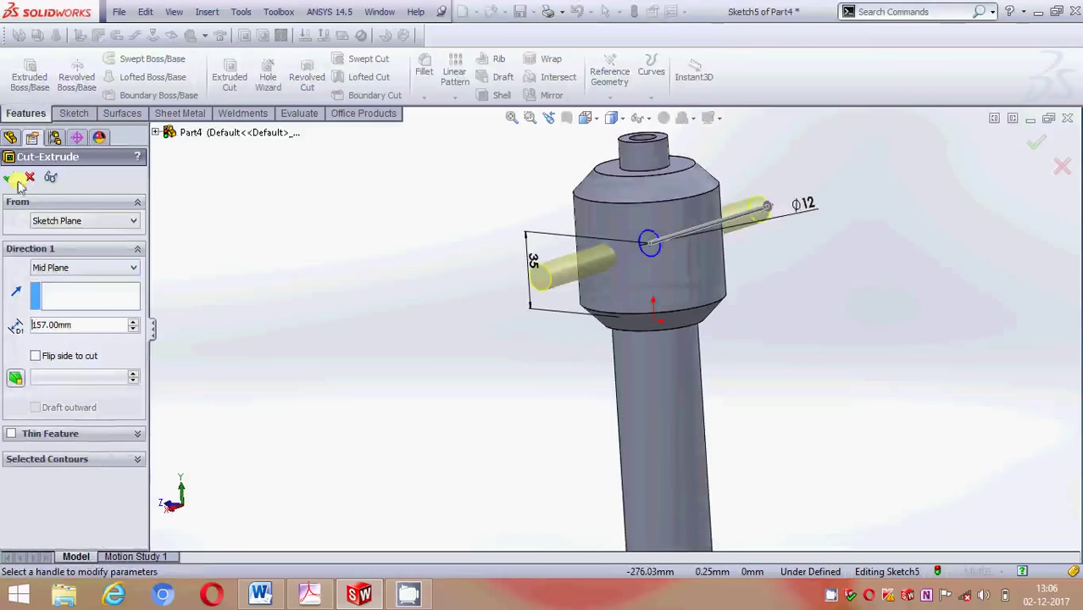
{"action": "key", "text": "Return"}
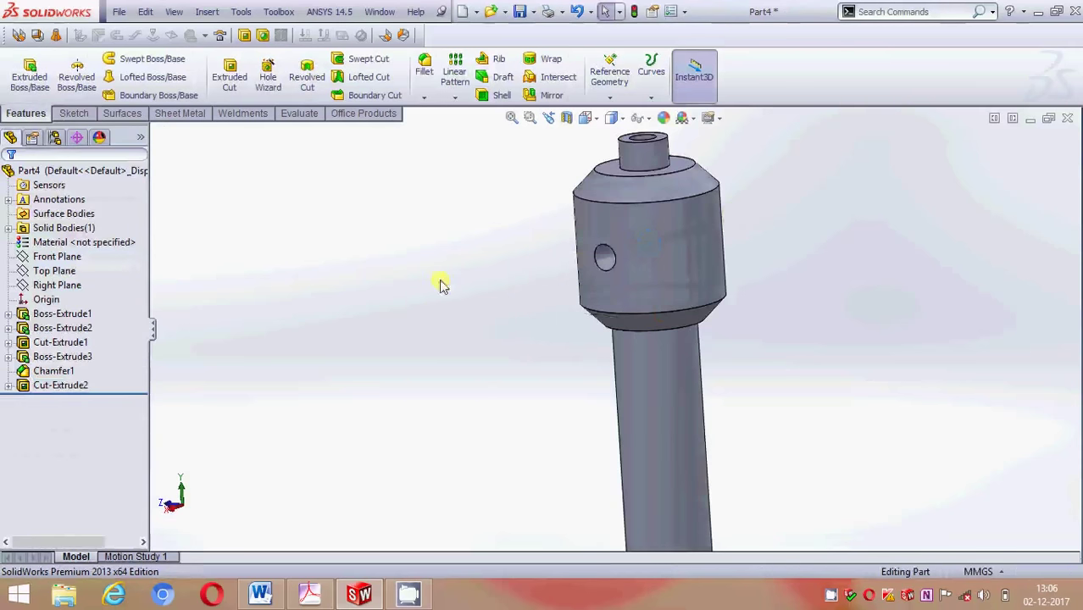
Orbit the part to inspect the new cross hole and face the shaft's end
{"action": "scroll", "coordinate": [501, 295], "scroll_direction": "up", "scroll_amount": 3}
{"action": "scroll", "coordinate": [642, 286], "scroll_direction": "down", "scroll_amount": 3}
{"action": "mouse_move", "coordinate": [642, 286]}
{"action": "middle_mouse_down"}
{"action": "mouse_move", "coordinate": [704, 194]}
{"action": "mouse_move", "coordinate": [716, 208]}
{"action": "mouse_move", "coordinate": [703, 162]}
{"action": "mouse_move", "coordinate": [691, 273]}
{"action": "middle_mouse_up"}
{"action": "scroll", "coordinate": [687, 406], "scroll_direction": "down", "scroll_amount": 2}
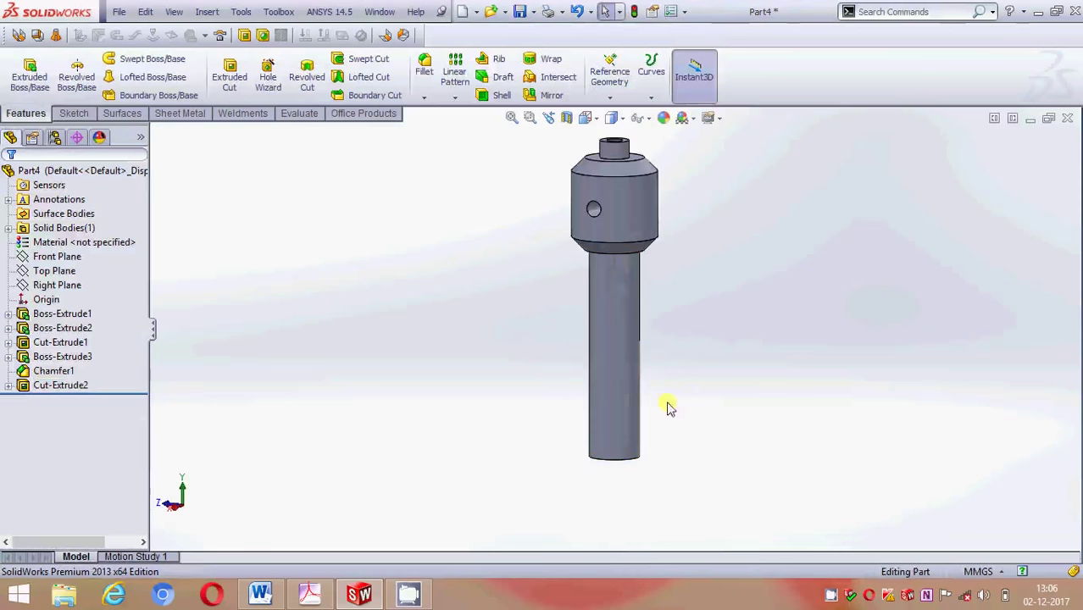
{"action": "right_click", "coordinate": [830, 598]}
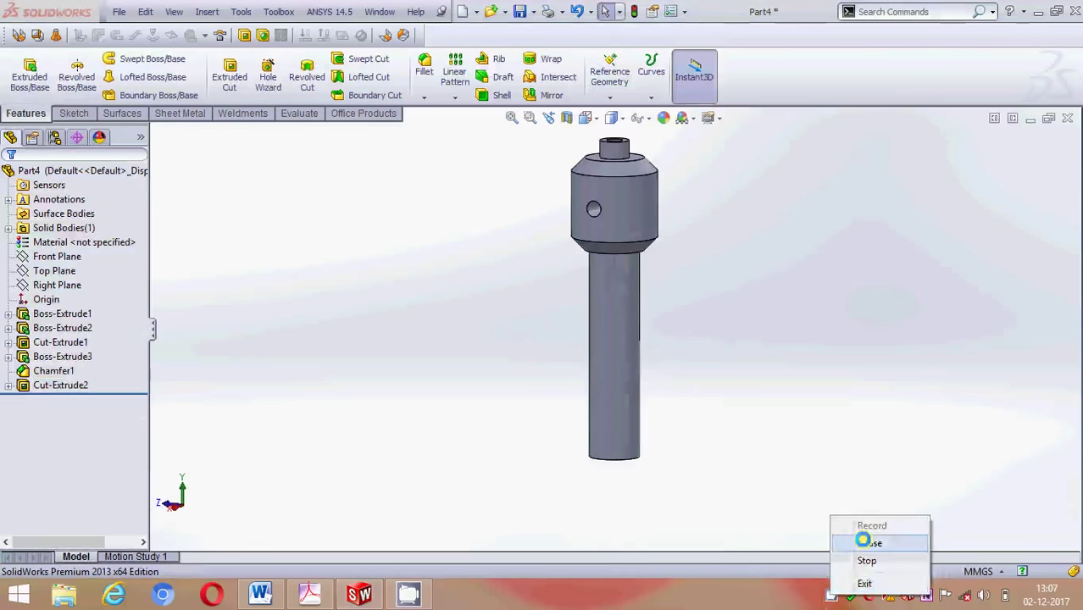
{"action": "left_click", "coordinate": [857, 534]}
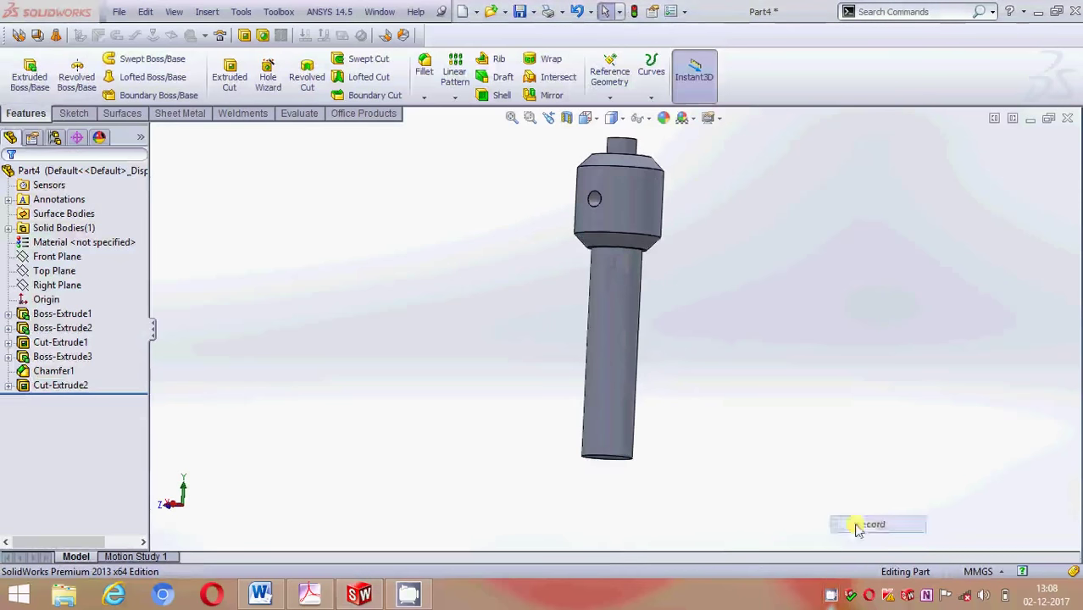
{"action": "right_click", "coordinate": [829, 600]}
{"action": "left_click", "coordinate": [717, 435]}
{"action": "middle_click_drag", "start_coordinate": [666, 449], "coordinate": [633, 338]}
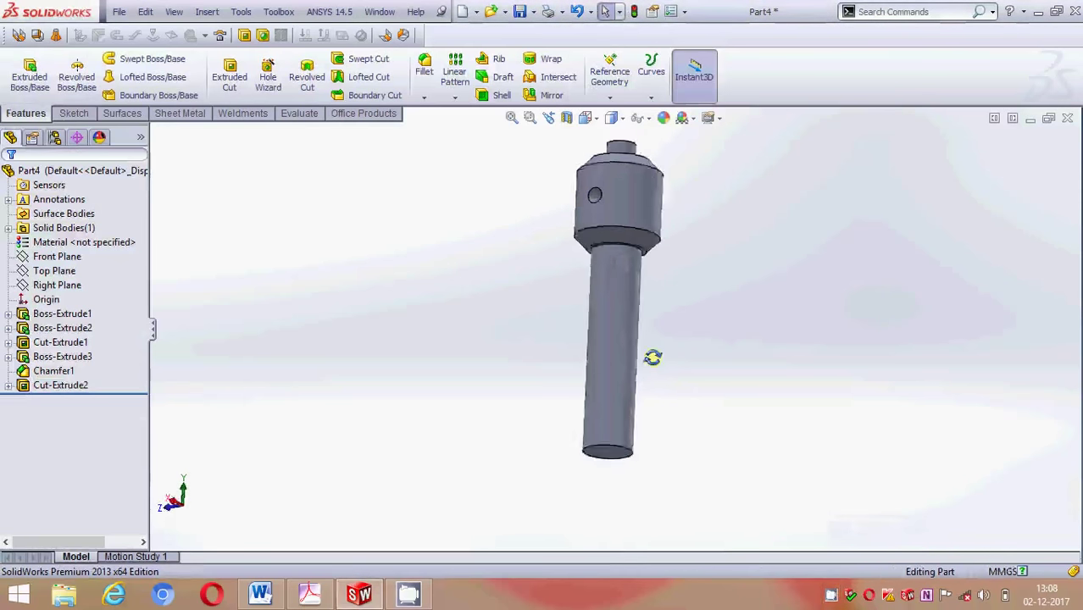
{"action": "scroll", "coordinate": [643, 339], "scroll_direction": "down", "scroll_amount": 2}
{"action": "scroll", "coordinate": [663, 266], "scroll_direction": "up", "scroll_amount": 2}
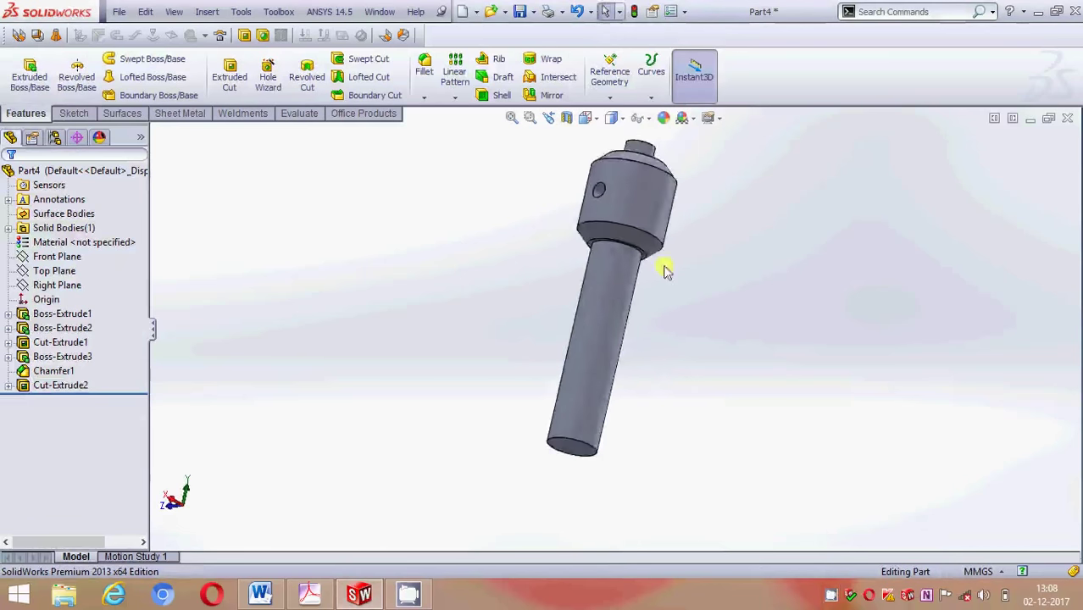
{"action": "middle_click_drag", "start_coordinate": [663, 266], "coordinate": [621, 234]}
{"action": "scroll", "coordinate": [559, 381], "scroll_direction": "down", "scroll_amount": 2}
Sketch on the shaft's end face and convert its circular edge into the sketch
{"action": "left_click", "coordinate": [559, 381]}
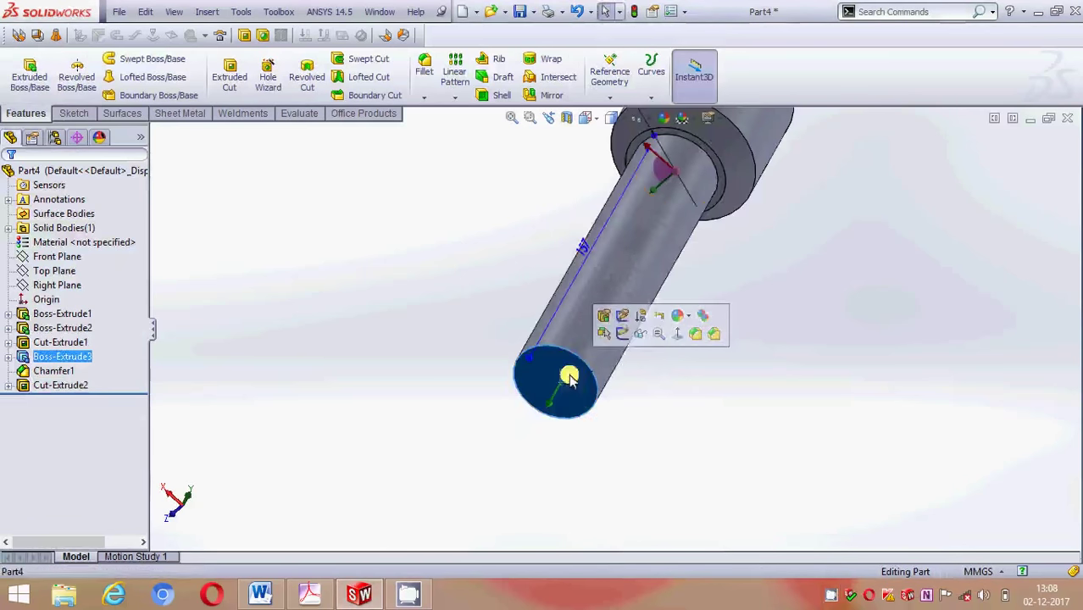
{"action": "left_click", "coordinate": [623, 333]}
{"action": "left_click", "coordinate": [248, 75]}
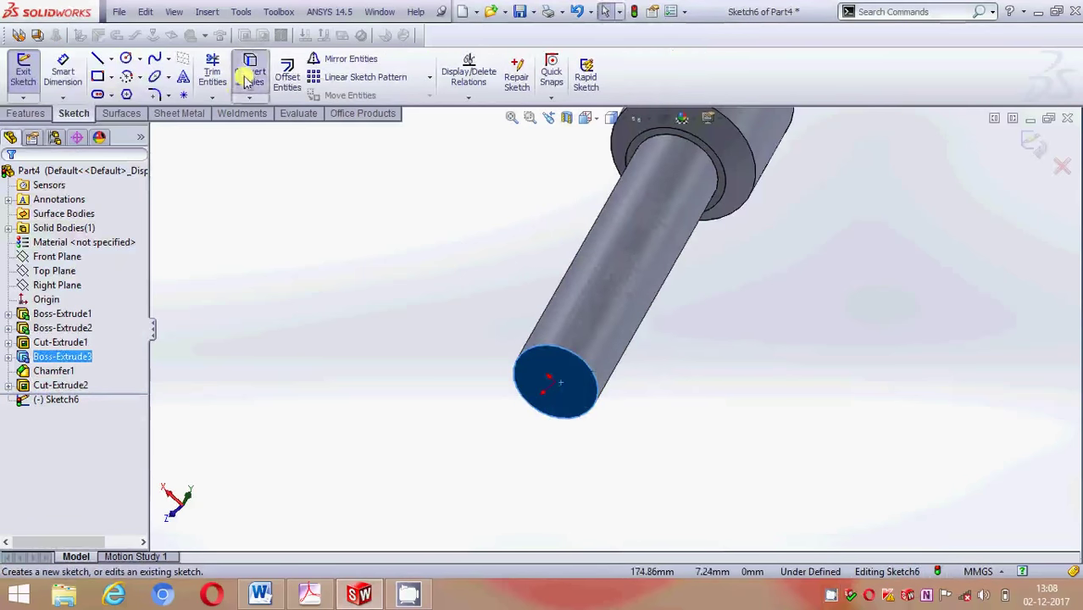
{"action": "left_click", "coordinate": [25, 113]}
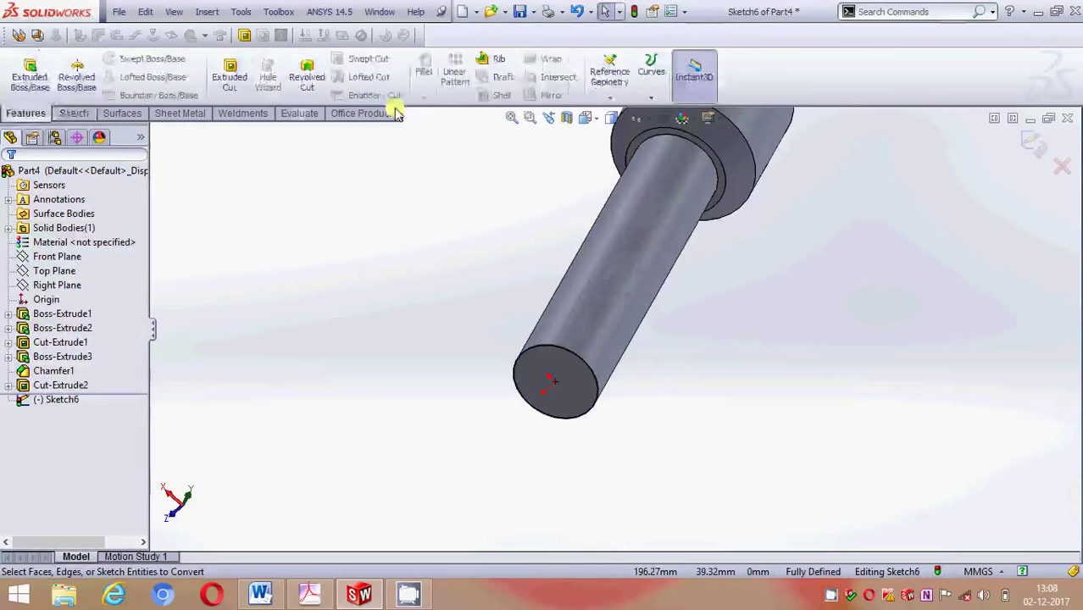
Create a helix with 156 mm height, 7 mm pitch and 180° start angle
{"action": "left_click", "coordinate": [651, 72]}
{"action": "left_click", "coordinate": [697, 139]}
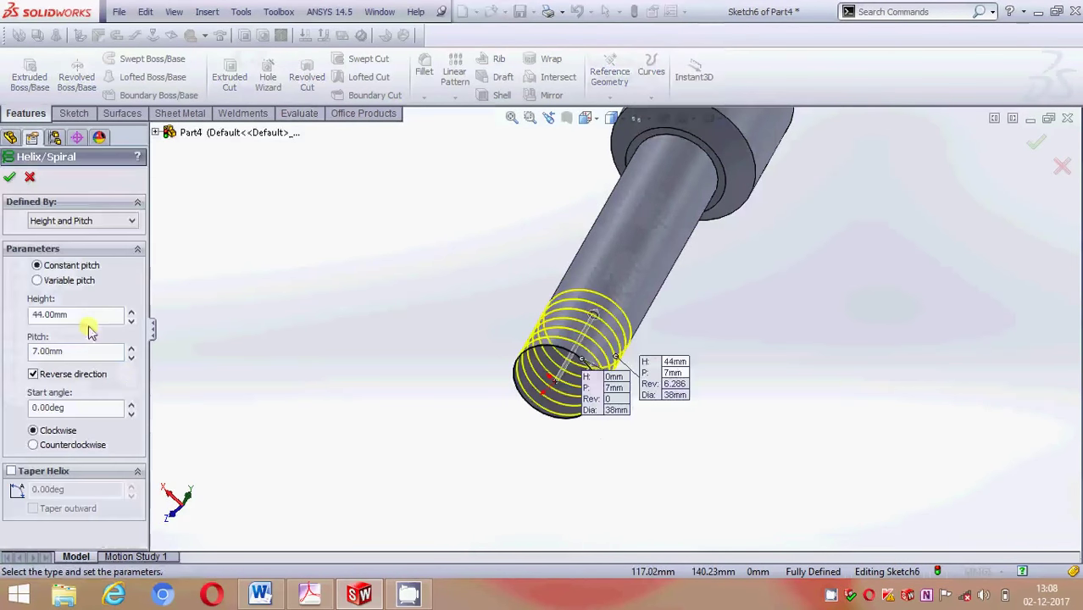
{"action": "left_click_drag", "start_coordinate": [71, 314], "coordinate": [6, 324]}
{"action": "type", "text": "156"}
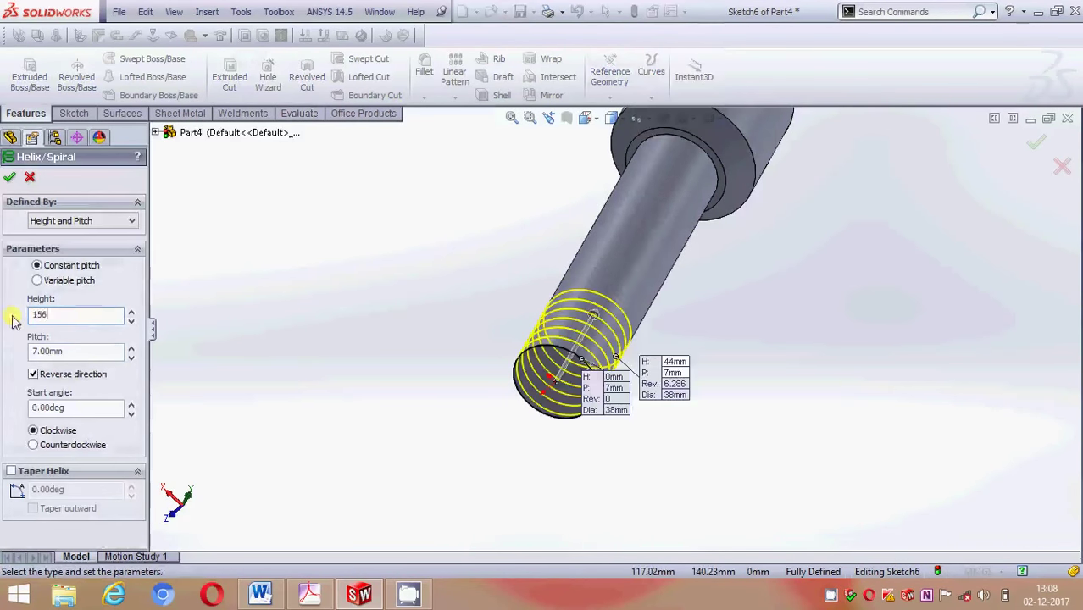
{"action": "key", "text": "Return"}
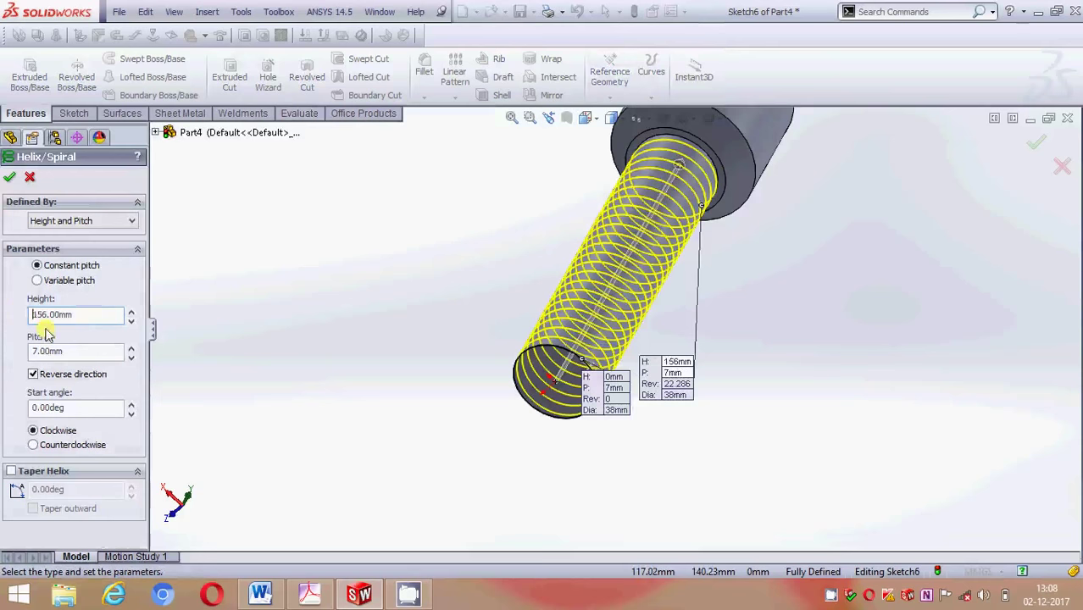
{"action": "left_click_drag", "start_coordinate": [67, 351], "coordinate": [11, 352]}
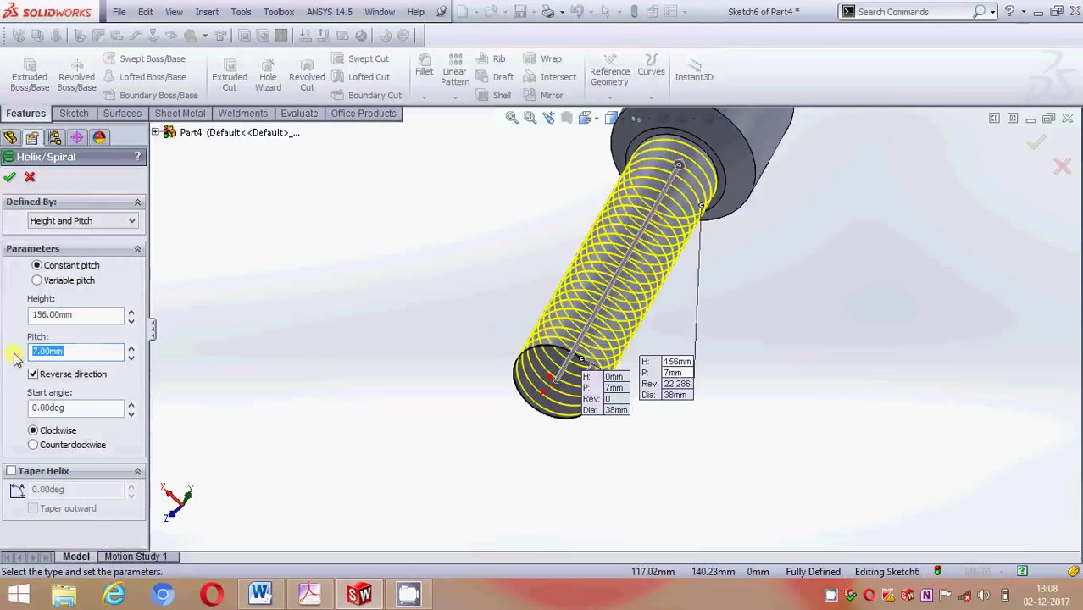
{"action": "left_click_drag", "start_coordinate": [64, 408], "coordinate": [7, 415]}
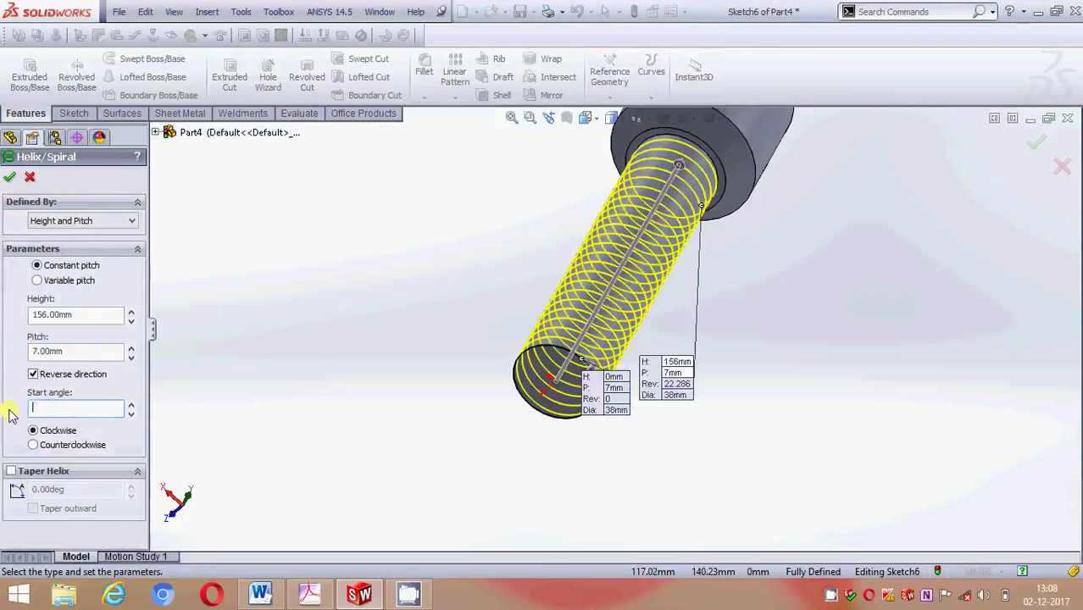
{"action": "type", "text": "180"}
{"action": "key", "text": "Return"}
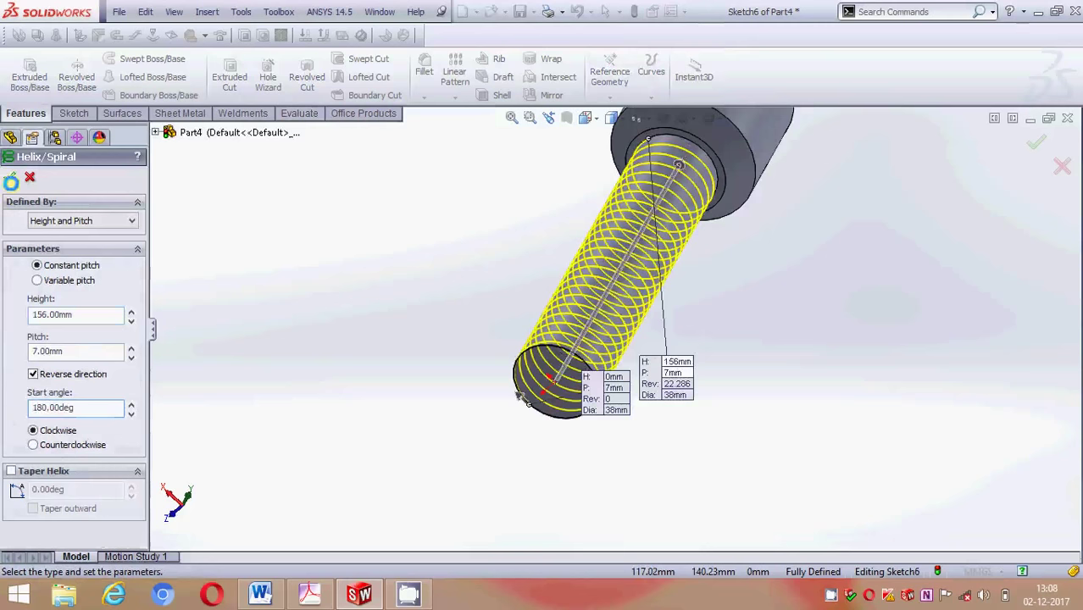
{"action": "key", "text": "Return"}
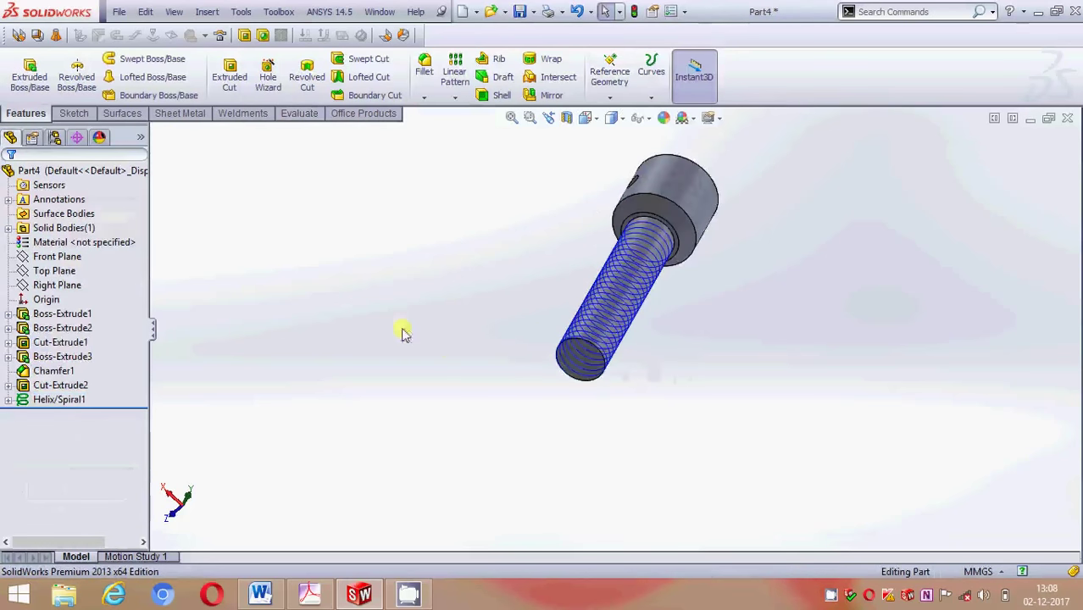
Sketch a corner rectangle on the Right Plane at the helix's bottom end, viewed normal and zoomed in
{"action": "left_click", "coordinate": [56, 285]}
{"action": "left_click", "coordinate": [75, 261]}
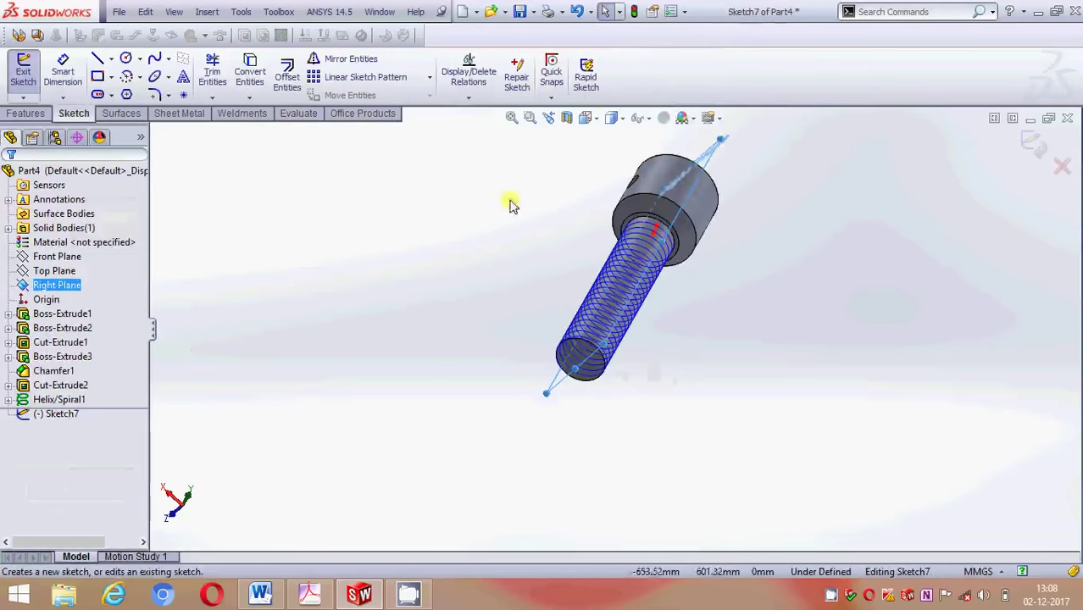
{"action": "key", "text": "ctrl+8"}
{"action": "left_click", "coordinate": [611, 118]}
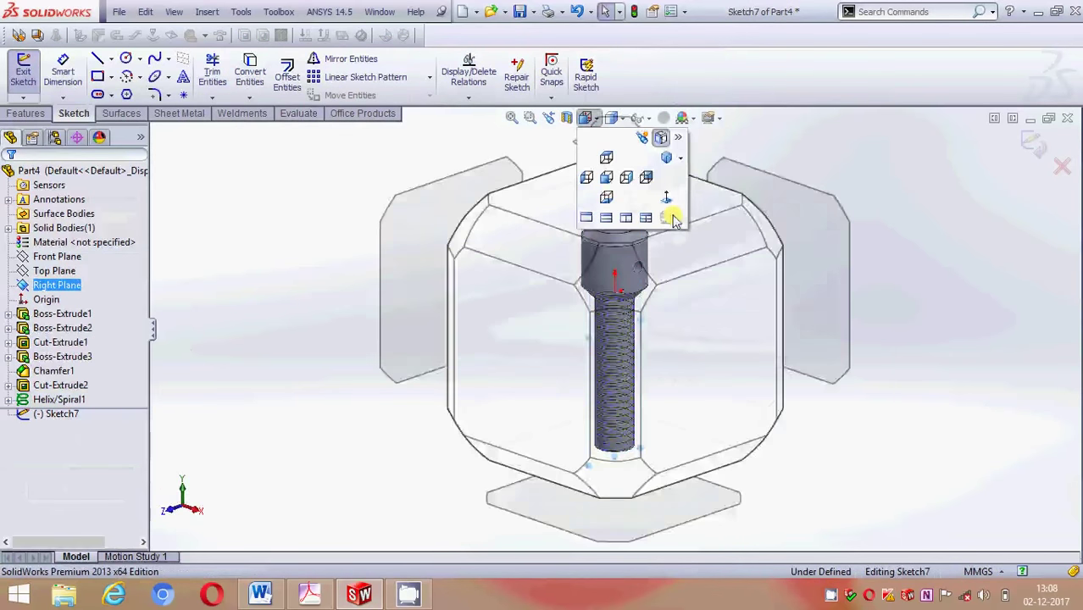
{"action": "scroll", "coordinate": [640, 525], "scroll_direction": "down", "scroll_amount": 2}
{"action": "scroll", "coordinate": [633, 474], "scroll_direction": "down", "scroll_amount": 2}
{"action": "scroll", "coordinate": [610, 454], "scroll_direction": "down", "scroll_amount": 2}
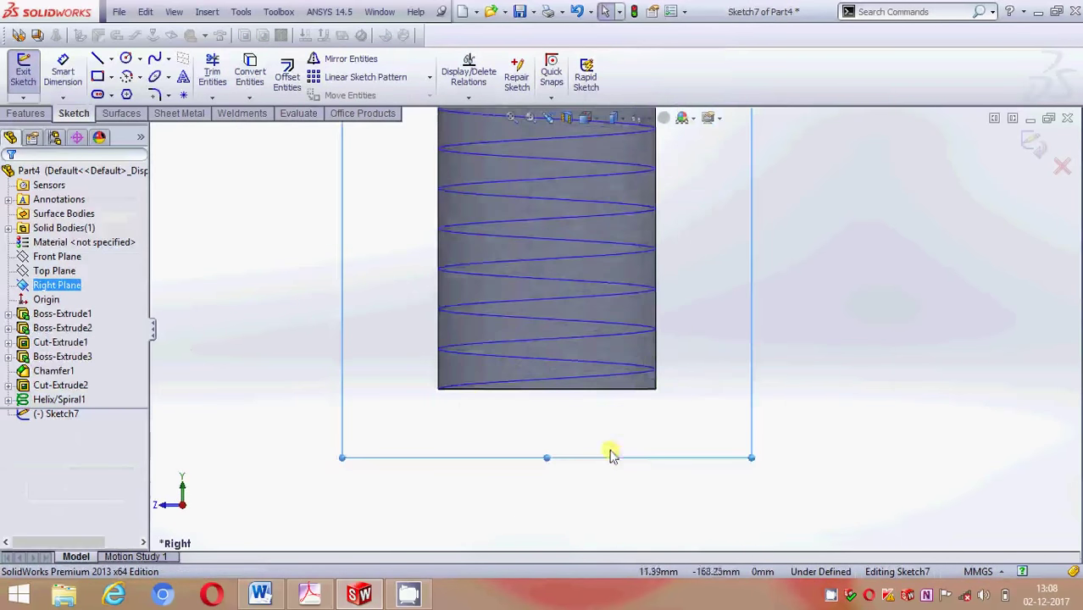
{"action": "scroll", "coordinate": [467, 401], "scroll_direction": "down", "scroll_amount": 2}
{"action": "scroll", "coordinate": [449, 388], "scroll_direction": "down", "scroll_amount": 1}
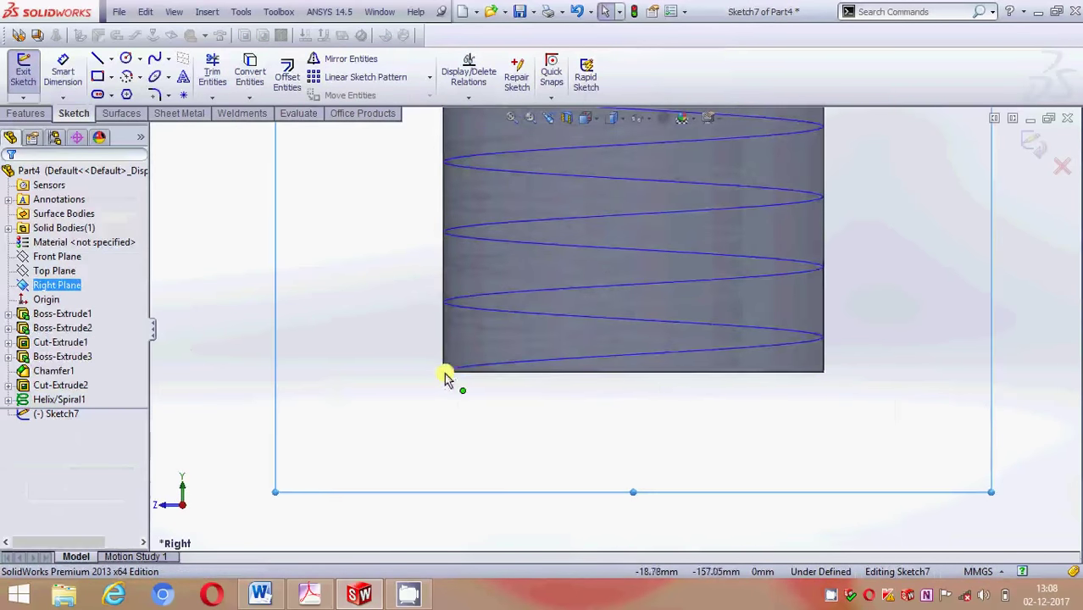
{"action": "left_click", "coordinate": [98, 78]}
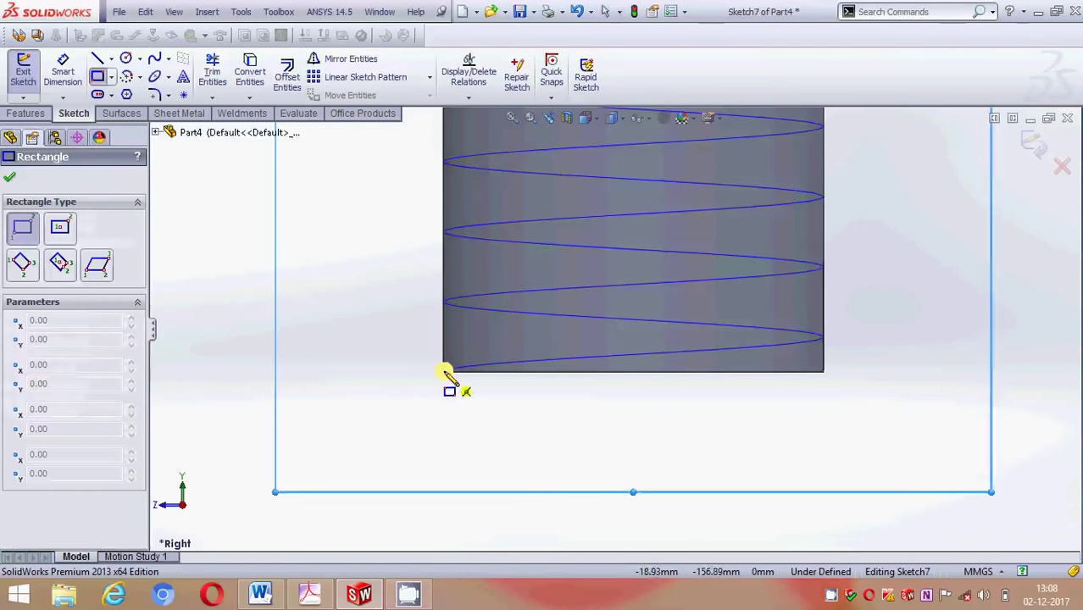
{"action": "left_click", "coordinate": [444, 374]}
{"action": "left_click", "coordinate": [501, 425]}
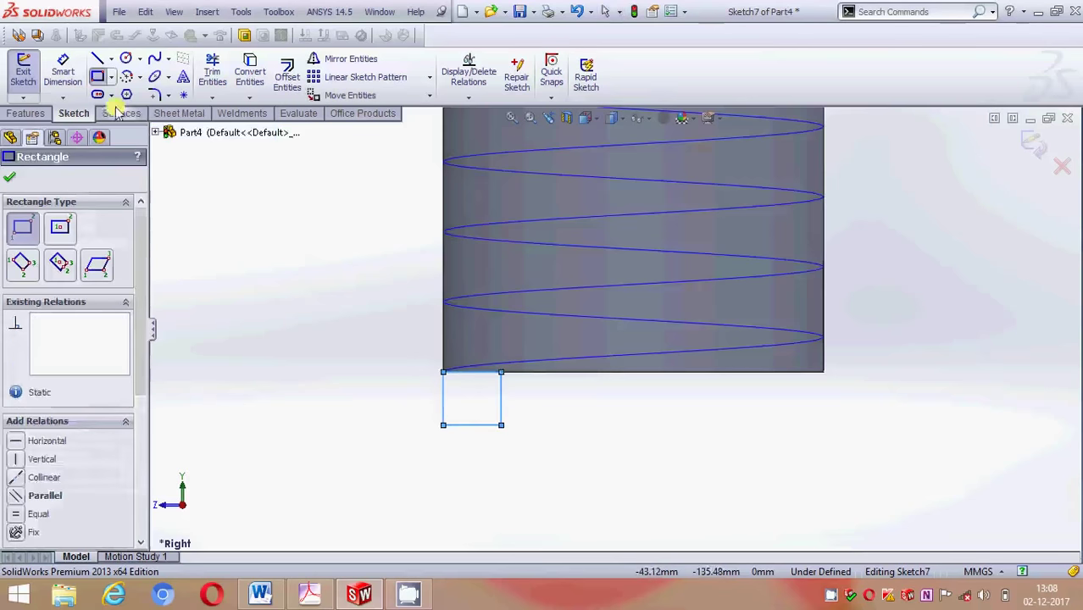
Dimension the rectangle's width and height to 4 mm each, fully defining the square profile
{"action": "left_click", "coordinate": [63, 72]}
{"action": "left_click", "coordinate": [473, 425]}
{"action": "left_click", "coordinate": [481, 458]}
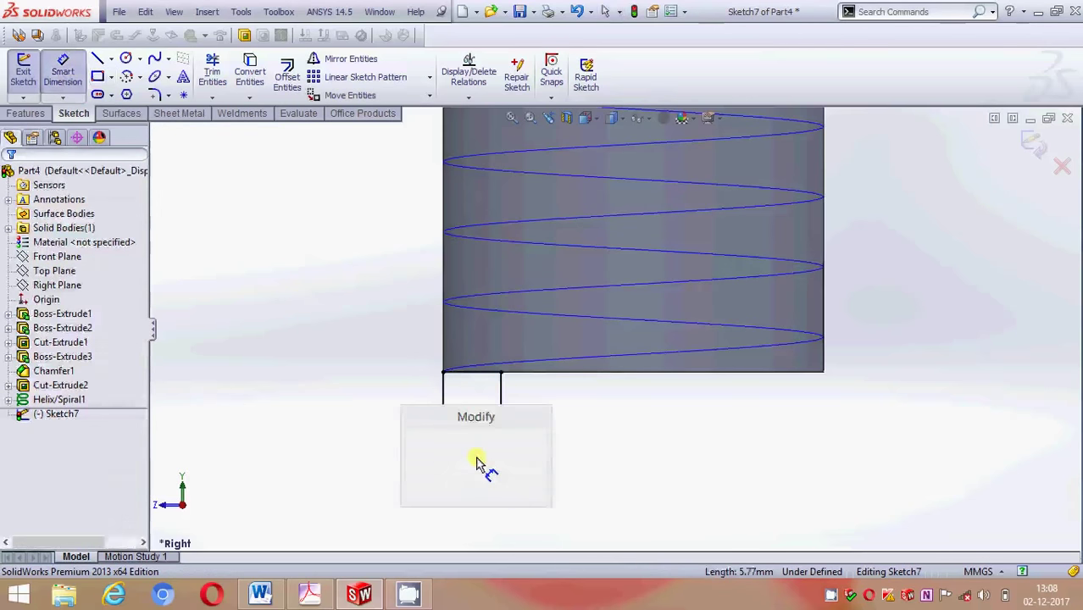
{"action": "type", "text": "4"}
{"action": "key", "text": "Return"}
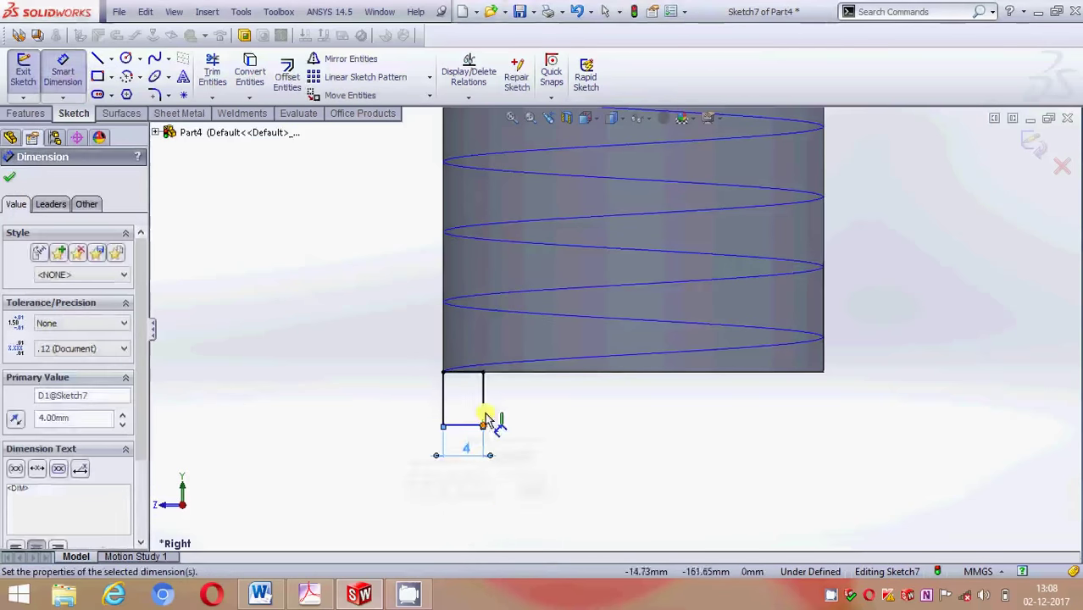
{"action": "left_click", "coordinate": [441, 411]}
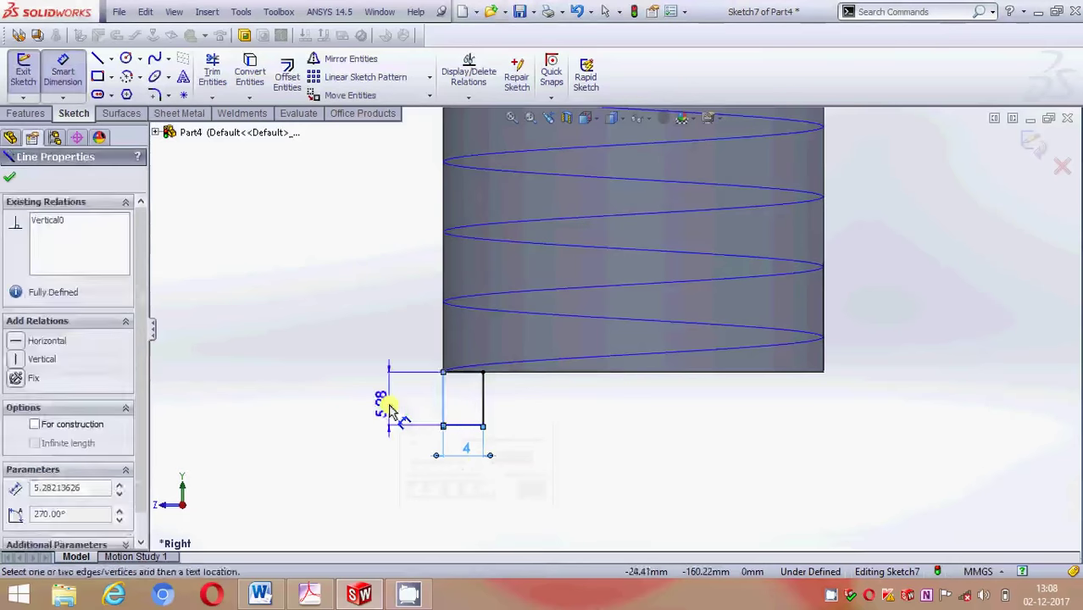
{"action": "left_click", "coordinate": [382, 400]}
{"action": "key", "text": "Return"}
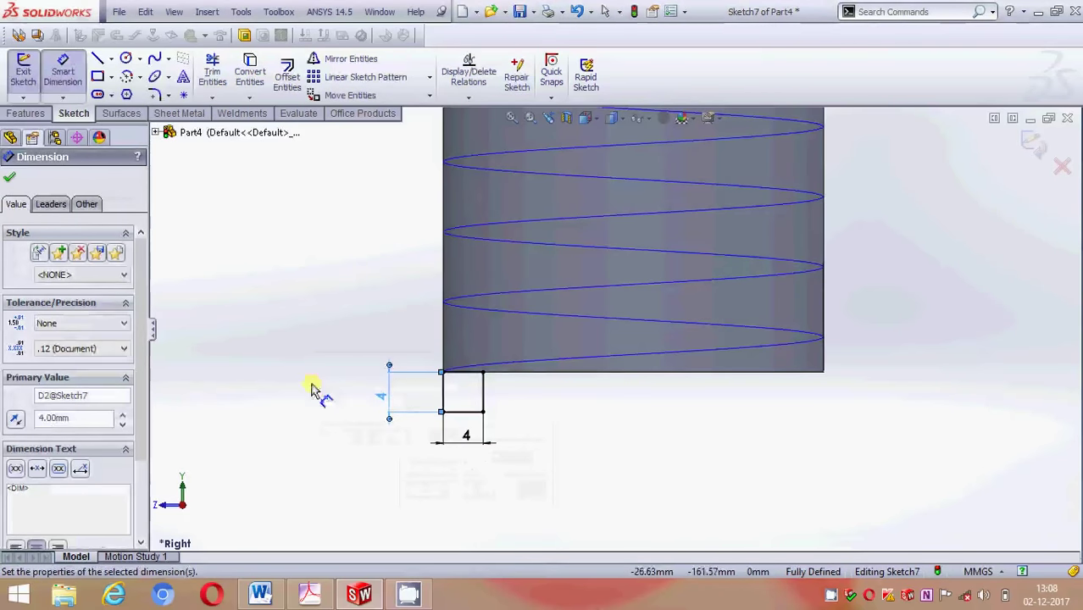
{"action": "left_click", "coordinate": [12, 184]}
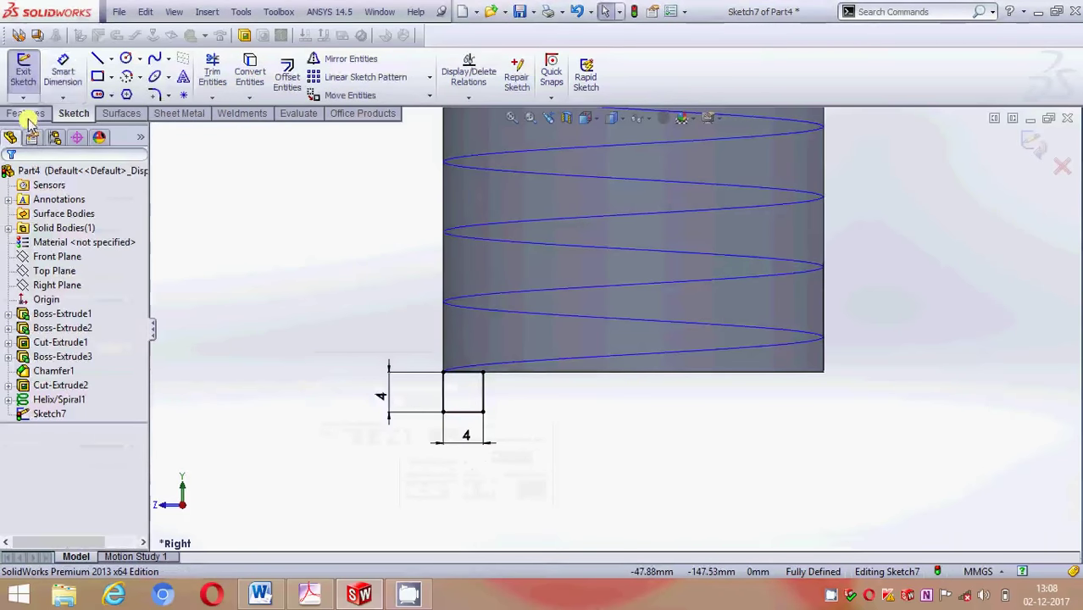
{"action": "left_click", "coordinate": [27, 114]}
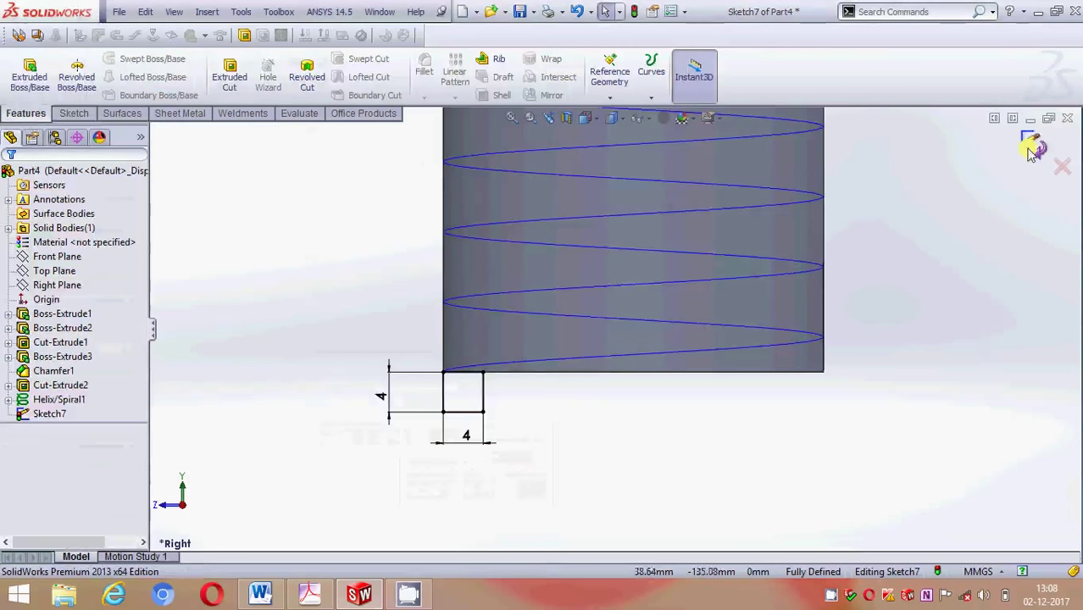
Swept Cut the square profile along Helix/Spiral1 to form the thread
{"action": "left_click", "coordinate": [363, 59]}
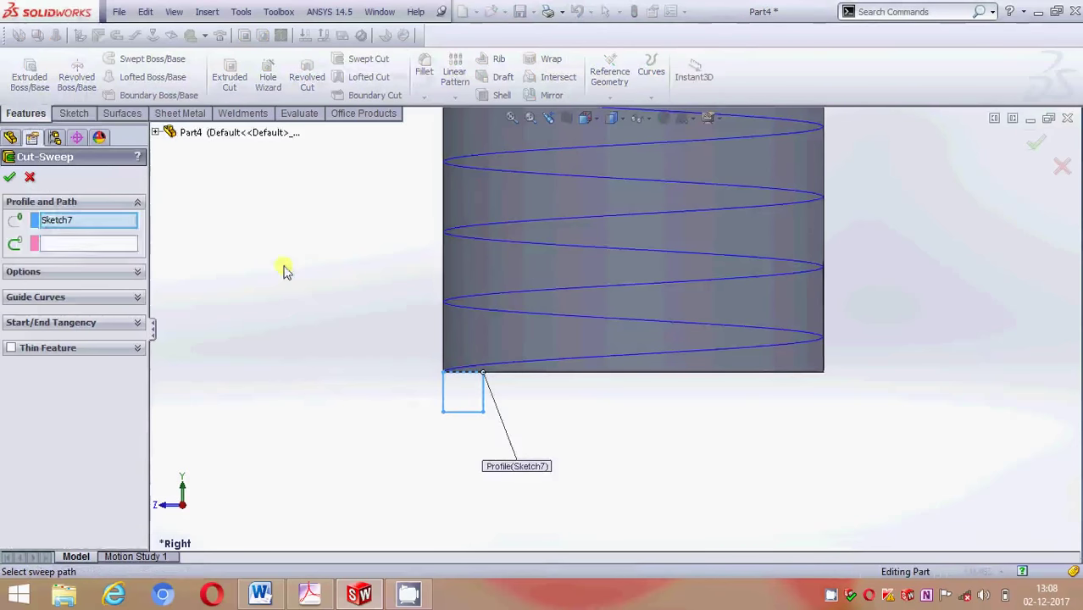
{"action": "left_click", "coordinate": [551, 314]}
{"action": "scroll", "coordinate": [570, 401], "scroll_direction": "up", "scroll_amount": 3}
{"action": "scroll", "coordinate": [570, 401], "scroll_direction": "up", "scroll_amount": 3}
{"action": "scroll", "coordinate": [574, 401], "scroll_direction": "up", "scroll_amount": 2}
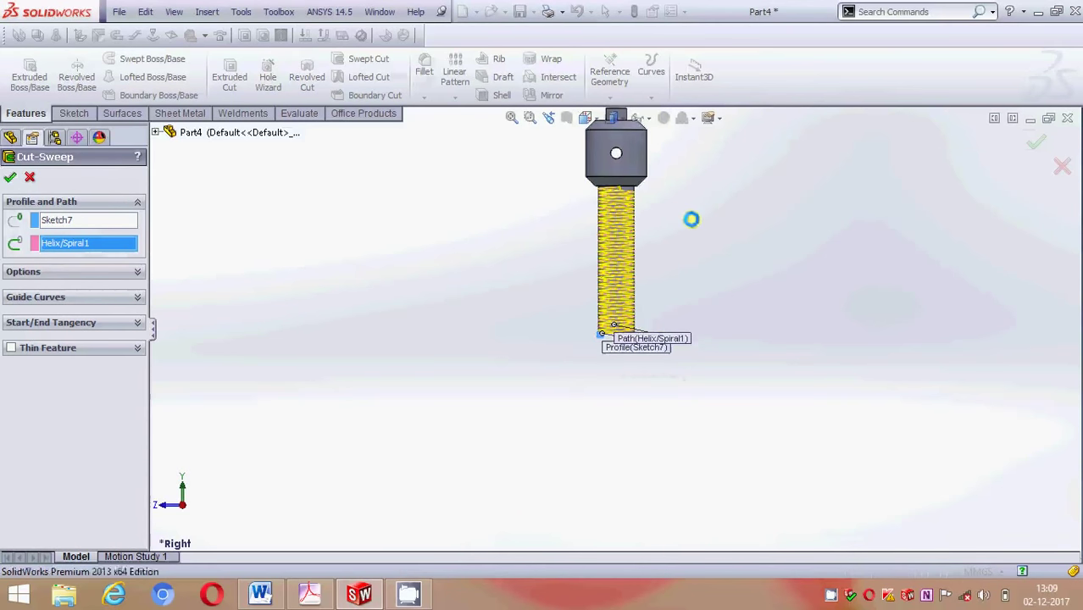
{"action": "right_click", "coordinate": [677, 235]}
Zoom over the threaded shaft and briefly compare it with the assembly drawing in Acrobat
{"action": "scroll", "coordinate": [687, 219], "scroll_direction": "down", "scroll_amount": 3}
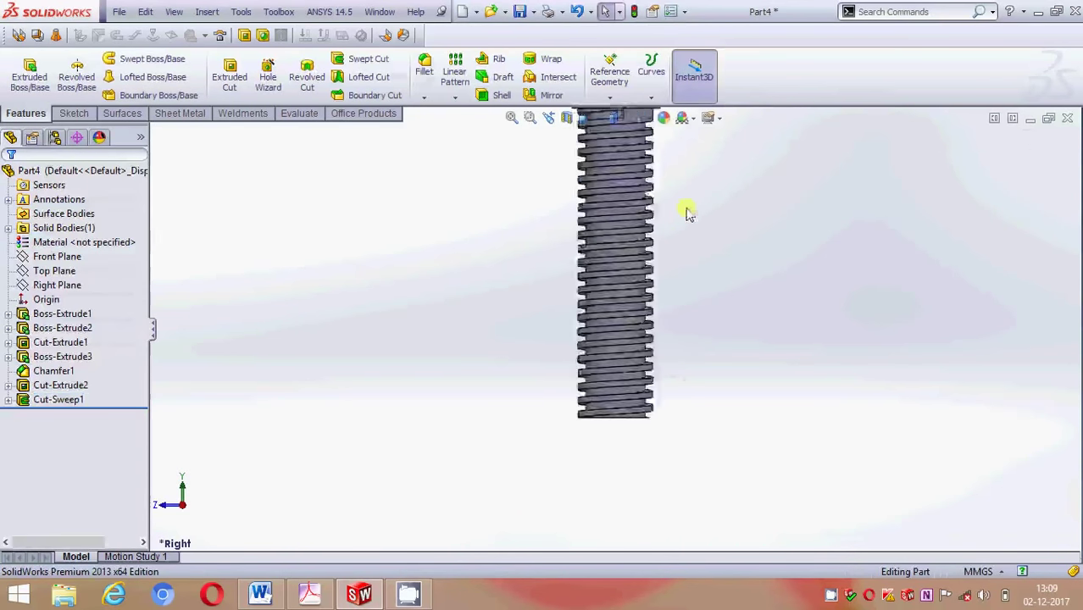
{"action": "scroll", "coordinate": [673, 294], "scroll_direction": "down", "scroll_amount": 2}
{"action": "scroll", "coordinate": [669, 314], "scroll_direction": "up", "scroll_amount": 4}
{"action": "scroll", "coordinate": [649, 244], "scroll_direction": "down", "scroll_amount": 3}
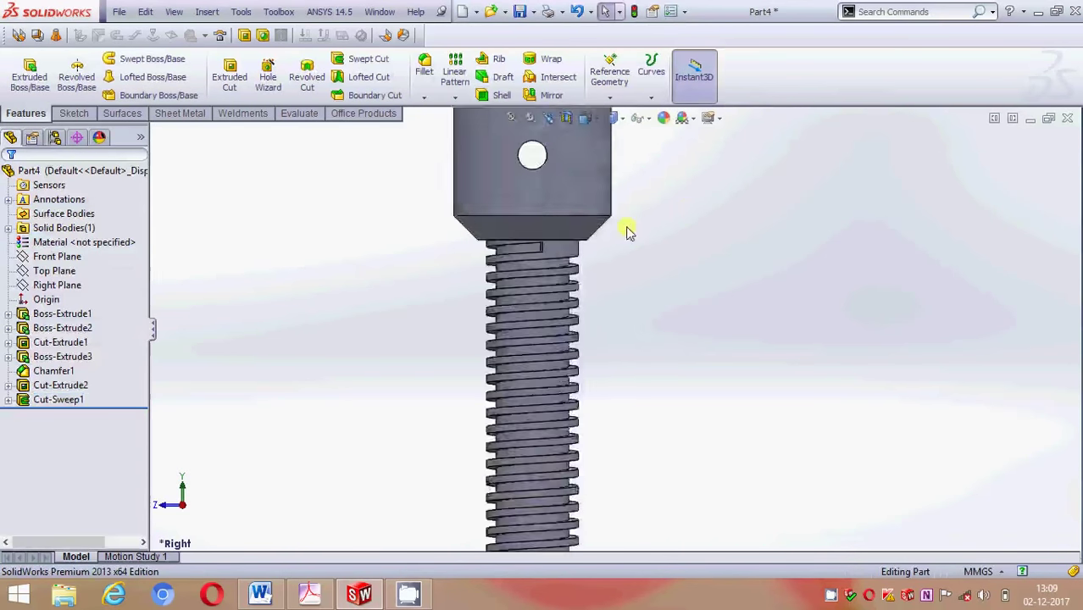
{"action": "scroll", "coordinate": [644, 246], "scroll_direction": "down", "scroll_amount": 2}
{"action": "scroll", "coordinate": [670, 261], "scroll_direction": "up", "scroll_amount": 3}
{"action": "scroll", "coordinate": [661, 250], "scroll_direction": "up", "scroll_amount": 1}
{"action": "scroll", "coordinate": [656, 188], "scroll_direction": "up", "scroll_amount": 2}
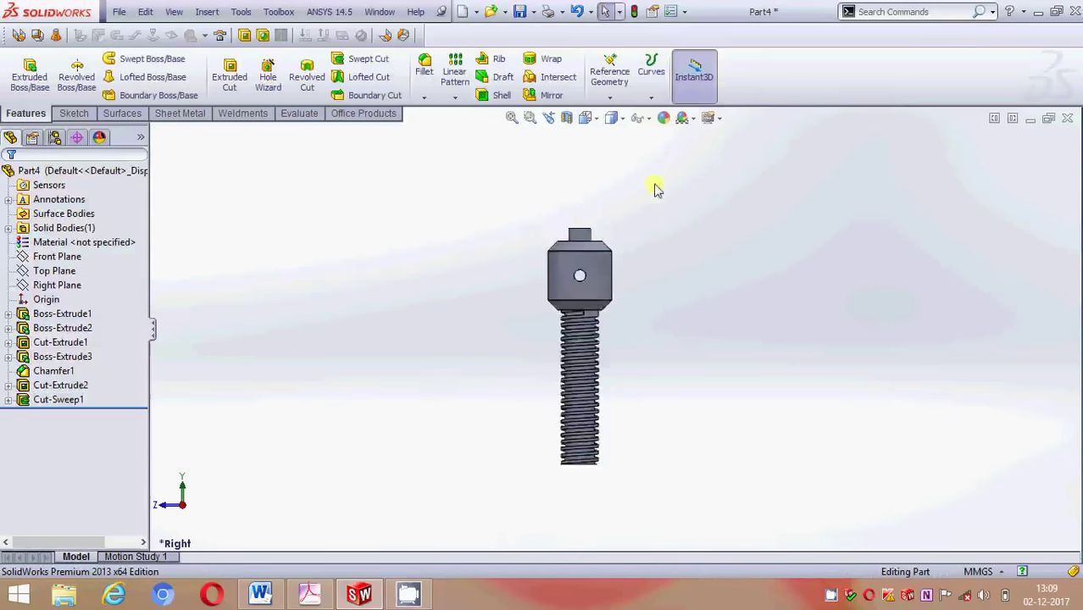
{"action": "scroll", "coordinate": [630, 399], "scroll_direction": "down", "scroll_amount": 2}
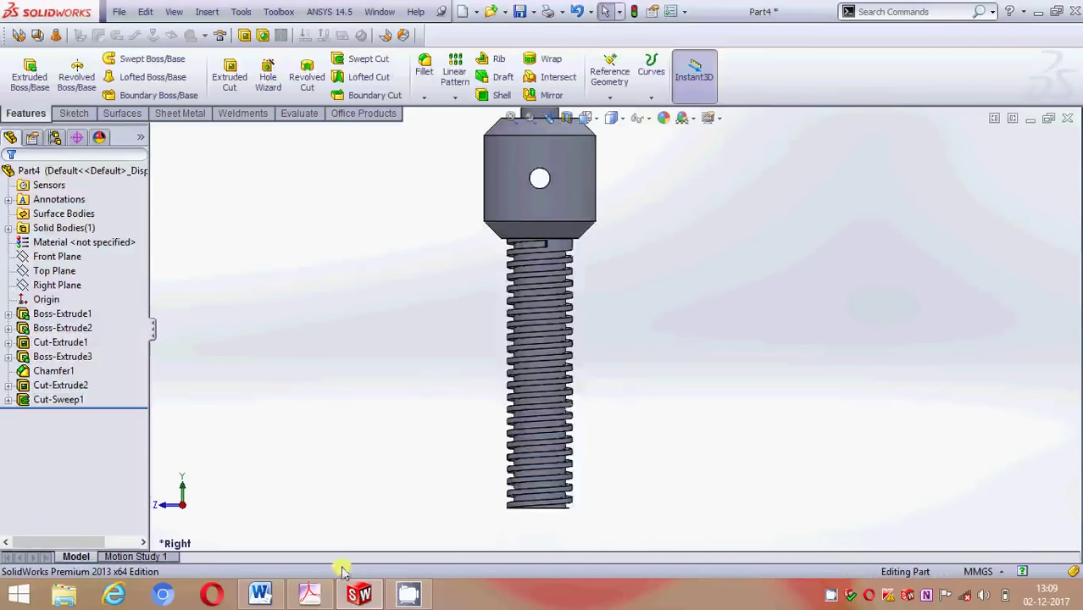
{"action": "left_click", "coordinate": [312, 594]}
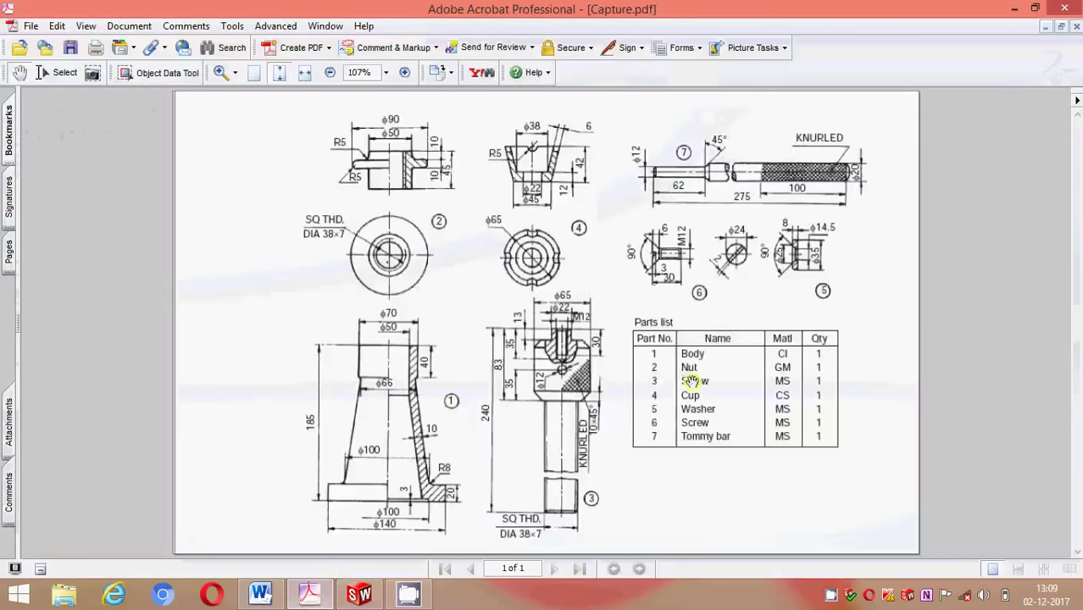
{"action": "left_click", "coordinate": [360, 593]}
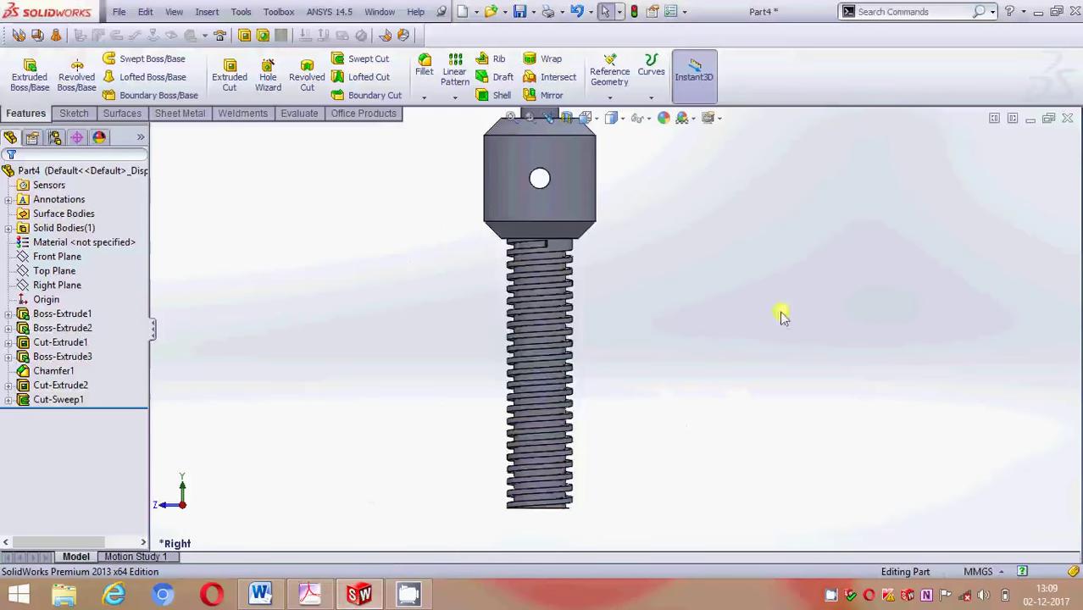
Save the threaded bolt part as screw.SLDPRT, getting past the name-in-use warning
{"action": "key", "text": "ctrl+s"}
{"action": "type", "text": "screw"}
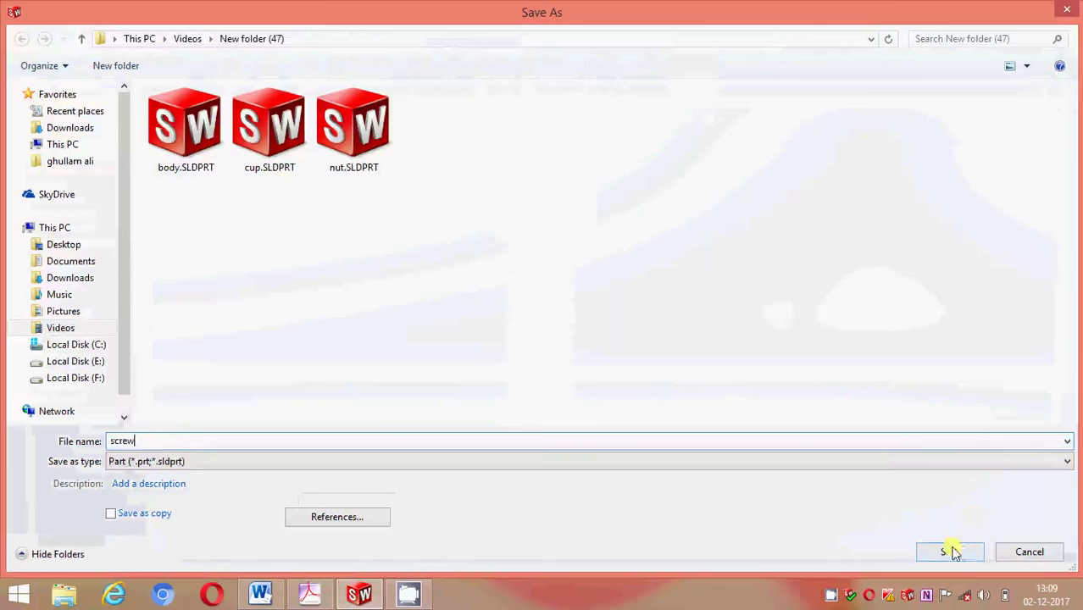
{"action": "left_click", "coordinate": [951, 551]}
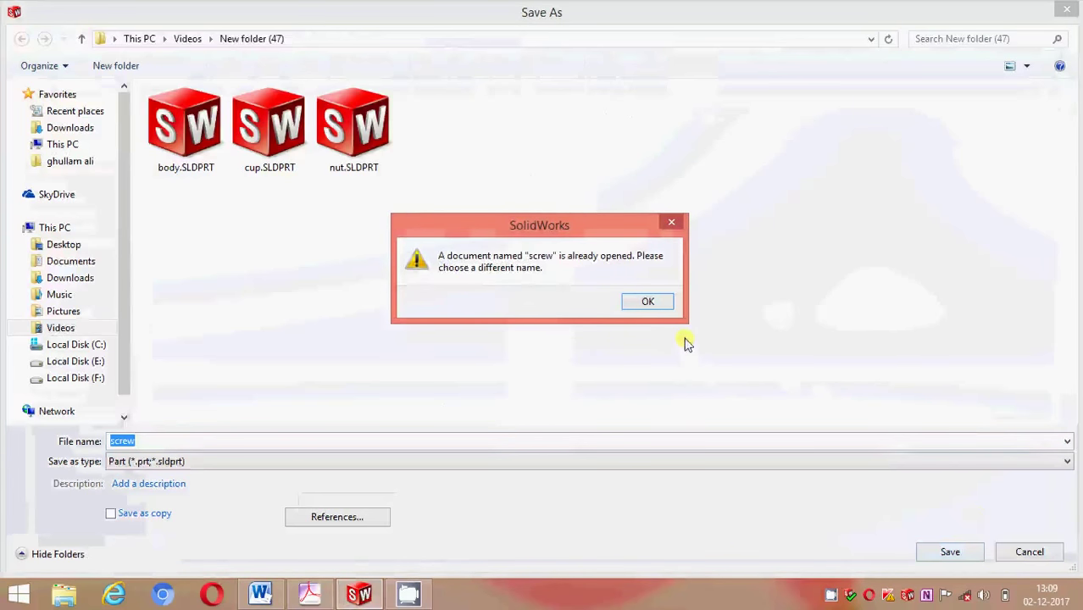
{"action": "left_click", "coordinate": [654, 305]}
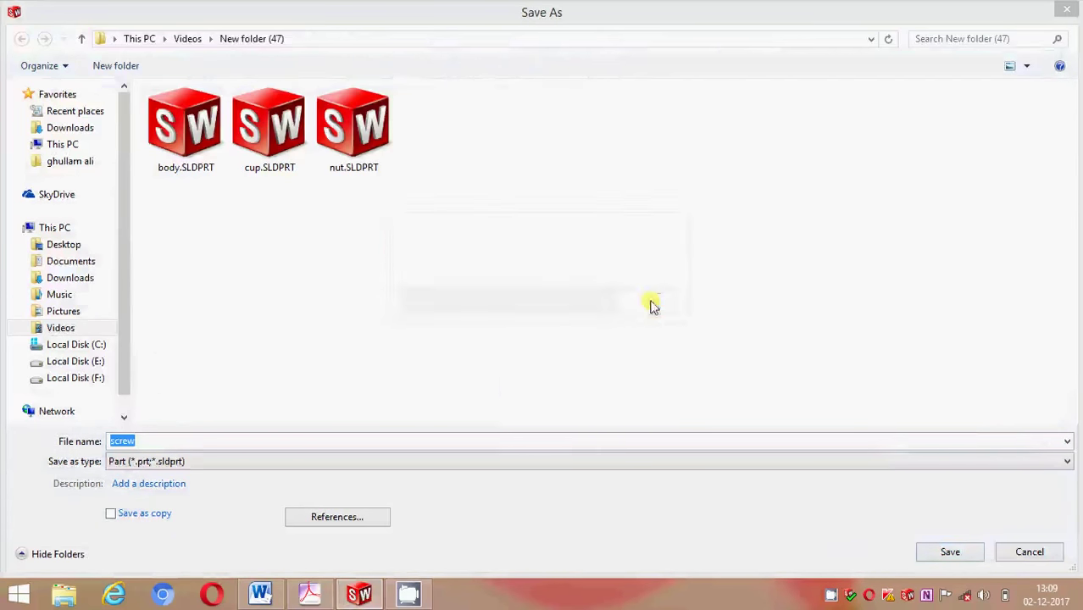
{"action": "left_click", "coordinate": [1021, 562]}
{"action": "left_click", "coordinate": [378, 13]}
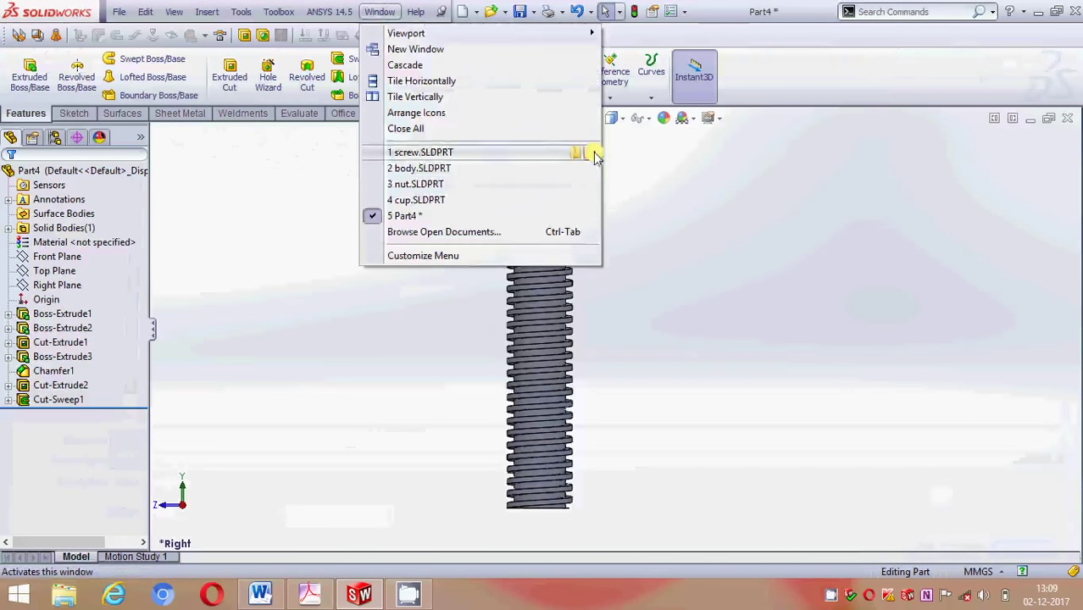
{"action": "key", "text": "Escape"}
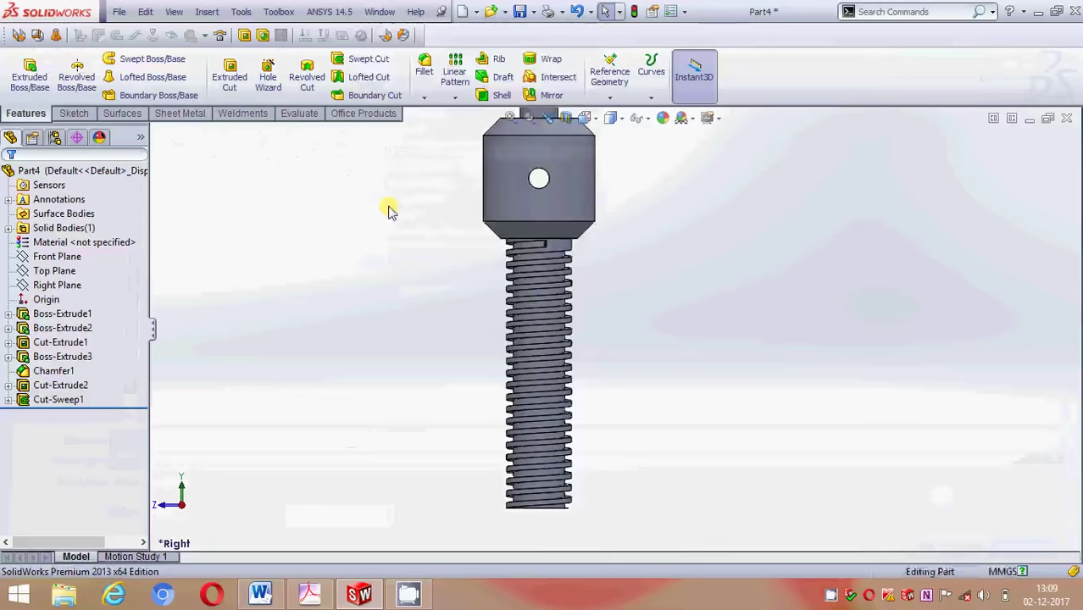
{"action": "key", "text": "ctrl+s"}
{"action": "type", "text": "s"}
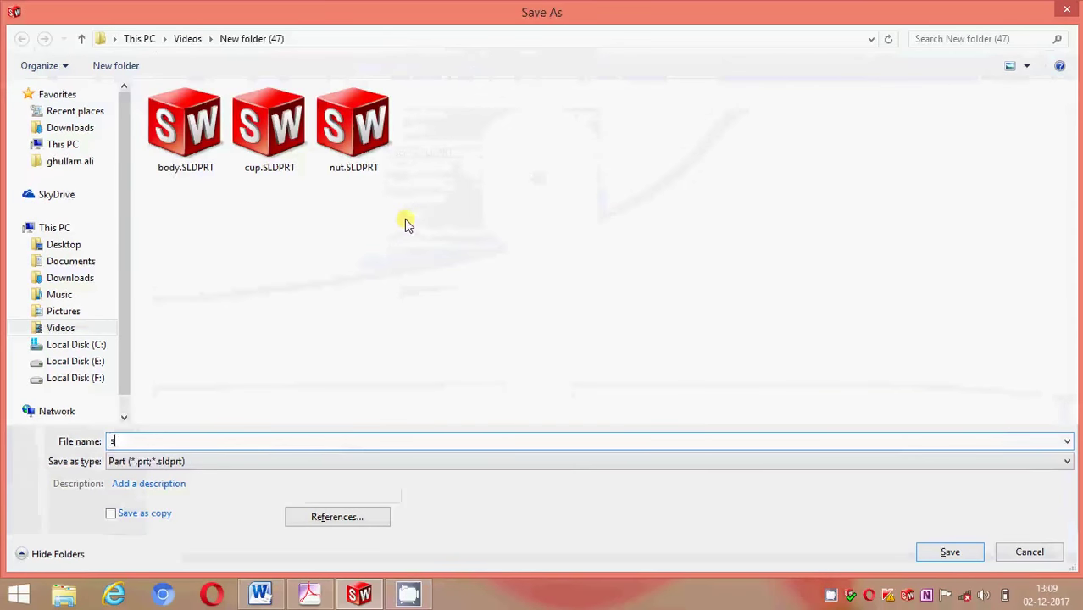
{"action": "type", "text": "crew"}
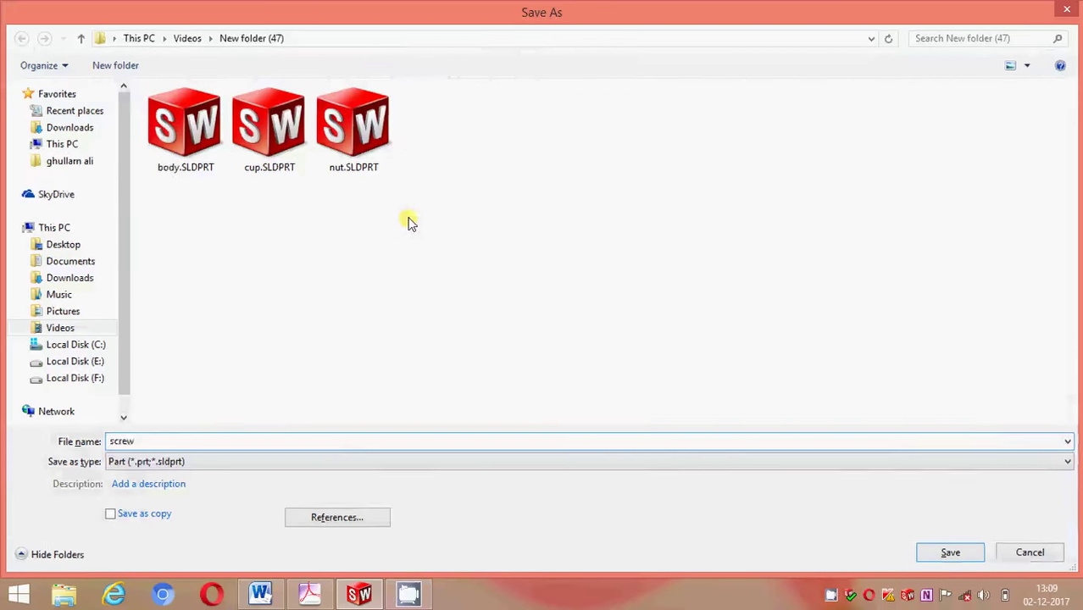
{"action": "key", "text": "Return"}
Create a new part document
{"action": "left_click", "coordinate": [125, 13]}
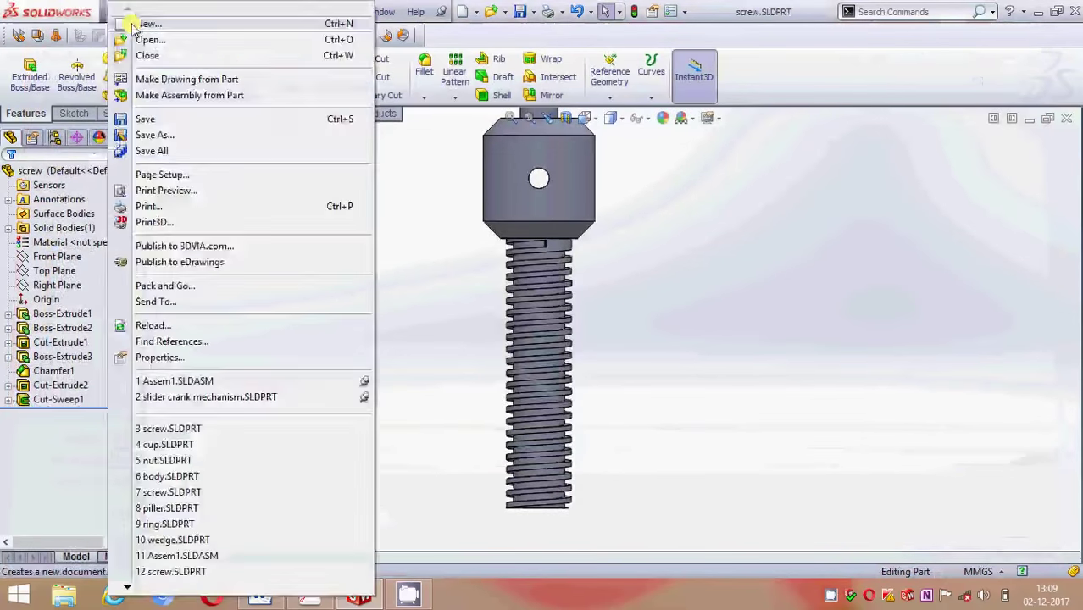
{"action": "left_click", "coordinate": [135, 28]}
{"action": "left_click", "coordinate": [661, 426]}
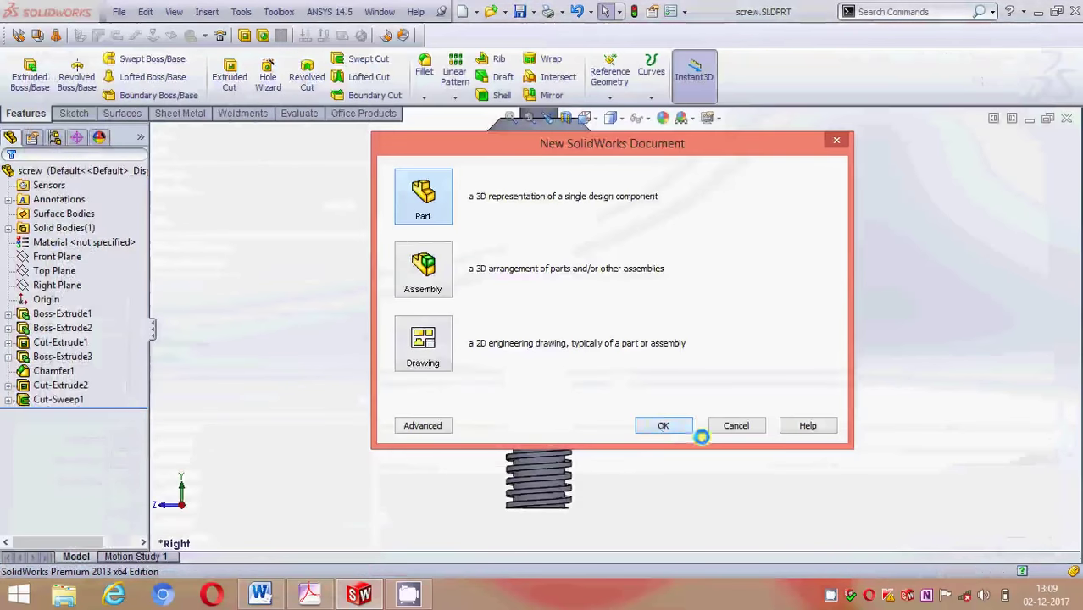
Set Part5's unit system to MMGS and check the assembly drawing in Capture.pdf
{"action": "left_click", "coordinate": [970, 571]}
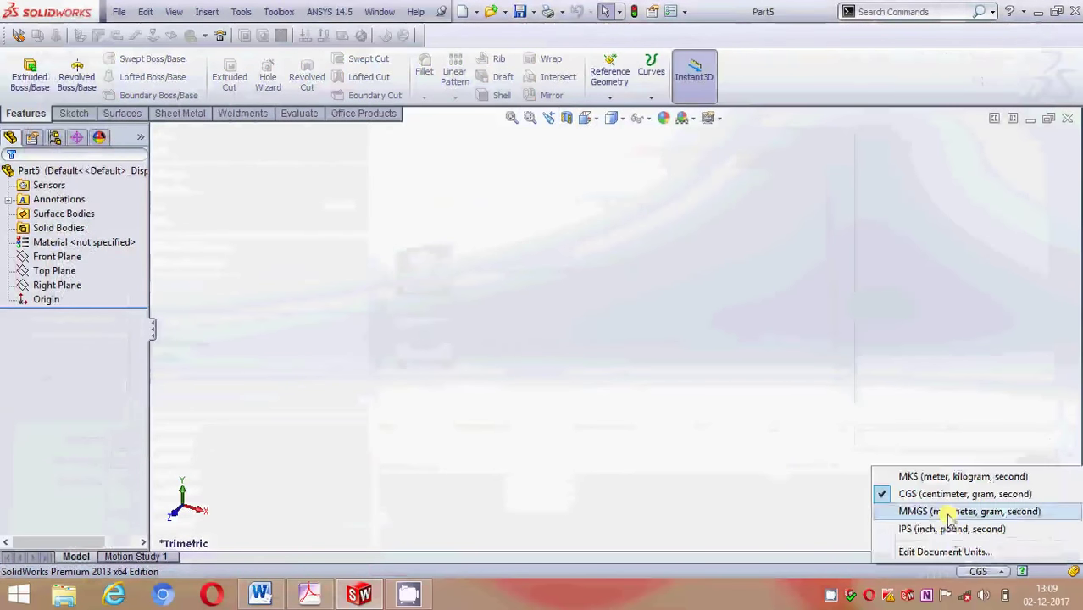
{"action": "left_click", "coordinate": [943, 512]}
{"action": "right_click", "coordinate": [835, 594]}
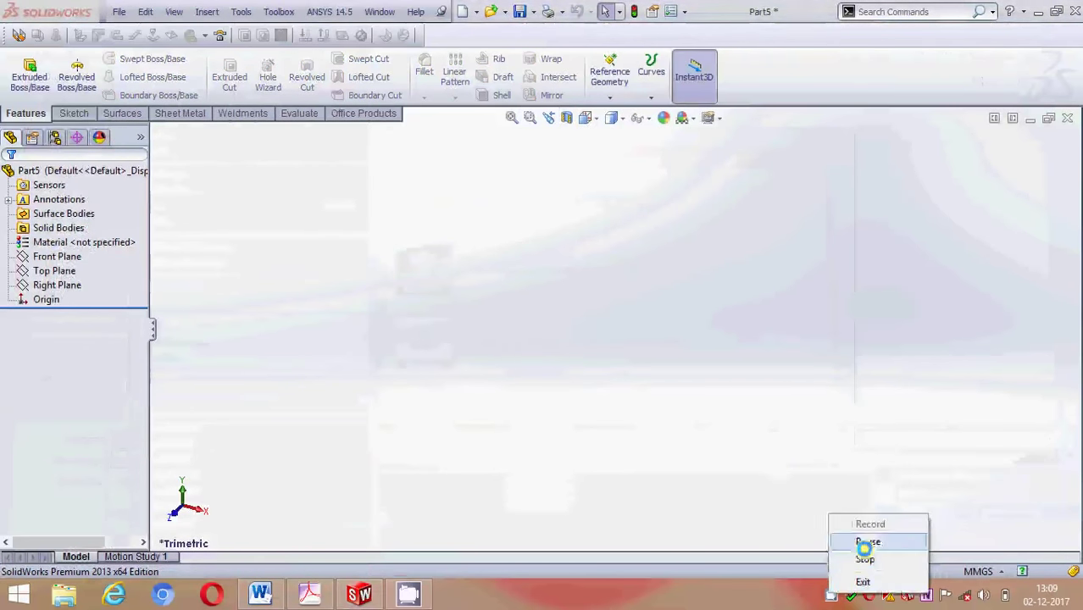
{"action": "left_click", "coordinate": [866, 543]}
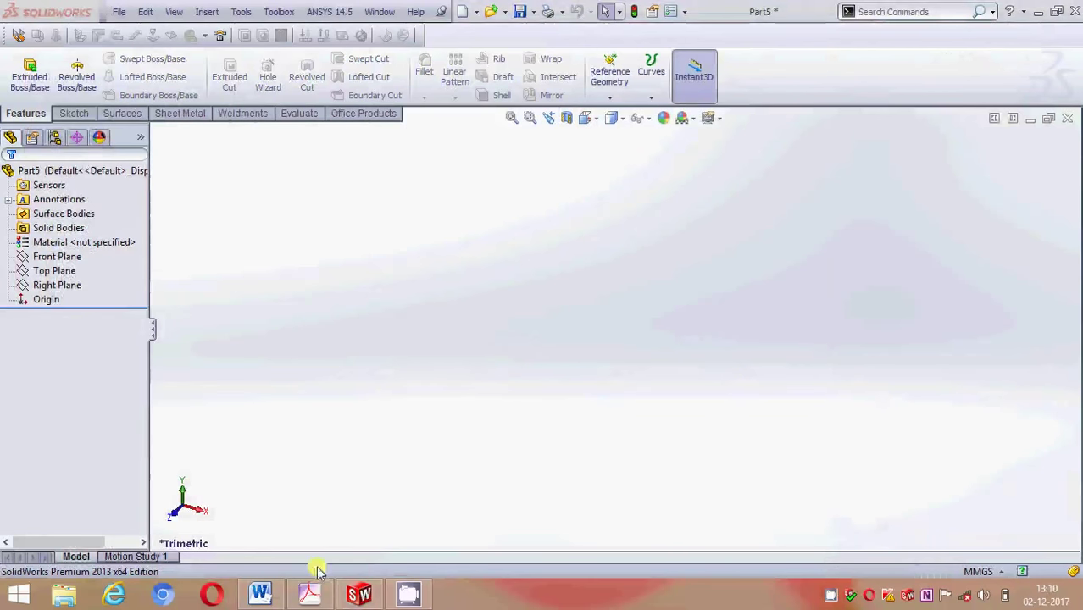
{"action": "left_click", "coordinate": [312, 596]}
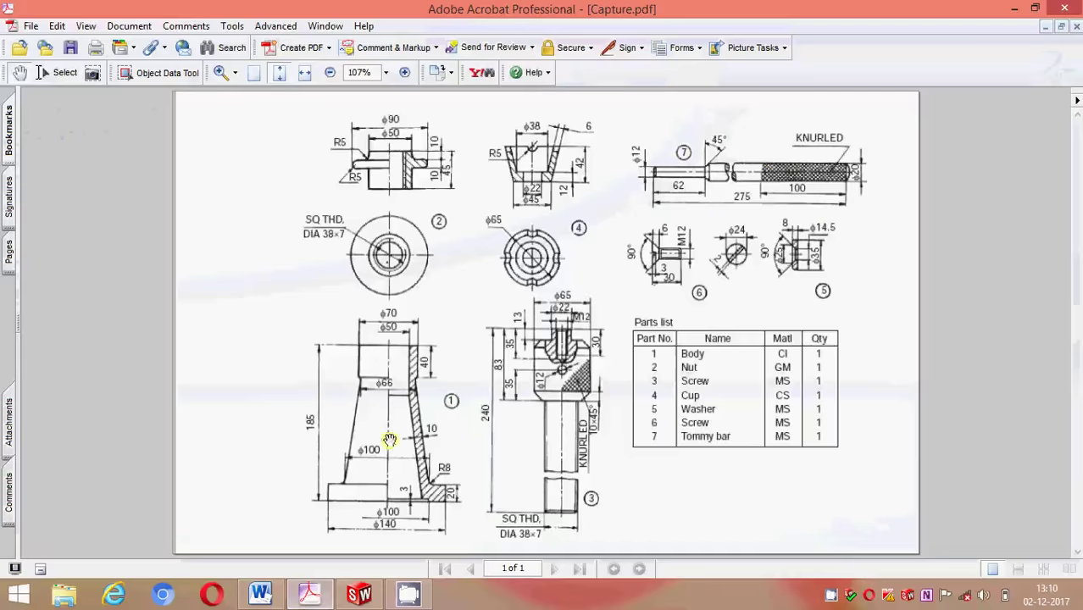
{"action": "left_click", "coordinate": [359, 596]}
Start a sketch on the Top Plane, then discard it
{"action": "left_click", "coordinate": [73, 273]}
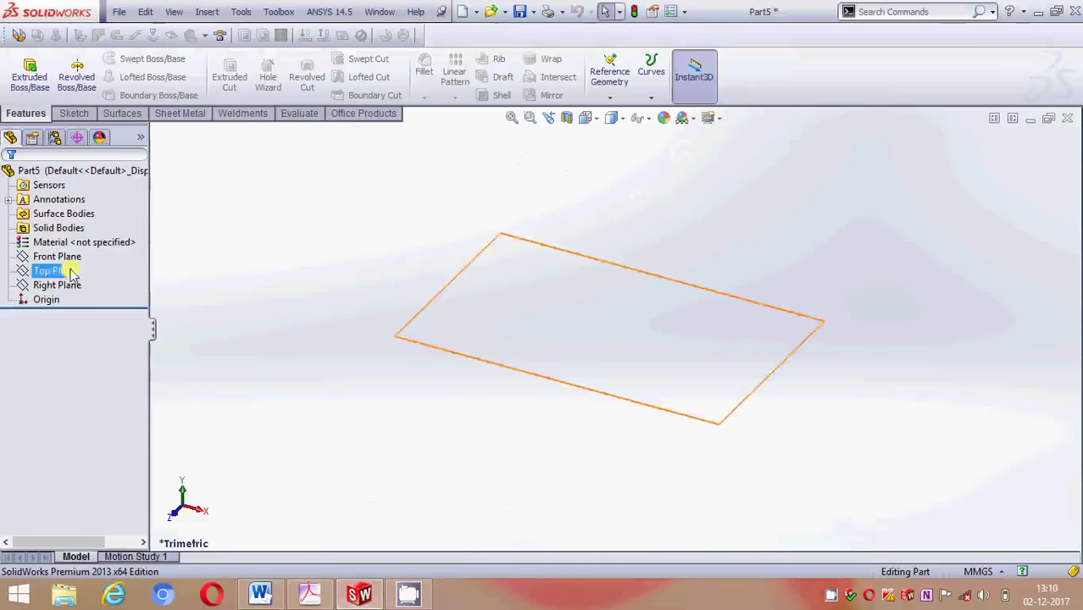
{"action": "left_click", "coordinate": [102, 241]}
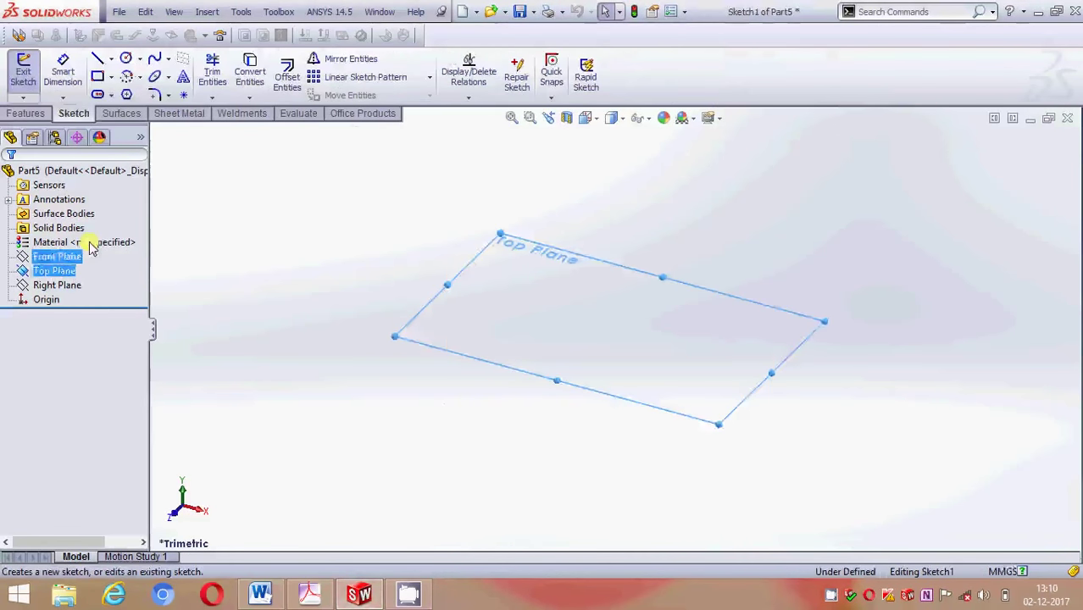
{"action": "left_click", "coordinate": [127, 62]}
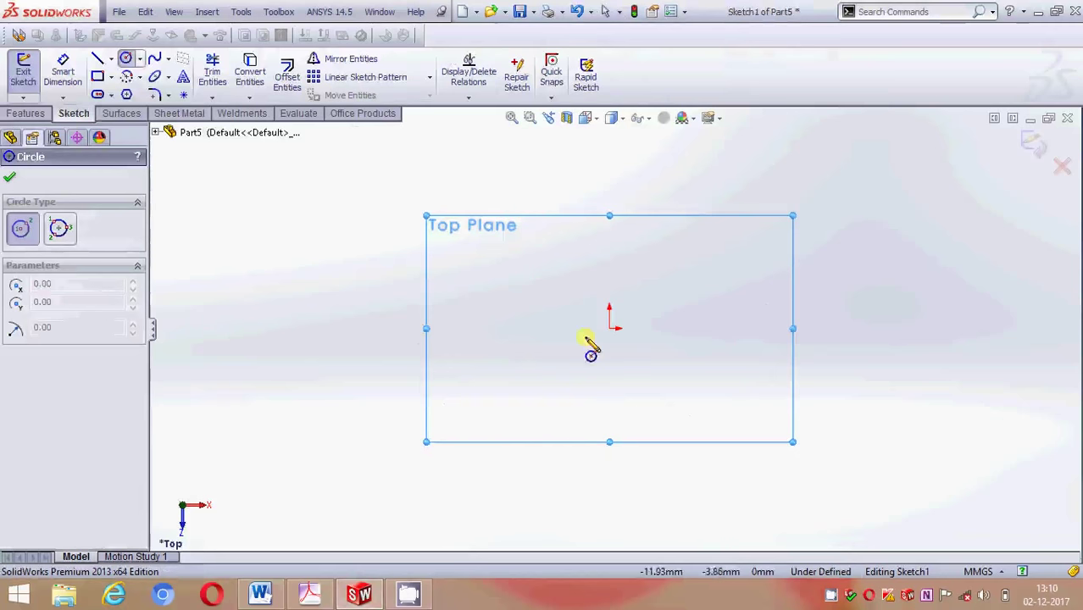
{"action": "left_click", "coordinate": [1065, 167]}
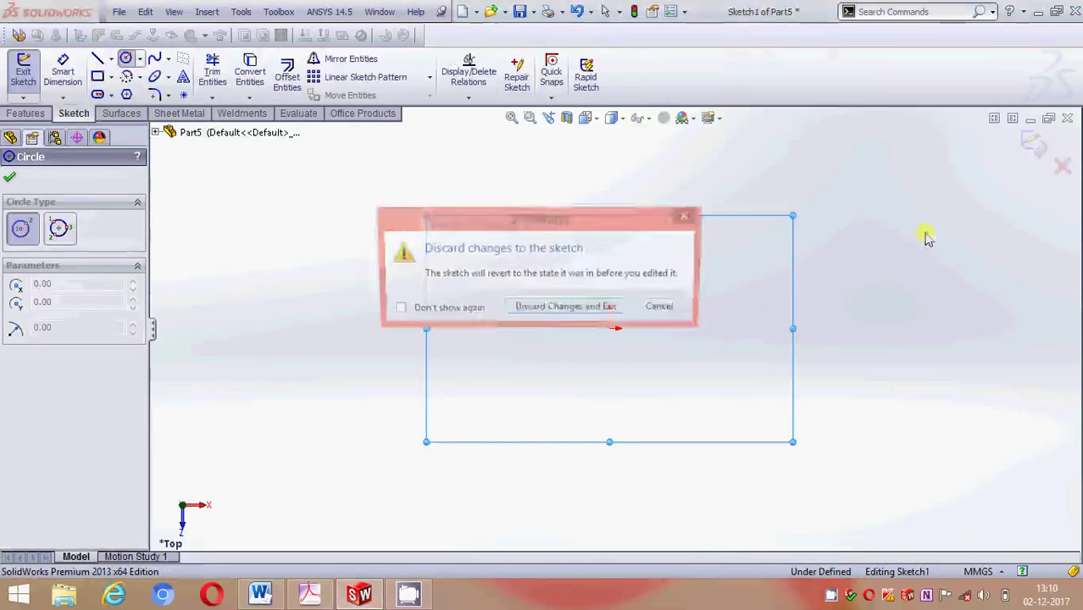
{"action": "left_click", "coordinate": [561, 308]}
Sketch a circle centred on the origin on the Front Plane
{"action": "left_click", "coordinate": [58, 256]}
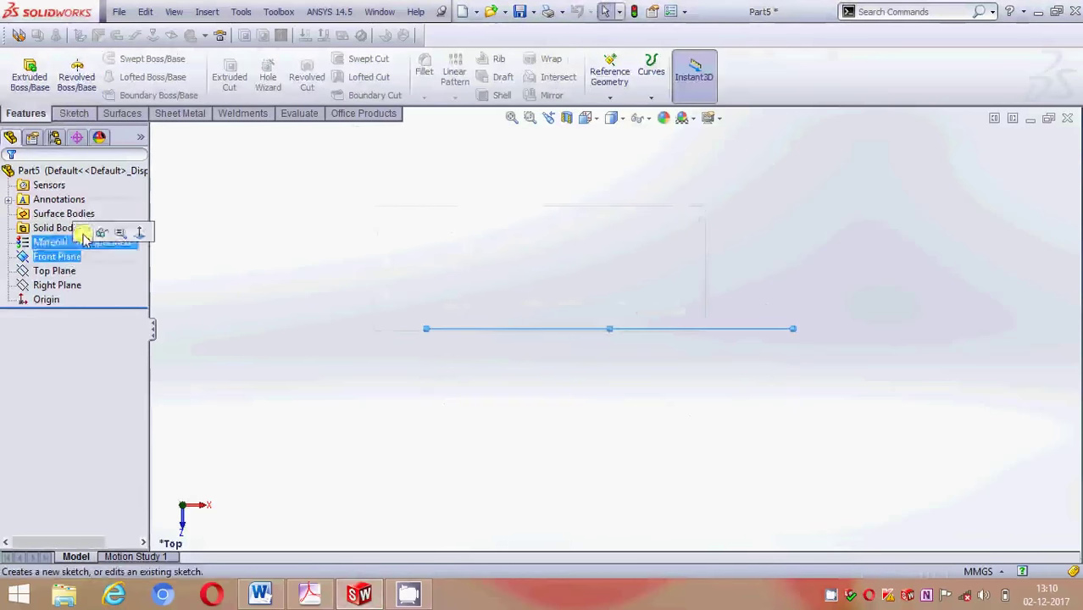
{"action": "left_click", "coordinate": [90, 234]}
{"action": "left_click", "coordinate": [128, 59]}
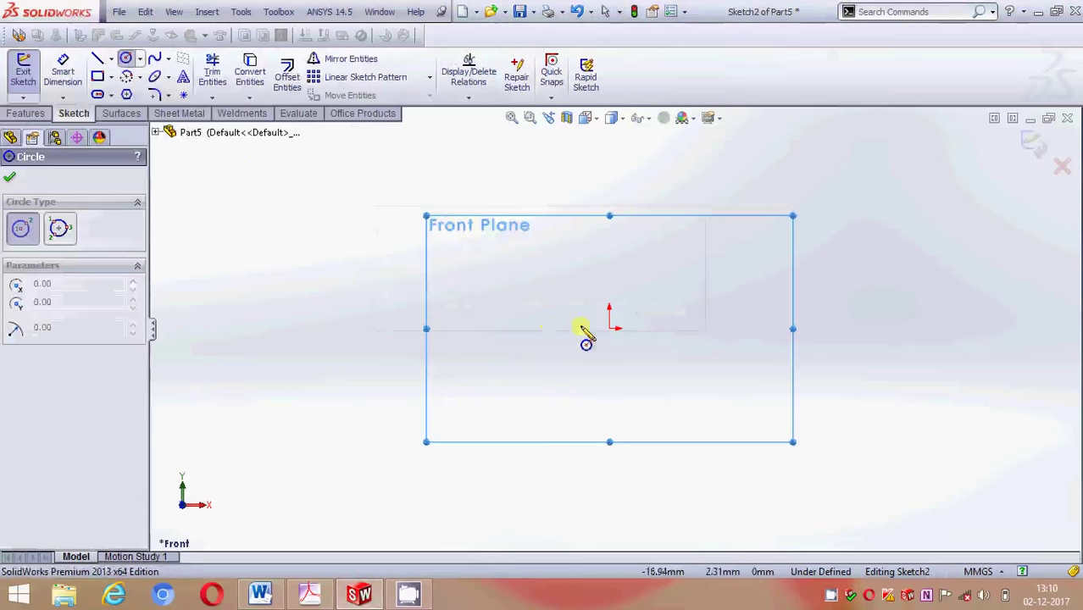
{"action": "left_click", "coordinate": [609, 328]}
{"action": "left_click", "coordinate": [624, 385]}
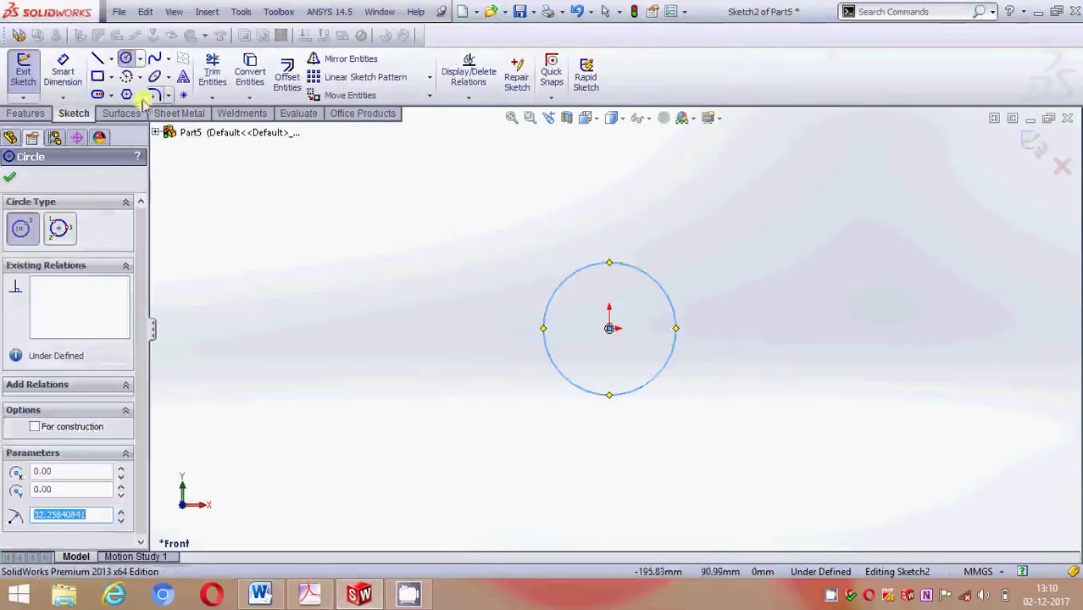
Dimension the circle's diameter to 20 mm
{"action": "left_click", "coordinate": [62, 72]}
{"action": "left_click", "coordinate": [630, 272]}
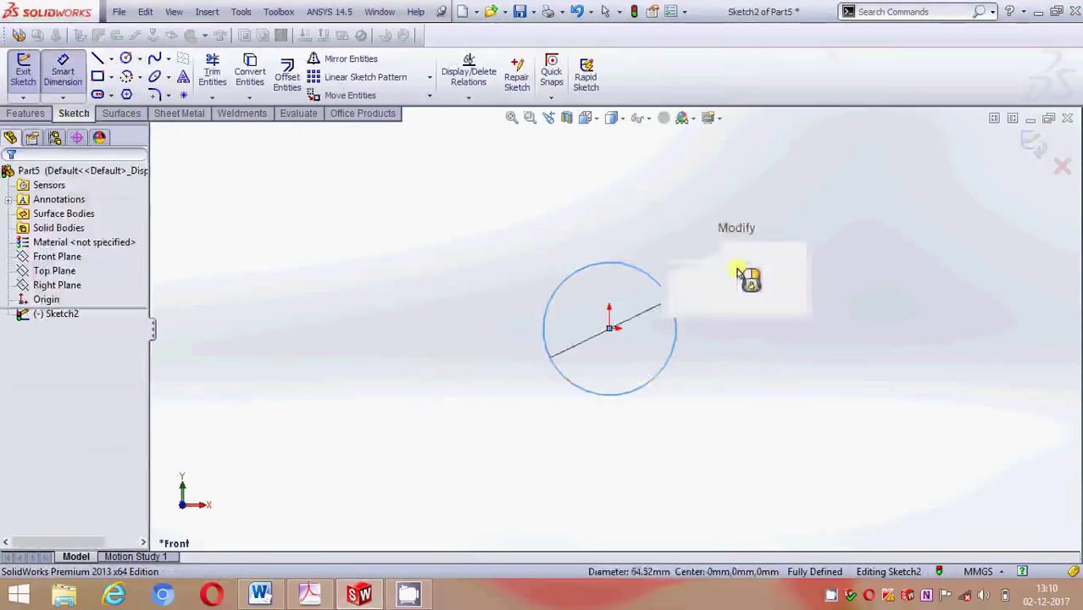
{"action": "left_click", "coordinate": [737, 271]}
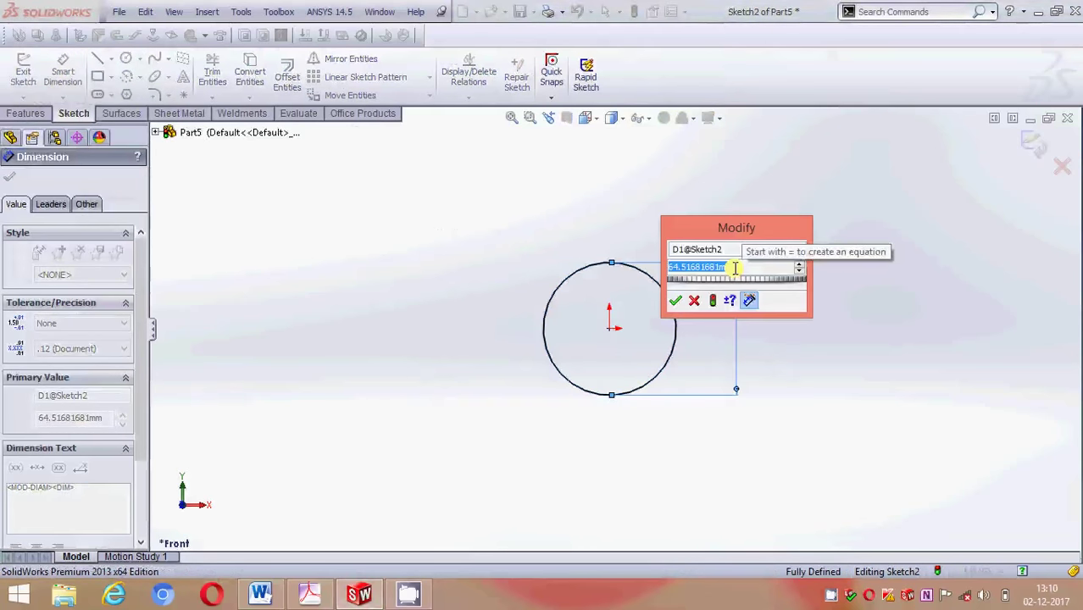
{"action": "type", "text": "25"}
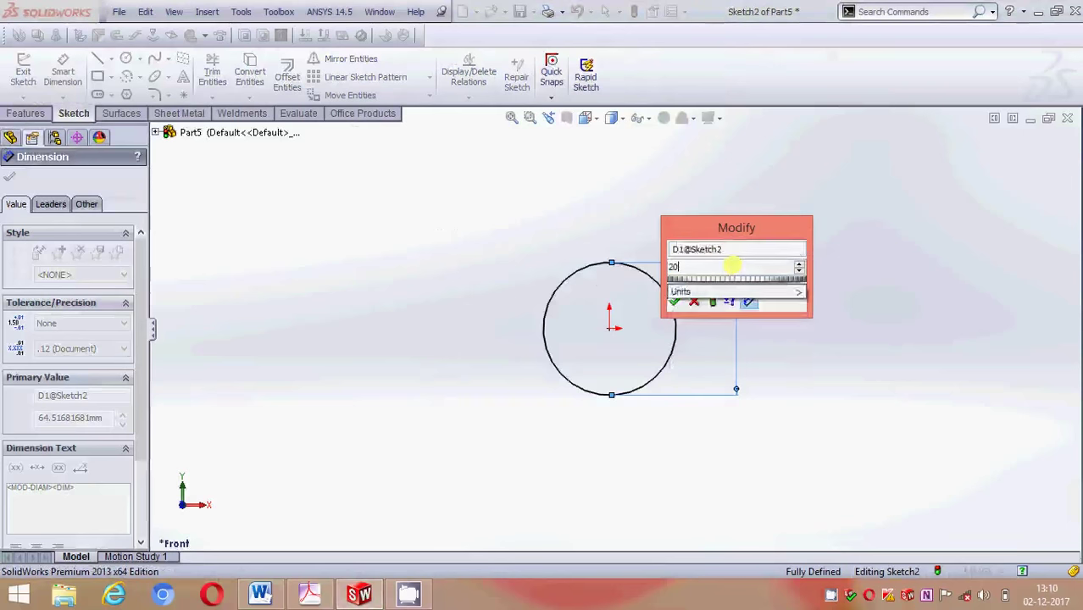
{"action": "key", "text": "Return"}
{"action": "left_click", "coordinate": [12, 176]}
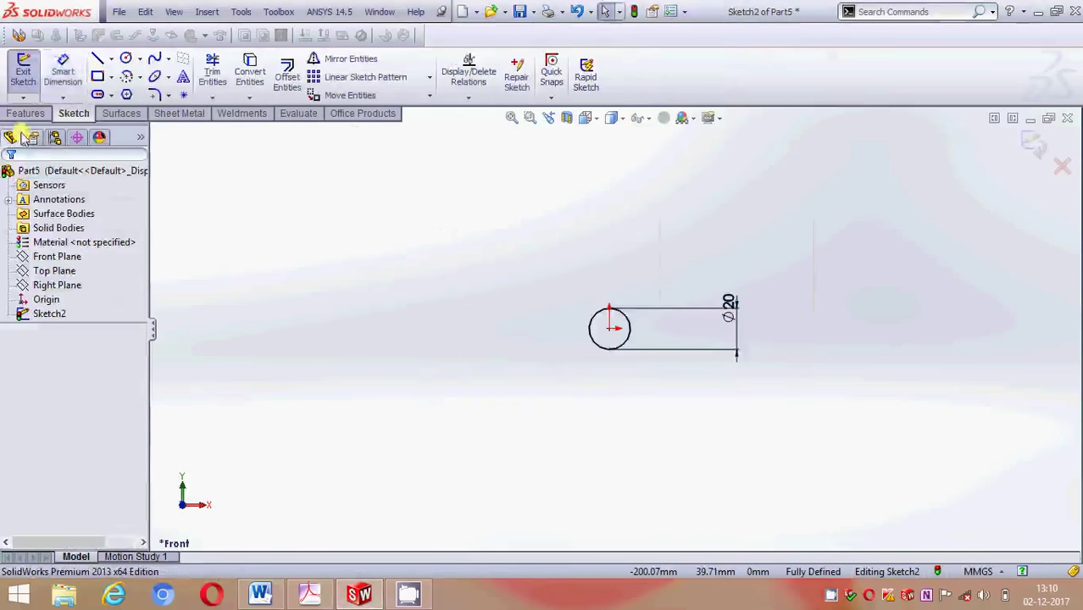
{"action": "left_click", "coordinate": [25, 113]}
Extrude the Ø20 circle 213 mm (275-62) into a solid rod
{"action": "left_click", "coordinate": [29, 76]}
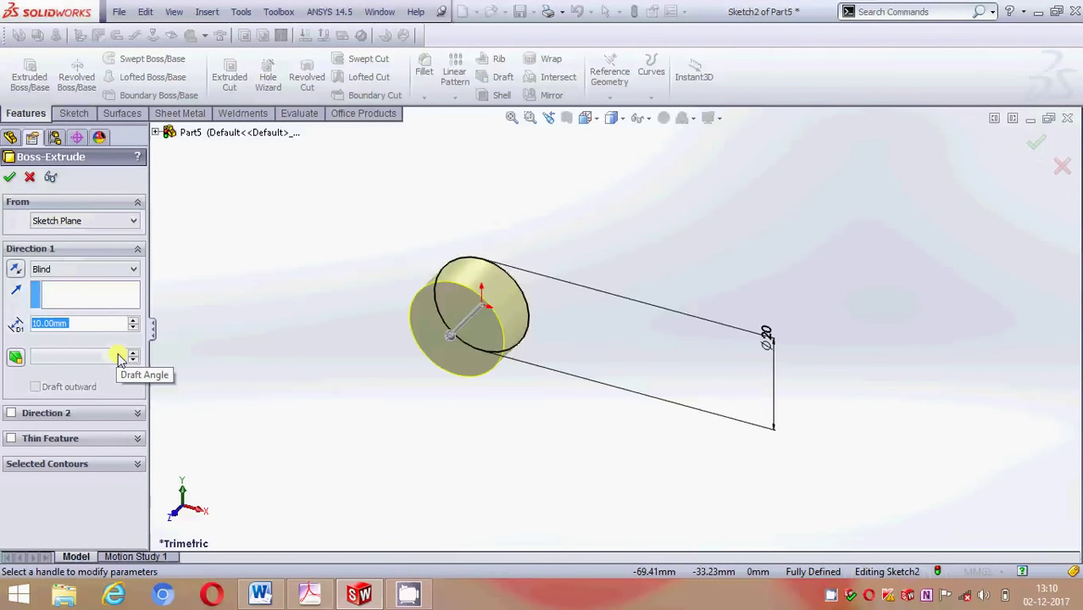
{"action": "type", "text": "2"}
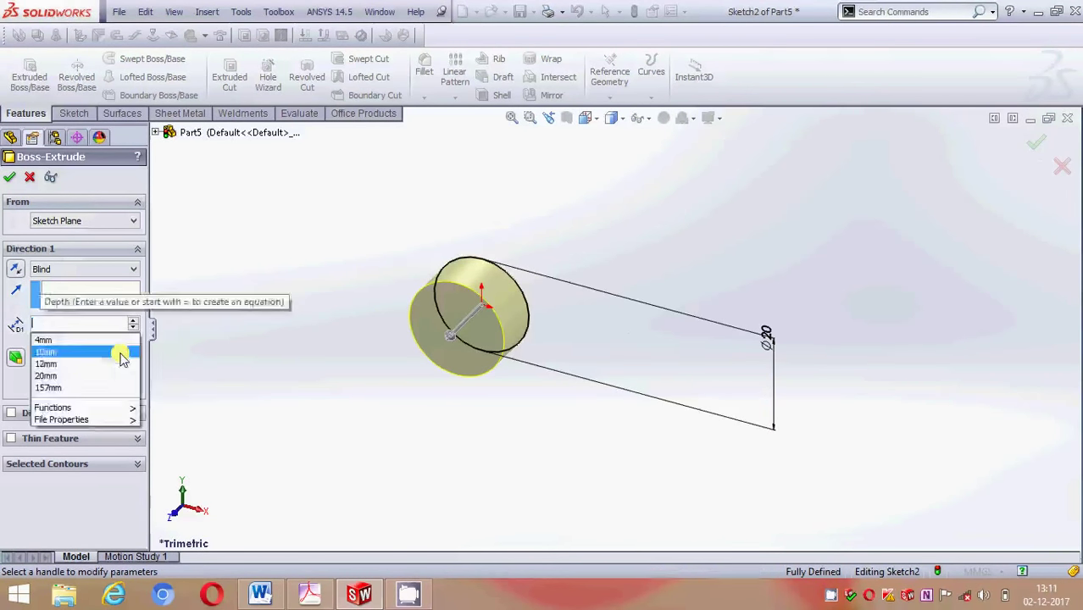
{"action": "type", "text": "75"}
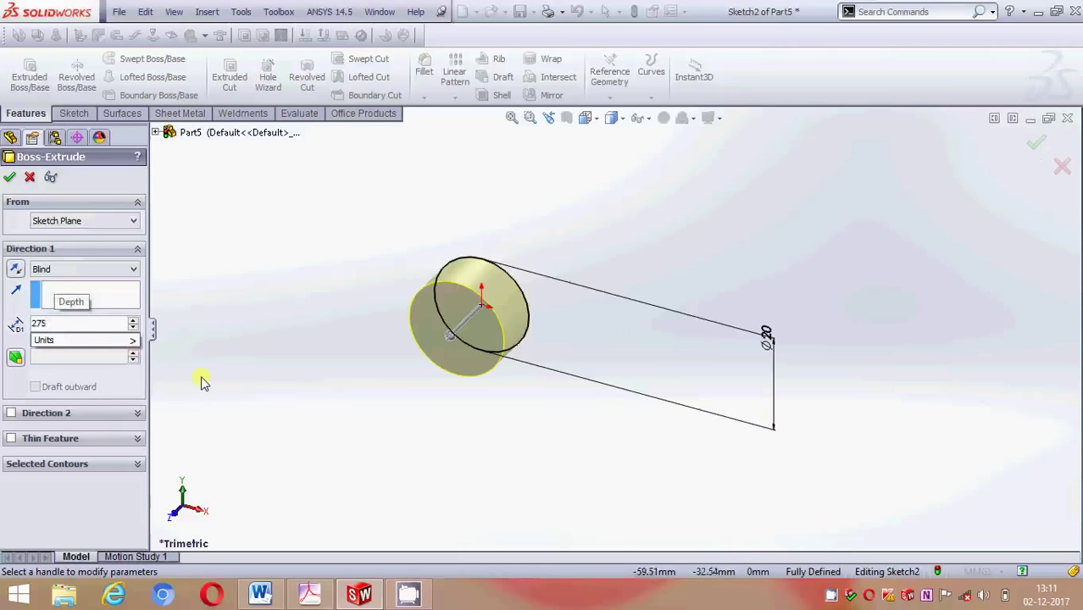
{"action": "type", "text": "-"}
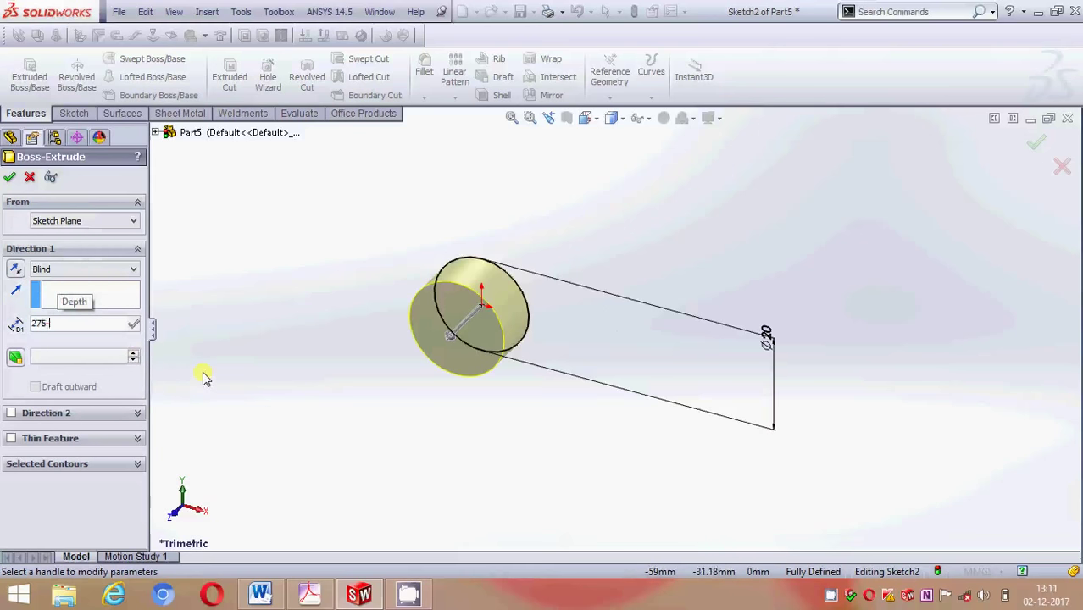
{"action": "type", "text": "62"}
{"action": "key", "text": "Return"}
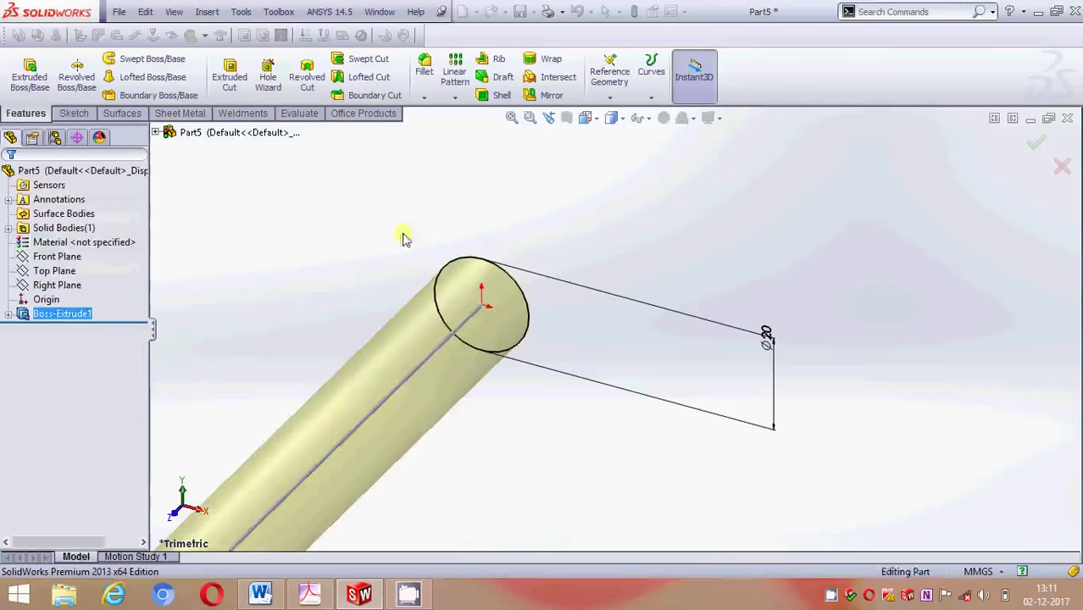
{"action": "left_click", "coordinate": [662, 250]}
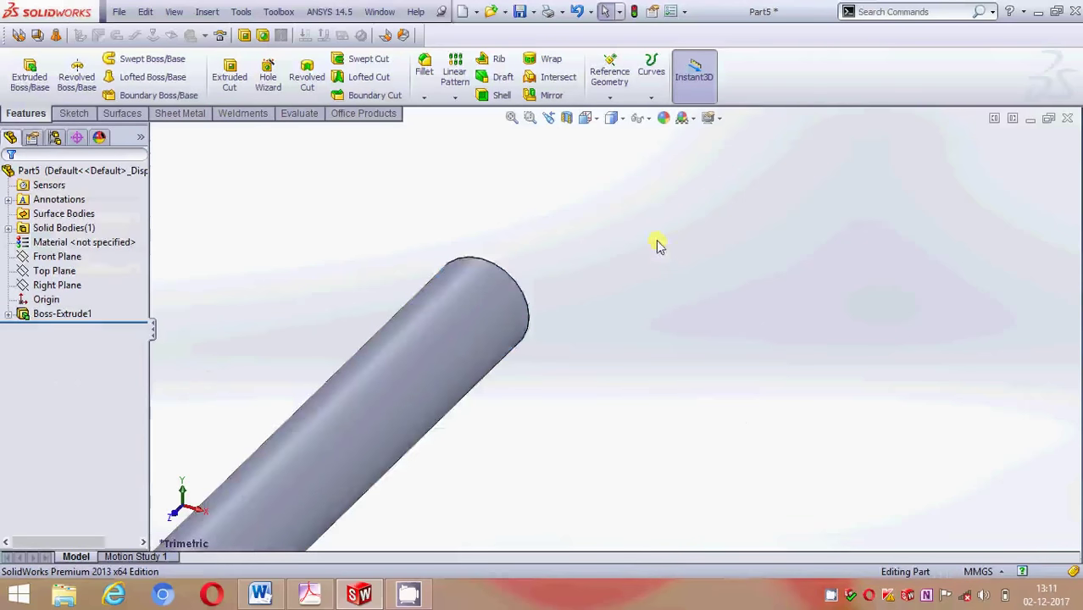
Sketch a small circle on the rod's end face
{"action": "scroll", "coordinate": [657, 244], "scroll_direction": "up", "scroll_amount": 3}
{"action": "scroll", "coordinate": [481, 437], "scroll_direction": "down", "scroll_amount": 3}
{"action": "scroll", "coordinate": [479, 381], "scroll_direction": "down", "scroll_amount": 2}
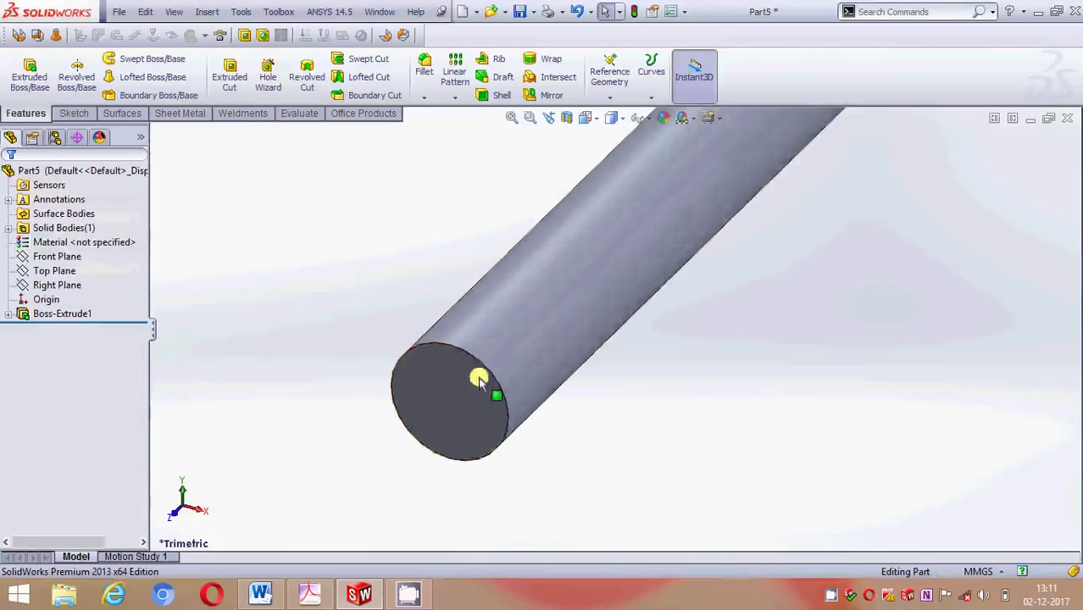
{"action": "left_click", "coordinate": [479, 382]}
{"action": "left_click", "coordinate": [500, 341]}
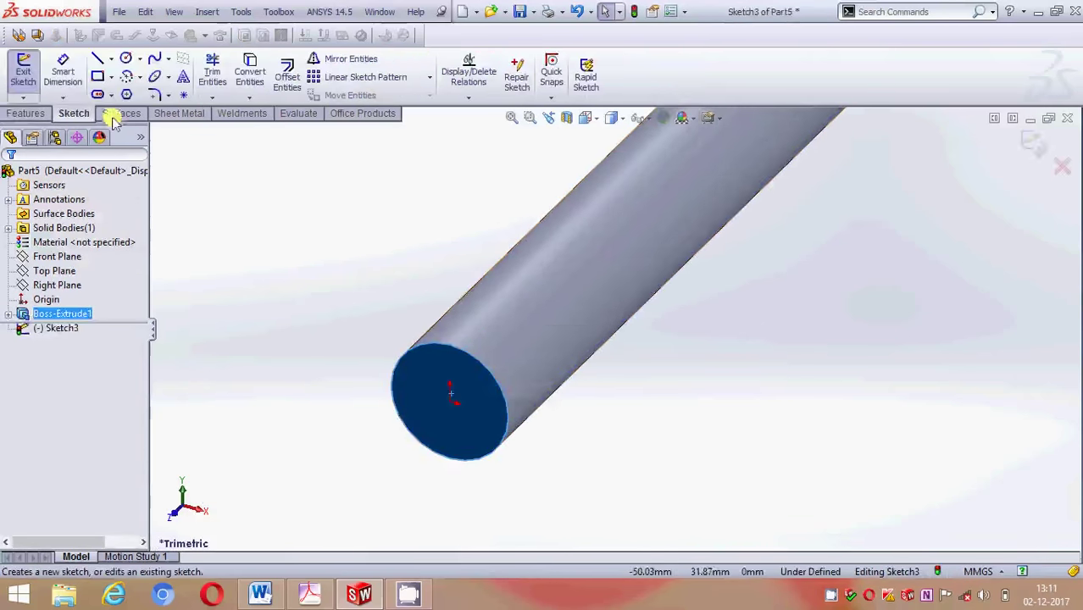
{"action": "left_click", "coordinate": [127, 57]}
{"action": "left_click", "coordinate": [451, 400]}
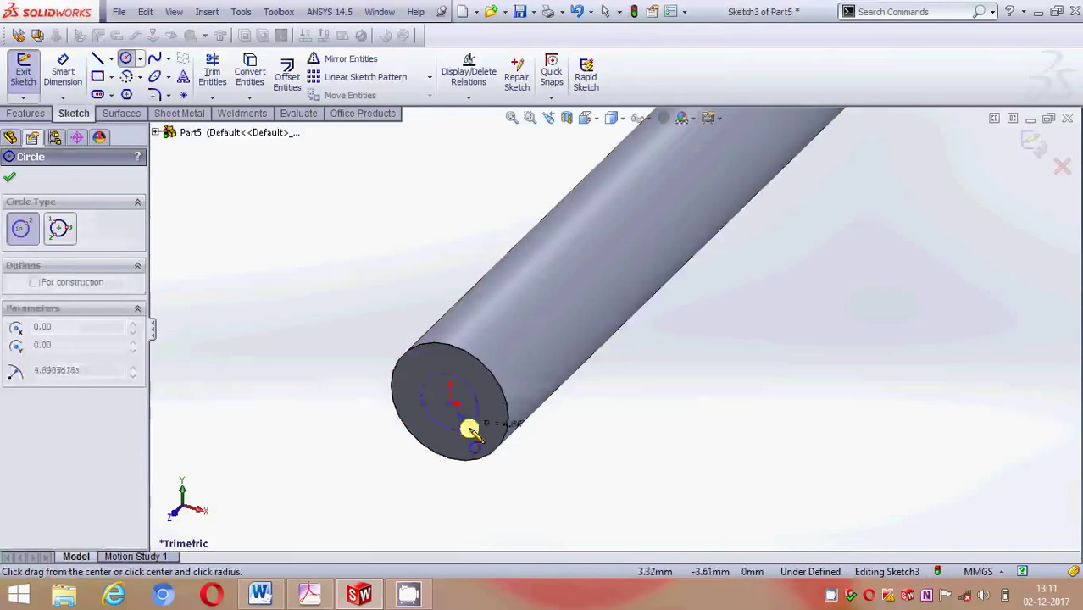
{"action": "left_click", "coordinate": [467, 430]}
Dimension the small circle's diameter to 12 mm
{"action": "left_click", "coordinate": [63, 69]}
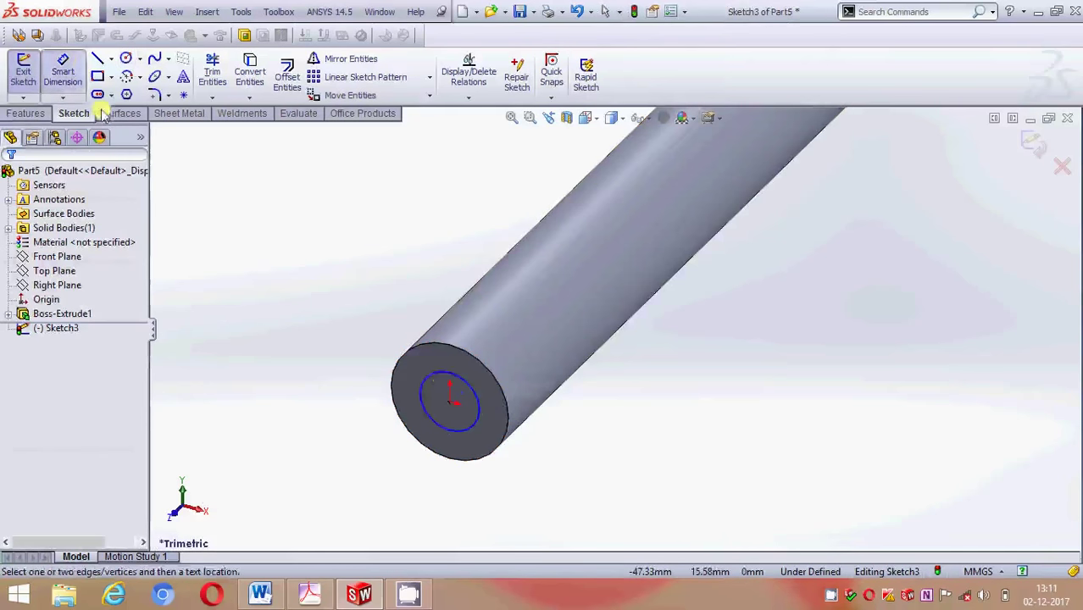
{"action": "left_click", "coordinate": [435, 373]}
{"action": "left_click", "coordinate": [362, 272]}
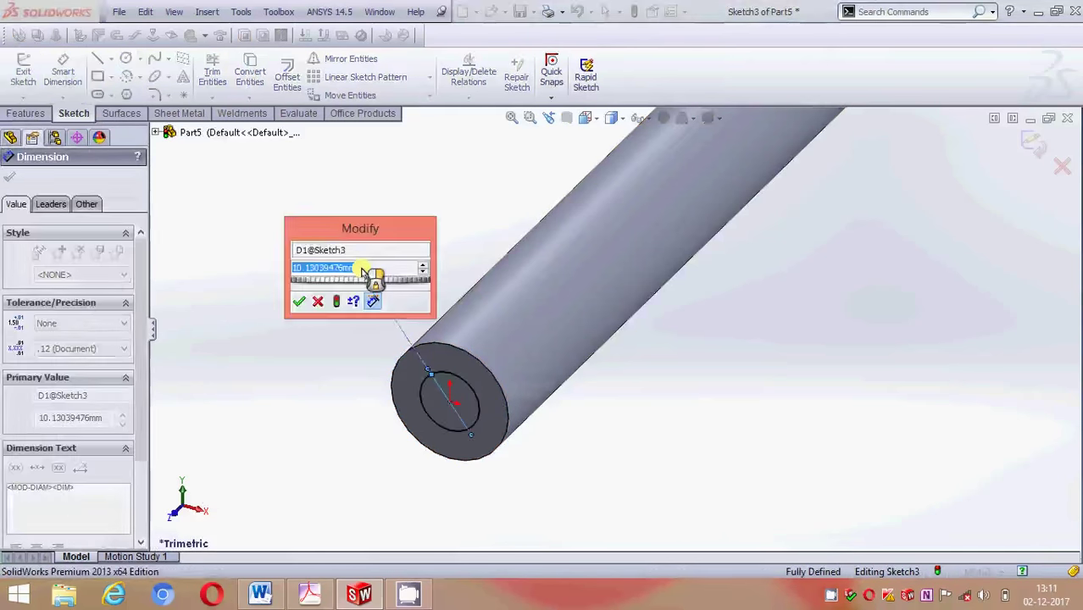
{"action": "key", "text": "BackSpace"}
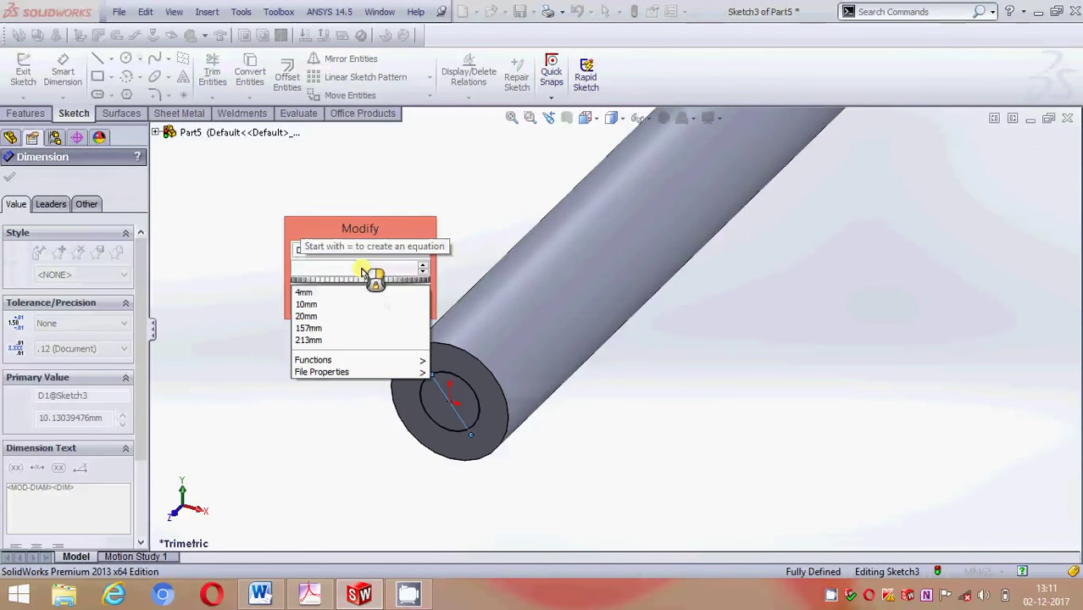
{"action": "type", "text": "12"}
{"action": "key", "text": "Return"}
{"action": "left_click", "coordinate": [7, 178]}
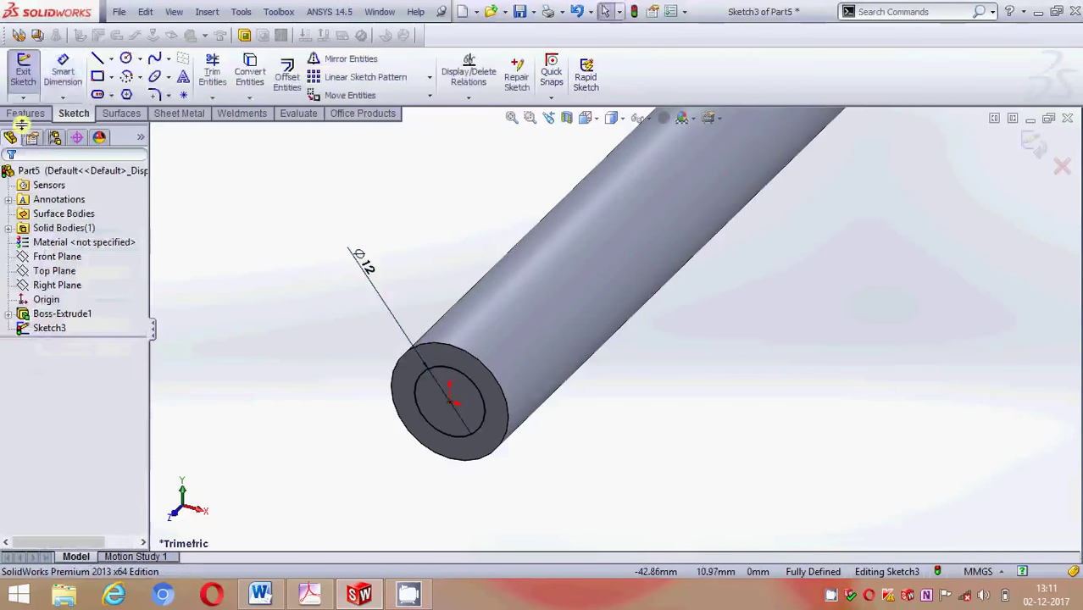
{"action": "left_click", "coordinate": [25, 114]}
Extrude the Ø12 circle 62 mm to form the stub
{"action": "left_click", "coordinate": [30, 72]}
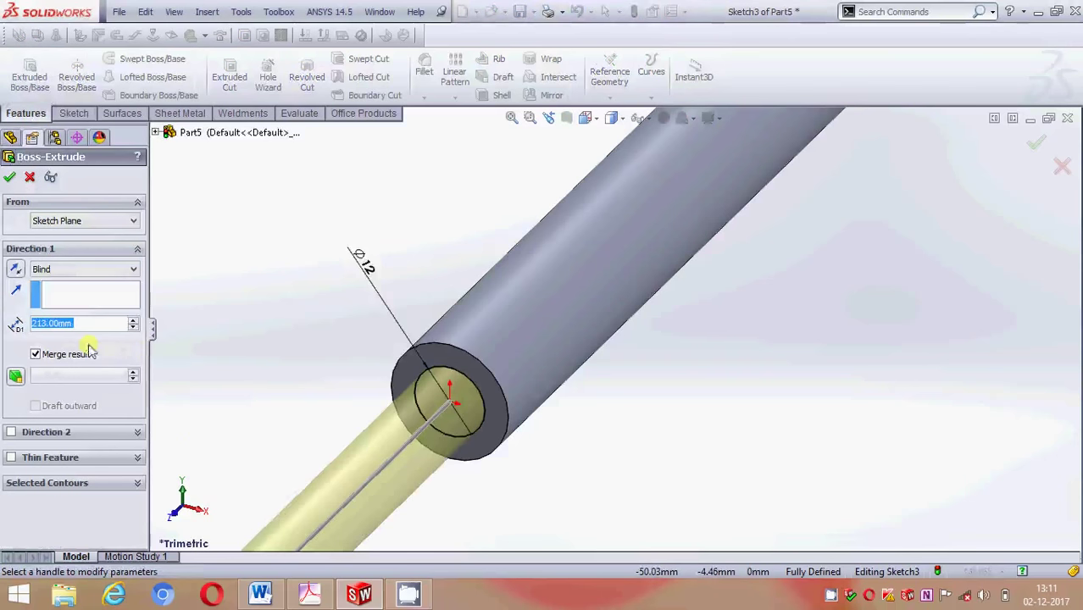
{"action": "type", "text": "62"}
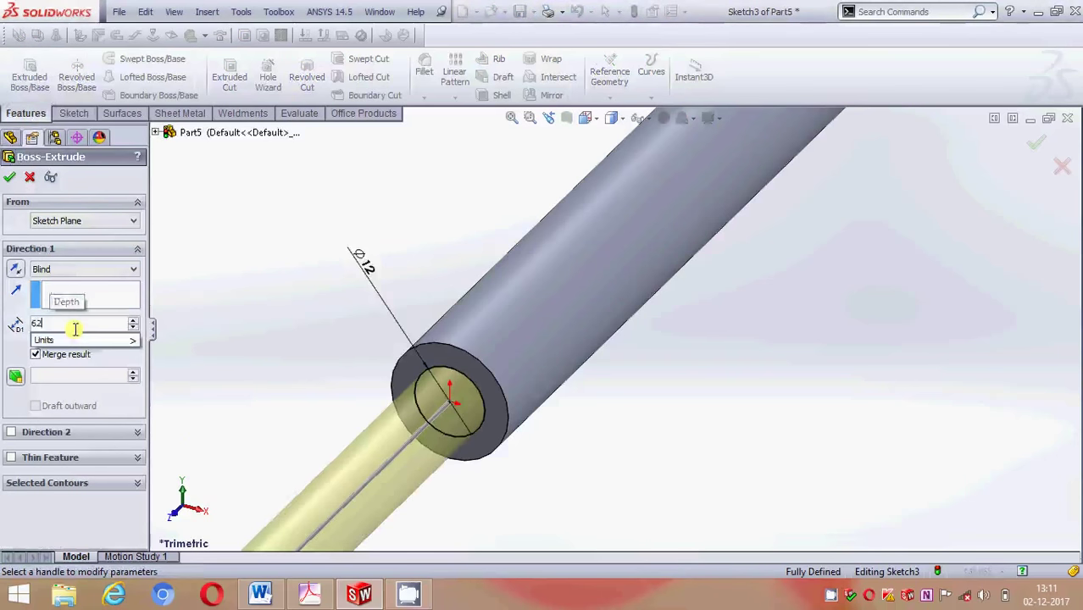
{"action": "key", "text": "Return"}
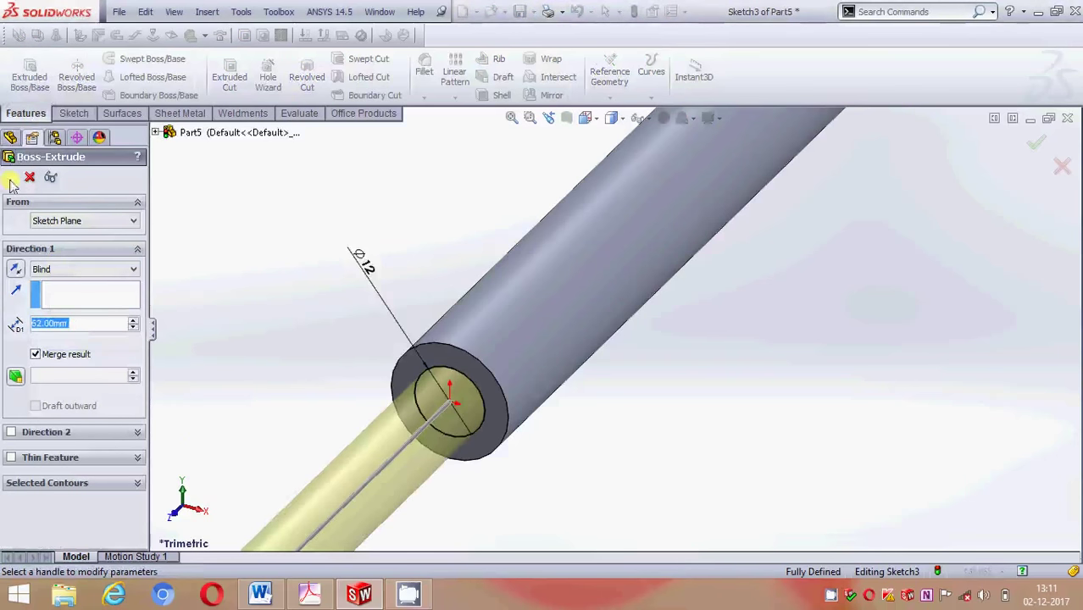
{"action": "left_click", "coordinate": [10, 179]}
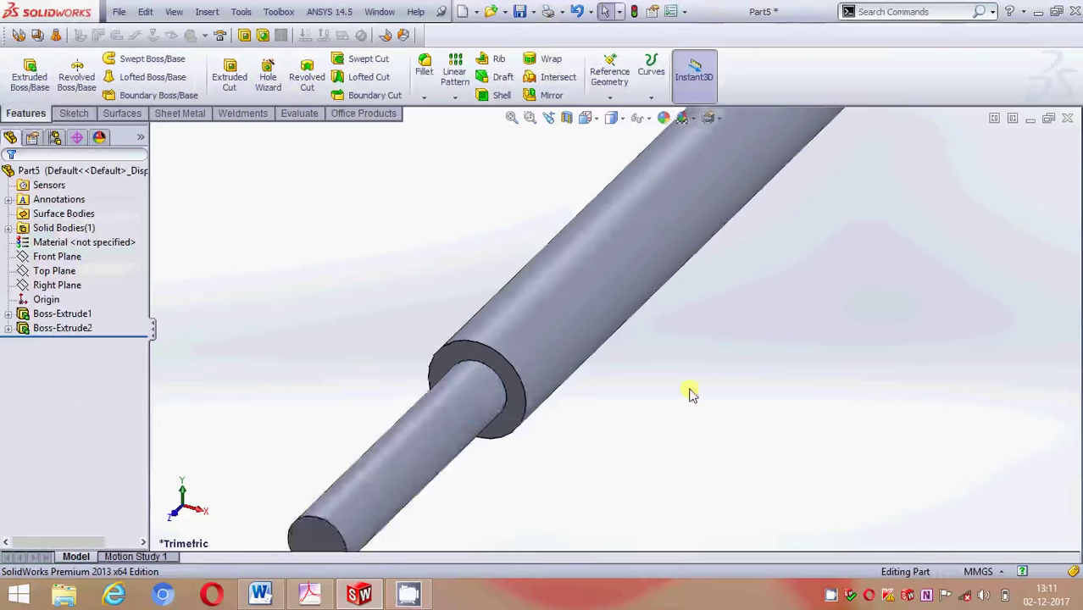
Round the far end edge of the Ø20 shaft with a 10 mm fillet
{"action": "scroll", "coordinate": [689, 395], "scroll_direction": "up", "scroll_amount": 2}
{"action": "scroll", "coordinate": [768, 152], "scroll_direction": "up", "scroll_amount": 2}
{"action": "scroll", "coordinate": [774, 164], "scroll_direction": "down", "scroll_amount": 3}
{"action": "scroll", "coordinate": [767, 170], "scroll_direction": "down", "scroll_amount": 2}
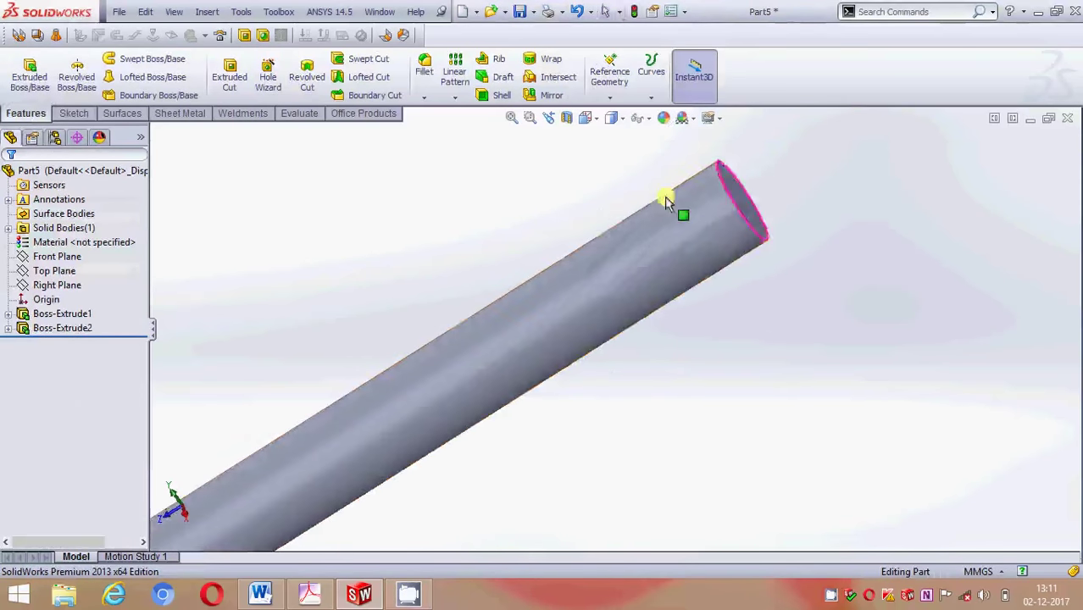
{"action": "left_click", "coordinate": [424, 71]}
{"action": "scroll", "coordinate": [716, 210], "scroll_direction": "down", "scroll_amount": 2}
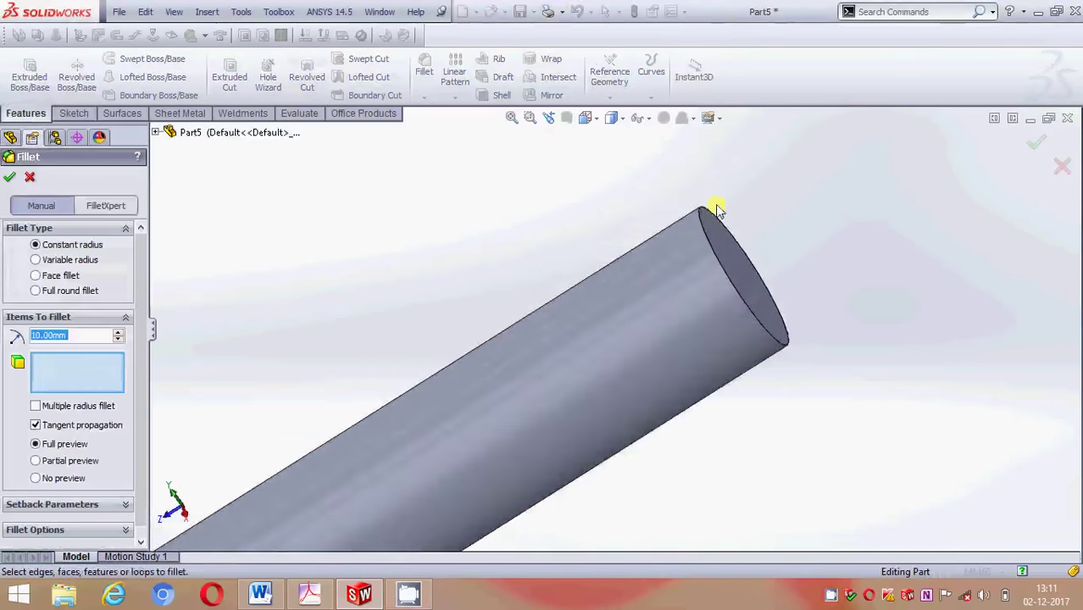
{"action": "left_click", "coordinate": [700, 225]}
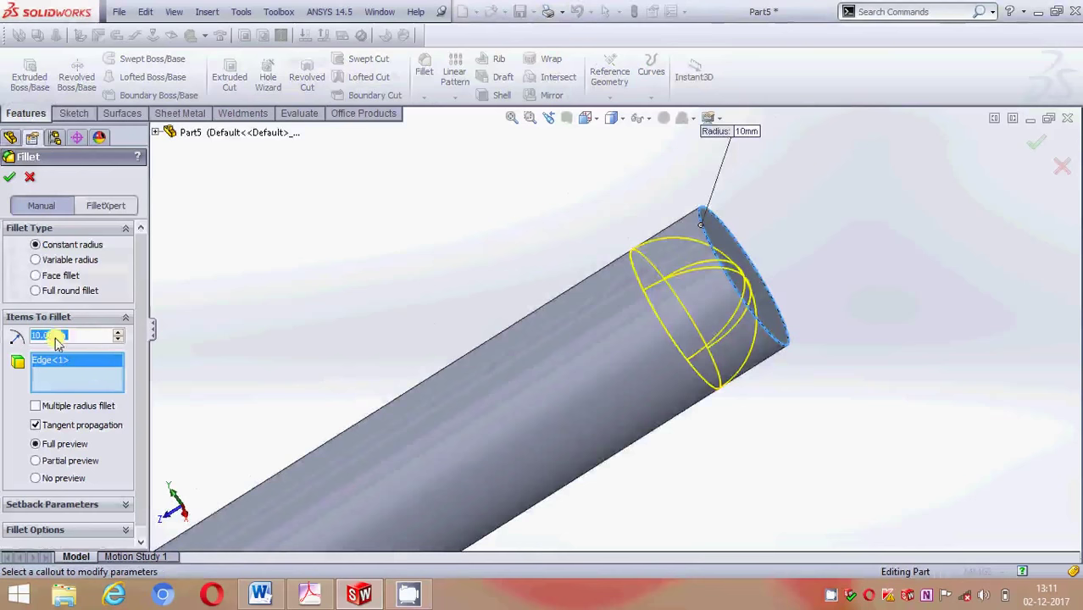
{"action": "middle_click_drag", "start_coordinate": [545, 253], "coordinate": [452, 250]}
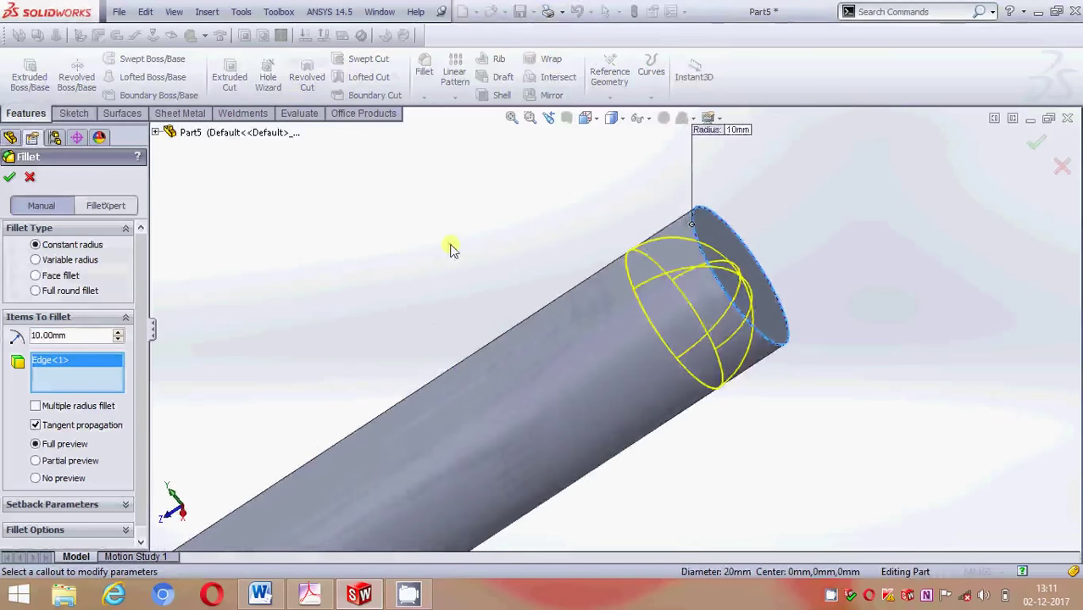
{"action": "left_click", "coordinate": [9, 178]}
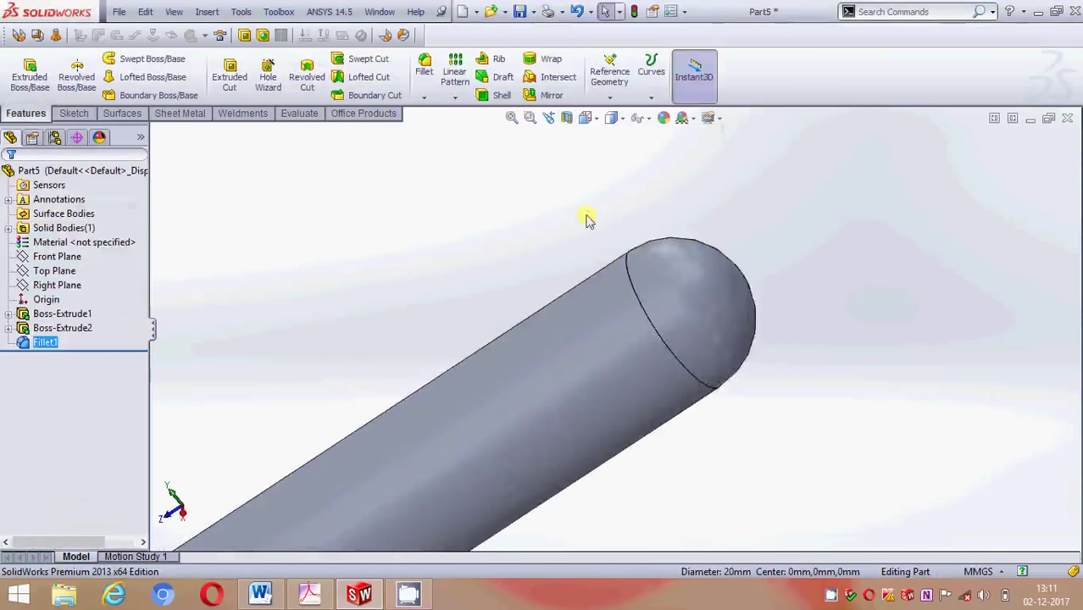
Orbit and zoom around the tommy bar to inspect the stepped shoulder and ends
{"action": "scroll", "coordinate": [590, 221], "scroll_direction": "up", "scroll_amount": 3}
{"action": "scroll", "coordinate": [417, 477], "scroll_direction": "down", "scroll_amount": 2}
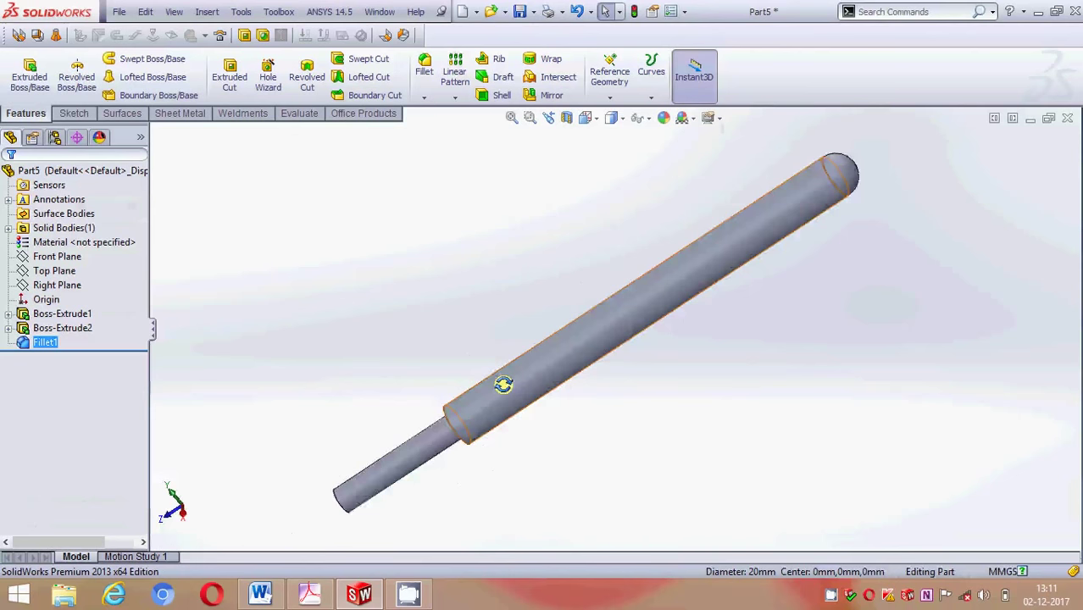
{"action": "middle_click_drag", "start_coordinate": [503, 385], "coordinate": [546, 305]}
{"action": "scroll", "coordinate": [556, 436], "scroll_direction": "down", "scroll_amount": 3}
{"action": "mouse_move", "coordinate": [556, 435]}
{"action": "middle_mouse_down"}
{"action": "mouse_move", "coordinate": [589, 268]}
{"action": "mouse_move", "coordinate": [472, 374]}
{"action": "middle_mouse_up"}
{"action": "scroll", "coordinate": [594, 258], "scroll_direction": "down", "scroll_amount": 2}
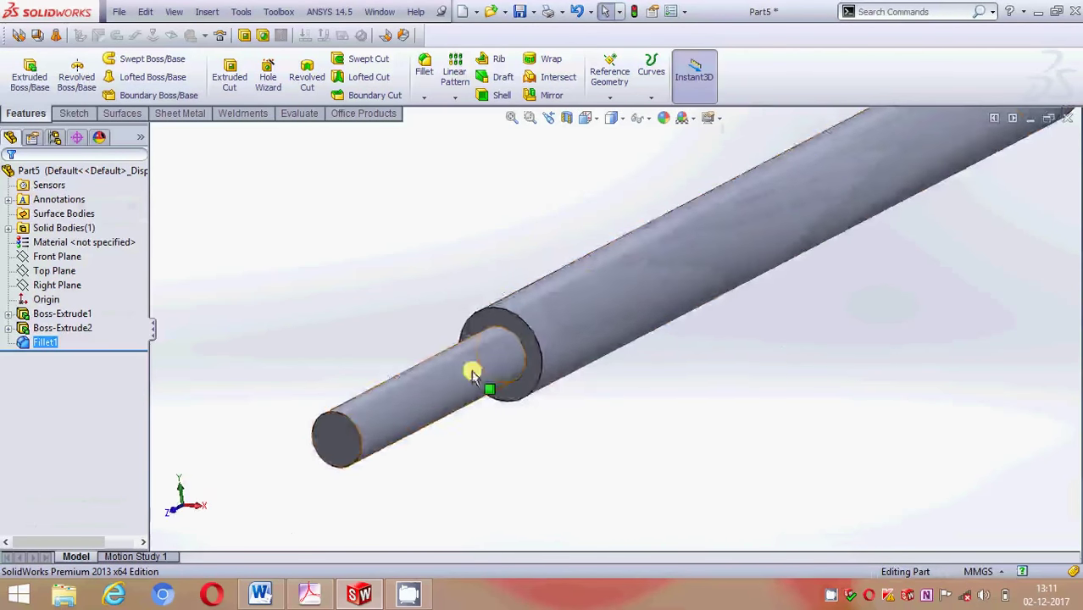
{"action": "scroll", "coordinate": [641, 358], "scroll_direction": "up", "scroll_amount": 3}
{"action": "scroll", "coordinate": [640, 358], "scroll_direction": "down", "scroll_amount": 1}
{"action": "scroll", "coordinate": [600, 377], "scroll_direction": "up", "scroll_amount": 1}
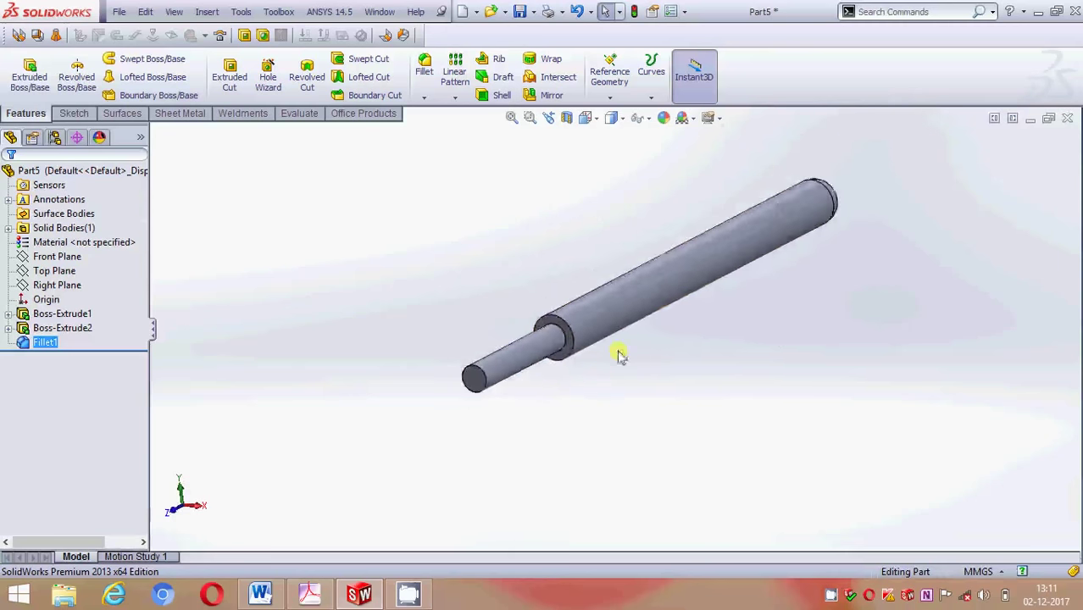
{"action": "mouse_move", "coordinate": [619, 355]}
{"action": "middle_mouse_down"}
{"action": "mouse_move", "coordinate": [614, 331]}
{"action": "mouse_move", "coordinate": [614, 362]}
{"action": "middle_mouse_up"}
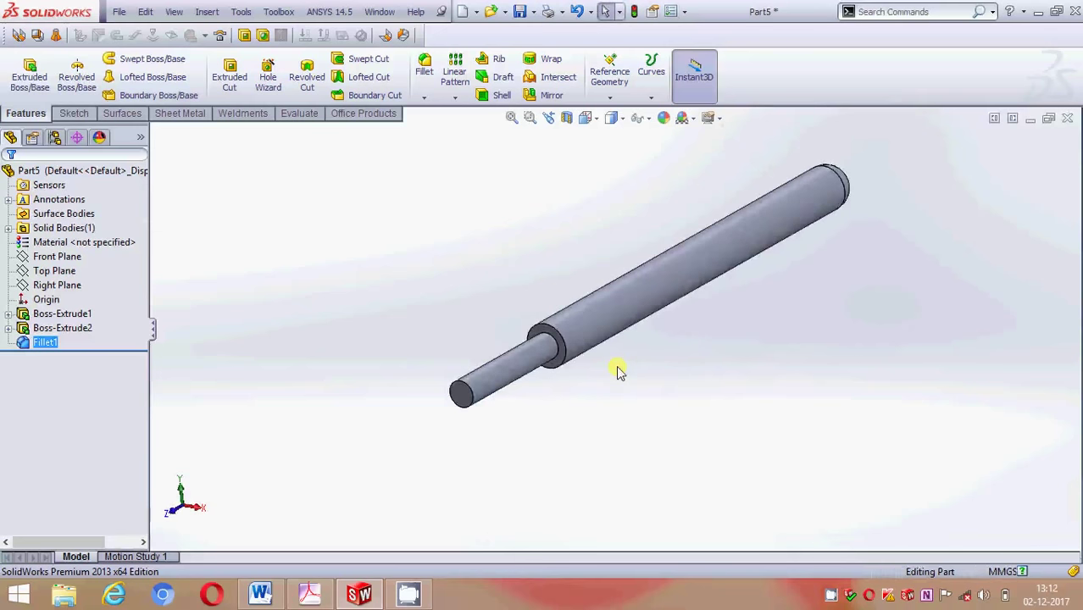
Save the stepped pin part as tommy bar.SLDPRT
{"action": "key", "text": "ctrl+s"}
{"action": "key", "text": "BackSpace"}
{"action": "type", "text": "tommy bar"}
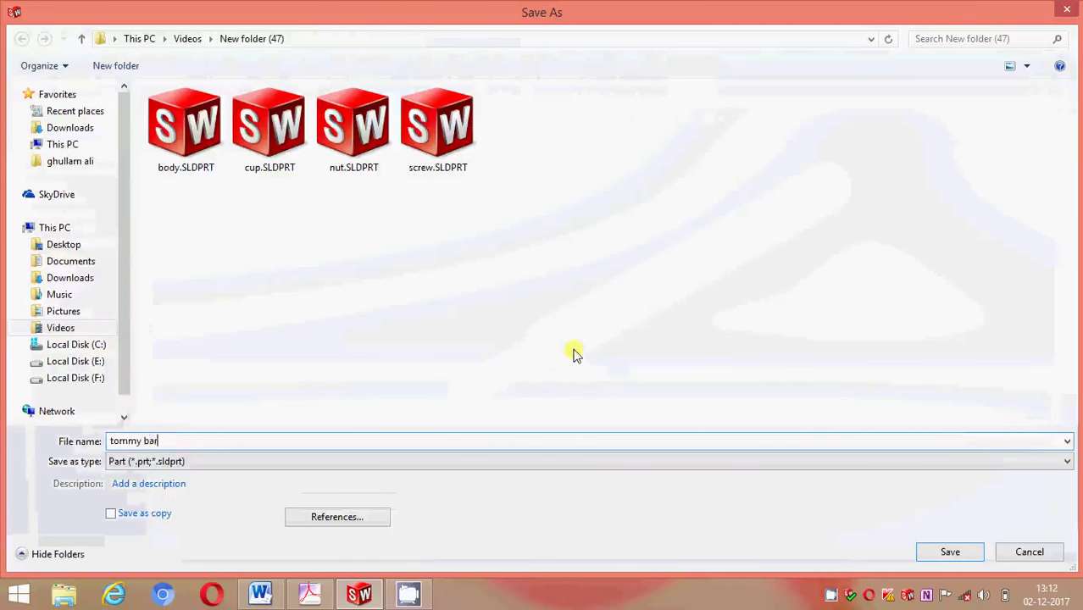
{"action": "key", "text": "Return"}
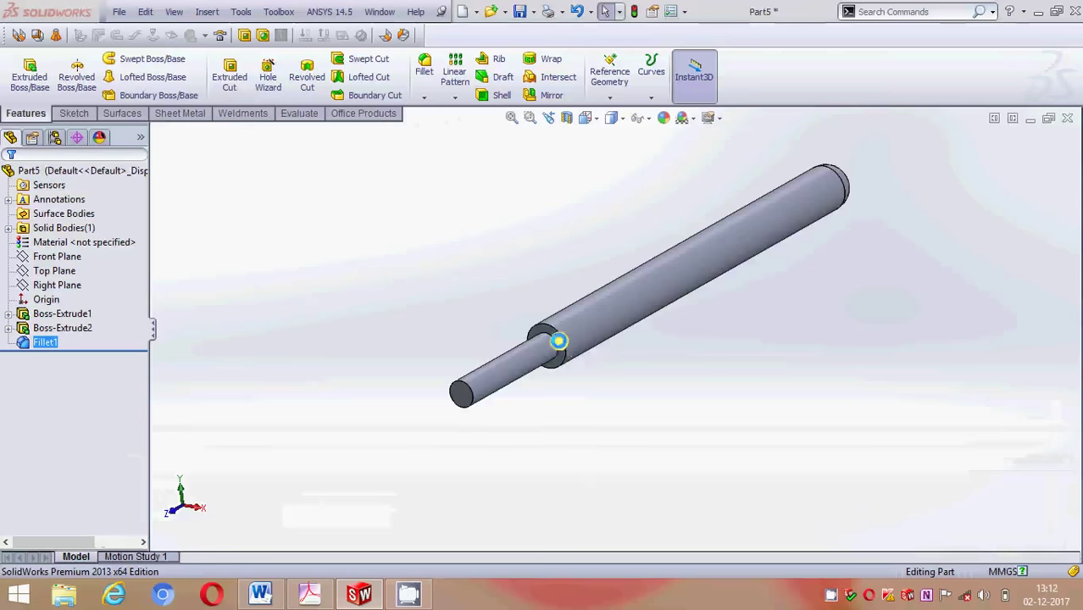
Create blank Part6 in MMGS units and bring up the Capture.pdf drawing in Acrobat
{"action": "left_click", "coordinate": [116, 12]}
{"action": "left_click", "coordinate": [144, 23]}
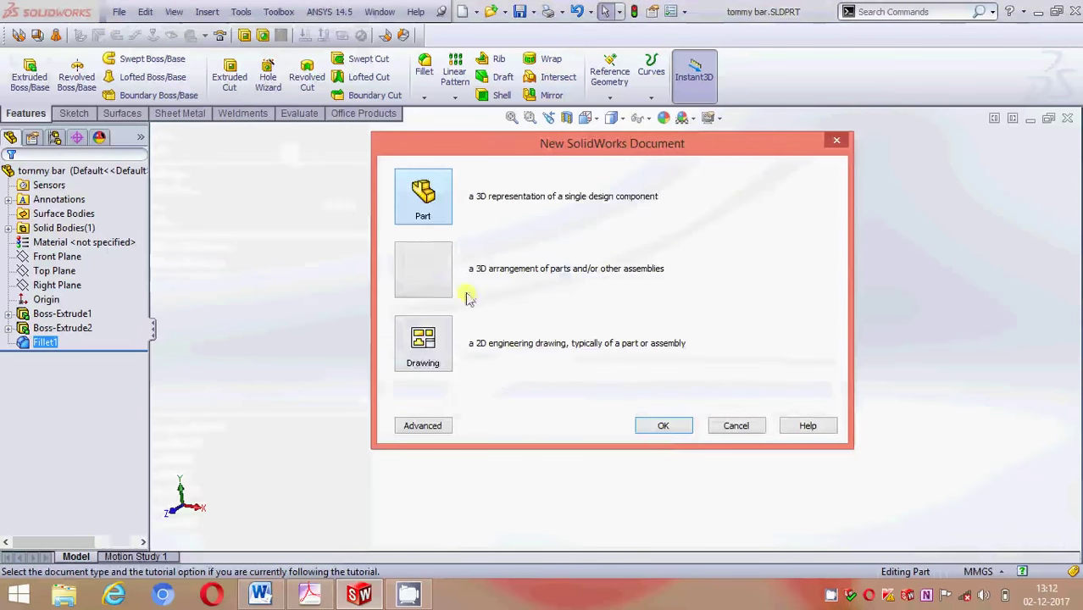
{"action": "left_click", "coordinate": [672, 432]}
{"action": "left_click", "coordinate": [978, 572]}
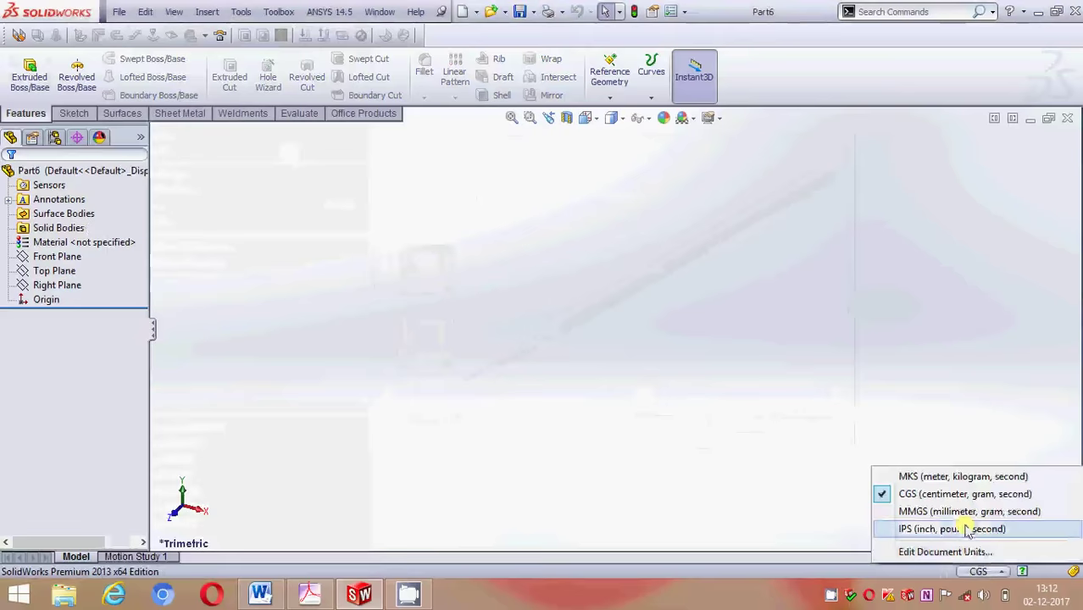
{"action": "left_click", "coordinate": [960, 511]}
{"action": "left_click", "coordinate": [310, 591]}
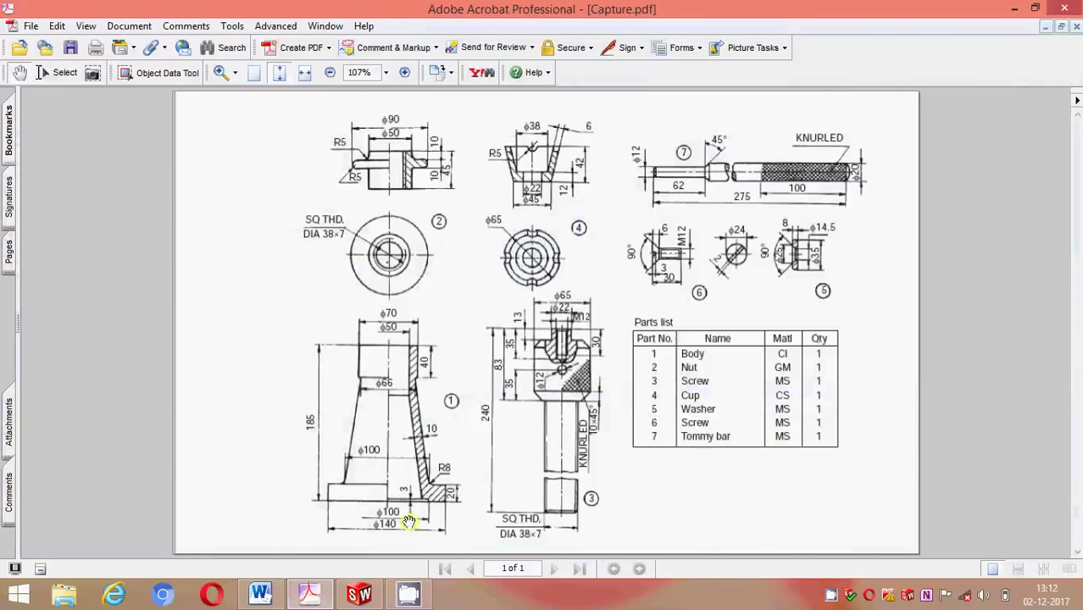
Return from the washer drawing to the empty Part6 in SolidWorks
{"action": "left_click", "coordinate": [351, 589]}
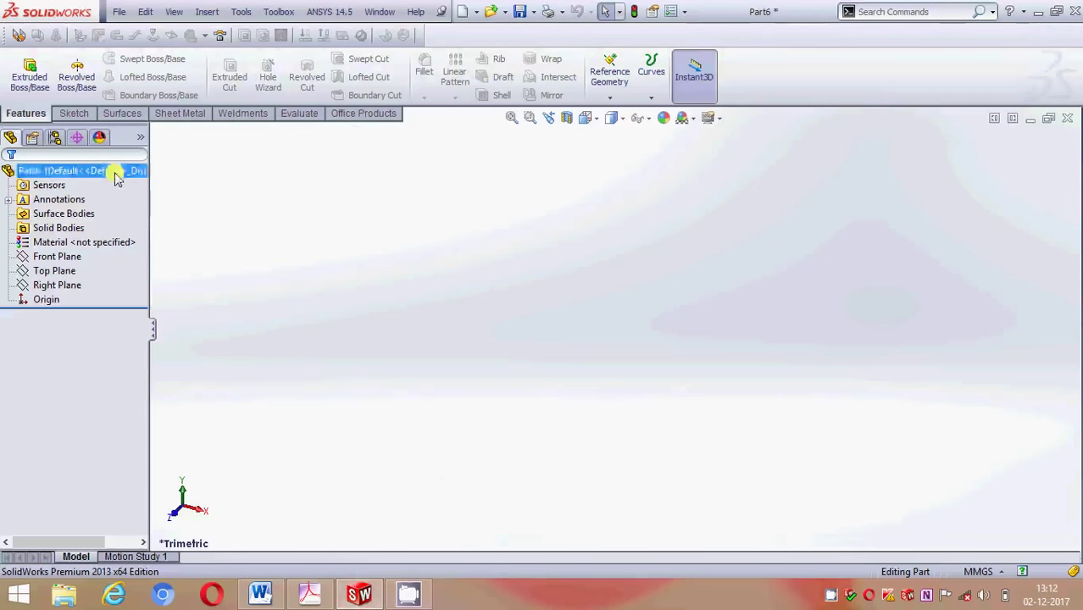
Sketch a circle centred on the origin on the Top Plane, checking the reference drawing
{"action": "left_click", "coordinate": [74, 258]}
{"action": "left_click", "coordinate": [75, 271]}
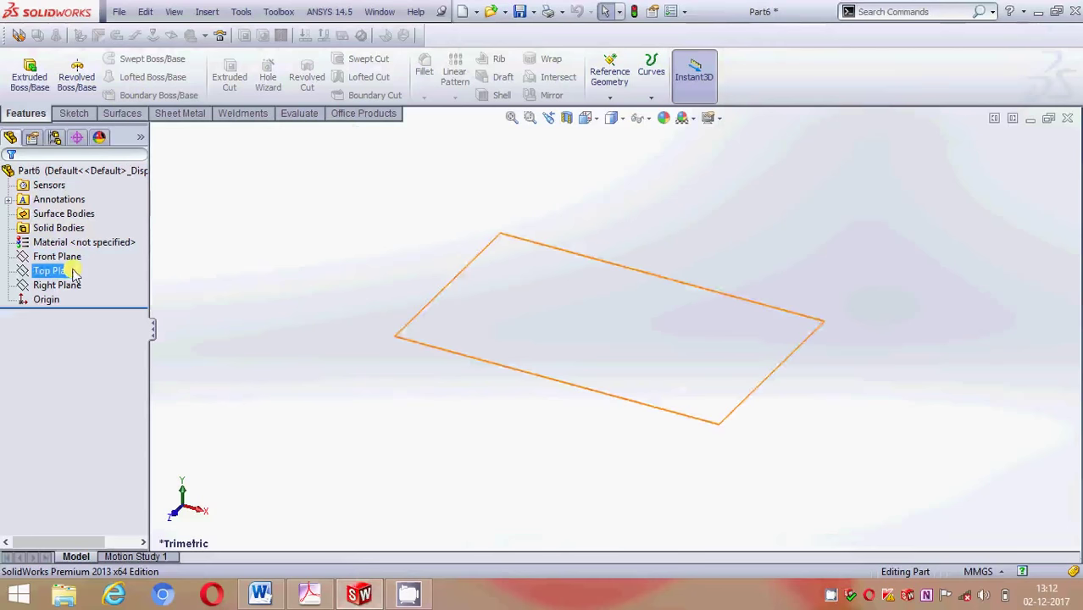
{"action": "left_click", "coordinate": [80, 249]}
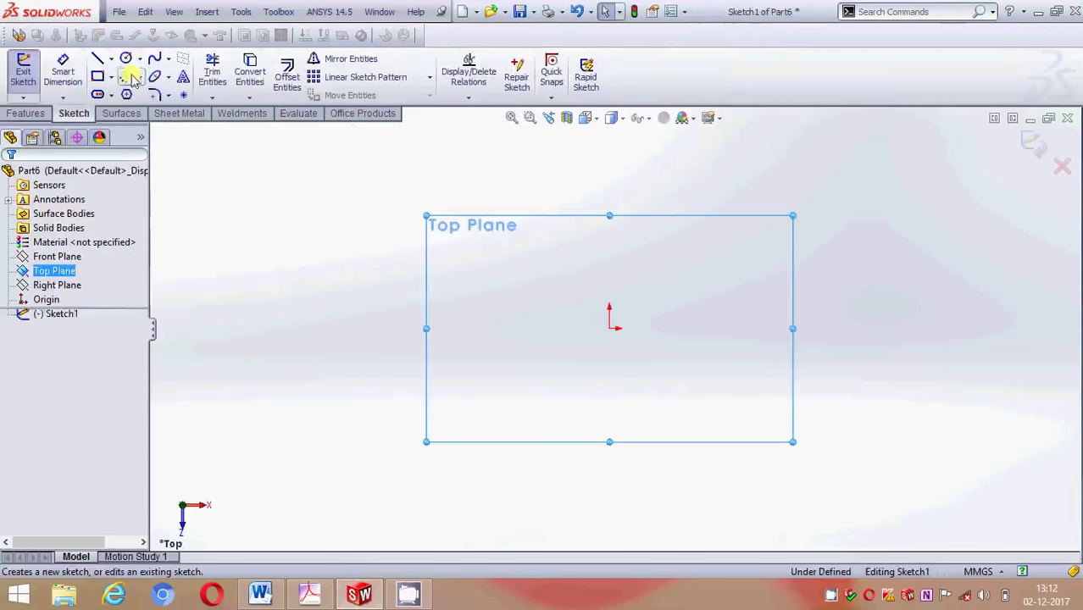
{"action": "left_click", "coordinate": [125, 58]}
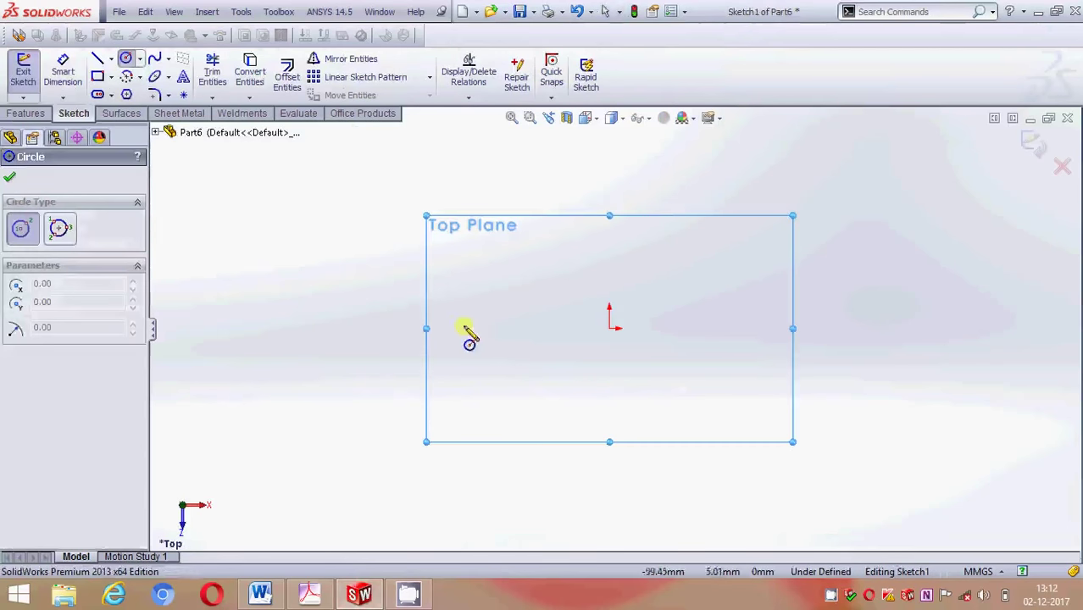
{"action": "left_click", "coordinate": [610, 328]}
{"action": "left_click", "coordinate": [652, 382]}
{"action": "left_click", "coordinate": [312, 594]}
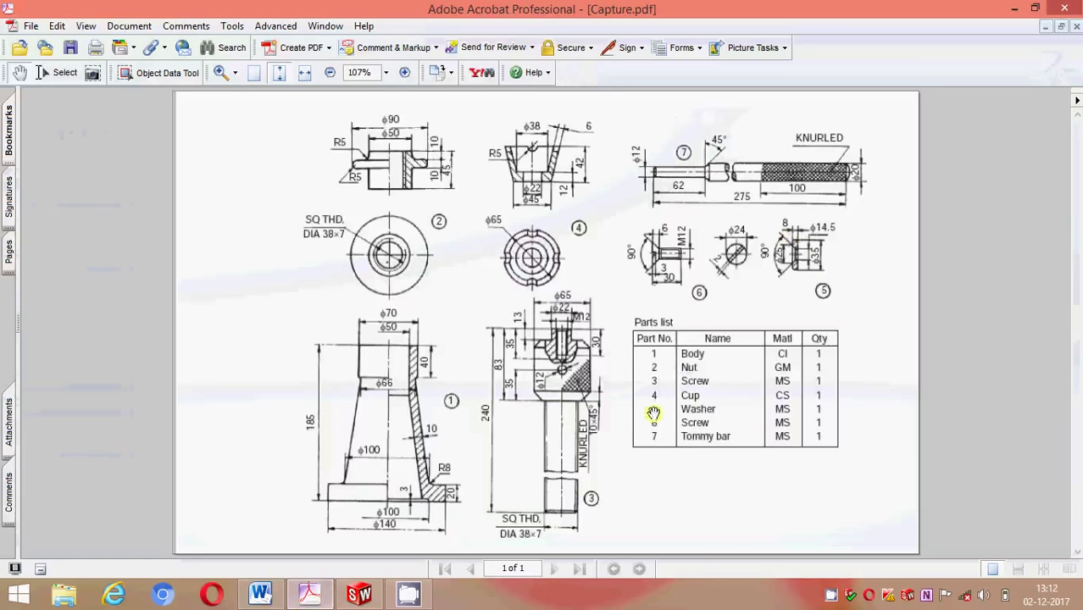
{"action": "left_click", "coordinate": [360, 593]}
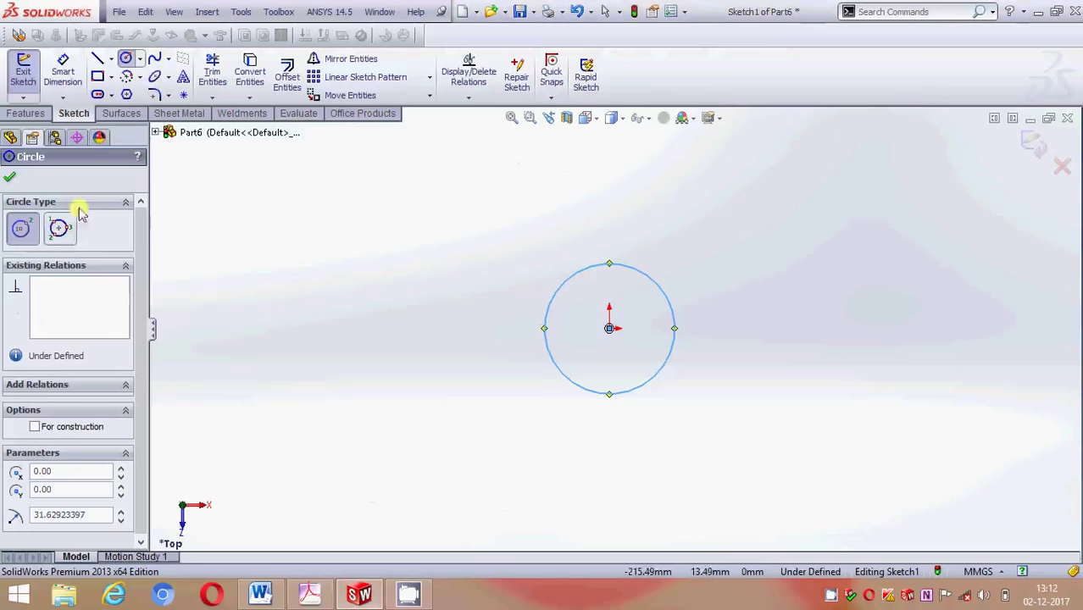
Dimension the circle's diameter to 35 mm
{"action": "left_click", "coordinate": [63, 72]}
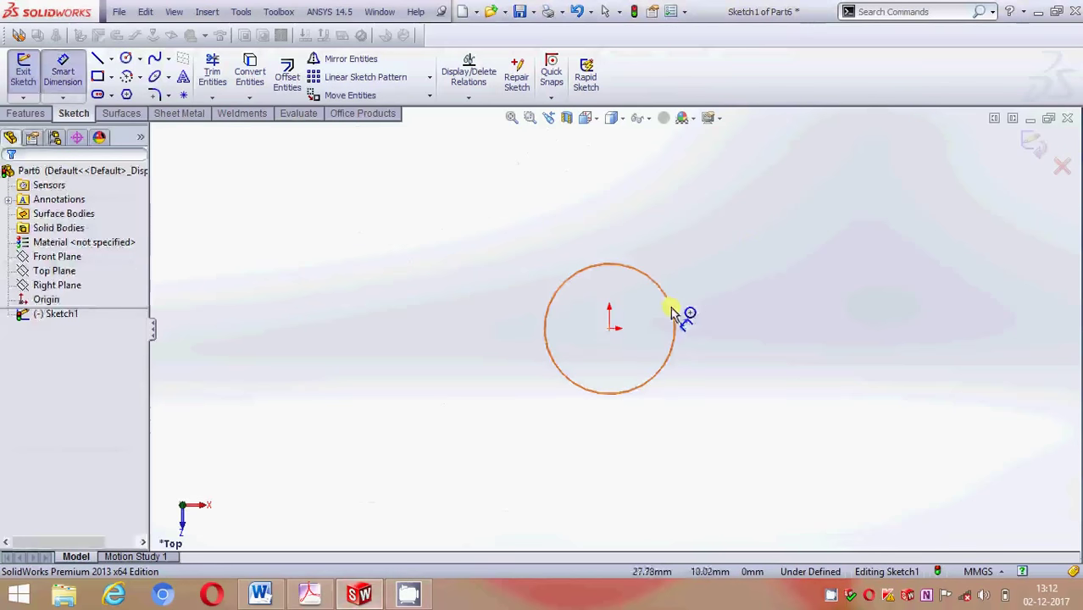
{"action": "left_click", "coordinate": [669, 300]}
{"action": "left_click", "coordinate": [760, 280]}
{"action": "type", "text": "35"}
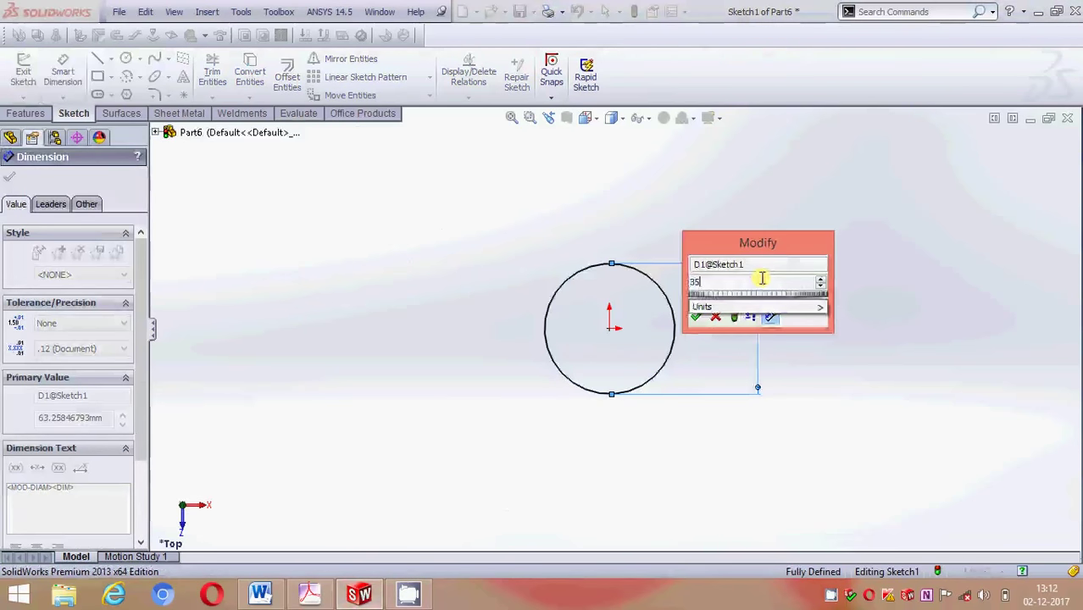
{"action": "key", "text": "Return"}
{"action": "left_click", "coordinate": [8, 176]}
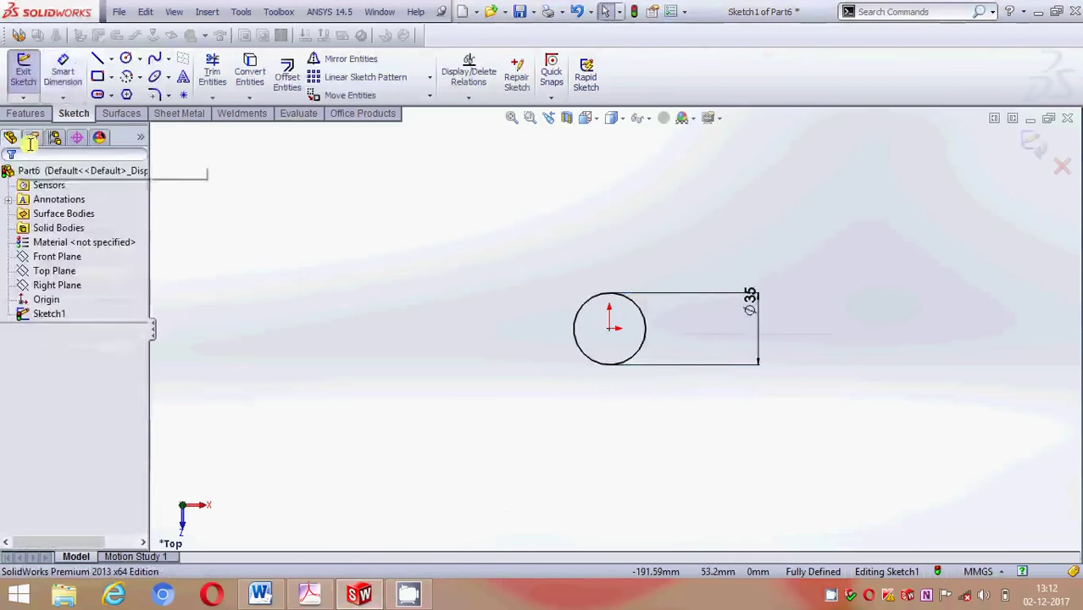
Extrude the Ø35 circle 8 mm into a thin disc
{"action": "left_click", "coordinate": [39, 115]}
{"action": "left_click", "coordinate": [29, 73]}
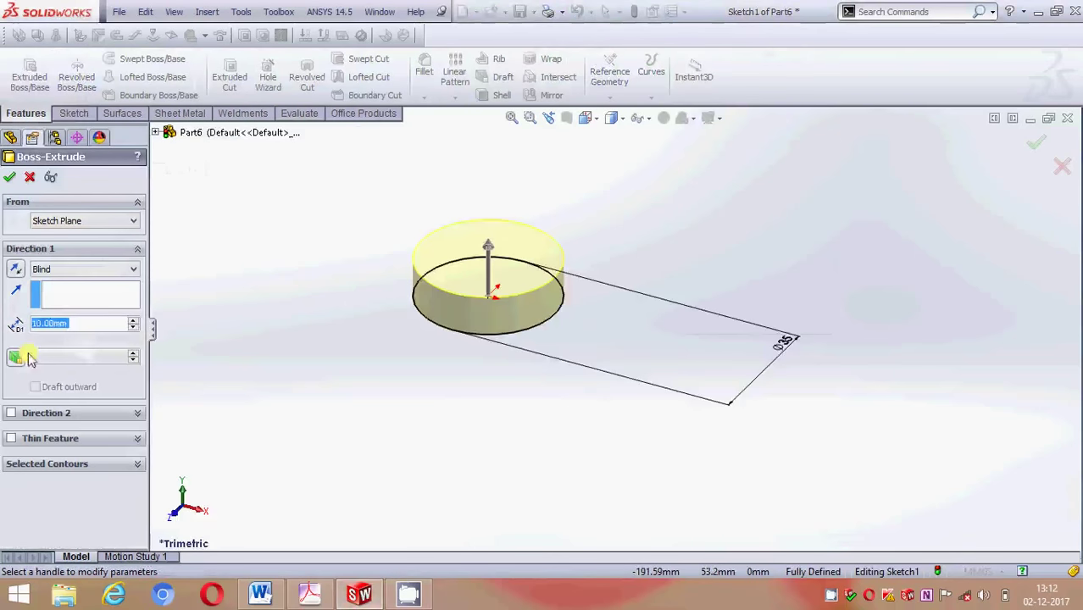
{"action": "right_click", "coordinate": [34, 331]}
{"action": "mouse_move", "coordinate": [82, 339]}
{"action": "type", "text": "8"}
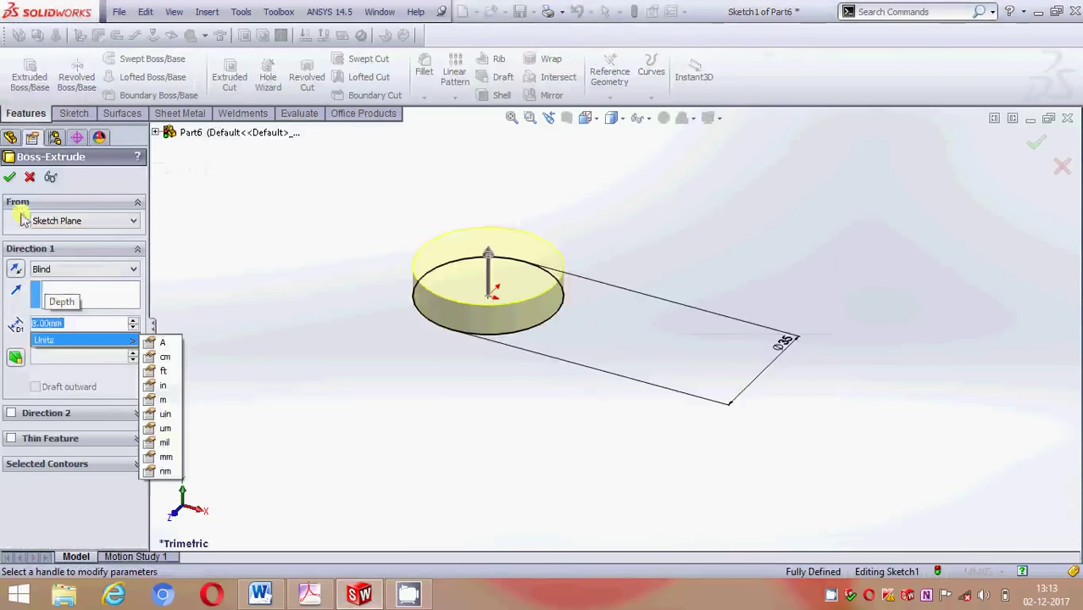
{"action": "left_click", "coordinate": [11, 180]}
{"action": "left_click", "coordinate": [10, 176]}
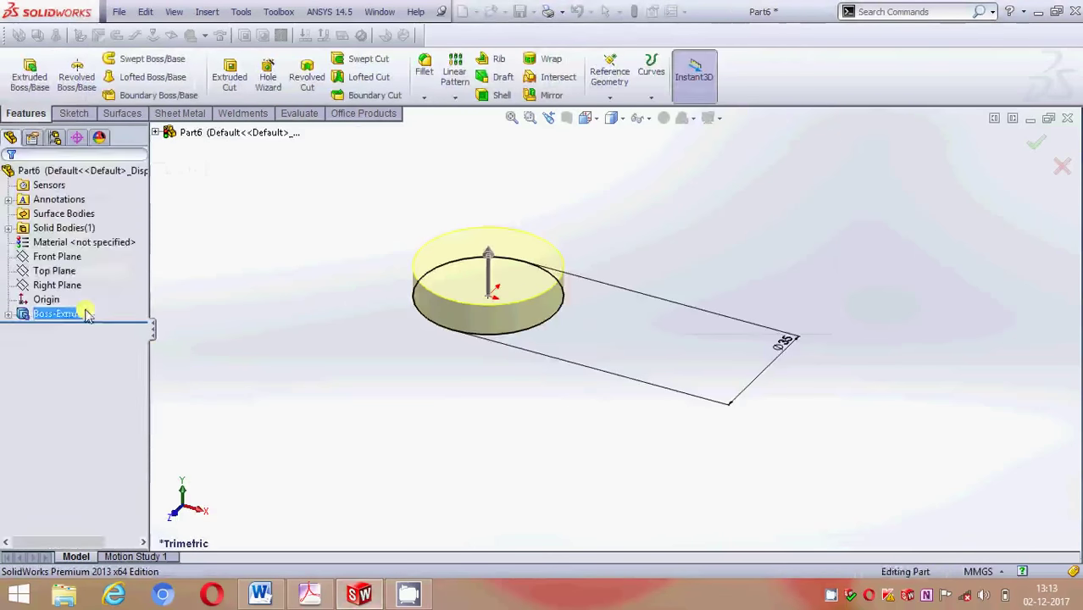
{"action": "left_click", "coordinate": [59, 256]}
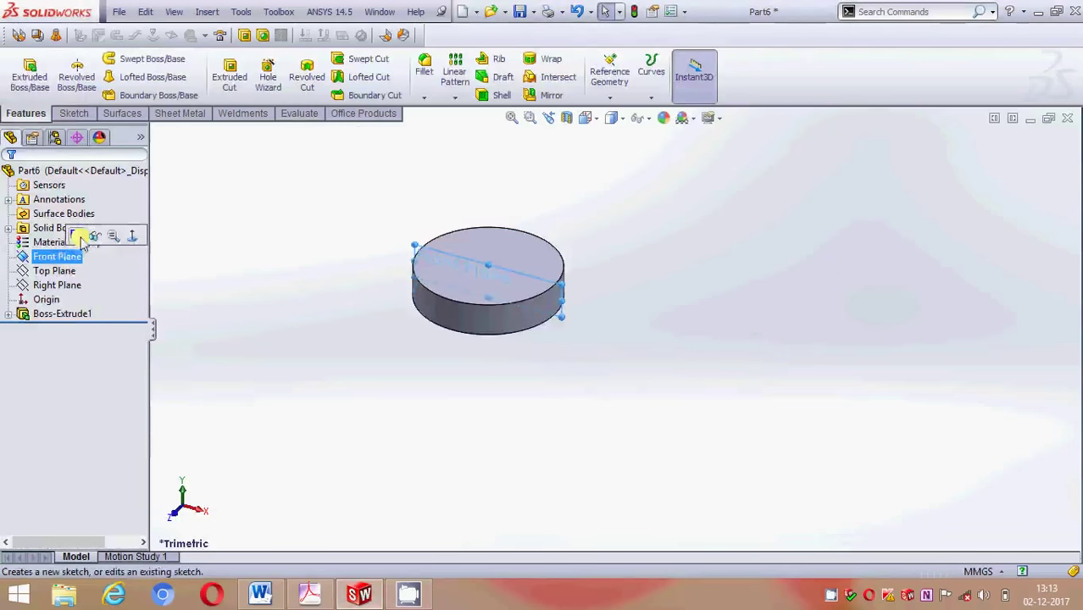
Start a Front Plane sketch viewed normal-to and draw a vertical centreline up from the disc centre
{"action": "left_click", "coordinate": [78, 237]}
{"action": "left_click", "coordinate": [592, 118]}
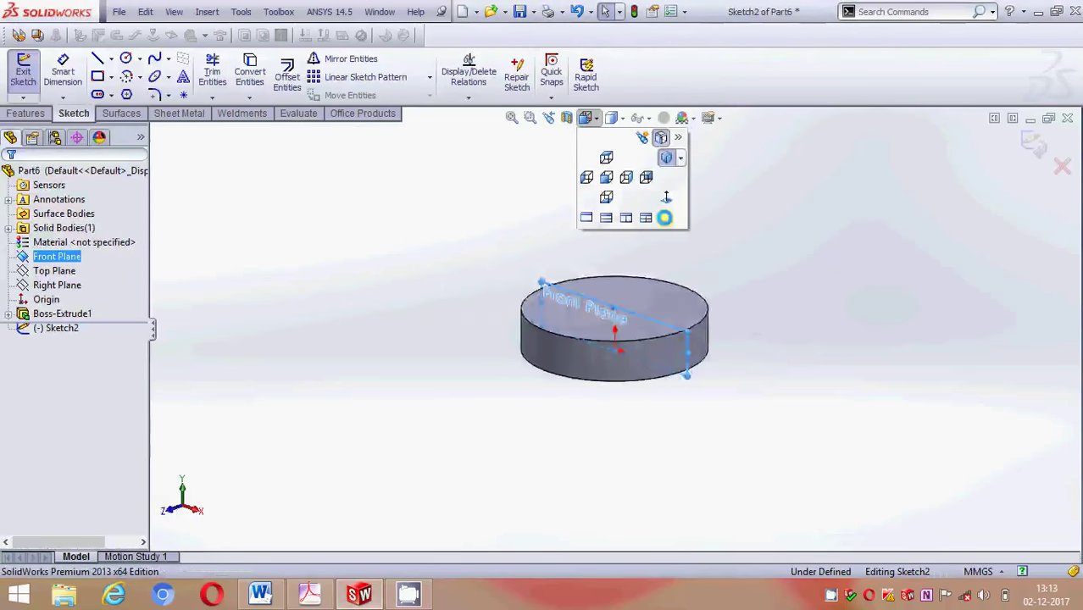
{"action": "left_click", "coordinate": [666, 203]}
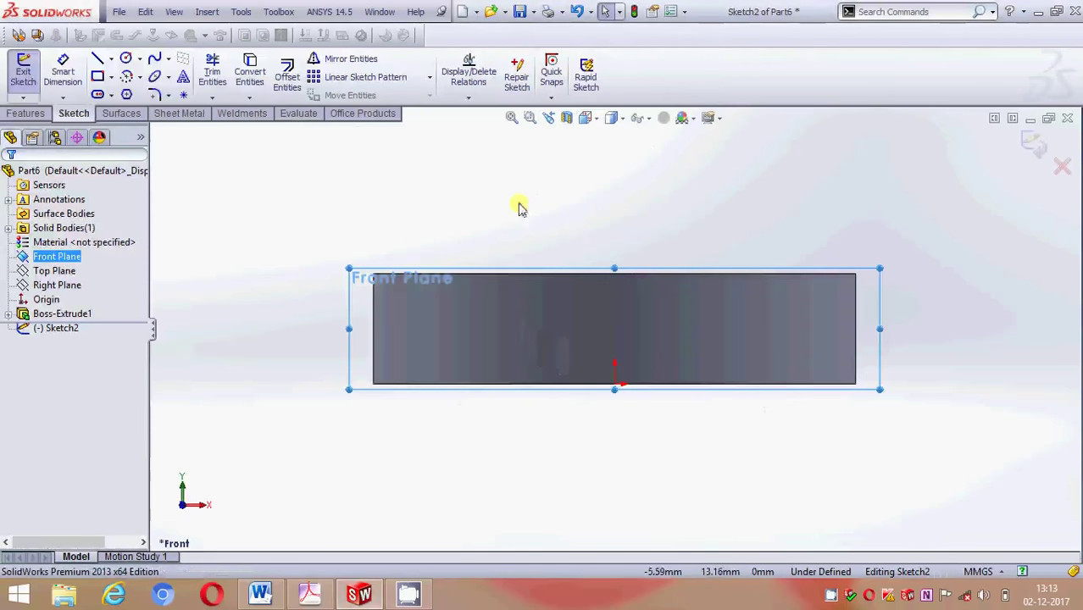
{"action": "left_click", "coordinate": [111, 59]}
{"action": "left_click", "coordinate": [138, 92]}
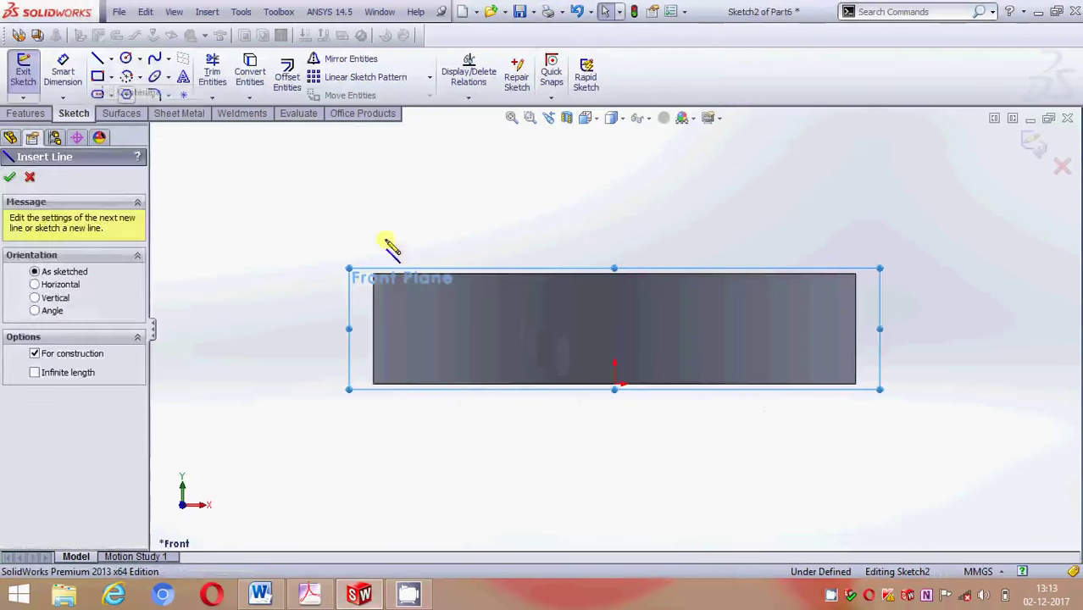
{"action": "left_click", "coordinate": [614, 385]}
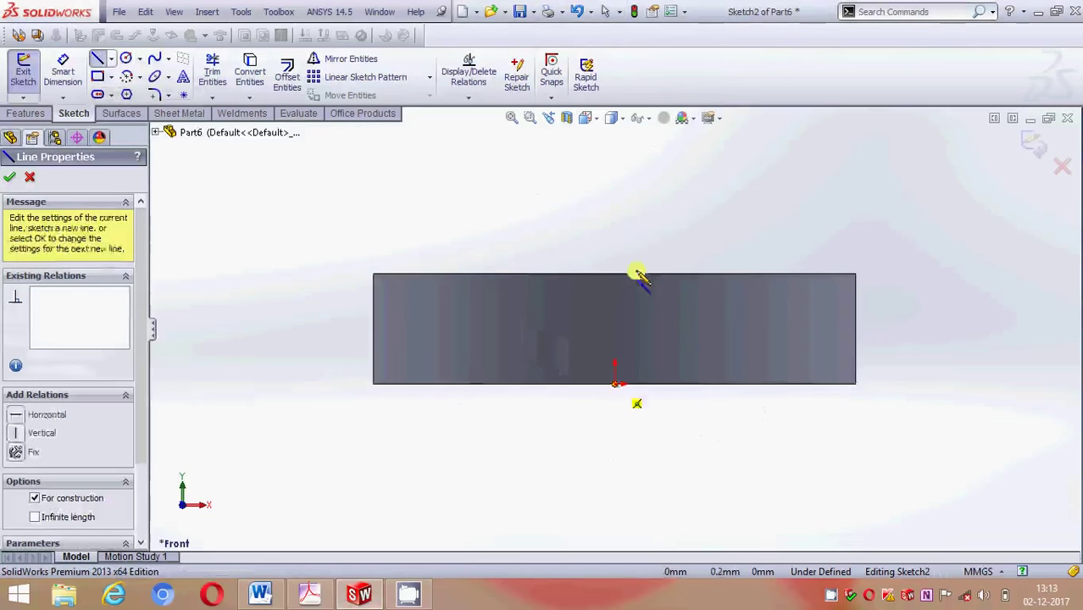
{"action": "left_click", "coordinate": [615, 182]}
{"action": "key", "text": "Escape"}
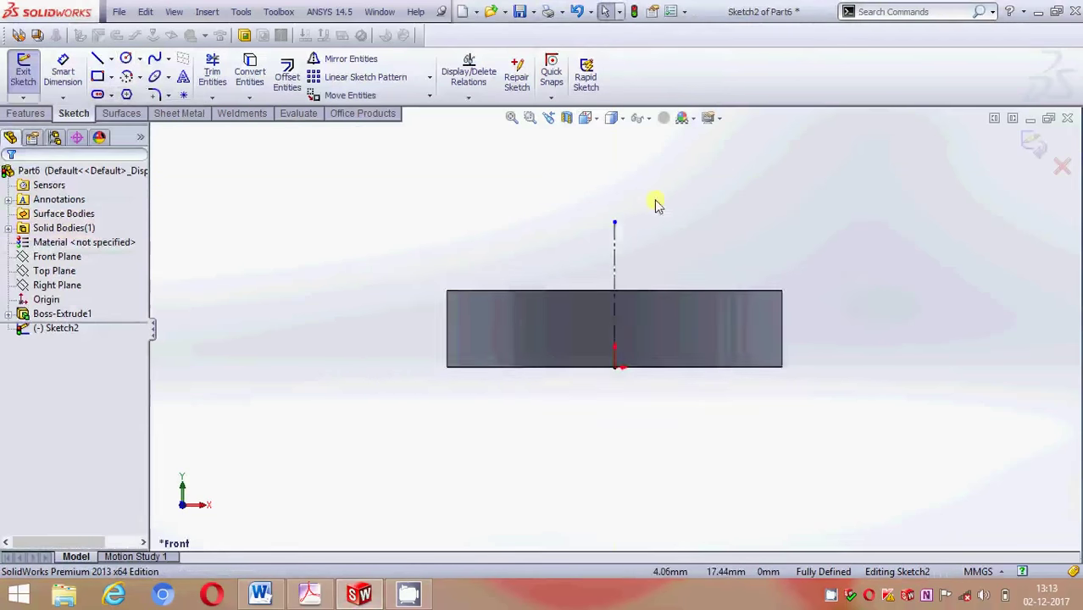
Draw the closed countersink profile: bottom edge, short vertical rise, slanted side, and top back to the centreline
{"action": "scroll", "coordinate": [655, 203], "scroll_direction": "down", "scroll_amount": 2}
{"action": "left_click", "coordinate": [98, 59]}
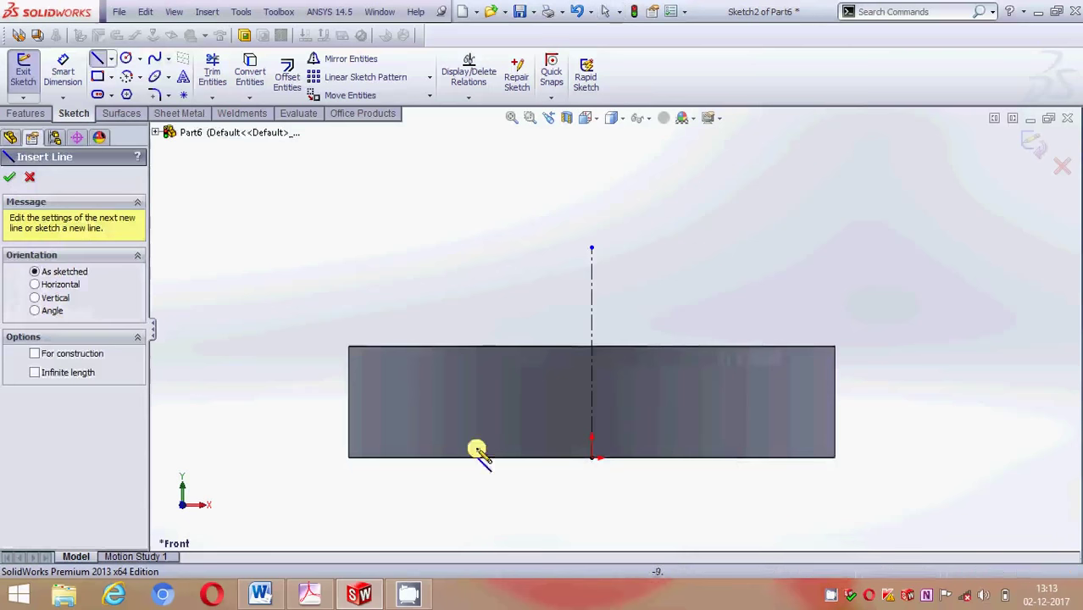
{"action": "left_click", "coordinate": [592, 459]}
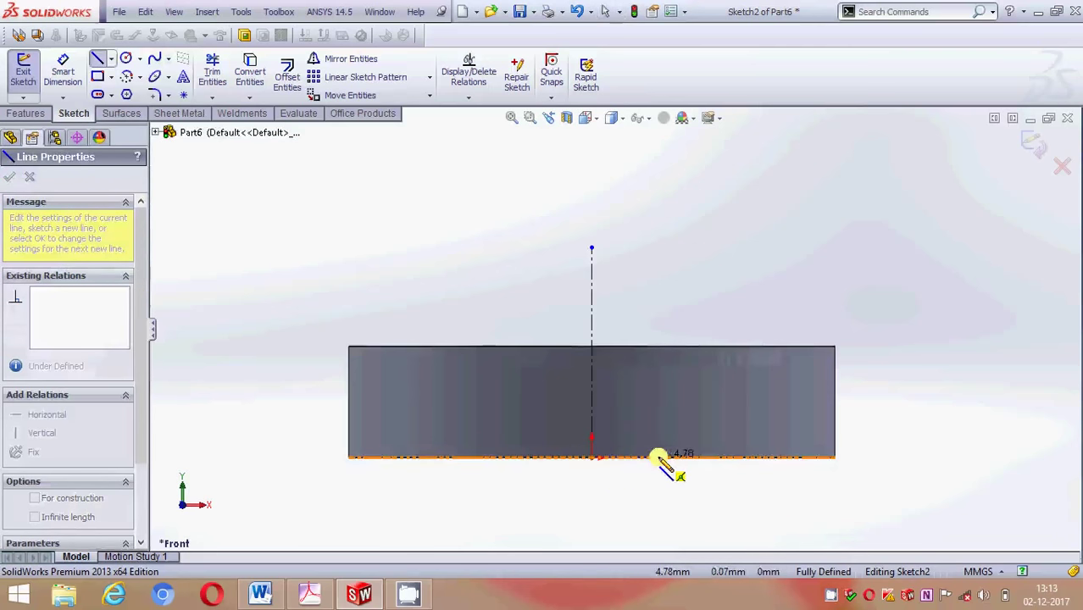
{"action": "left_click", "coordinate": [658, 458]}
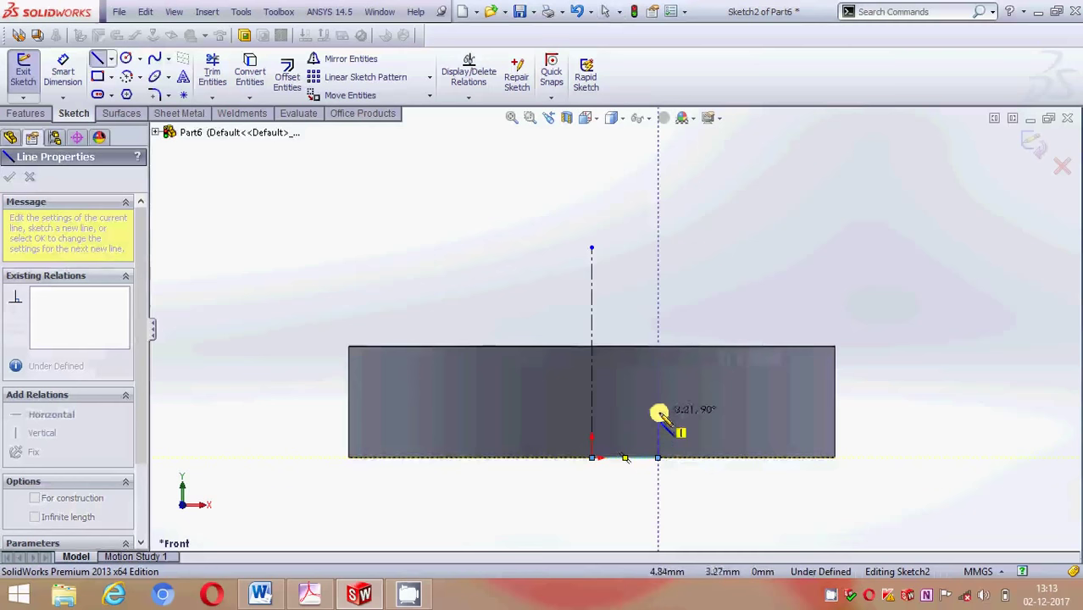
{"action": "left_click", "coordinate": [658, 412]}
{"action": "left_click", "coordinate": [749, 346]}
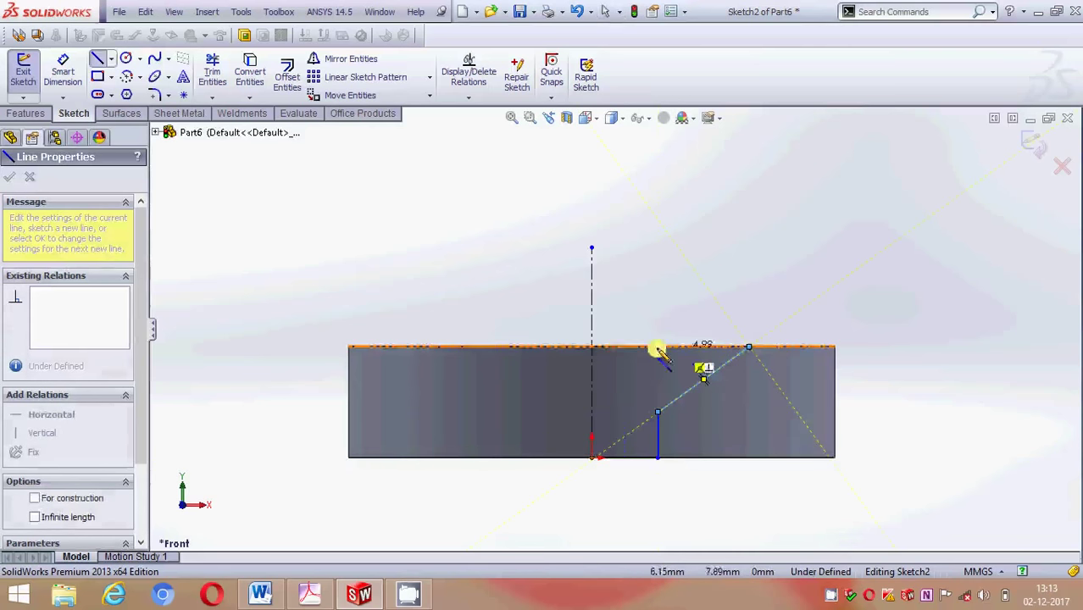
{"action": "left_click", "coordinate": [591, 347]}
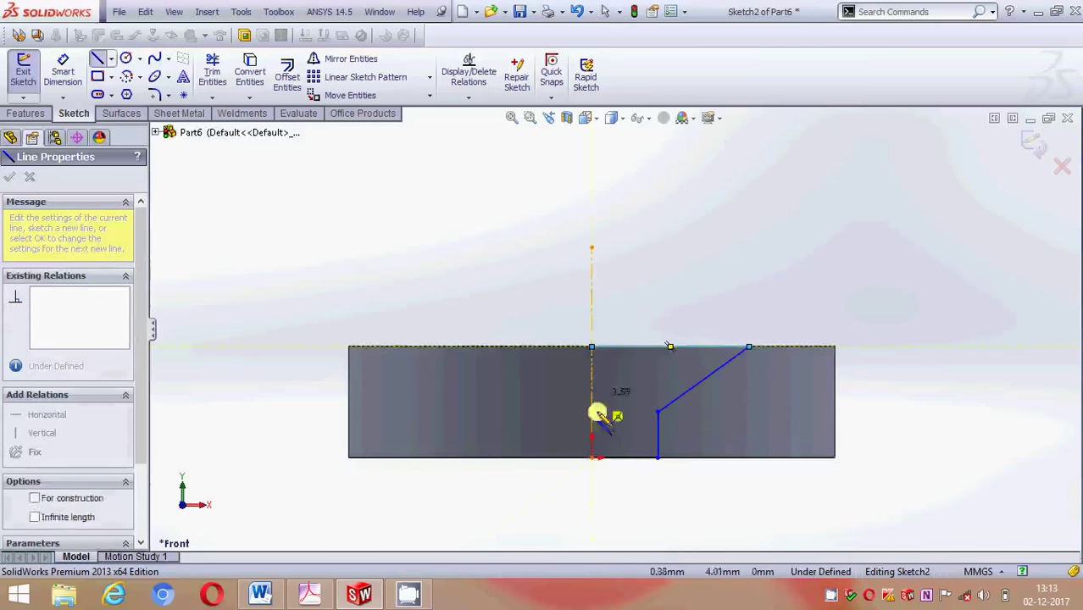
{"action": "left_click", "coordinate": [592, 458]}
{"action": "key", "text": "Escape"}
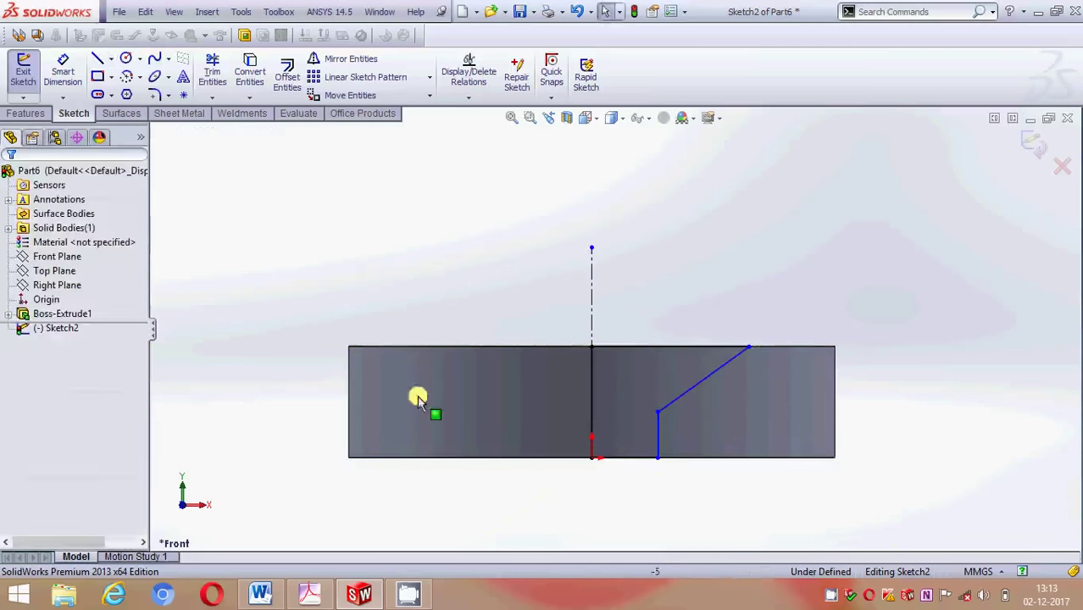
Dimension the profile's bottom width to 6 mm and the slanted line to 45° from the top edge
{"action": "left_click", "coordinate": [62, 71]}
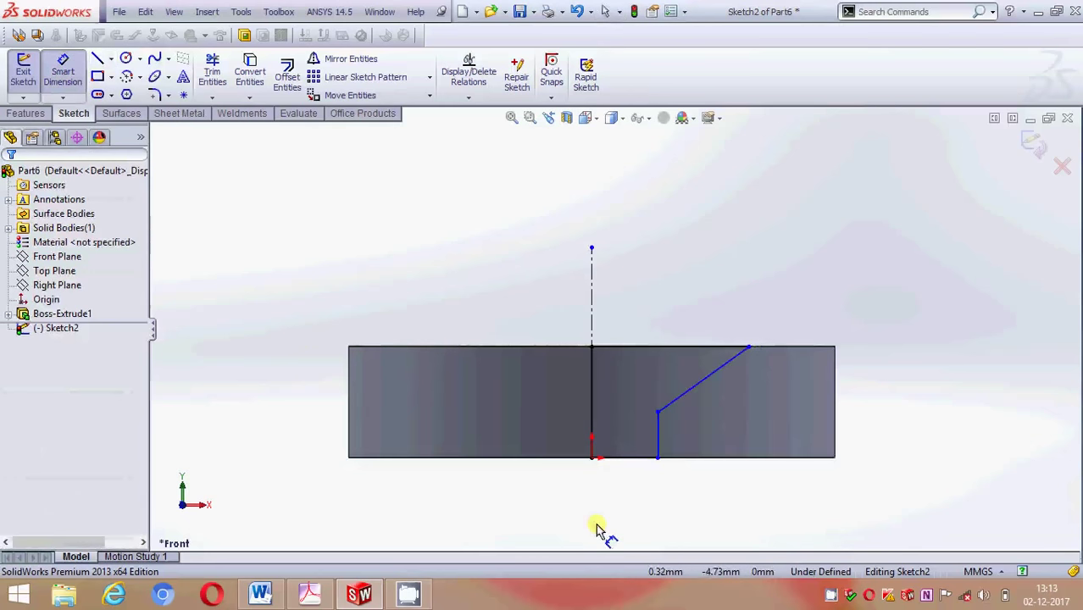
{"action": "left_click", "coordinate": [628, 459]}
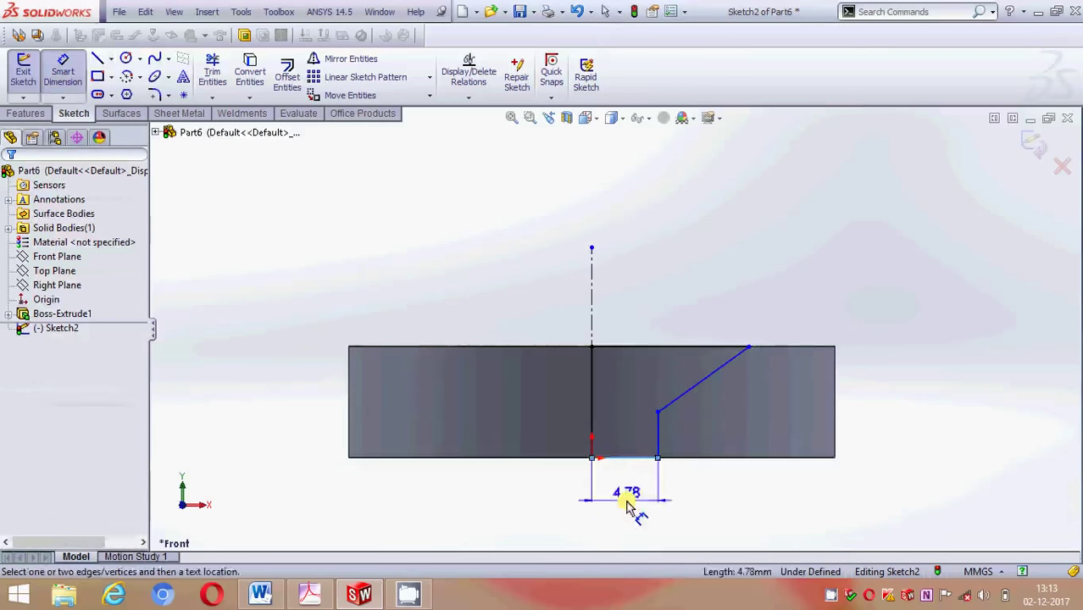
{"action": "left_click", "coordinate": [626, 500]}
{"action": "type", "text": "6"}
{"action": "key", "text": "Return"}
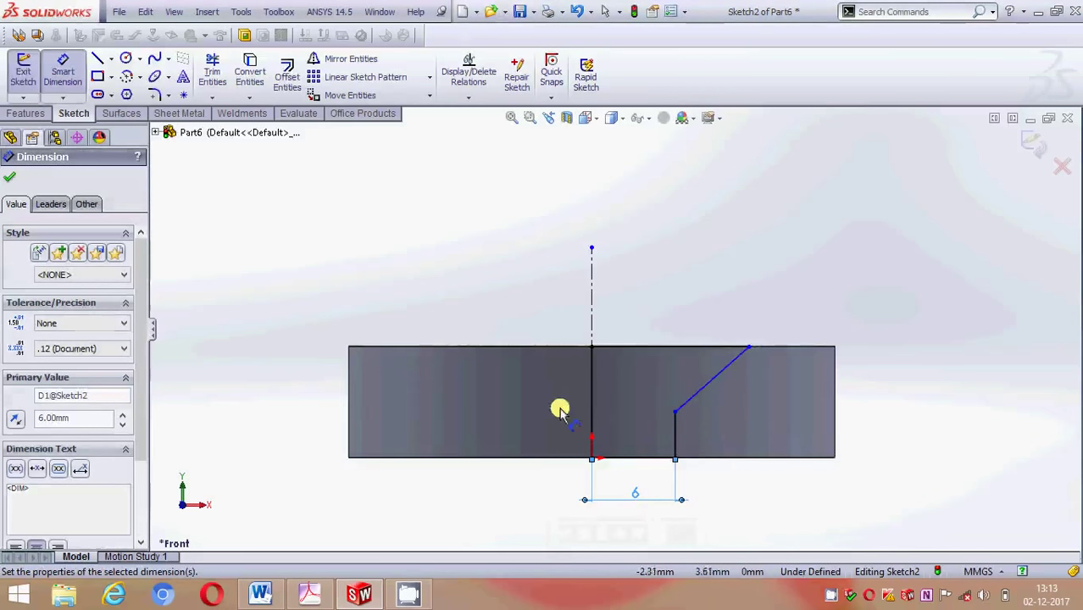
{"action": "left_click", "coordinate": [694, 392]}
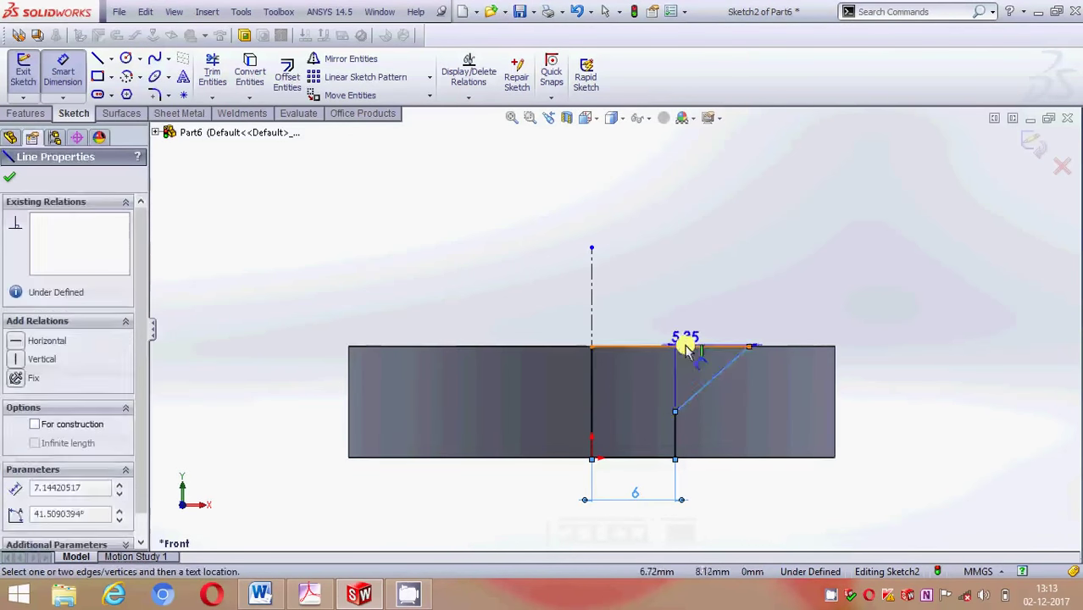
{"action": "left_click", "coordinate": [686, 346]}
{"action": "left_click", "coordinate": [677, 377]}
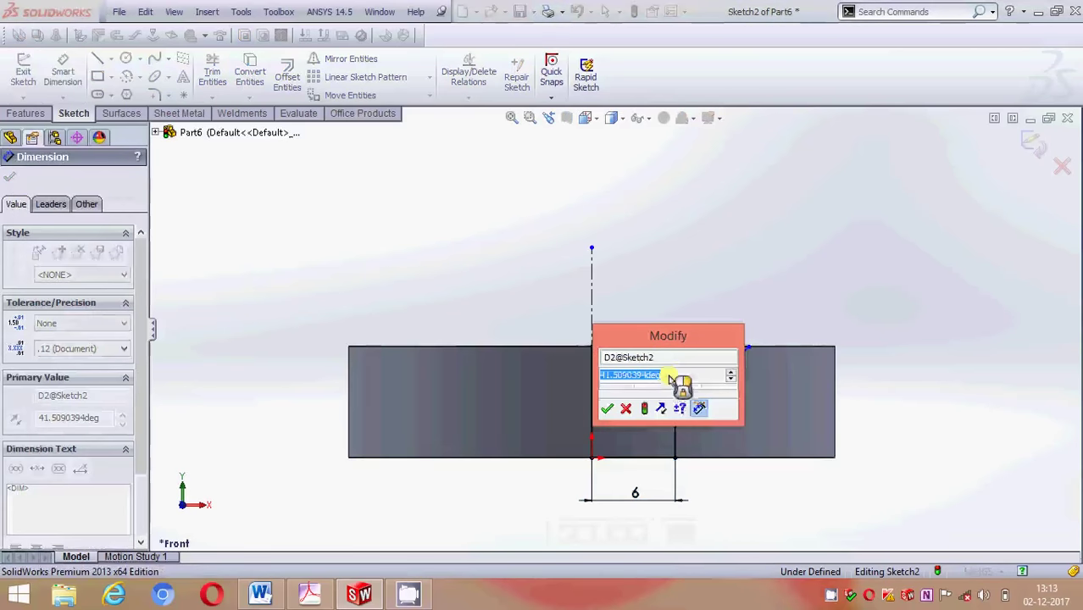
{"action": "type", "text": "45"}
{"action": "key", "text": "Return"}
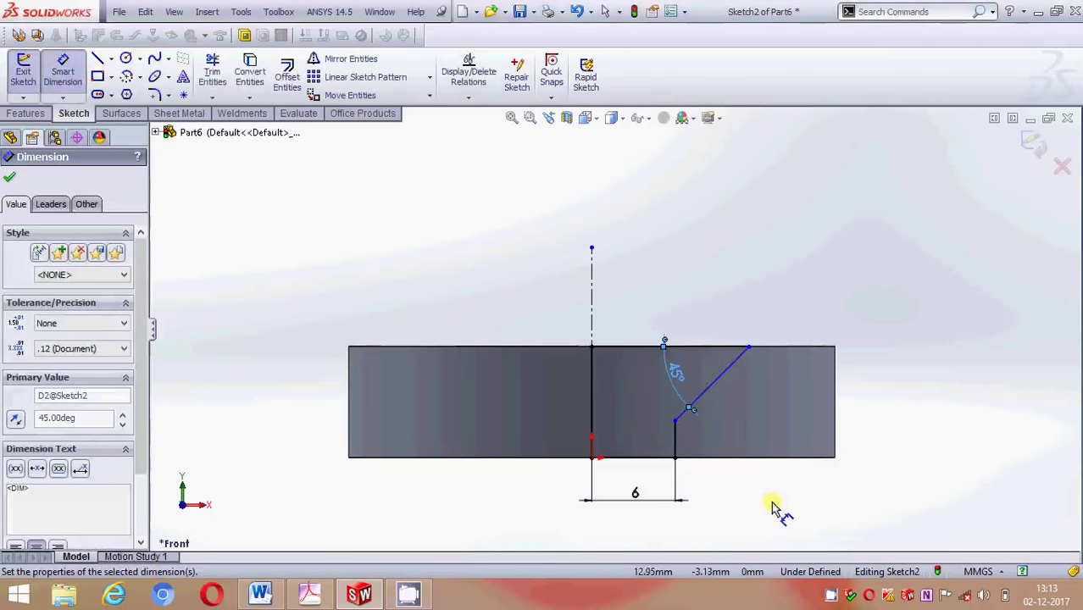
Set the slanted line's vertical height to 6 mm, fully defining the sketch
{"action": "left_click", "coordinate": [676, 420]}
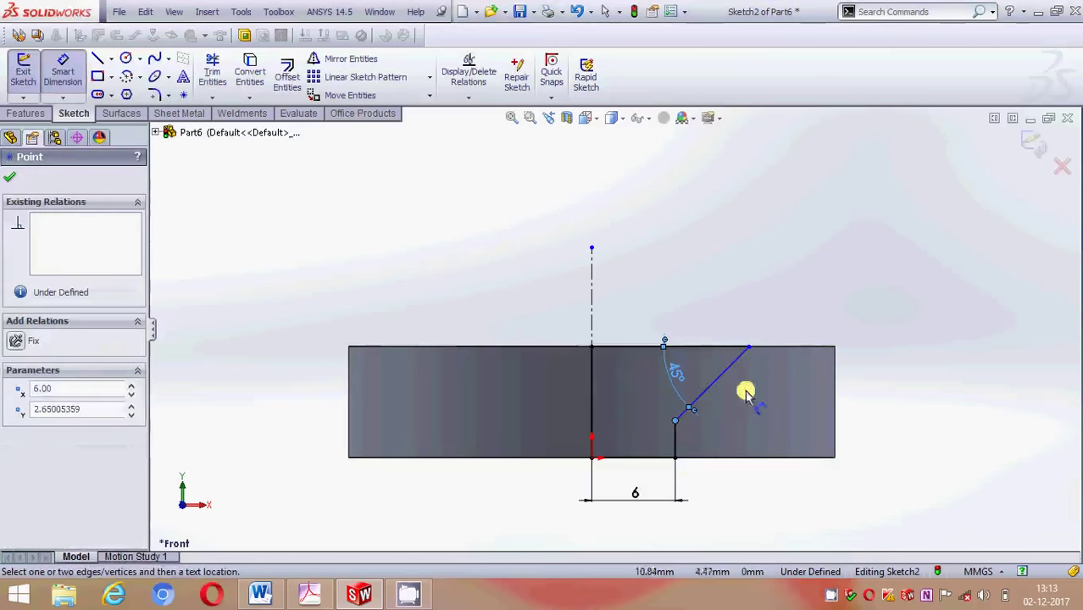
{"action": "left_click", "coordinate": [750, 347]}
{"action": "left_click", "coordinate": [921, 404]}
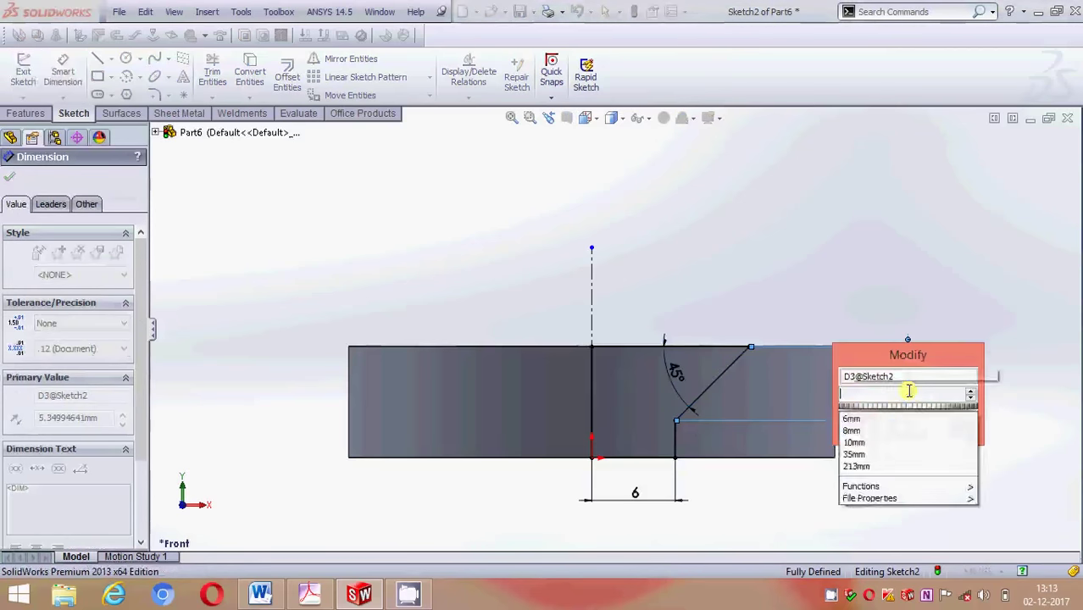
{"action": "type", "text": "6"}
{"action": "key", "text": "Return"}
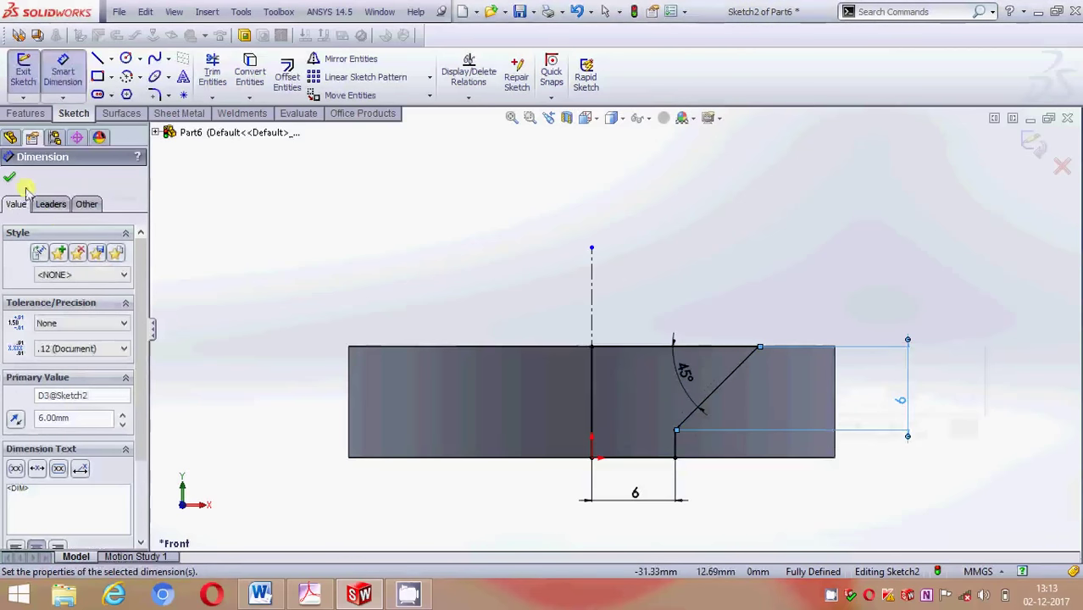
{"action": "left_click", "coordinate": [14, 180]}
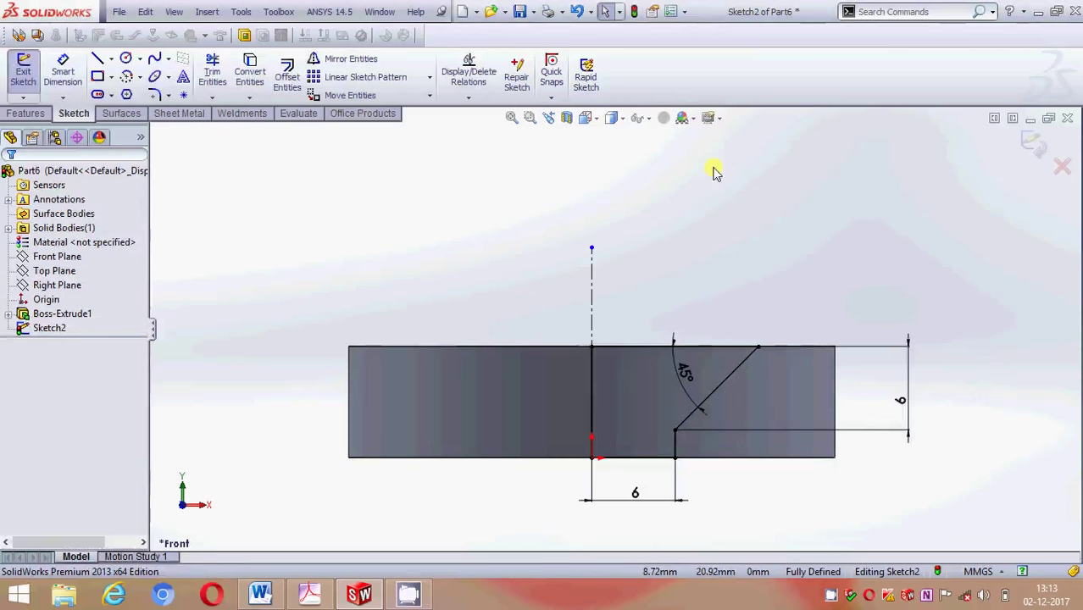
Revolve-cut the profile about the centreline to bore the countersunk hole, then bring up Capture.pdf
{"action": "left_click", "coordinate": [30, 113]}
{"action": "left_click", "coordinate": [309, 80]}
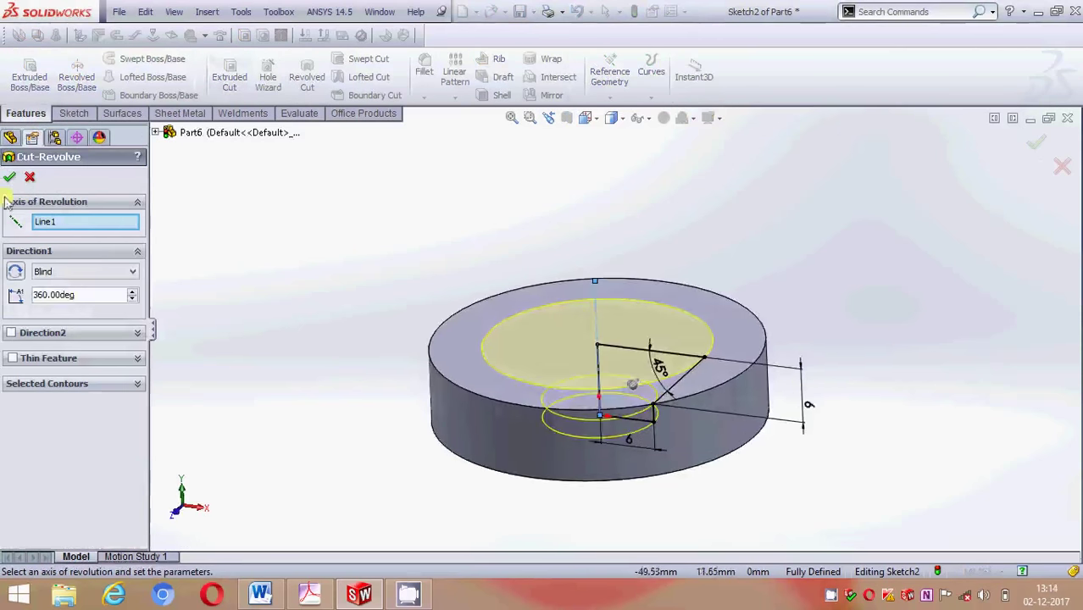
{"action": "left_click", "coordinate": [9, 177]}
{"action": "left_click", "coordinate": [743, 227]}
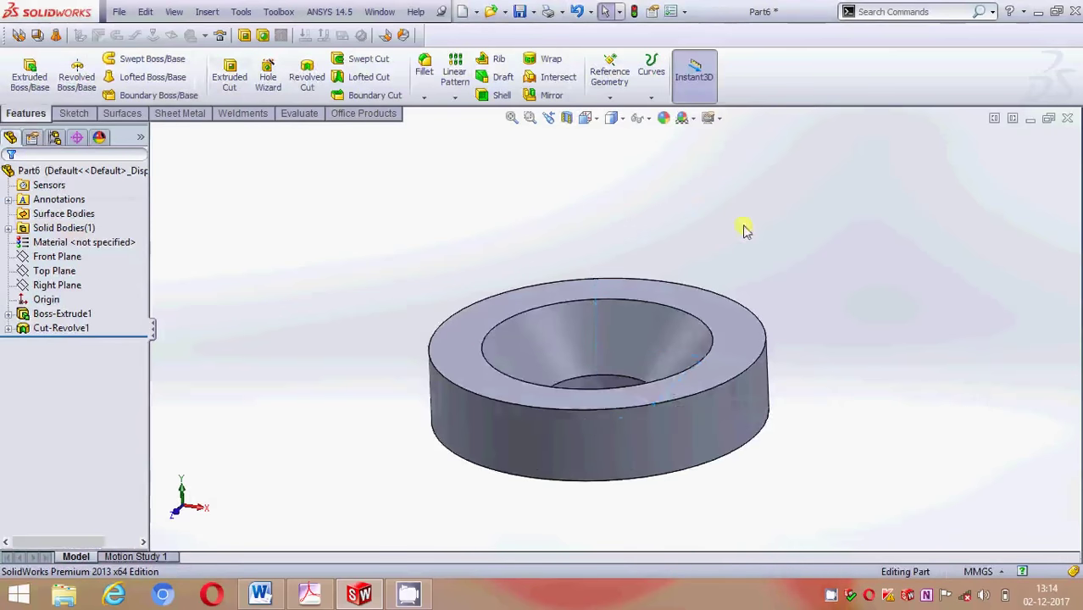
{"action": "middle_click_drag", "start_coordinate": [744, 229], "coordinate": [703, 259]}
{"action": "left_click", "coordinate": [308, 594]}
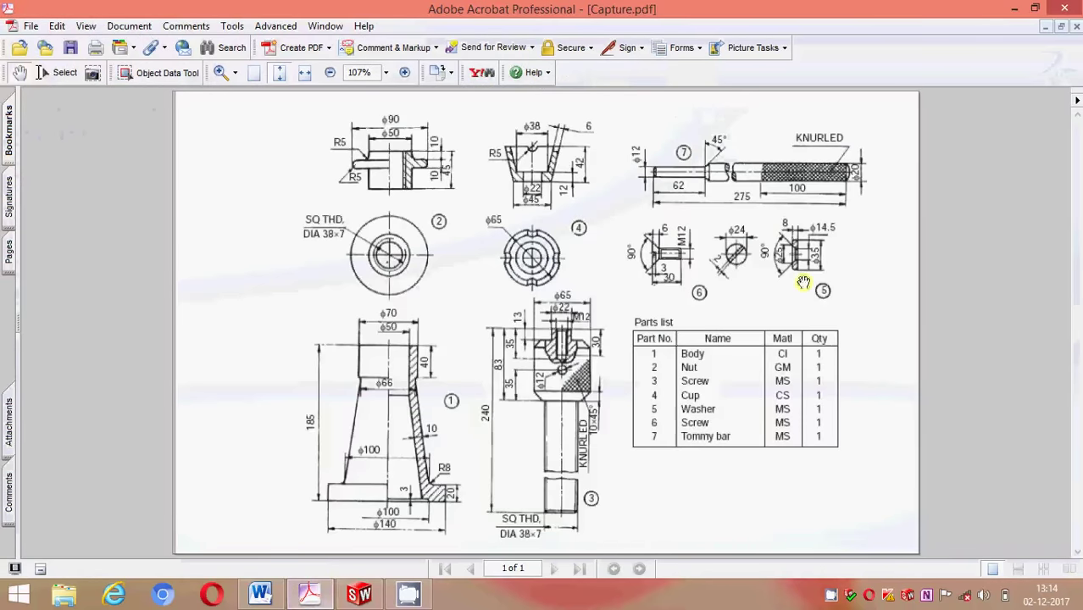
Save the current part as washer.SLDPRT
{"action": "left_click", "coordinate": [357, 594]}
{"action": "key", "text": "ctrl+s"}
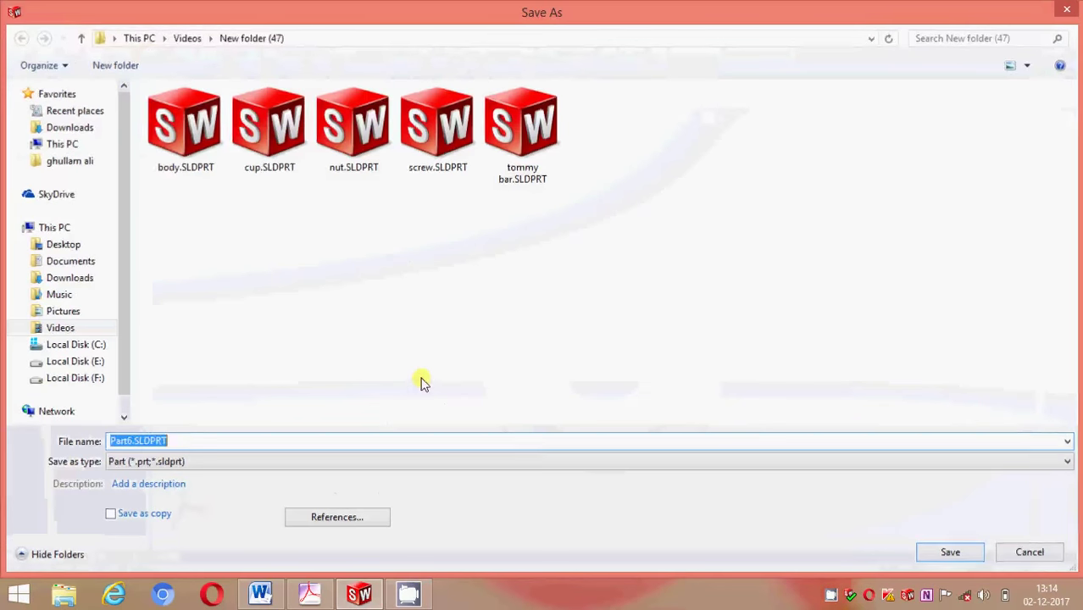
{"action": "key", "text": "BackSpace"}
{"action": "type", "text": "wash"}
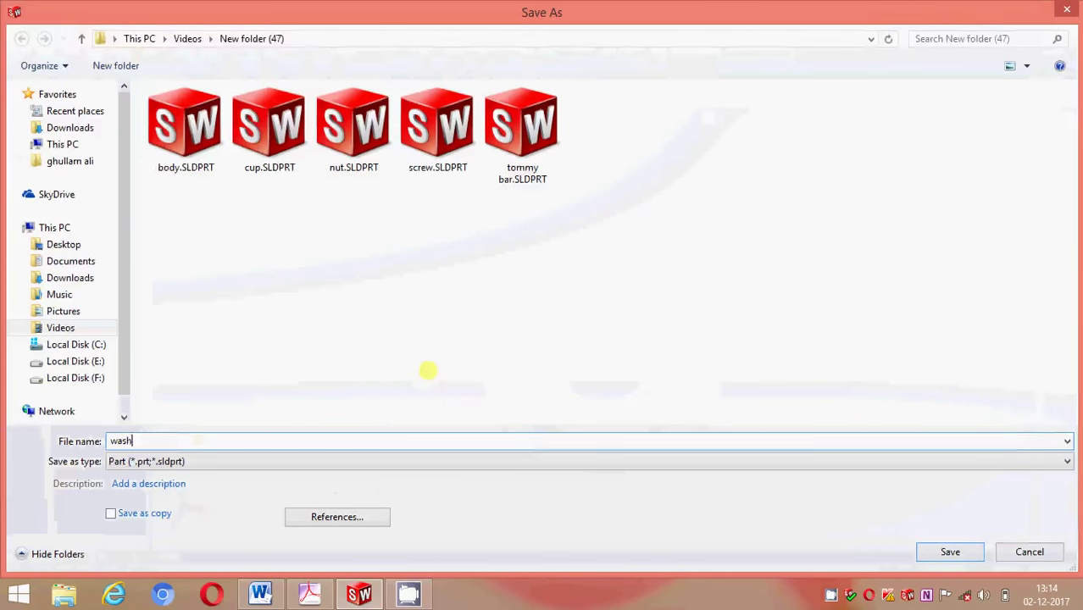
{"action": "type", "text": "er"}
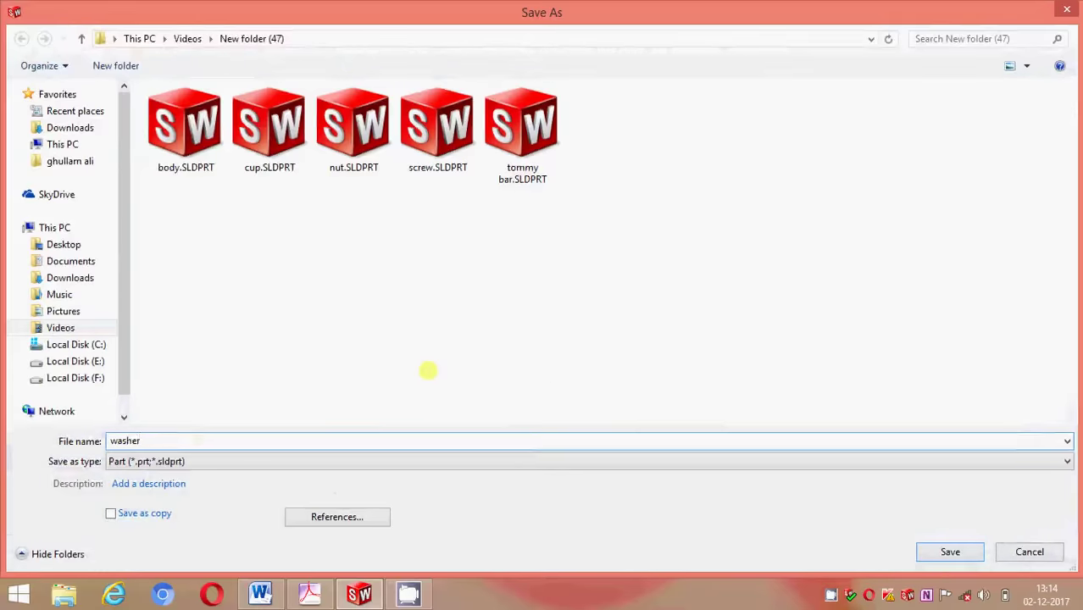
{"action": "key", "text": "Return"}
Create a new part document using MMGS (millimetre-gram-second) units
{"action": "key", "text": "ctrl+n"}
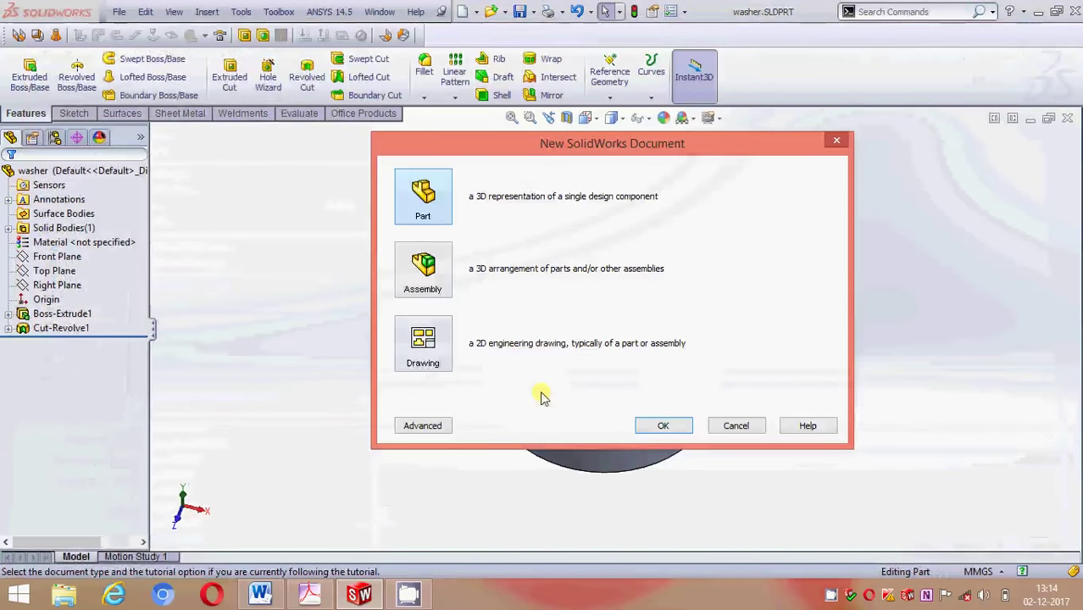
{"action": "left_click", "coordinate": [669, 426]}
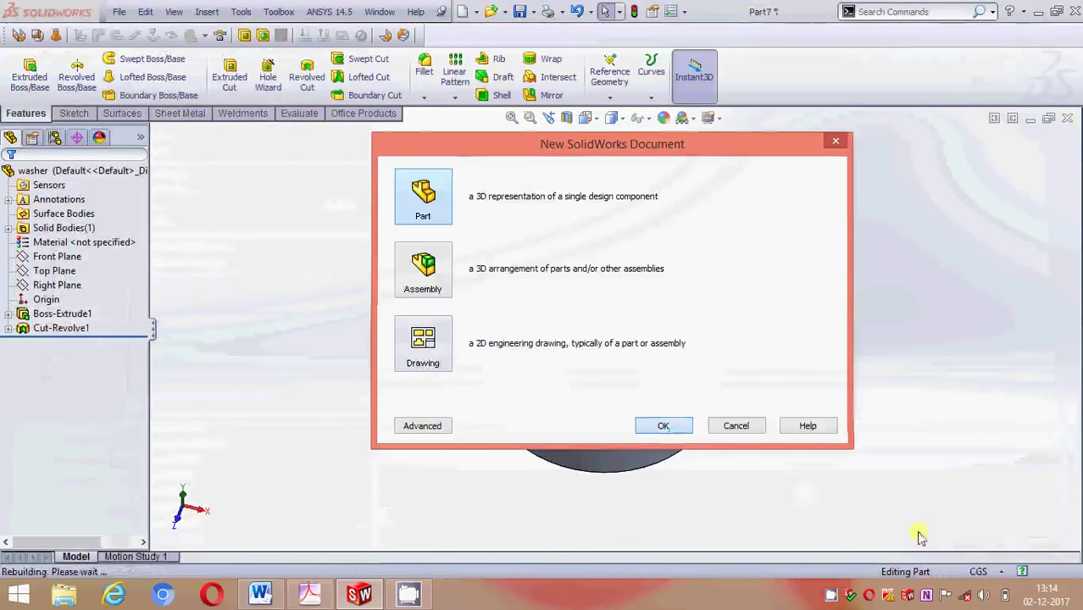
{"action": "left_click", "coordinate": [979, 572]}
{"action": "left_click", "coordinate": [933, 511]}
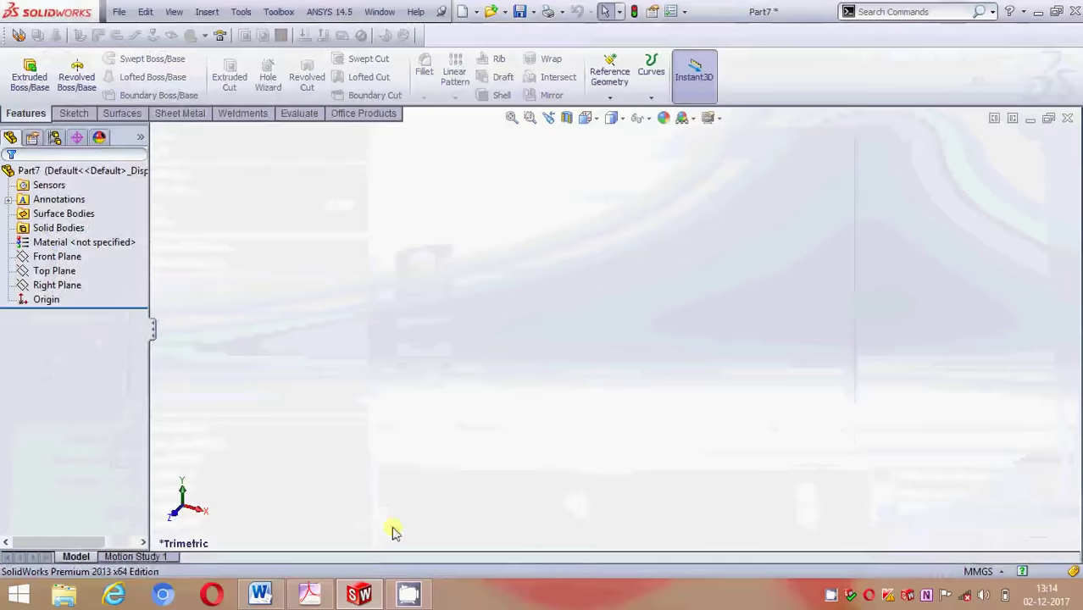
Check the screw jack reference drawing in Acrobat, then return to the new part
{"action": "left_click", "coordinate": [298, 596]}
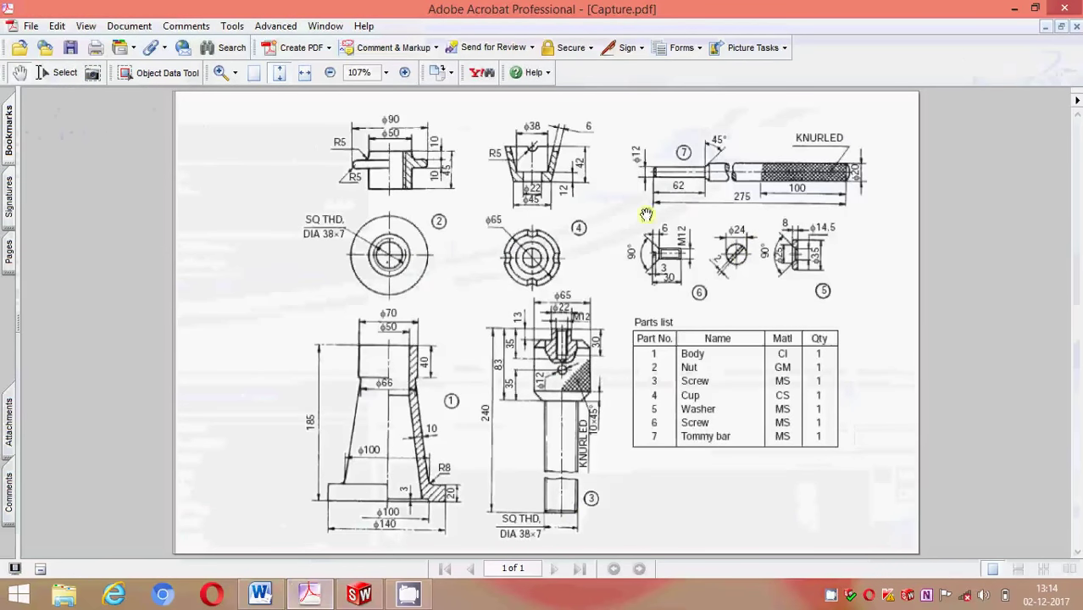
{"action": "left_click", "coordinate": [359, 594]}
{"action": "left_click", "coordinate": [56, 271]}
Start a sketch on the Front Plane and draw a vertical centreline up from the origin
{"action": "left_click", "coordinate": [56, 256]}
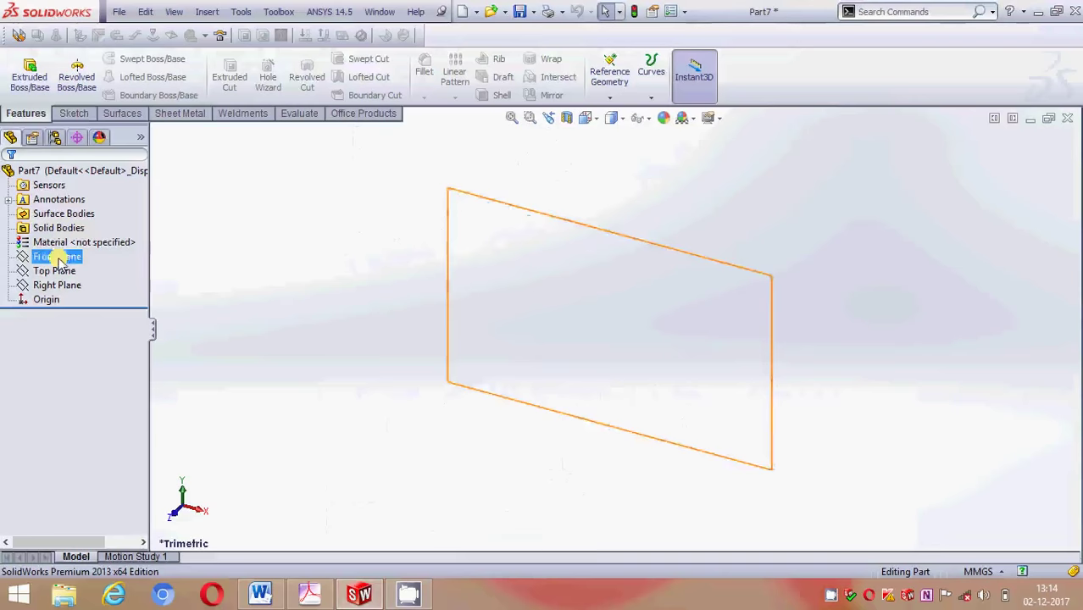
{"action": "left_click", "coordinate": [69, 235]}
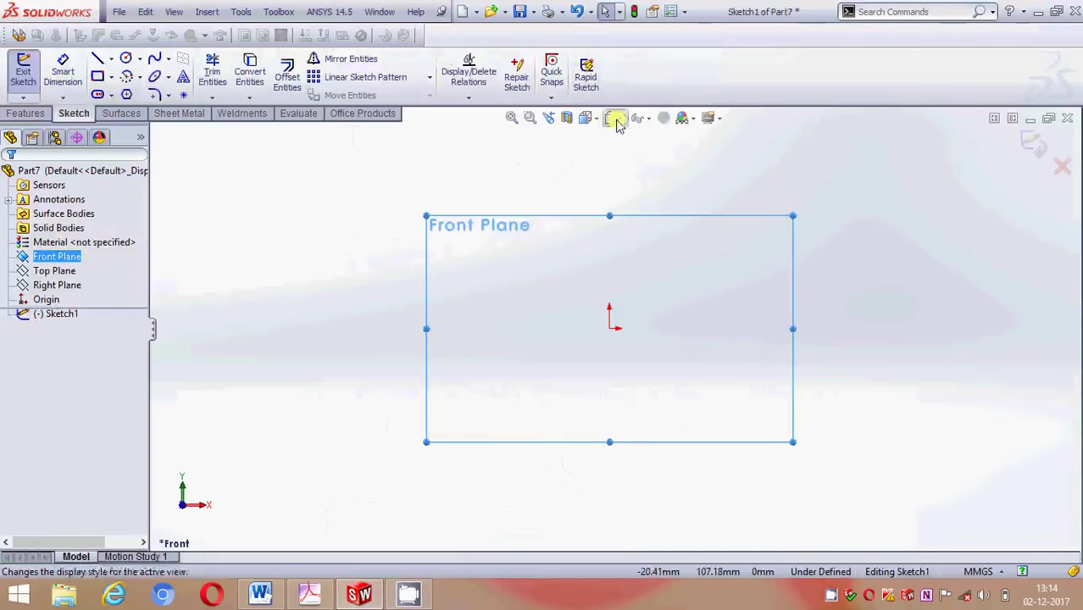
{"action": "left_click", "coordinate": [111, 59]}
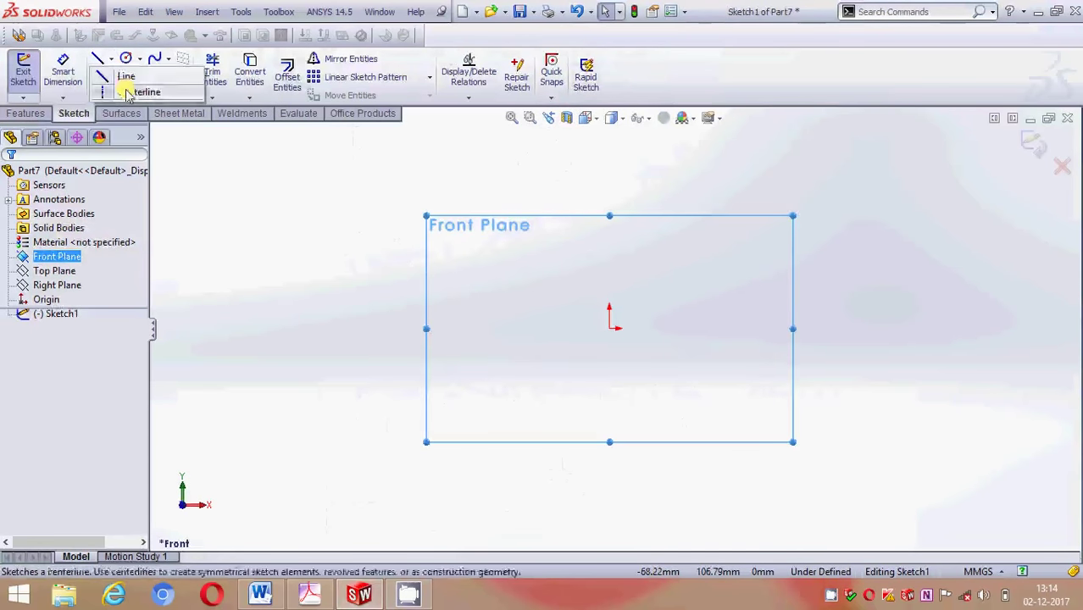
{"action": "left_click", "coordinate": [138, 92]}
{"action": "left_click", "coordinate": [609, 327]}
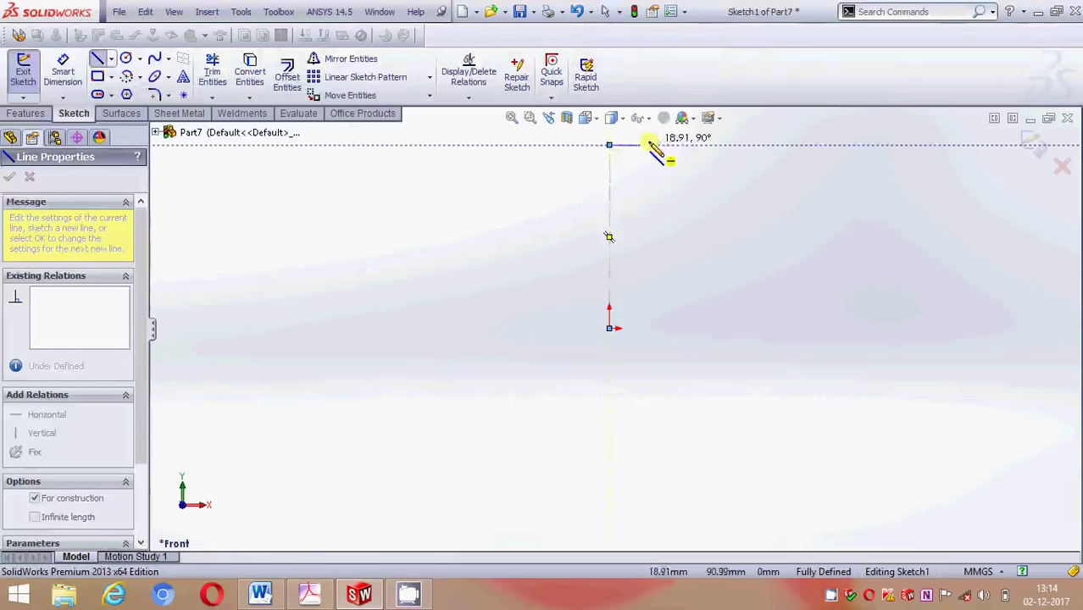
{"action": "left_click", "coordinate": [609, 142]}
{"action": "key", "text": "Escape"}
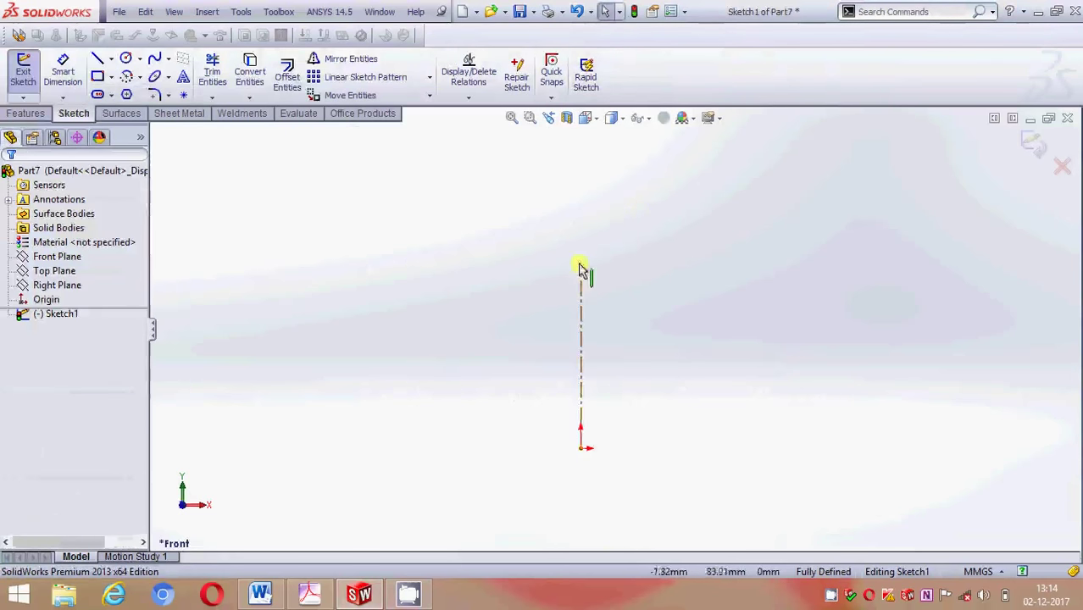
{"action": "left_click_drag", "start_coordinate": [584, 266], "coordinate": [582, 208]}
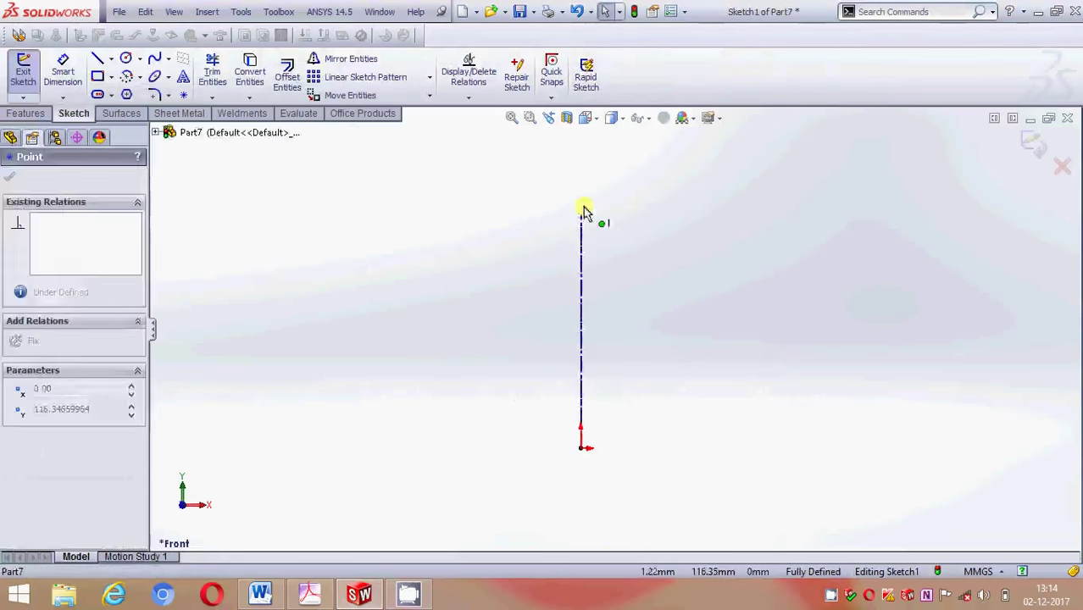
{"action": "left_click", "coordinate": [657, 299]}
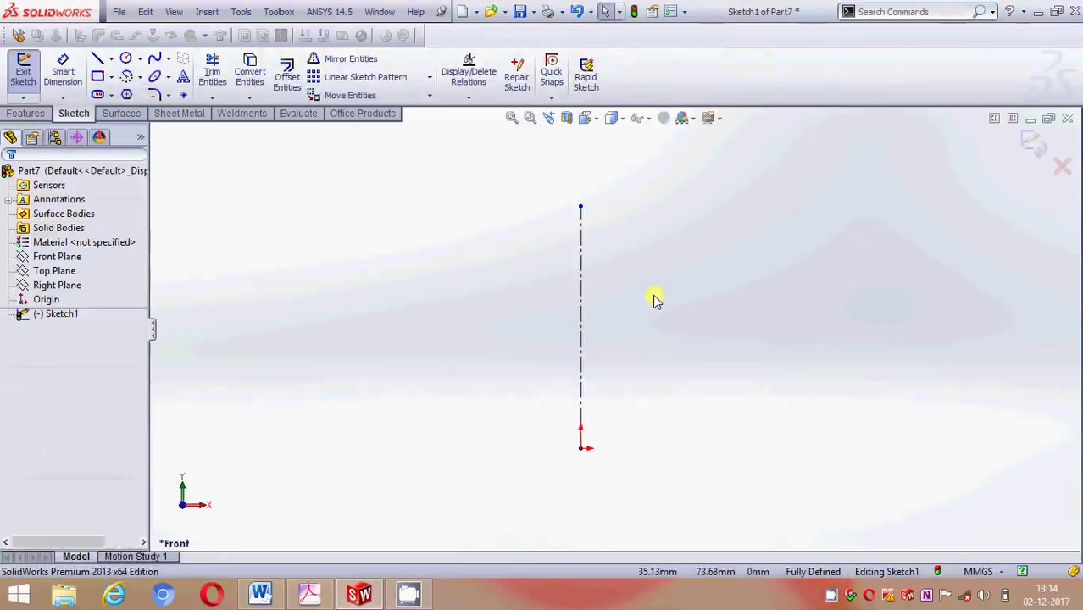
Draw a closed line profile from the origin with a sloped countersink edge beside the centreline
{"action": "left_click", "coordinate": [98, 59]}
{"action": "left_click", "coordinate": [581, 448]}
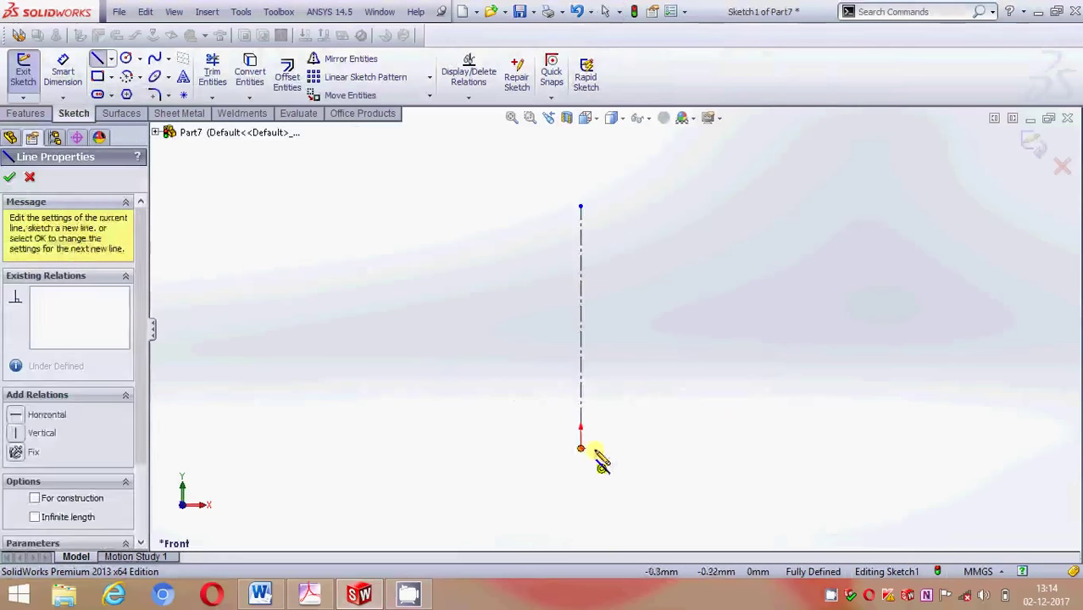
{"action": "left_click", "coordinate": [626, 448]}
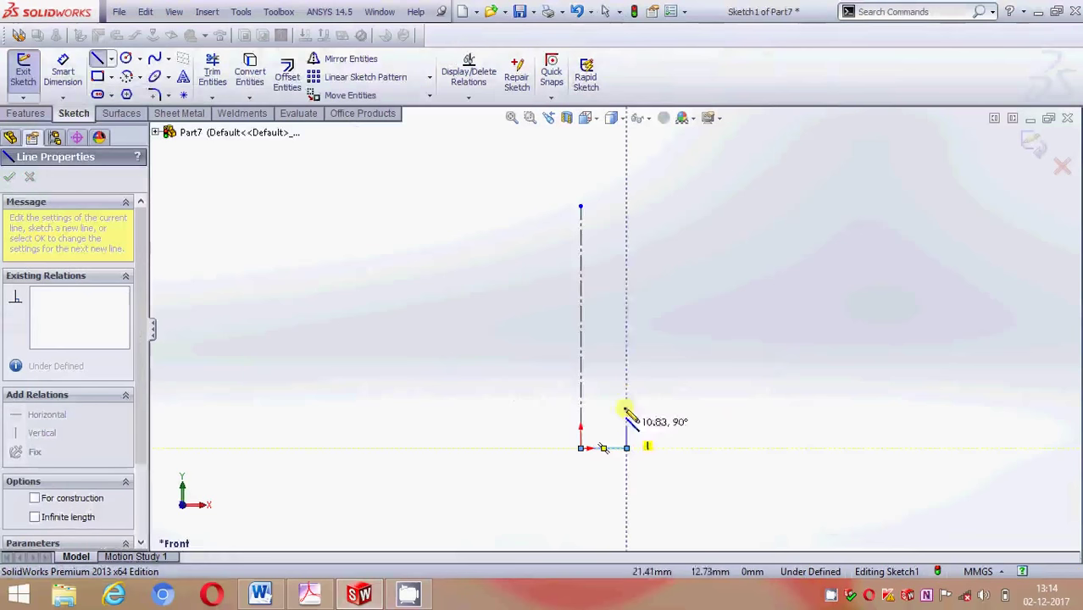
{"action": "left_click", "coordinate": [626, 329]}
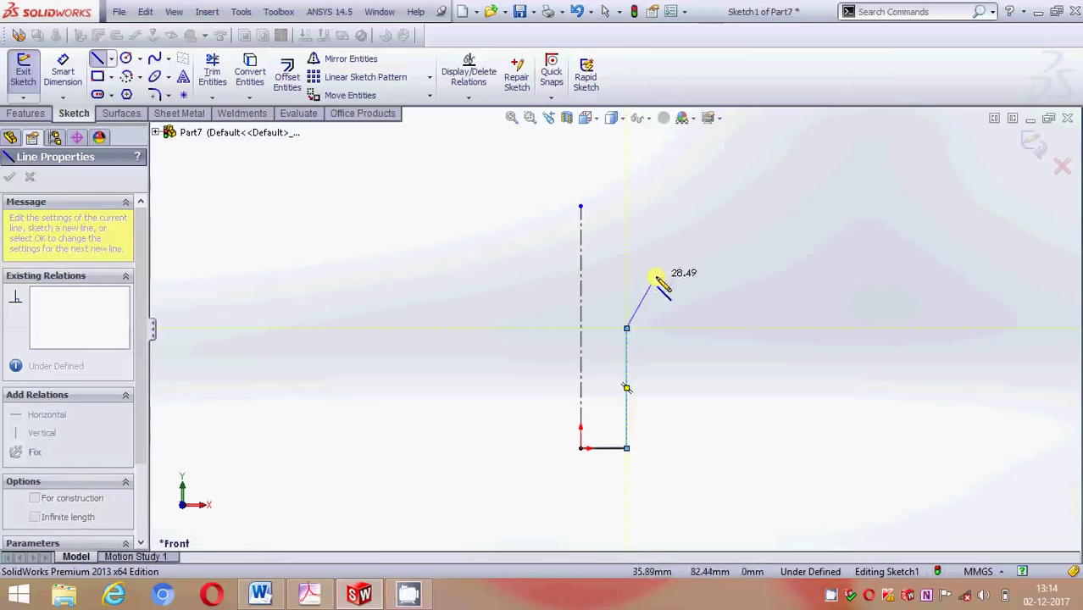
{"action": "left_click", "coordinate": [656, 278]}
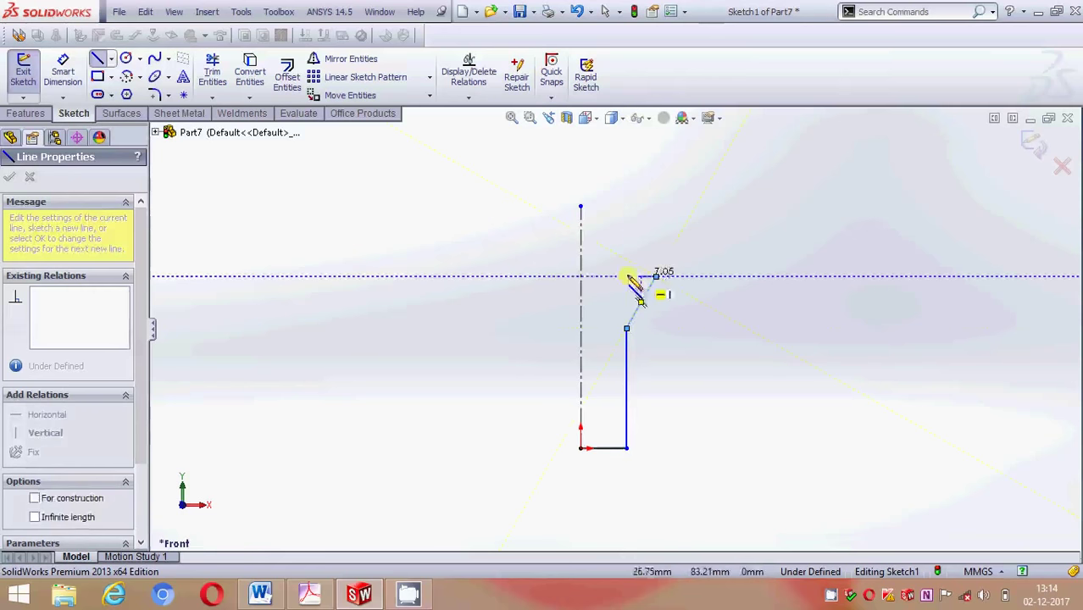
{"action": "left_click", "coordinate": [581, 278]}
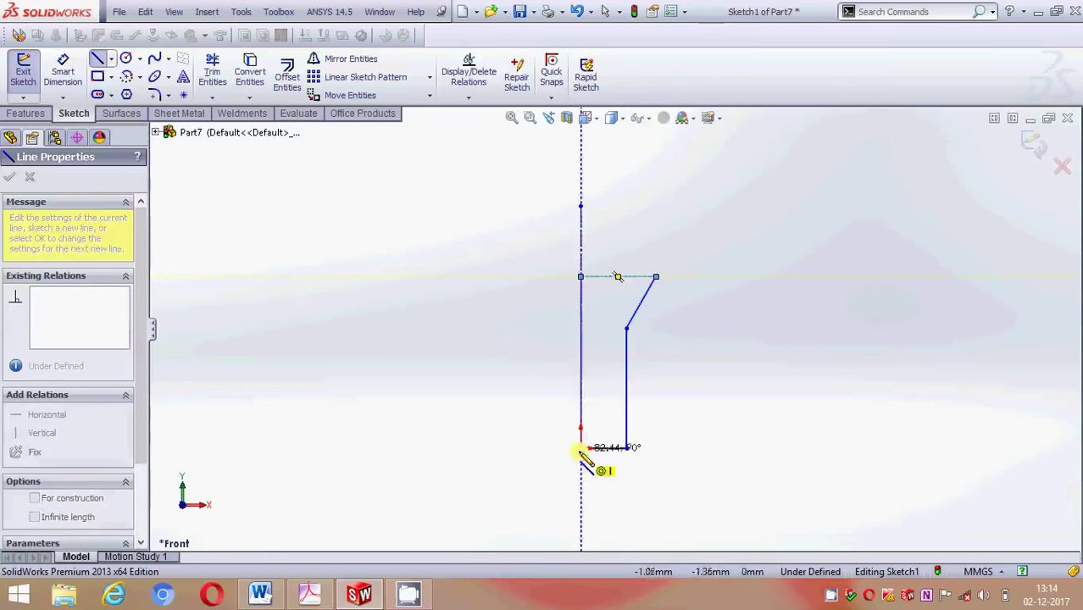
{"action": "left_click", "coordinate": [581, 448]}
Dimension the profile's bottom edge to 6 mm and its outer vertical edge to 24 mm
{"action": "key", "text": "Escape"}
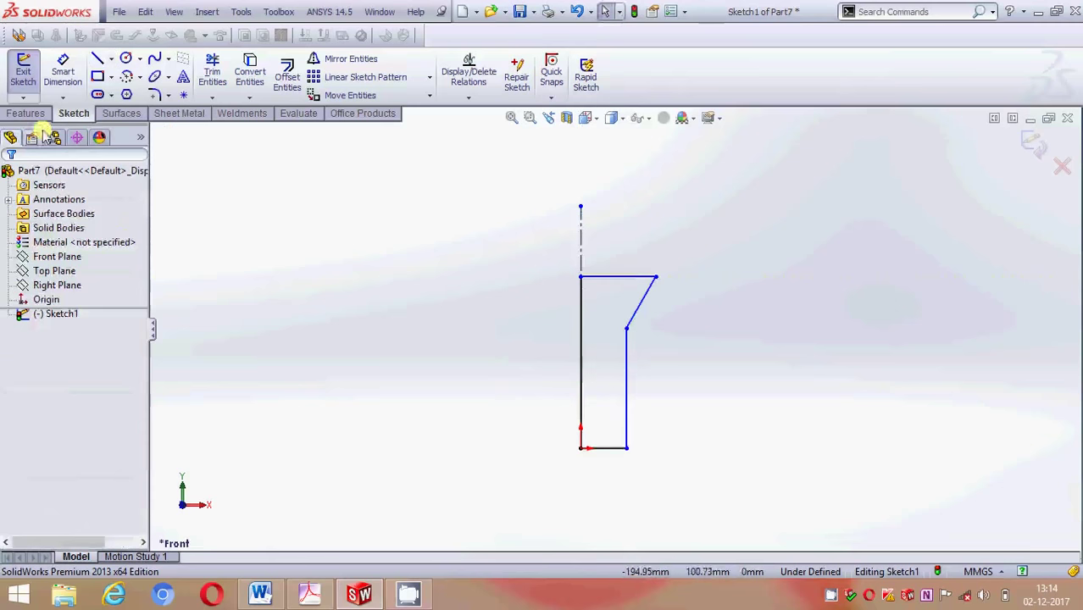
{"action": "left_click", "coordinate": [67, 78]}
{"action": "left_click", "coordinate": [616, 455]}
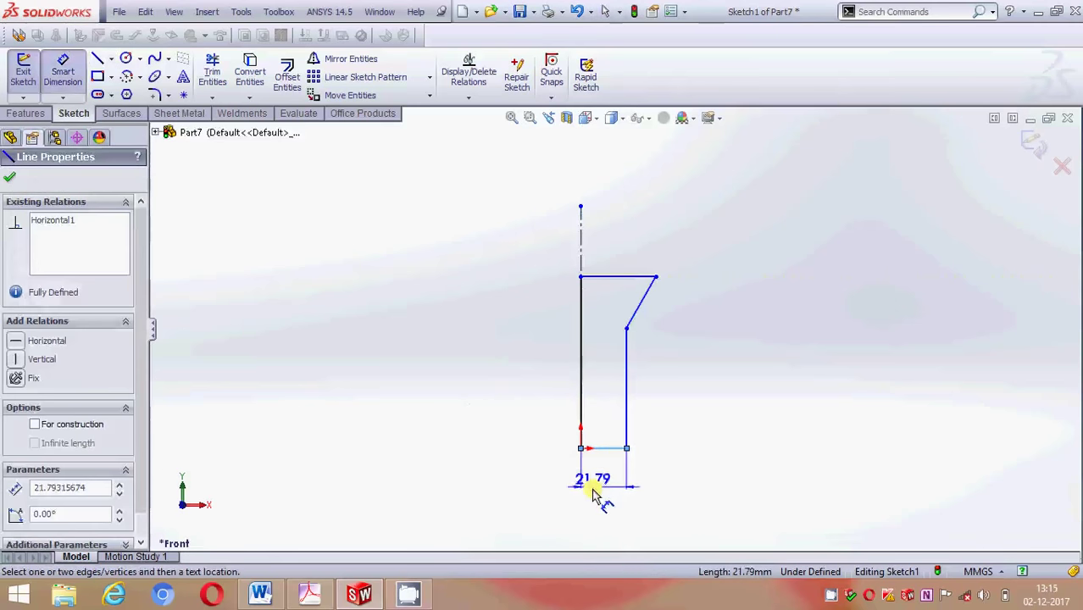
{"action": "left_click", "coordinate": [593, 502]}
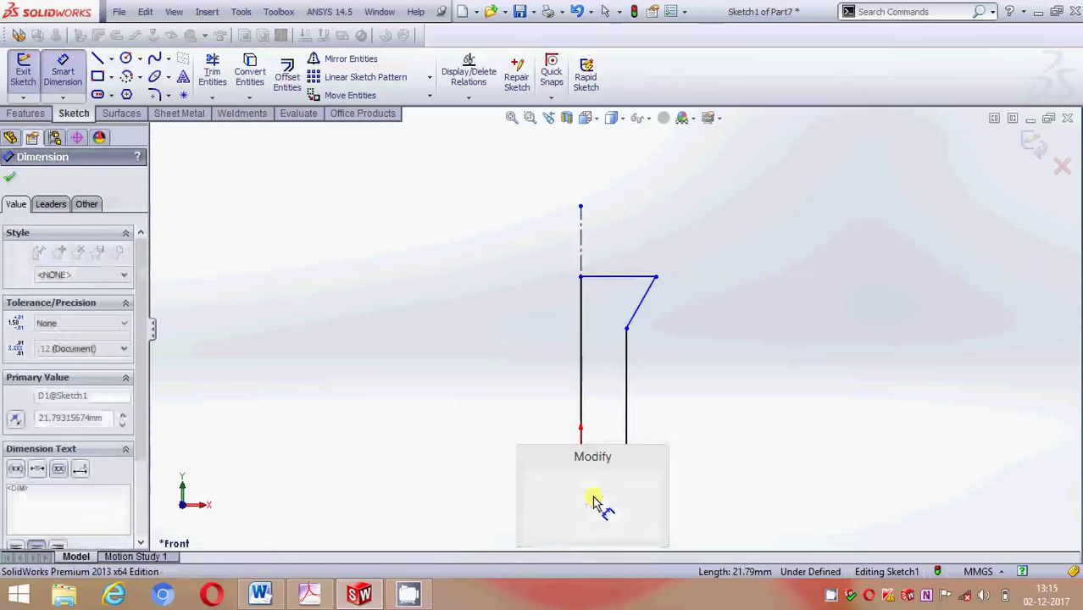
{"action": "type", "text": "6"}
{"action": "key", "text": "Return"}
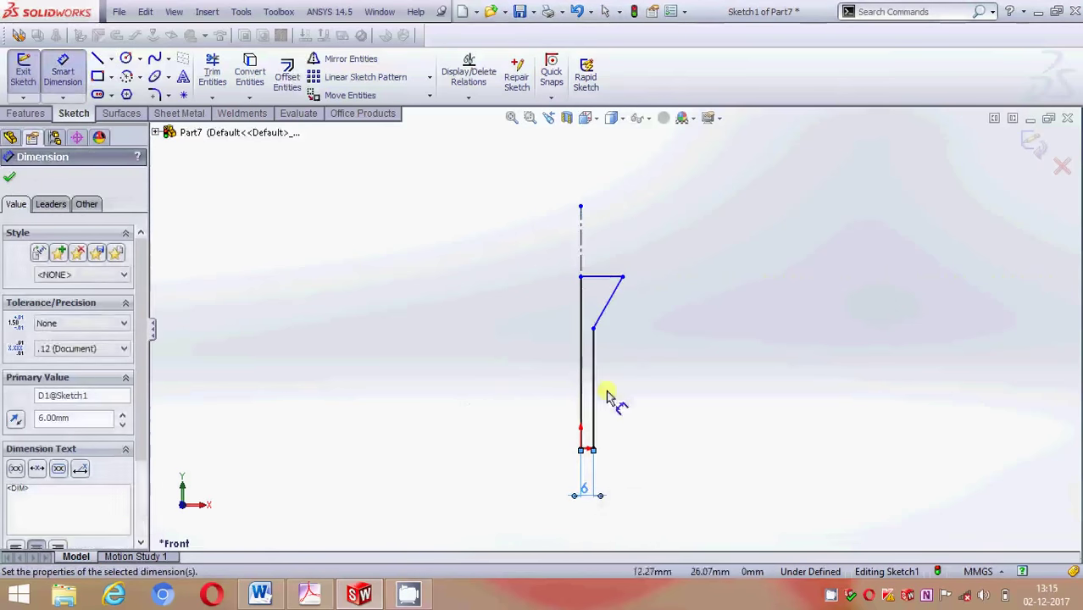
{"action": "left_click", "coordinate": [595, 400]}
{"action": "left_click", "coordinate": [684, 411]}
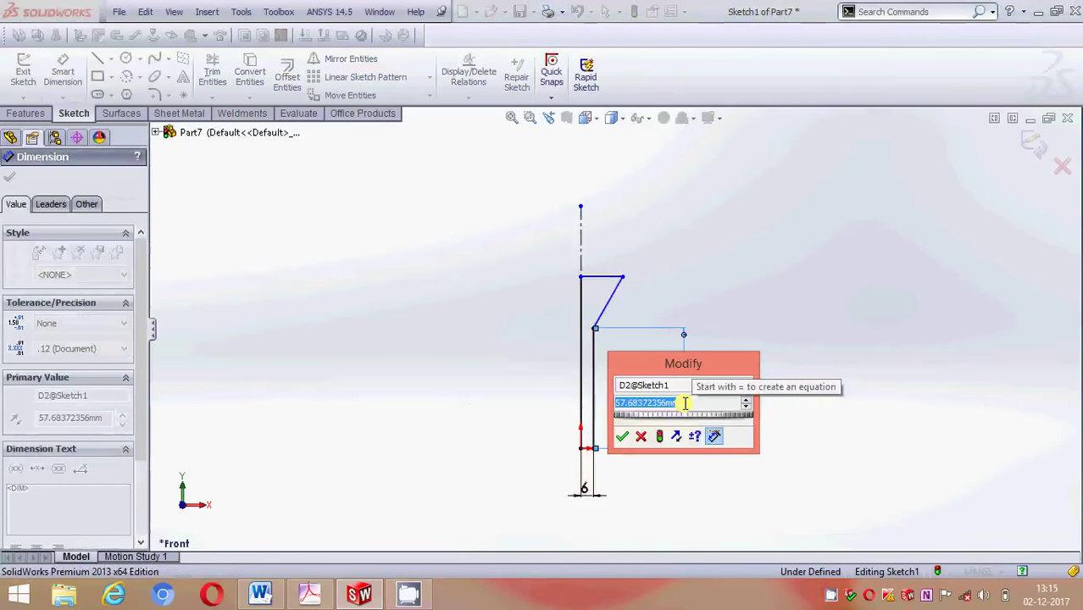
{"action": "type", "text": "2"}
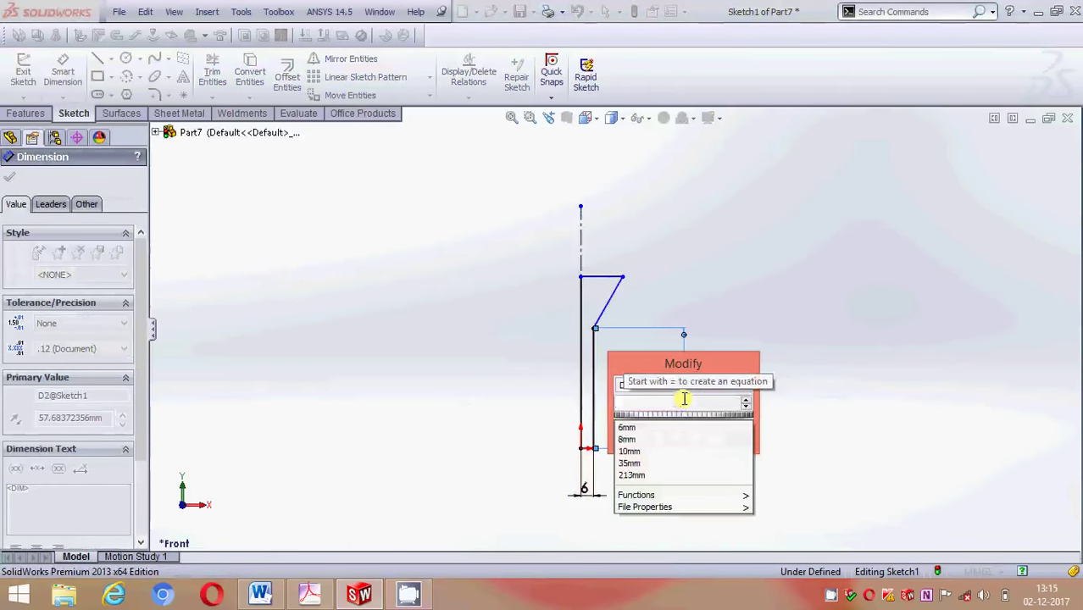
{"action": "key", "text": "Return"}
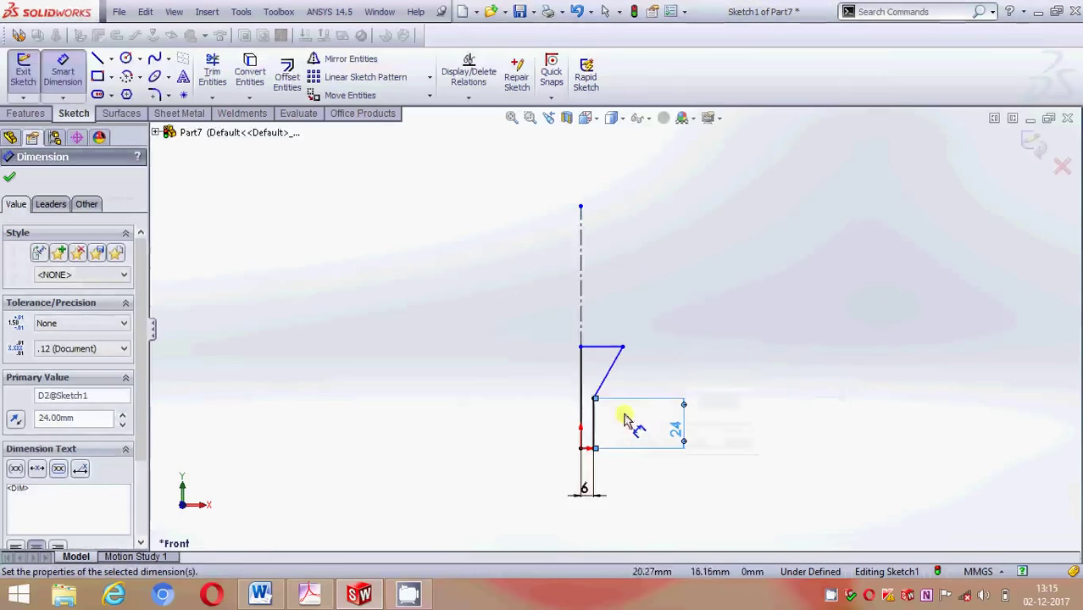
Set the head thickness to 6 mm up to the top of the slanted line
{"action": "scroll", "coordinate": [605, 369], "scroll_direction": "down", "scroll_amount": 2}
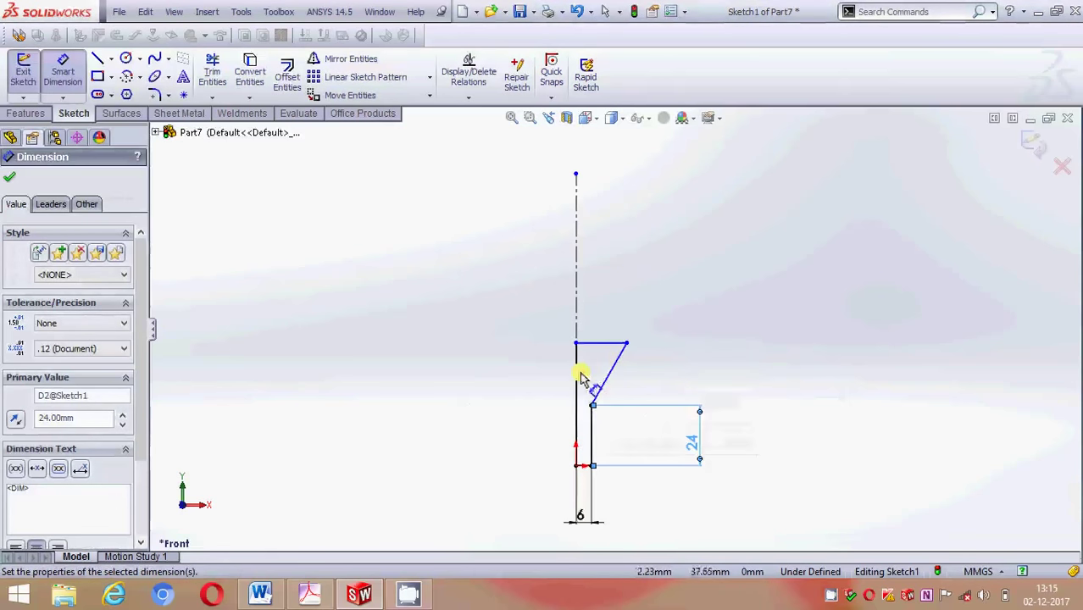
{"action": "left_click", "coordinate": [591, 411]}
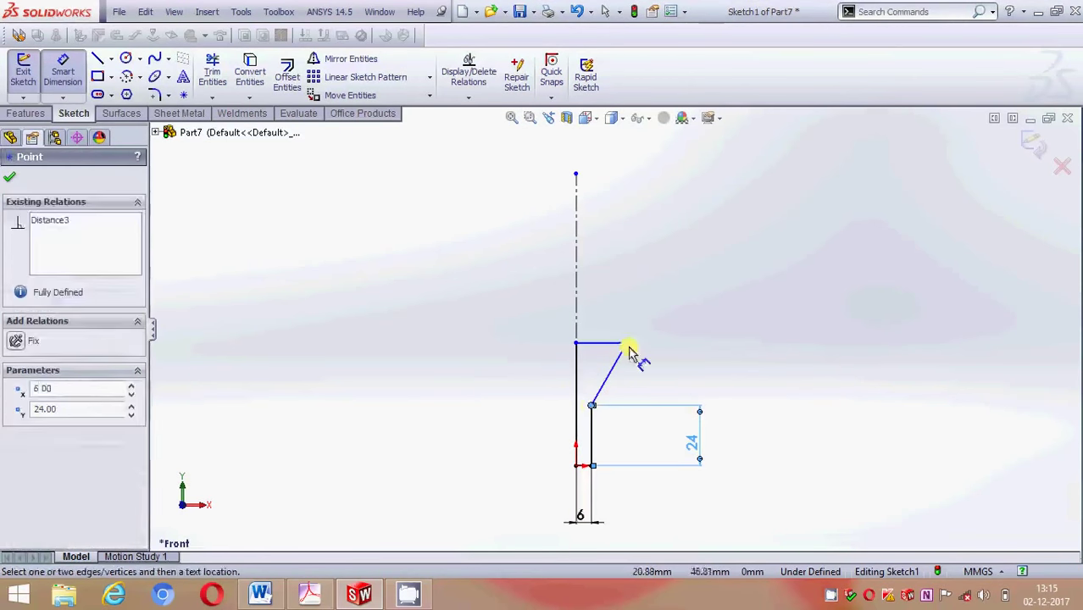
{"action": "left_click", "coordinate": [628, 345]}
{"action": "left_click", "coordinate": [766, 384]}
{"action": "type", "text": "6"}
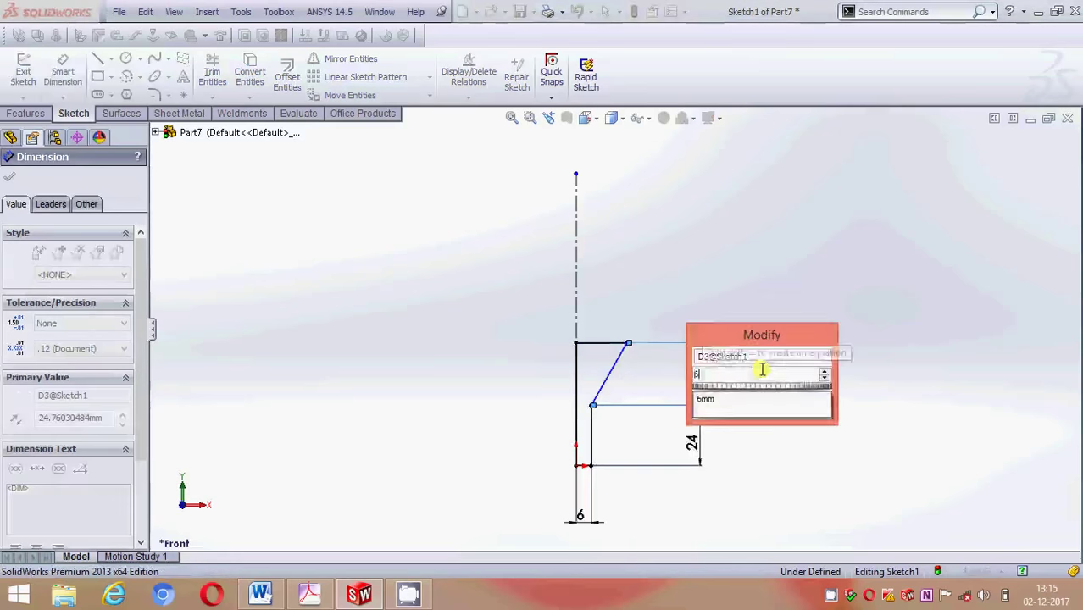
{"action": "key", "text": "Return"}
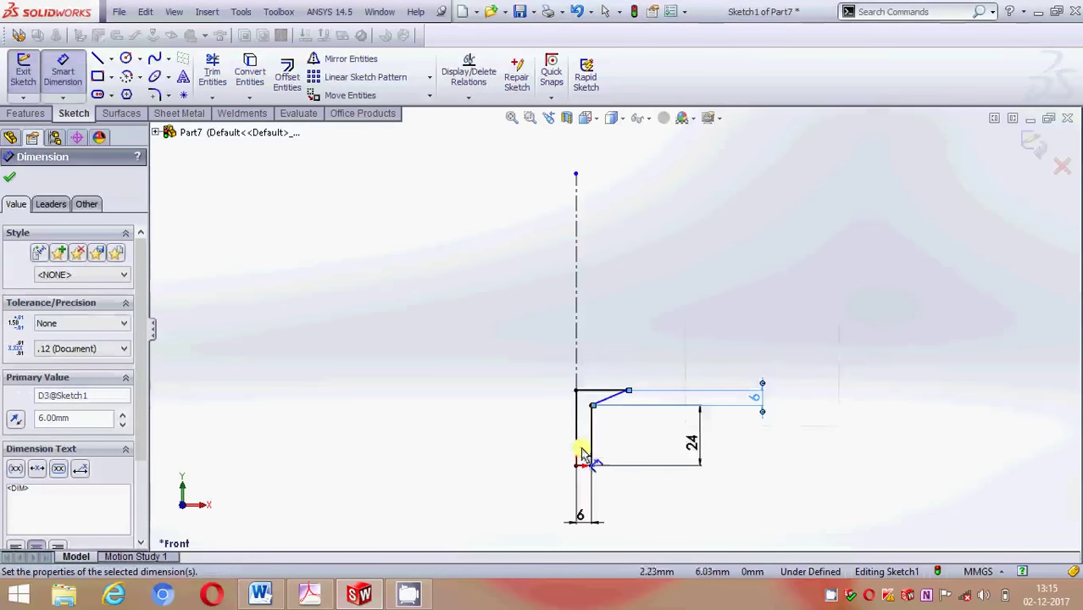
Dimension the slanted countersink edge at 45° to the vertical, fully defining the sketch
{"action": "scroll", "coordinate": [583, 454], "scroll_direction": "down", "scroll_amount": 3}
{"action": "left_click", "coordinate": [625, 362]}
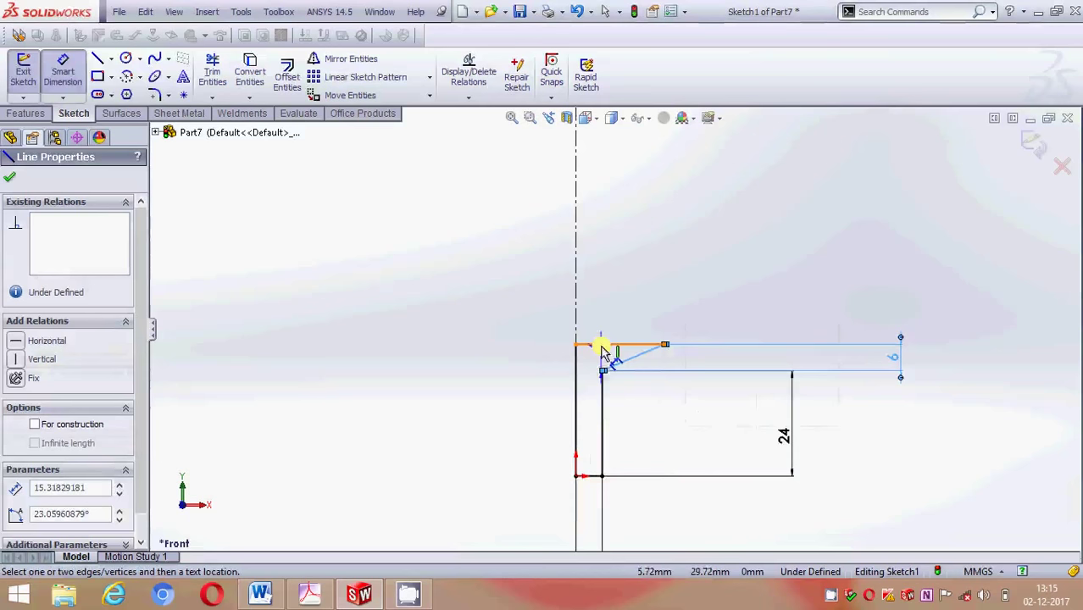
{"action": "left_click", "coordinate": [576, 358]}
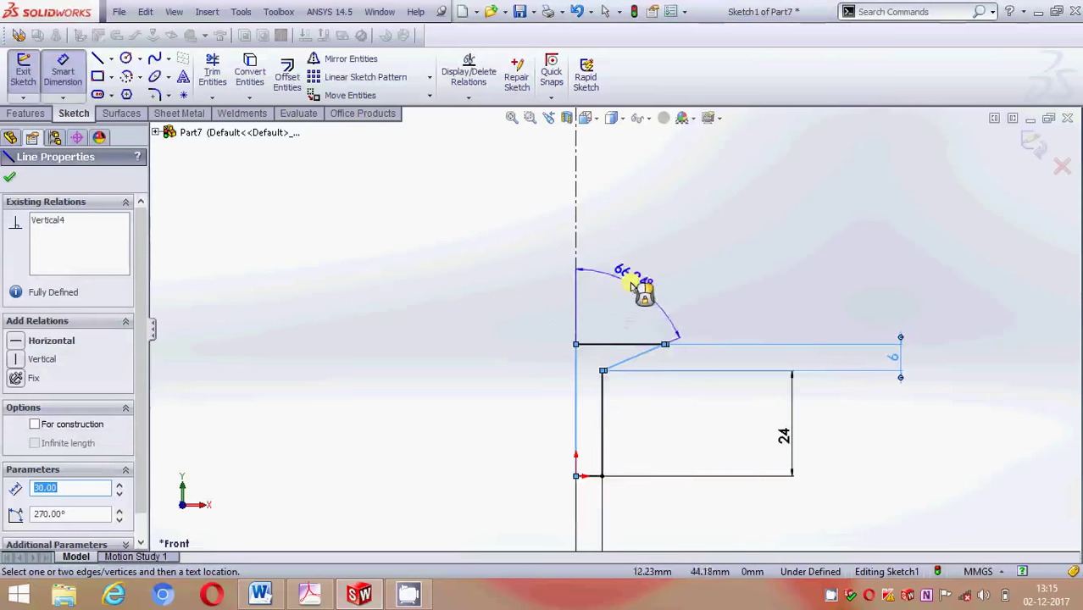
{"action": "left_click", "coordinate": [641, 286]}
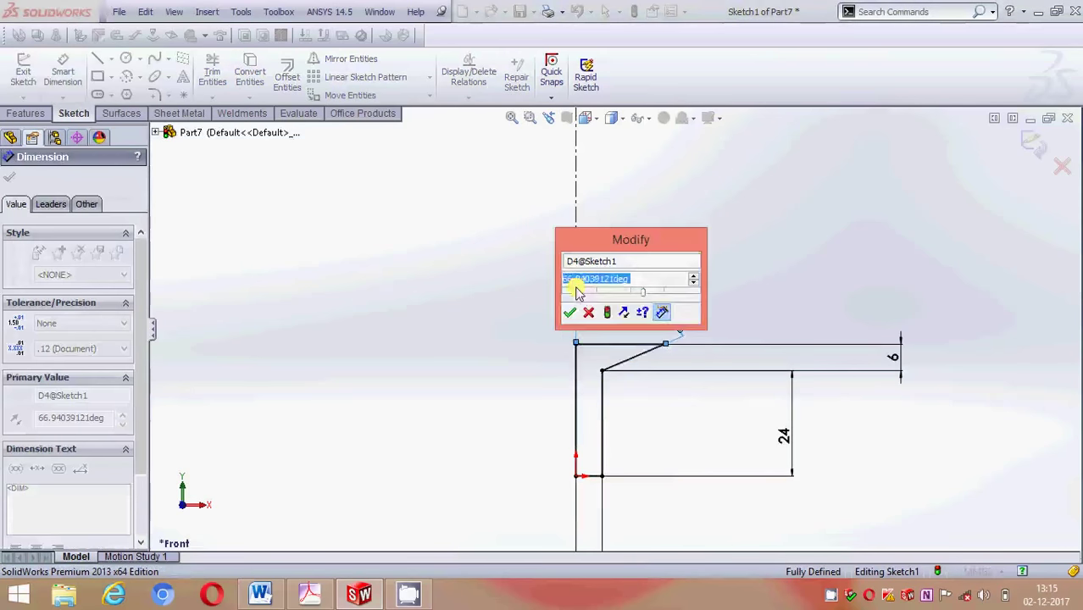
{"action": "type", "text": "45"}
{"action": "key", "text": "Return"}
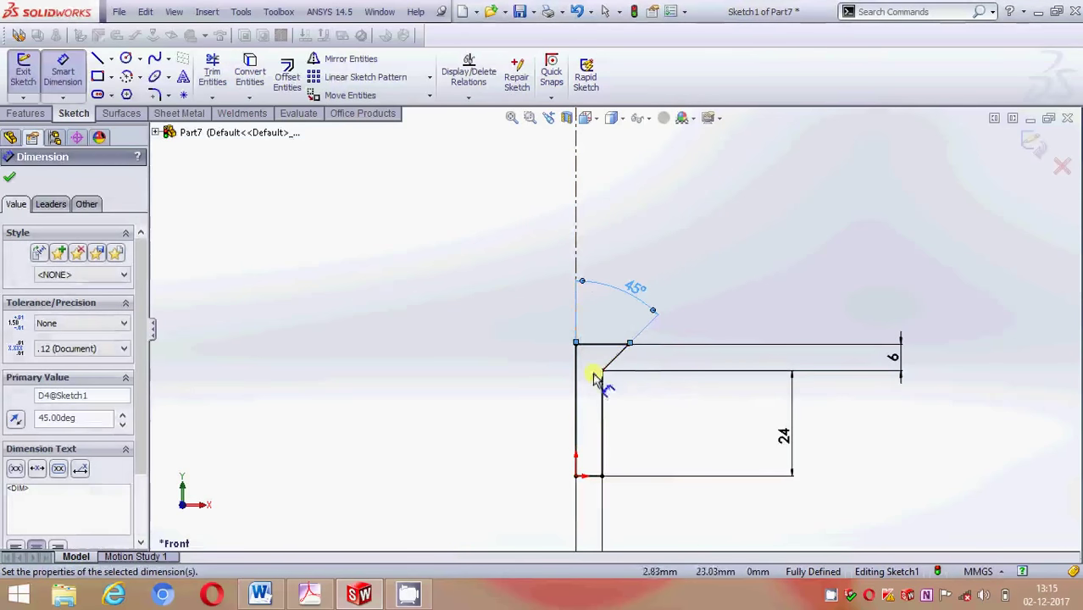
{"action": "left_click", "coordinate": [10, 176]}
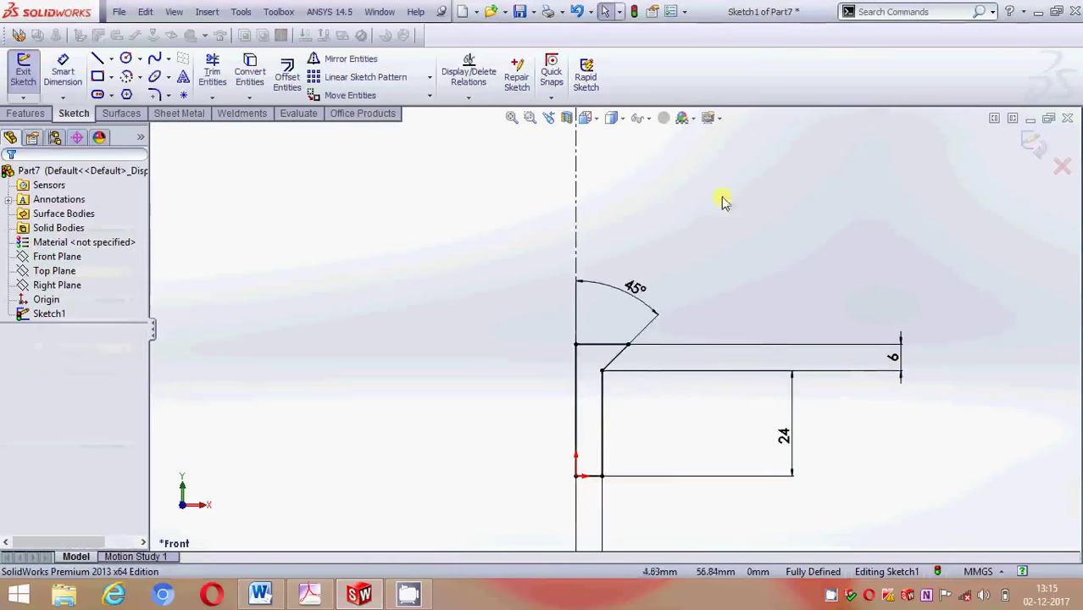
{"action": "scroll", "coordinate": [643, 430], "scroll_direction": "up", "scroll_amount": 2}
{"action": "scroll", "coordinate": [623, 467], "scroll_direction": "up", "scroll_amount": 3}
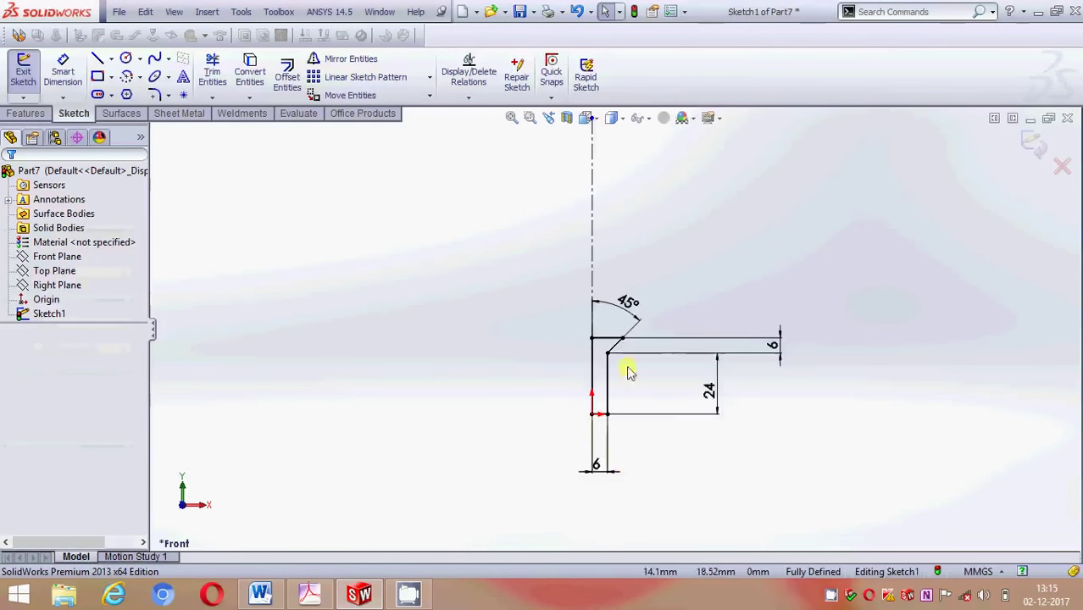
{"action": "scroll", "coordinate": [624, 368], "scroll_direction": "down", "scroll_amount": 2}
Revolve the sketch a full 360° about the centreline into a solid
{"action": "left_click", "coordinate": [28, 114]}
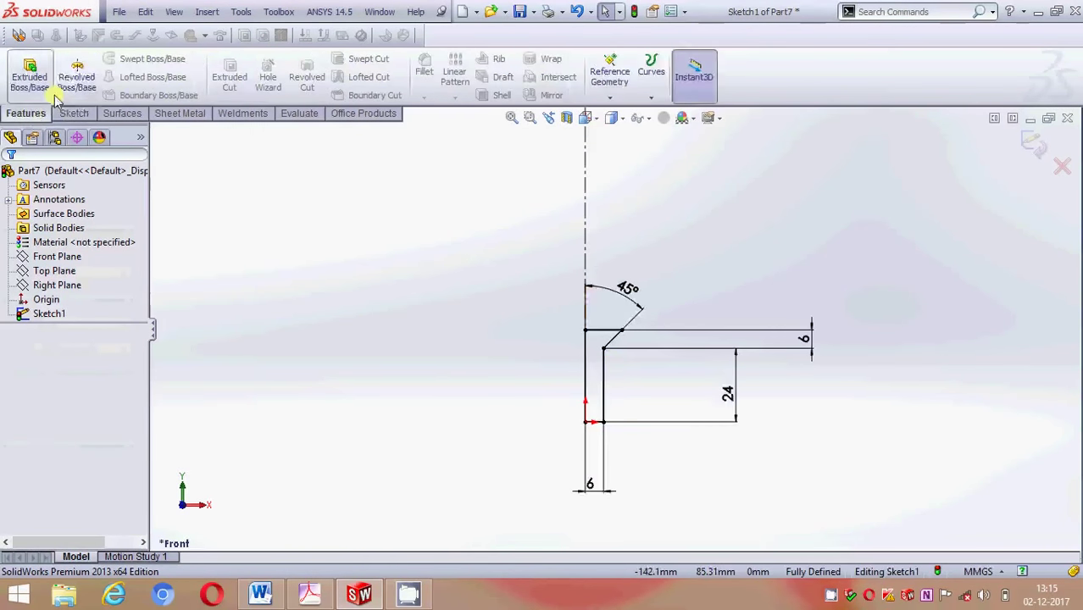
{"action": "left_click", "coordinate": [76, 75]}
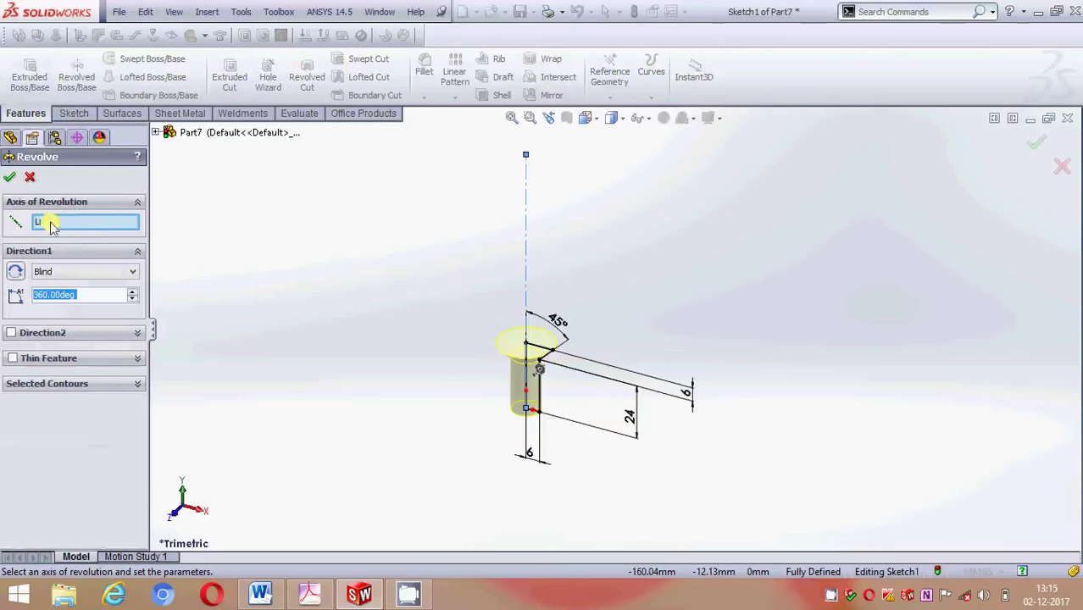
{"action": "left_click", "coordinate": [10, 176]}
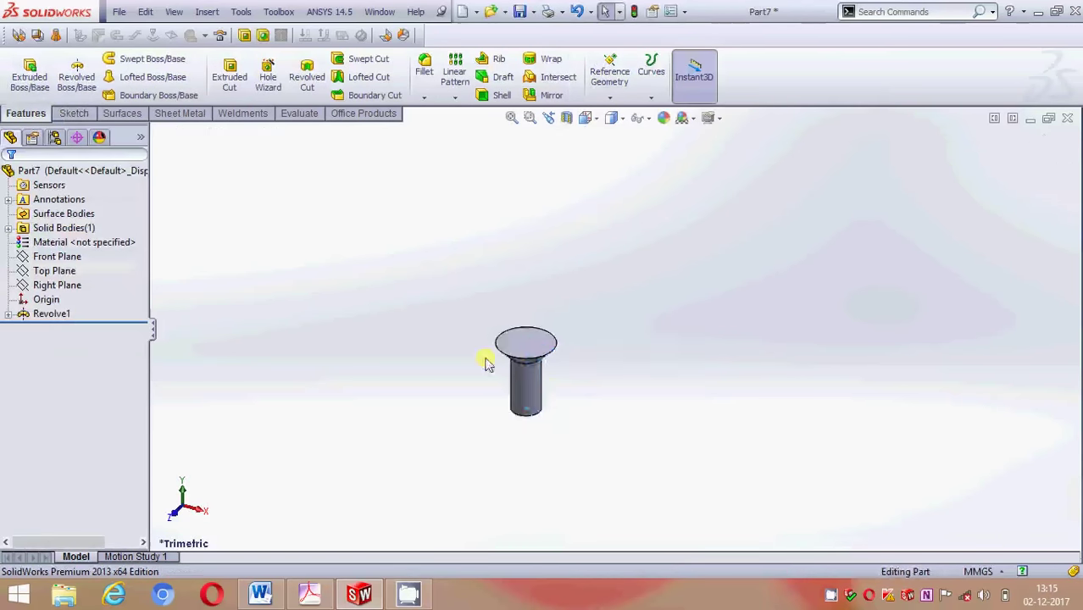
Turn on the Task Pane from the toolbar context menu
{"action": "scroll", "coordinate": [484, 358], "scroll_direction": "down", "scroll_amount": 2}
{"action": "right_click", "coordinate": [855, 573]}
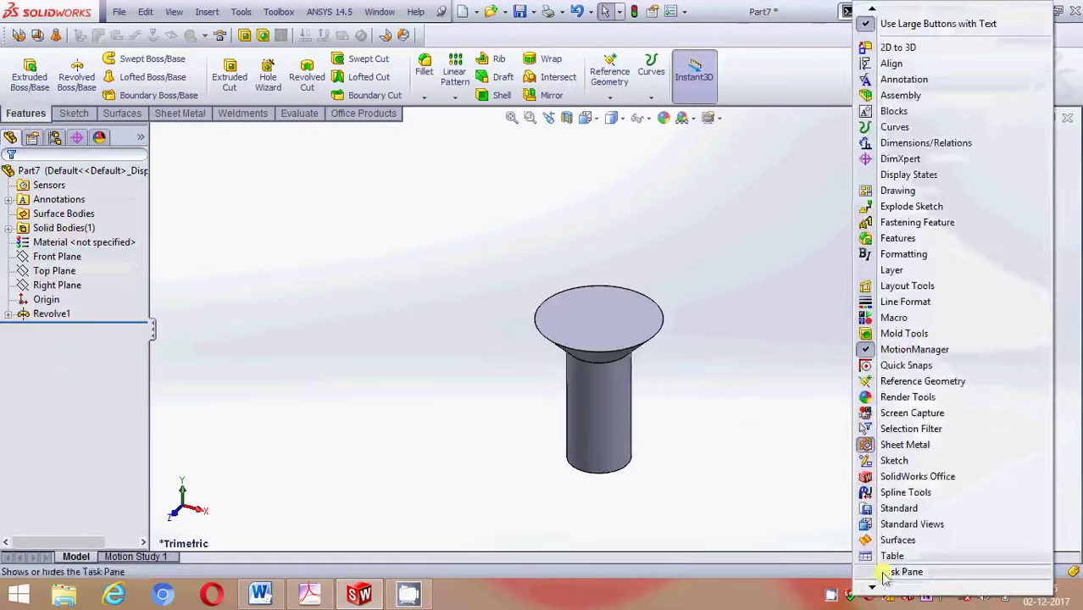
{"action": "left_click", "coordinate": [873, 569]}
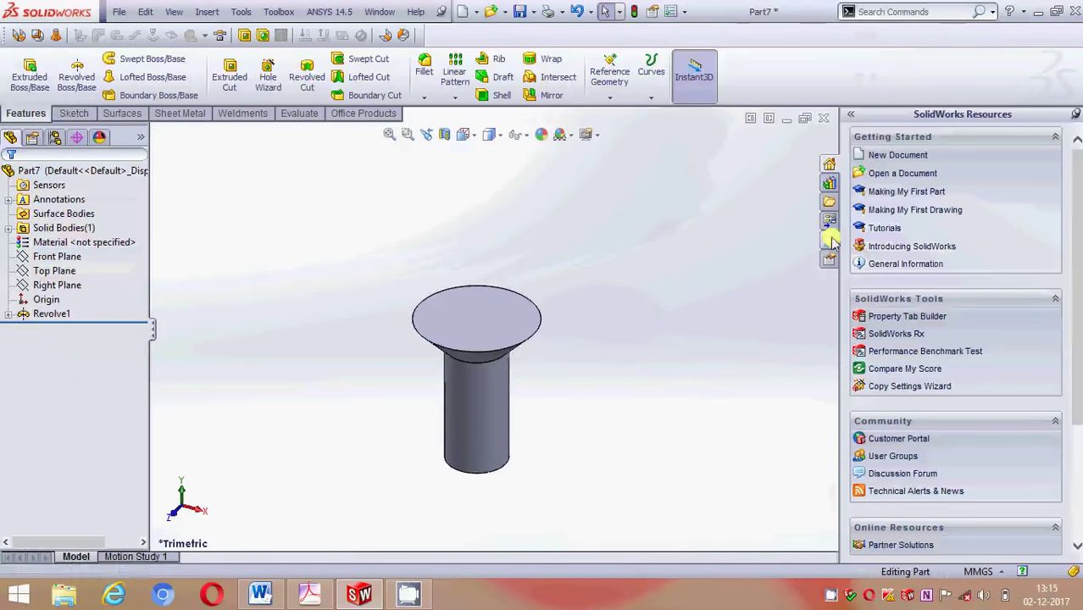
Apply the Miscellaneous > Pattern 'screw thread' appearance to the shank, then hide the Task Pane
{"action": "left_click", "coordinate": [863, 191]}
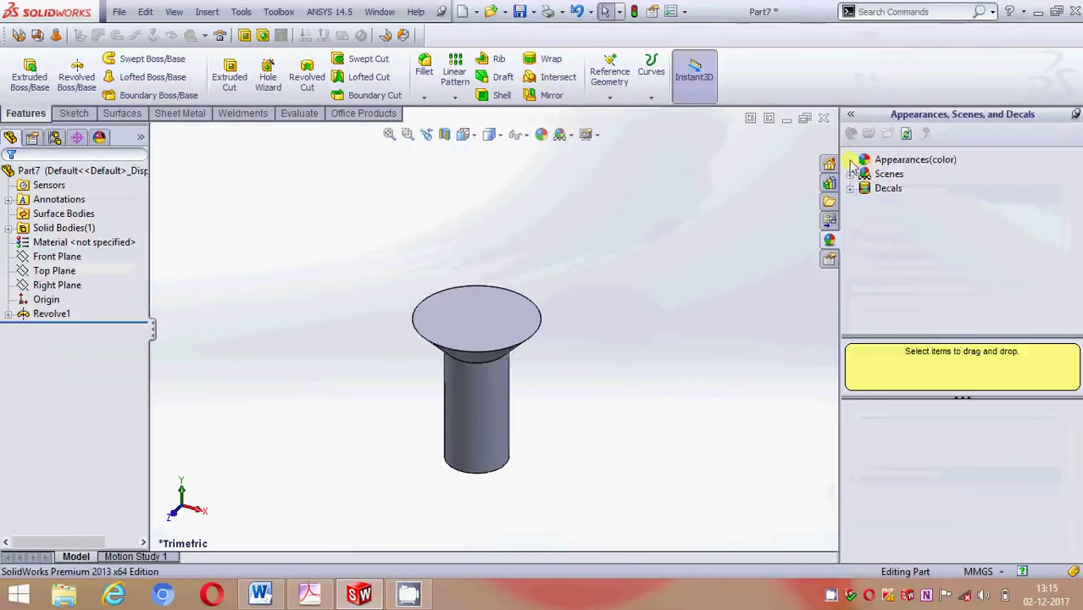
{"action": "left_click", "coordinate": [852, 161]}
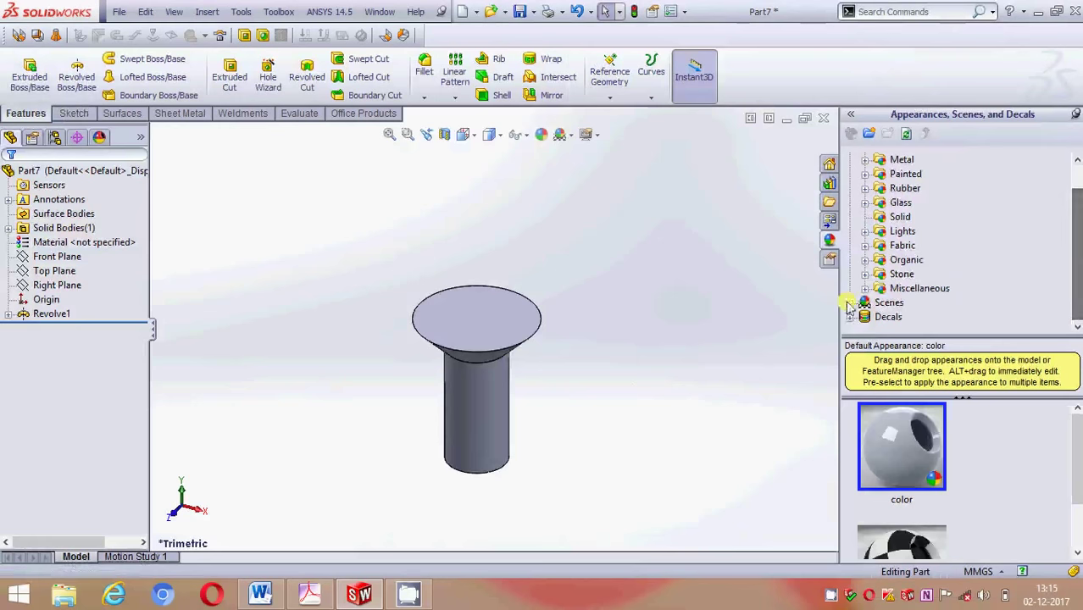
{"action": "left_click", "coordinate": [864, 288]}
{"action": "scroll", "coordinate": [959, 440], "scroll_direction": "down", "scroll_amount": 2}
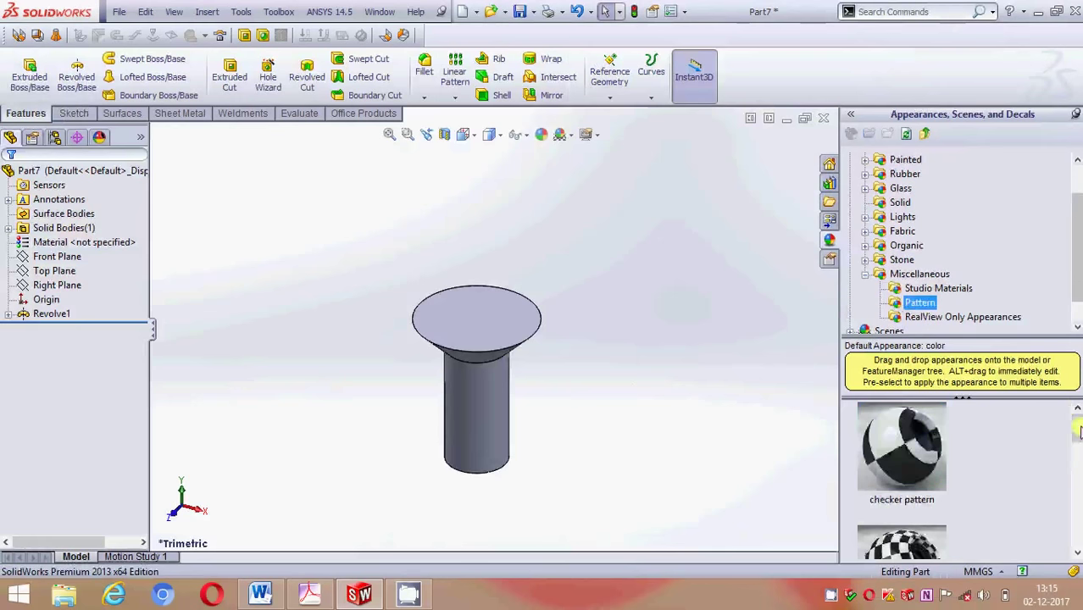
{"action": "scroll", "coordinate": [958, 441], "scroll_direction": "down", "scroll_amount": 2}
{"action": "scroll", "coordinate": [959, 441], "scroll_direction": "down", "scroll_amount": 2}
{"action": "scroll", "coordinate": [489, 412], "scroll_direction": "down", "scroll_amount": 2}
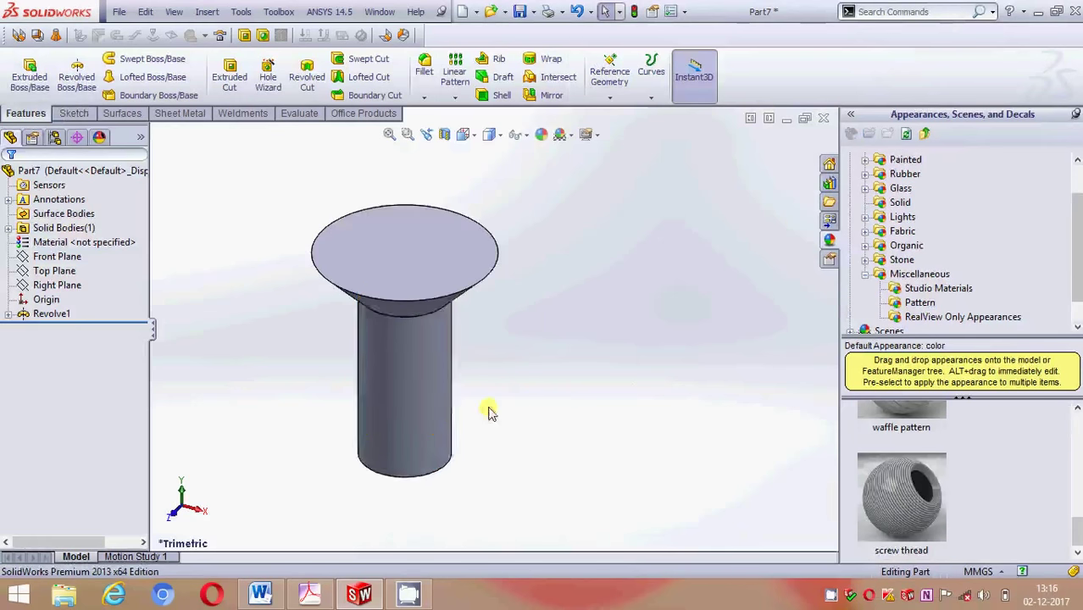
{"action": "left_click", "coordinate": [425, 404]}
{"action": "left_click_drag", "start_coordinate": [901, 499], "coordinate": [685, 459]}
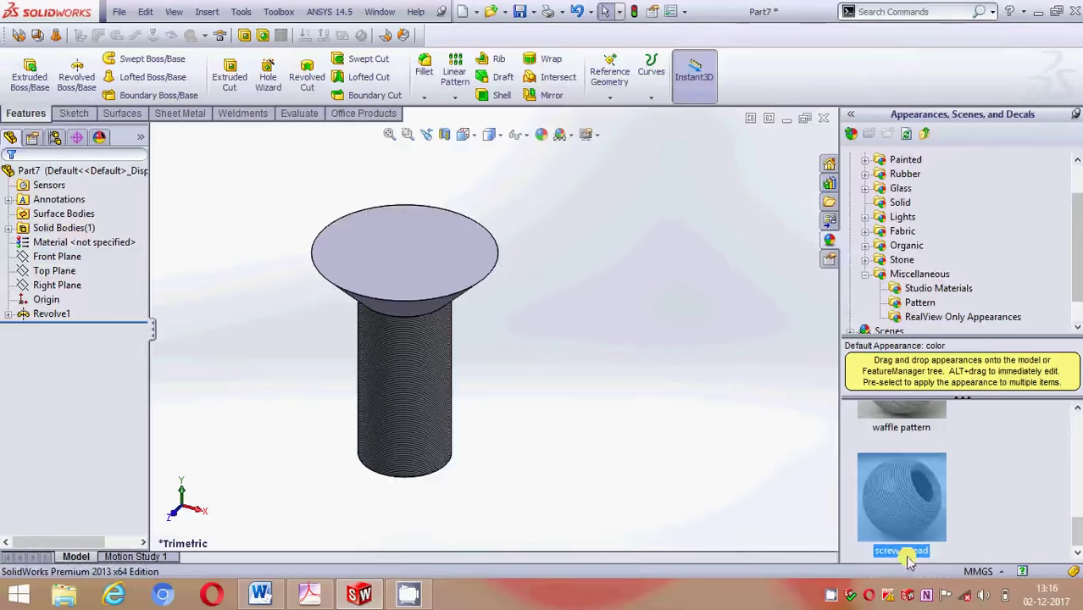
{"action": "right_click", "coordinate": [926, 577]}
{"action": "left_click", "coordinate": [924, 570]}
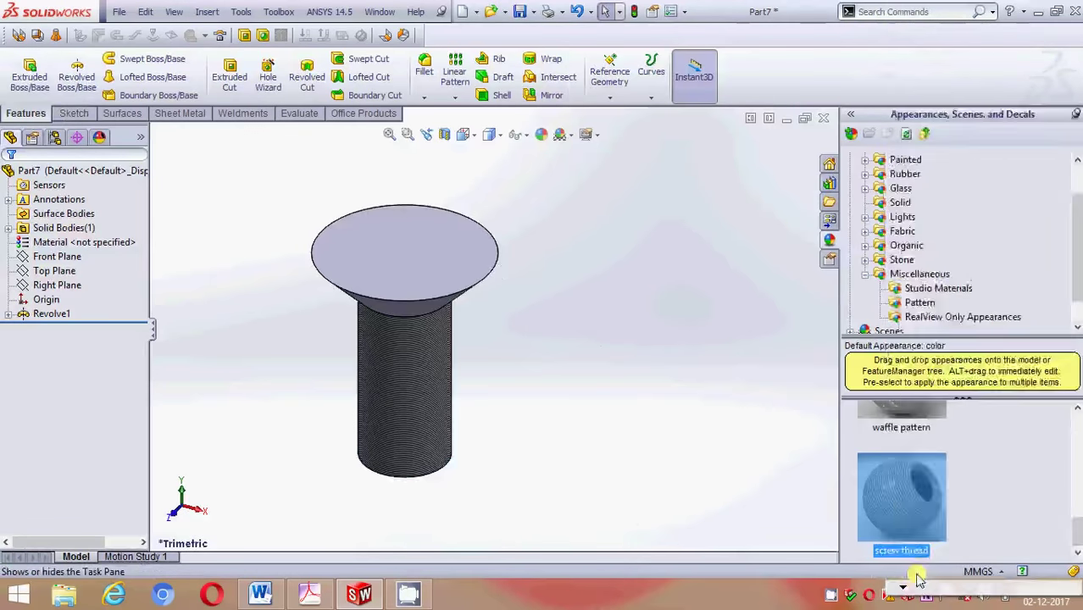
{"action": "mouse_move", "coordinate": [649, 407]}
{"action": "middle_mouse_down"}
{"action": "mouse_move", "coordinate": [547, 213]}
{"action": "mouse_move", "coordinate": [621, 265]}
{"action": "middle_mouse_up"}
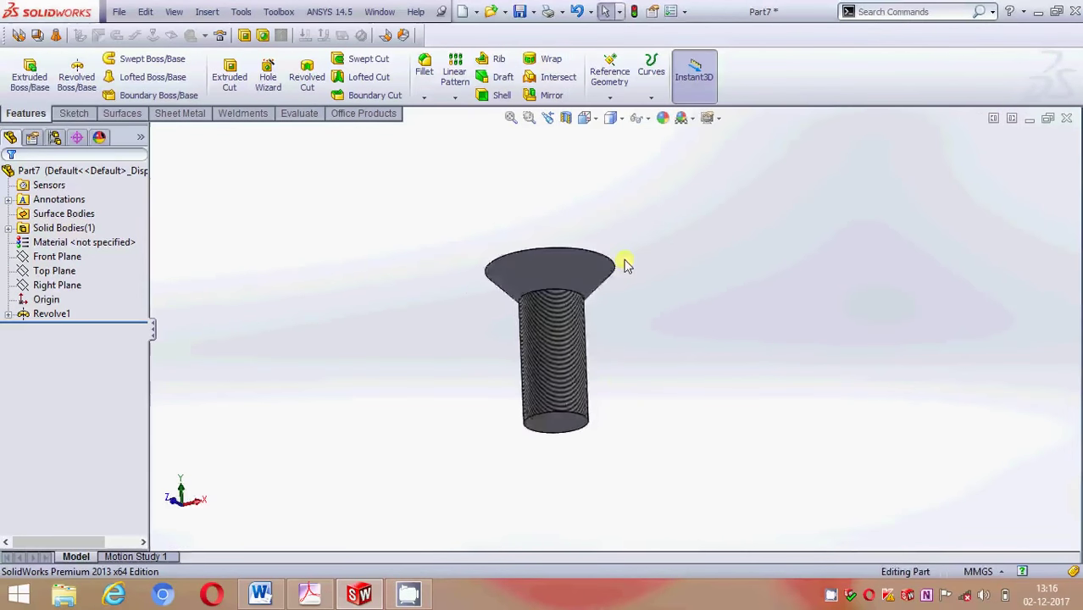
Save the countersunk screw part as screw2.SLDPRT
{"action": "key", "text": "ctrl+s"}
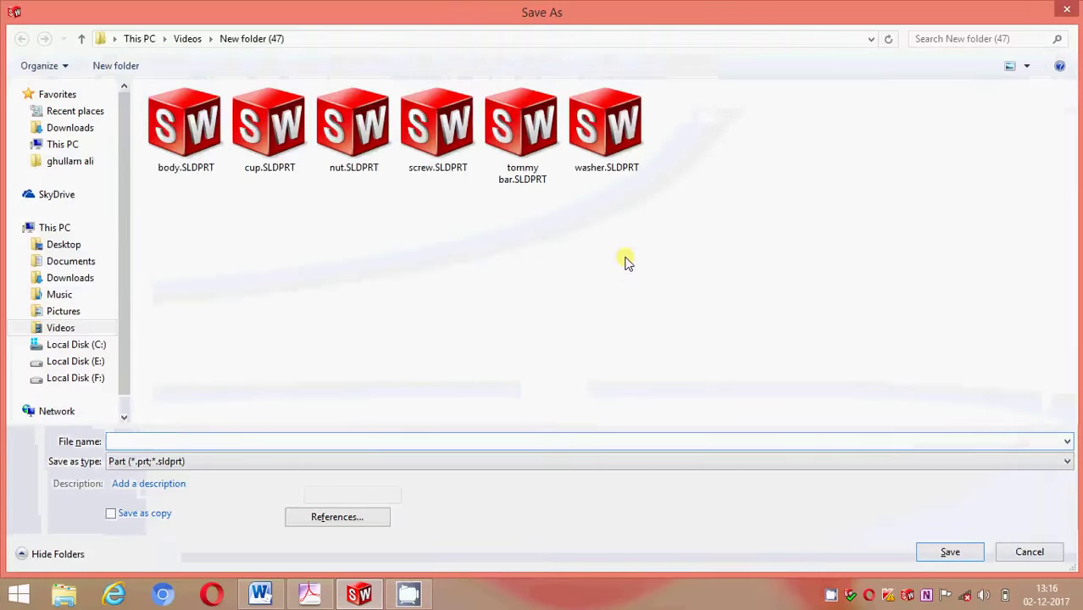
{"action": "type", "text": "screw"}
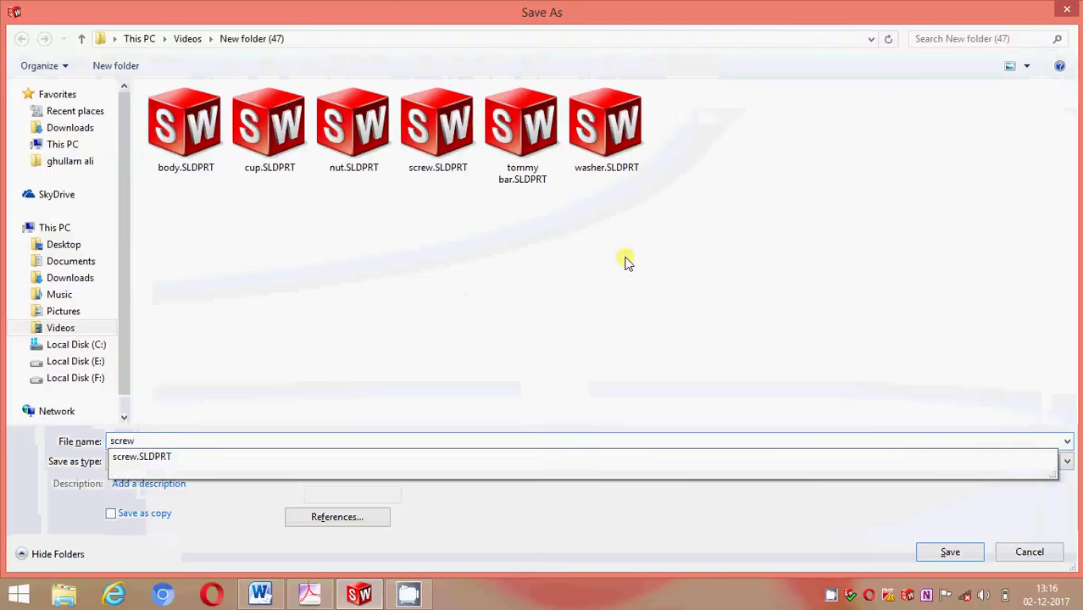
{"action": "type", "text": "2"}
{"action": "key", "text": "Return"}
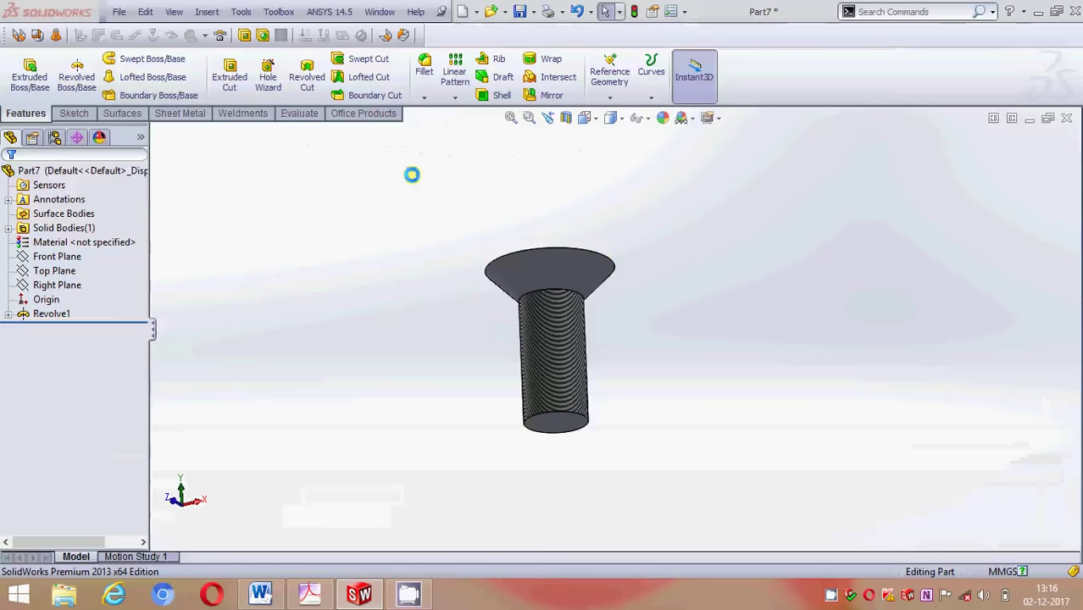
{"action": "left_click", "coordinate": [120, 12]}
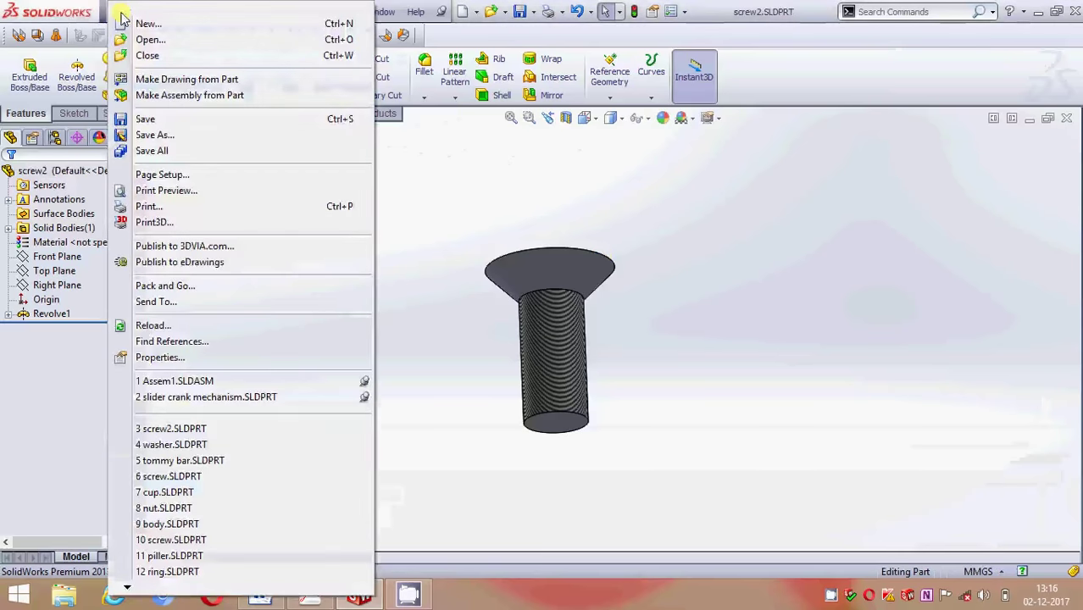
Switch to the washer part and edit Sketch2 under Cut-Revolve1 in Front view
{"action": "left_click", "coordinate": [380, 11]}
{"action": "left_click", "coordinate": [380, 11]}
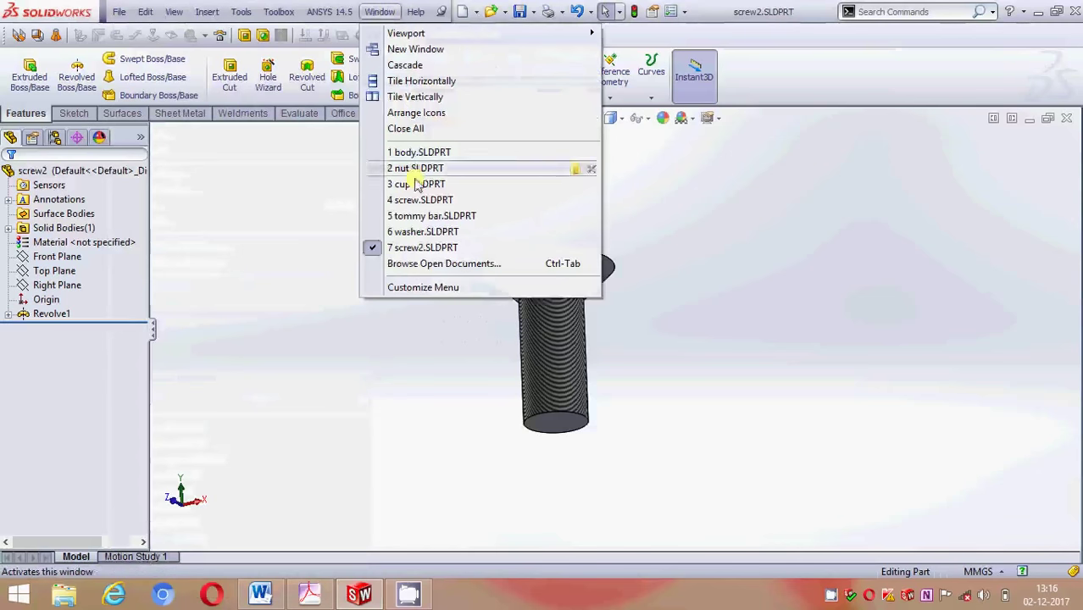
{"action": "left_click", "coordinate": [433, 232]}
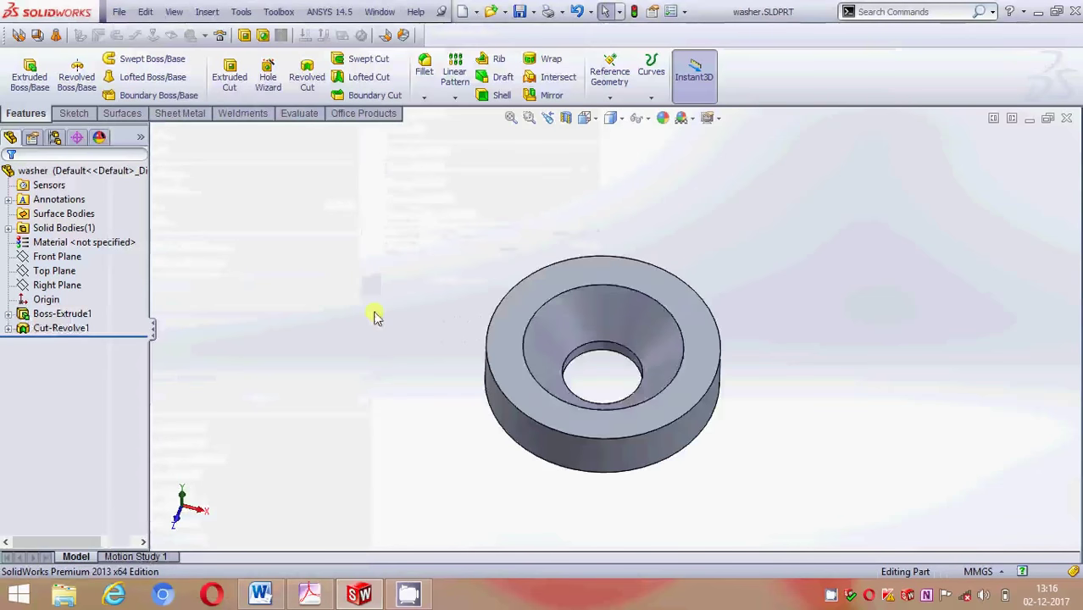
{"action": "left_click", "coordinate": [9, 328]}
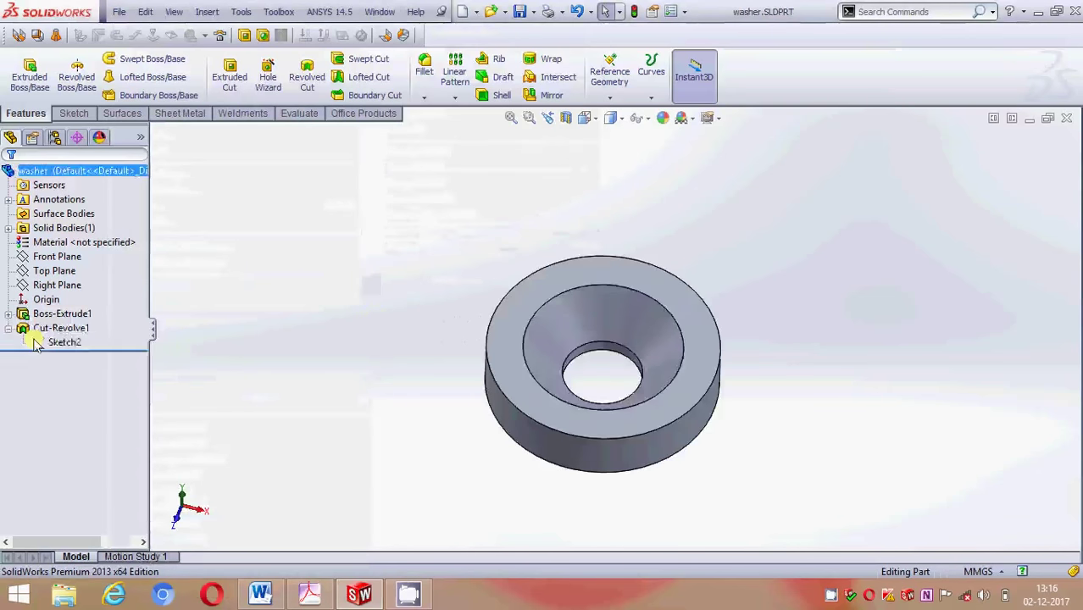
{"action": "right_click", "coordinate": [63, 342]}
{"action": "left_click", "coordinate": [68, 299]}
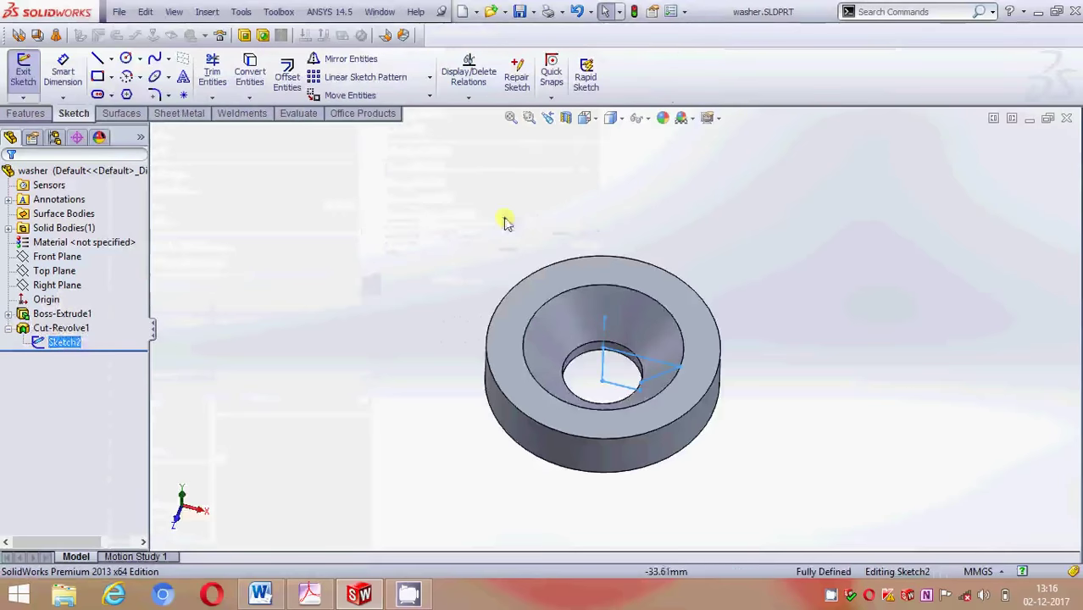
{"action": "left_click", "coordinate": [596, 123]}
{"action": "left_click", "coordinate": [658, 213]}
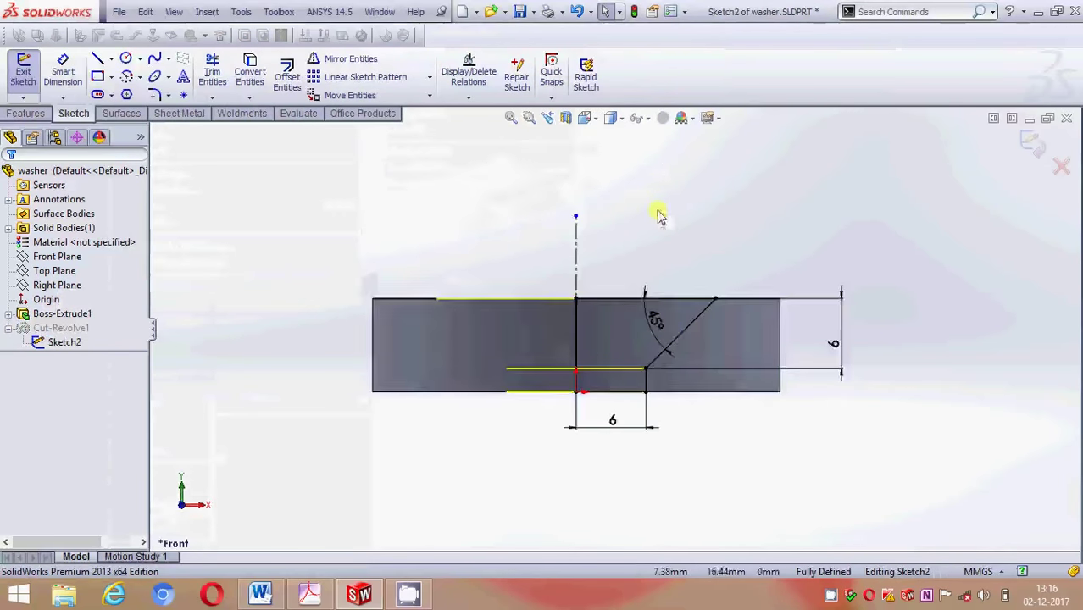
Replace the angle dimension with a new 45° between the diagonal line and centreline, and rebuild
{"action": "left_click", "coordinate": [644, 318]}
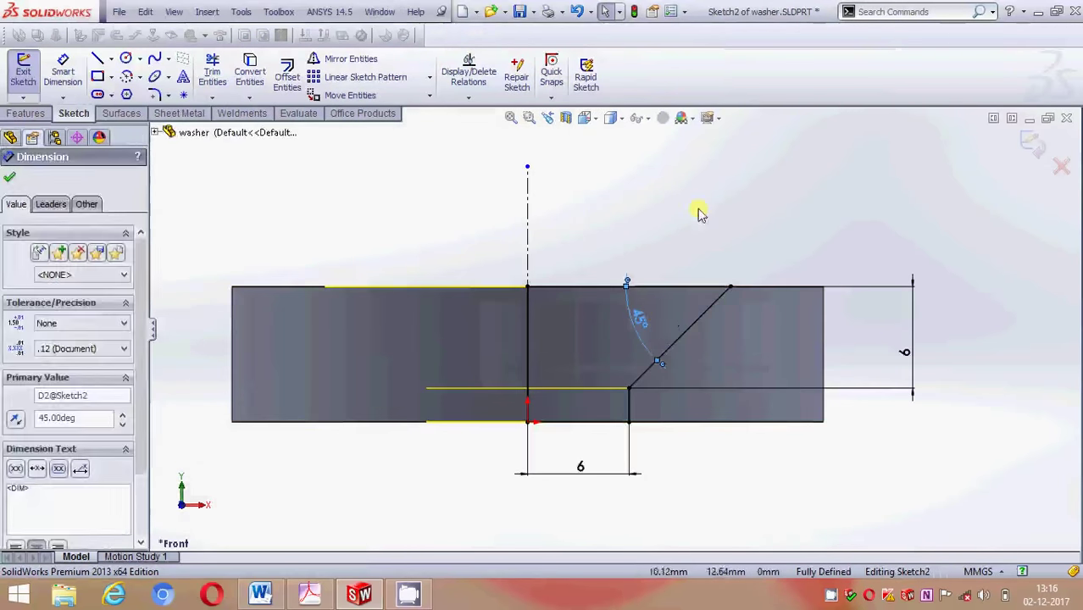
{"action": "key", "text": "Delete"}
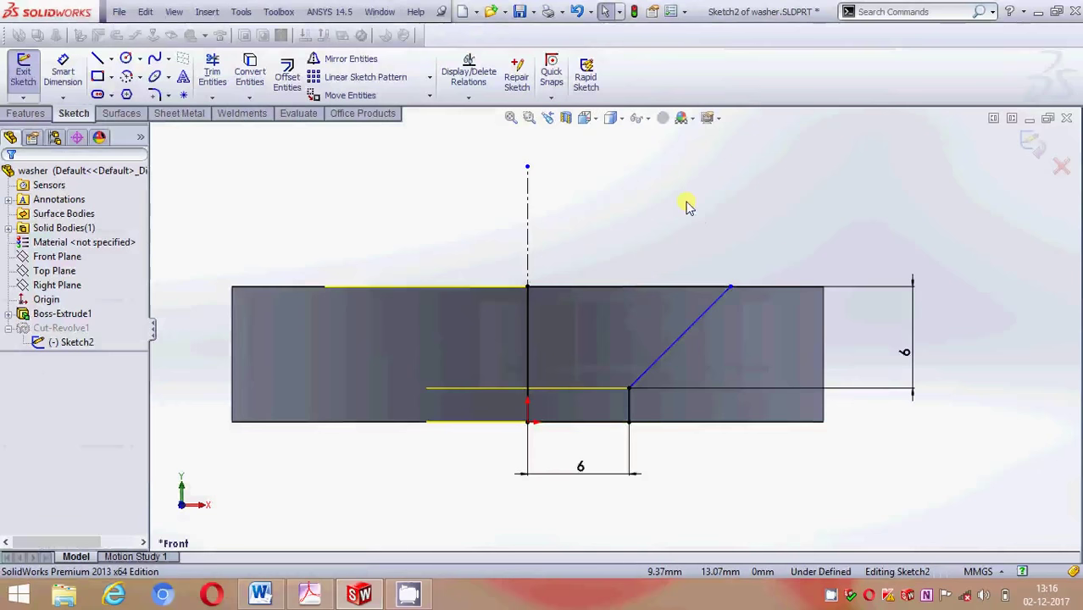
{"action": "left_click", "coordinate": [62, 73]}
{"action": "left_click", "coordinate": [669, 352]}
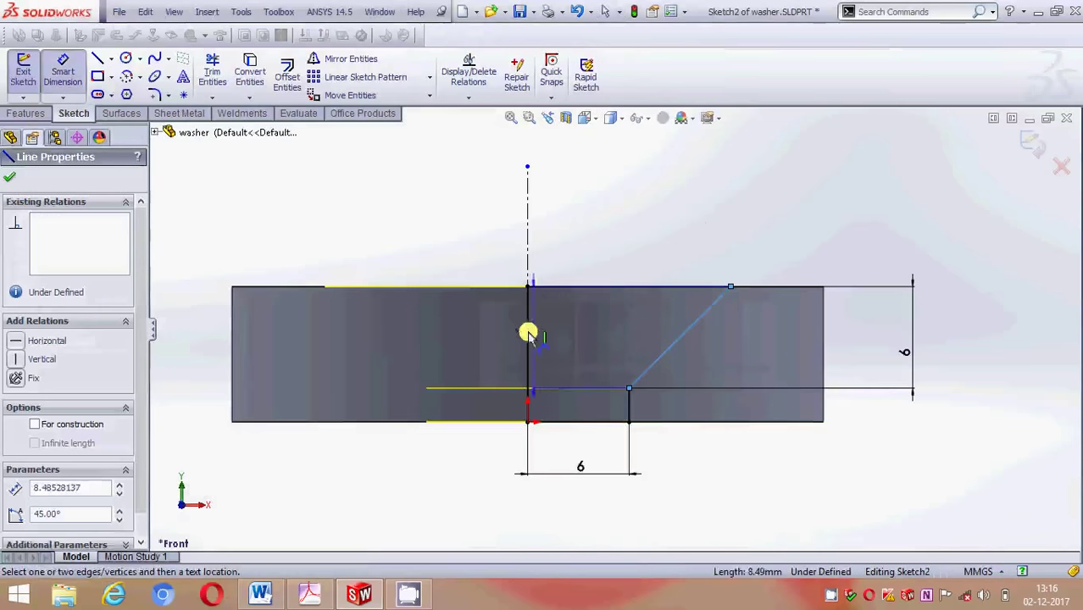
{"action": "left_click", "coordinate": [526, 322]}
{"action": "left_click", "coordinate": [605, 199]}
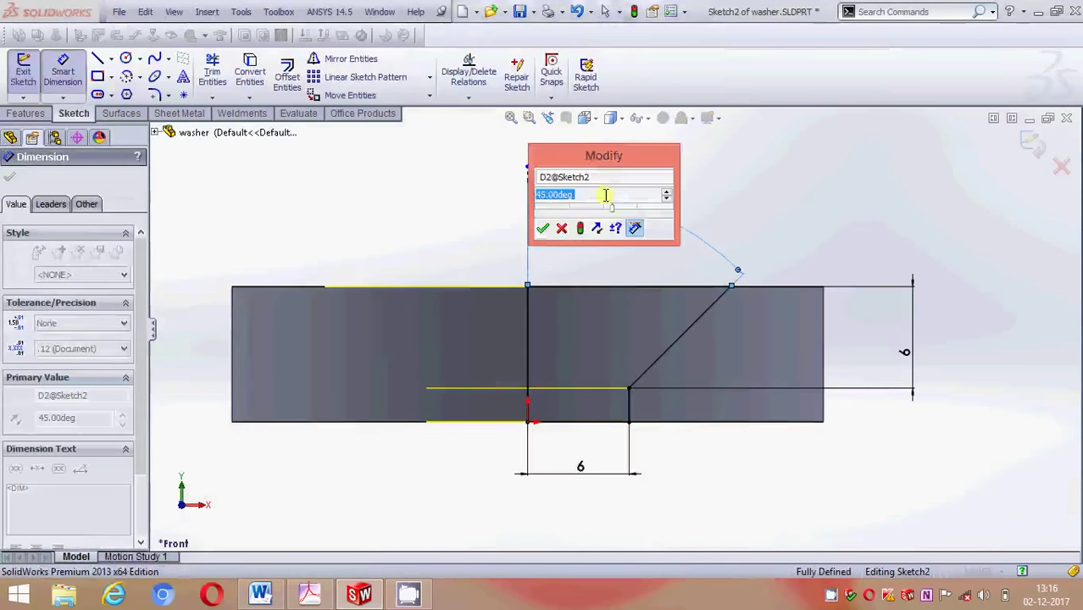
{"action": "left_click", "coordinate": [536, 226]}
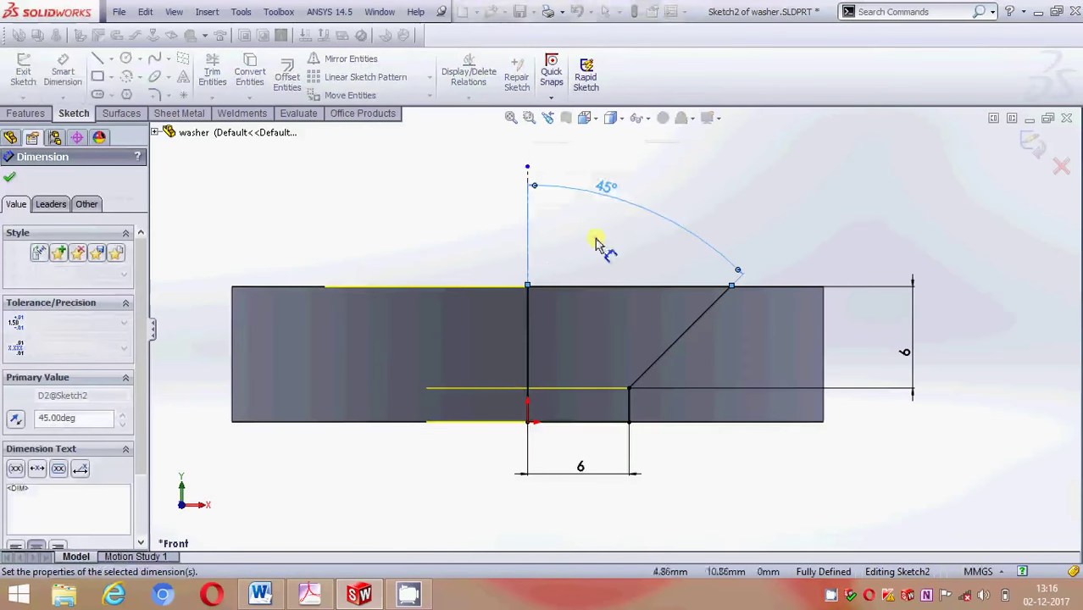
{"action": "left_click", "coordinate": [1033, 149]}
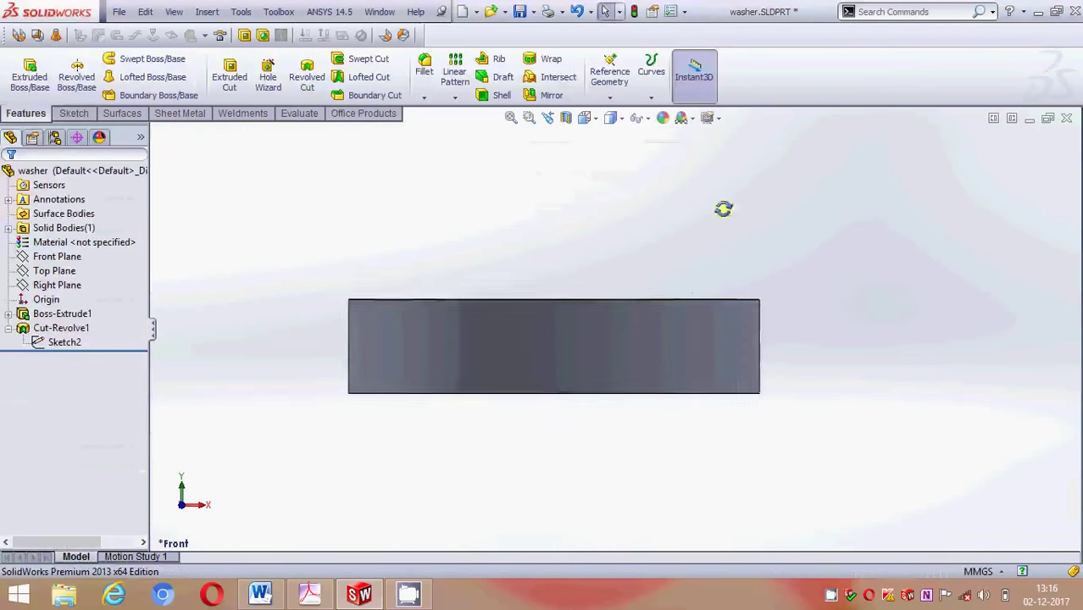
{"action": "key", "text": "ctrl+7"}
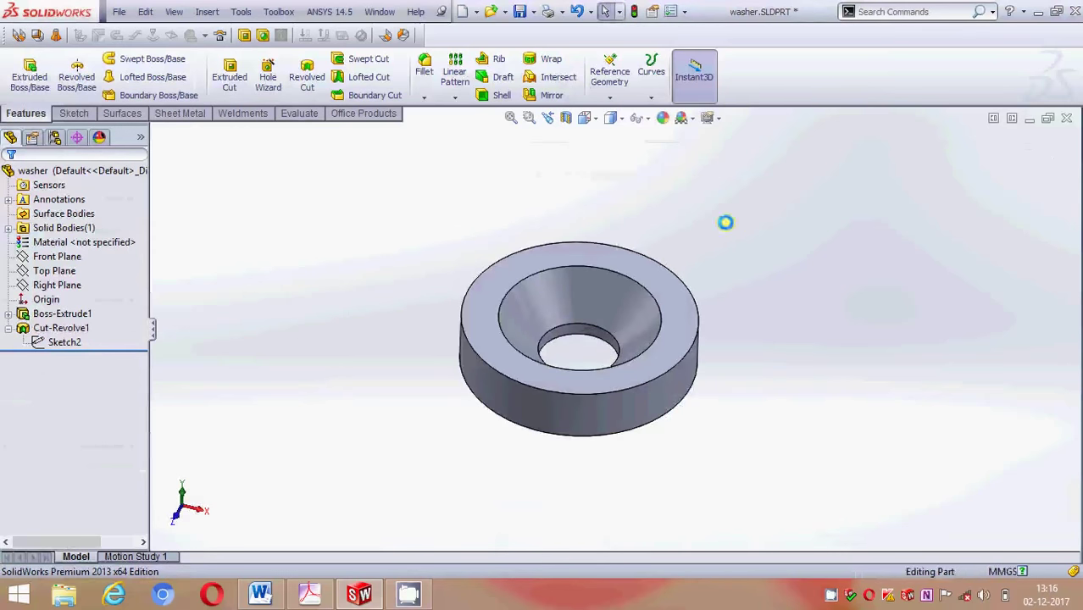
Switch to screw.SLDPRT and orbit to view the bore in its top
{"action": "left_click", "coordinate": [382, 11]}
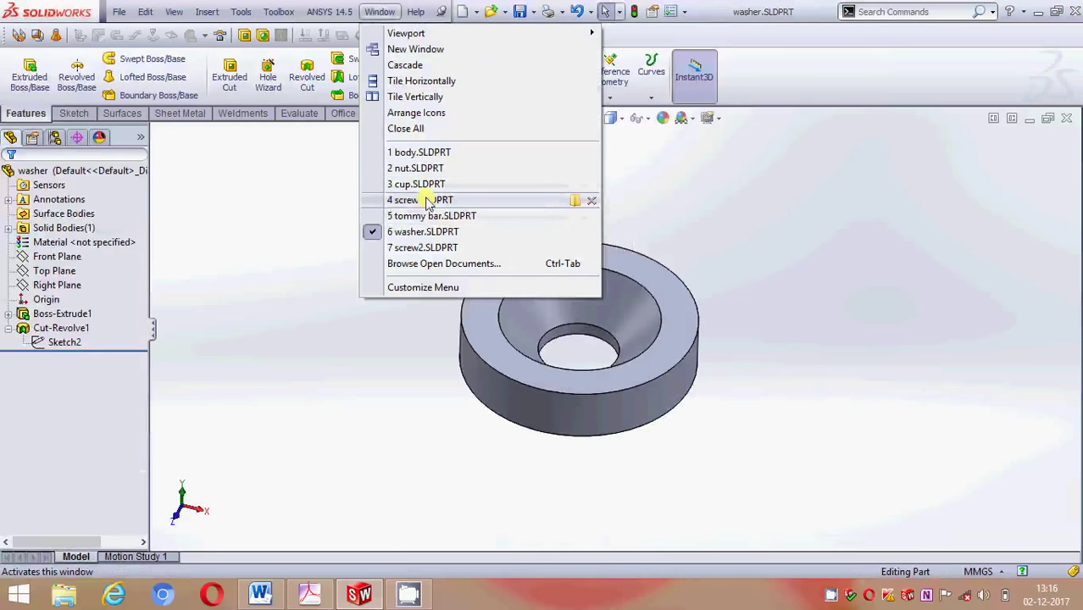
{"action": "left_click", "coordinate": [432, 203]}
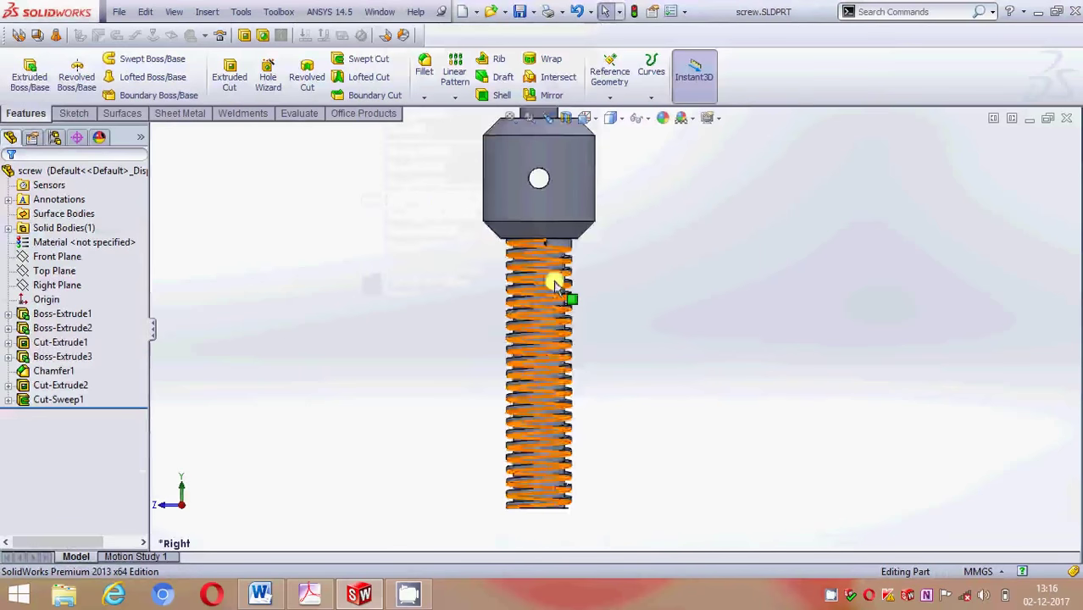
{"action": "scroll", "coordinate": [543, 220], "scroll_direction": "up", "scroll_amount": 2}
{"action": "scroll", "coordinate": [593, 212], "scroll_direction": "down", "scroll_amount": 4}
{"action": "middle_click_drag", "start_coordinate": [594, 195], "coordinate": [593, 222]}
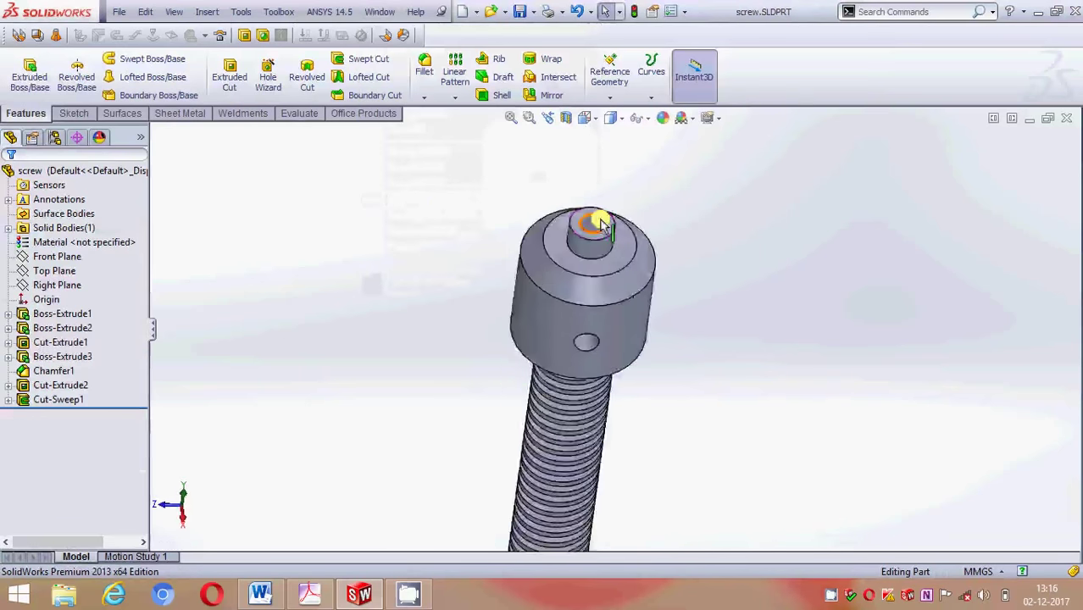
{"action": "scroll", "coordinate": [606, 284], "scroll_direction": "down", "scroll_amount": 2}
{"action": "scroll", "coordinate": [602, 280], "scroll_direction": "down", "scroll_amount": 2}
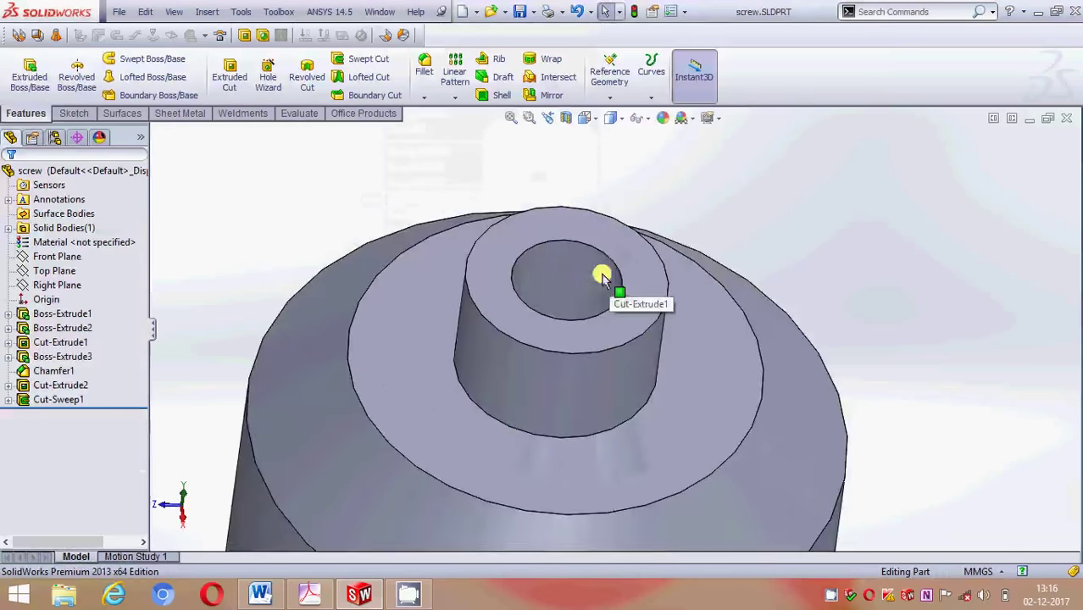
Apply the screw thread appearance to the top bore, hide the pane, and save the part
{"action": "right_click", "coordinate": [942, 574]}
{"action": "left_click", "coordinate": [931, 572]}
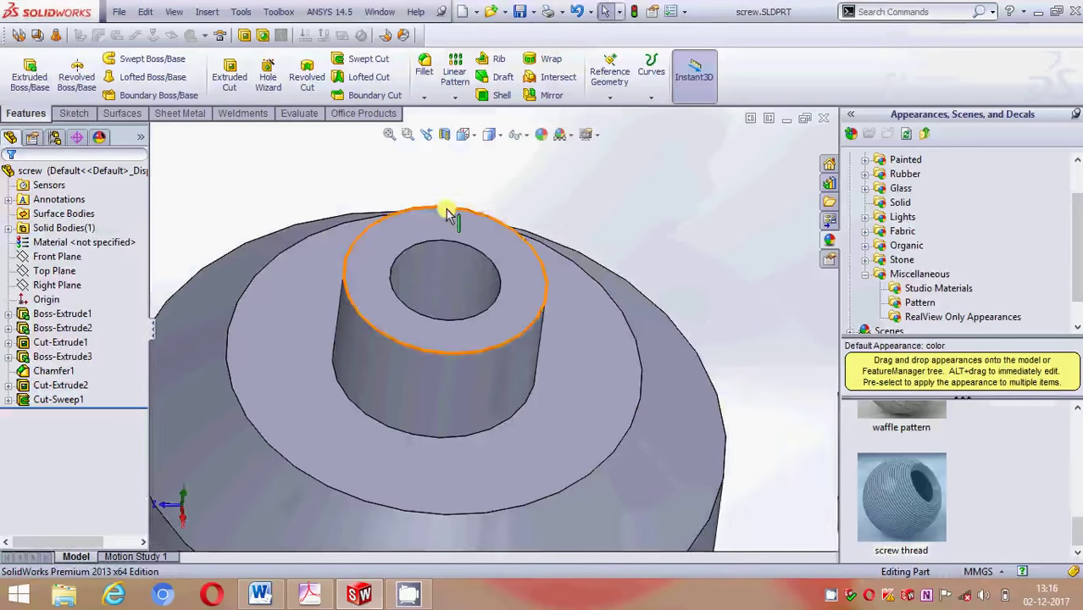
{"action": "scroll", "coordinate": [454, 254], "scroll_direction": "up", "scroll_amount": 1}
{"action": "left_click", "coordinate": [462, 321]}
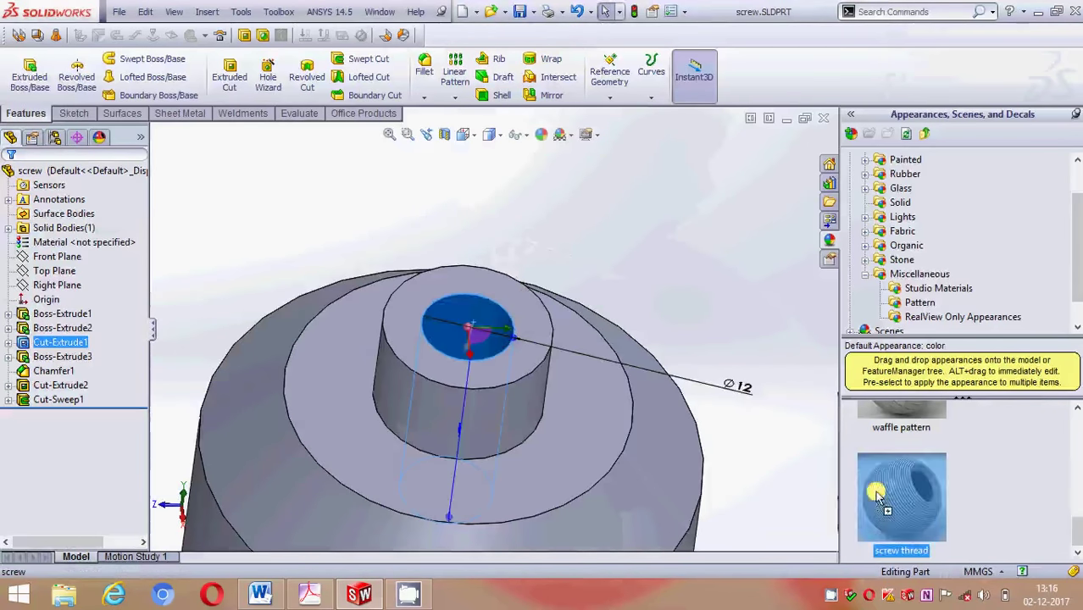
{"action": "left_click_drag", "start_coordinate": [898, 495], "coordinate": [780, 394]}
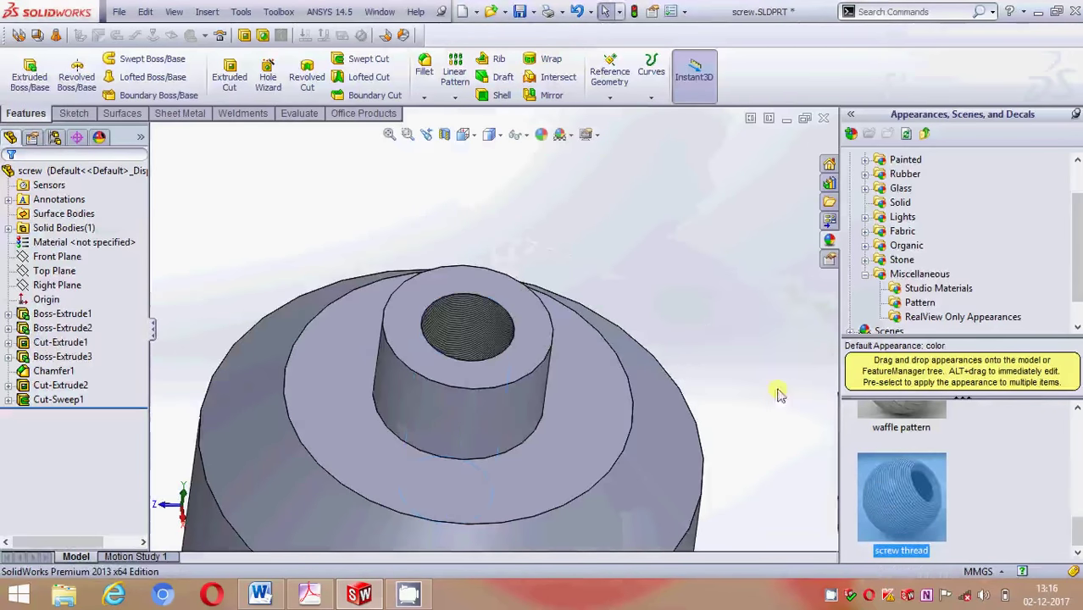
{"action": "right_click", "coordinate": [960, 574]}
{"action": "left_click", "coordinate": [919, 585]}
{"action": "scroll", "coordinate": [809, 211], "scroll_direction": "up", "scroll_amount": 3}
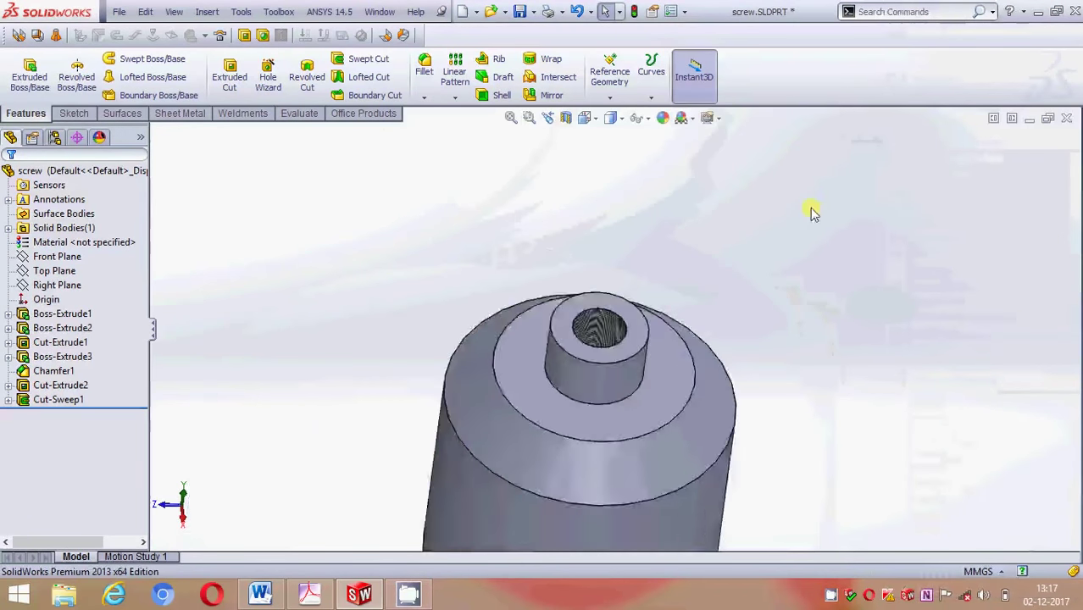
{"action": "middle_click_drag", "start_coordinate": [646, 459], "coordinate": [653, 286]}
{"action": "key", "text": "ctrl+s"}
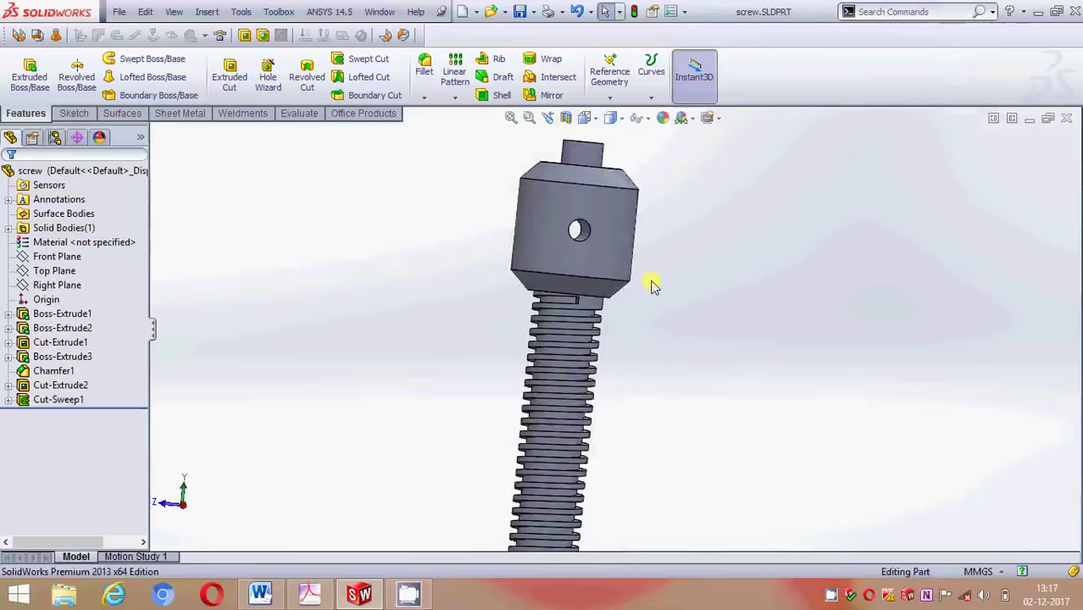
Add 'Also watch part 2 of this tutorial.' under the Assembly sentence, then select the closing lines
{"action": "left_click", "coordinate": [262, 597]}
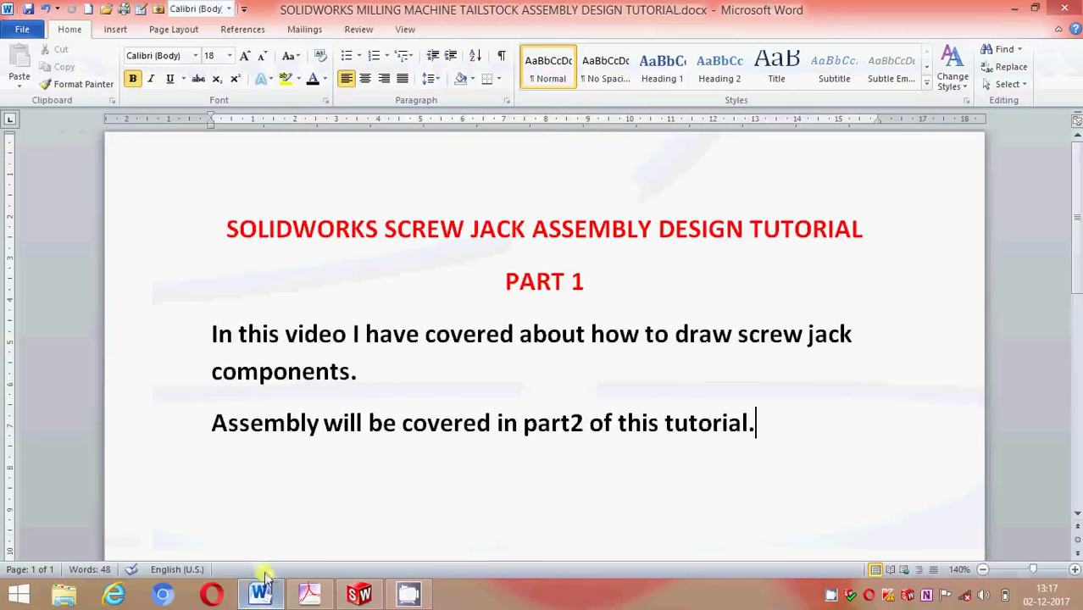
{"action": "left_click", "coordinate": [212, 536]}
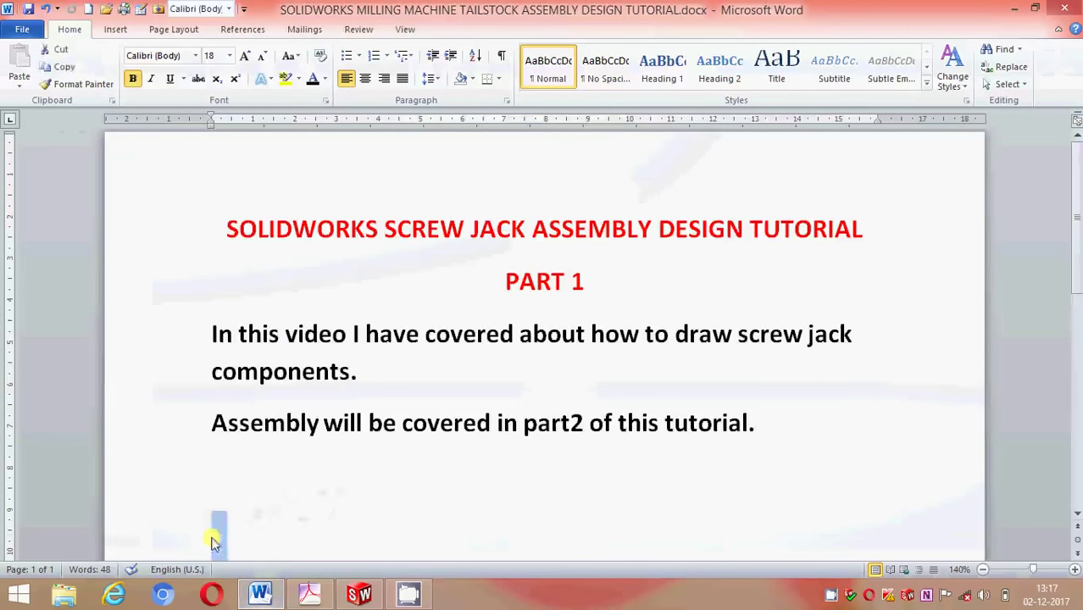
{"action": "type", "text": "Also watch part 2 of this tutorial."}
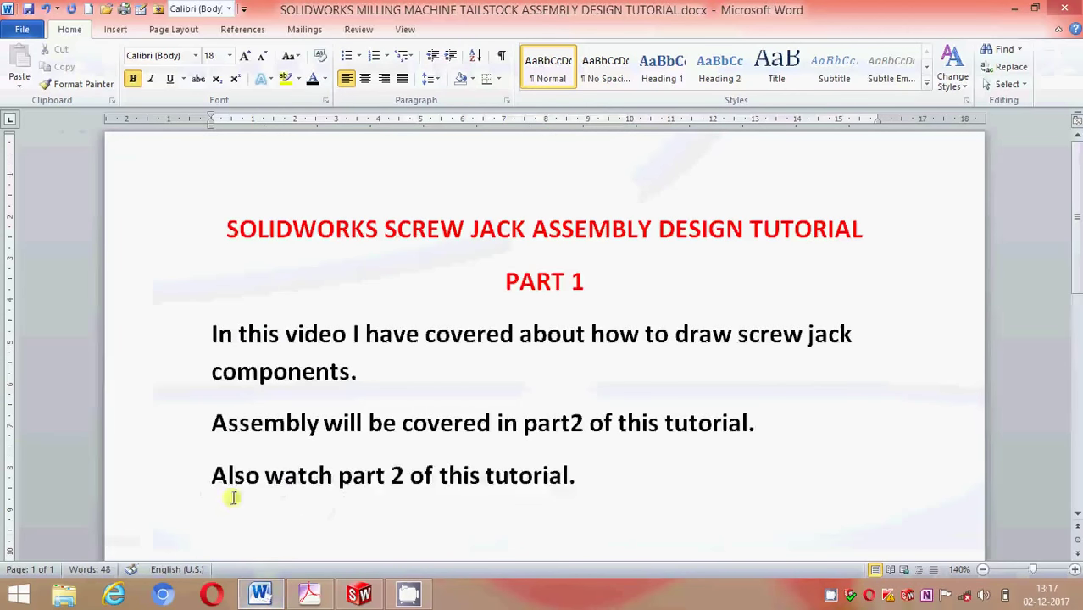
{"action": "left_click_drag", "start_coordinate": [214, 472], "coordinate": [615, 477]}
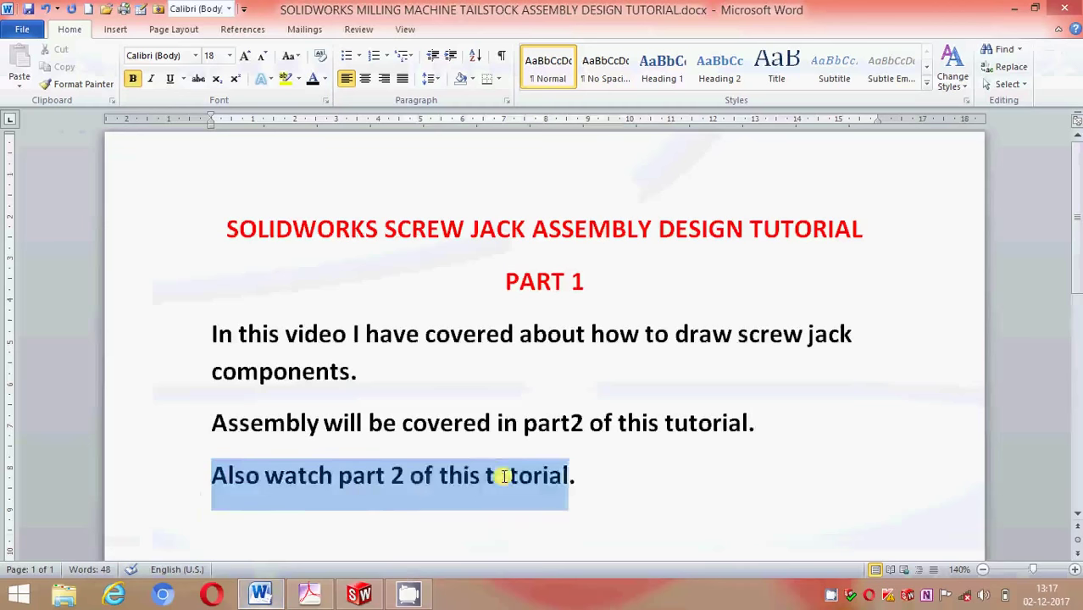
{"action": "key", "text": "Delete"}
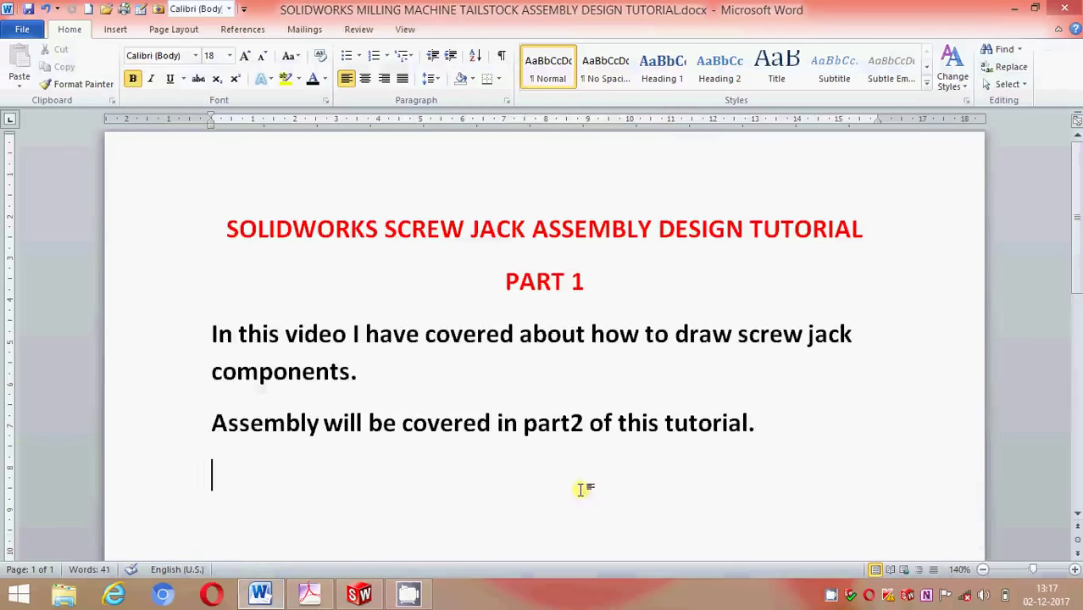
{"action": "key", "text": "ctrl+z"}
{"action": "scroll", "coordinate": [551, 493], "scroll_direction": "down", "scroll_amount": 5}
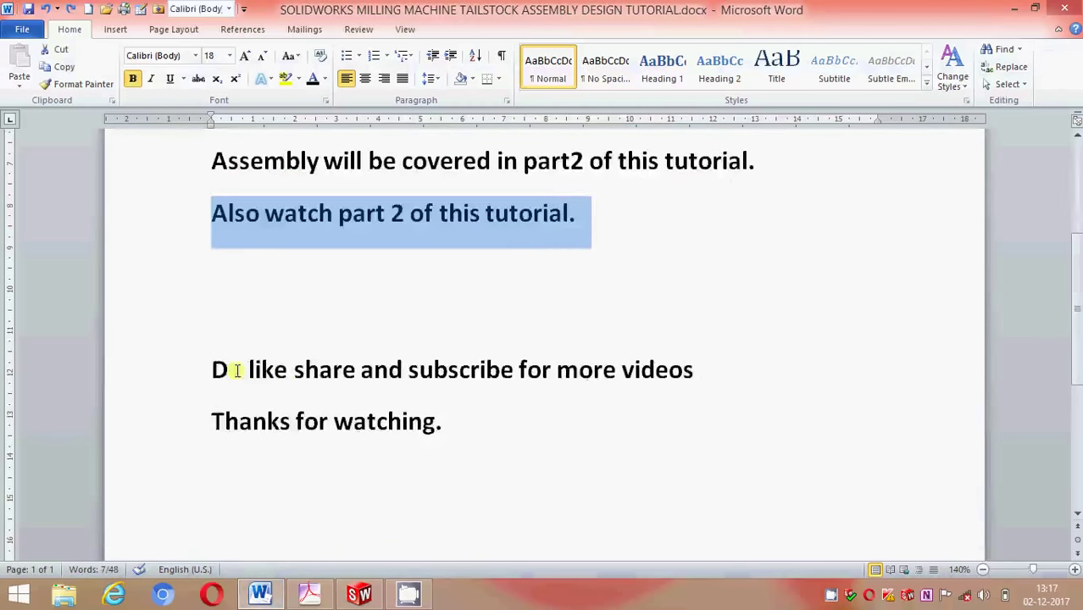
{"action": "left_click_drag", "start_coordinate": [211, 370], "coordinate": [649, 414]}
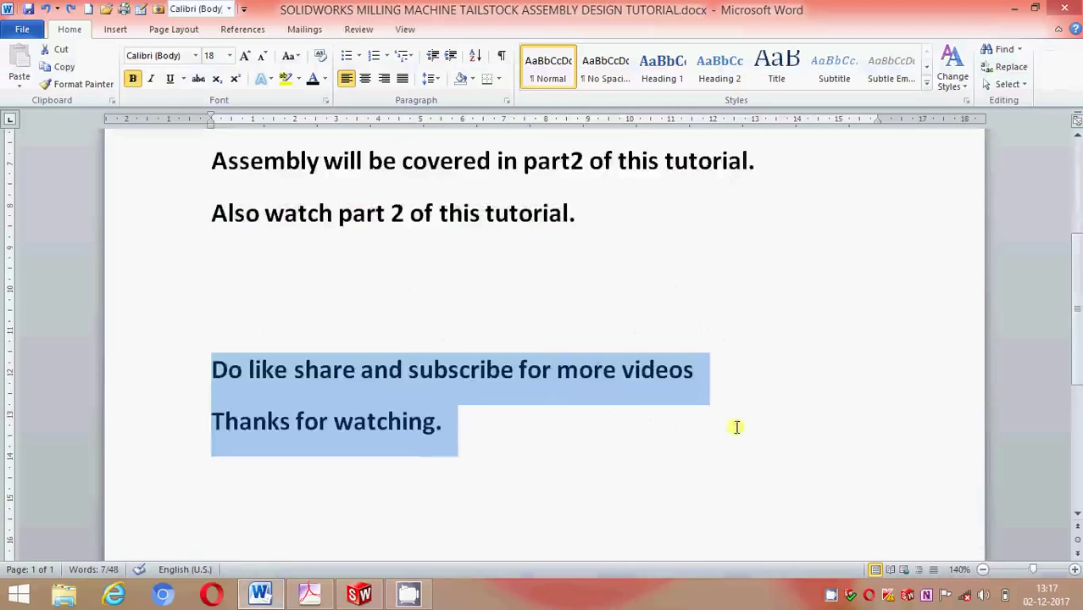